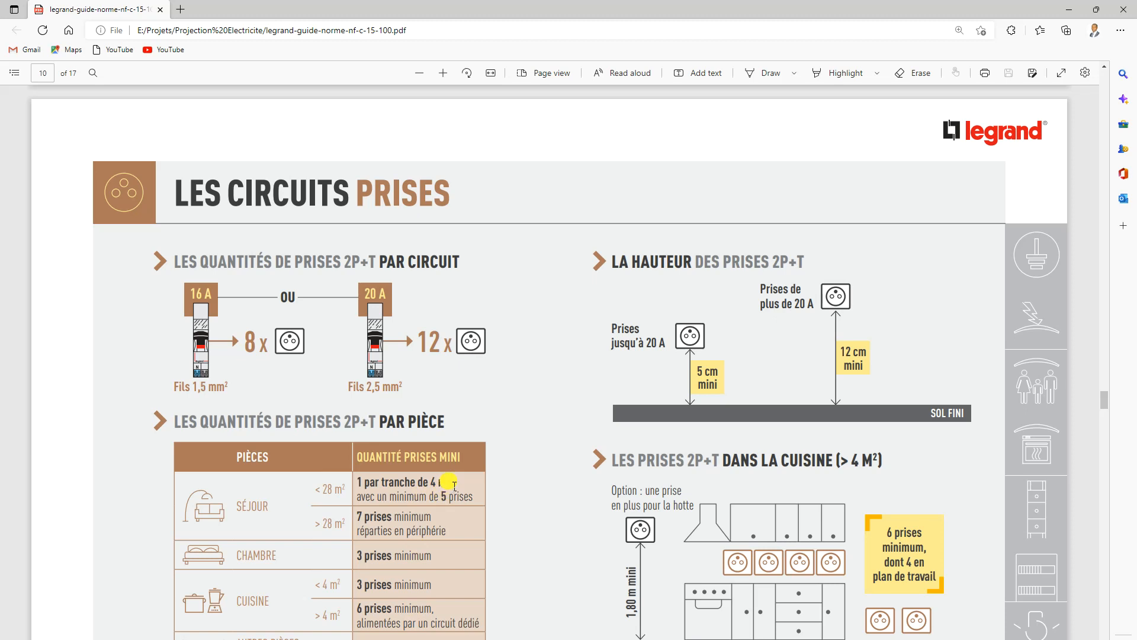
Browse the Legrand NF C 15-100 guide from the socket circuits page back to the lighting circuits page.
scroll(454, 485, down, 2)
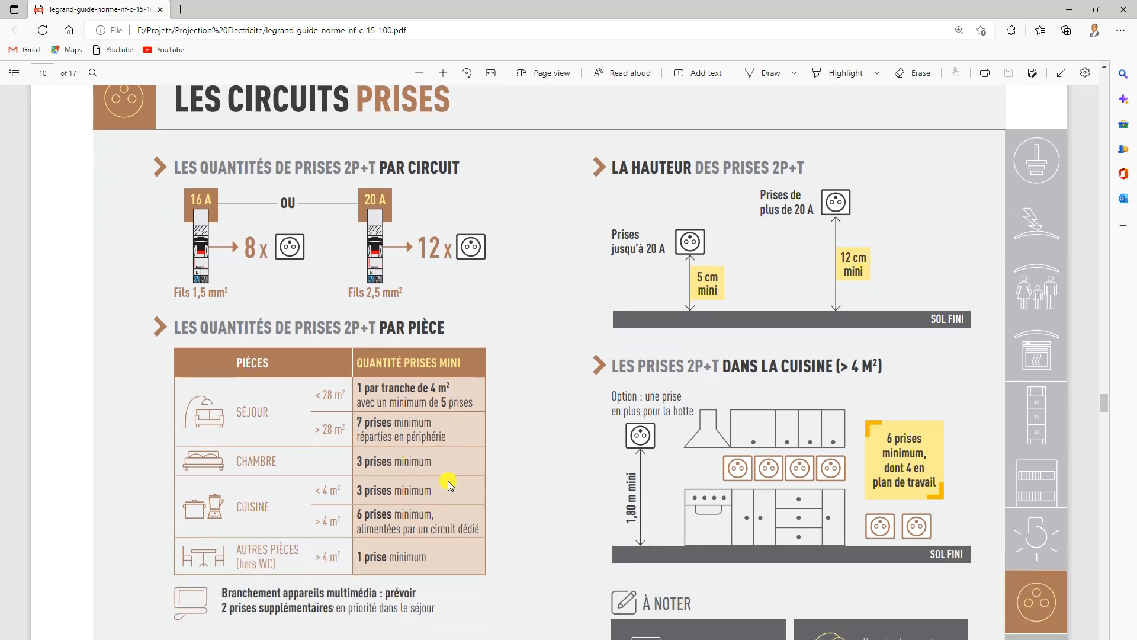
scroll(449, 483, up, 4)
scroll(449, 484, up, 6)
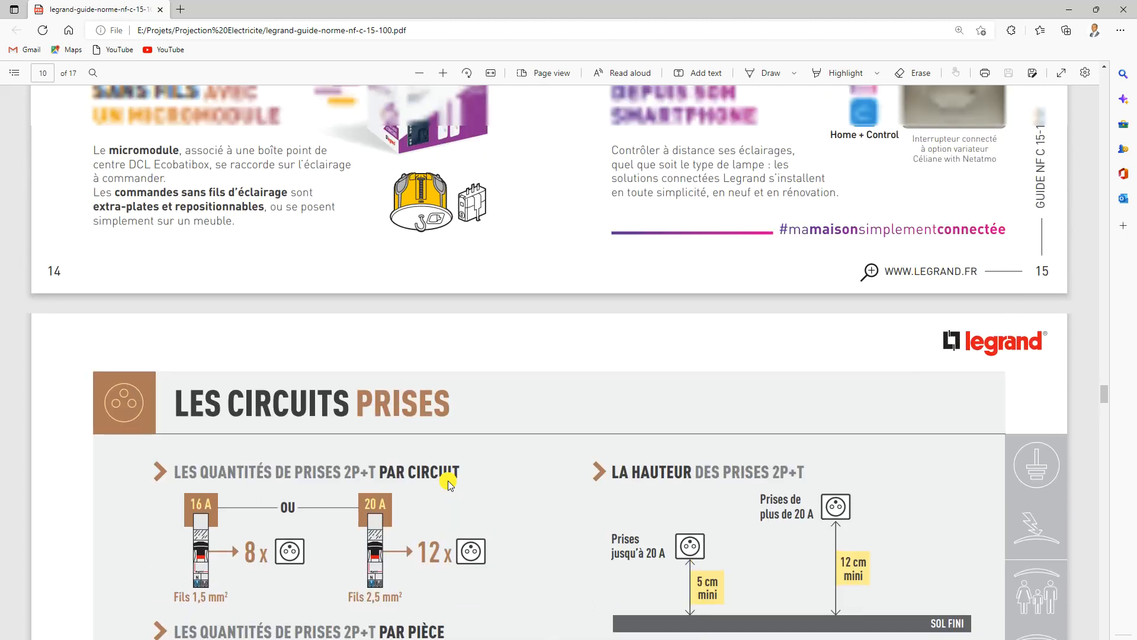
scroll(449, 484, up, 10)
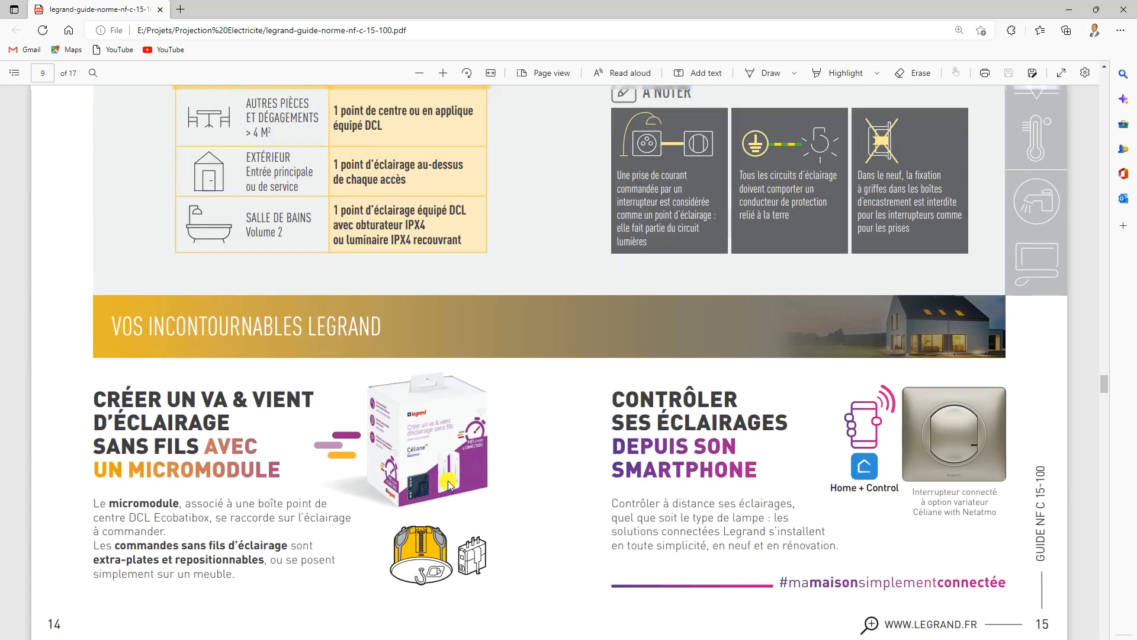
scroll(448, 483, up, 6)
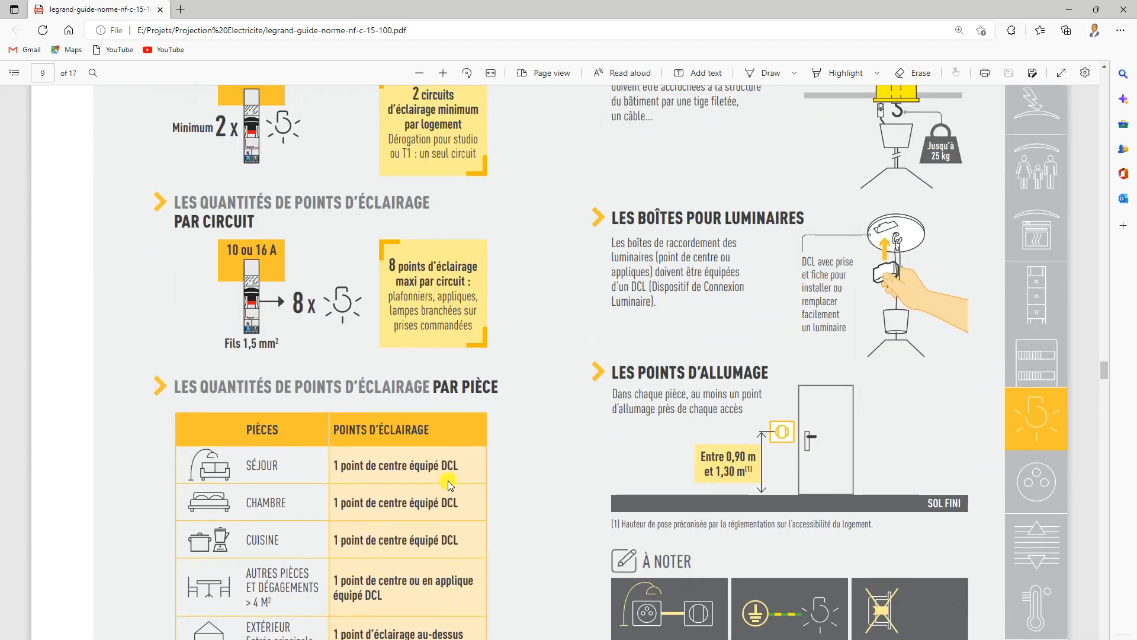
scroll(448, 483, up, 2)
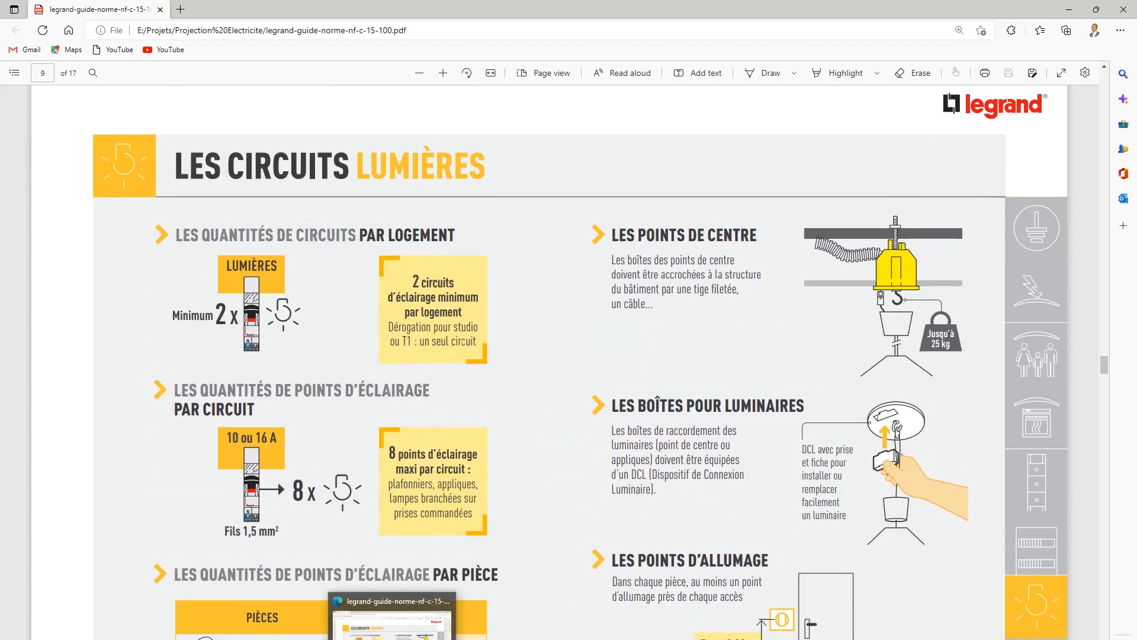
Switch to AutoCAD and examine the electrical symbol blocks in Mes Blocs Electriques.dwg.
click(389, 639)
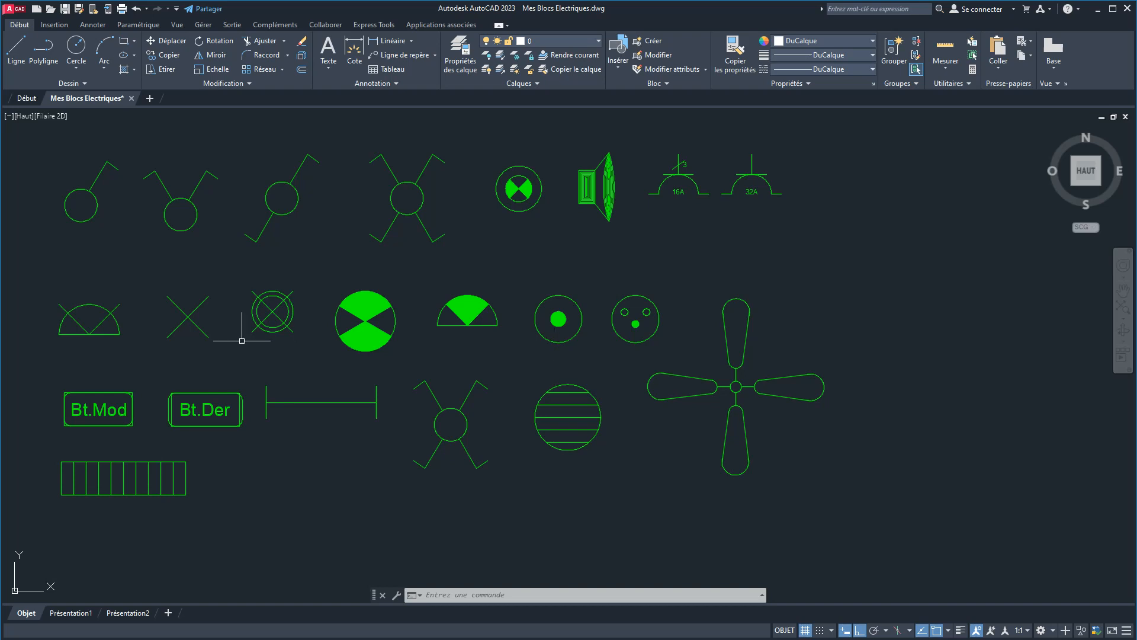
mouse_move(659, 327)
scroll(557, 368, down, 2)
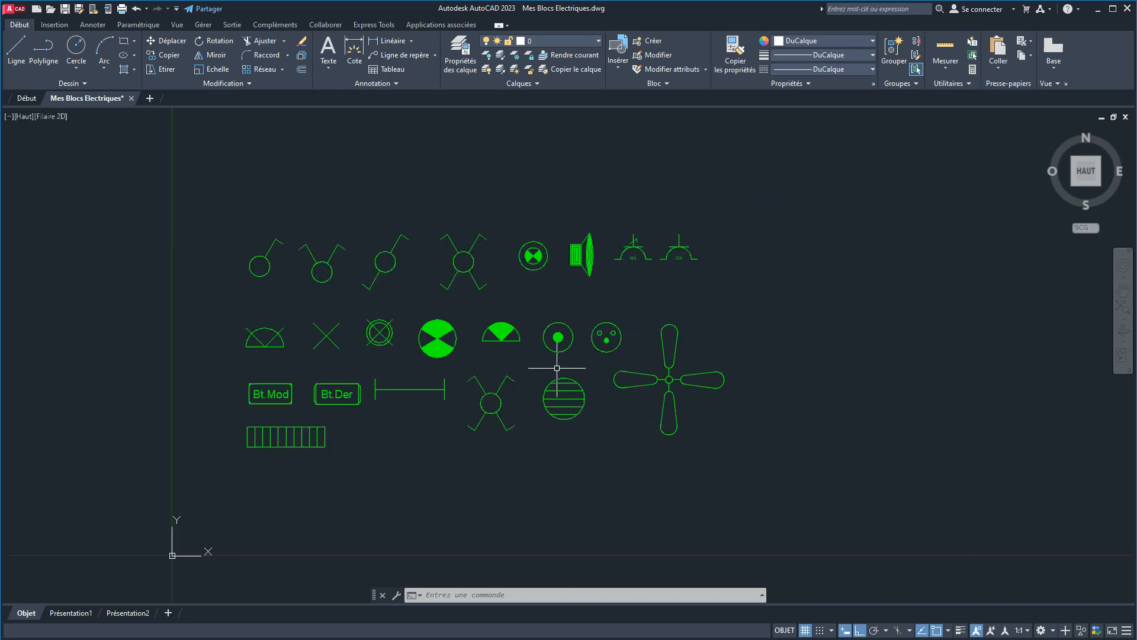
scroll(557, 367, up, 2)
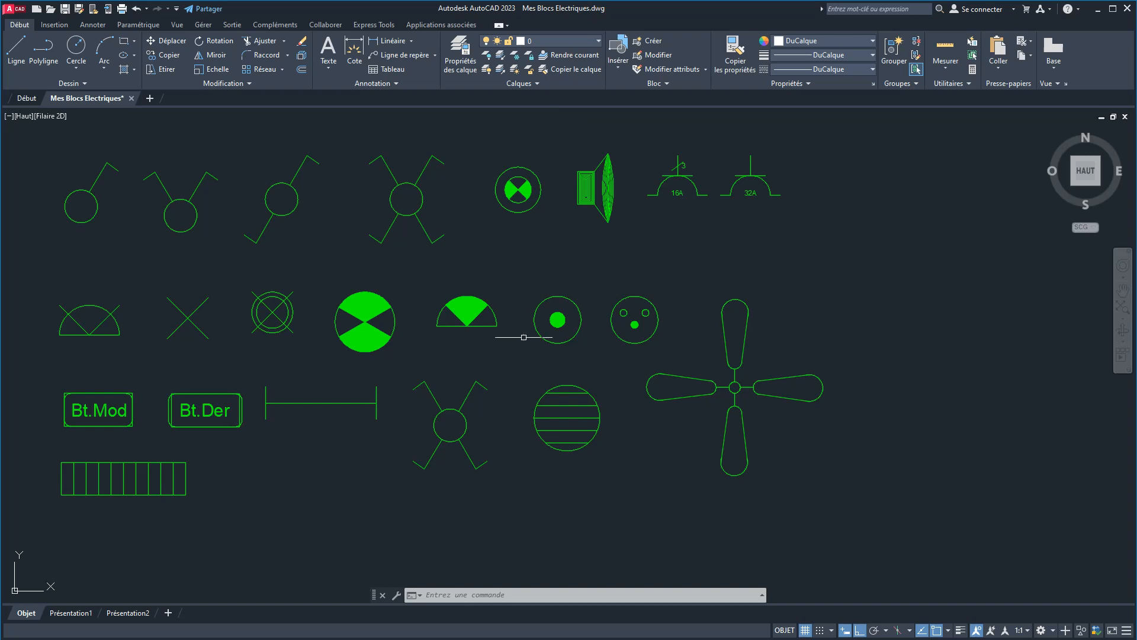
mouse_move(576, 335)
Switch back to the Legrand guide in the browser and review the lighting point quantities per circuit and per room.
key(alt+Tab)
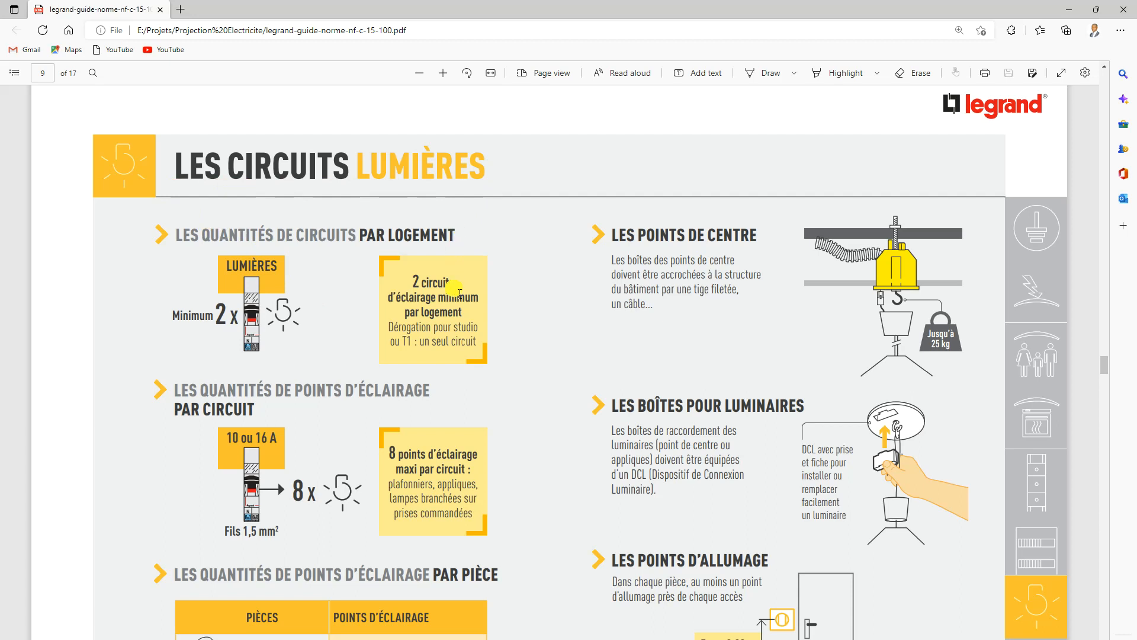
scroll(460, 292, down, 6)
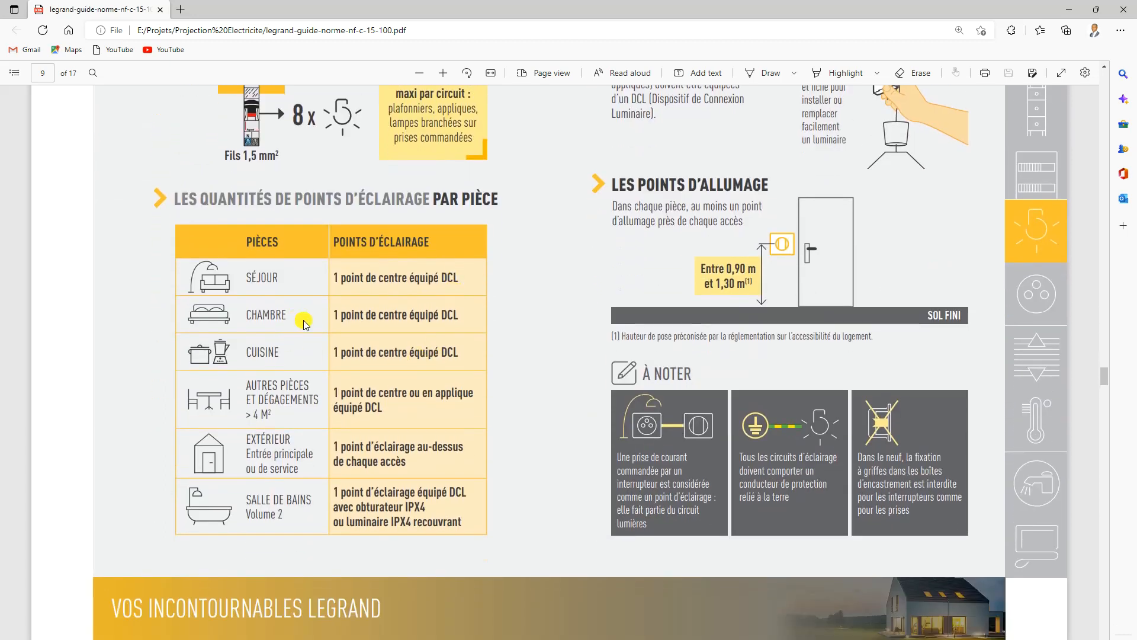
scroll(305, 324, up, 3)
scroll(304, 323, up, 2)
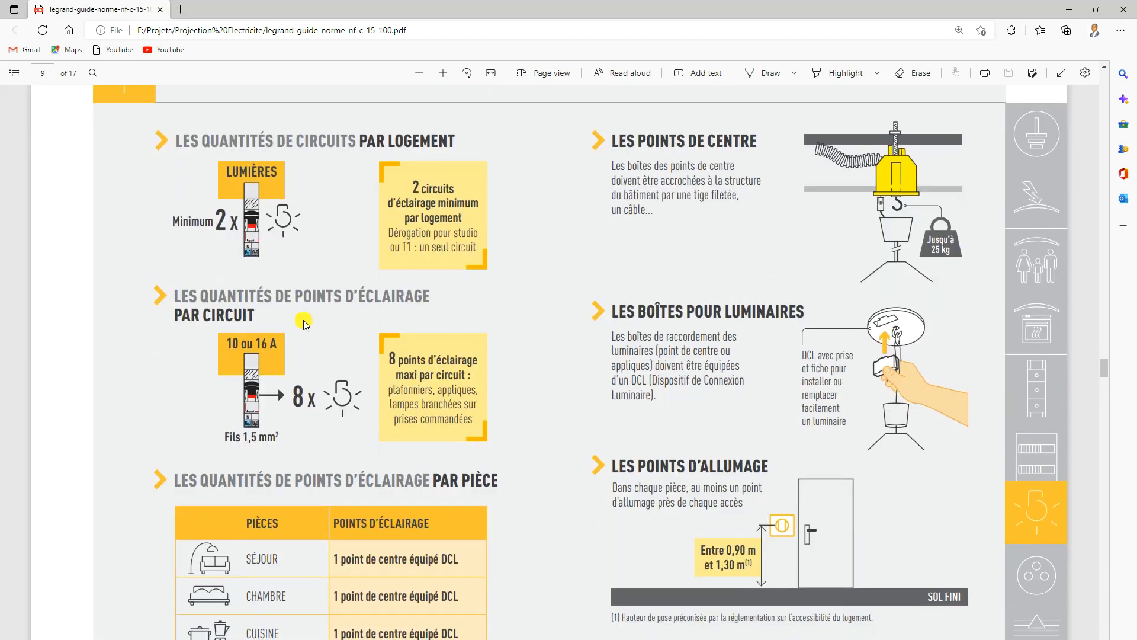
Review the guide's electrical panel page, including the reserve and emergency cut-off sections, and return to the lighting circuits page.
scroll(304, 323, up, 10)
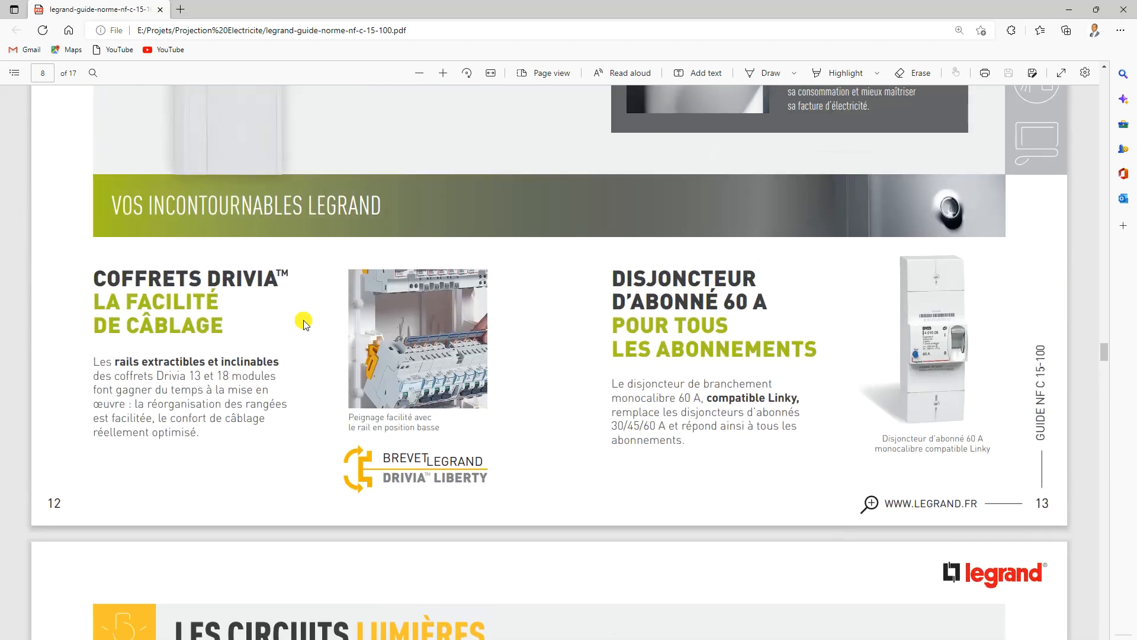
scroll(304, 324, up, 10)
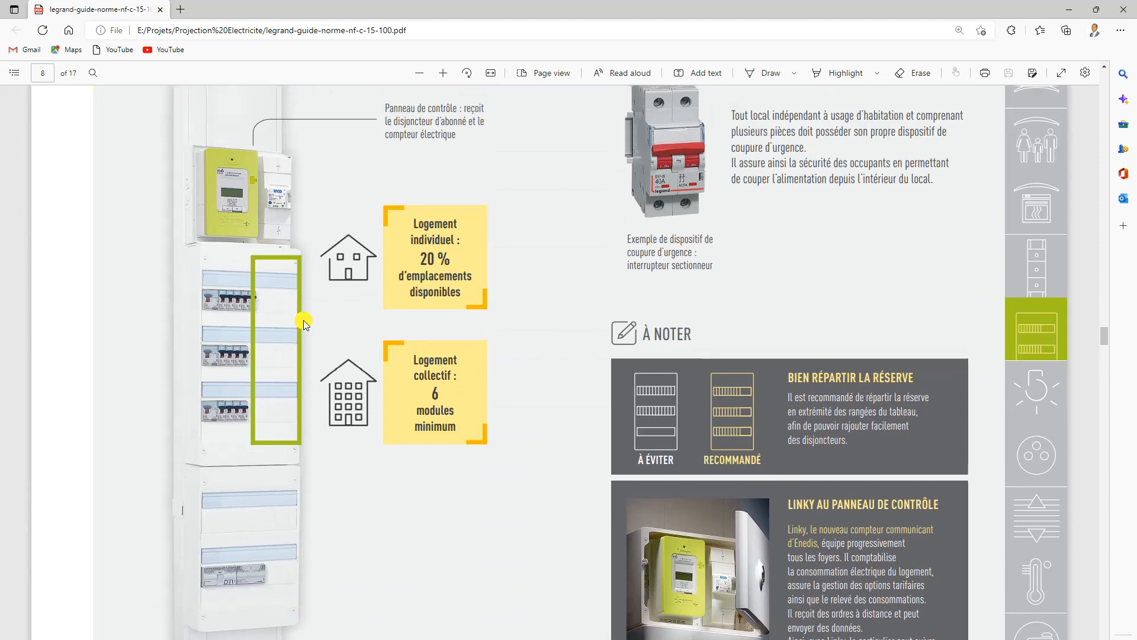
scroll(305, 323, up, 5)
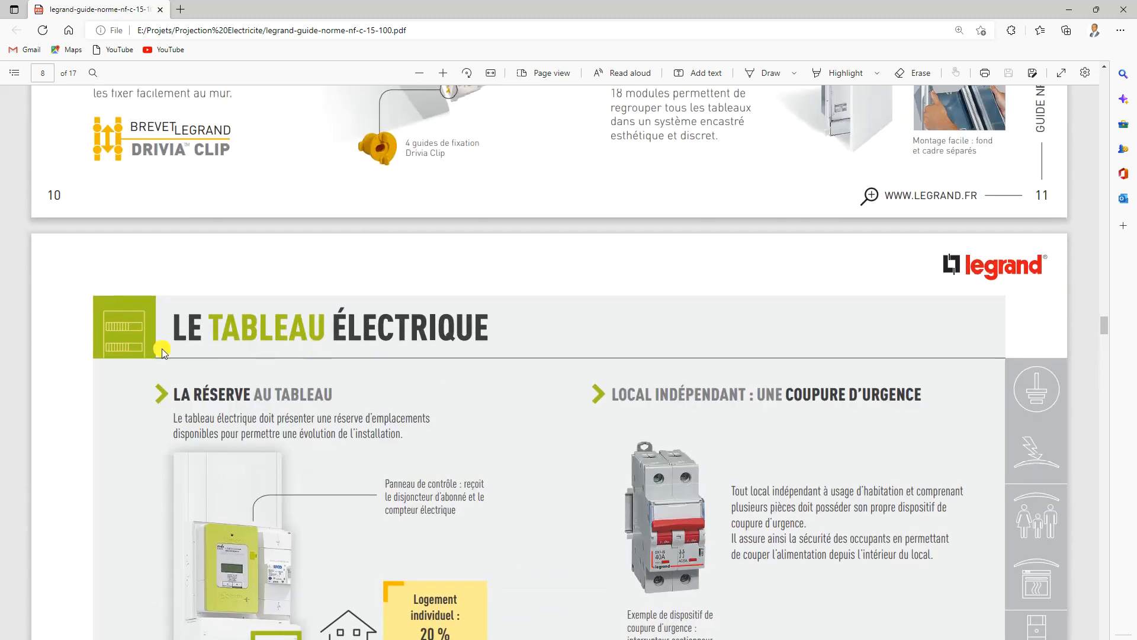
scroll(712, 411, down, 5)
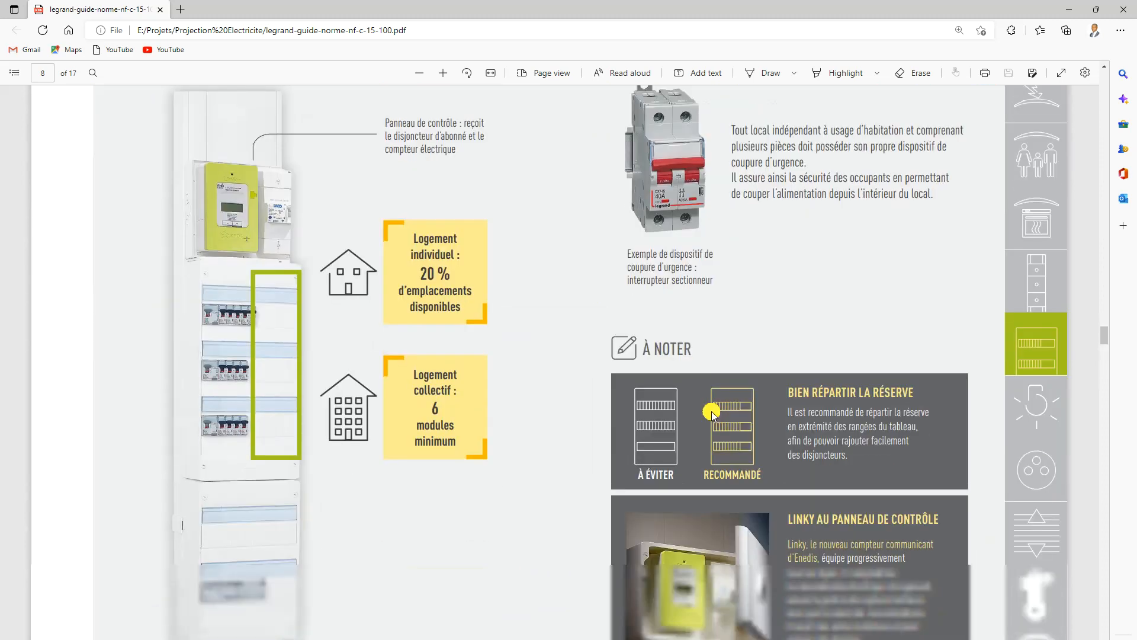
scroll(712, 411, down, 8)
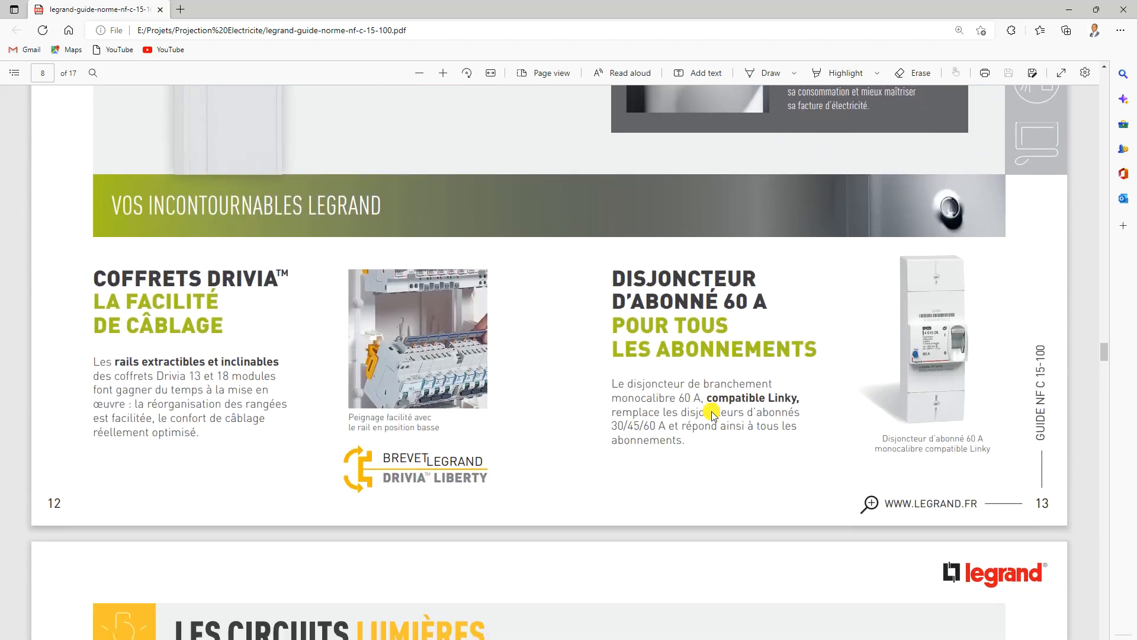
scroll(712, 411, down, 4)
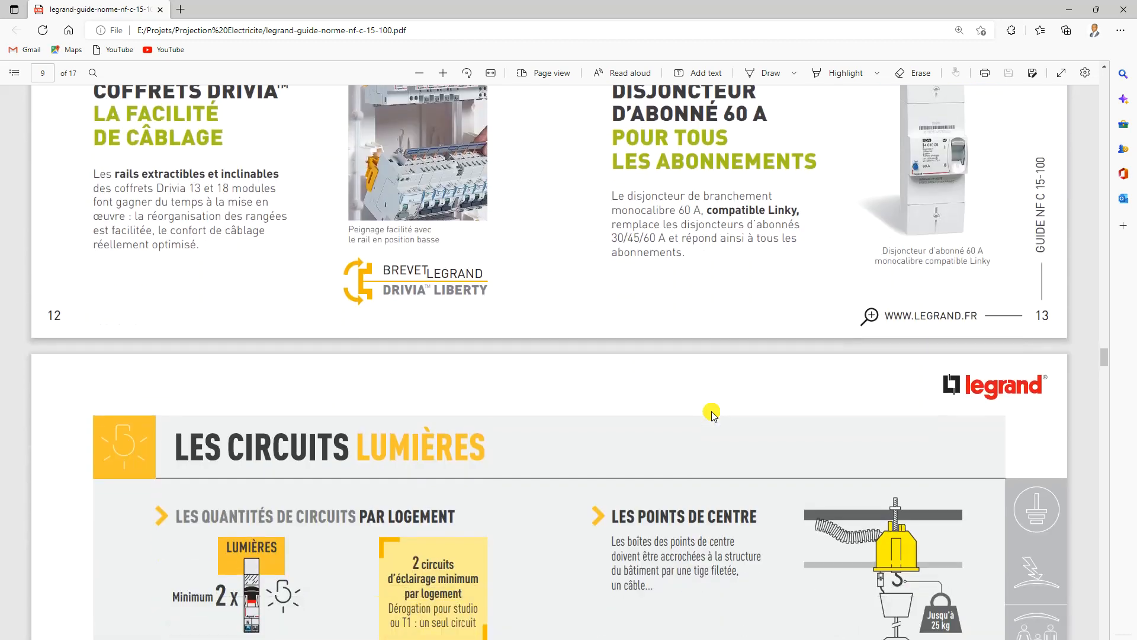
Point out the "Les circuits lumières" heading by selecting its text, and read the lighting requirements below it.
scroll(712, 411, down, 1)
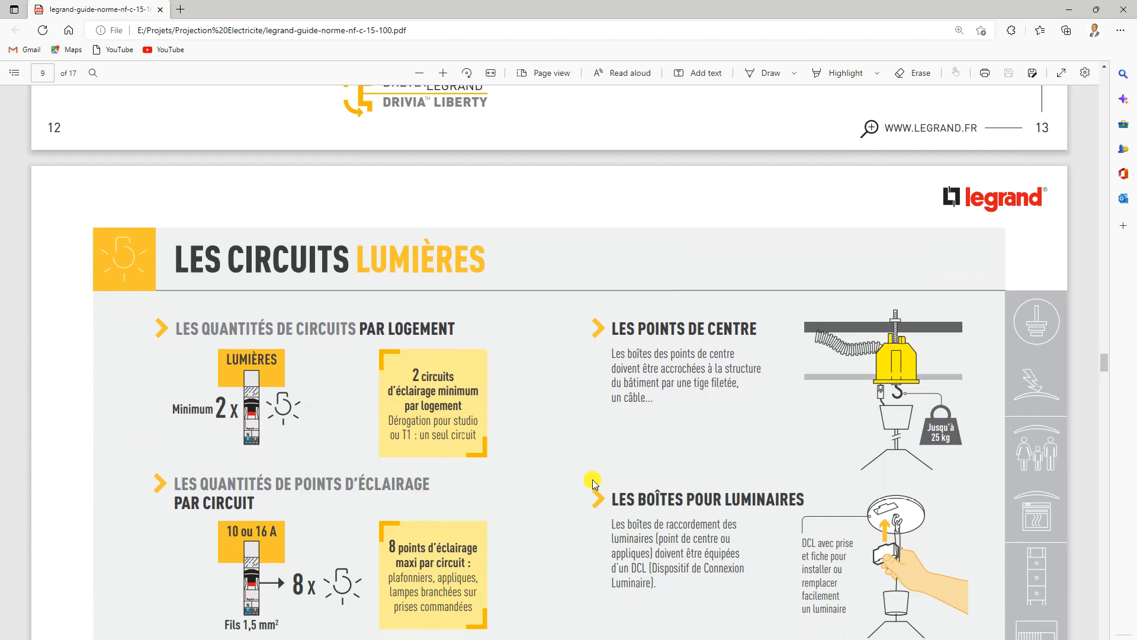
drag(174, 258, 599, 271)
click(529, 267)
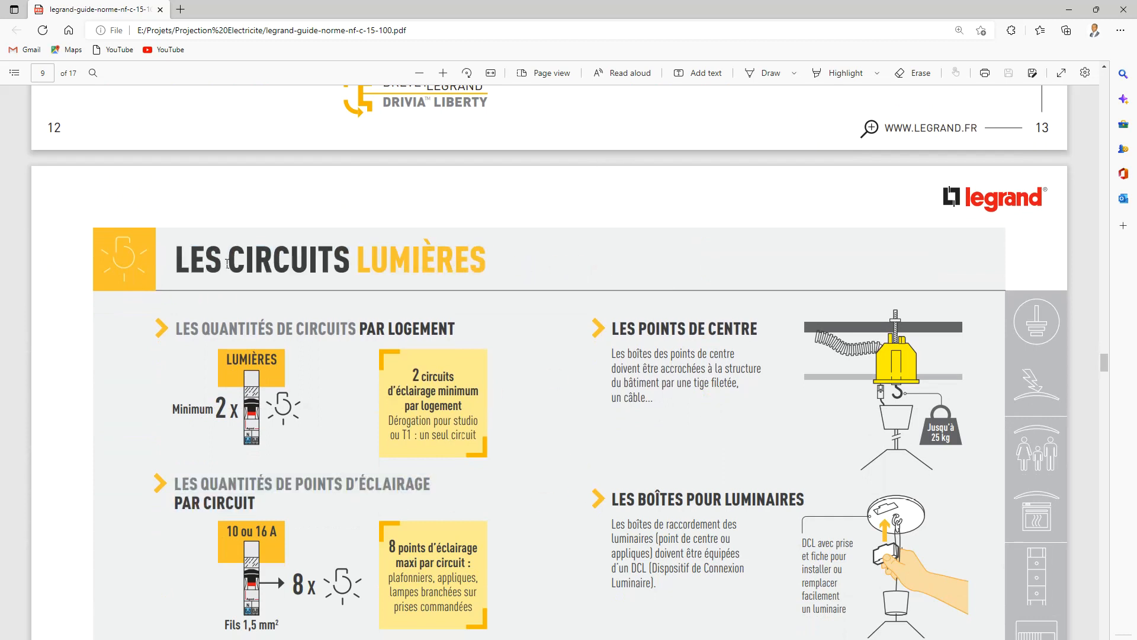
scroll(511, 408, down, 6)
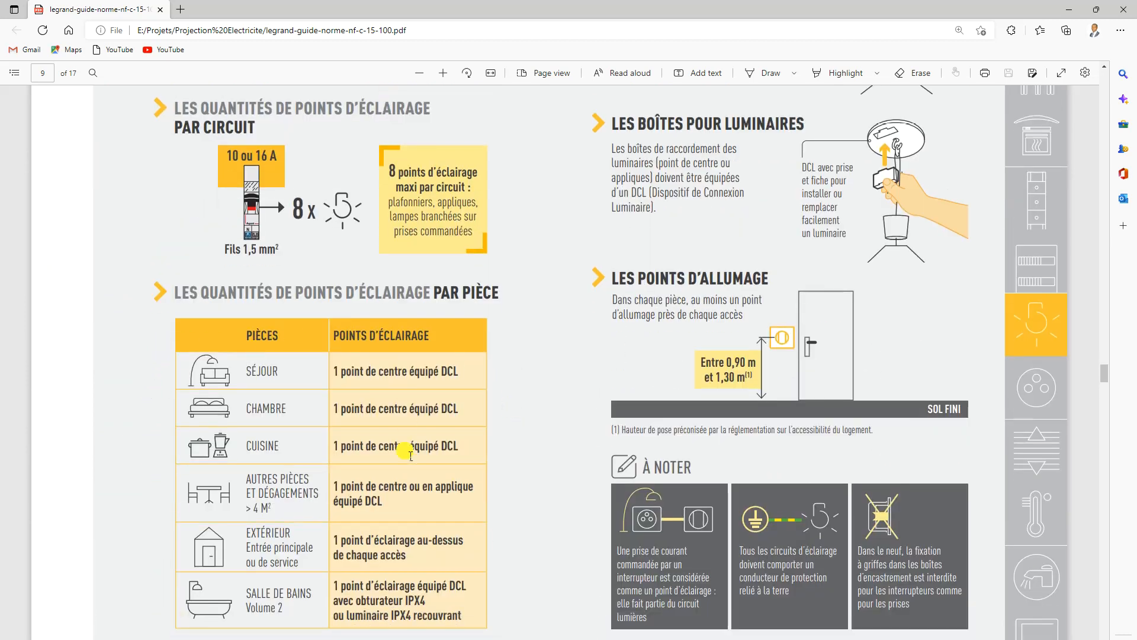
Go to the socket circuits page and select the Chambre row in the table of socket quantities per room.
scroll(463, 440, down, 6)
scroll(463, 440, down, 9)
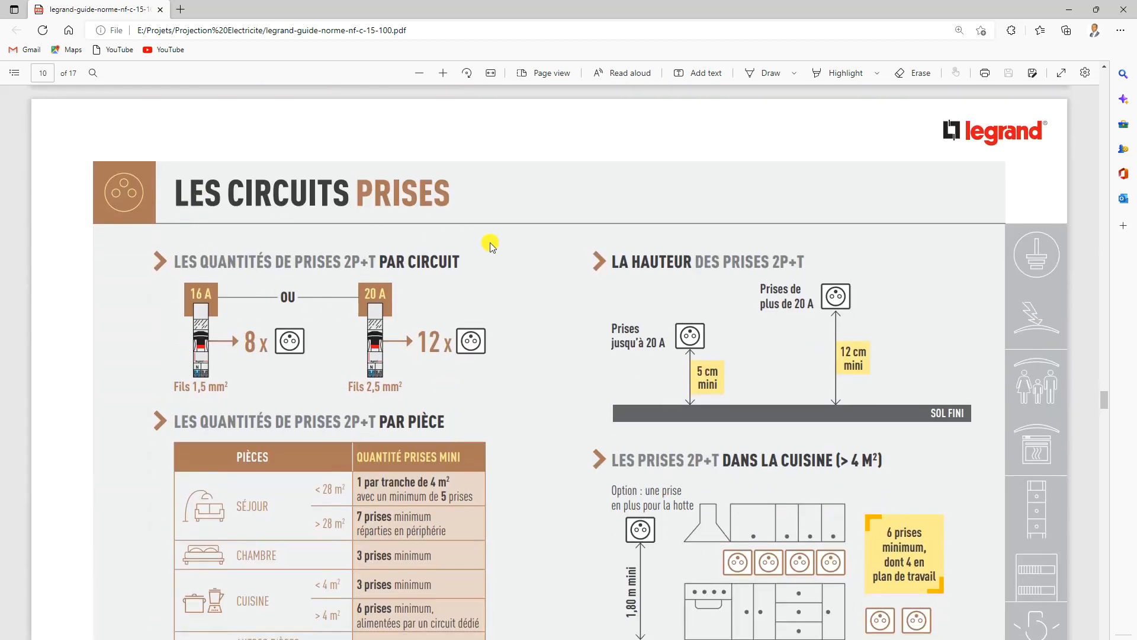
scroll(525, 338, down, 2)
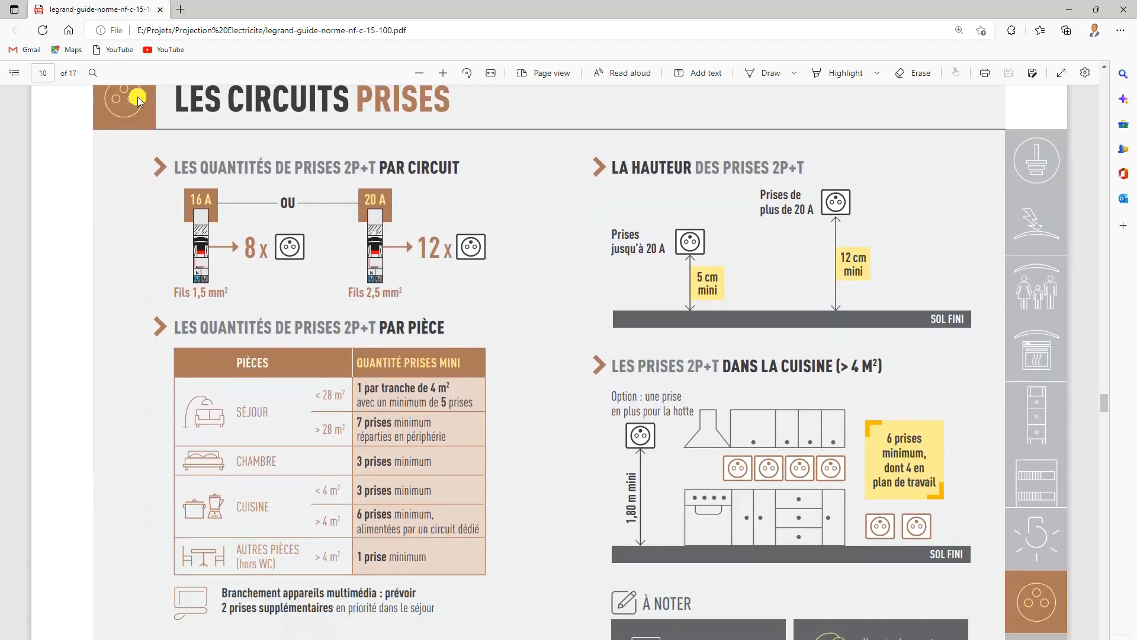
drag(175, 99, 586, 115)
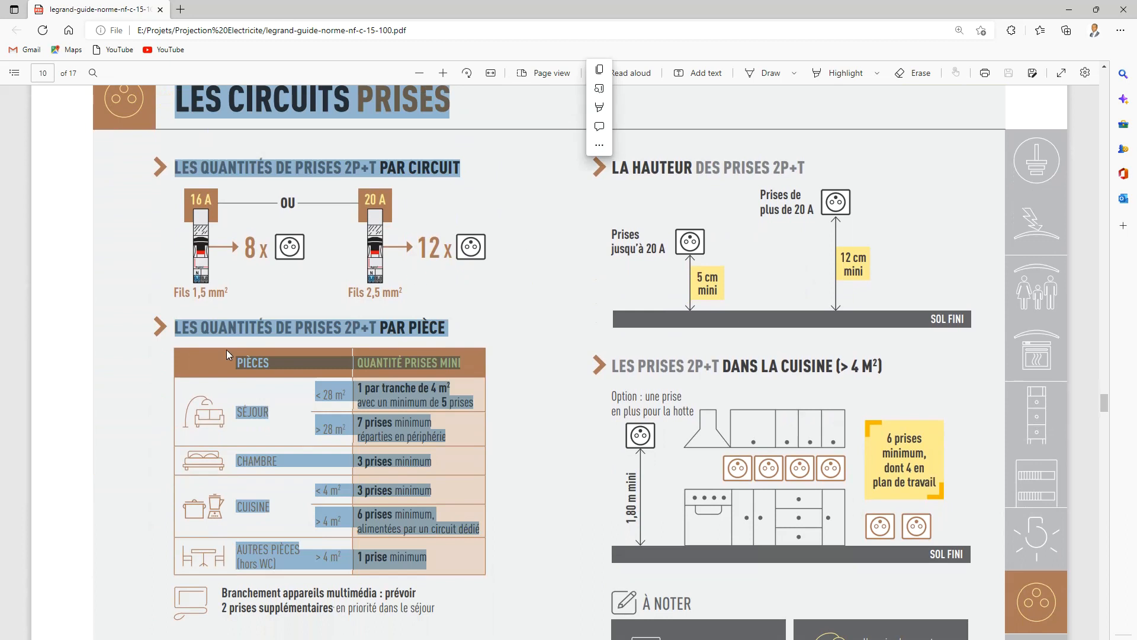
click(133, 342)
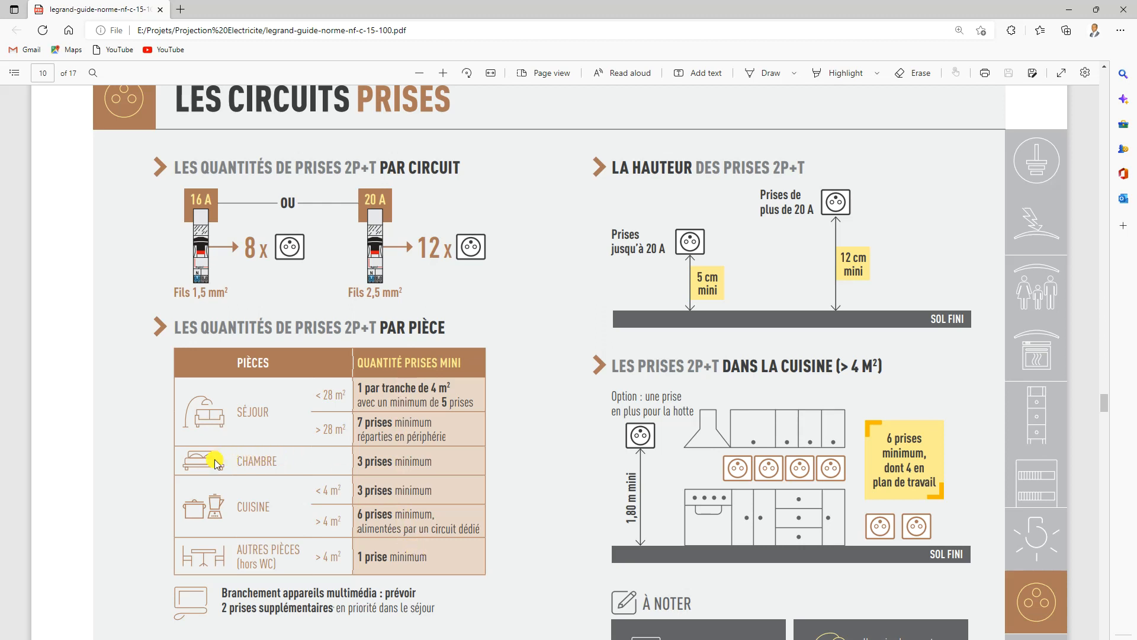
drag(236, 461, 434, 462)
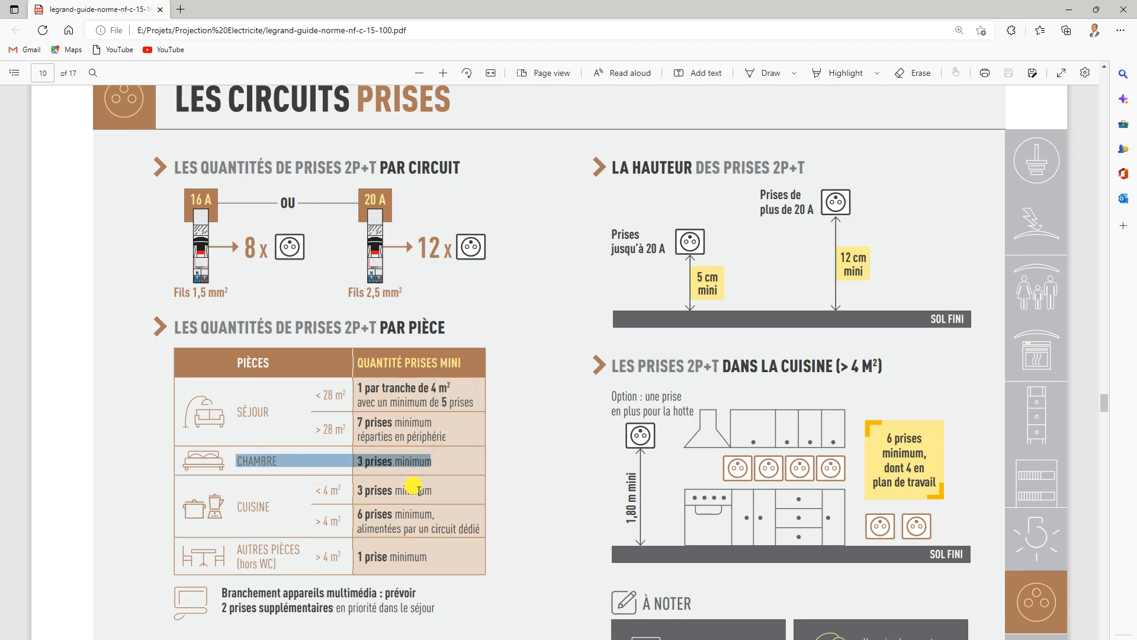
Return to the lighting circuits page and select the Chambre row in the lighting points table, then clear the selection.
scroll(419, 490, up, 15)
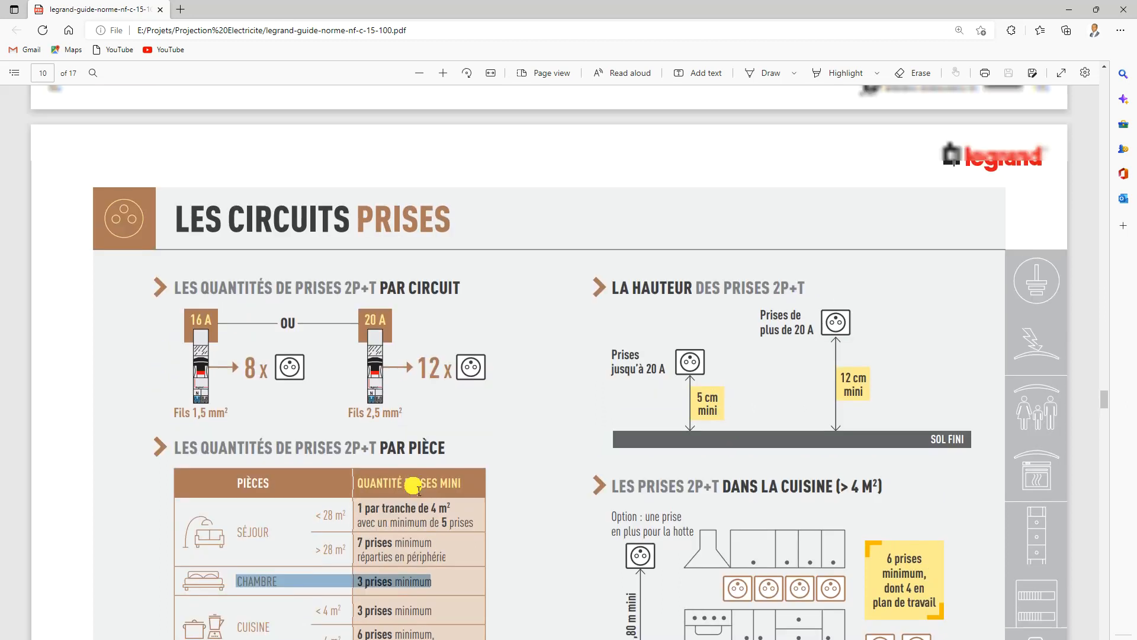
scroll(413, 486, up, 2)
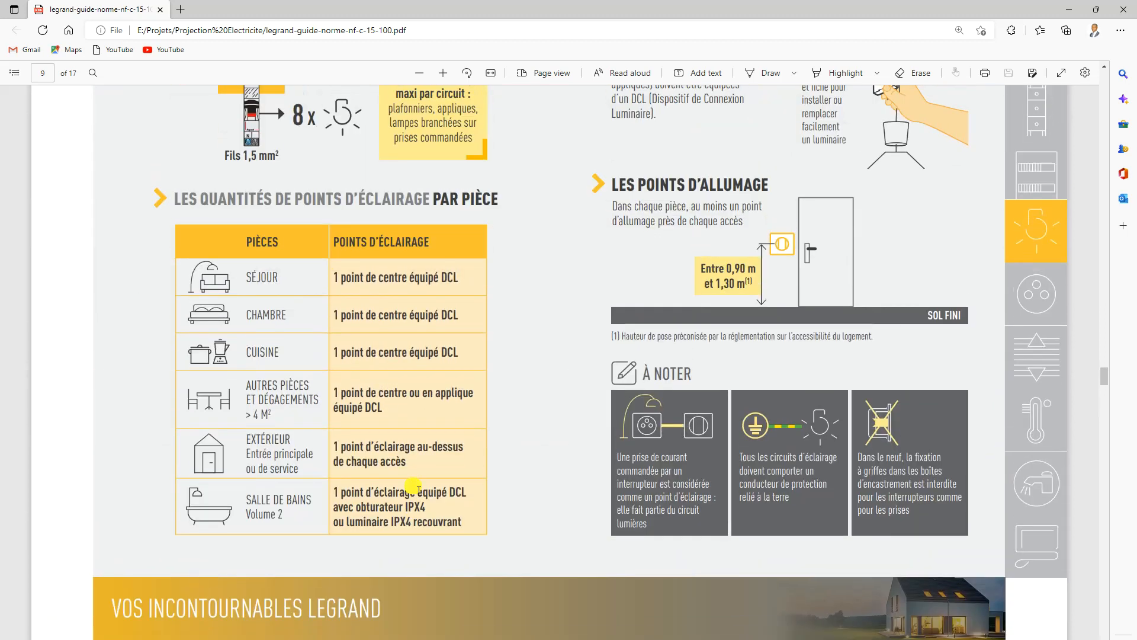
scroll(396, 368, up, 1)
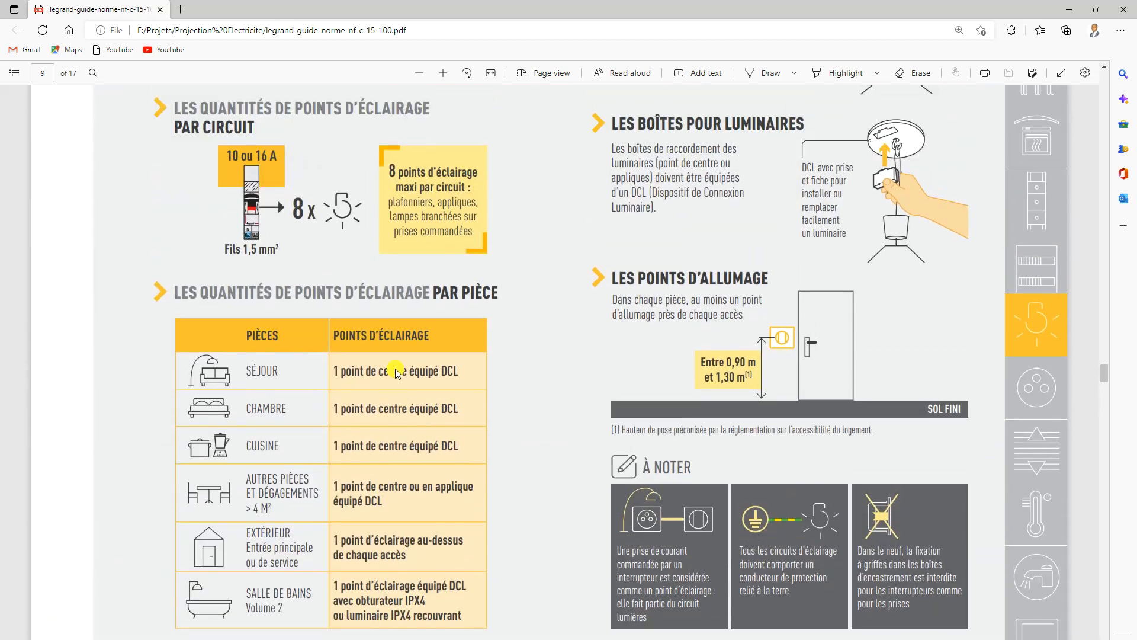
drag(244, 409, 501, 414)
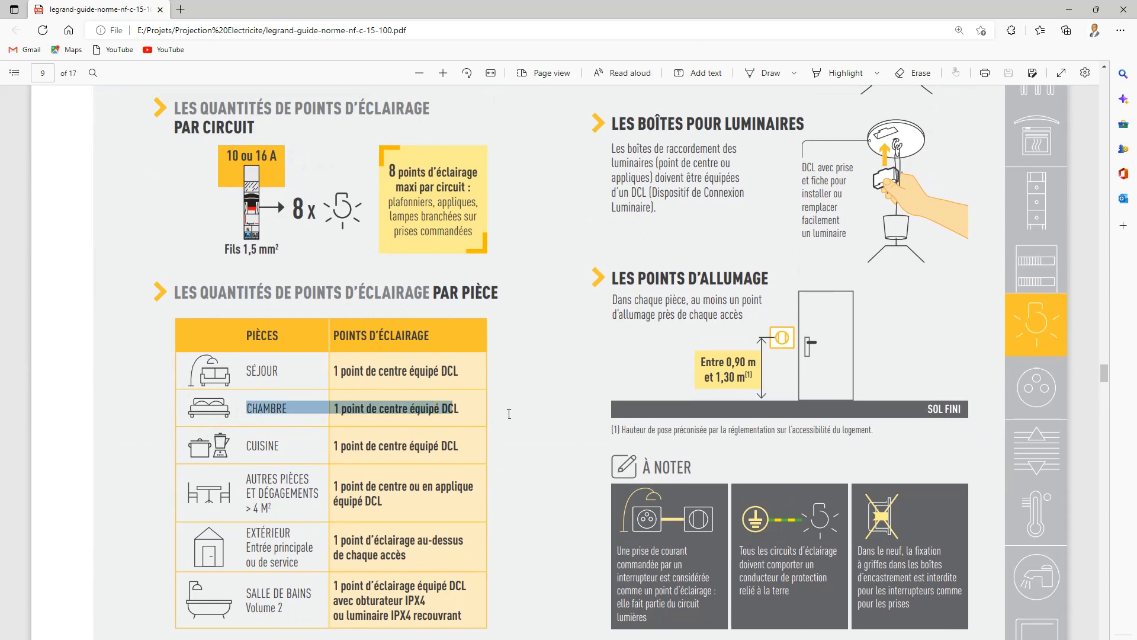
click(502, 410)
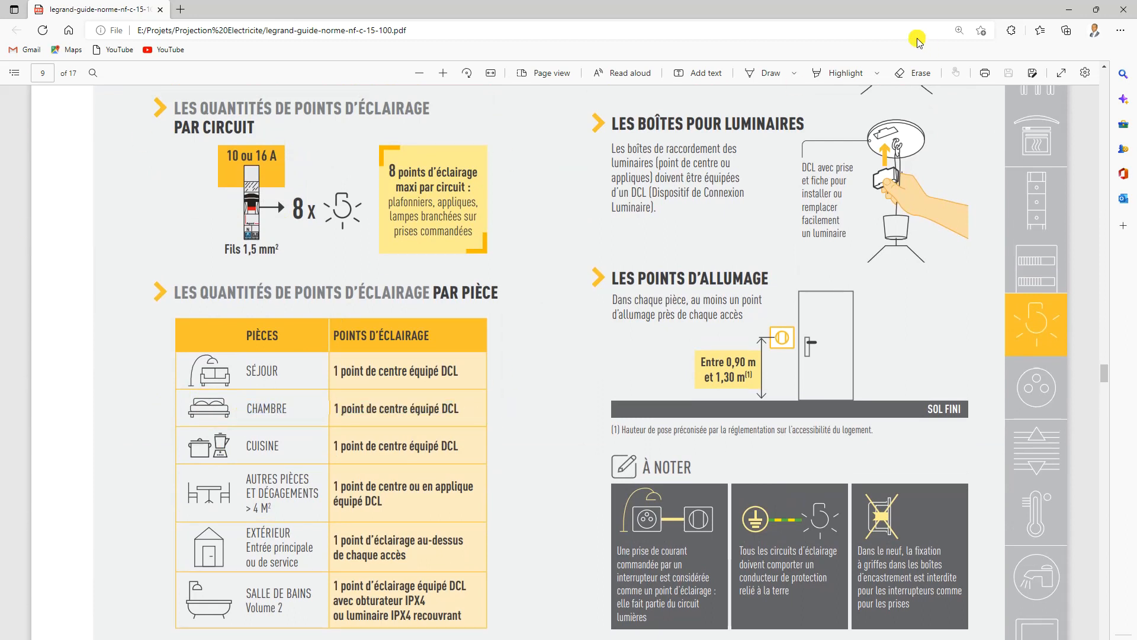
Switch to the AutoCAD drawing of electrical symbol blocks and check which layers it already contains.
click(1070, 10)
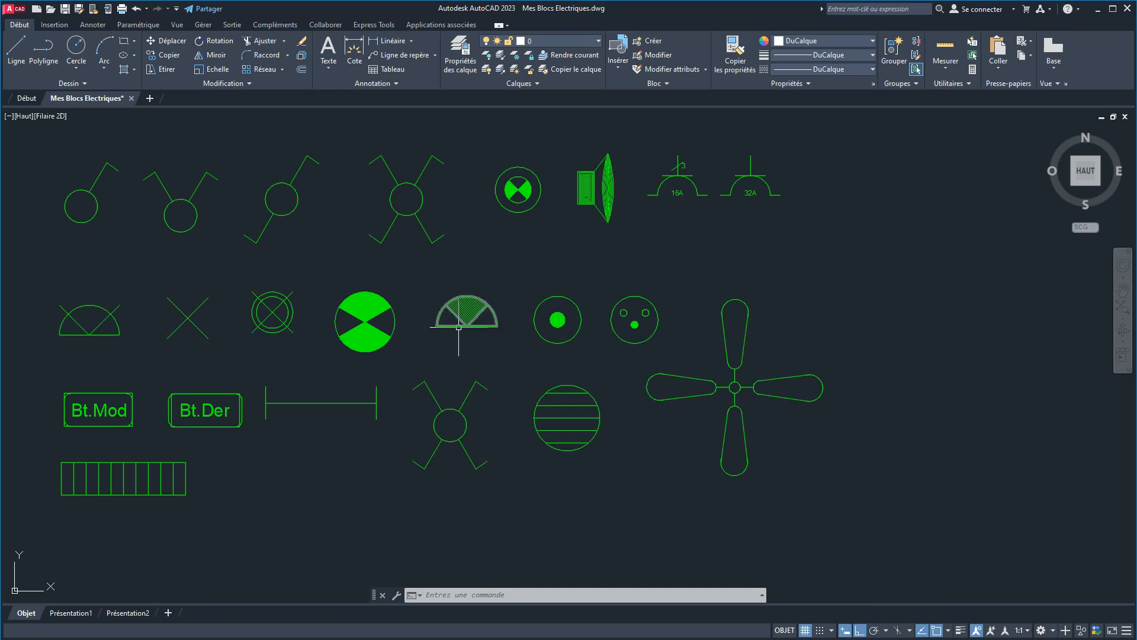
scroll(460, 326, down, 2)
middle_drag(459, 326, 269, 326)
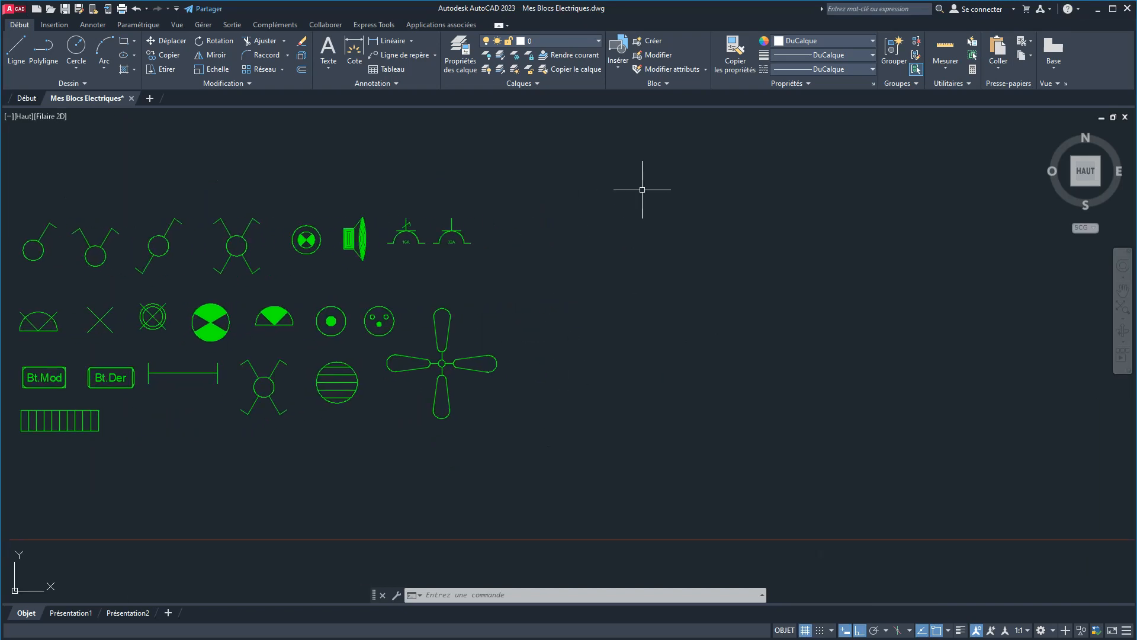
click(594, 41)
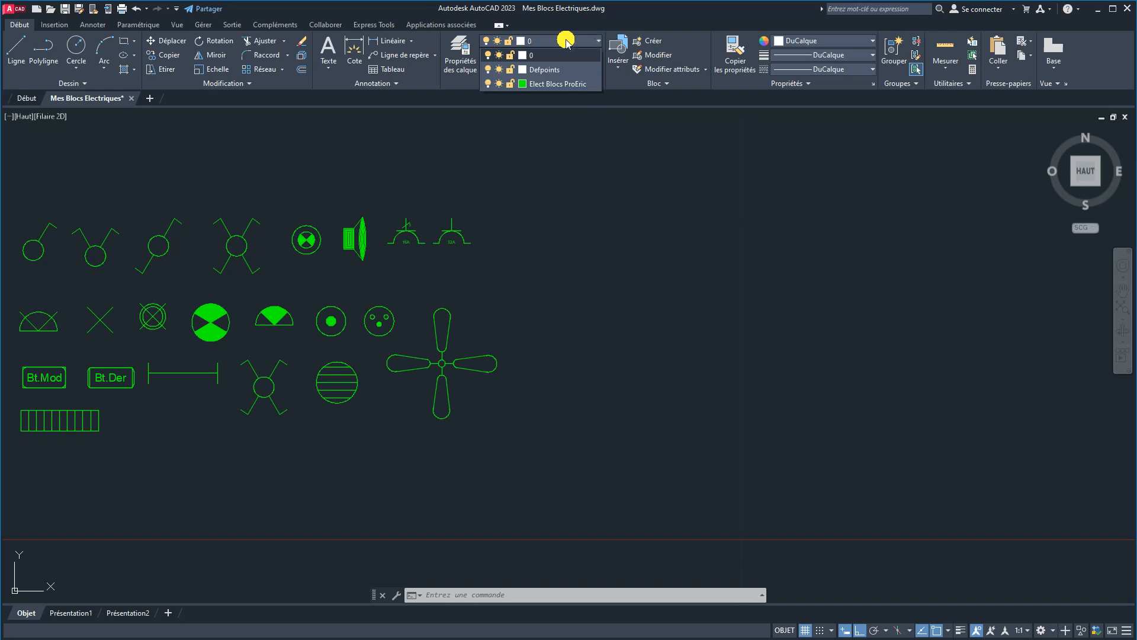
Create a new layer named Murs in the layer properties manager.
click(461, 62)
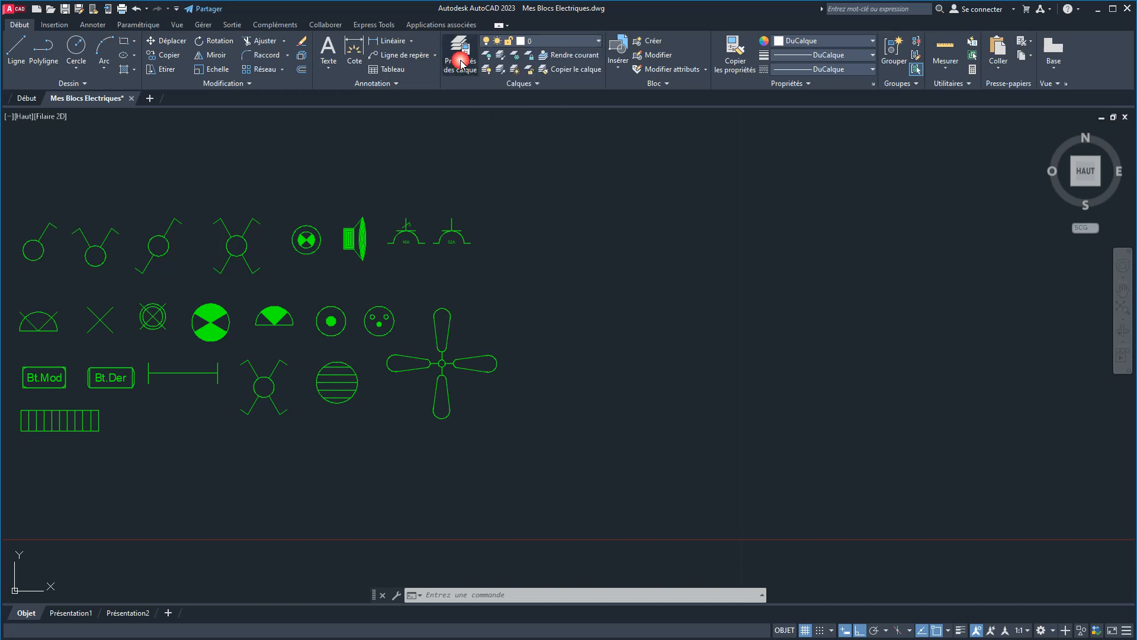
click(461, 63)
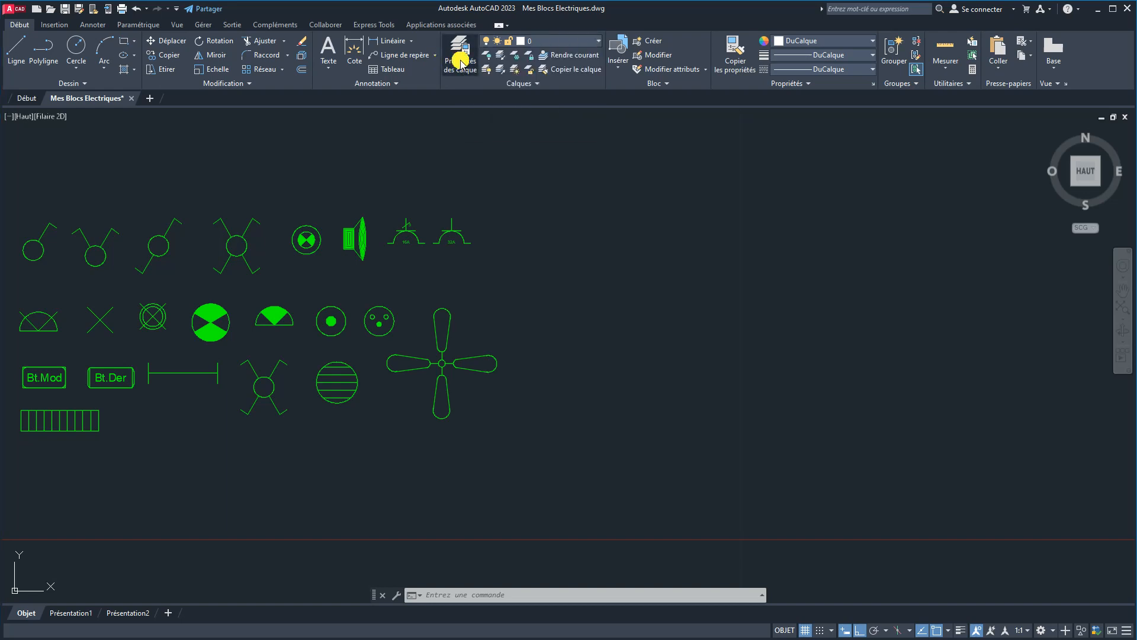
click(103, 130)
text(Murs)
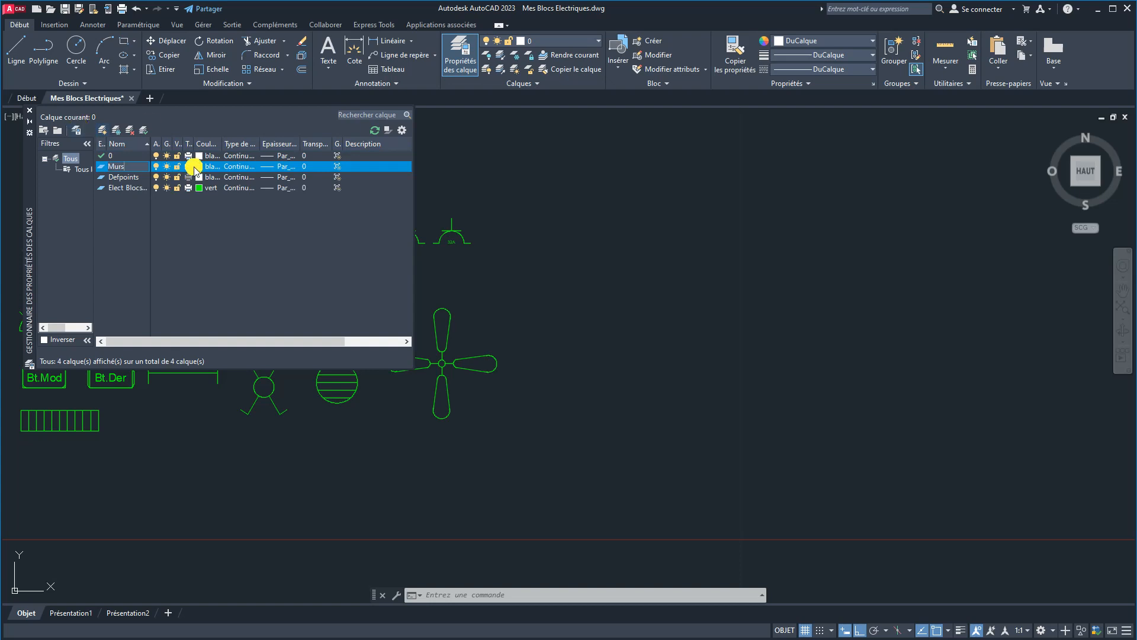
Set the Murs layer's lineweight to 0.35 mm and make it the current layer.
click(268, 168)
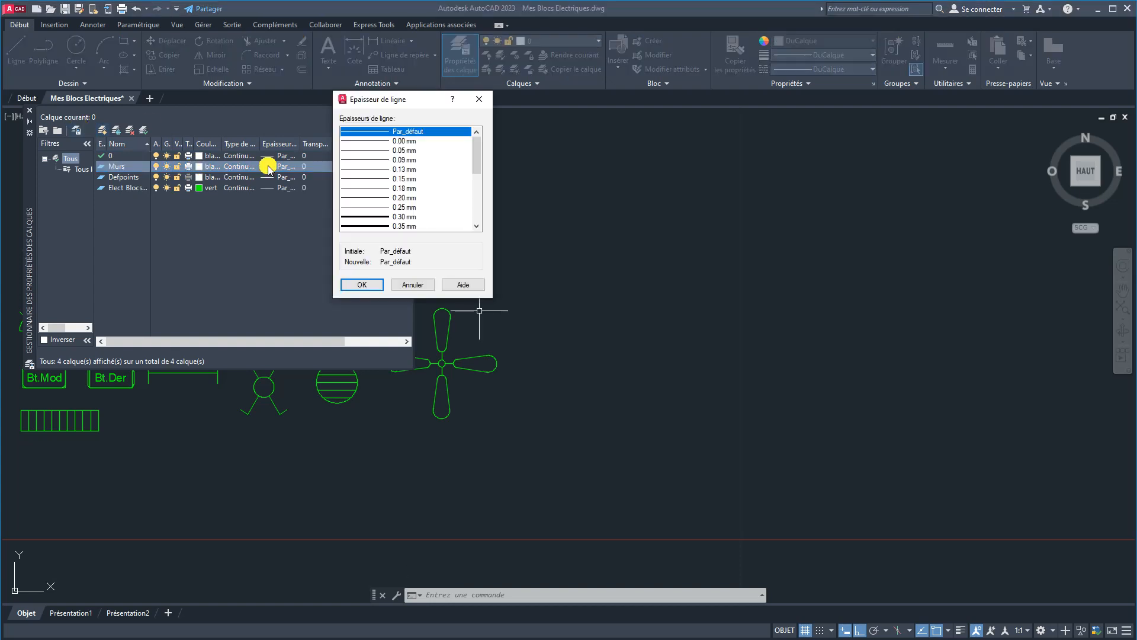
click(376, 226)
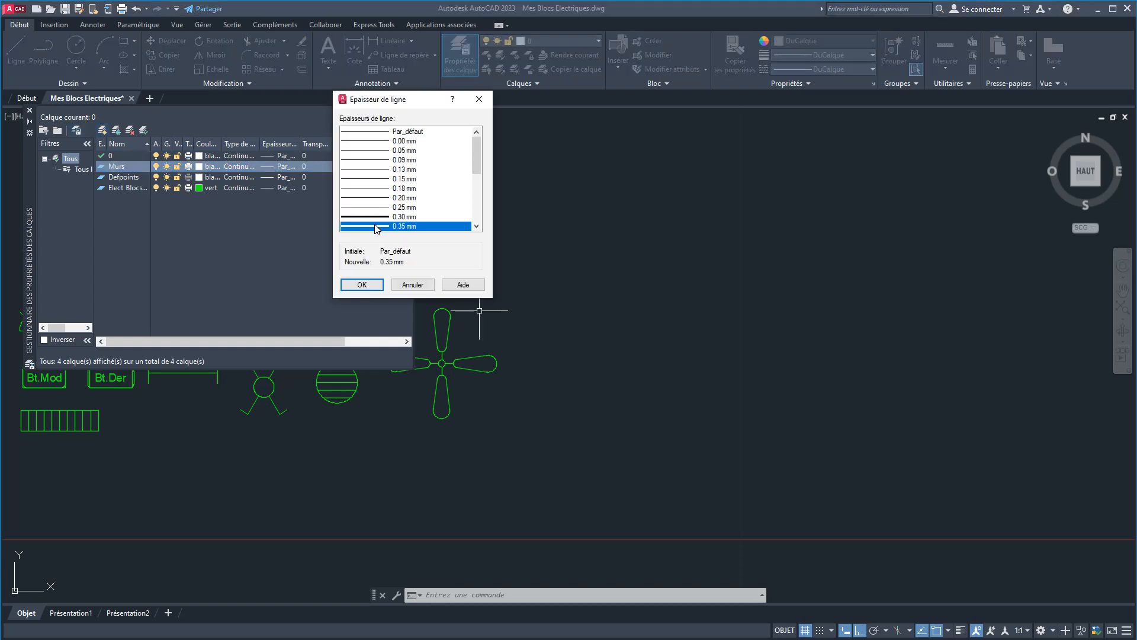
click(361, 284)
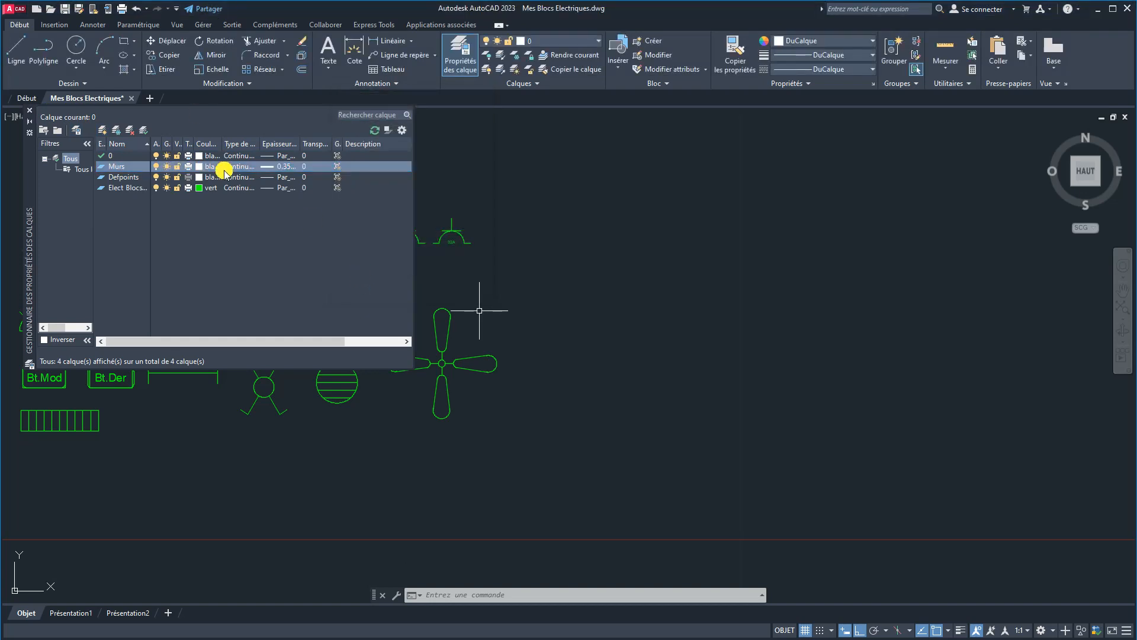
double_click(101, 167)
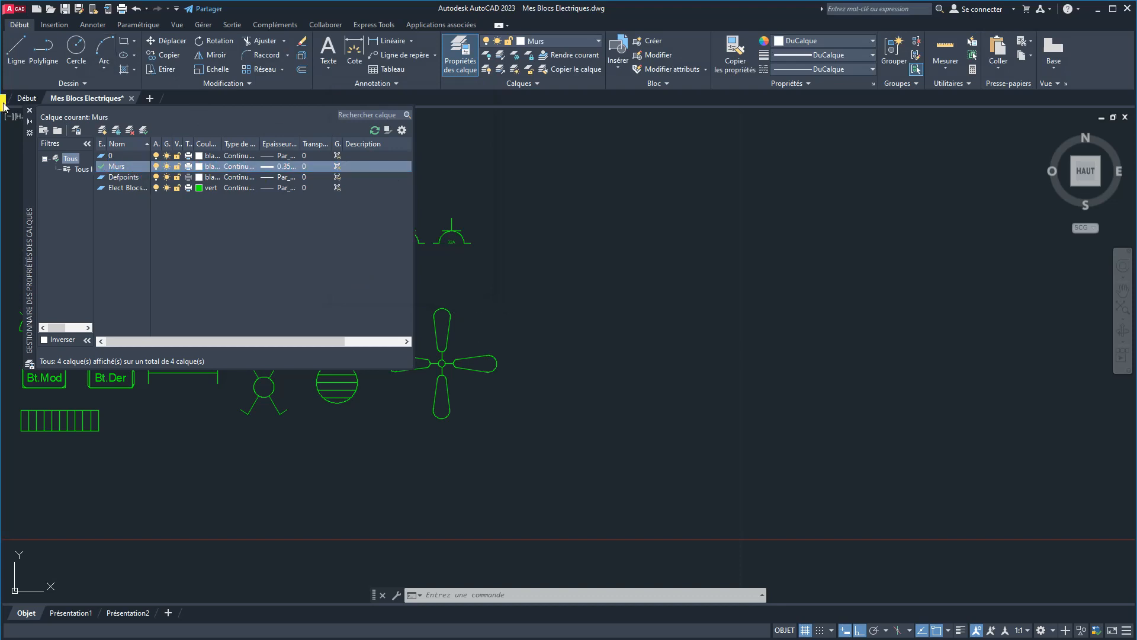
click(30, 110)
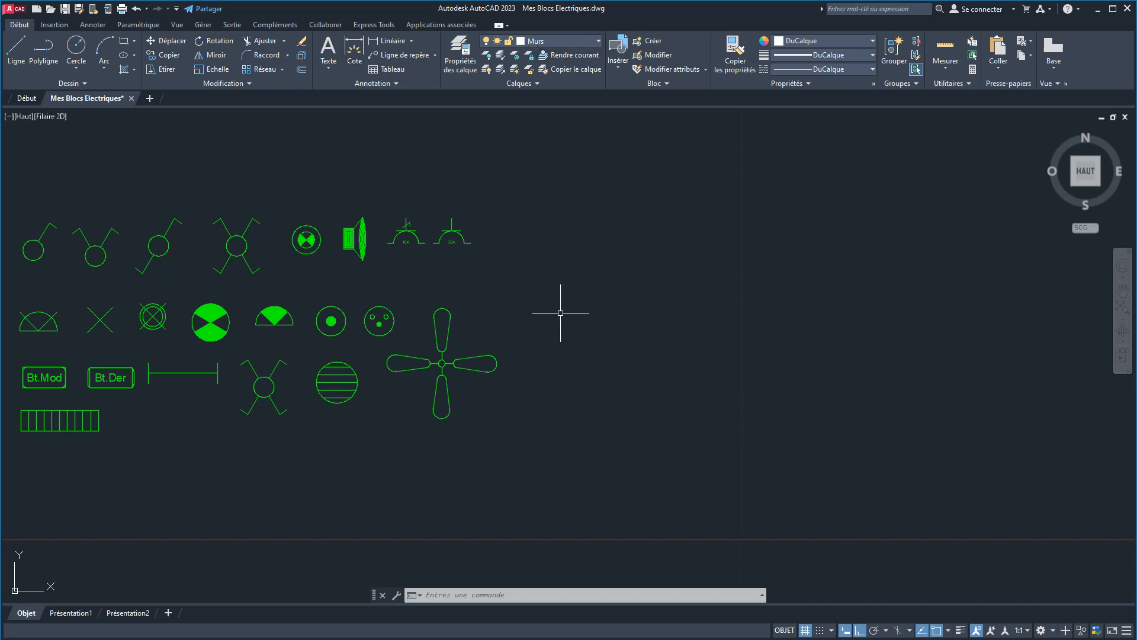
Draw a vertical wall line 5 units long downwards in the empty area beside the symbol blocks.
text(L)
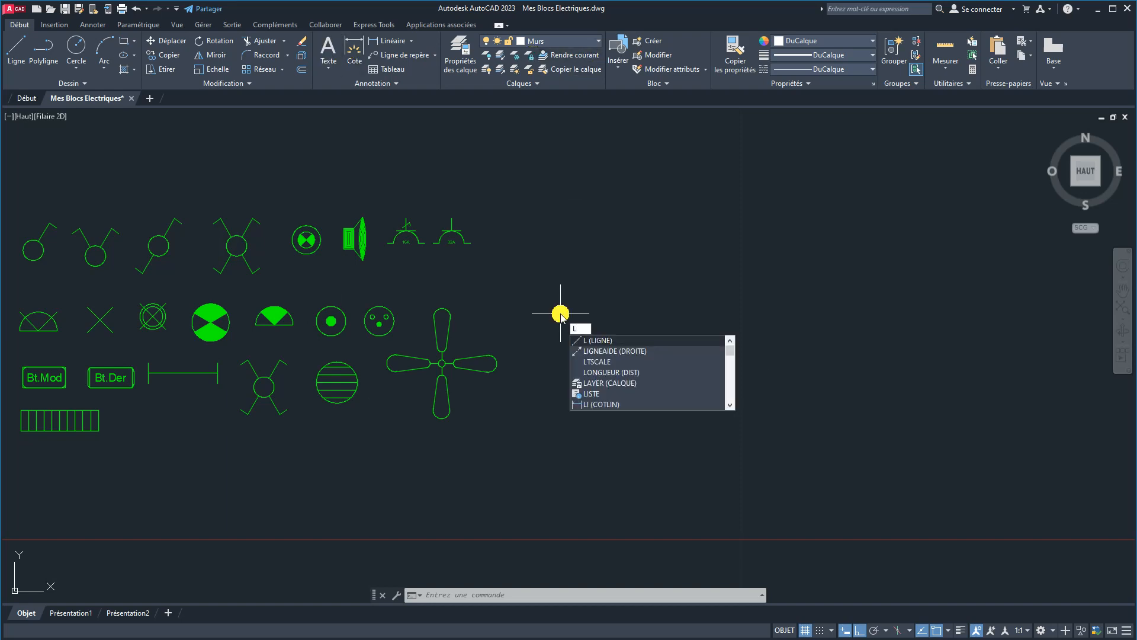
key(Return)
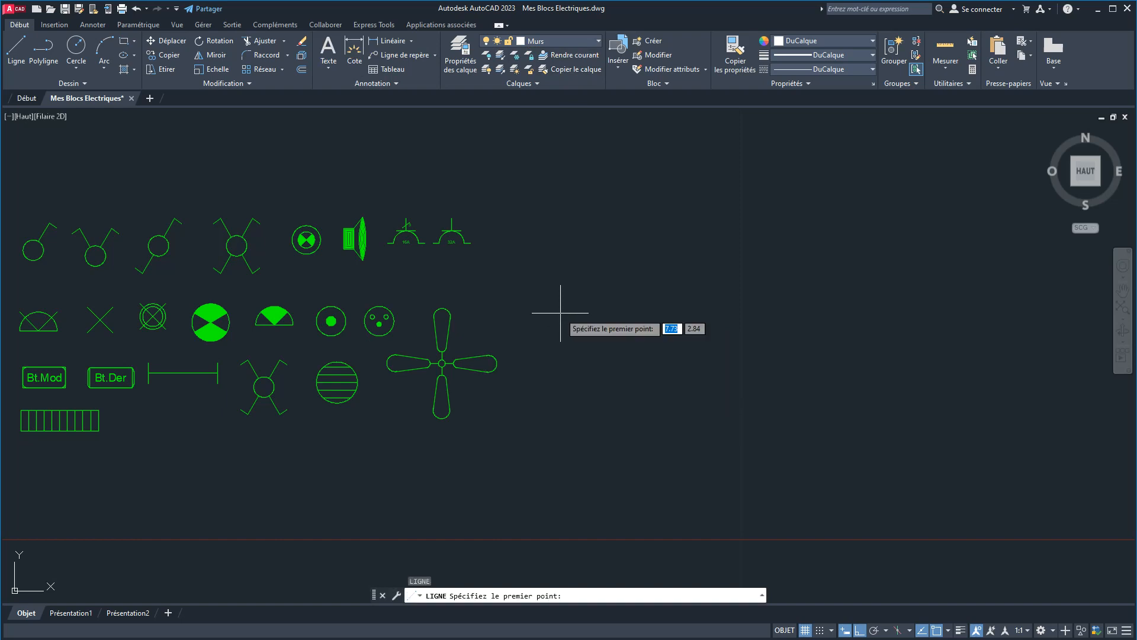
click(587, 168)
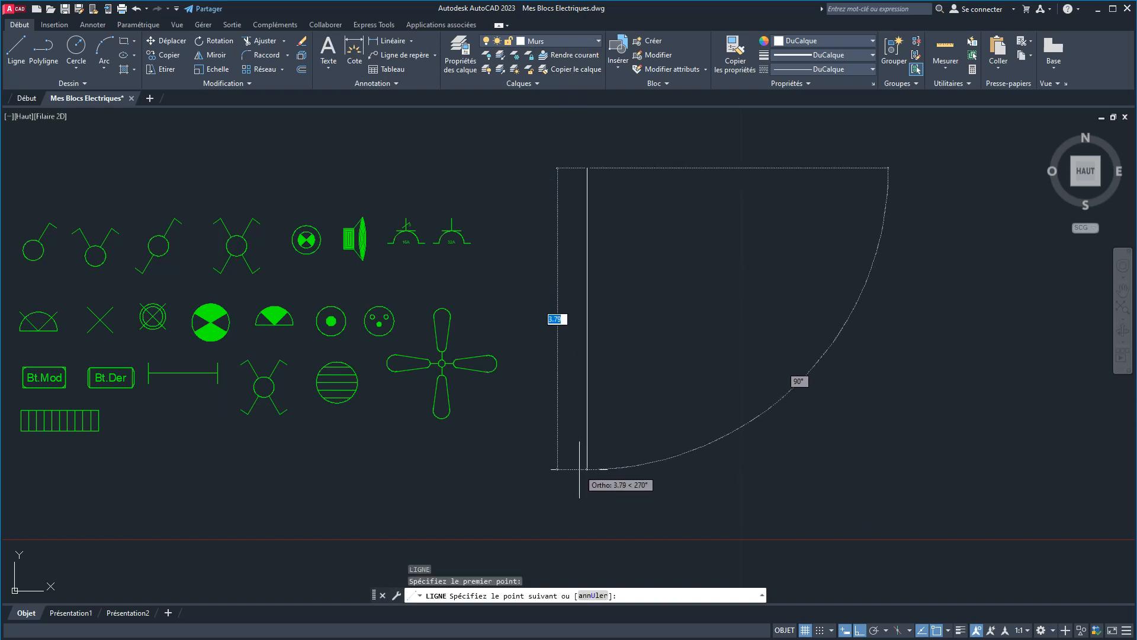
mouse_move(579, 470)
middle_down()
mouse_move(558, 375)
mouse_move(553, 457)
middle_up()
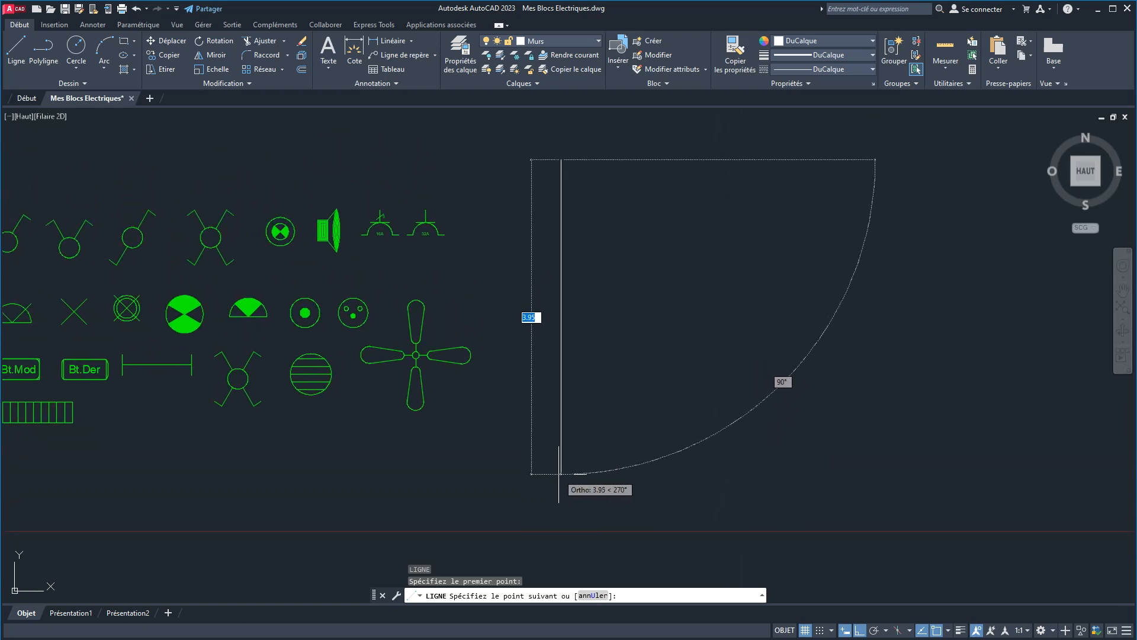
scroll(559, 474, up, 1)
middle_drag(559, 473, 554, 406)
middle_drag(555, 447, 549, 411)
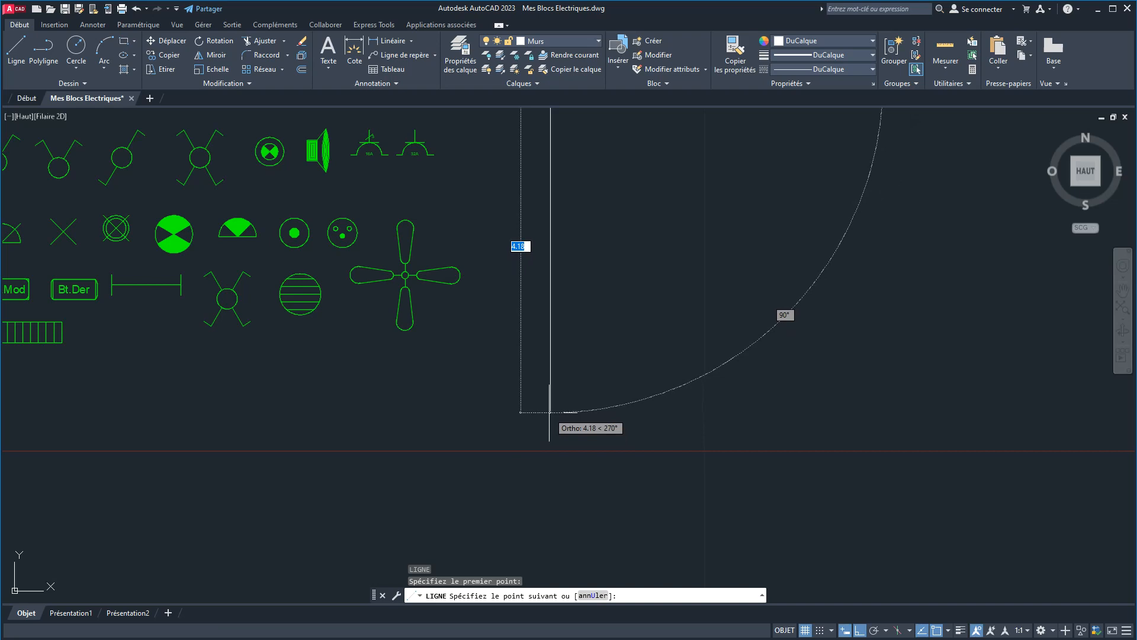
click(549, 412)
text(5)
key(Return)
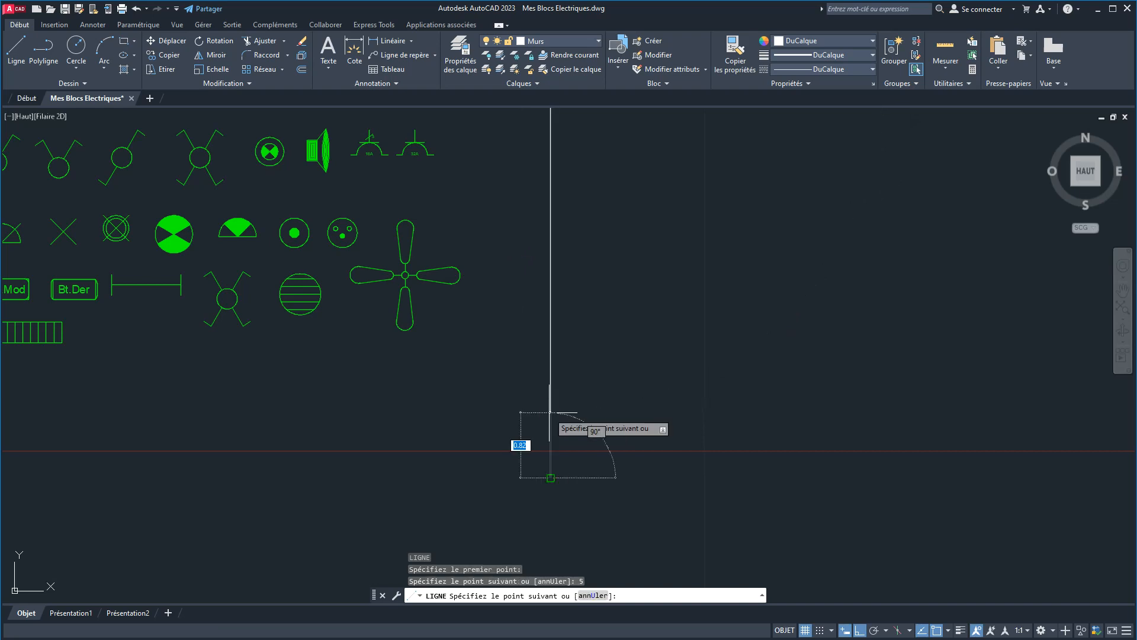
Continue from the vertical line's lower end with a horizontal wall line 10 units long to the right.
scroll(881, 436, up, 1)
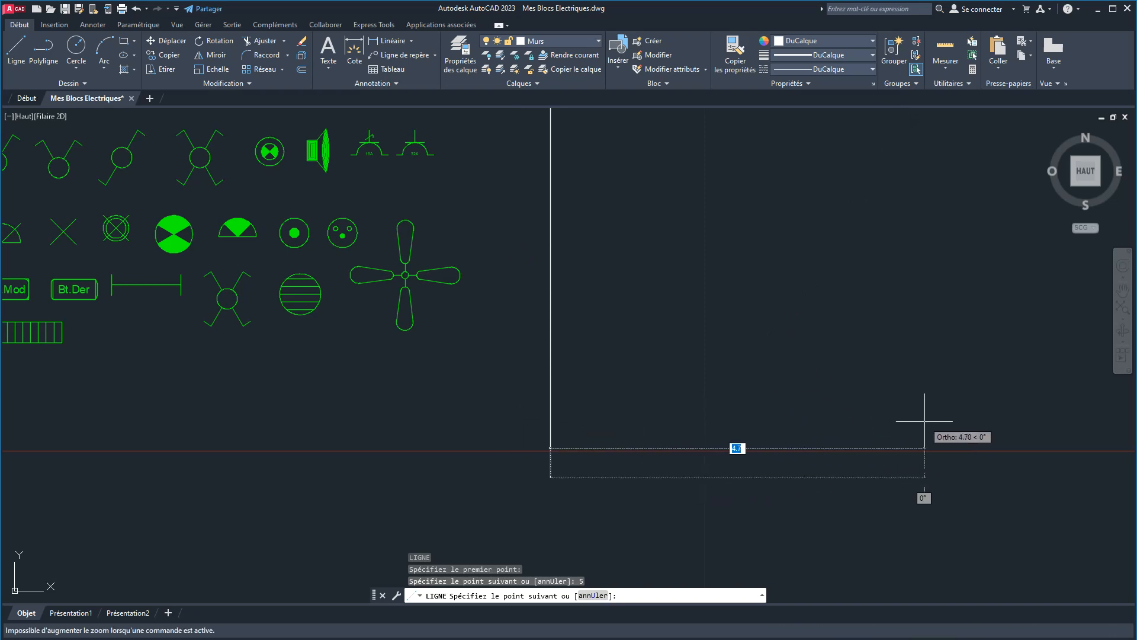
text(10)
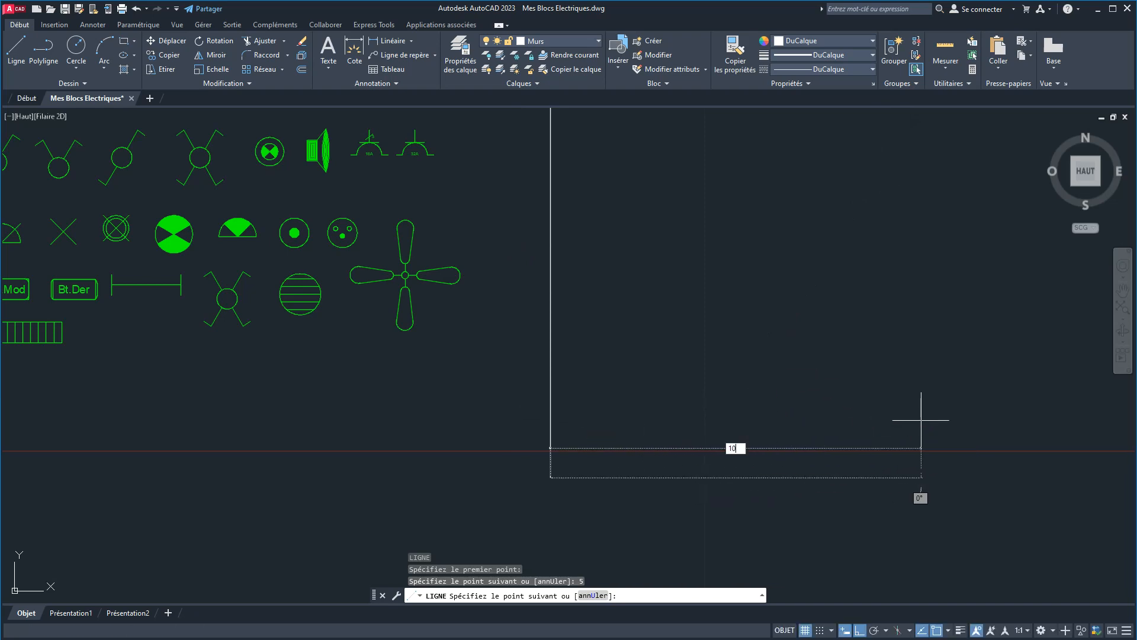
key(Return)
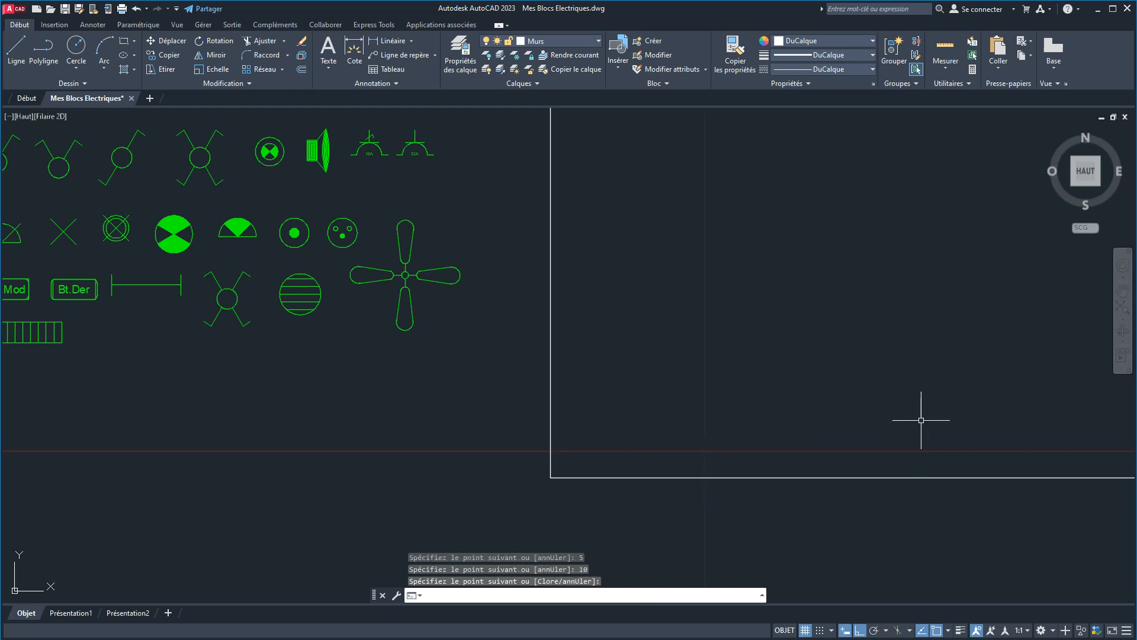
key(Return)
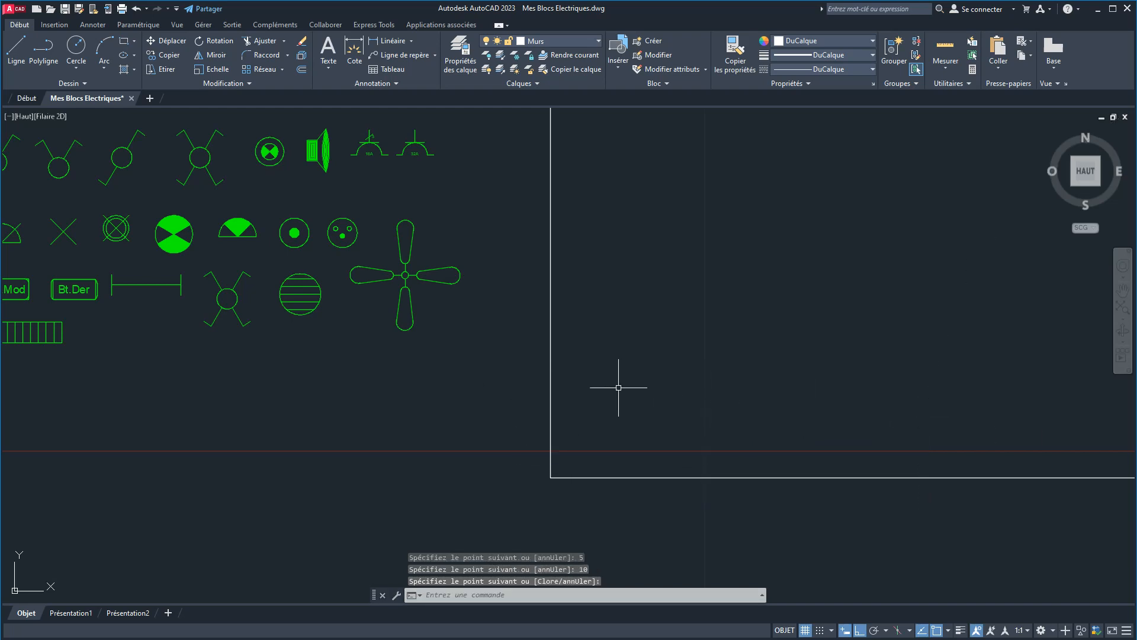
Move the vertical and horizontal wall lines together slightly upwards, keeping their horizontal position.
click(1124, 309)
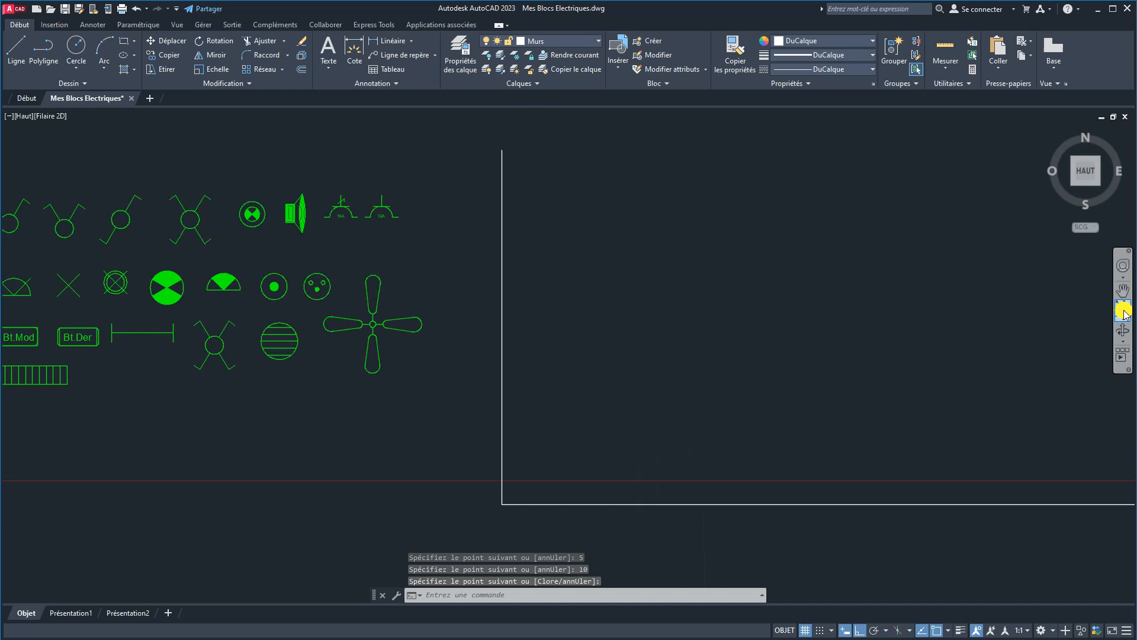
click(434, 152)
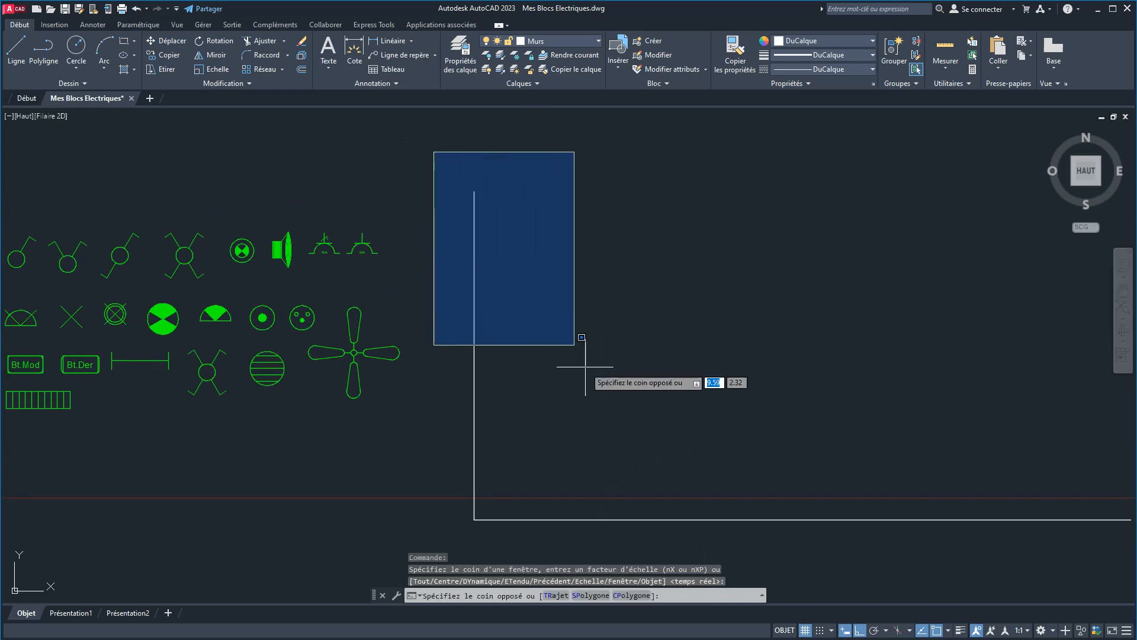
click(765, 549)
click(765, 549)
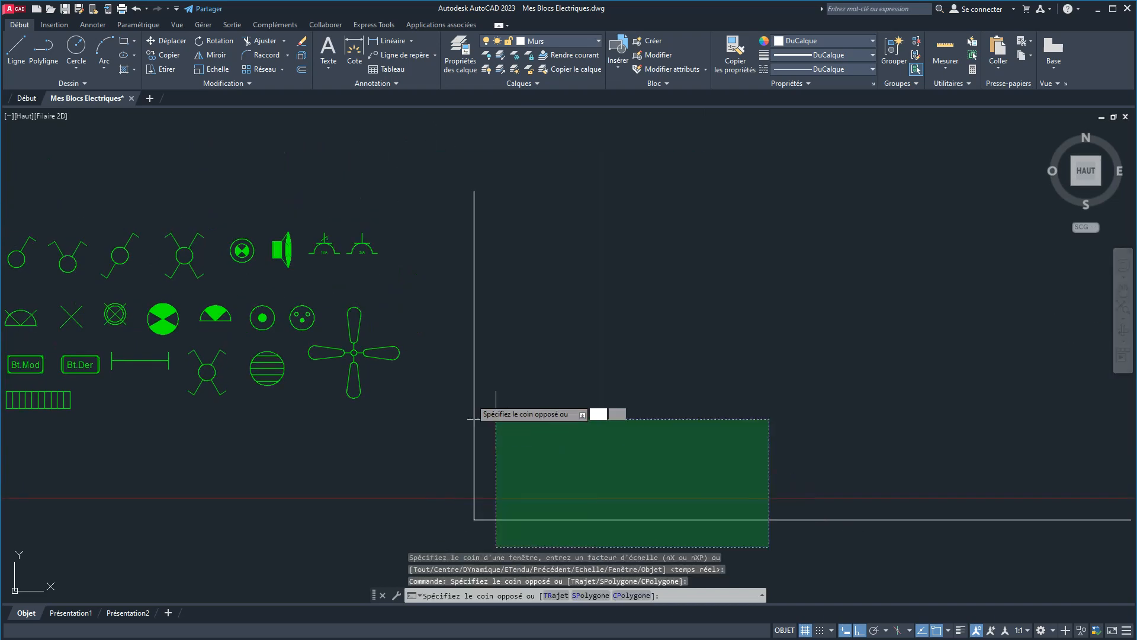
click(407, 350)
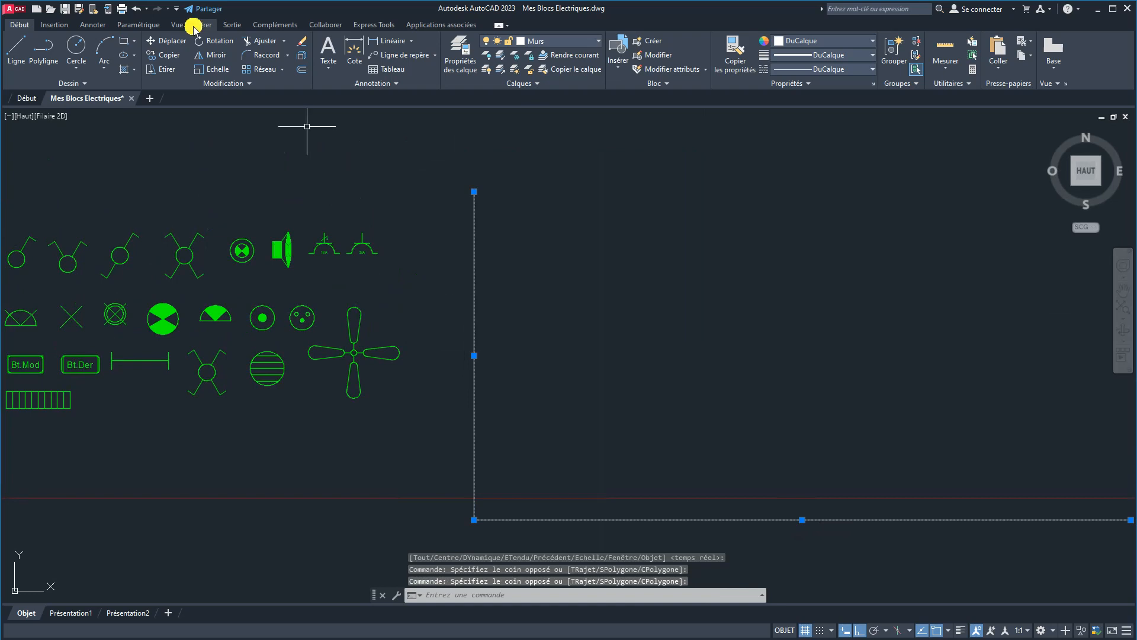
click(165, 40)
click(474, 308)
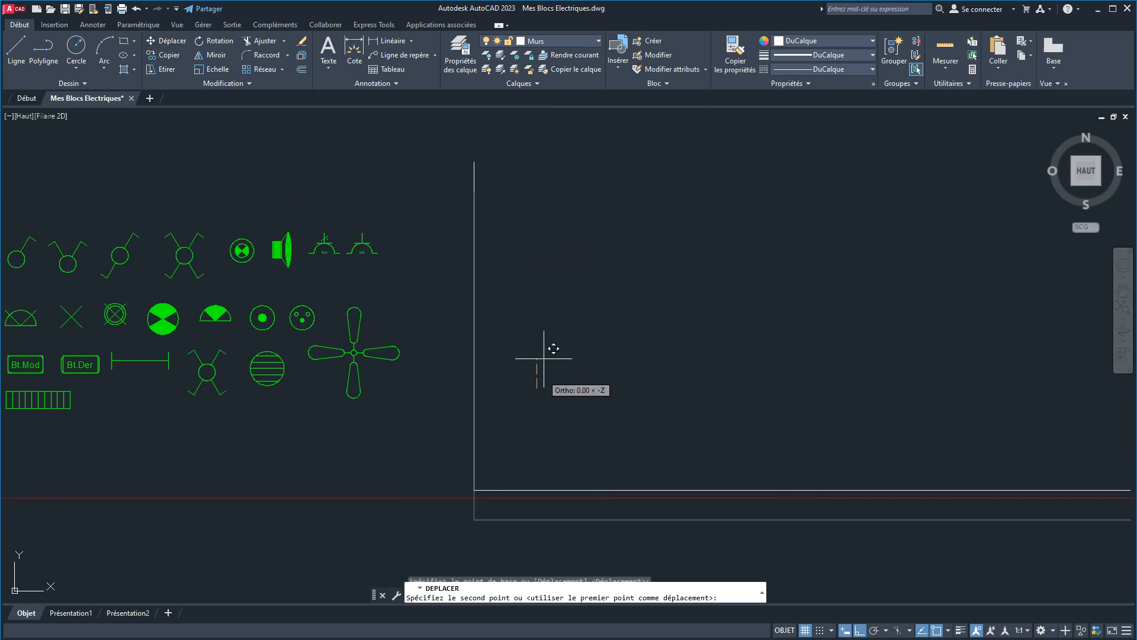
click(534, 326)
Turn on the lineweight display for the wall lines.
scroll(577, 336, down, 4)
mouse_move(576, 332)
middle_down()
mouse_move(264, 328)
mouse_move(259, 314)
mouse_move(463, 330)
mouse_move(449, 322)
middle_up()
scroll(373, 332, up, 4)
click(955, 630)
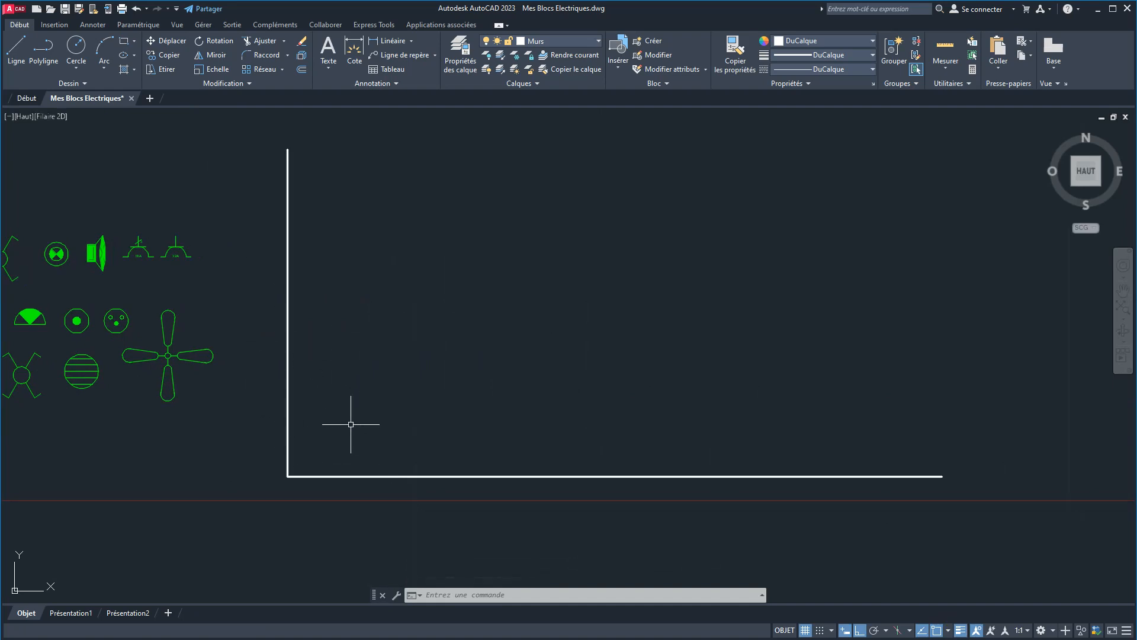
key(Escape)
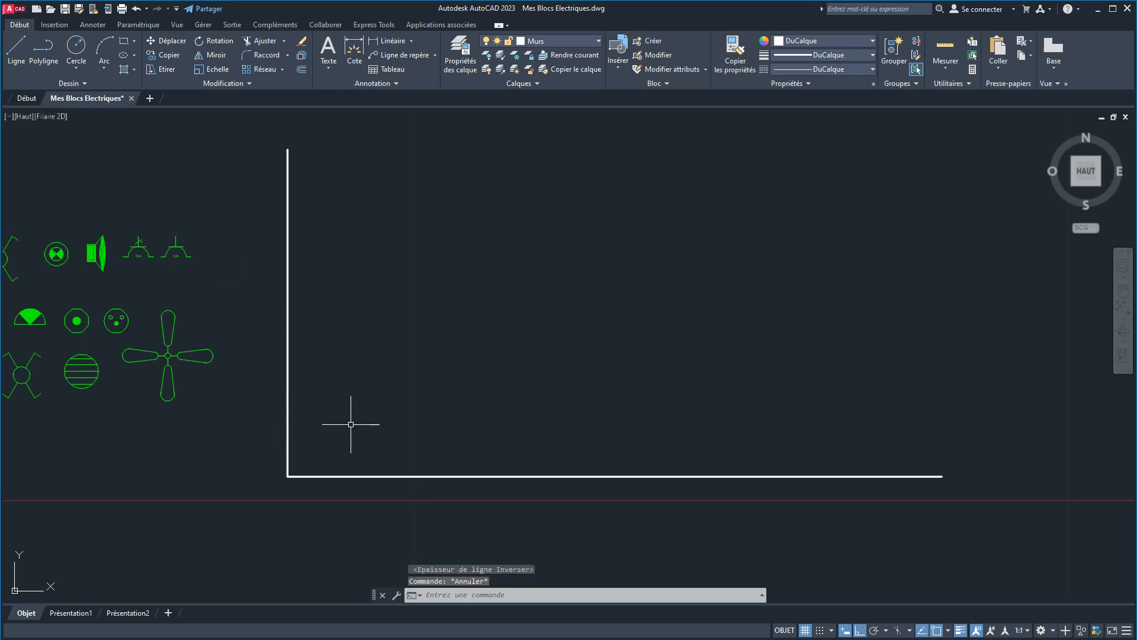
Offset the vertical and horizontal wall lines by 0.15 towards the inside of the corner.
text(DC)
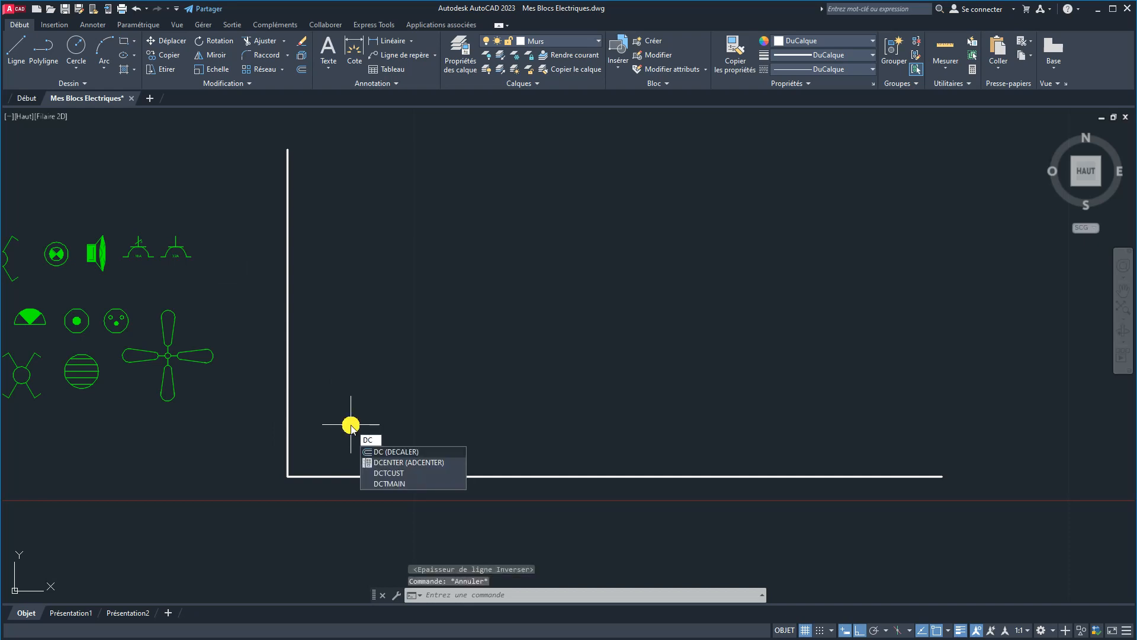
key(Return)
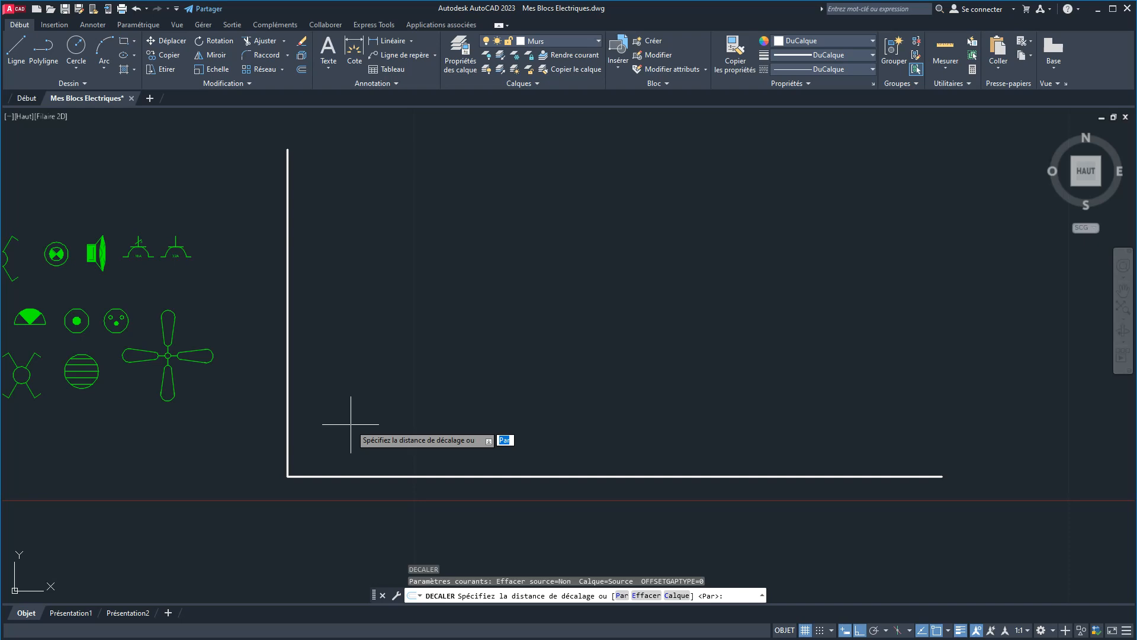
click(351, 424)
key(Return)
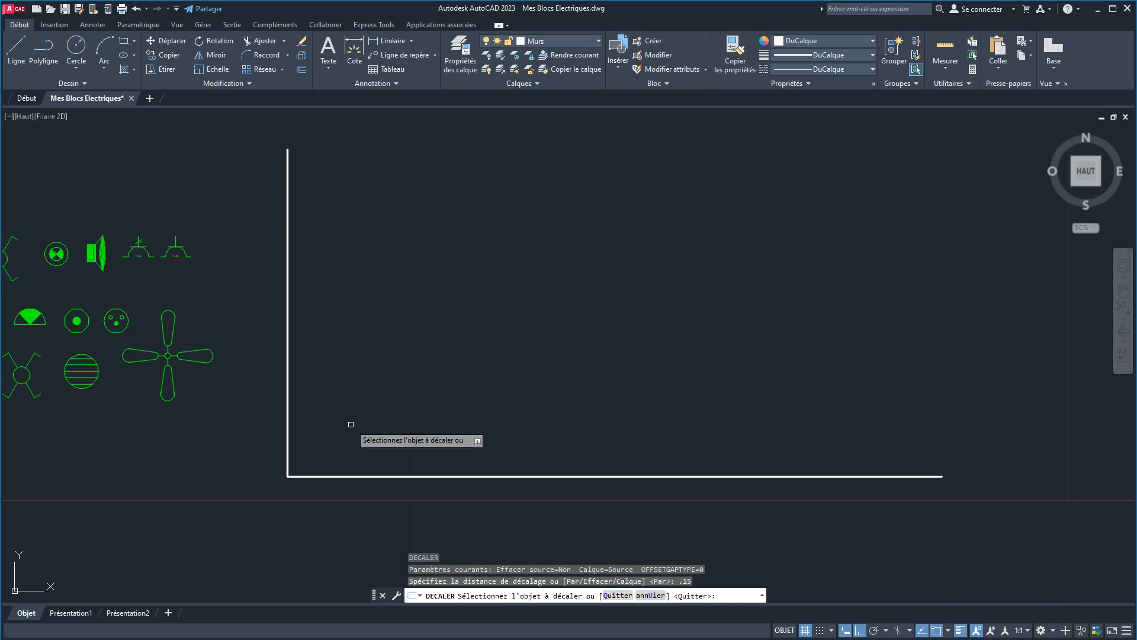
click(288, 387)
click(327, 387)
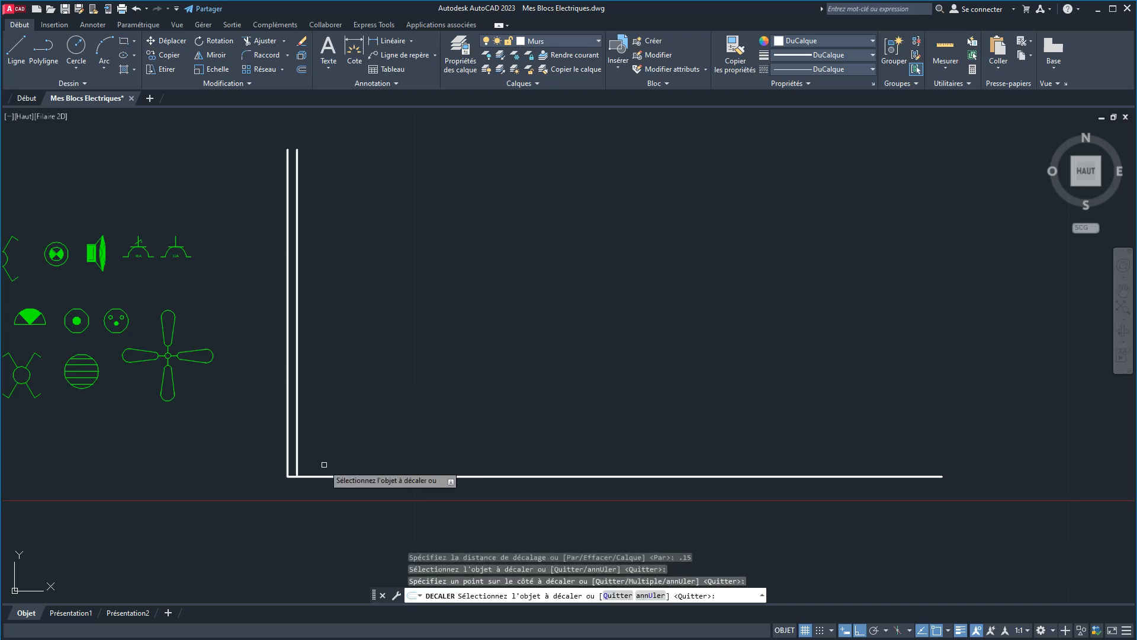
click(324, 475)
click(330, 413)
right_click(329, 414)
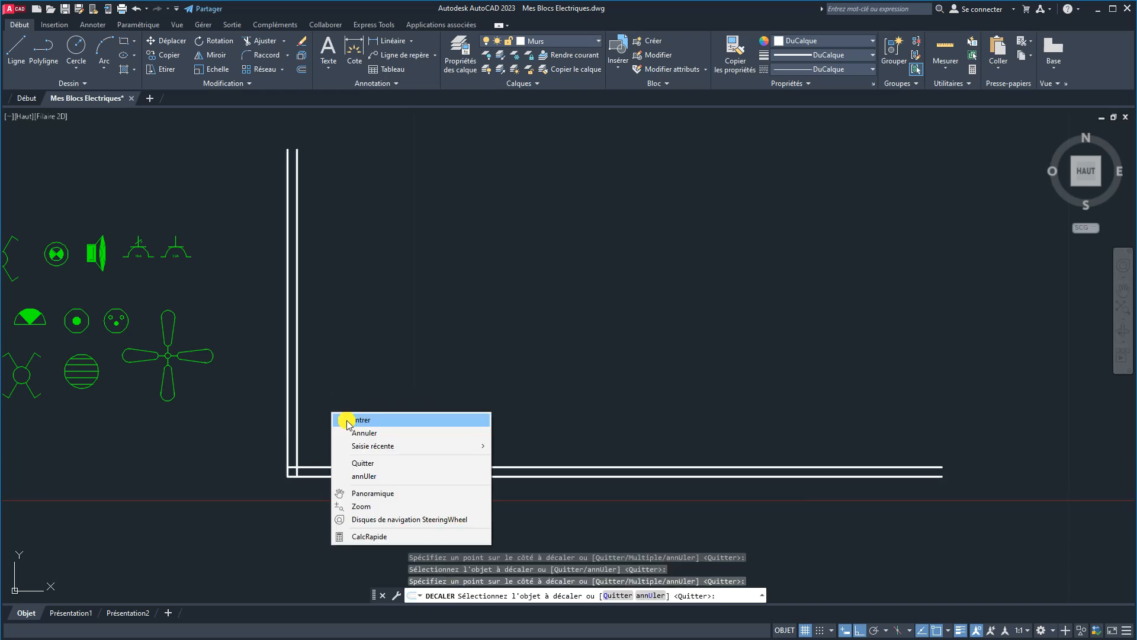
click(343, 419)
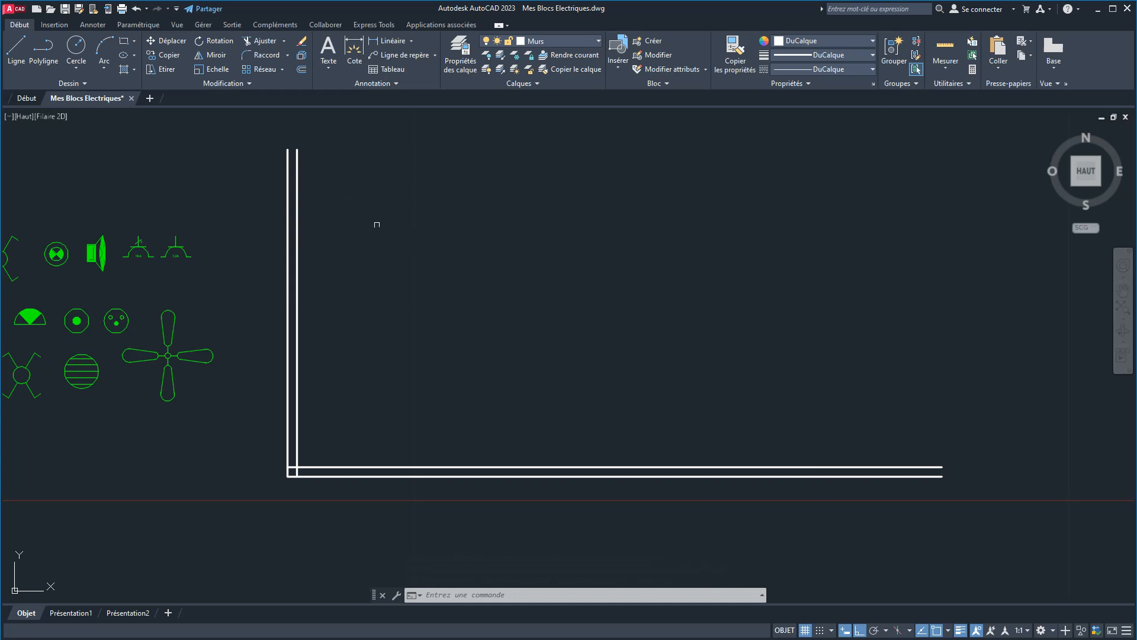
Copy the pair of vertical wall lines 3.4 to the right.
click(395, 314)
click(241, 242)
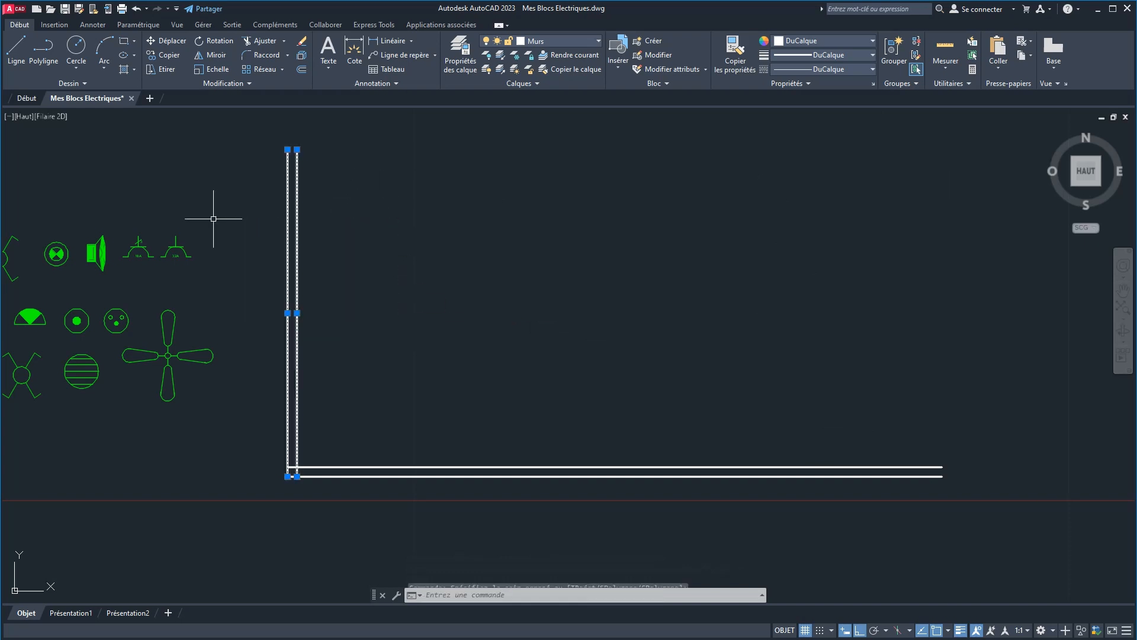
click(163, 56)
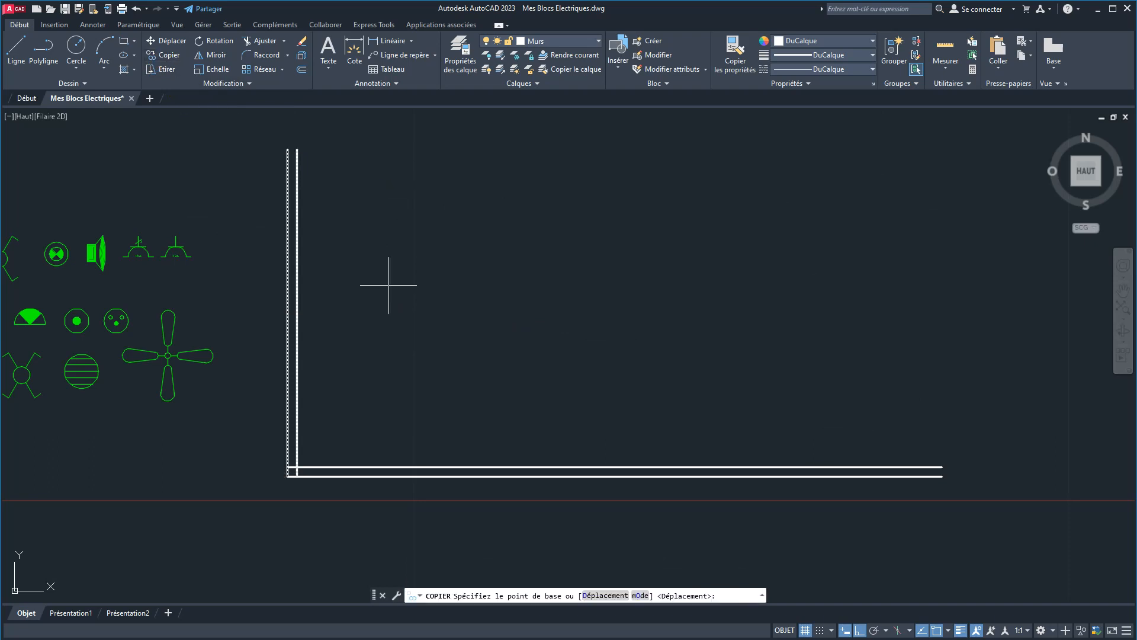
click(331, 293)
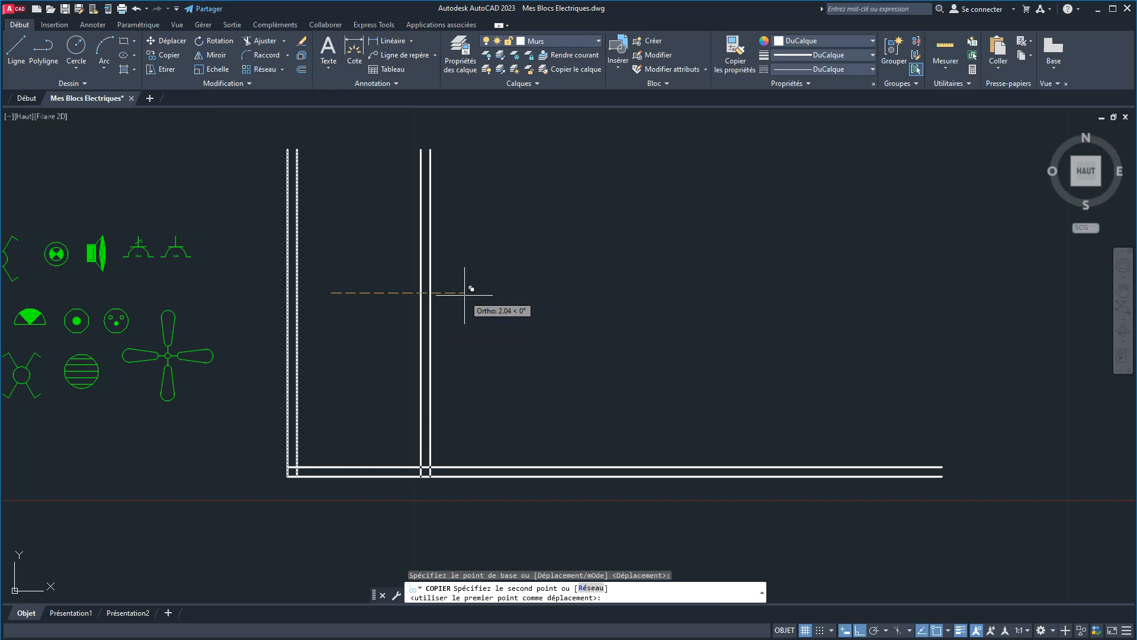
text(3.4)
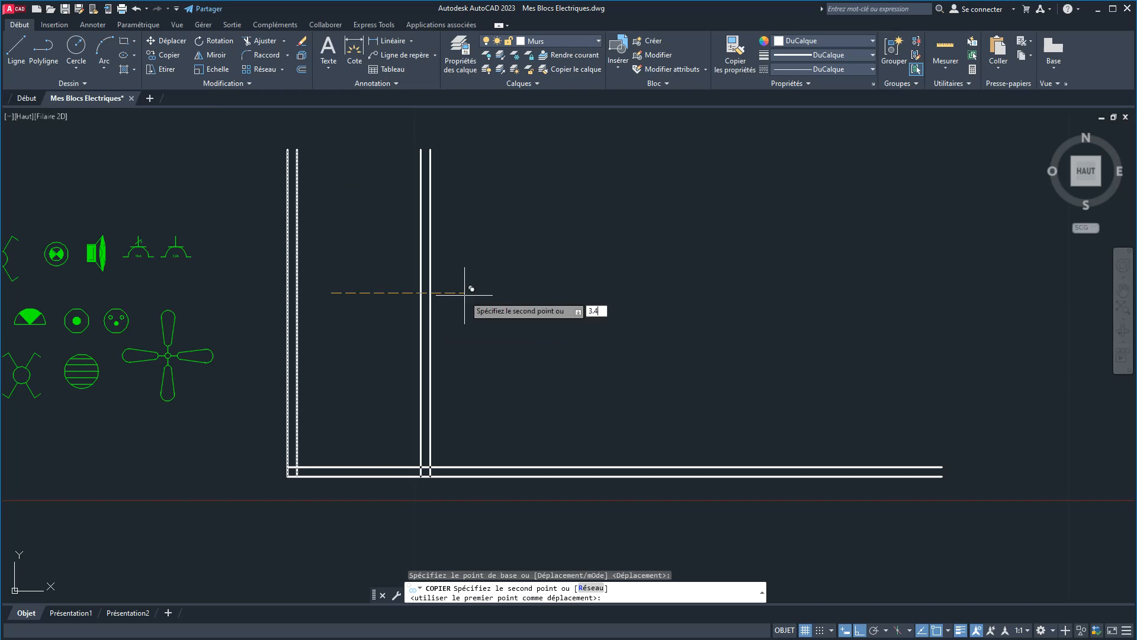
key(Return)
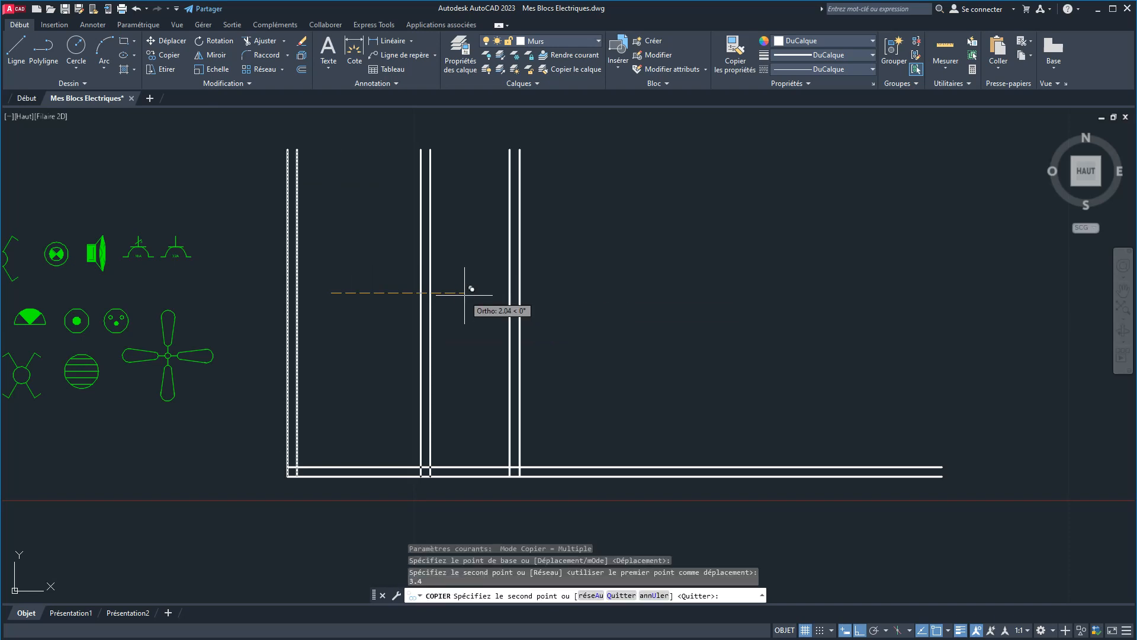
key(Return)
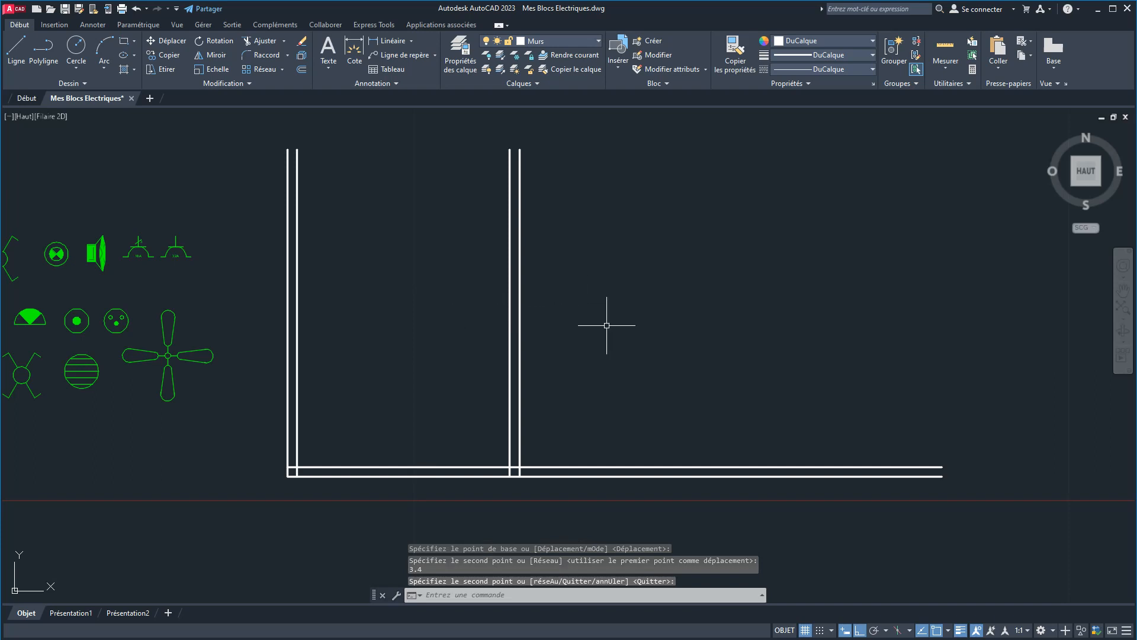
click(601, 330)
click(440, 279)
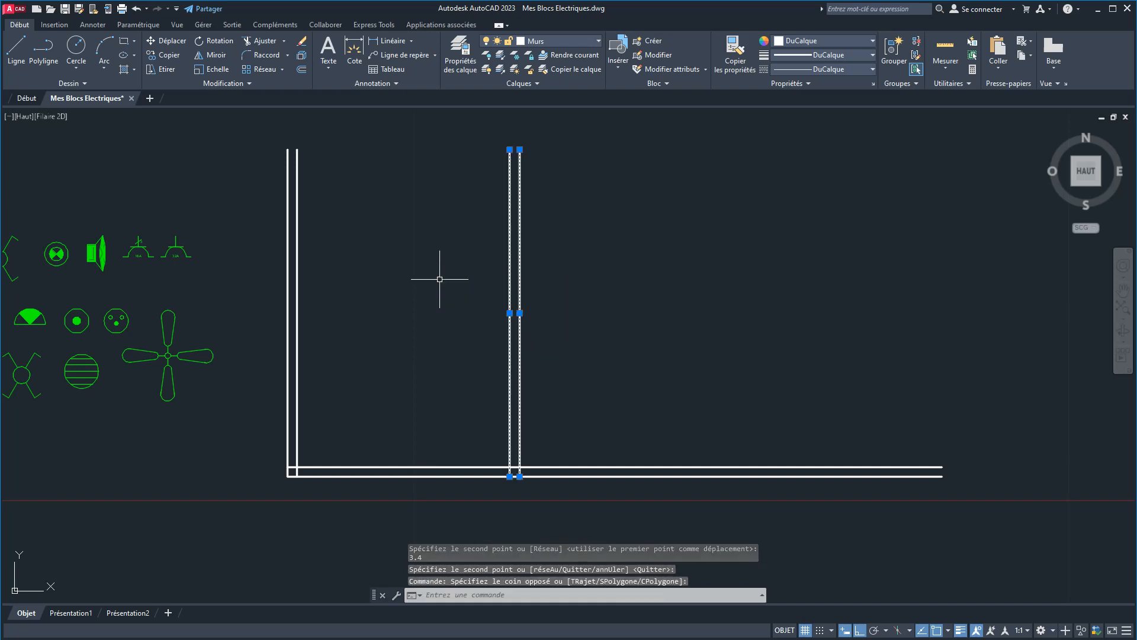
key(Escape)
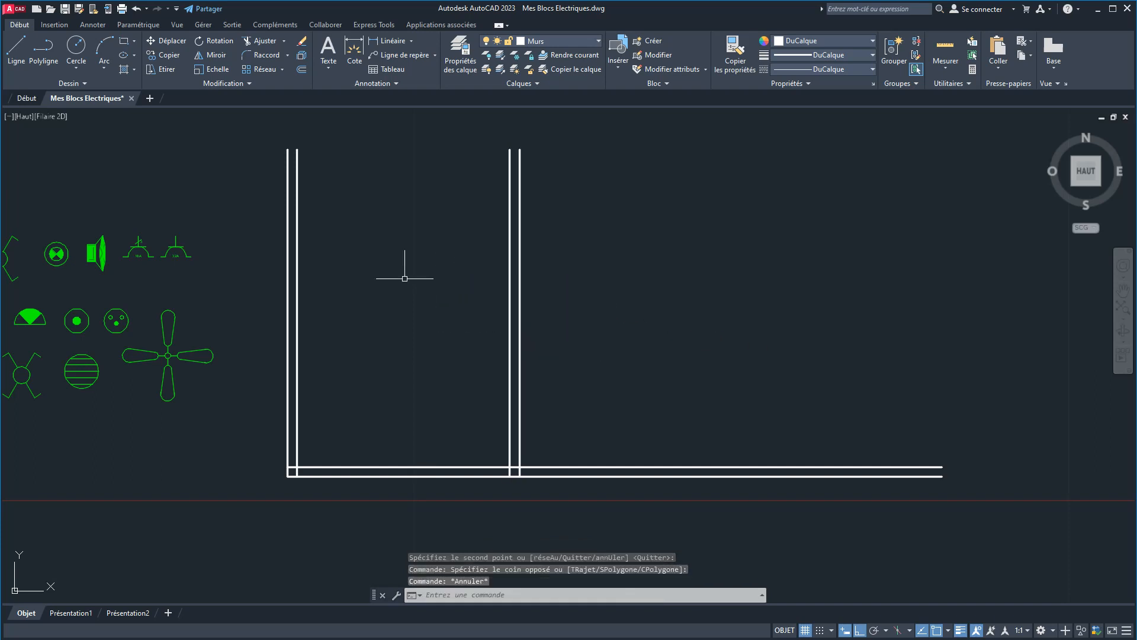
Copy the leftmost pair of vertical wall lines 2.35 to the right.
click(359, 314)
click(251, 248)
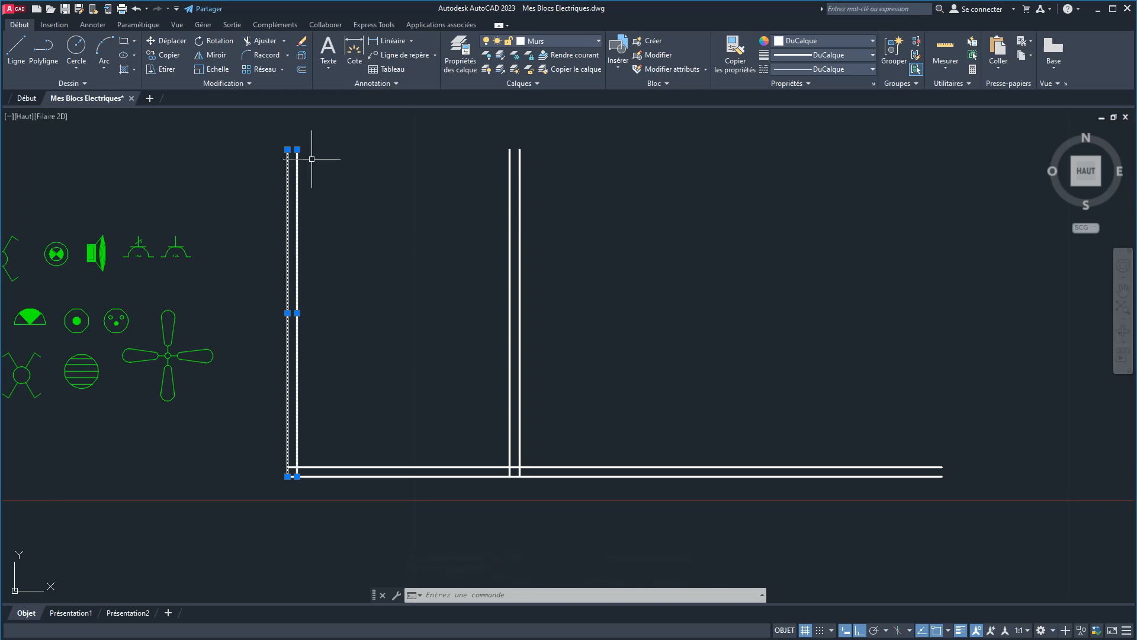
click(168, 55)
click(384, 275)
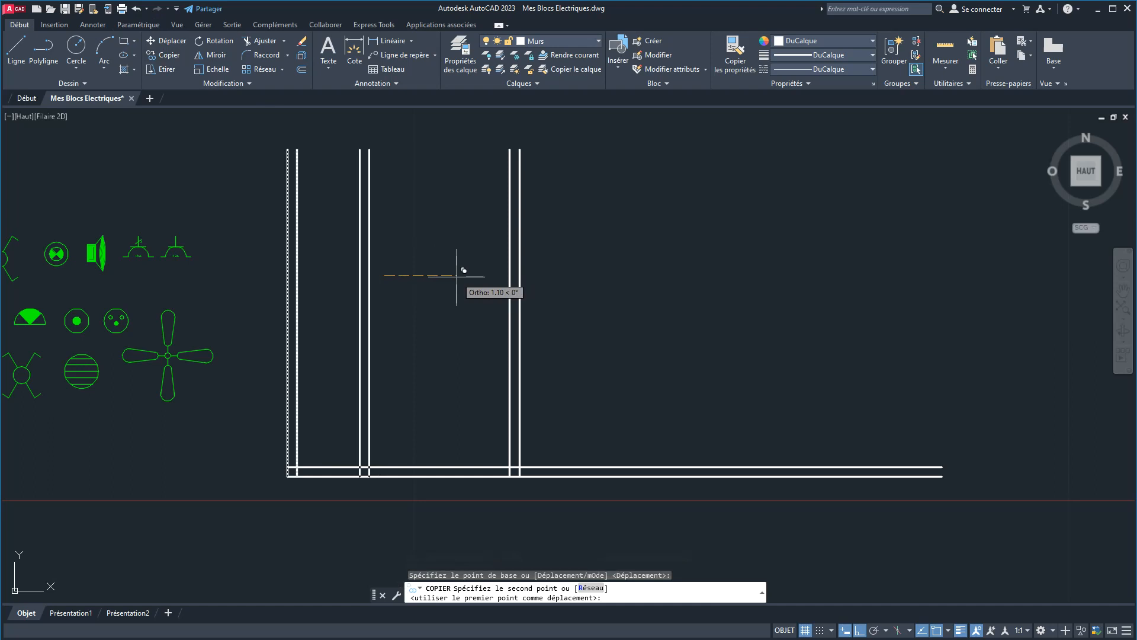
text(2.35)
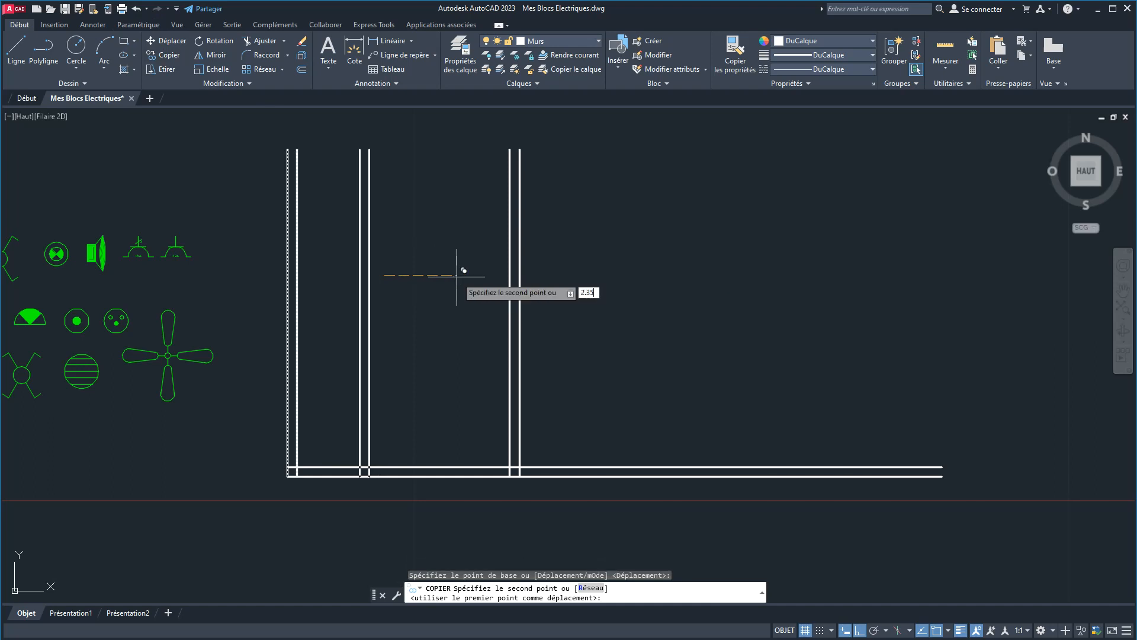
key(Return)
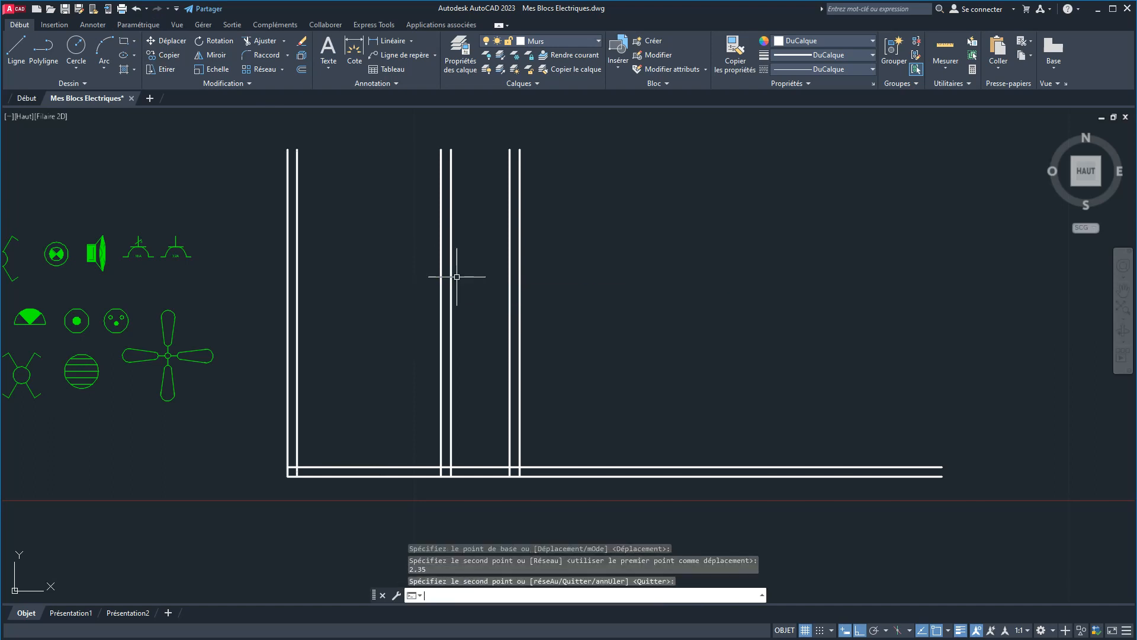
key(Return)
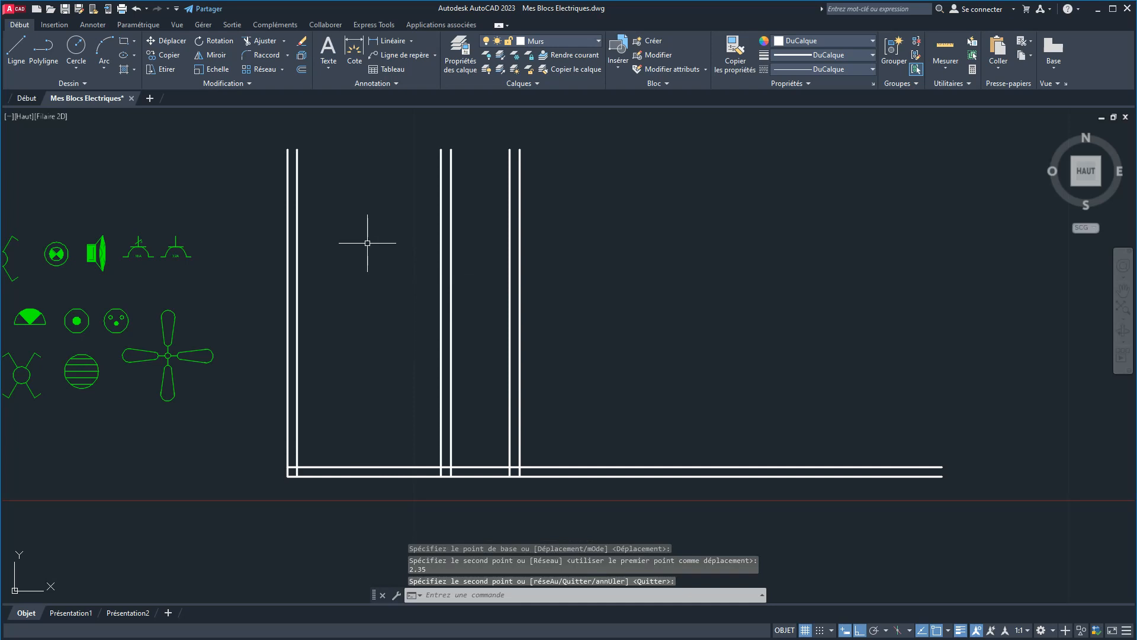
Copy the bottom pair of horizontal wall lines 2.35 upwards.
click(371, 527)
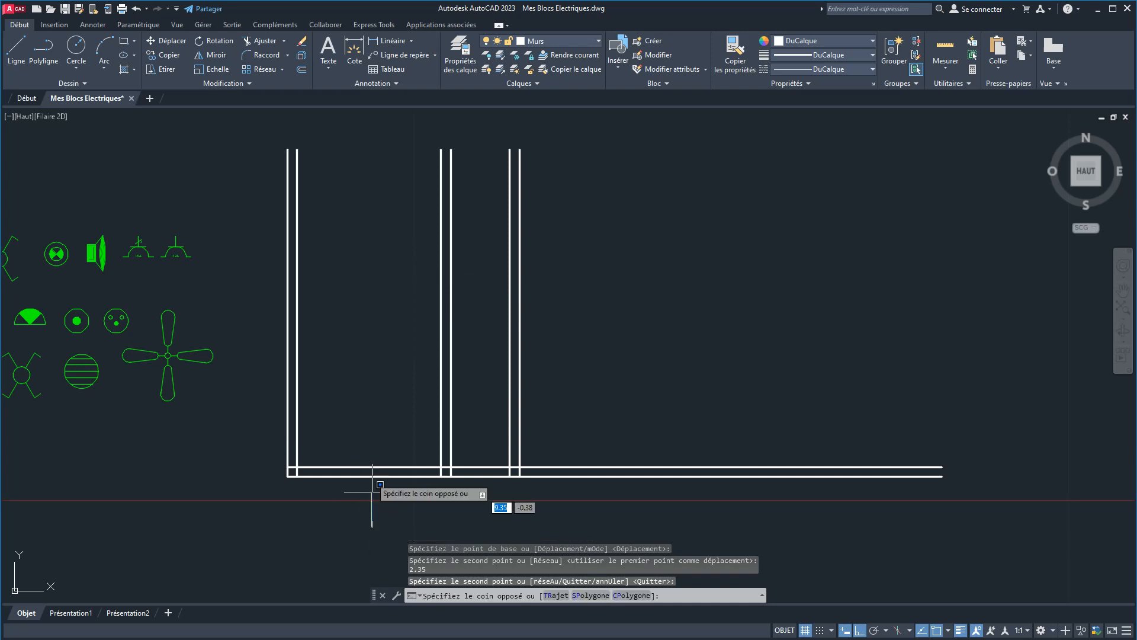
click(337, 424)
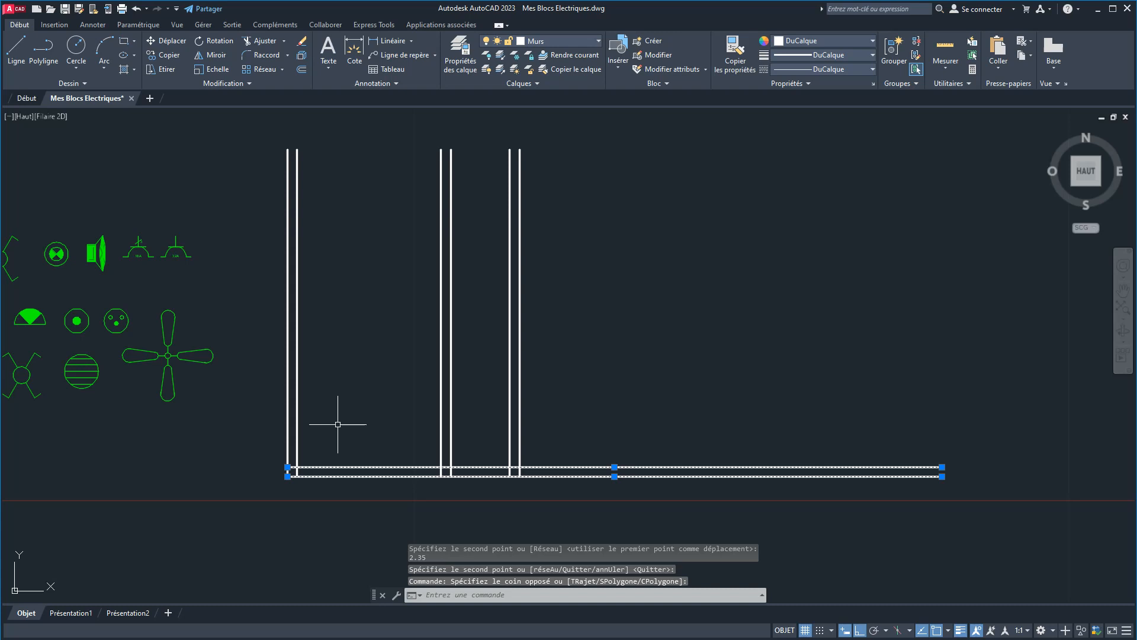
click(162, 55)
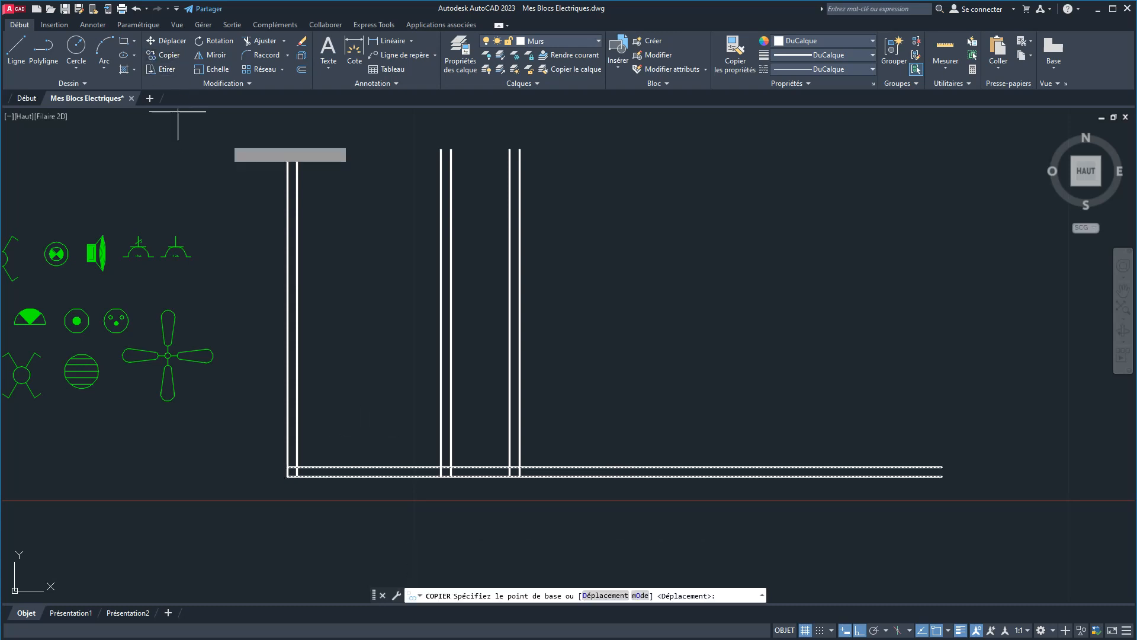
click(372, 425)
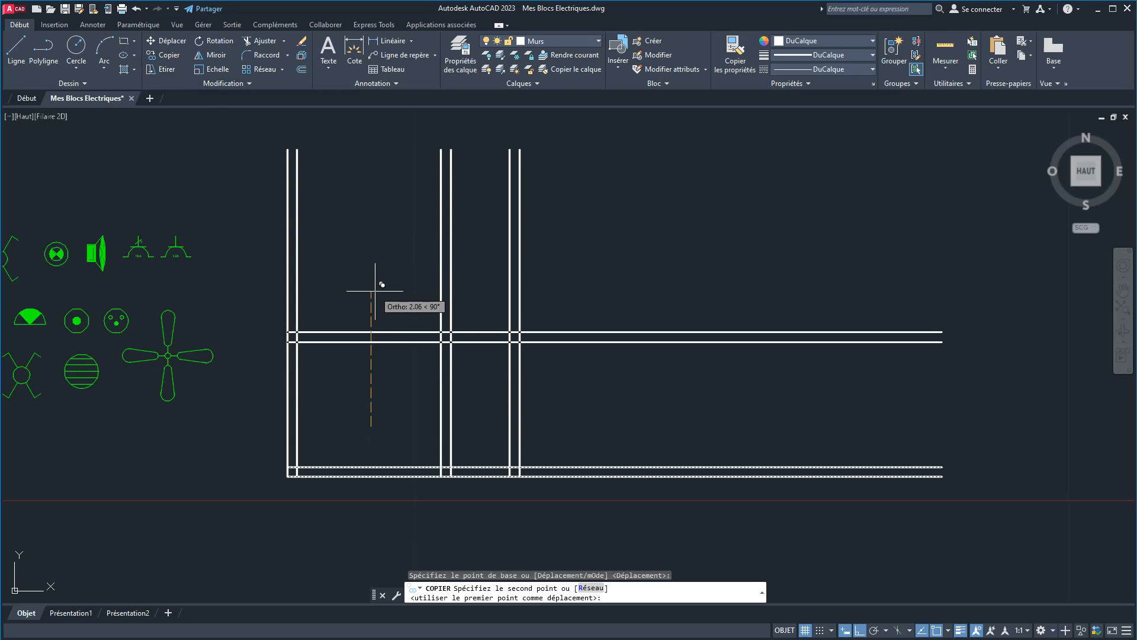
text(2.35)
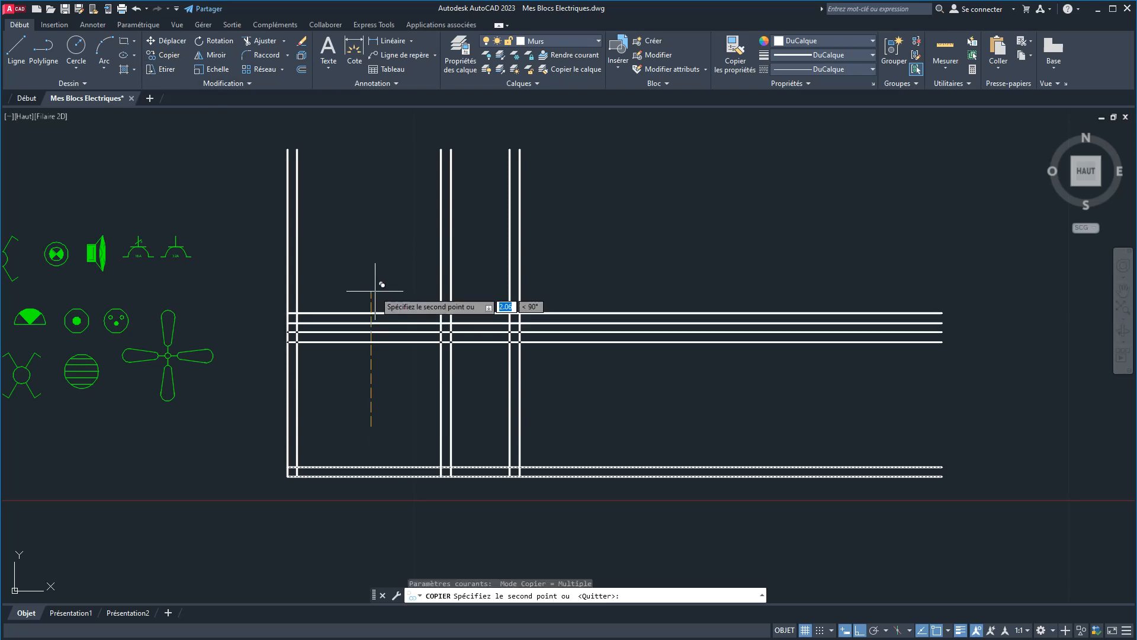
key(Return)
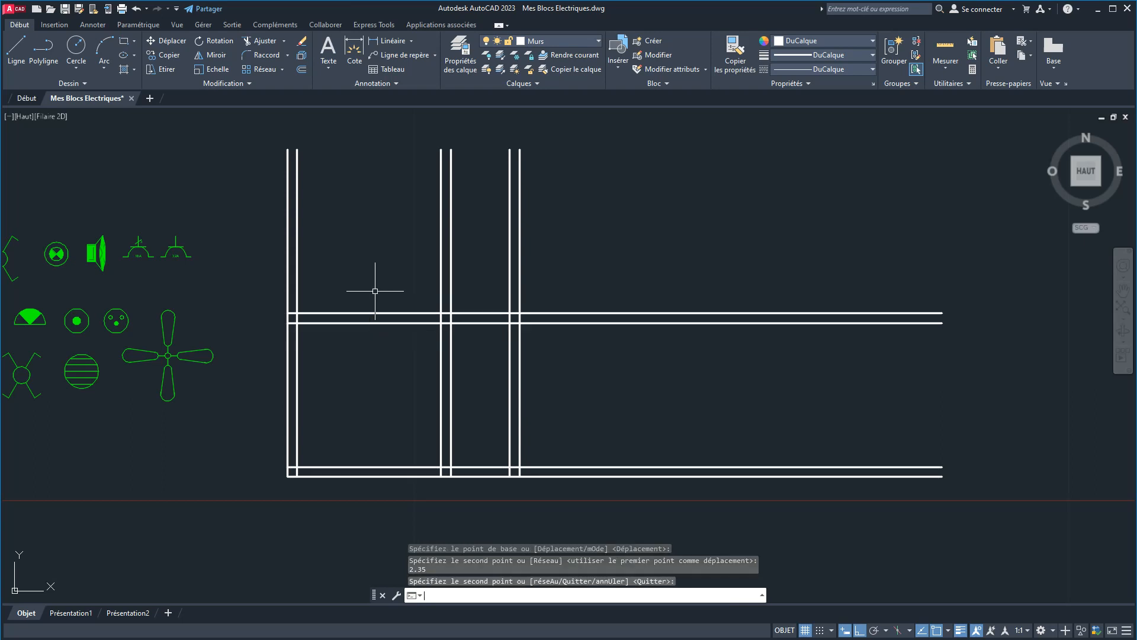
key(Return)
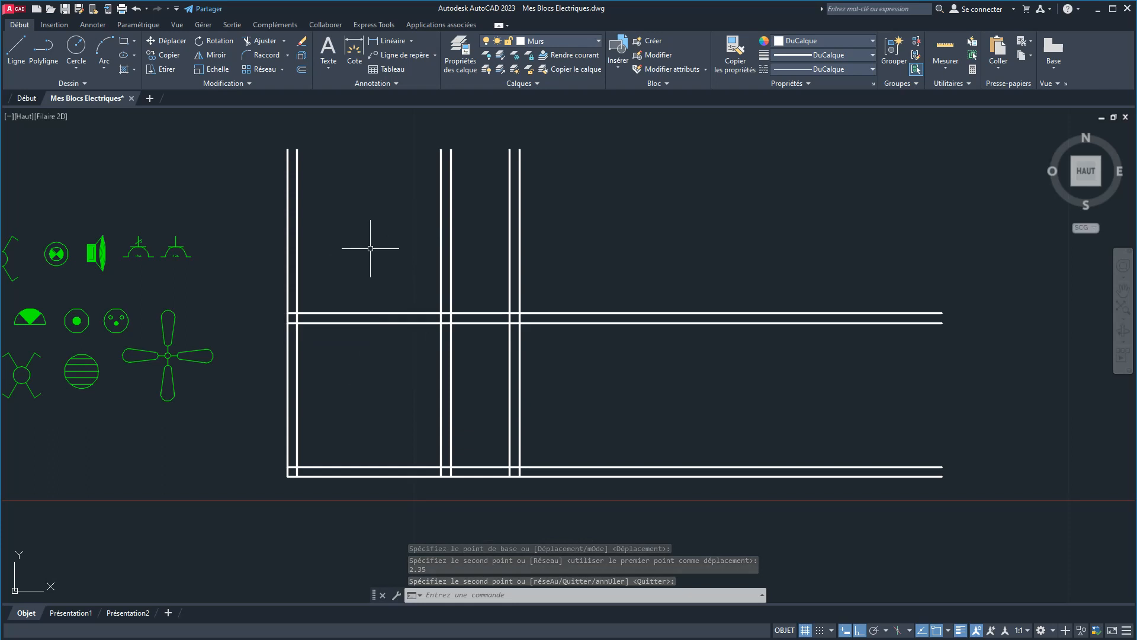
Copy the middle pair of horizontal wall lines 1.35 upwards.
click(392, 364)
click(342, 268)
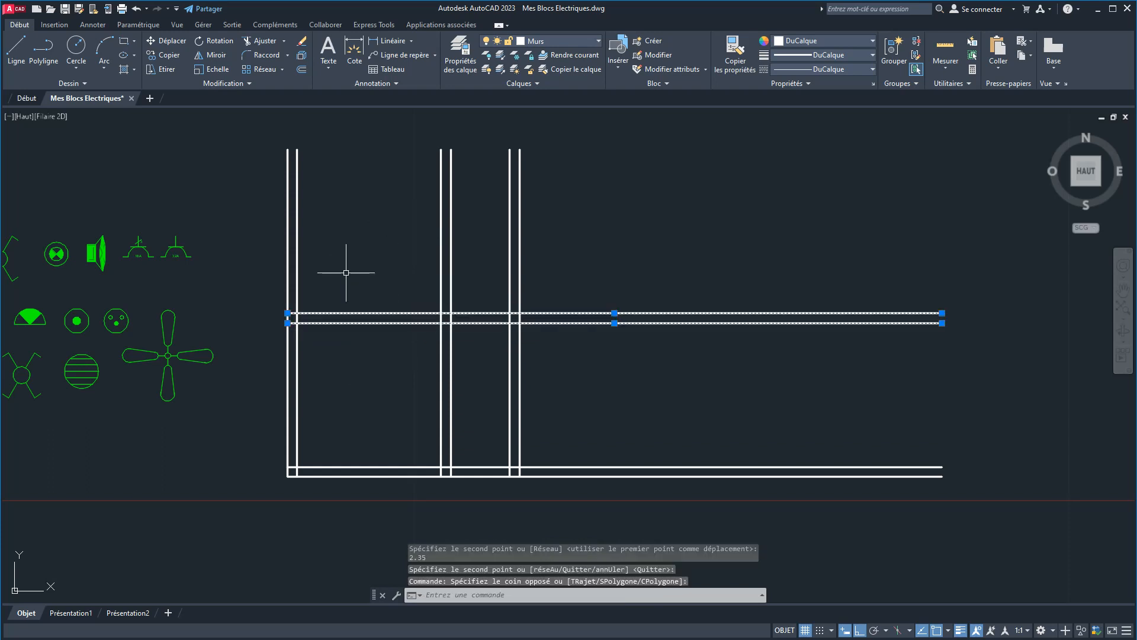
key(space)
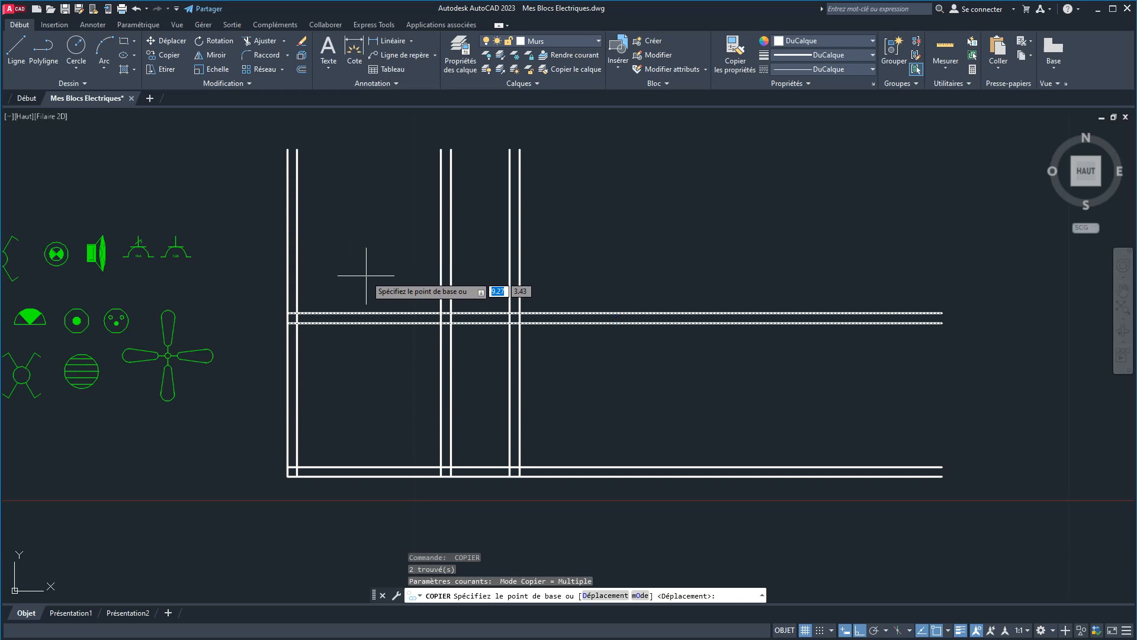
click(366, 276)
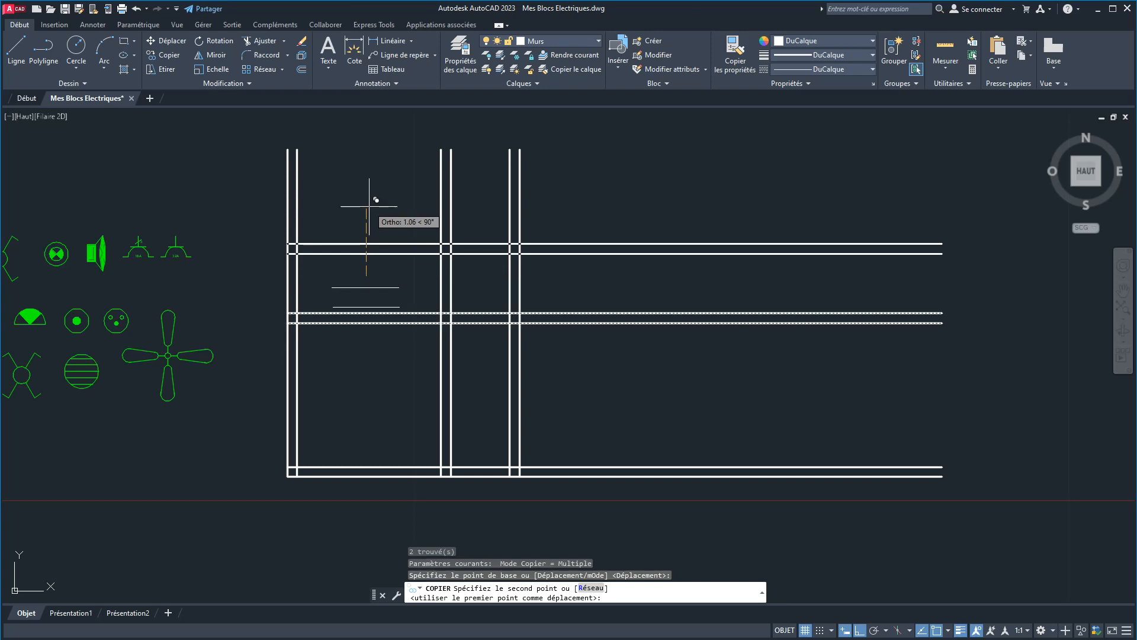
text(1.35)
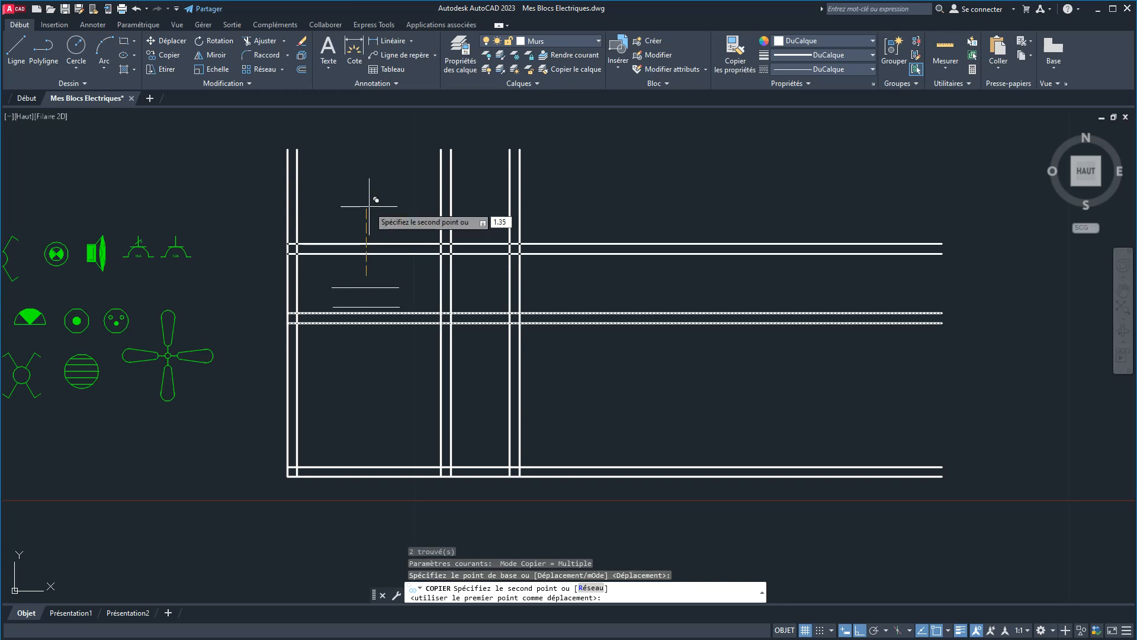
key(Return)
key(Return)
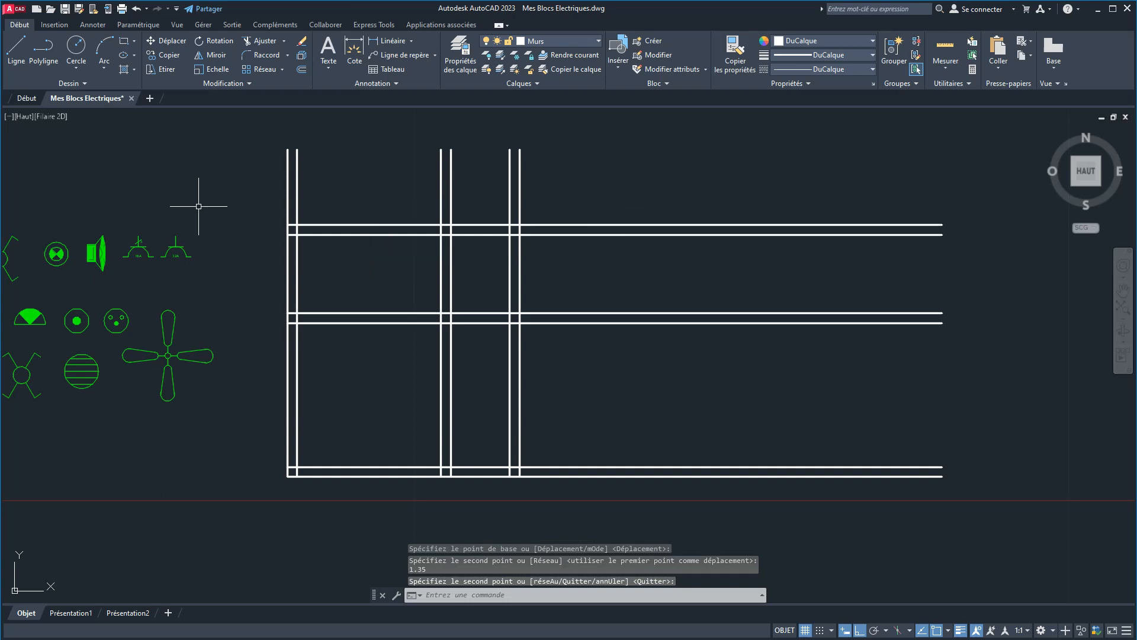
Trim the first partition below the middle wall, the second partition above it, and all vertical ends beyond the top wall.
click(260, 45)
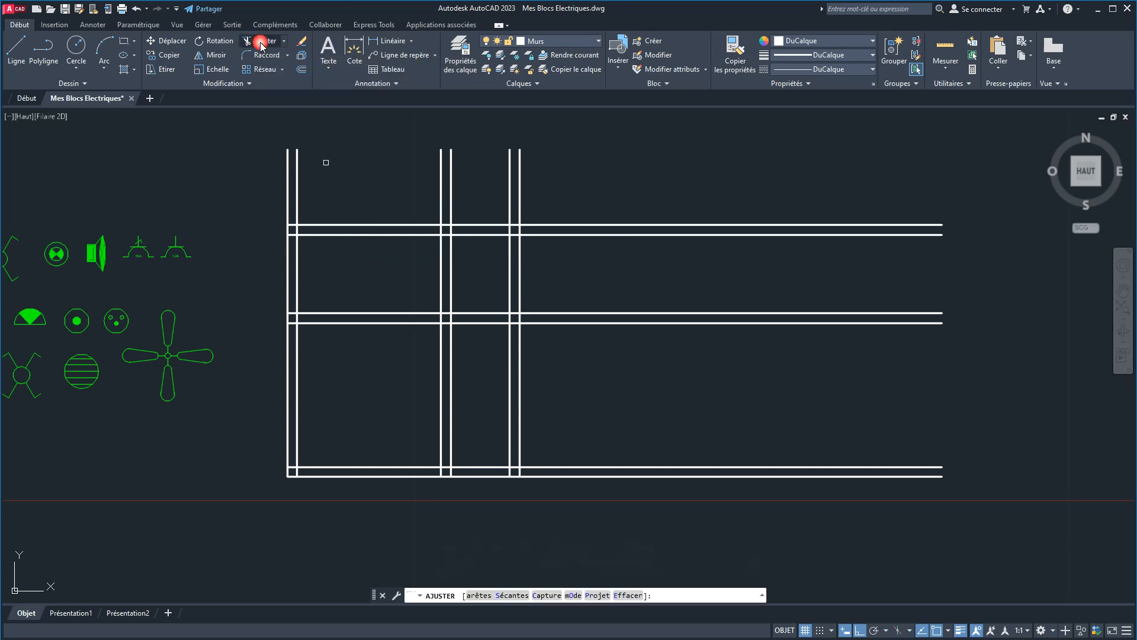
mouse_move(477, 417)
mouse_down()
mouse_move(483, 399)
mouse_move(338, 399)
mouse_up()
click(593, 302)
click(490, 249)
click(553, 195)
click(254, 210)
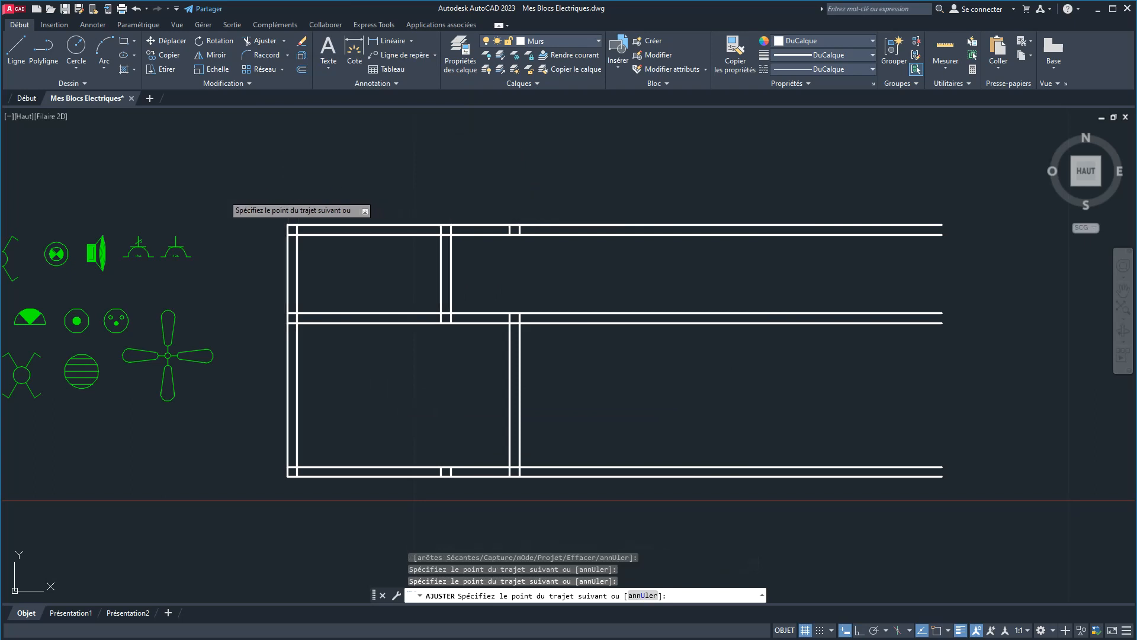
Trim the line remnants inside the top wall and its left corner, and the middle wall's ends inside the left wall.
click(537, 231)
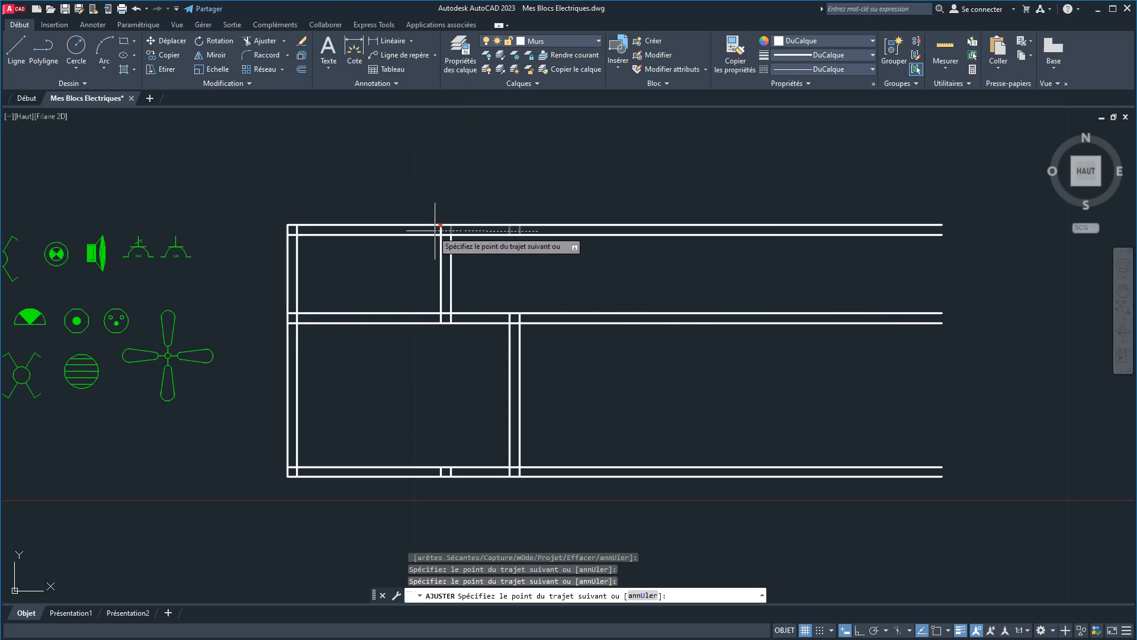
click(295, 231)
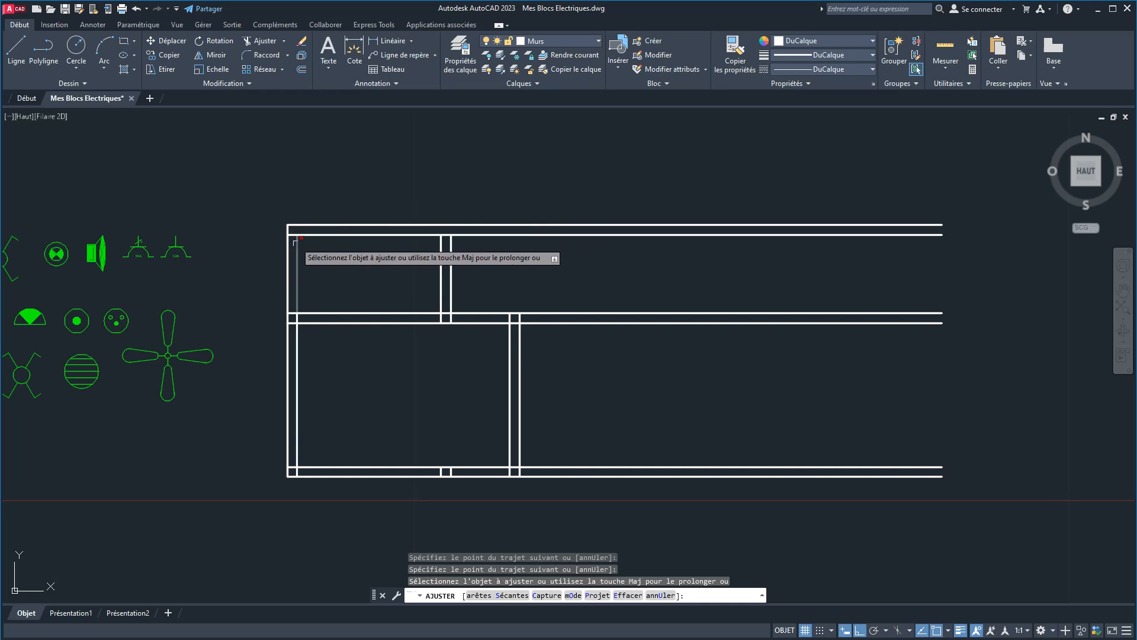
click(293, 235)
scroll(293, 235, up, 3)
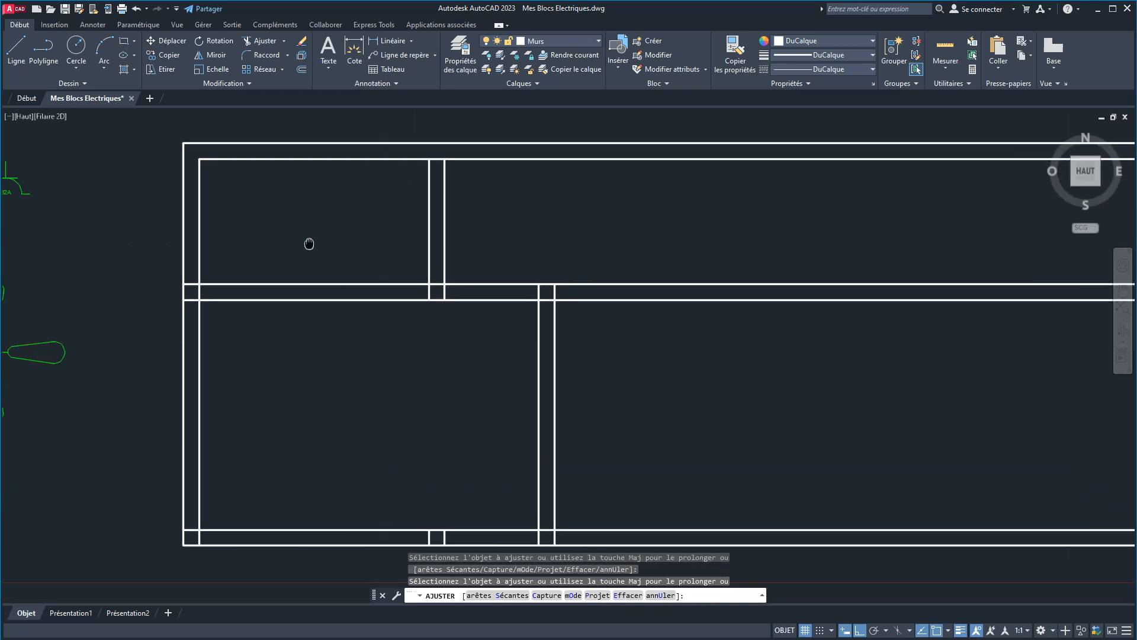
click(174, 259)
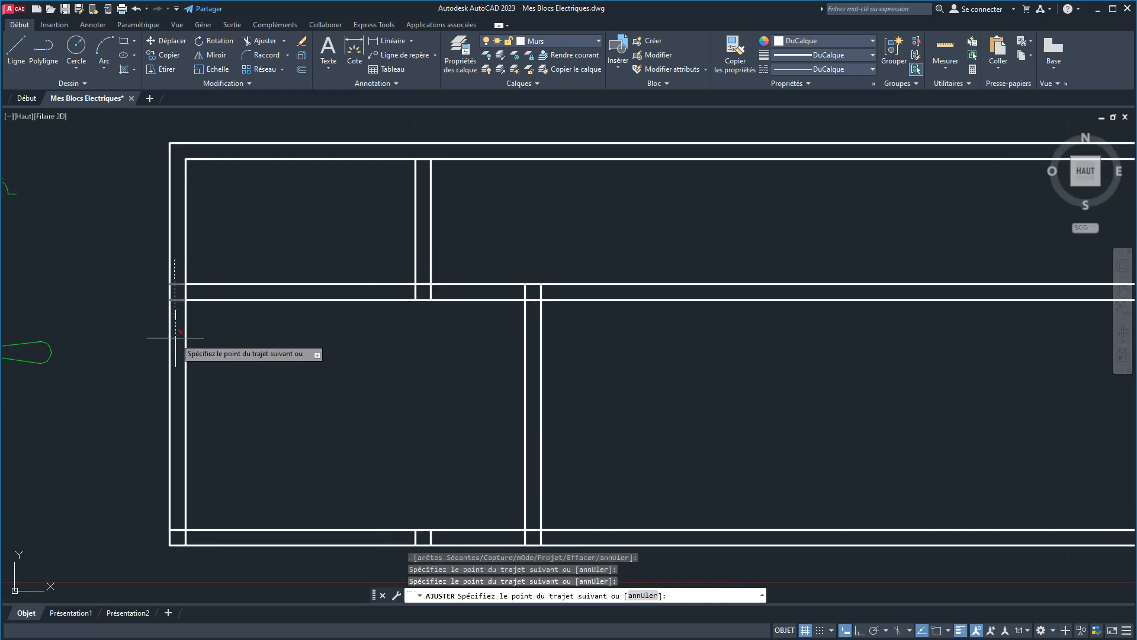
key(Return)
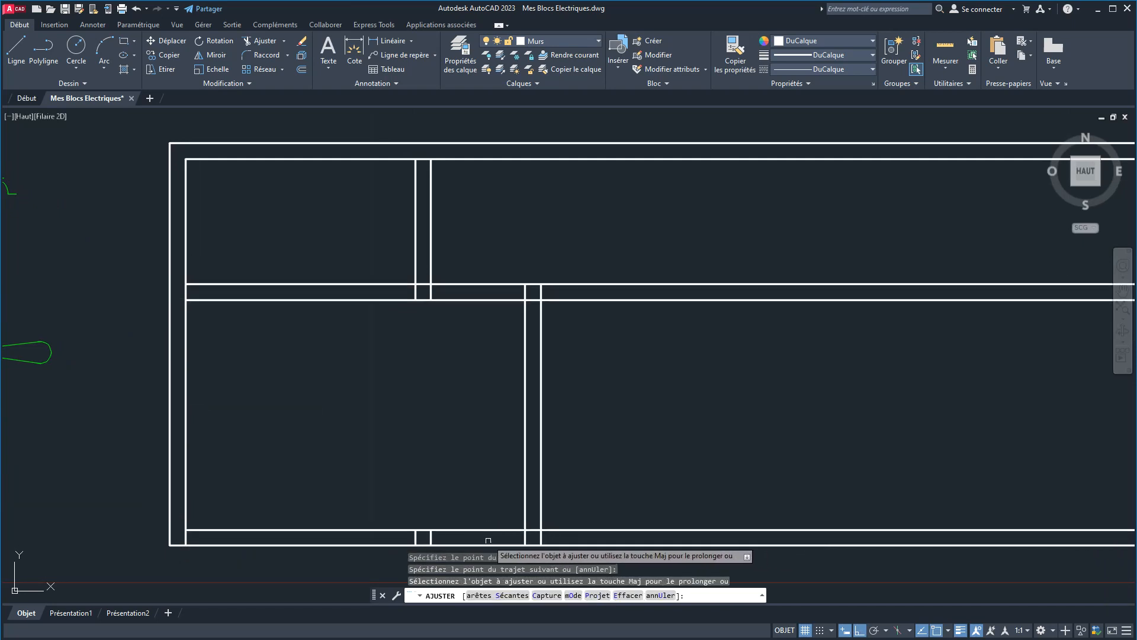
Trim the line remnants inside the bottom and middle walls and open their junctions with the vertical partitions.
mouse_move(484, 538)
mouse_down()
mouse_move(163, 537)
mouse_move(182, 537)
mouse_up()
drag(571, 538, 516, 538)
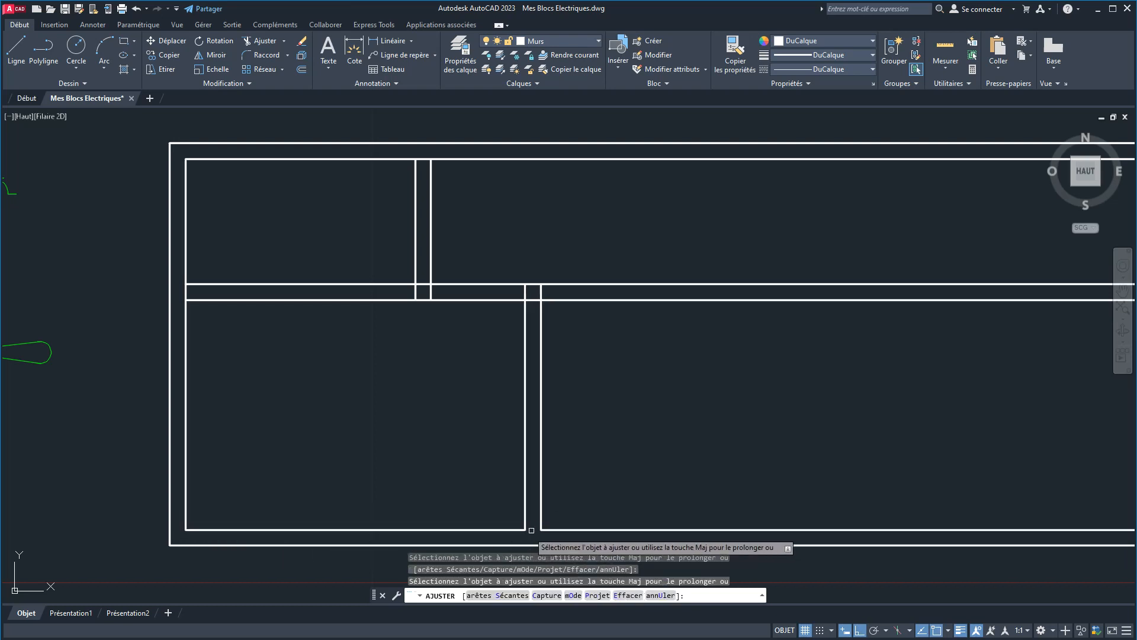
click(557, 291)
click(514, 291)
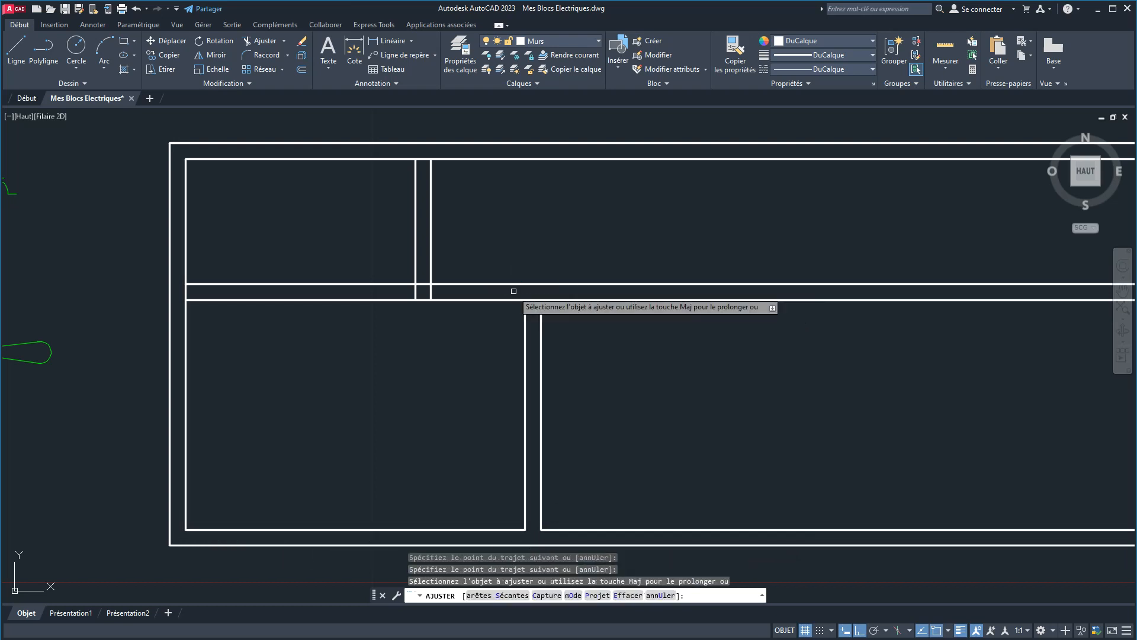
click(458, 290)
click(396, 290)
key(Return)
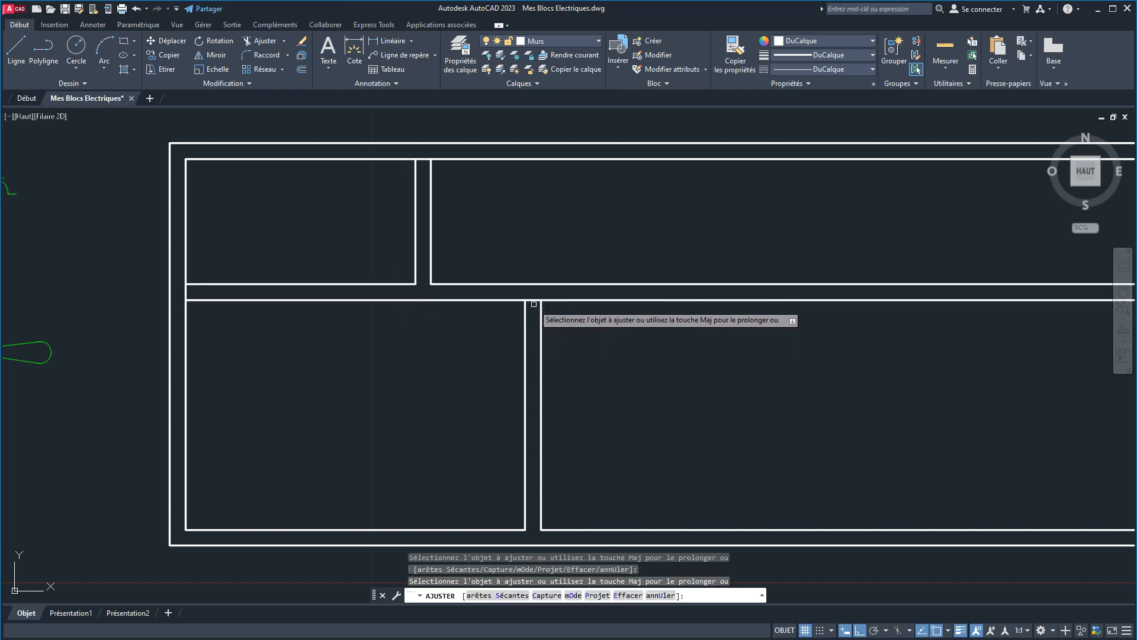
Trim the top wall's inner line between the two faces of the first partition to open their junction.
right_click(598, 344)
click(615, 352)
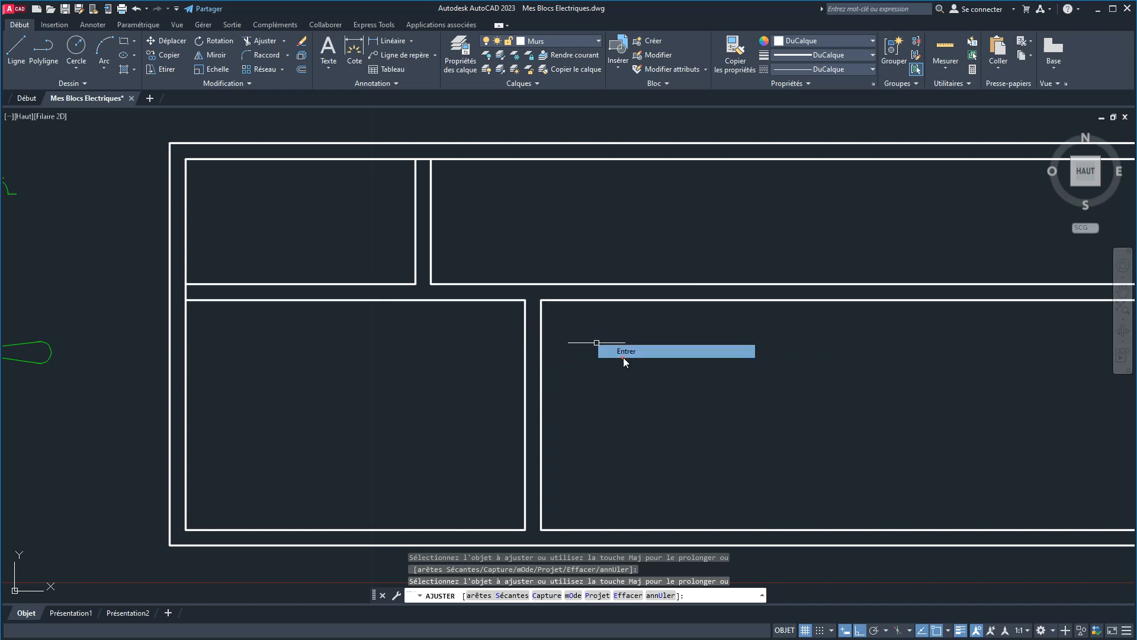
scroll(599, 351, down, 2)
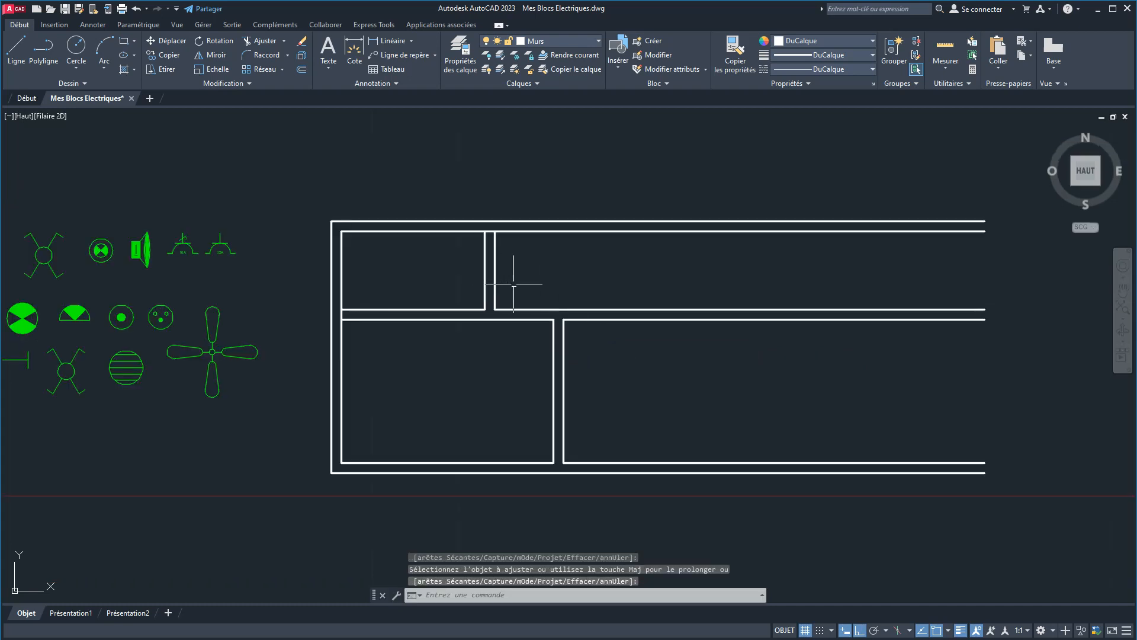
key(space)
scroll(507, 242, up, 2)
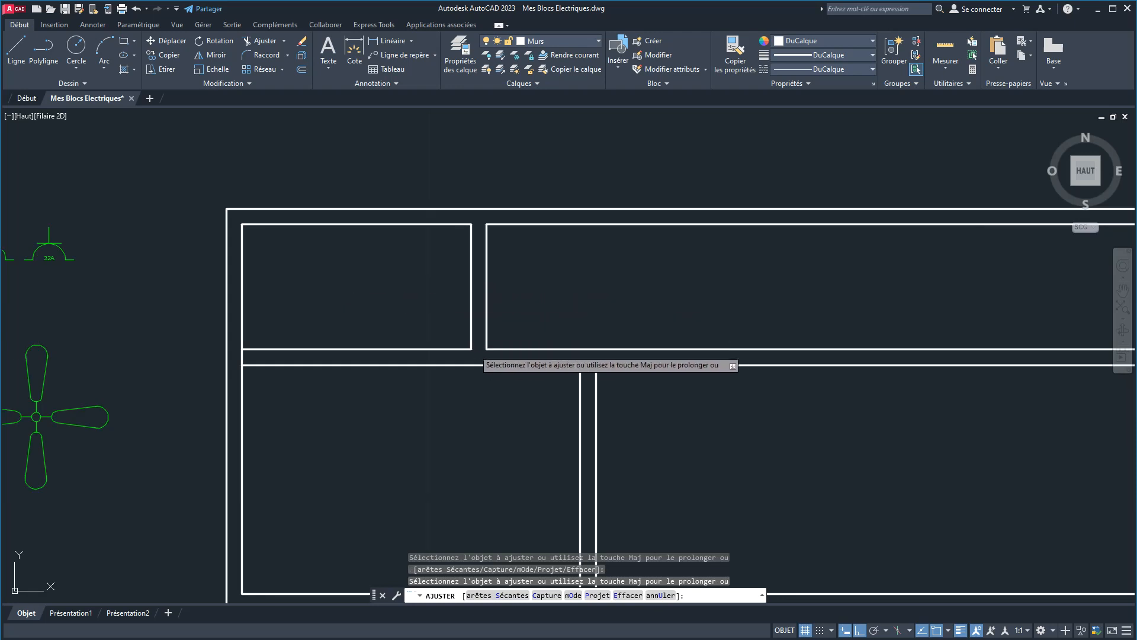
middle_drag(473, 346, 412, 282)
right_click(617, 391)
click(652, 399)
scroll(879, 404, down, 2)
middle_drag(879, 404, 705, 393)
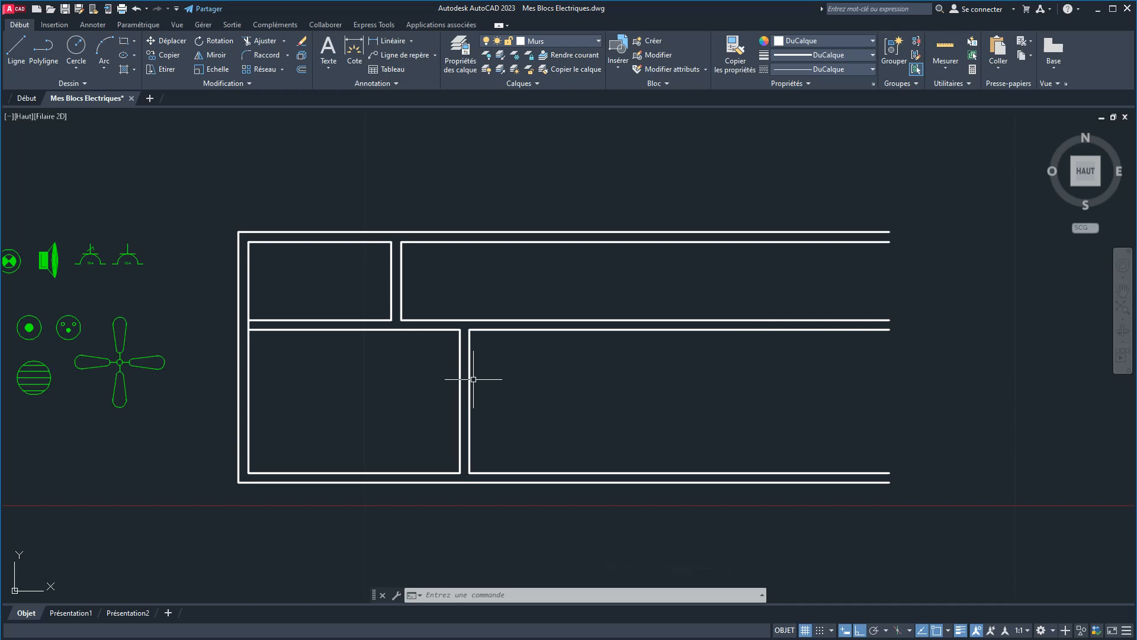
Copy the two lines of the second partition, below the middle wall, 4 units horizontally to the right.
click(558, 402)
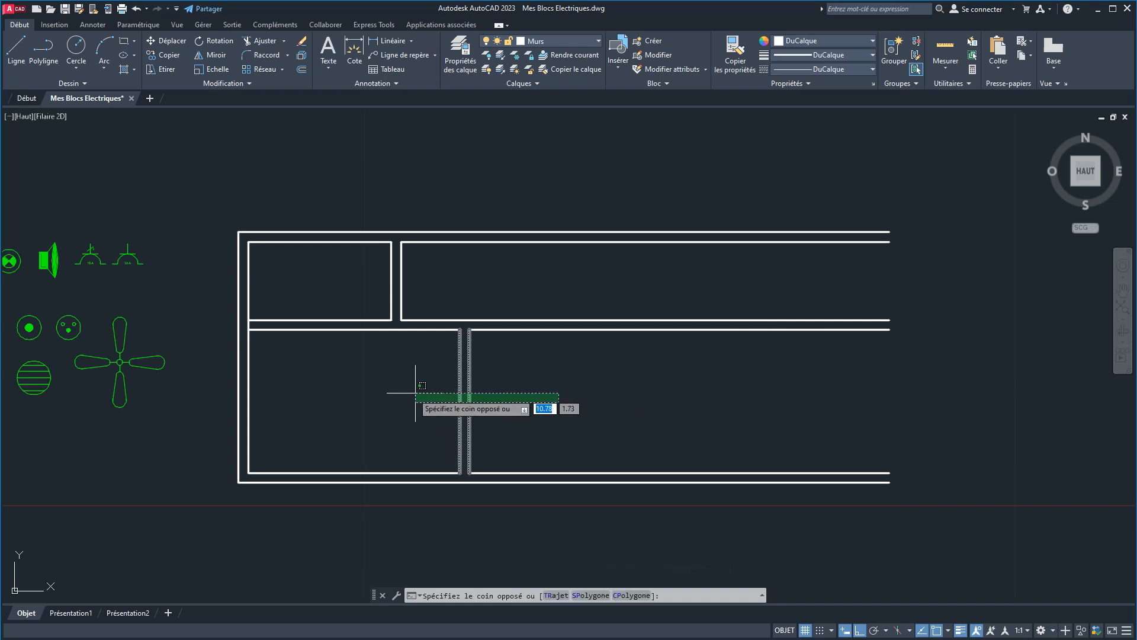
click(406, 388)
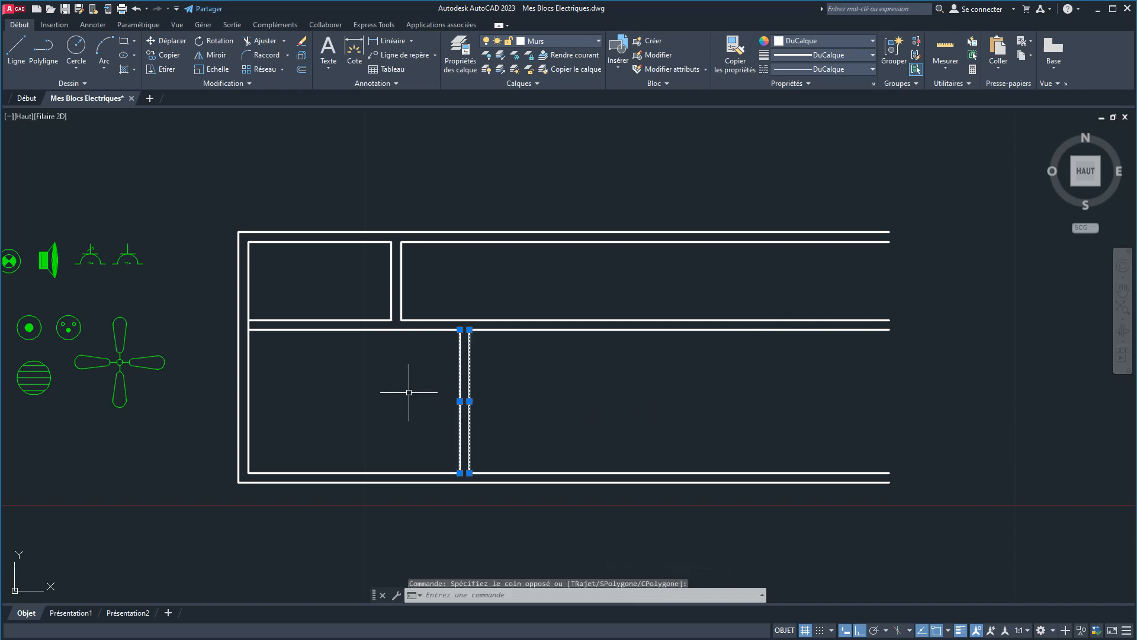
click(169, 57)
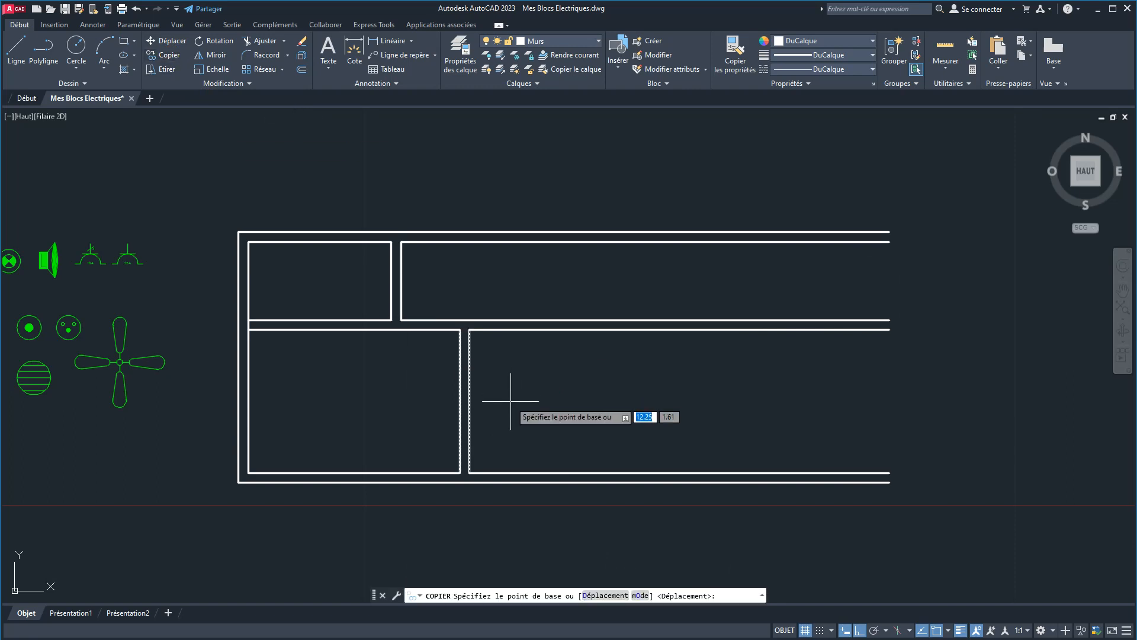
click(511, 401)
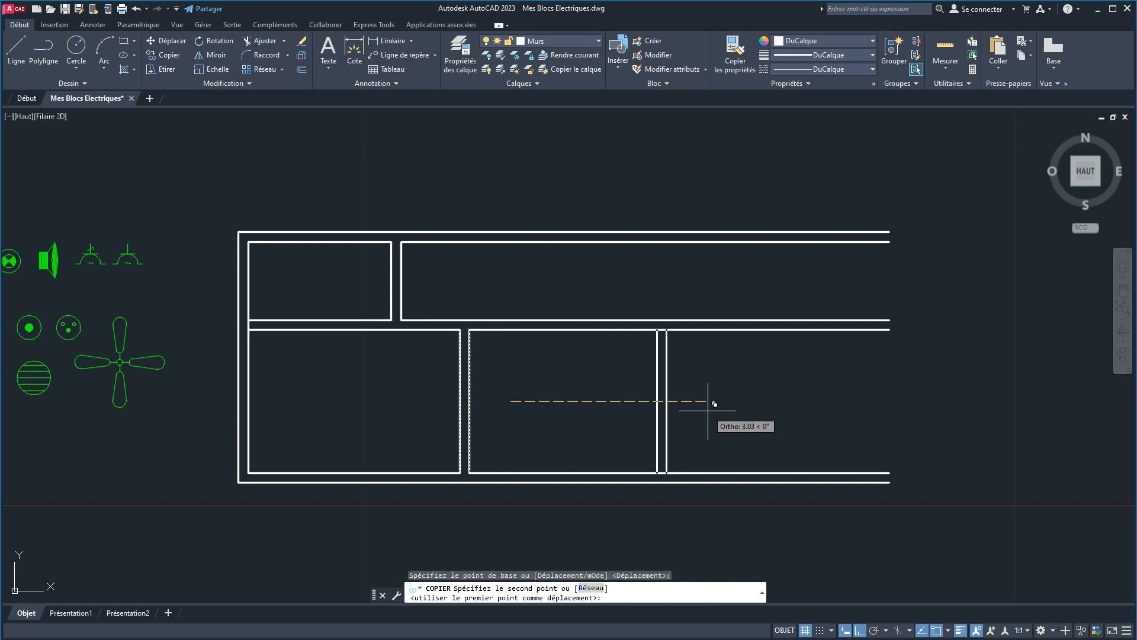
text(4)
key(Return)
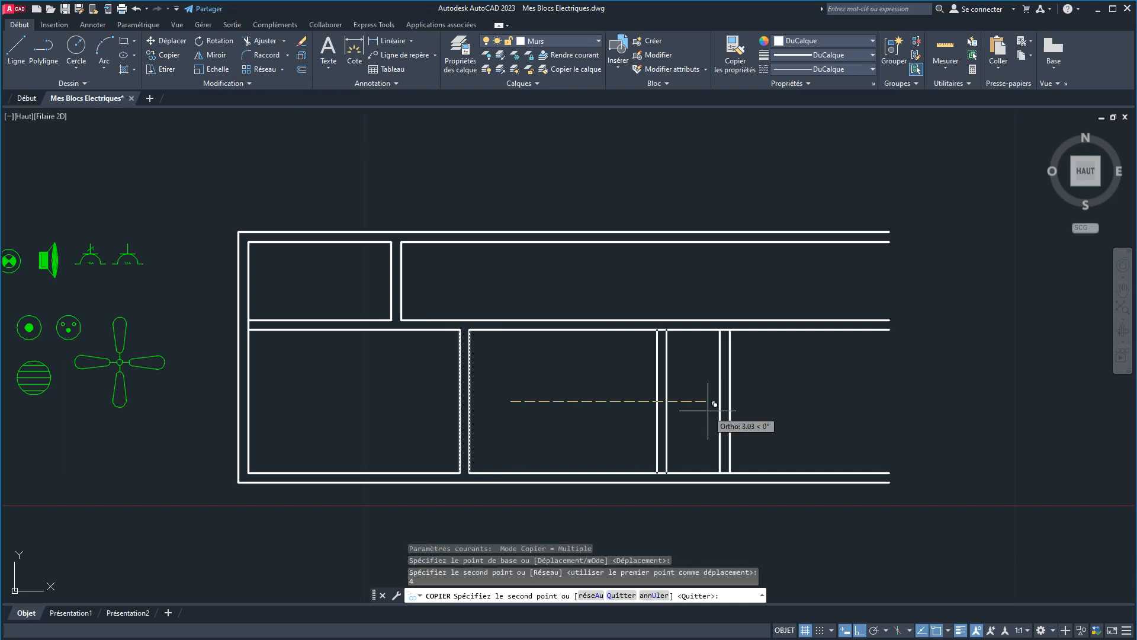
key(Return)
click(770, 424)
click(688, 385)
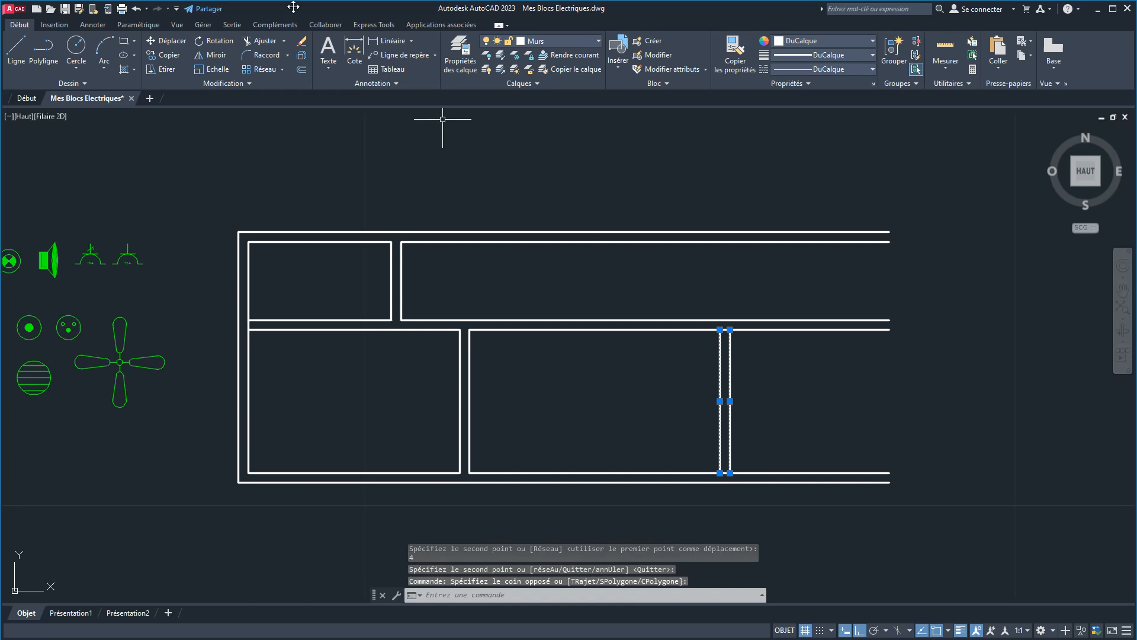
click(285, 41)
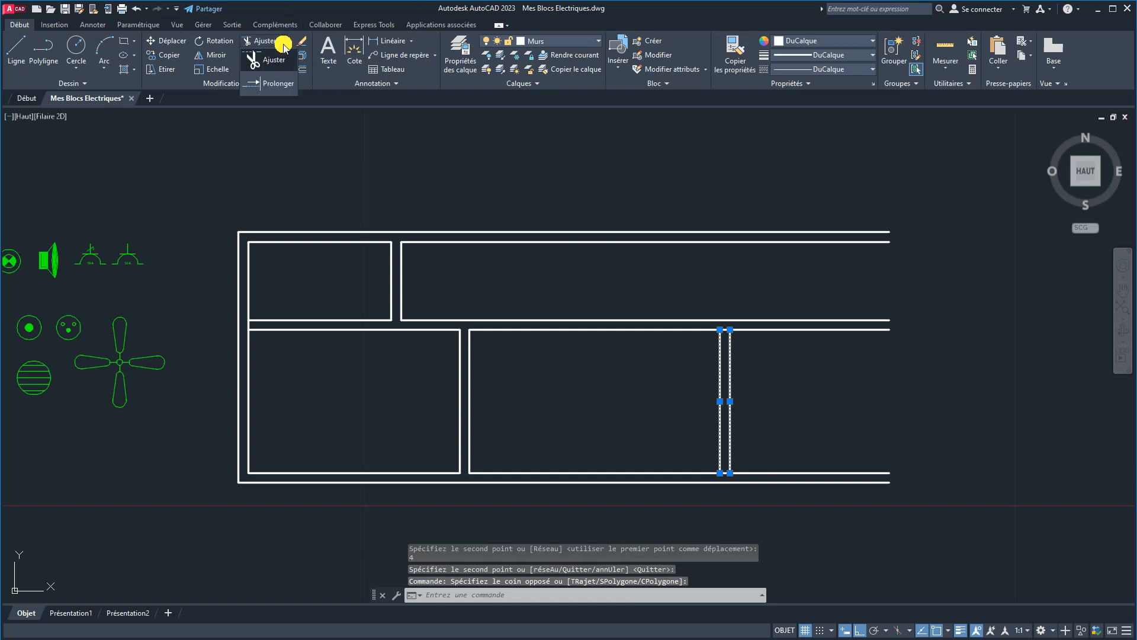
click(267, 85)
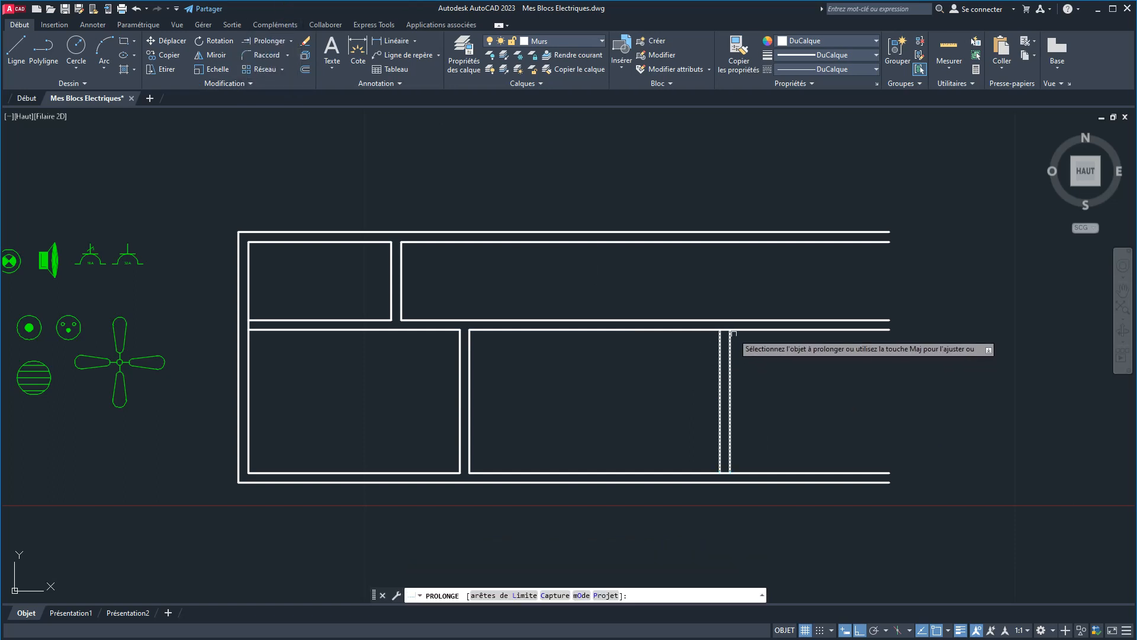
click(801, 396)
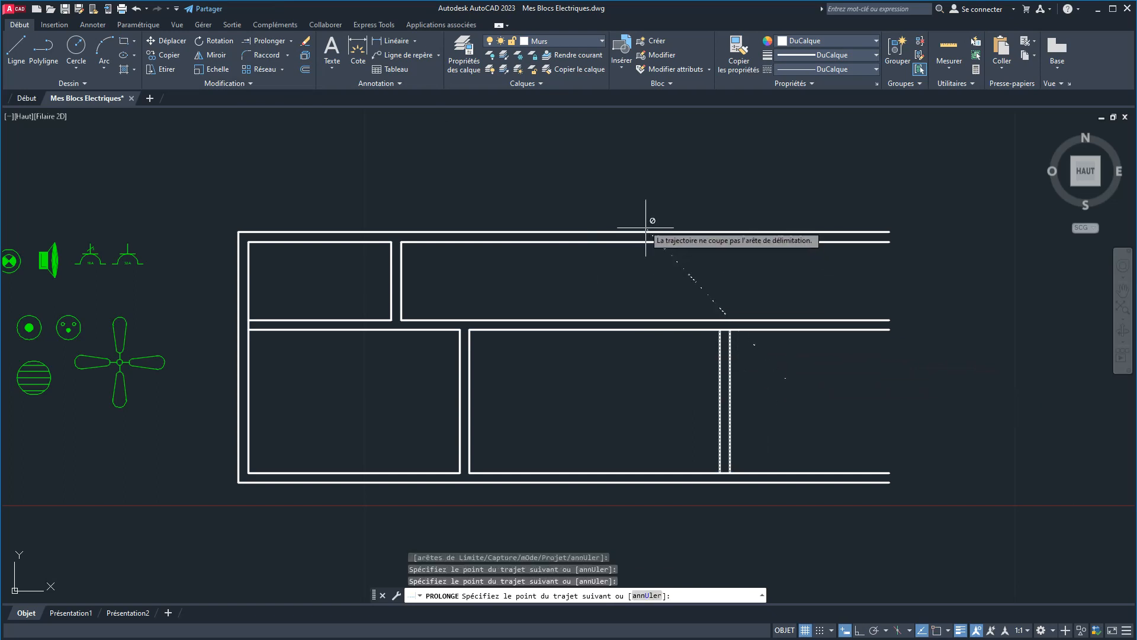
key(Escape)
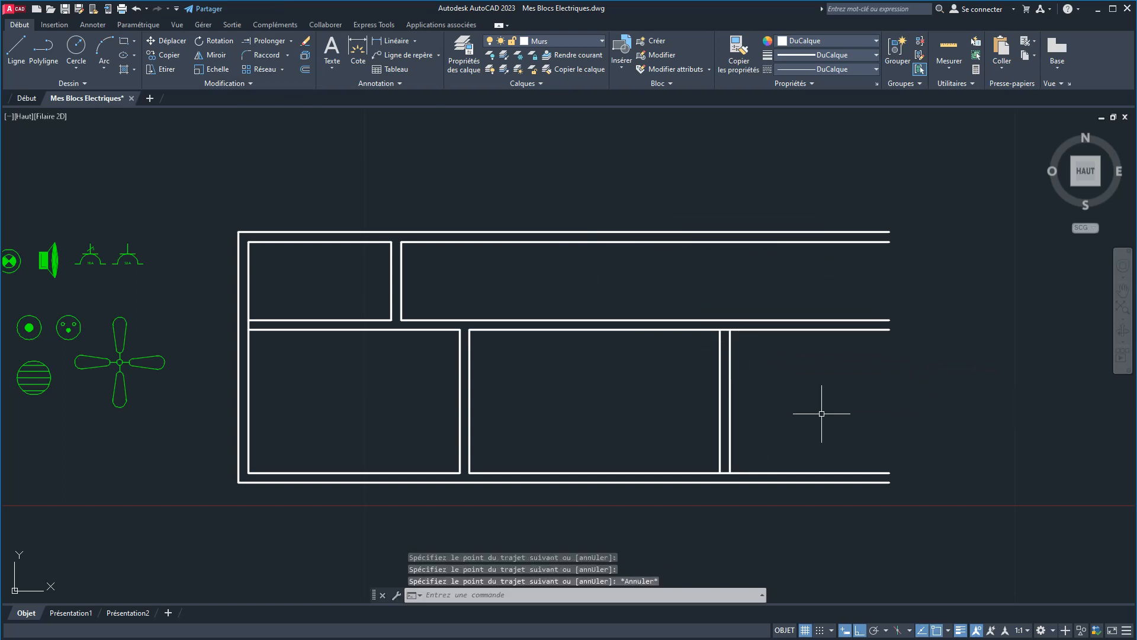
Extend both lines of the copied partition upwards through the middle wall to the top wall's inner line.
click(270, 46)
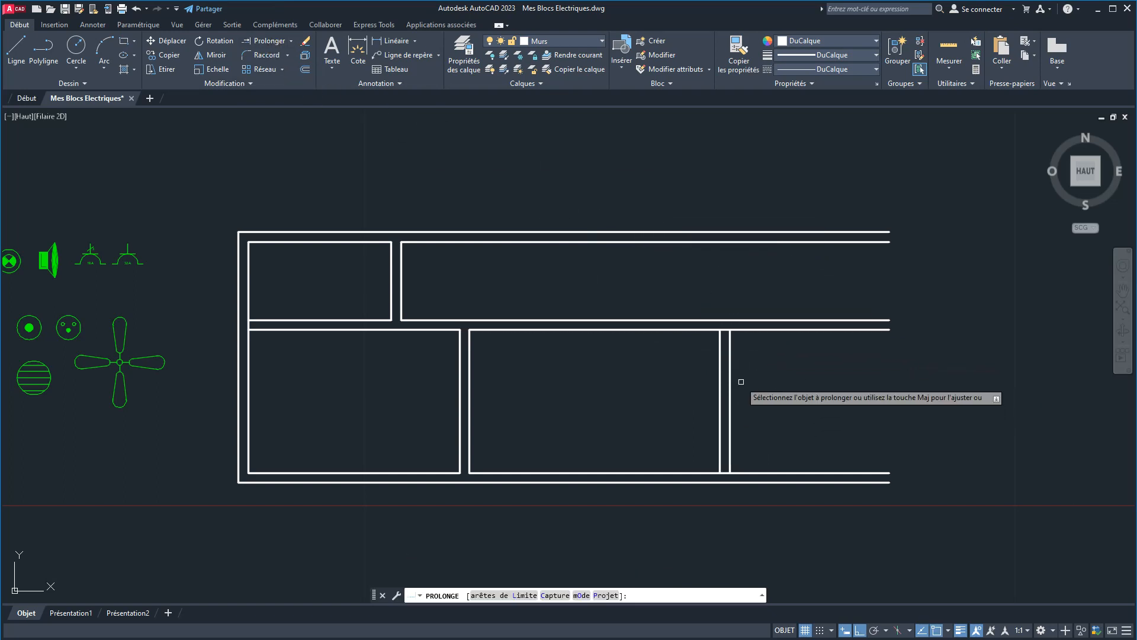
click(730, 355)
click(726, 335)
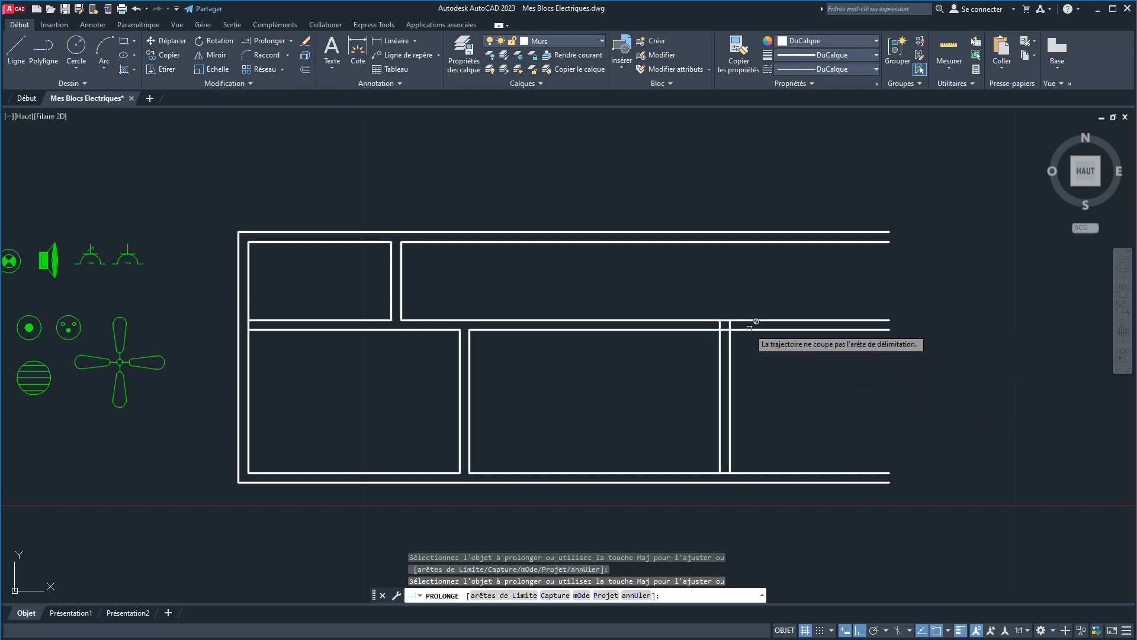
click(749, 368)
key(Return)
right_click(767, 381)
click(787, 388)
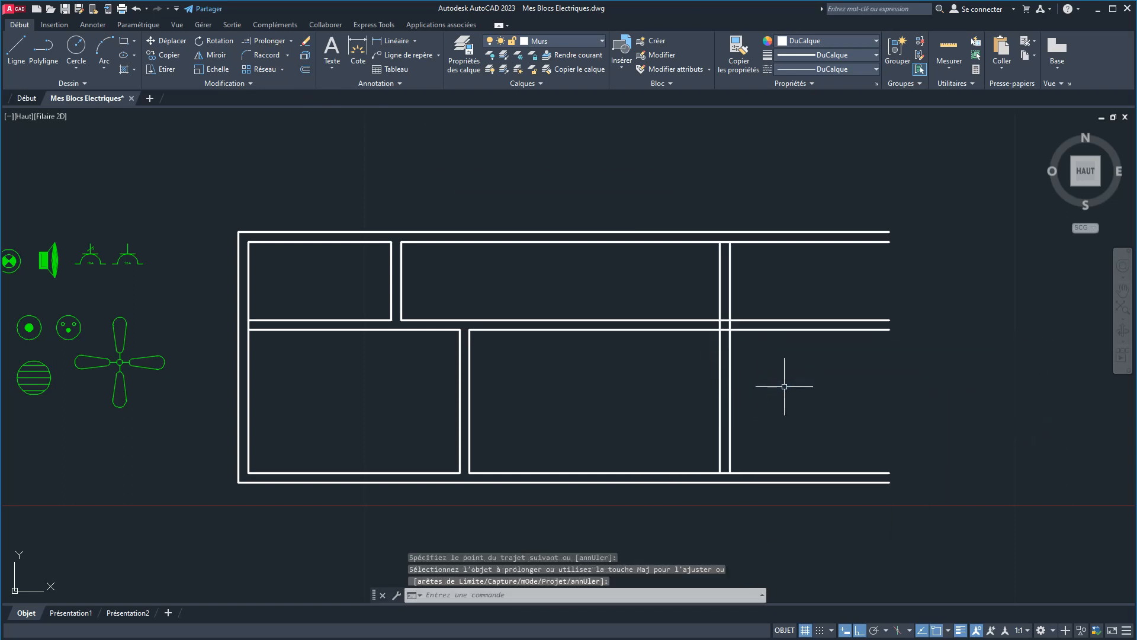
Extend the right-hand line of the second partition up to the middle wall's upper line.
right_click(522, 378)
click(524, 384)
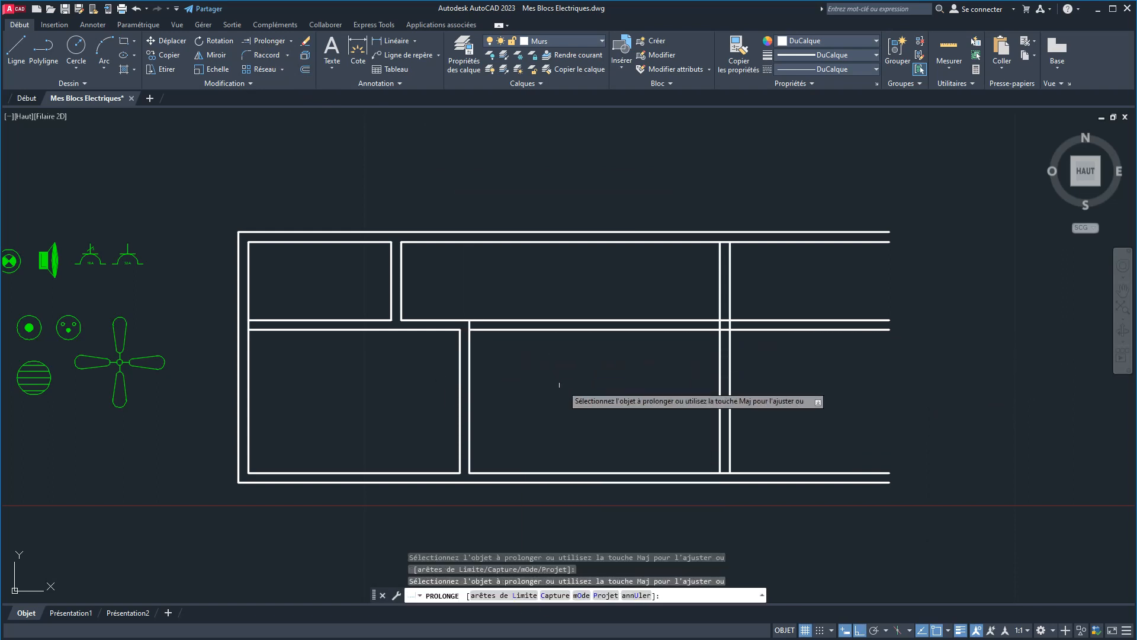
right_click(569, 388)
click(597, 393)
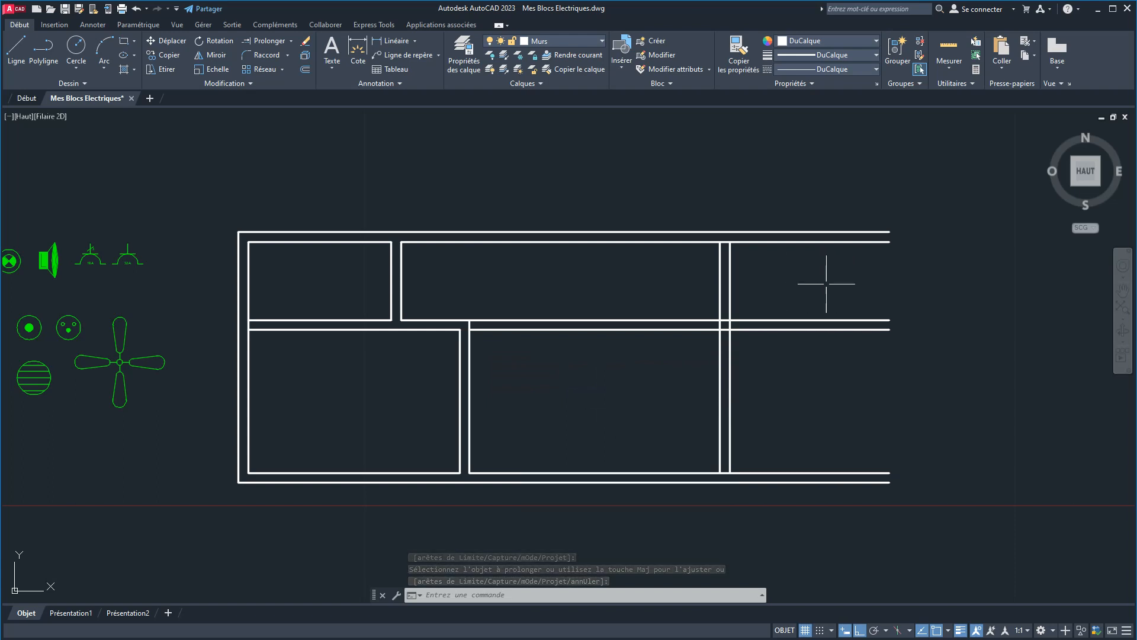
Copy the two full-height lines of the third partition 2 units horizontally to the right.
click(168, 60)
click(773, 407)
click(651, 394)
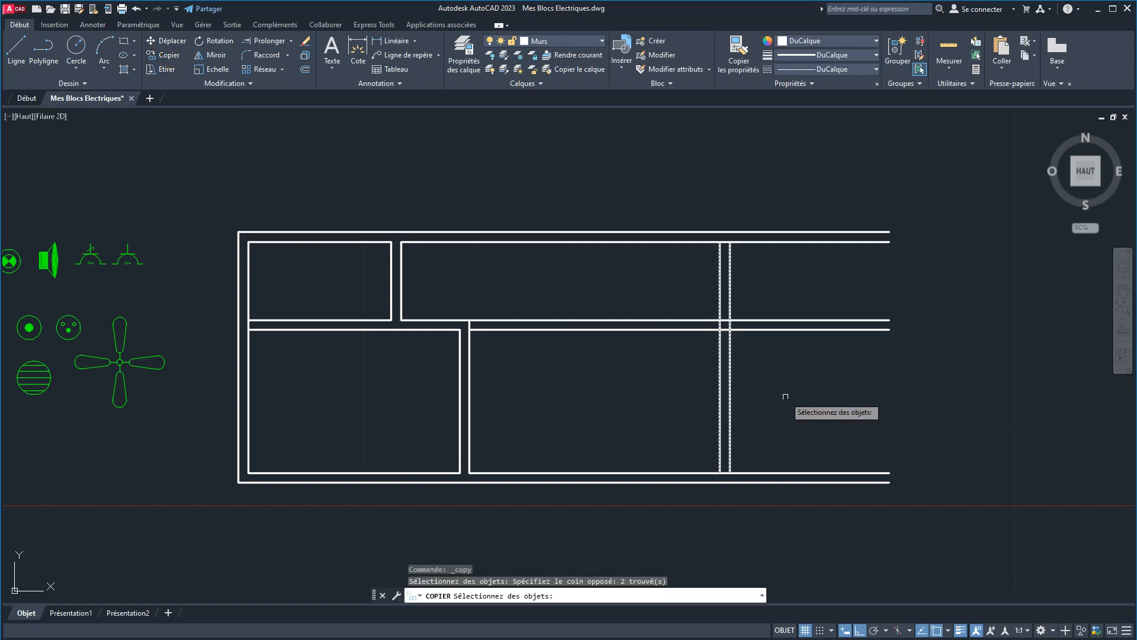
key(Return)
click(766, 403)
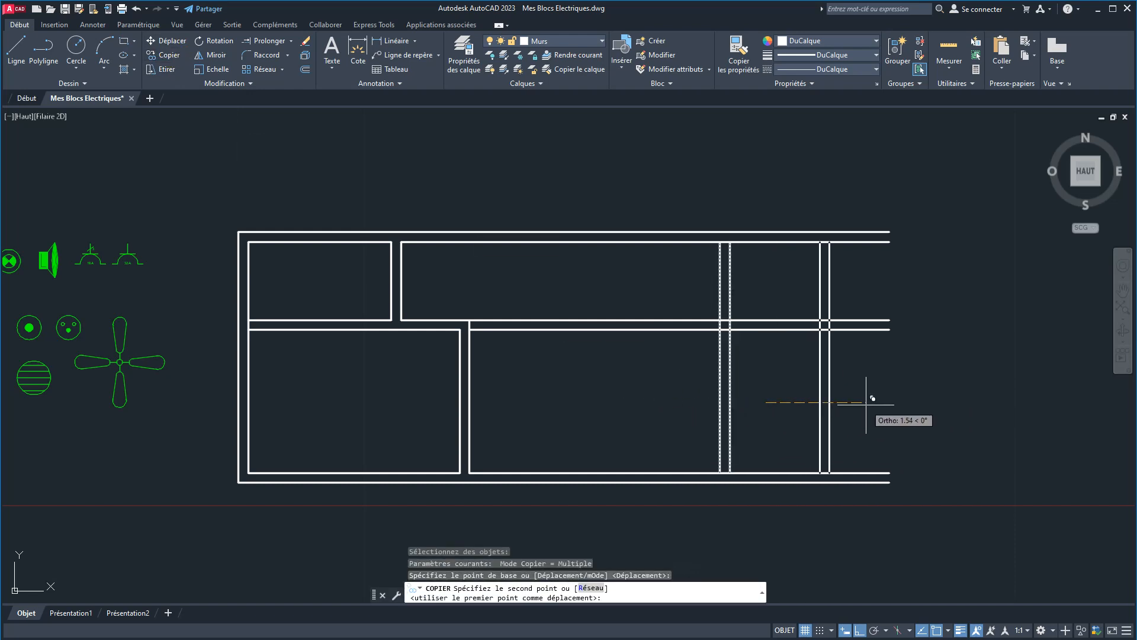
text(2)
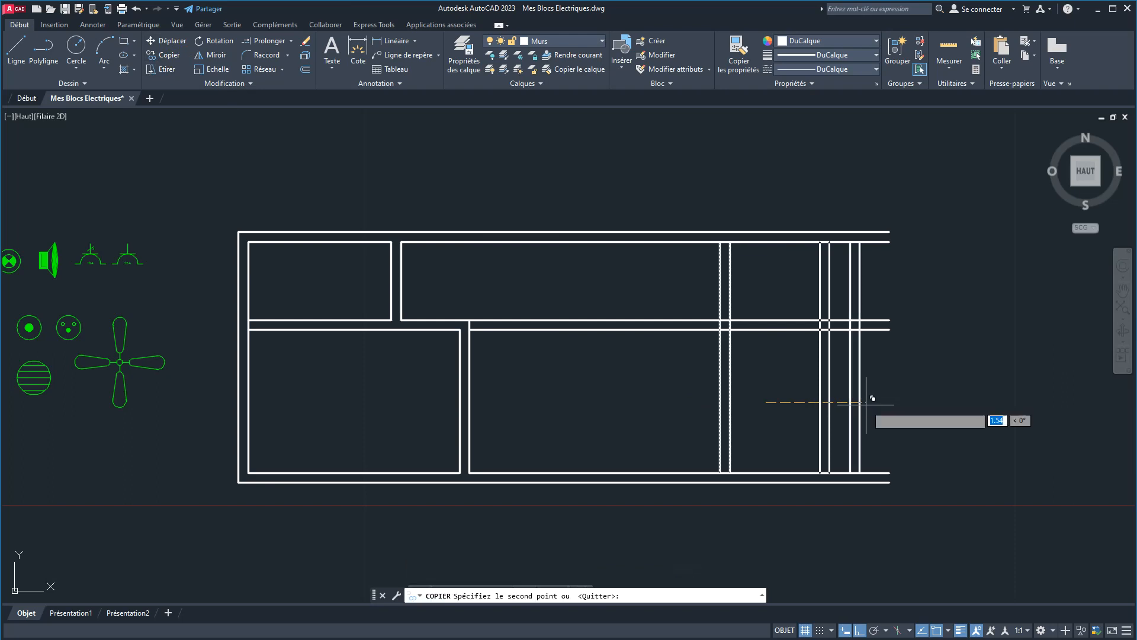
key(Return)
key(Return)
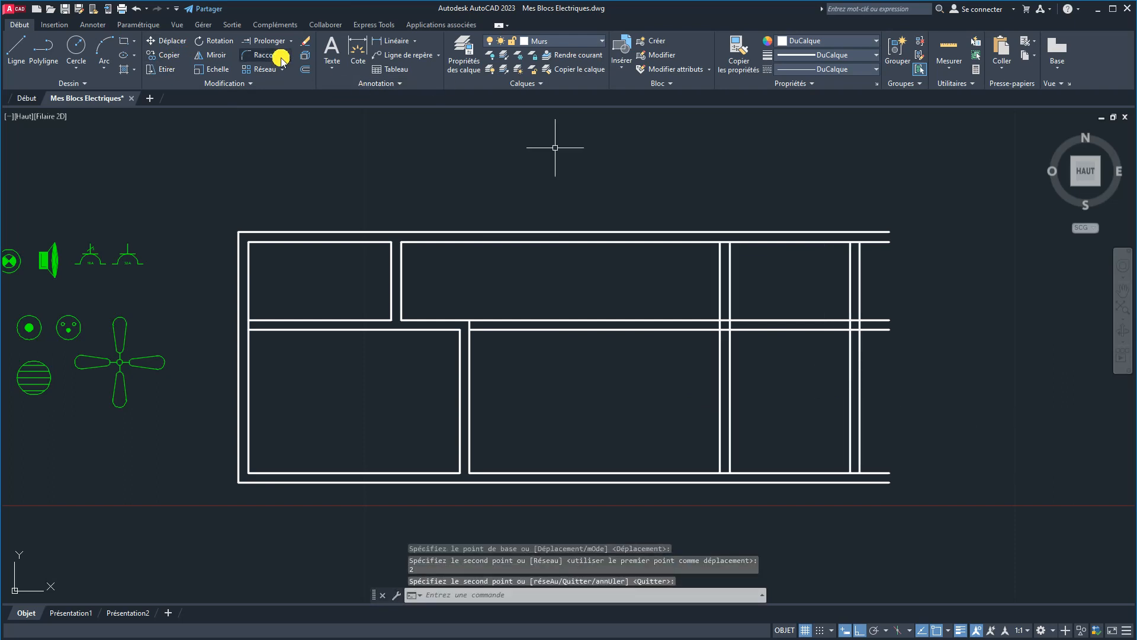
Try to trim the rightmost partition below the middle wall and the top and middle wall ends beyond it.
click(291, 41)
click(261, 61)
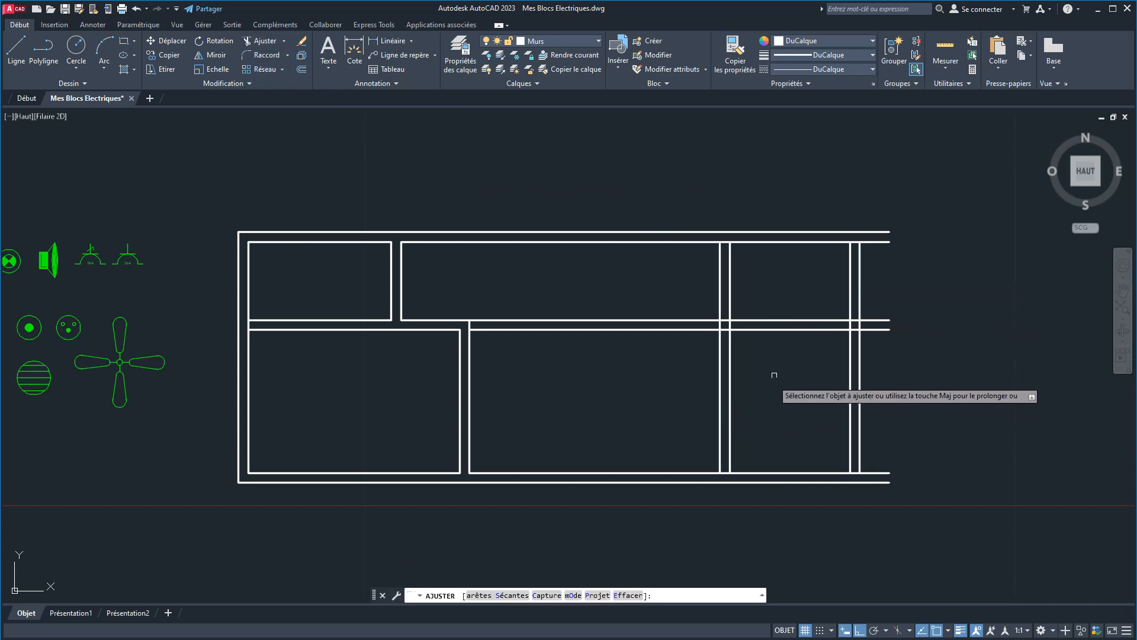
drag(871, 382, 817, 380)
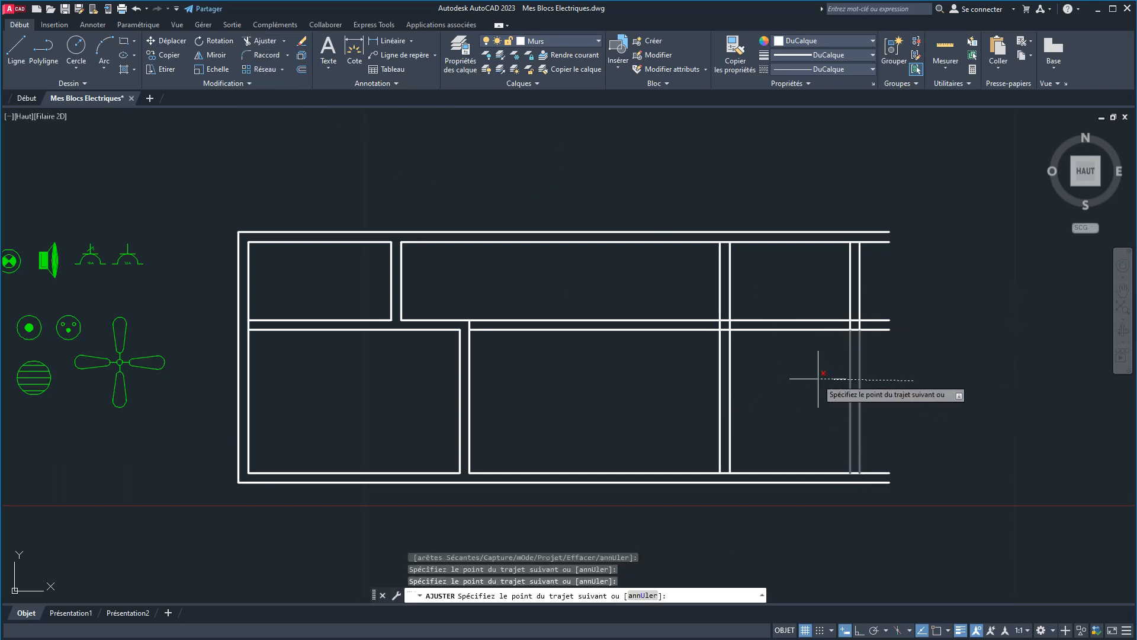
click(884, 373)
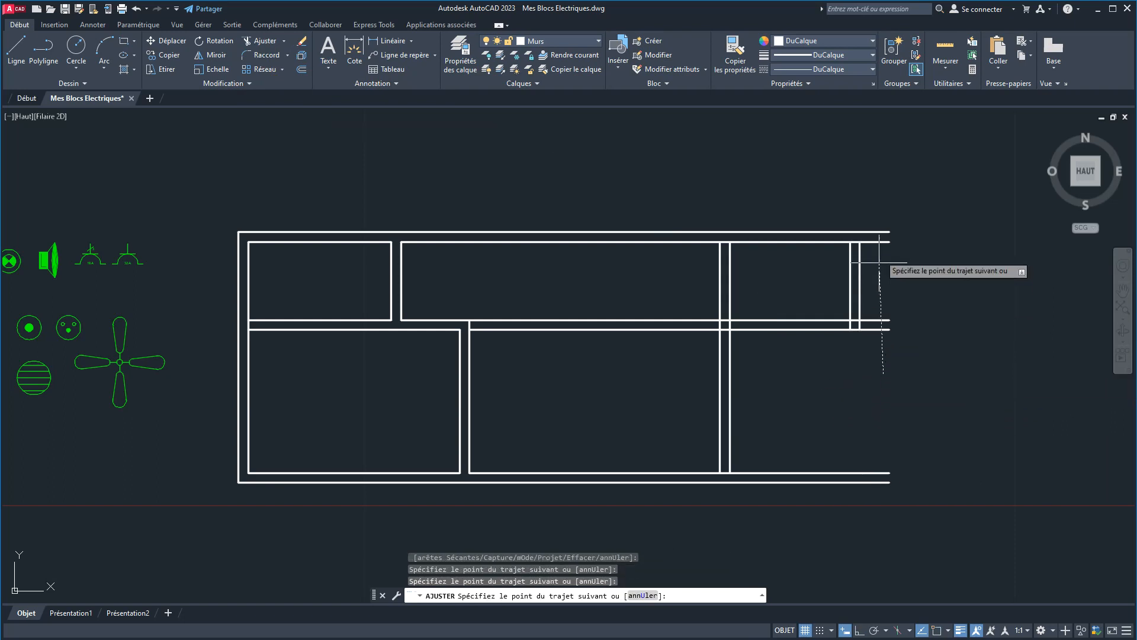
click(885, 200)
key(Return)
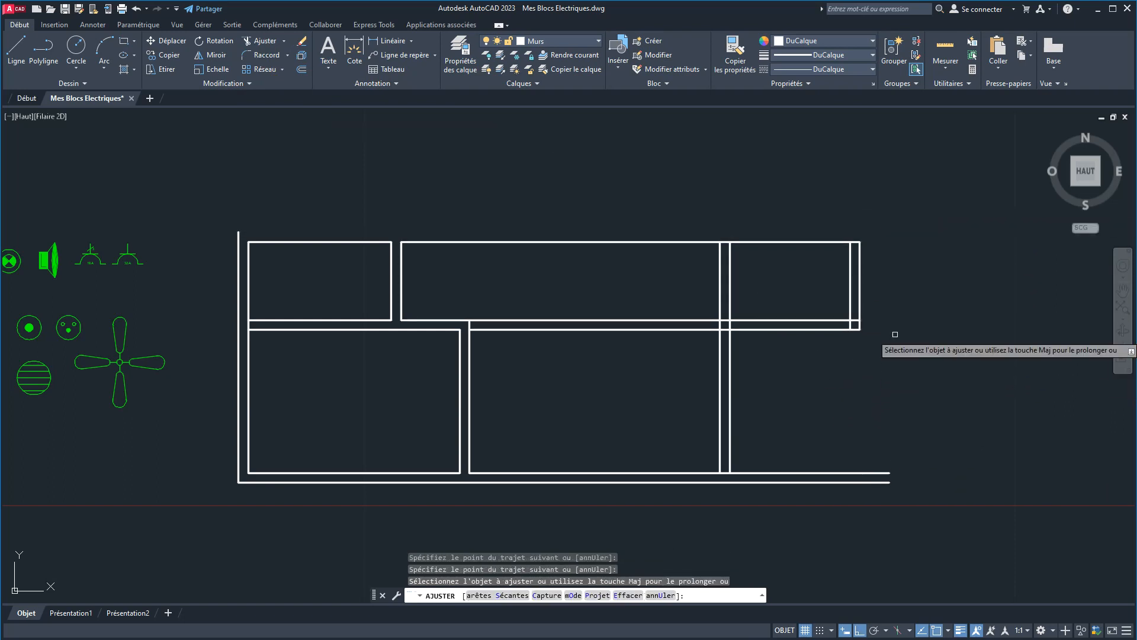
Undo the latest trims, the rightmost partition copy and the second partition's line extension, and redo the extension and copy.
key(Escape)
key(ctrl+z)
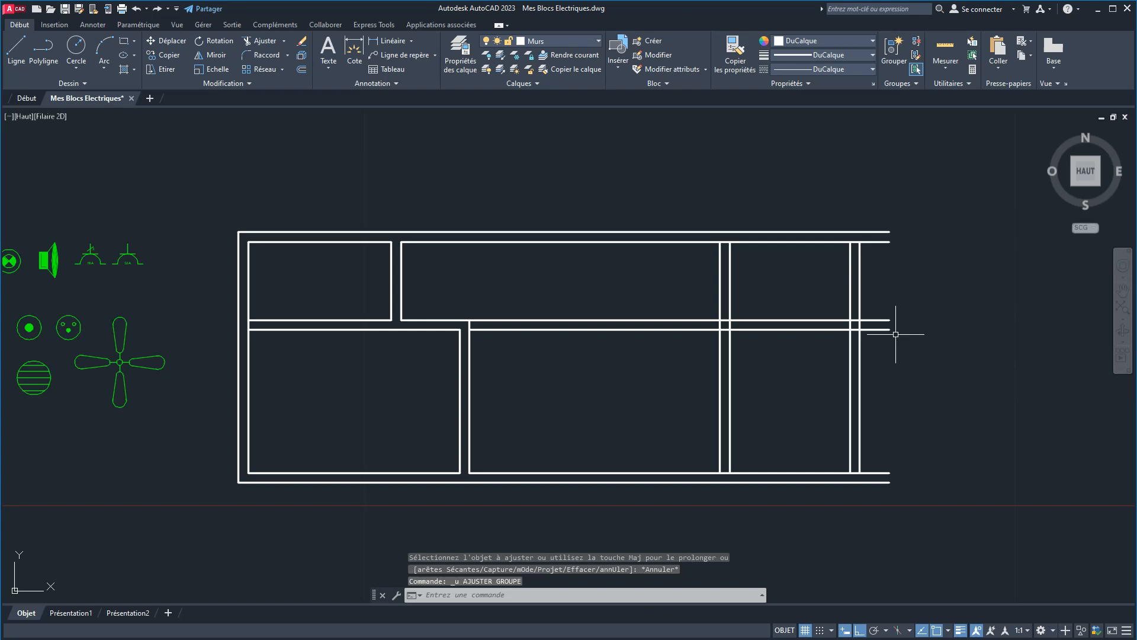
right_click(889, 360)
click(895, 364)
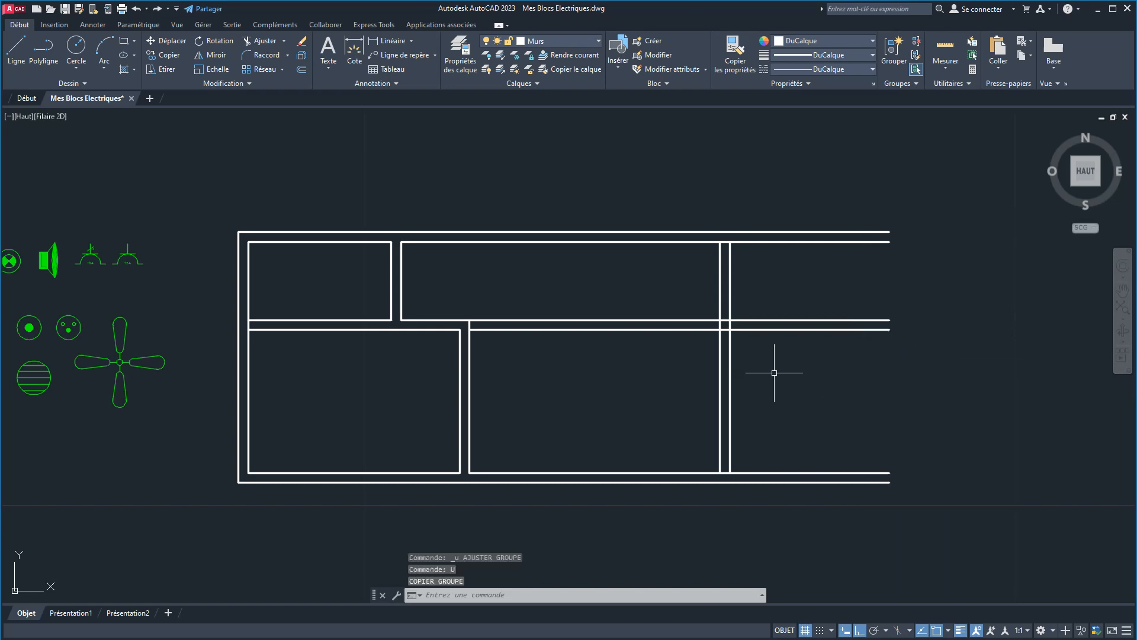
key(ctrl+z)
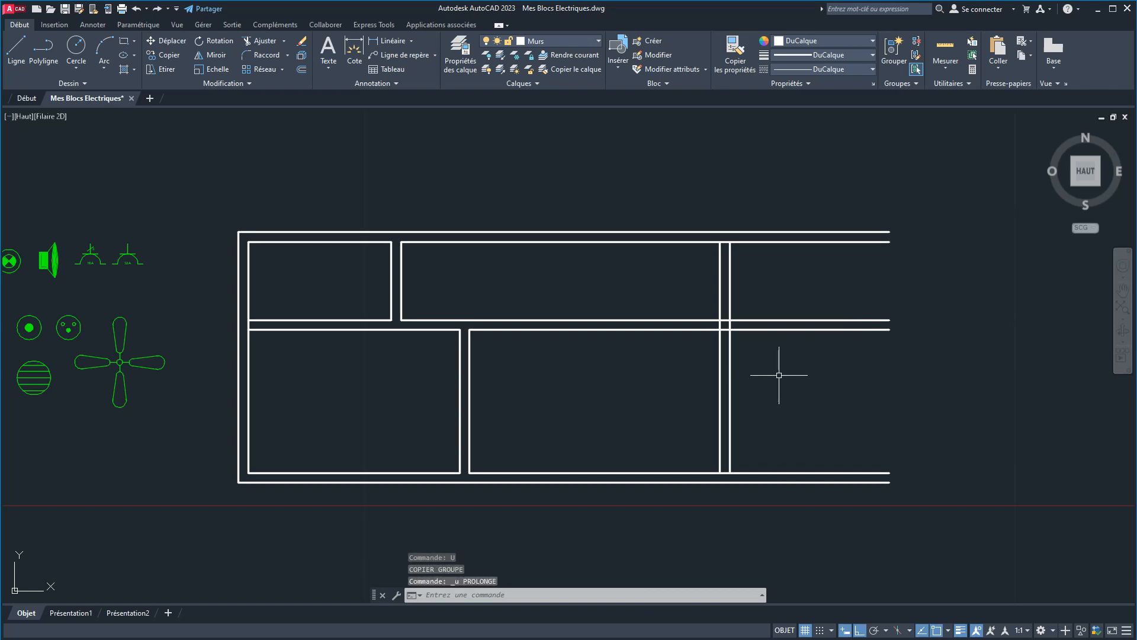
key(ctrl+y)
key(ctrl+y)
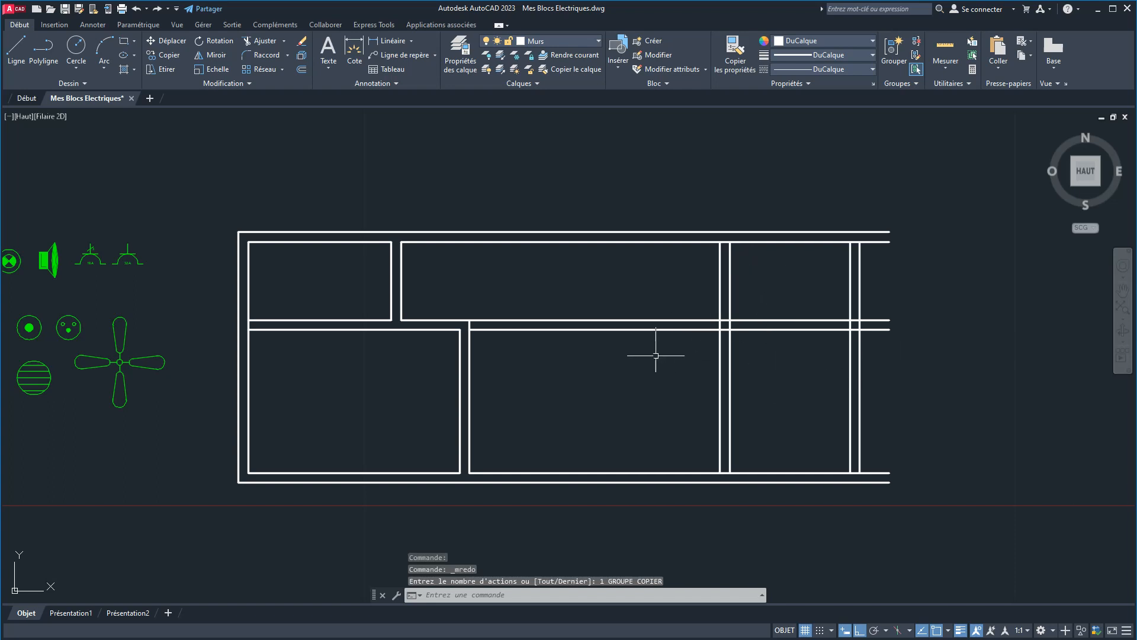
Trim away both lines of the middle wall between the second and third partitions.
click(261, 42)
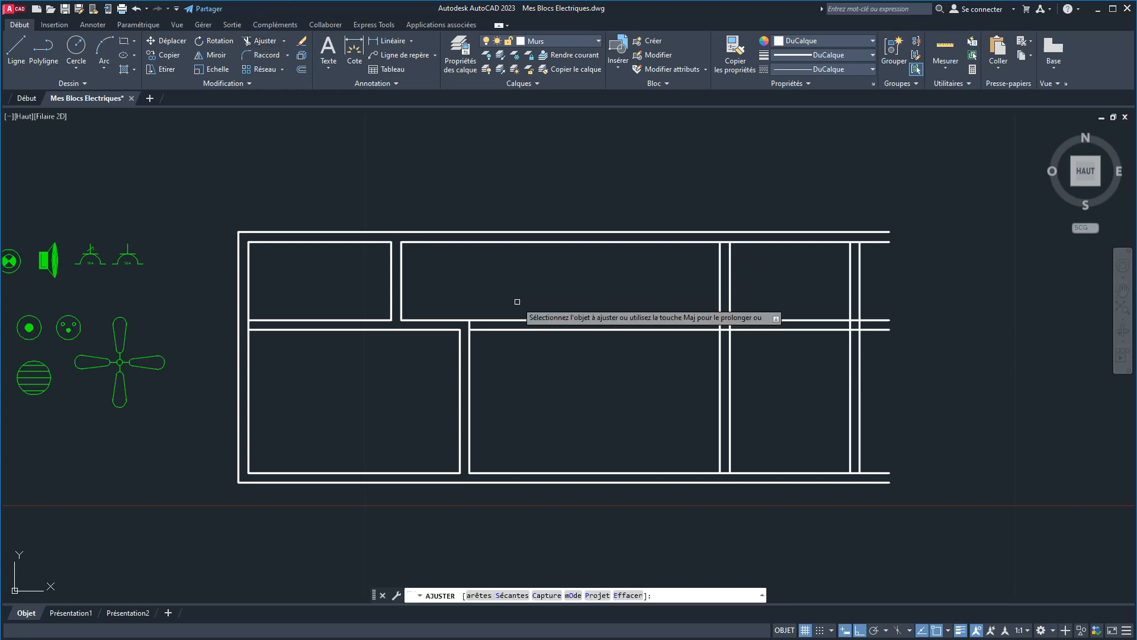
drag(593, 428, 561, 277)
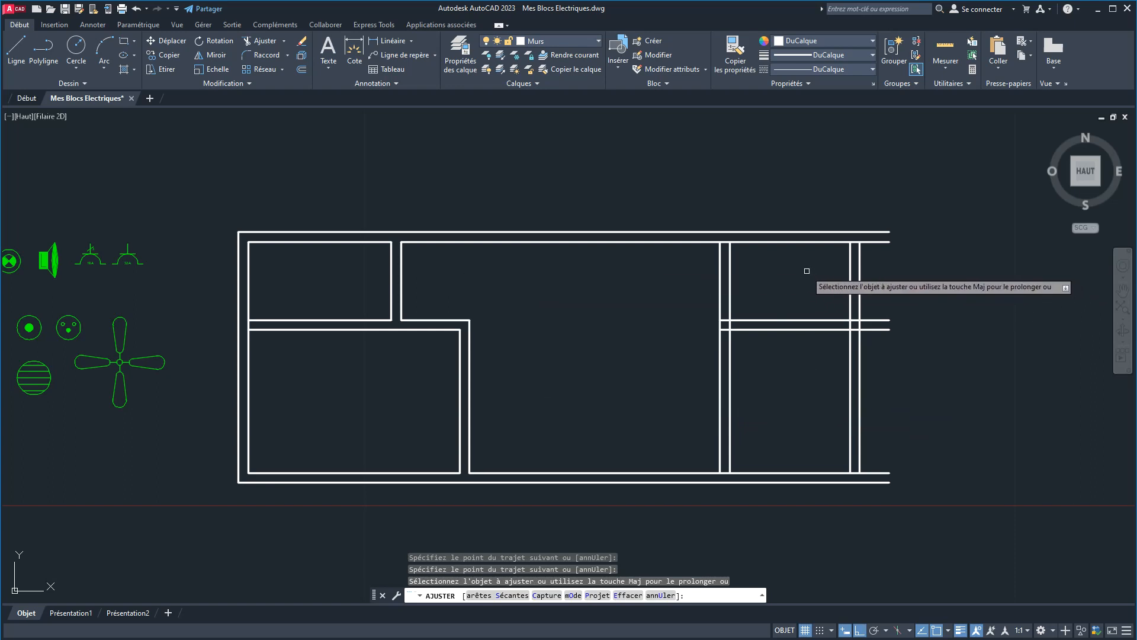
right_click(648, 318)
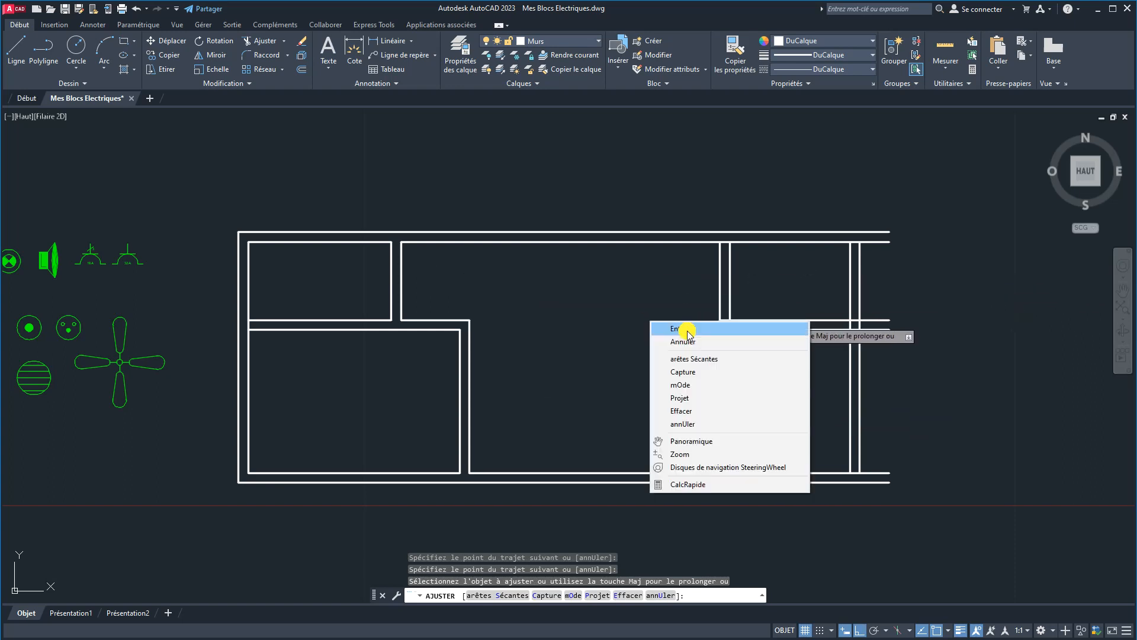
click(659, 326)
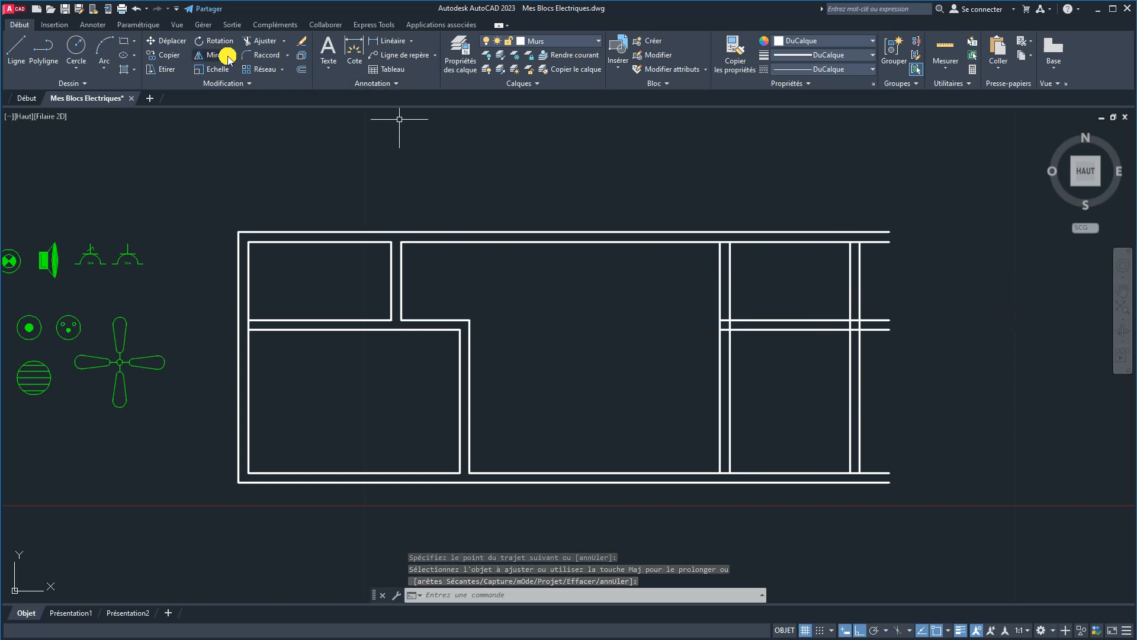
Fillet the top outer wall line with the outer vertical line of the rightmost wall.
click(261, 53)
click(833, 232)
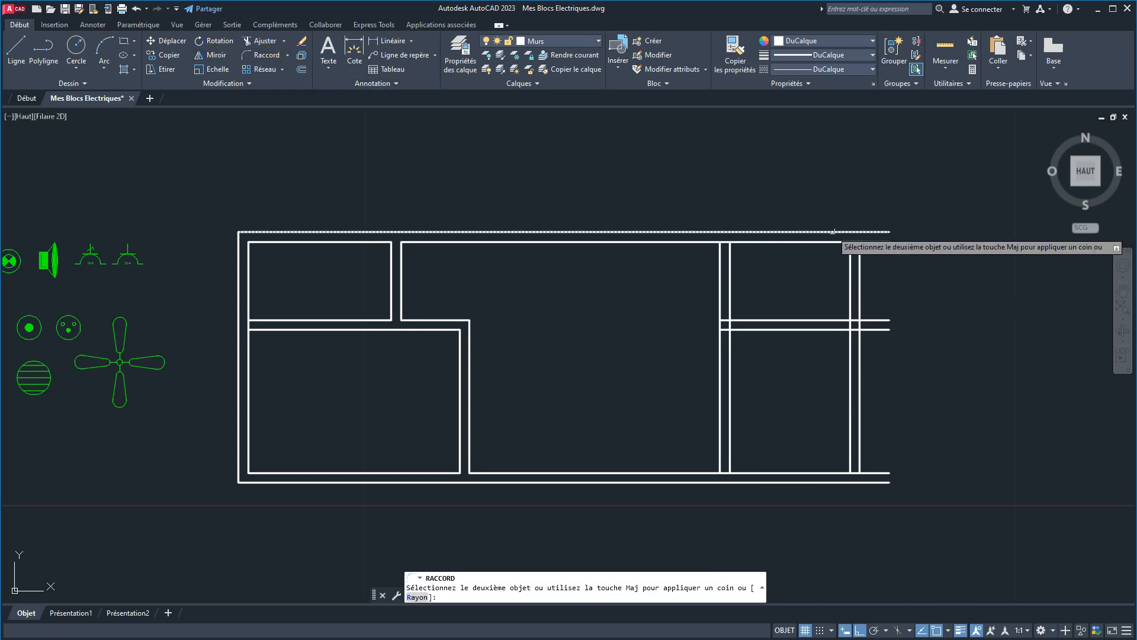
click(863, 276)
right_click(907, 277)
click(959, 288)
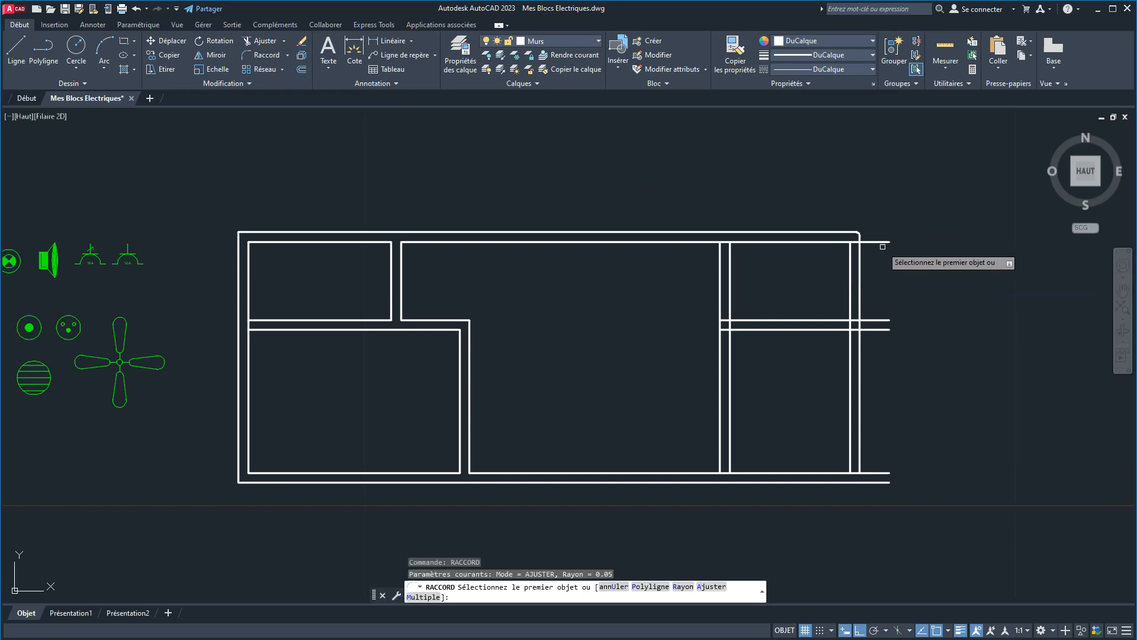
scroll(880, 240, up, 10)
scroll(697, 222, down, 5)
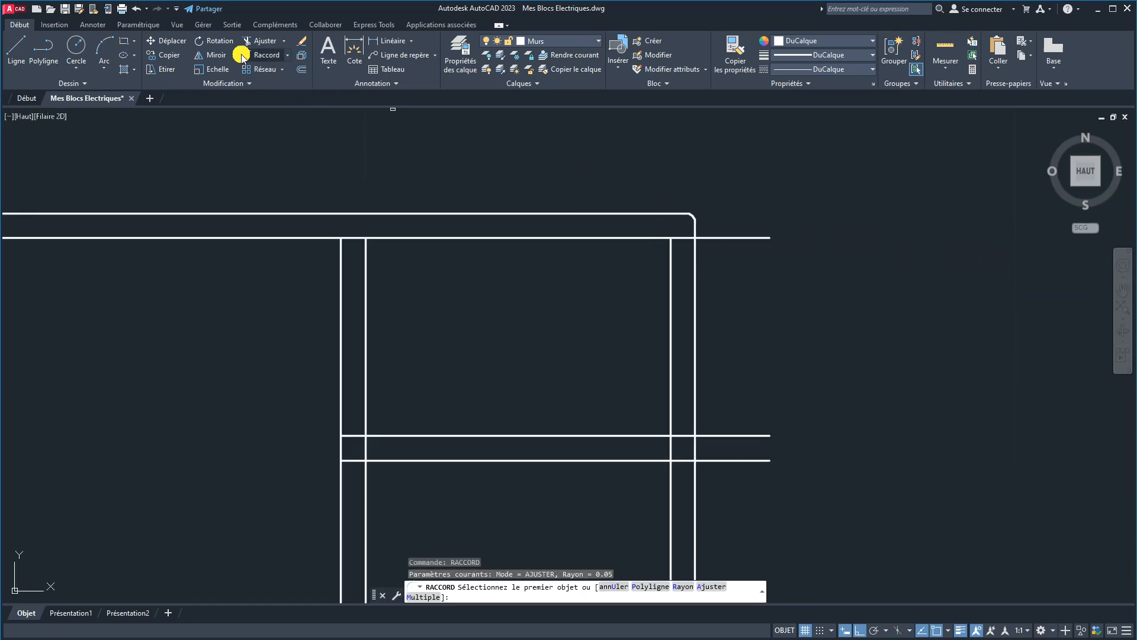
click(286, 58)
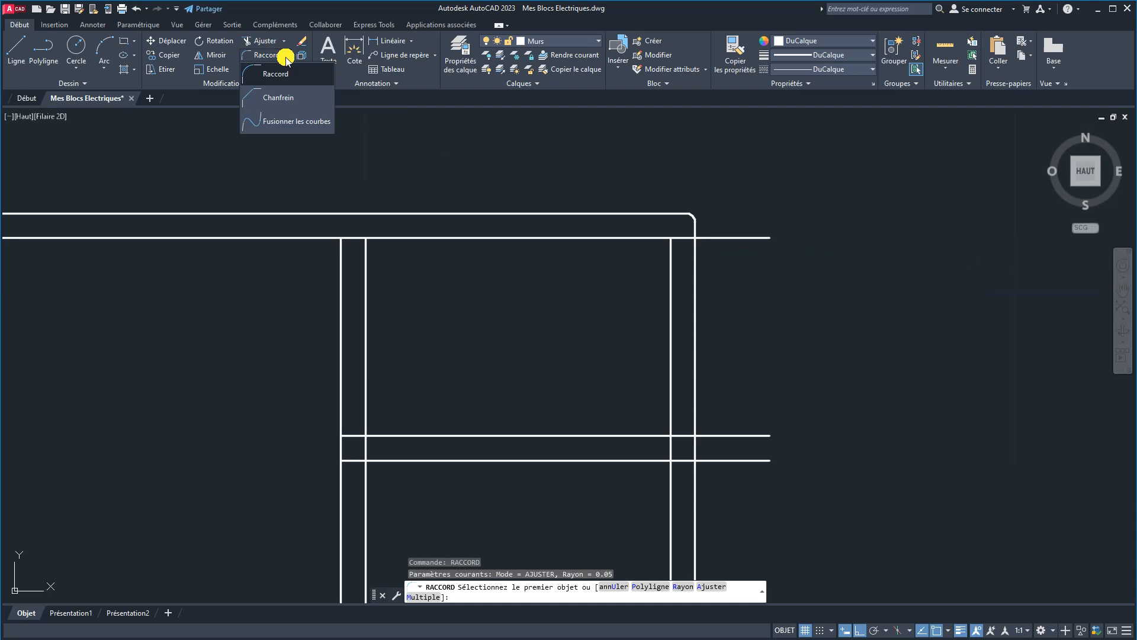
click(272, 76)
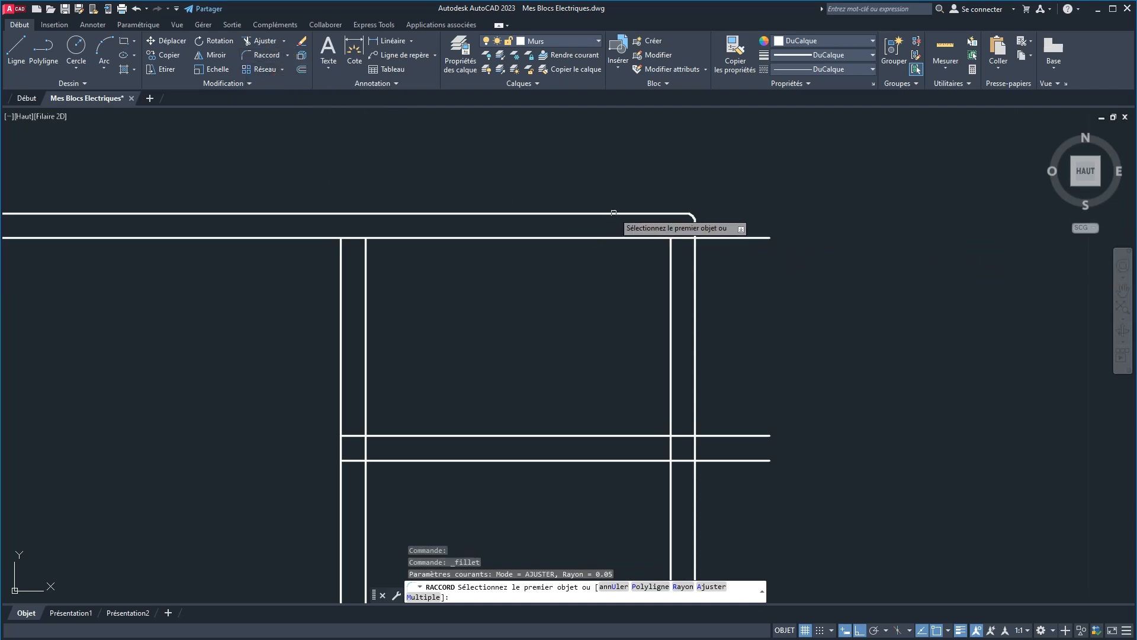
click(695, 294)
right_click(742, 295)
click(756, 296)
scroll(753, 300, down, 4)
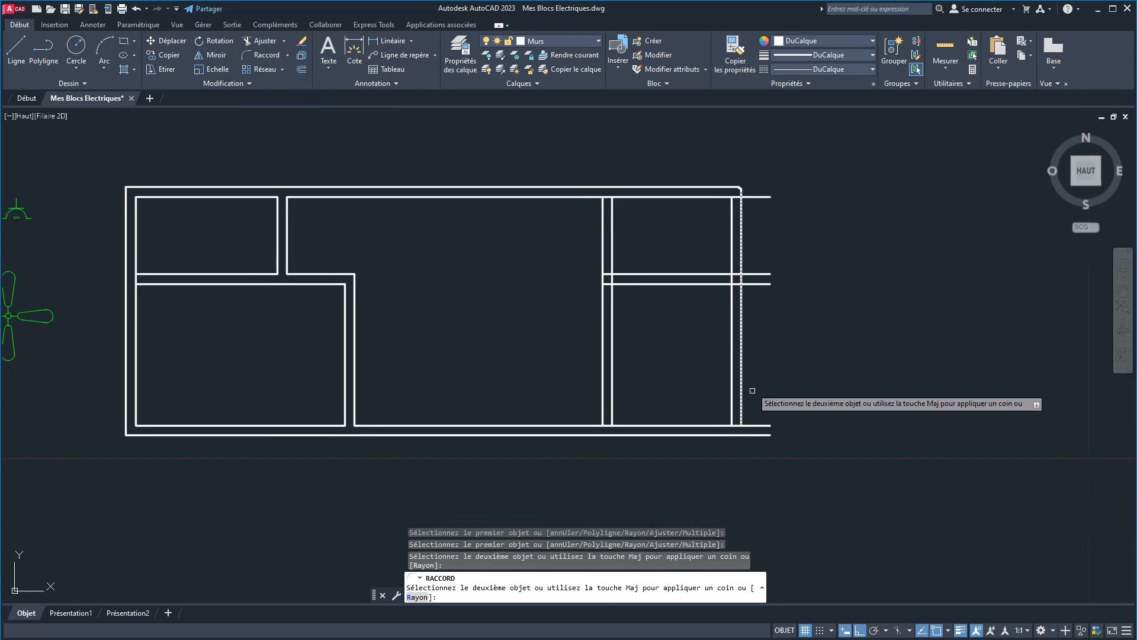
right_click(367, 127)
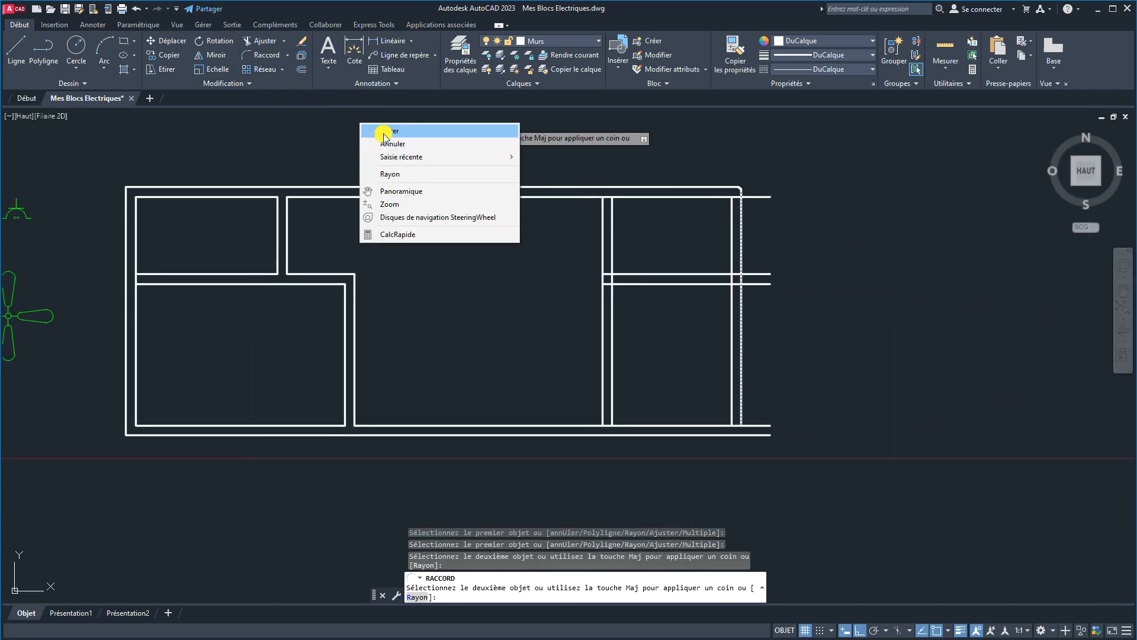
click(382, 132)
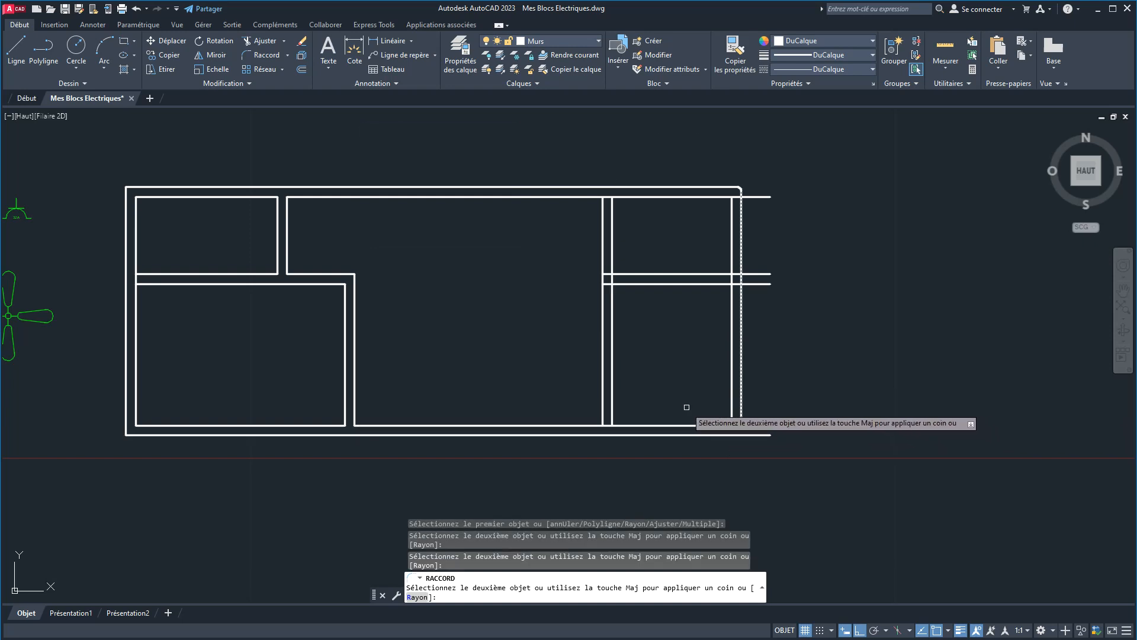
key(Escape)
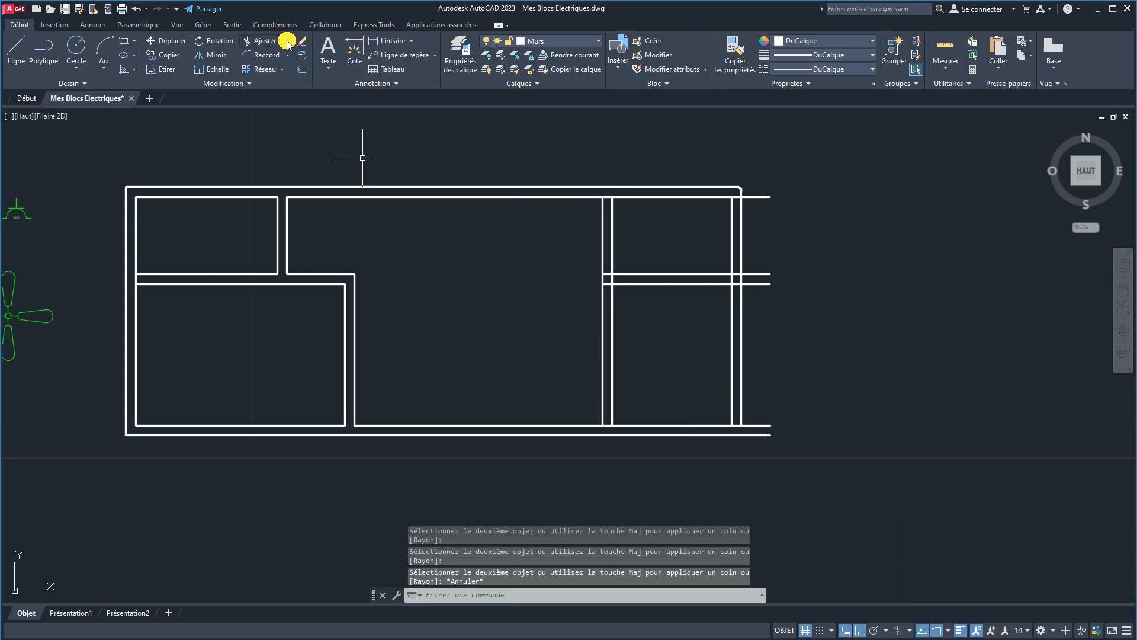
Extend the outer vertical line of the rightmost wall down to the bottom outer wall line.
click(285, 41)
click(276, 84)
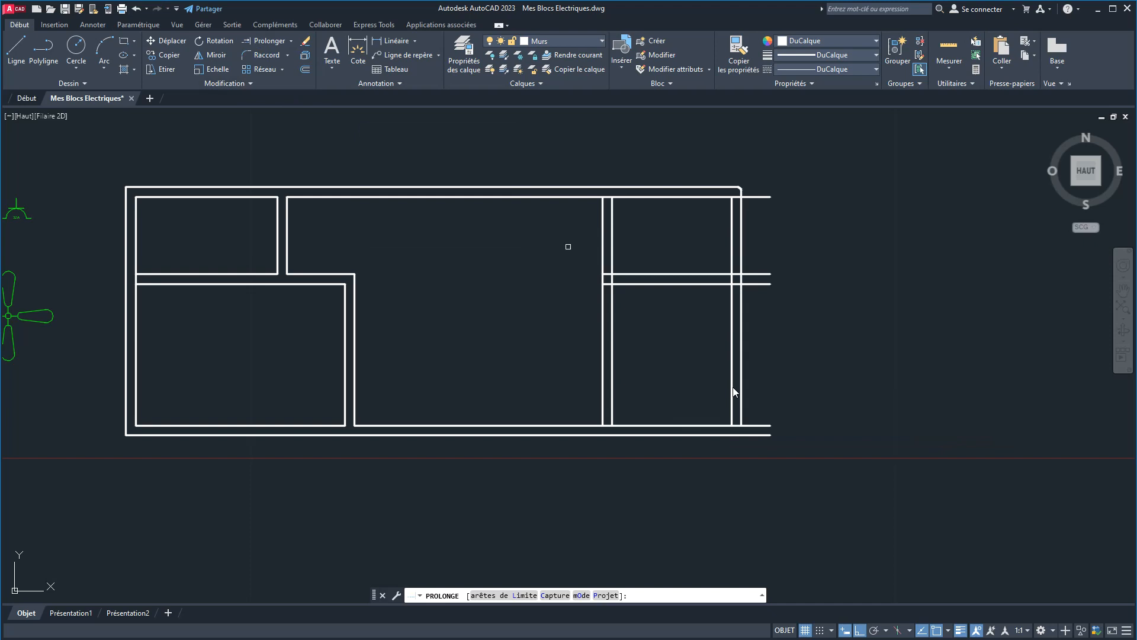
click(739, 425)
right_click(776, 394)
click(788, 400)
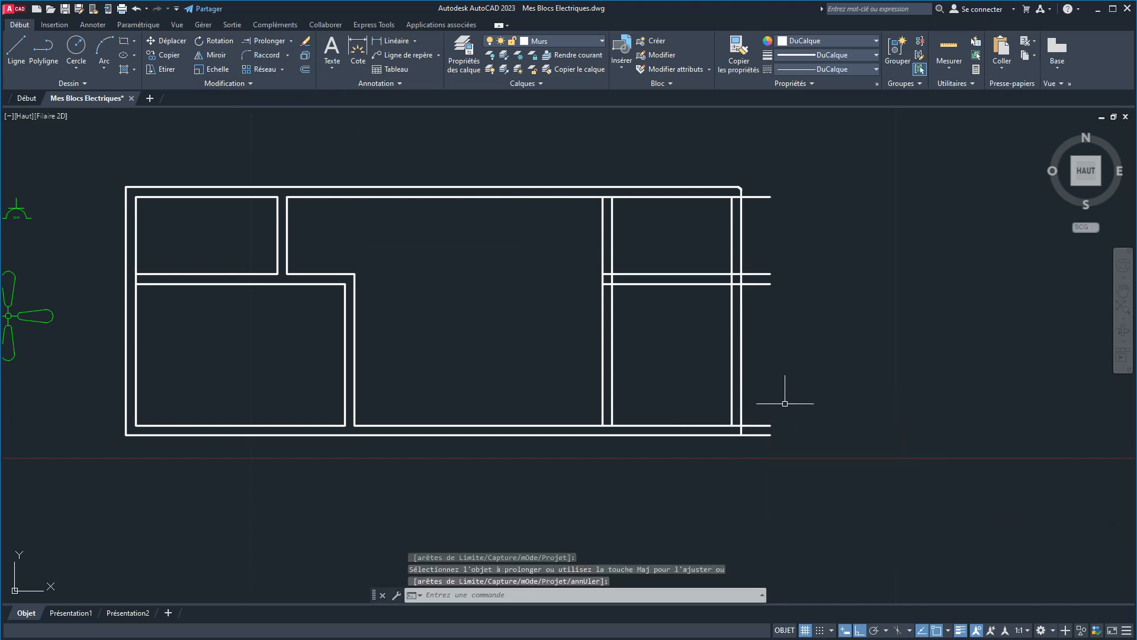
Trim the top, middle and bottom wall ends beyond the rightmost wall and remove the rounded arc at its upper corner.
click(291, 42)
click(303, 83)
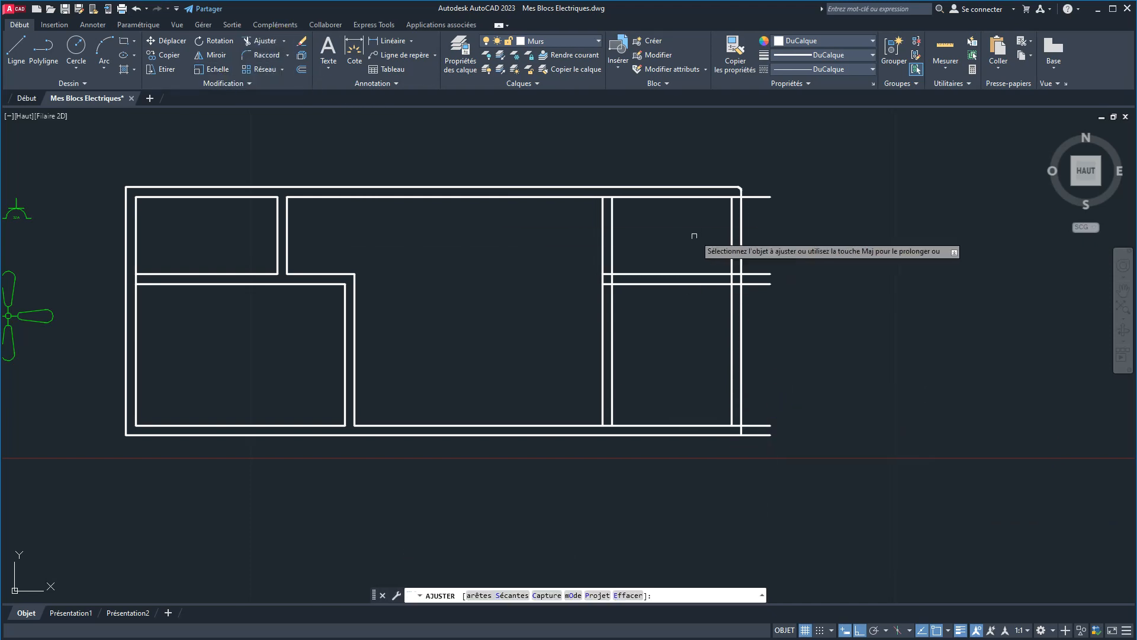
click(762, 248)
click(763, 459)
key(Return)
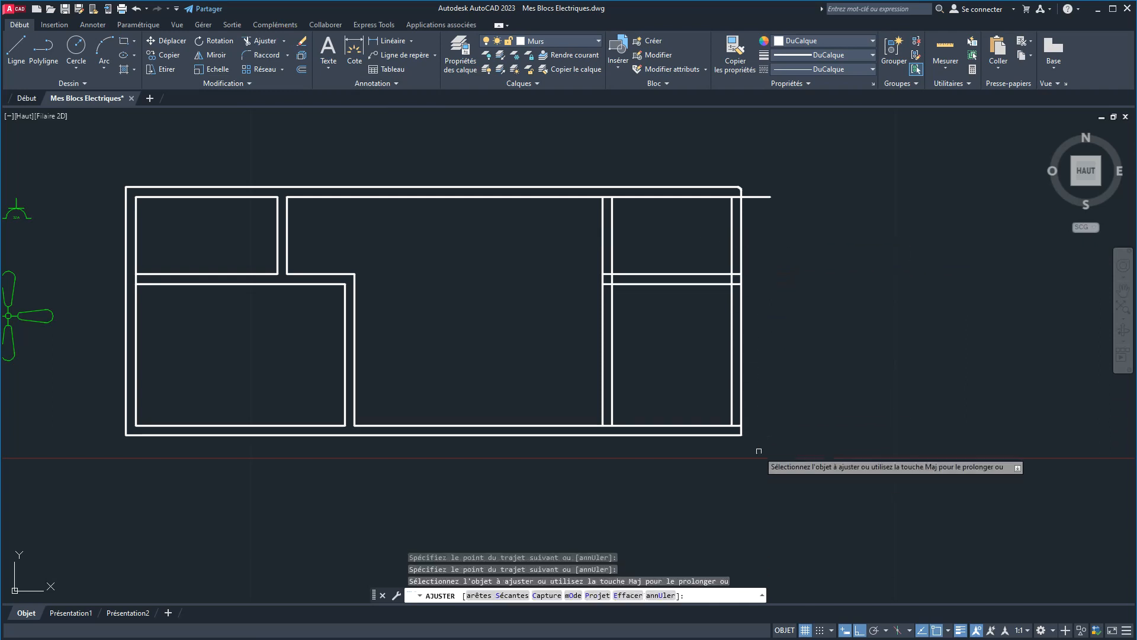
scroll(752, 194, up, 5)
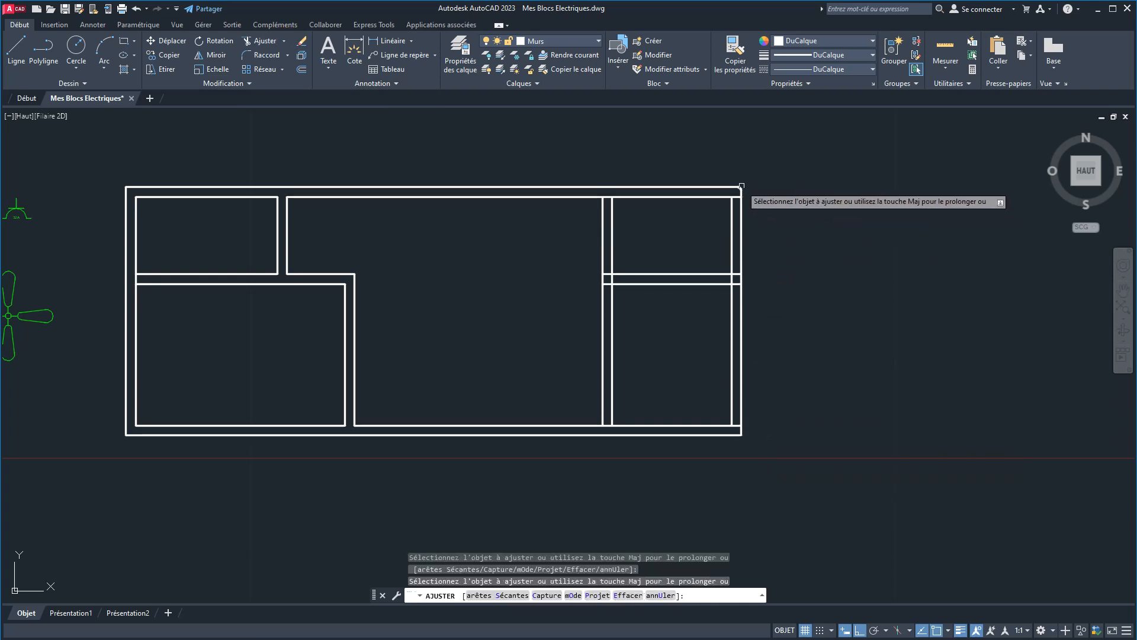
right_click(786, 199)
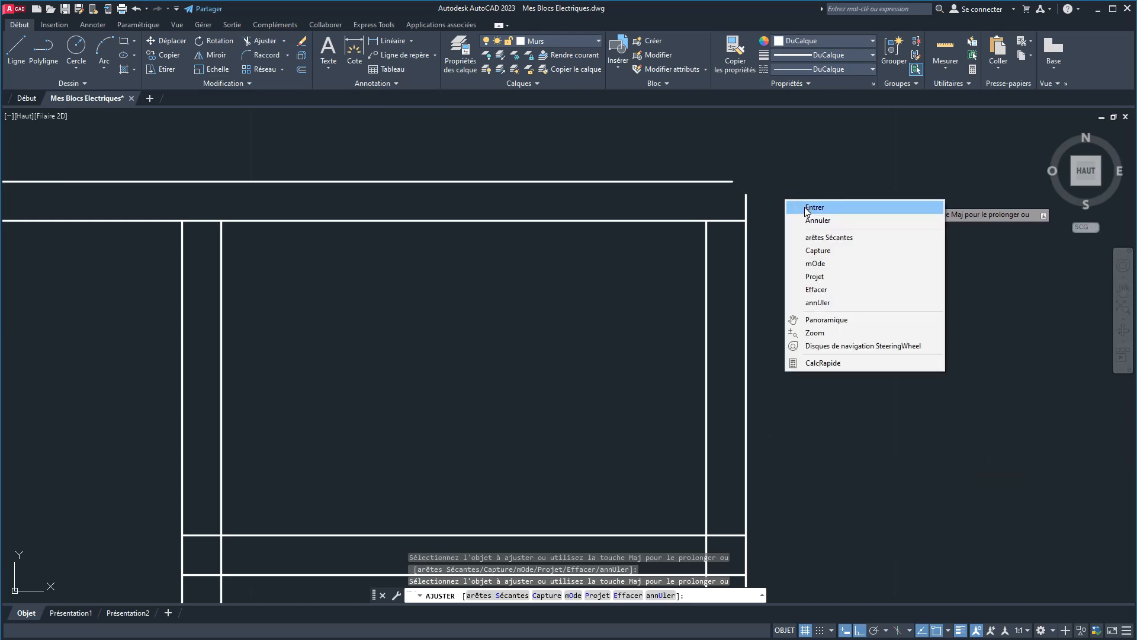
click(802, 211)
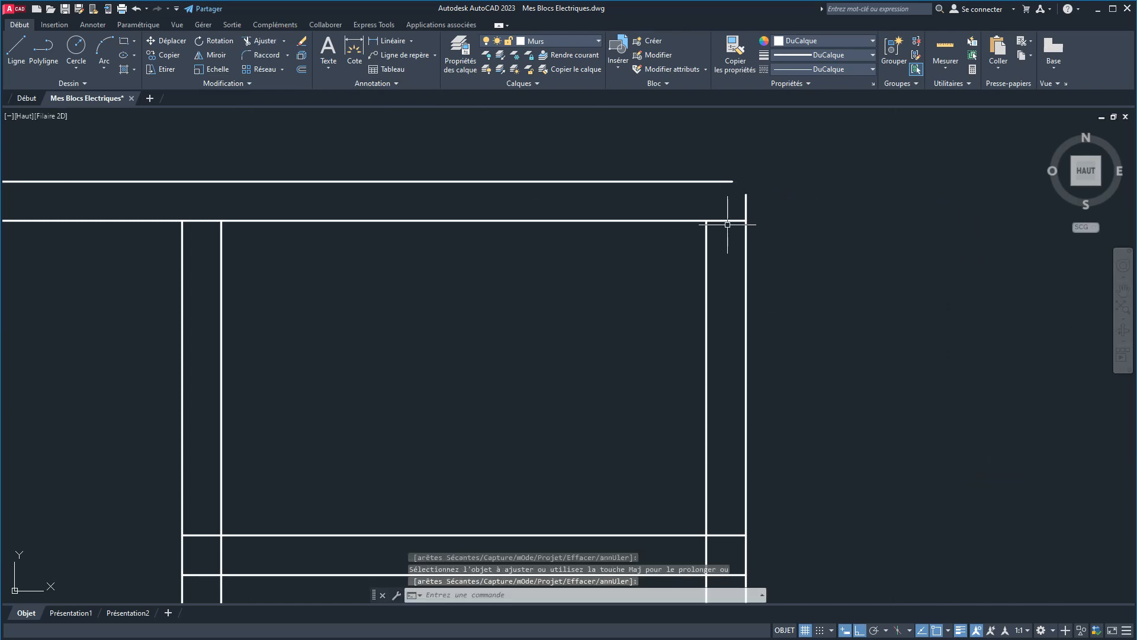
Trim the short piece of the top inner wall line lying between the two lines of the rightmost wall.
click(268, 43)
click(729, 220)
right_click(794, 214)
click(811, 224)
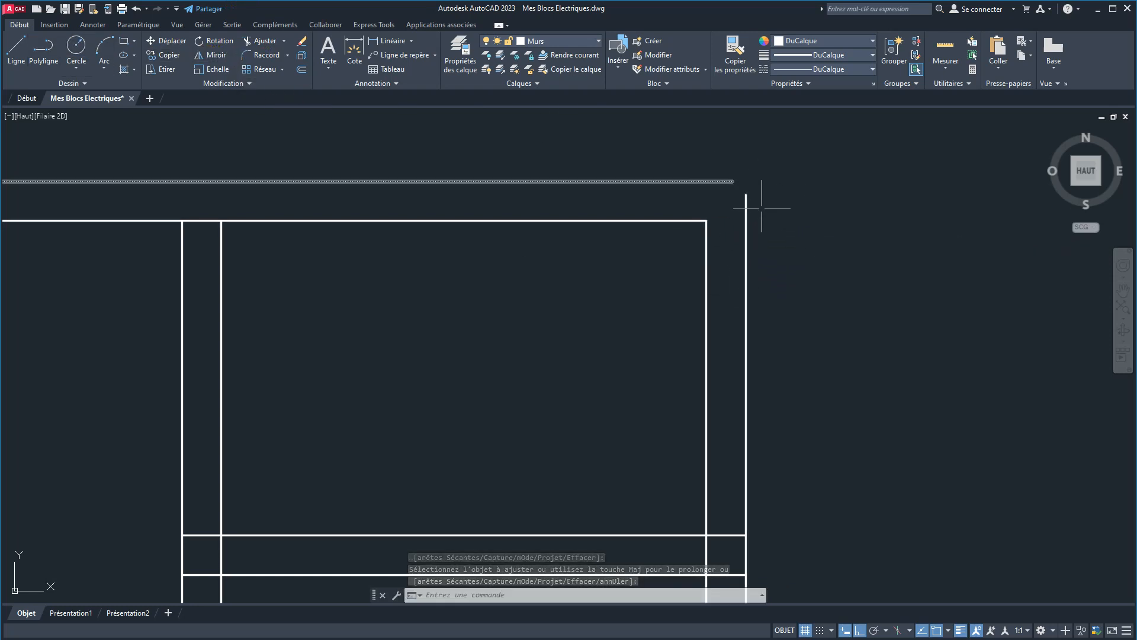
click(291, 56)
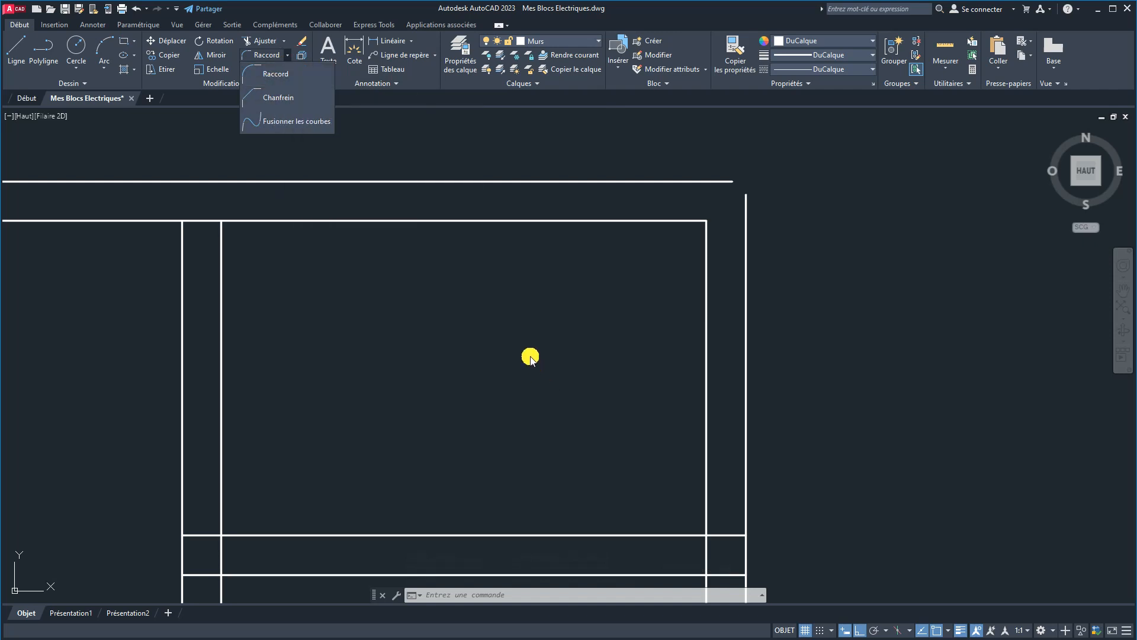
middle_drag(528, 343, 889, 262)
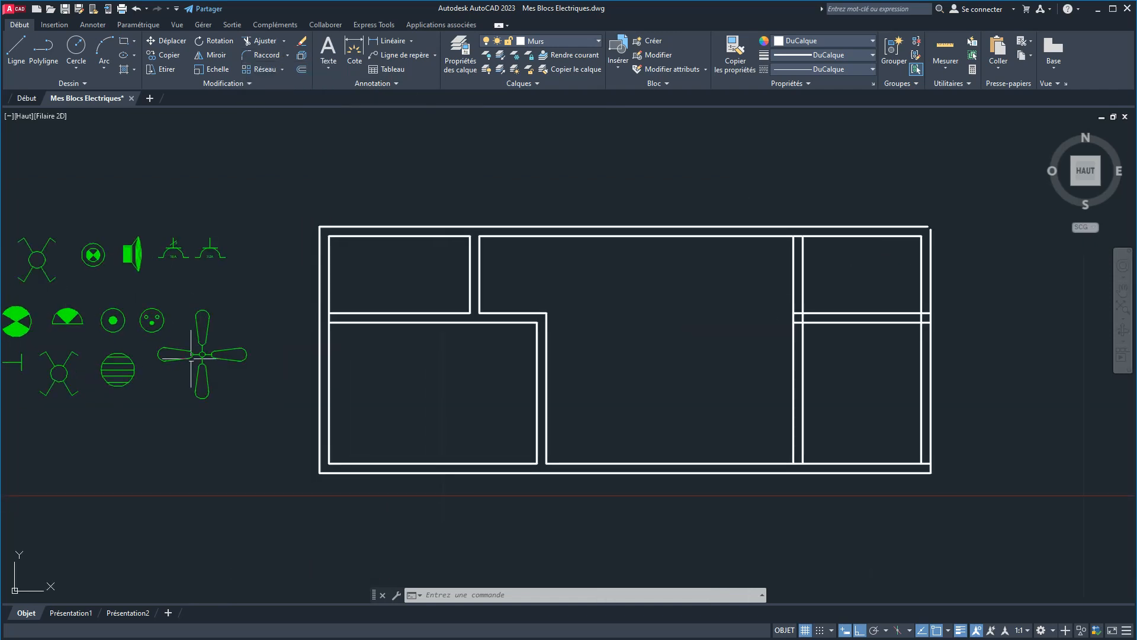
middle_drag(887, 314, 711, 312)
scroll(754, 261, up, 4)
middle_drag(678, 274, 639, 469)
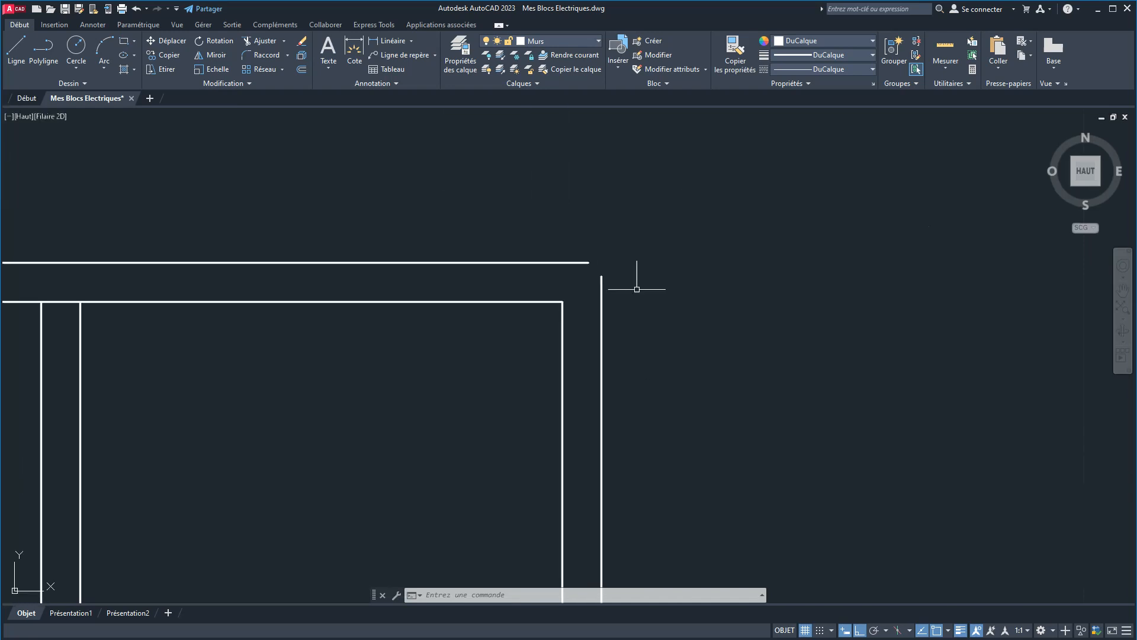
click(638, 300)
click(564, 261)
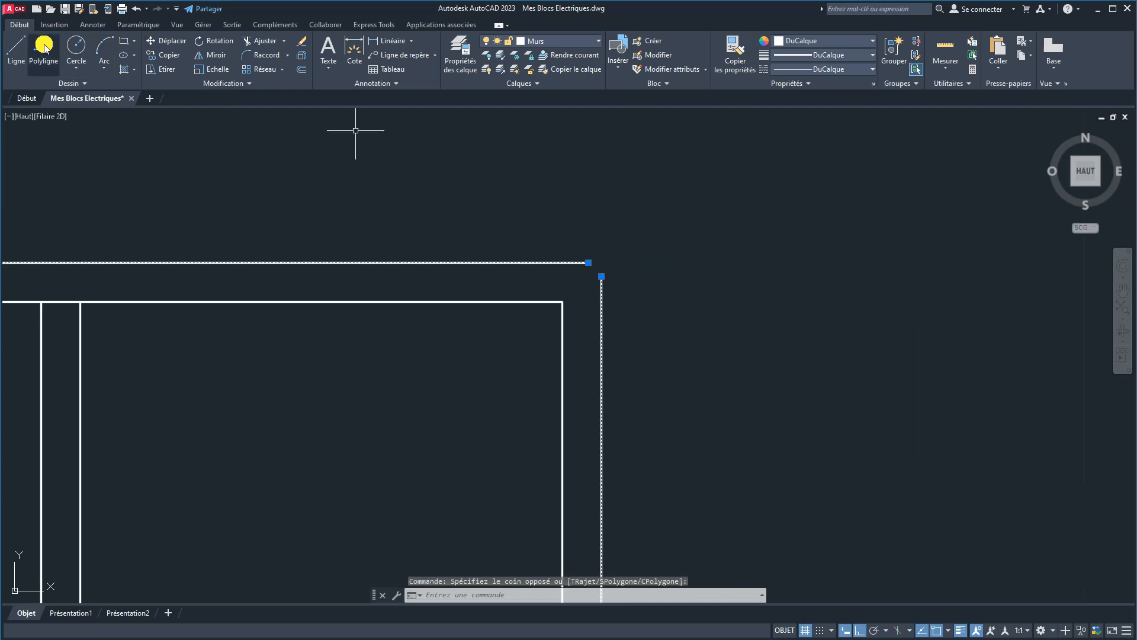
click(26, 50)
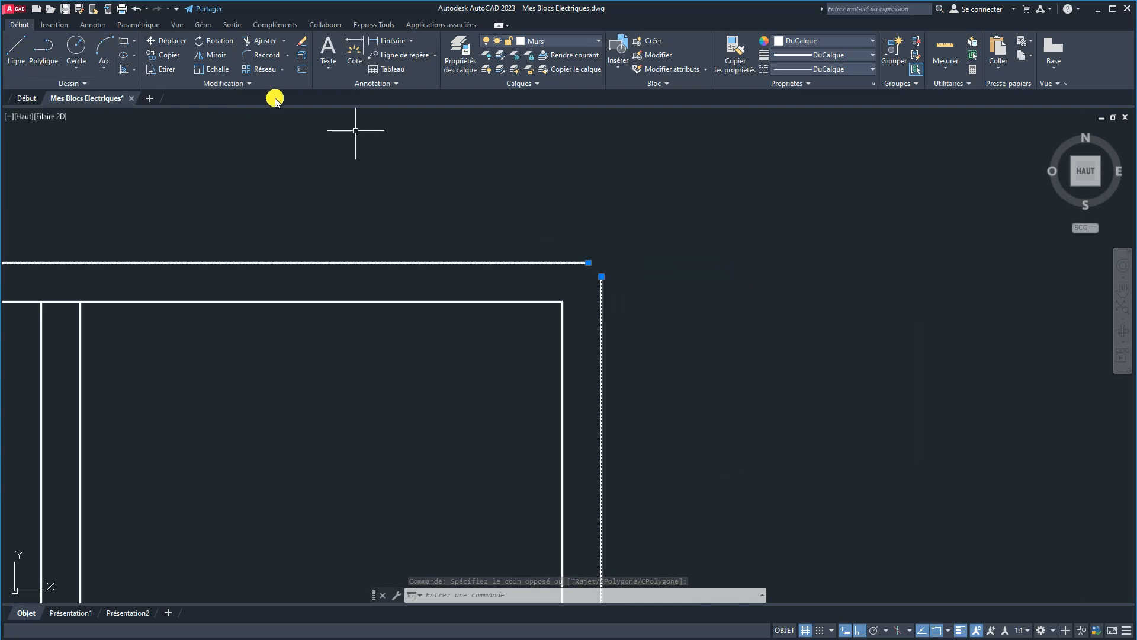
click(342, 137)
key(Escape)
Draw two short perpendicular lines that close the gap at the upper-right outer wall corner.
click(28, 54)
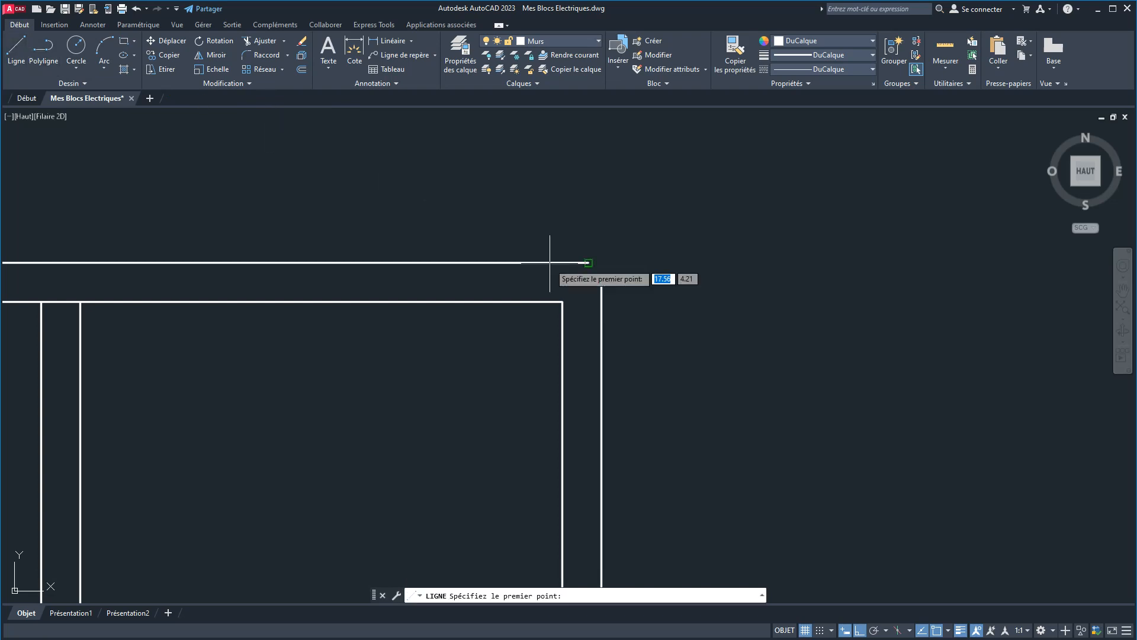
click(601, 274)
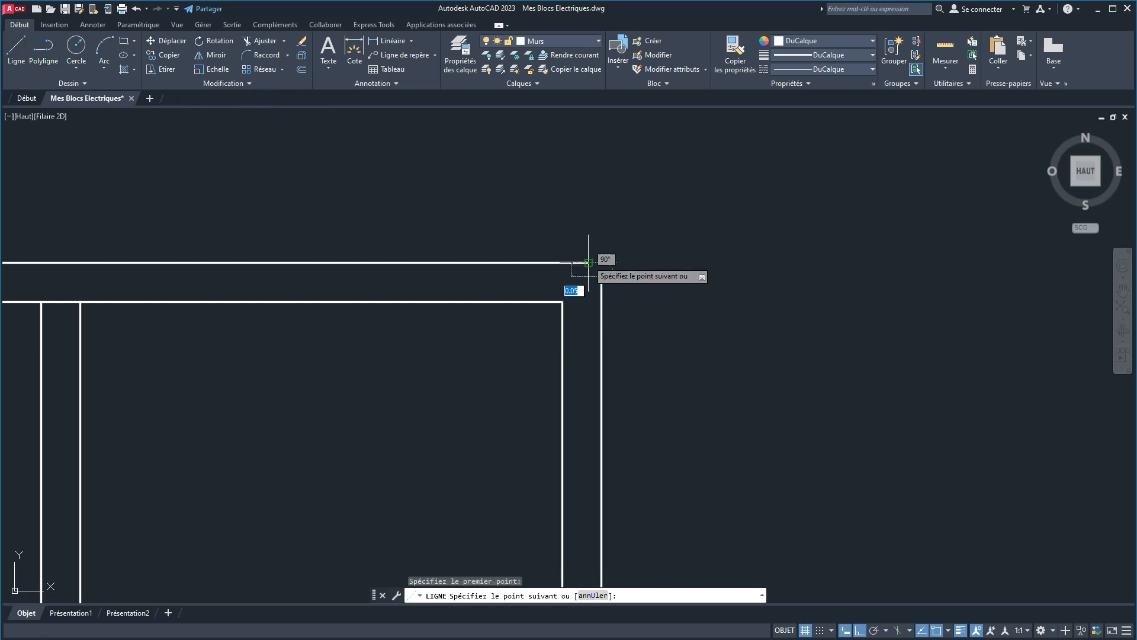
click(601, 263)
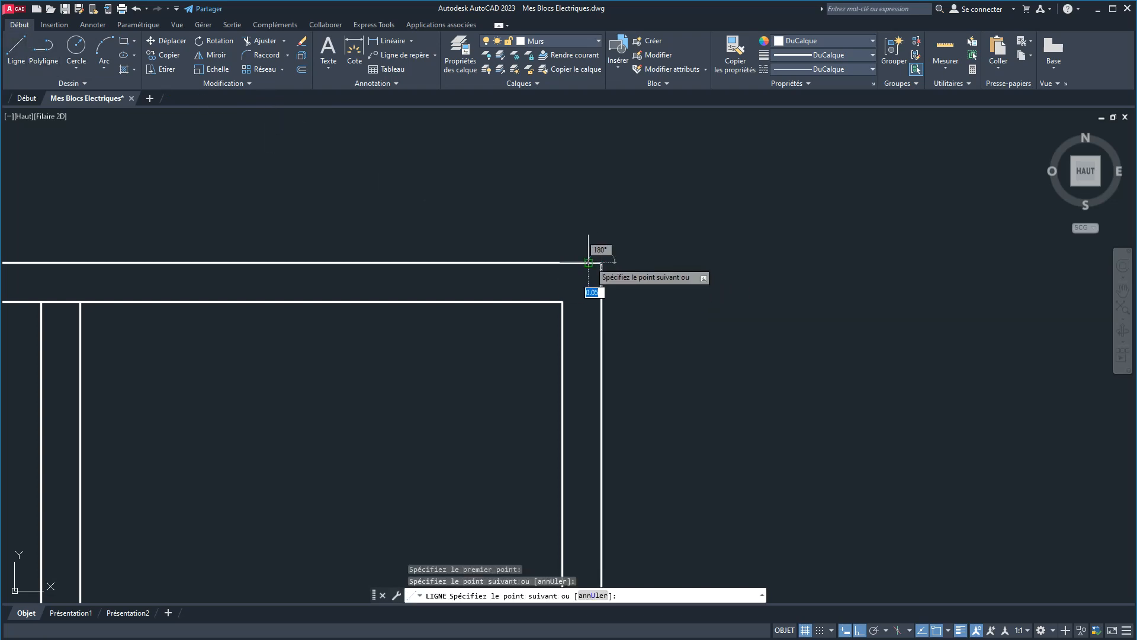
click(589, 262)
right_click(583, 224)
click(604, 227)
Join the inner and outer wall segments meeting at the upper-right corner into polylines.
click(641, 312)
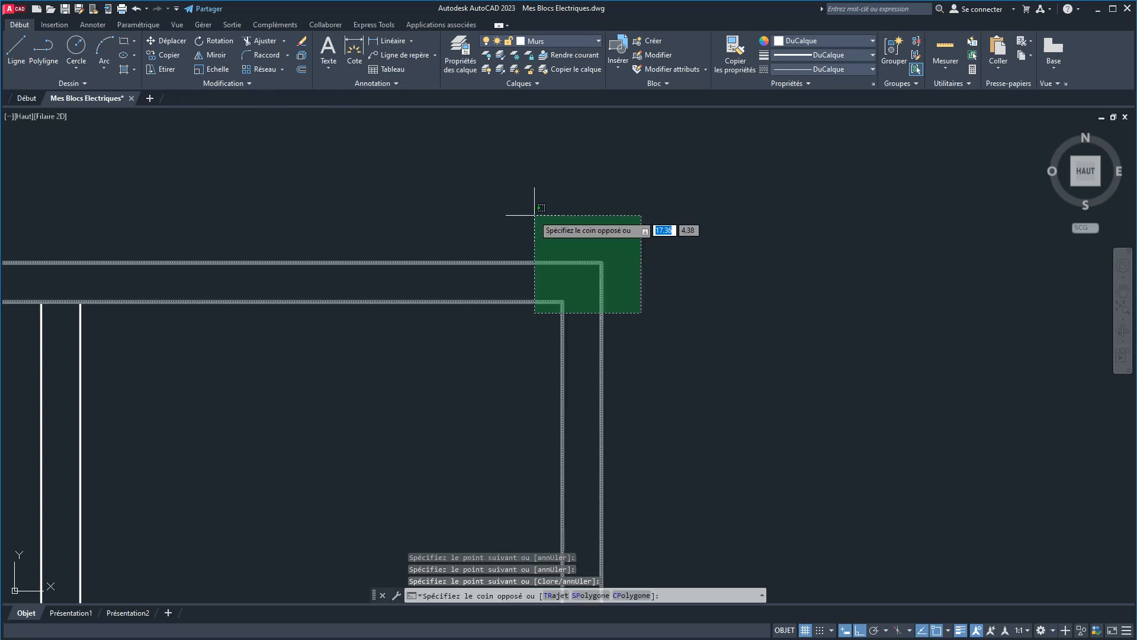
click(534, 225)
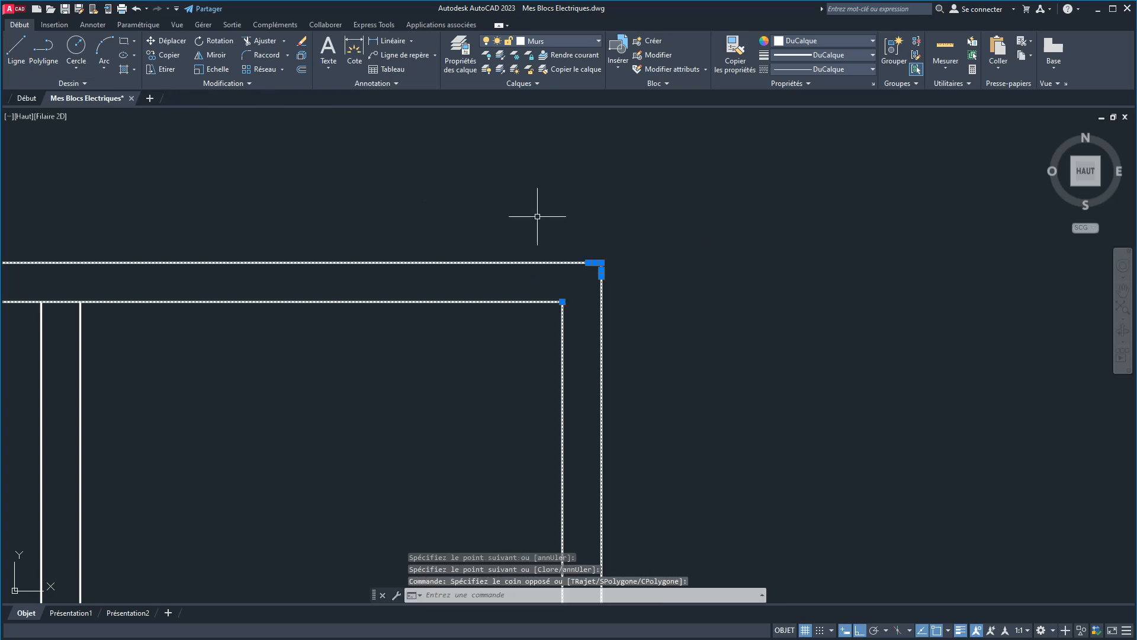
click(254, 87)
click(197, 112)
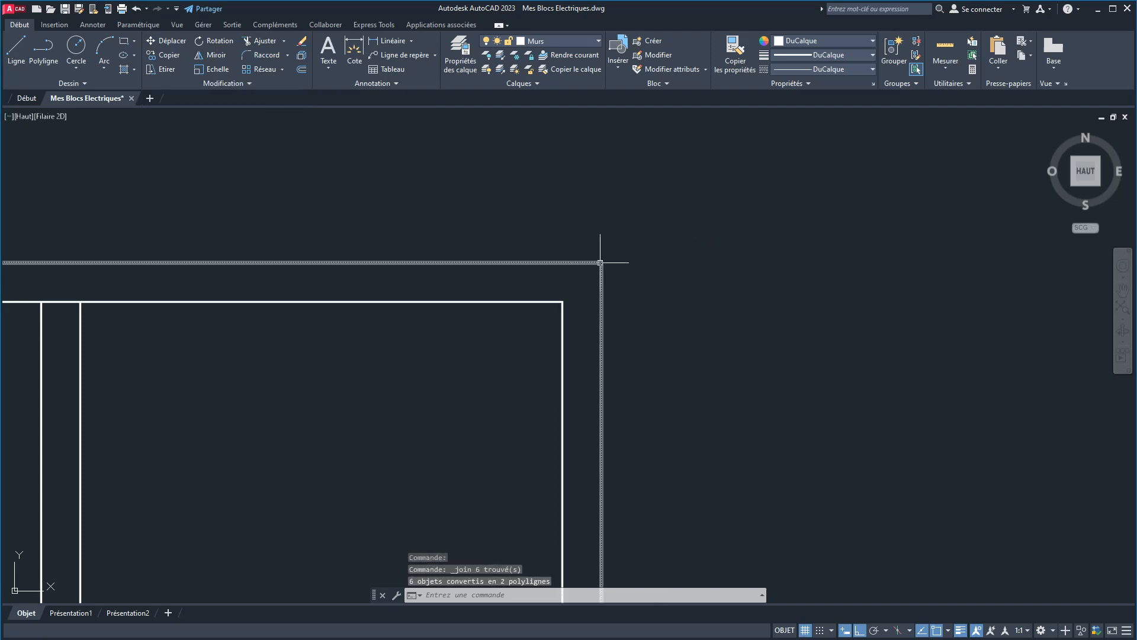
key(Escape)
Extend the inner line of the rightmost wall and both third-partition lines down to the bottom outer wall line.
scroll(675, 295, down, 3)
middle_drag(666, 294, 658, 198)
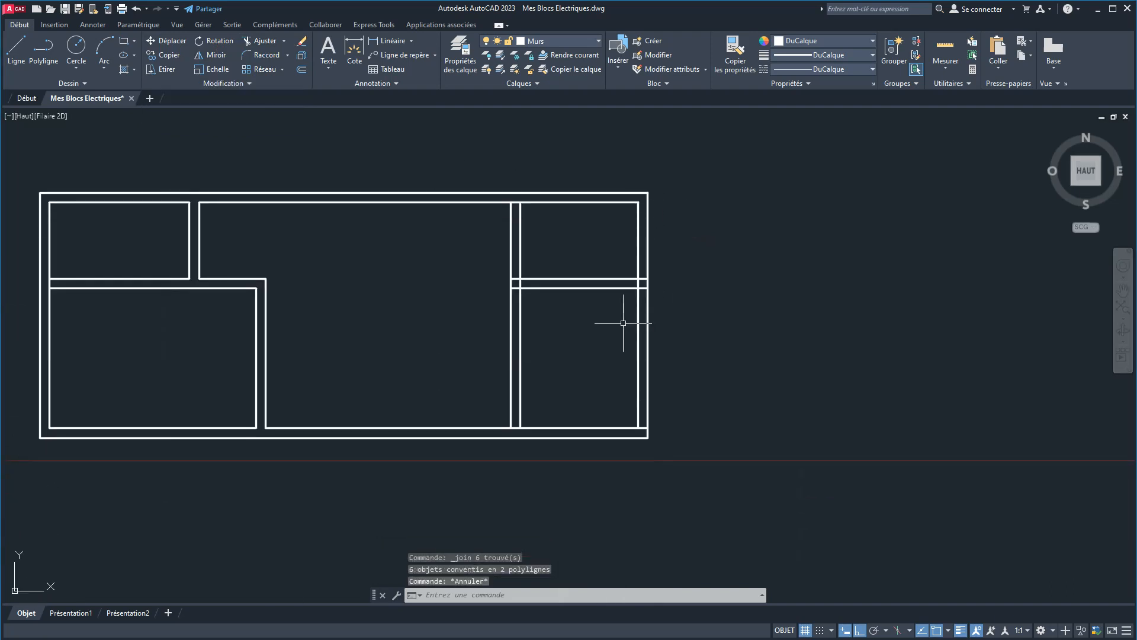
middle_drag(656, 416, 655, 361)
scroll(648, 380, up, 2)
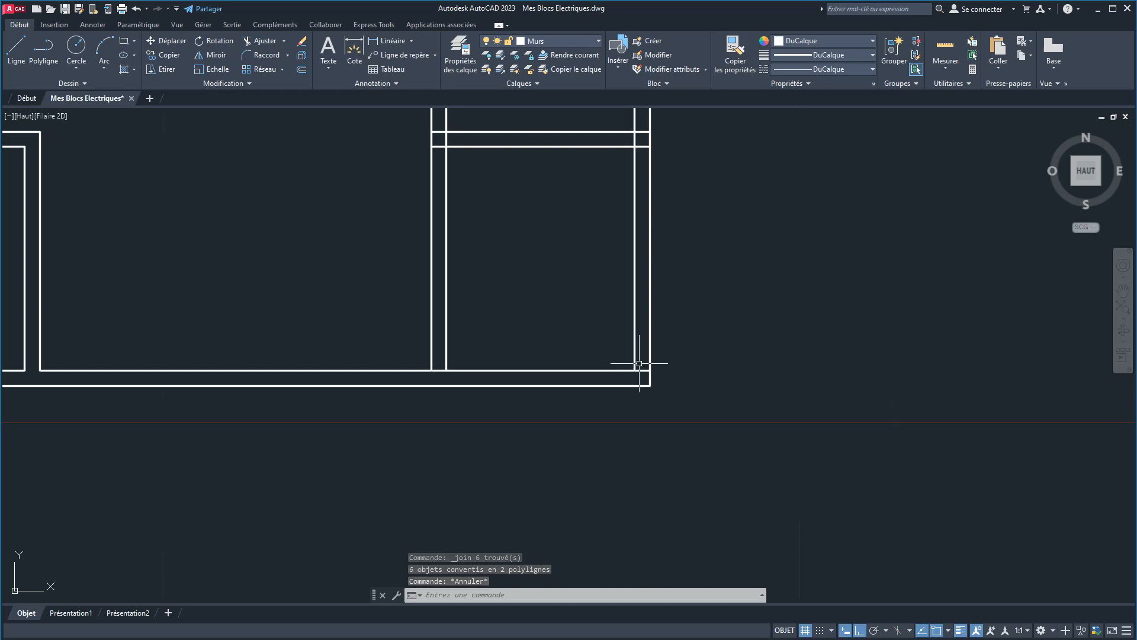
click(284, 41)
click(270, 83)
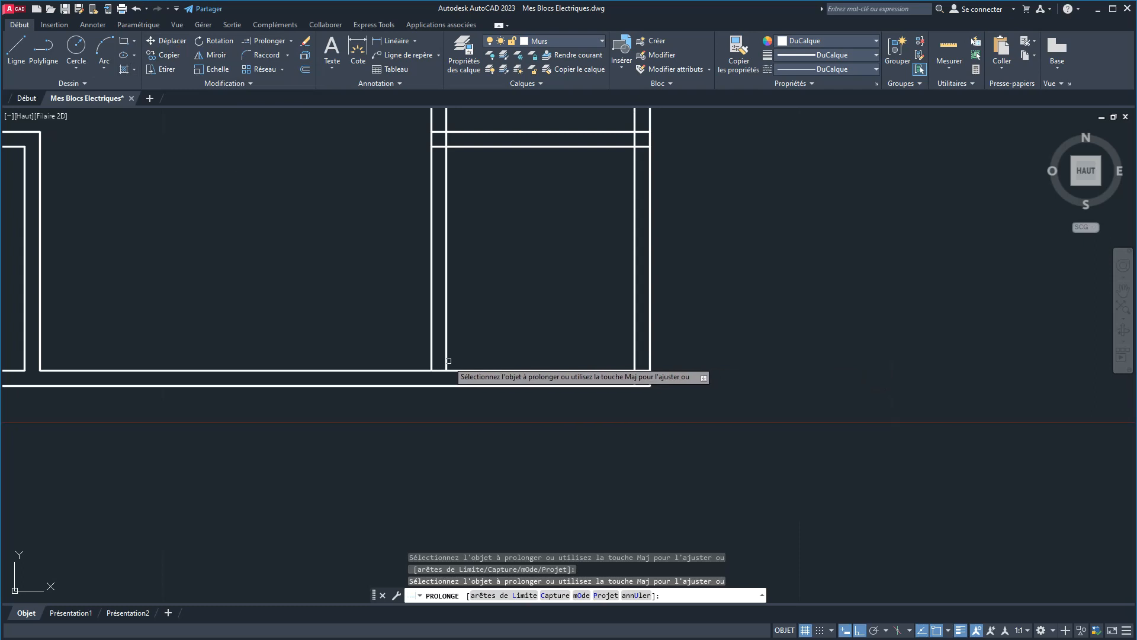
right_click(481, 334)
click(504, 340)
middle_drag(673, 245, 649, 325)
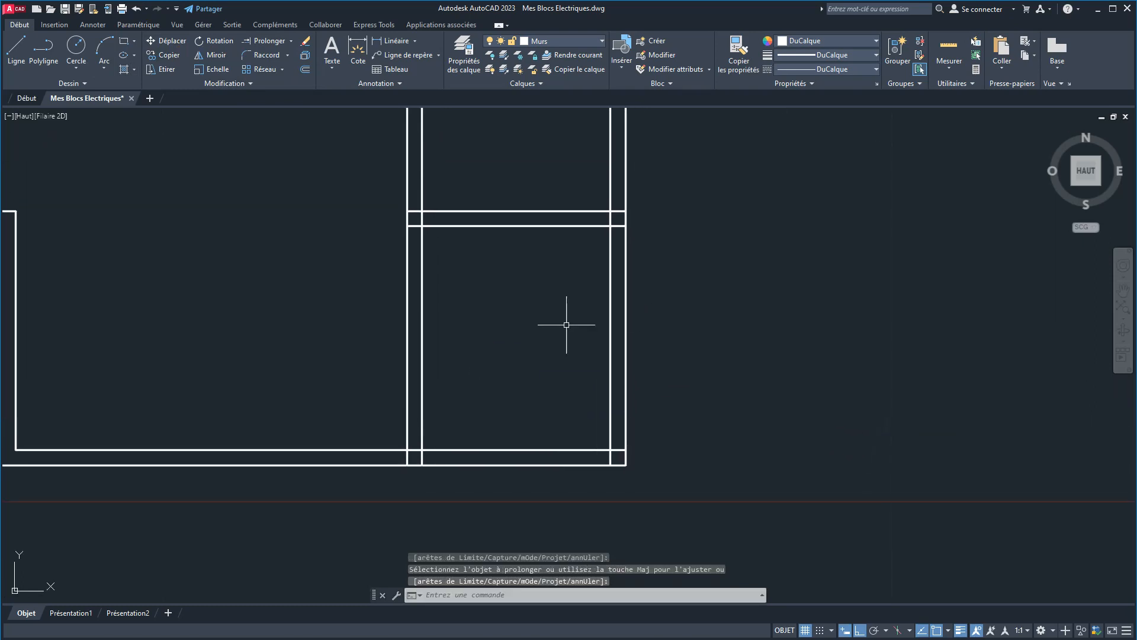
Trim away both rightmost wall lines below the upper-right room, including the inner line's stub inside that room's lower wall.
click(291, 42)
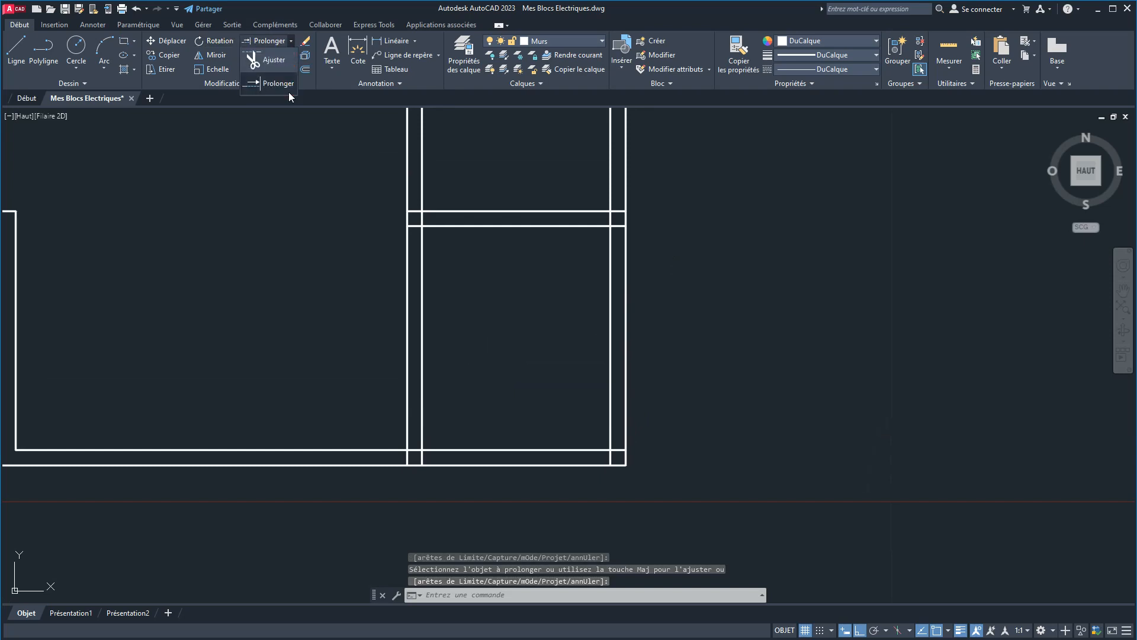
click(273, 67)
drag(662, 318, 579, 320)
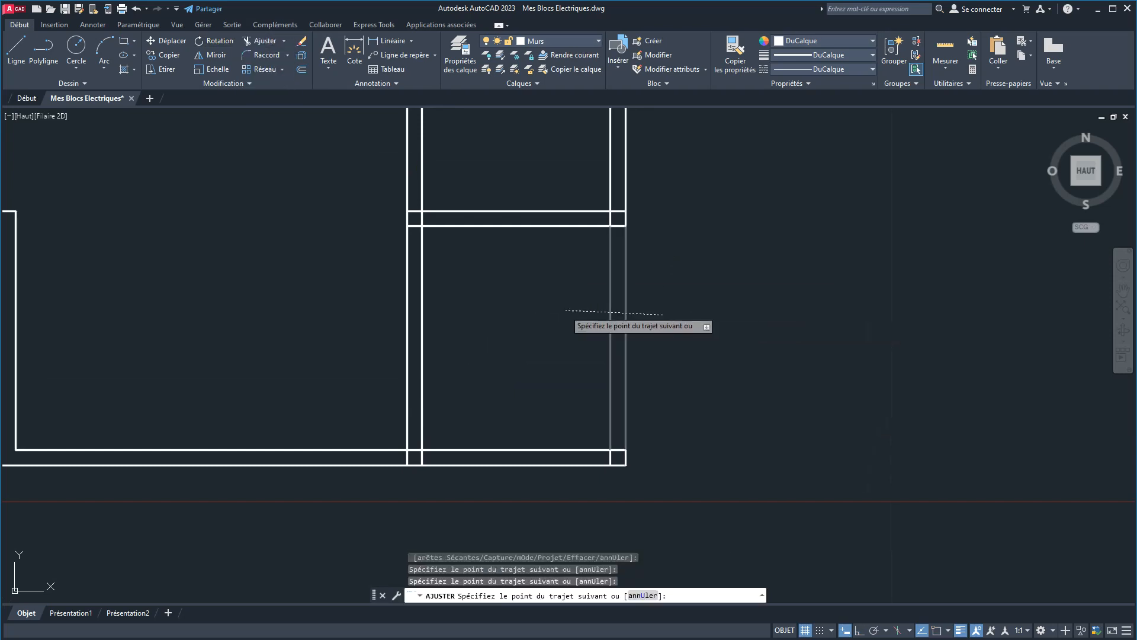
click(611, 218)
Trim the short pieces where the upper-right room's lower wall meets the third partition.
click(421, 218)
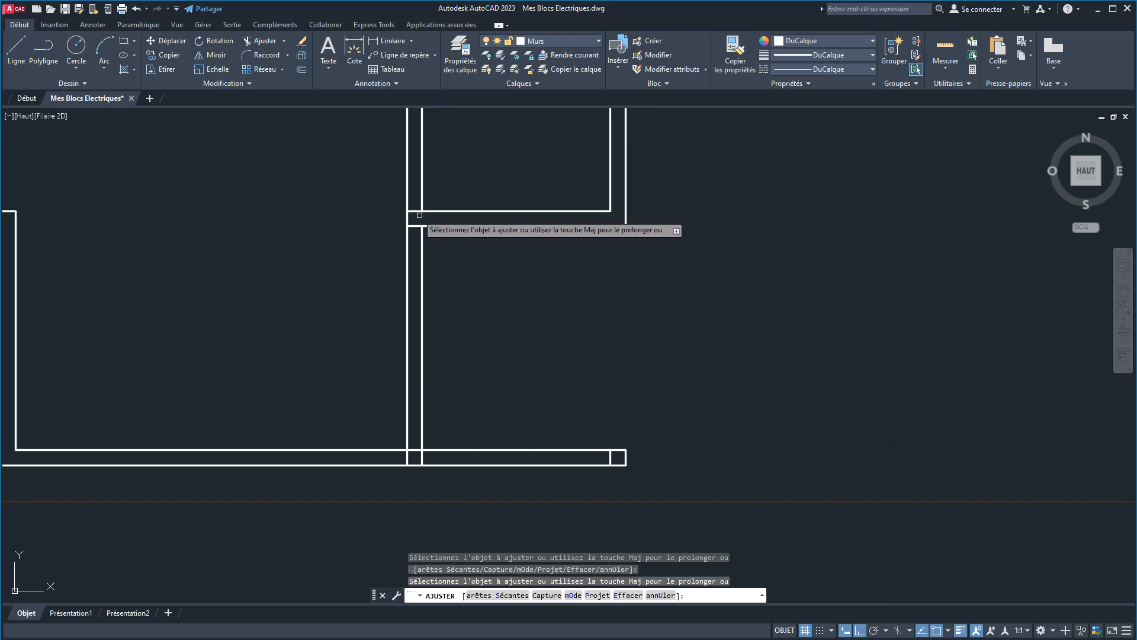
click(416, 211)
click(414, 226)
Trim the top inner wall line between the third partition's lines and the extra vertical piece inside the bottom wall's right end.
scroll(525, 291, down, 2)
middle_drag(527, 293, 645, 312)
scroll(578, 204, up, 2)
click(568, 171)
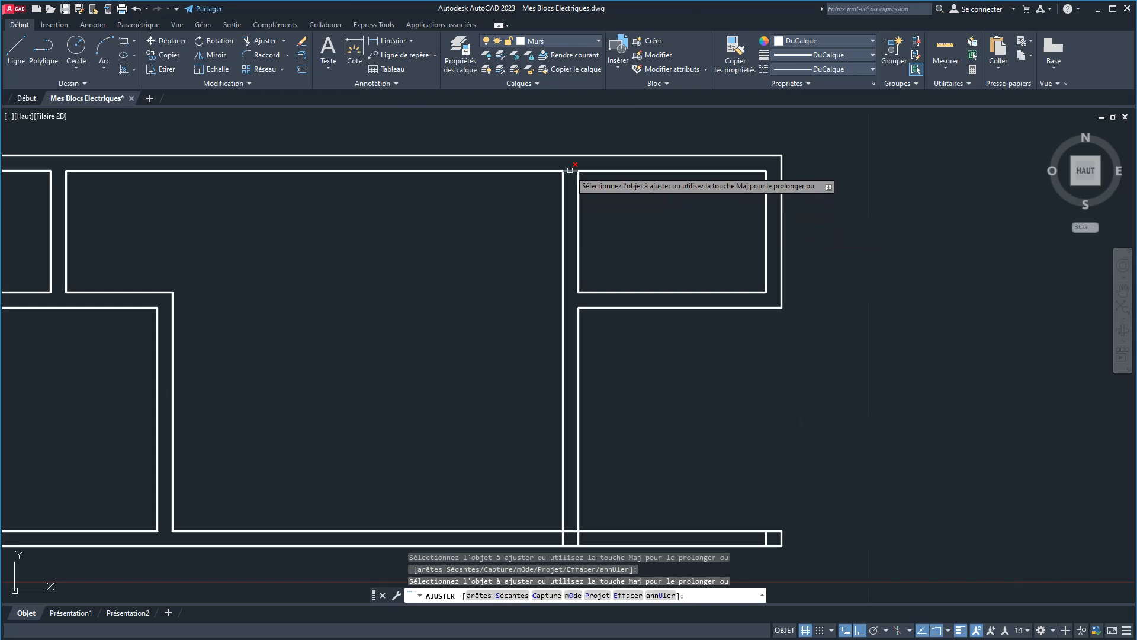
click(769, 537)
Trim the overlapping line pieces where the third partition meets the bottom wall, and finish trimming.
middle_drag(621, 535, 662, 446)
scroll(641, 456, up, 2)
click(634, 442)
key(Return)
click(596, 434)
scroll(526, 363, down, 2)
mouse_move(525, 363)
middle_down()
mouse_move(728, 436)
mouse_move(719, 464)
mouse_move(772, 467)
middle_up()
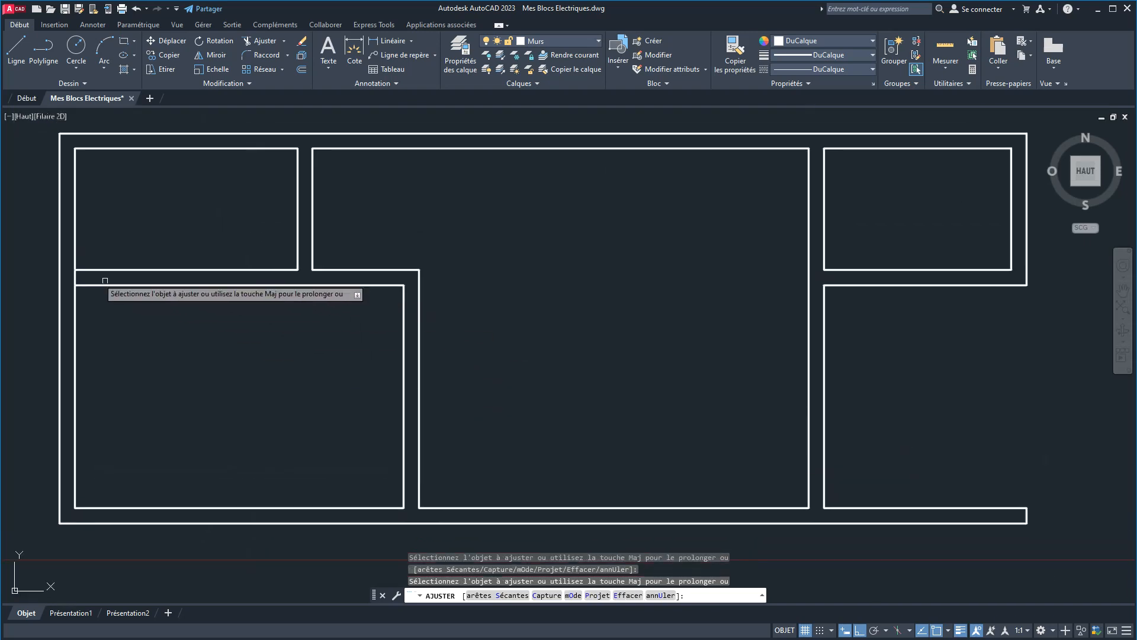
right_click(487, 248)
click(500, 255)
scroll(478, 293, down, 2)
mouse_move(478, 292)
middle_down()
mouse_move(457, 311)
mouse_move(490, 300)
middle_up()
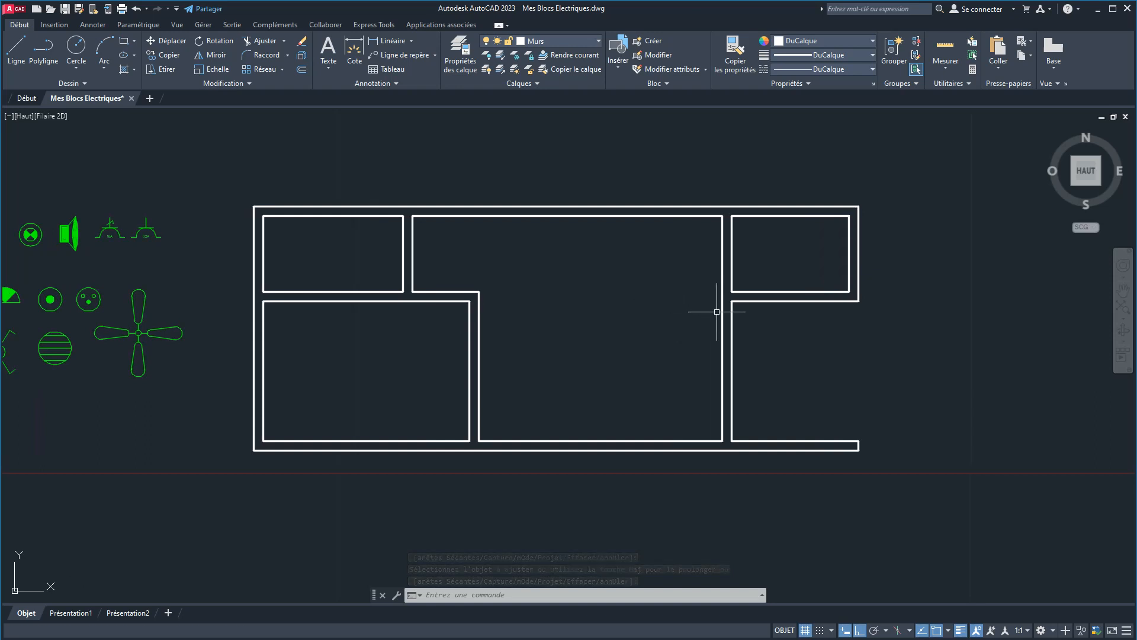
mouse_move(609, 317)
middle_down()
mouse_move(558, 300)
mouse_move(736, 310)
mouse_move(683, 310)
middle_up()
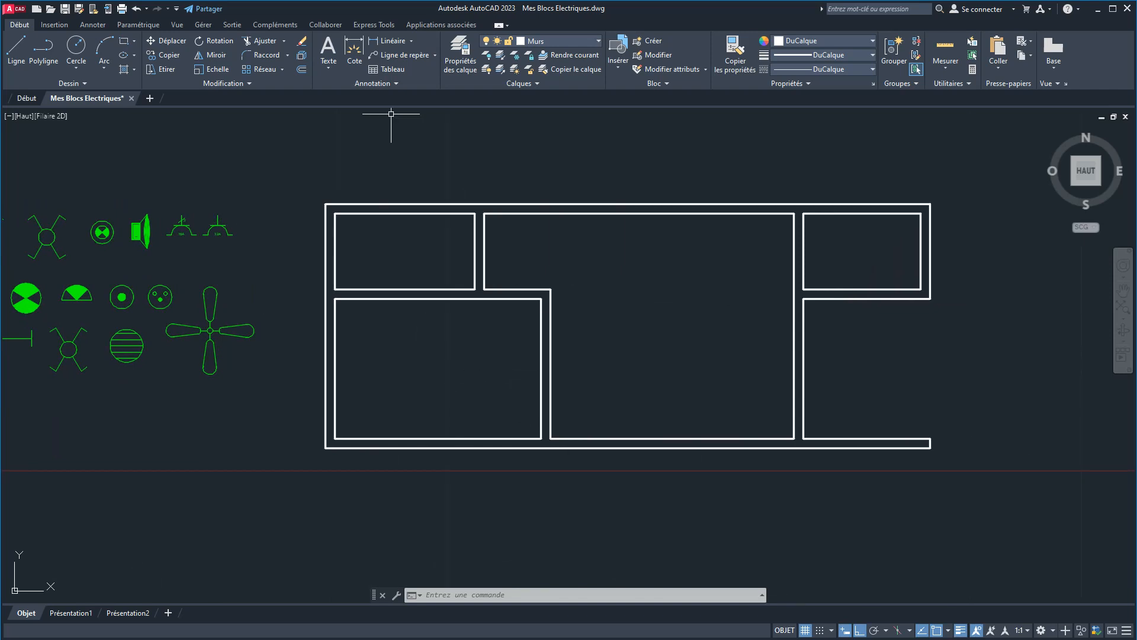
Create a new layer named Textes and set its colour to index 8.
click(456, 60)
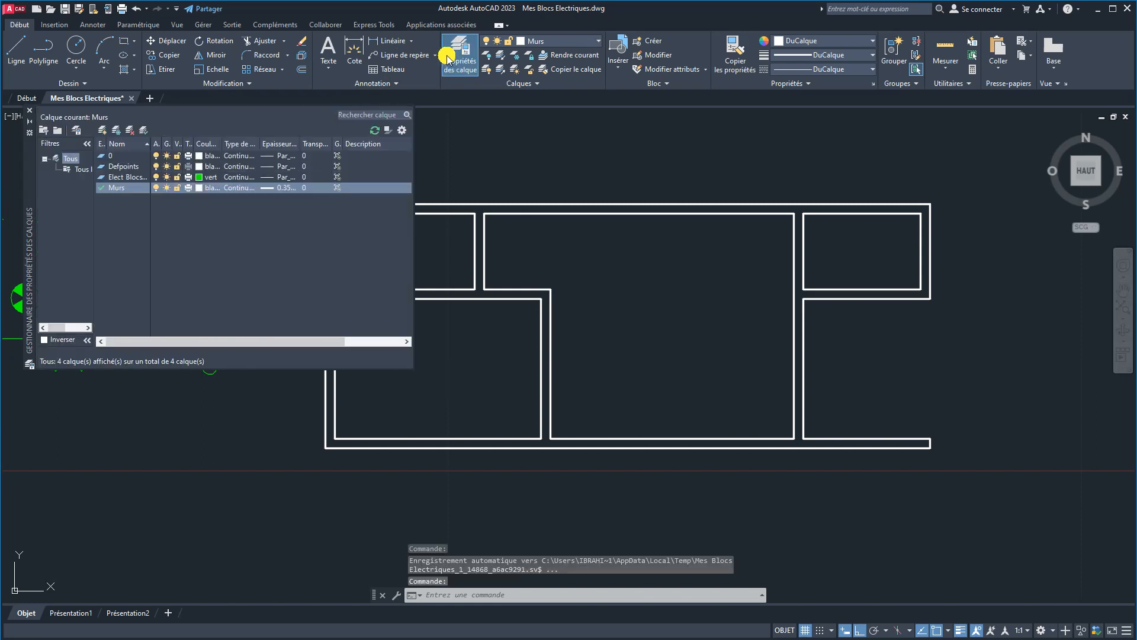
click(103, 131)
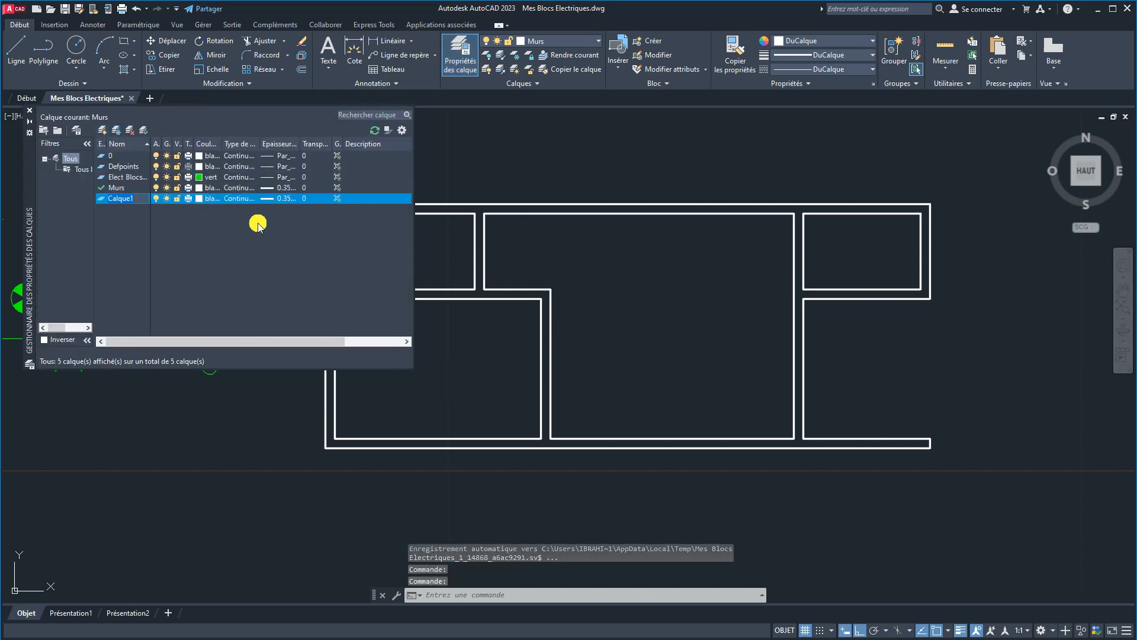
text(Textes)
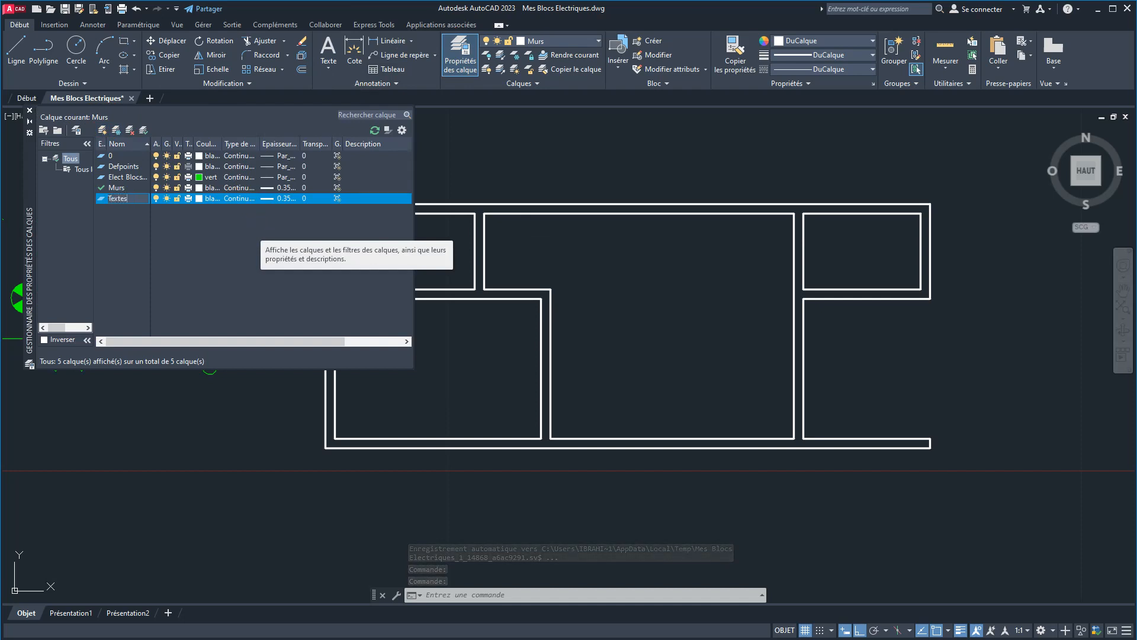
click(212, 196)
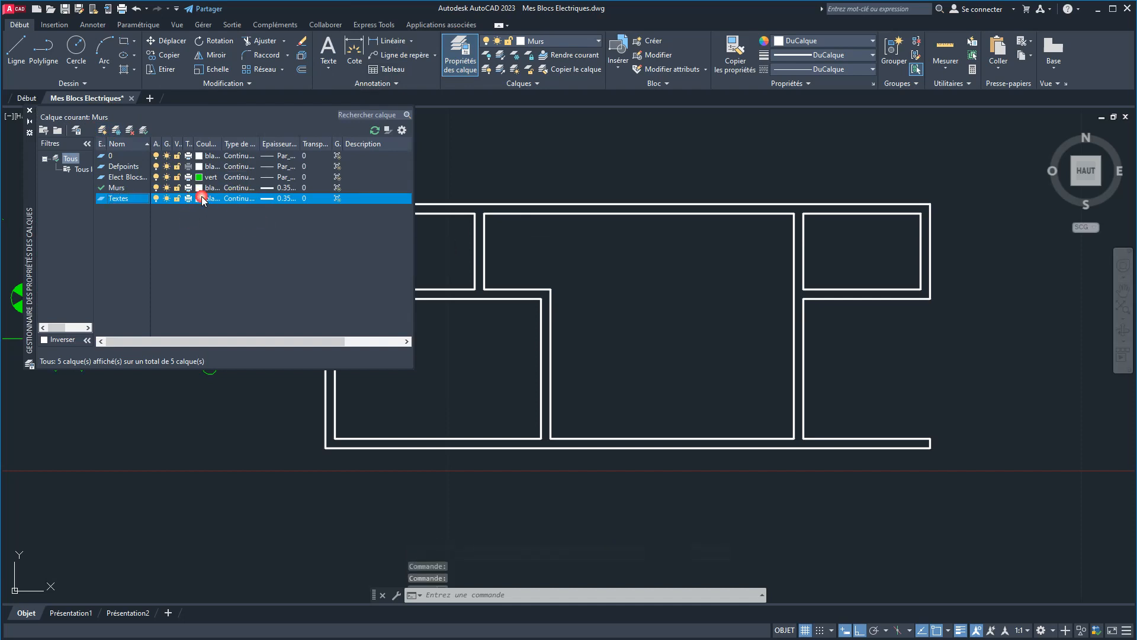
click(98, 389)
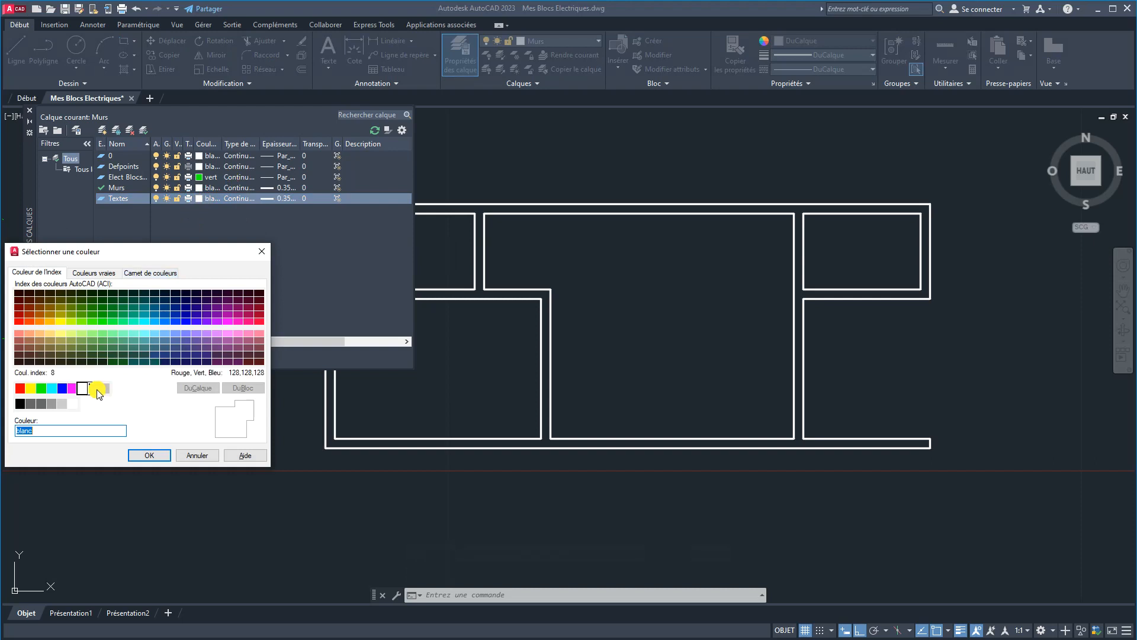
click(148, 456)
Set the Textes layer's lineweight to Par_défaut and close the layer manager.
click(248, 174)
click(266, 199)
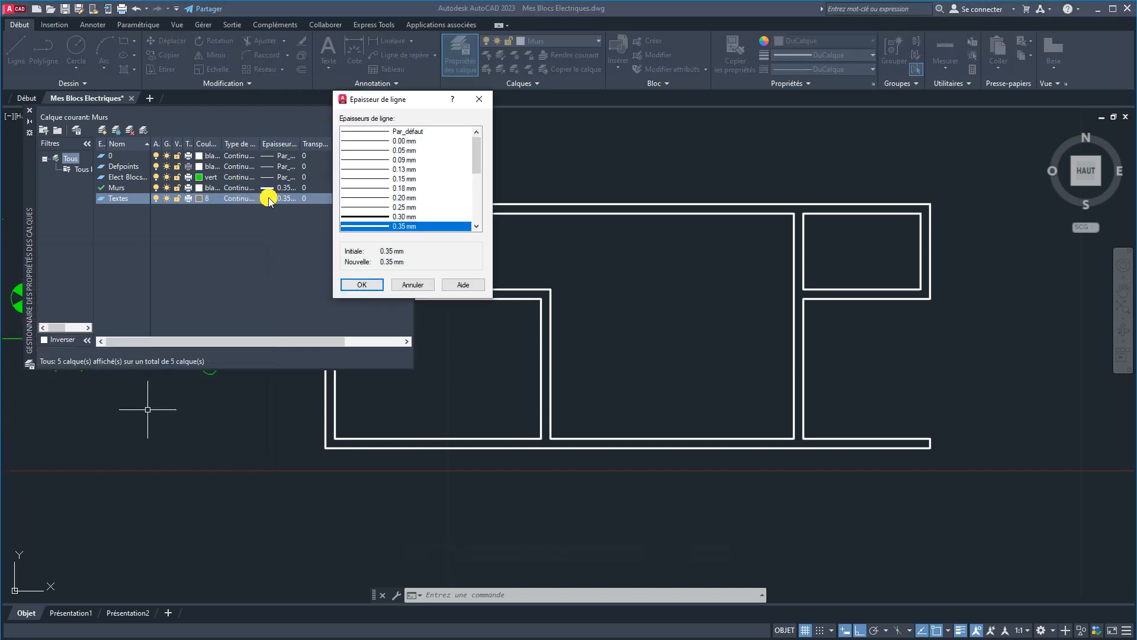
click(399, 131)
click(374, 285)
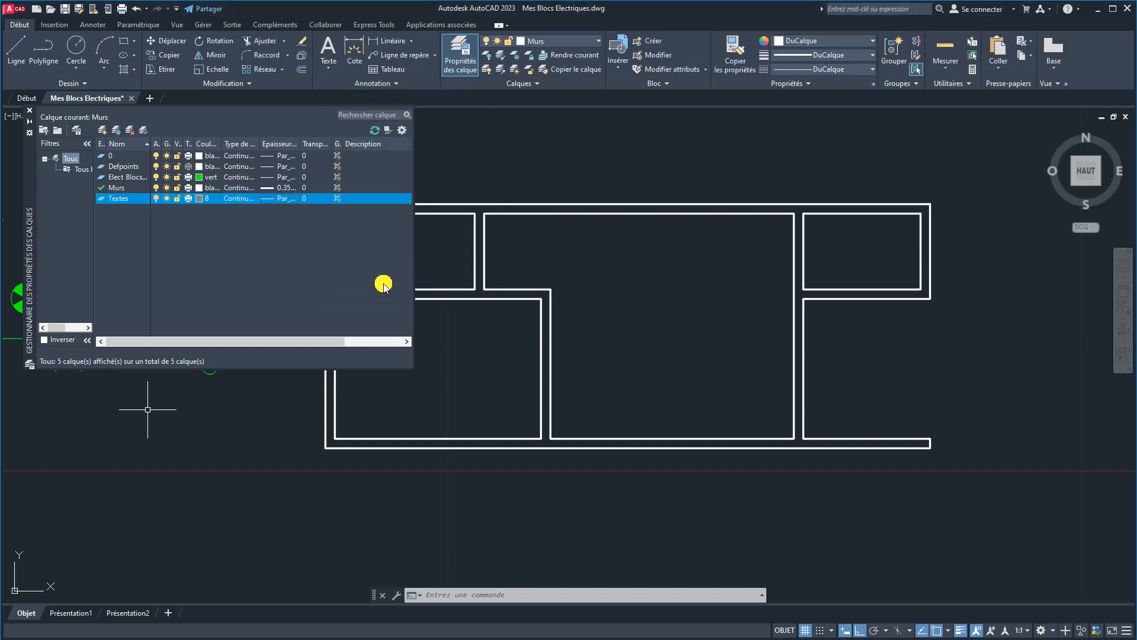
click(28, 113)
Make Textes the current layer and add the multiline text "Chambre" in the lower-left room.
click(571, 41)
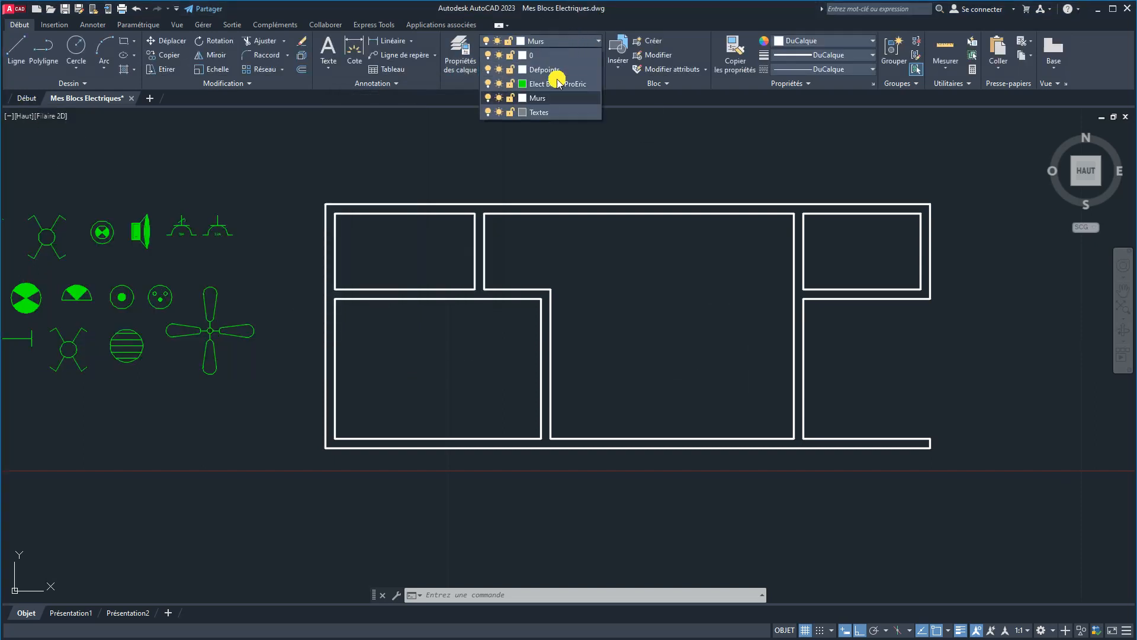
click(539, 112)
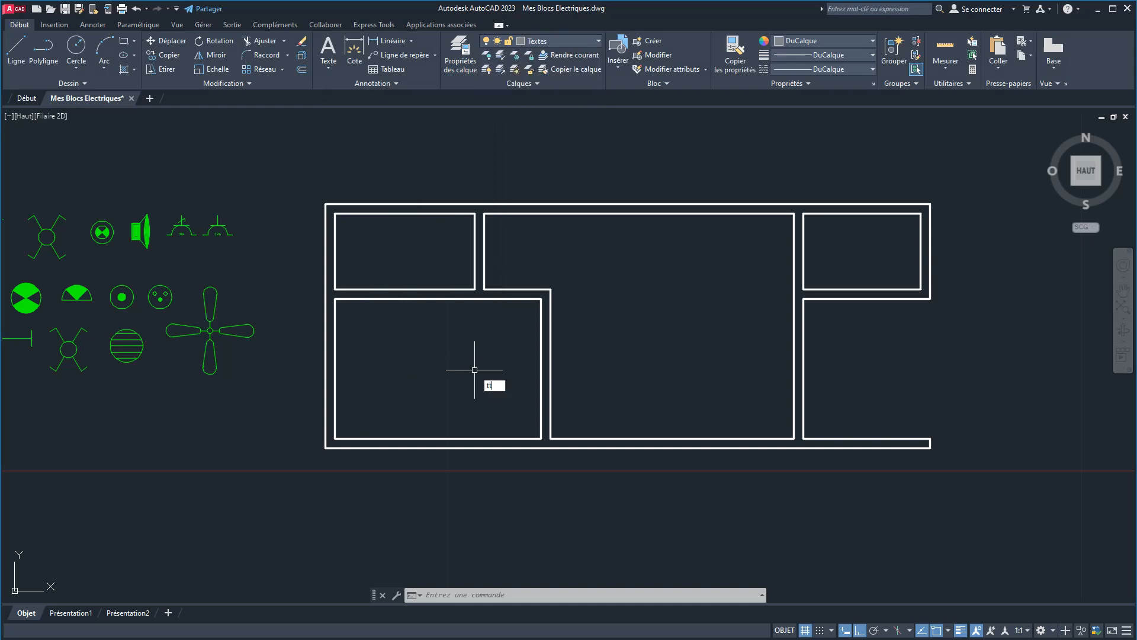
text(tt)
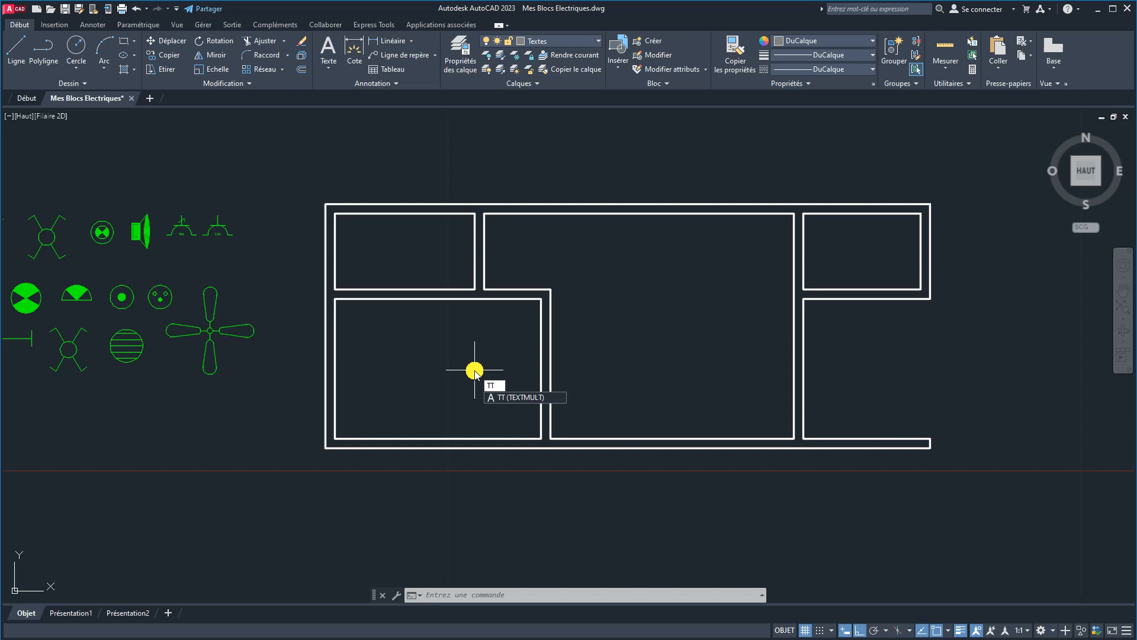
key(Return)
click(377, 337)
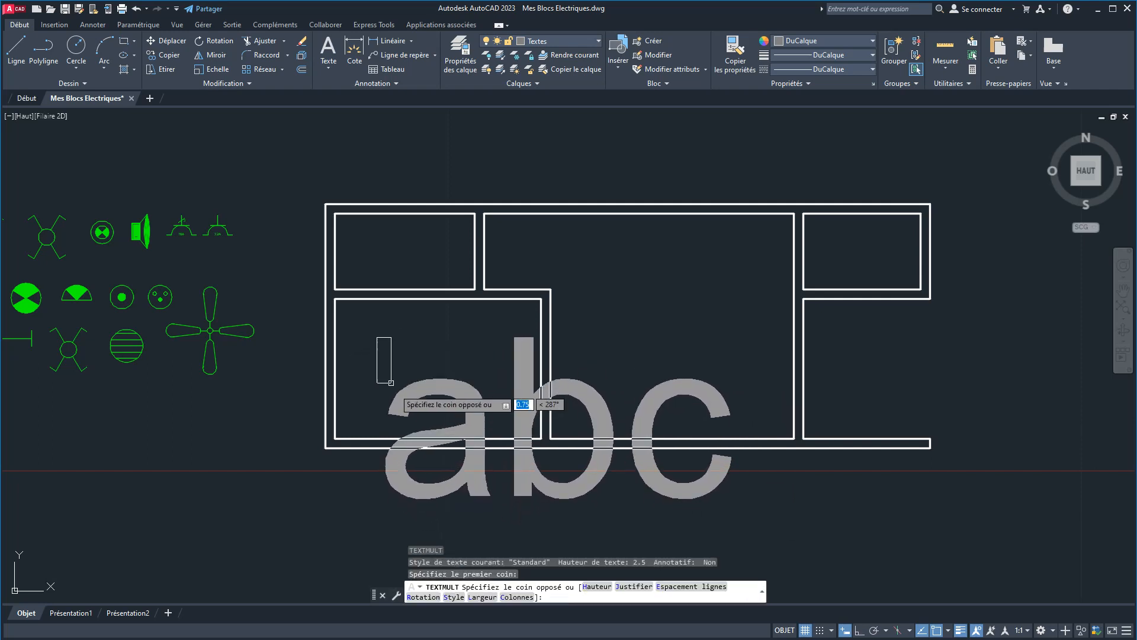
click(518, 369)
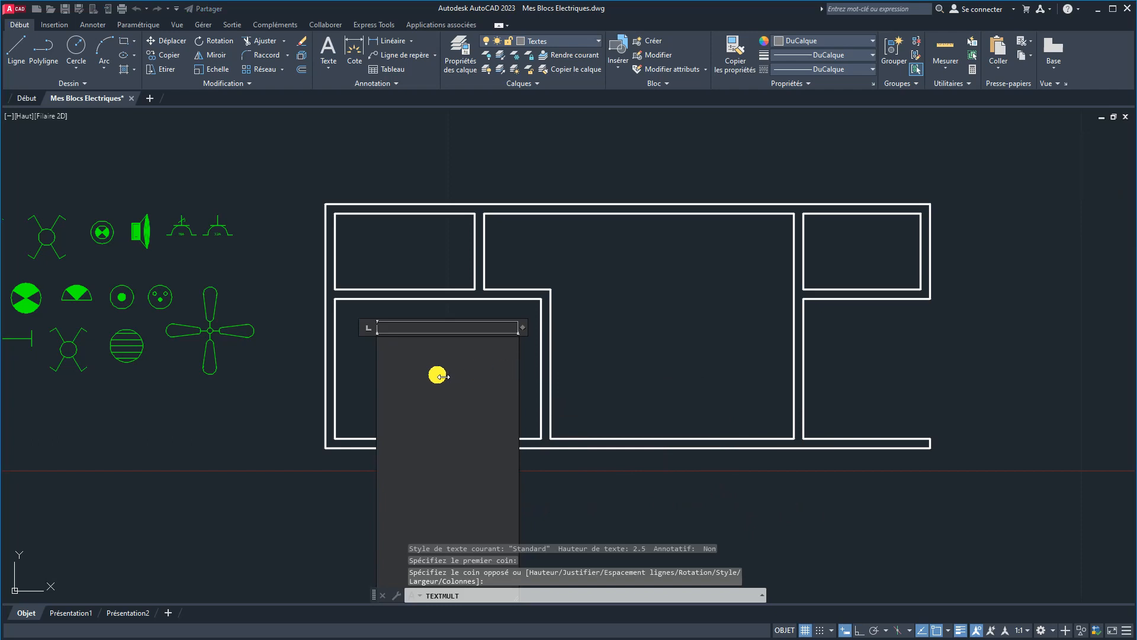
text(C)
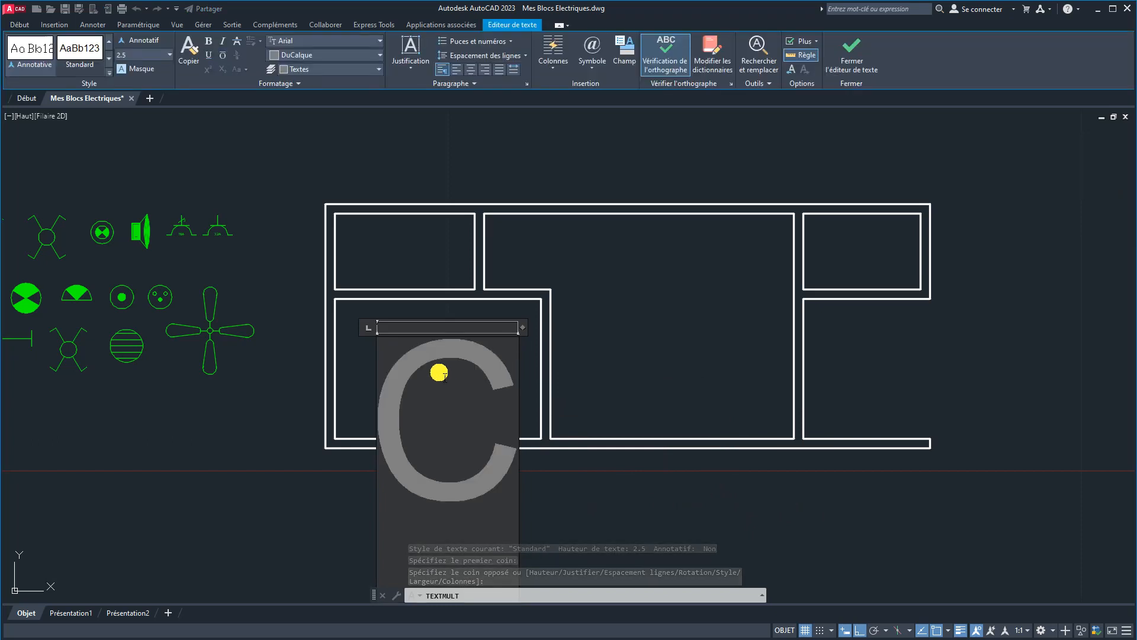
text(ham)
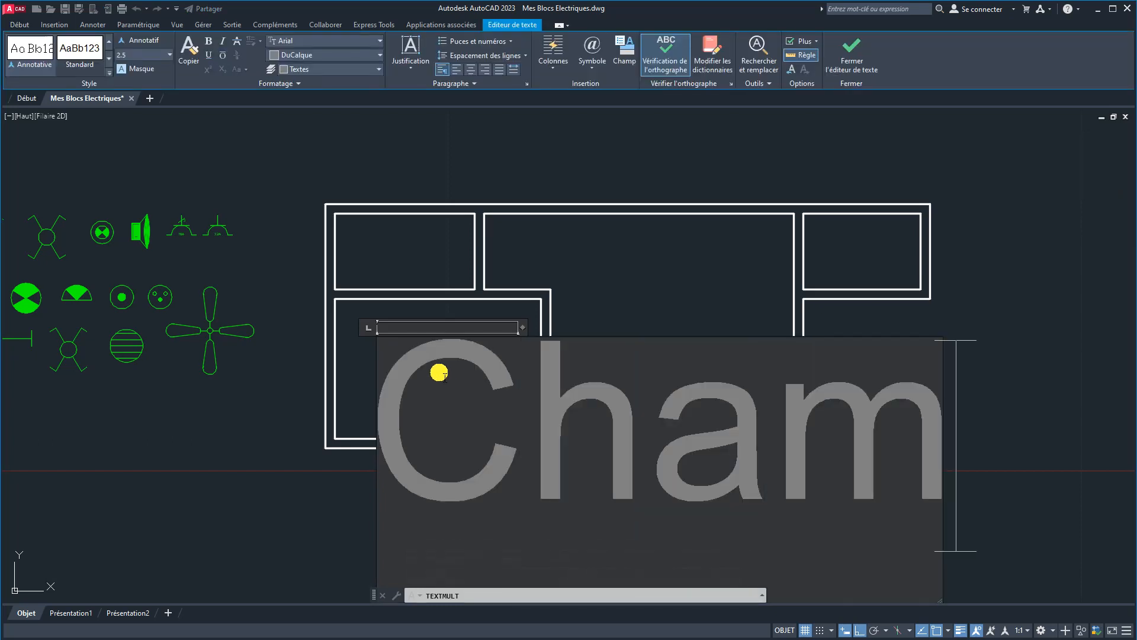
text(bre)
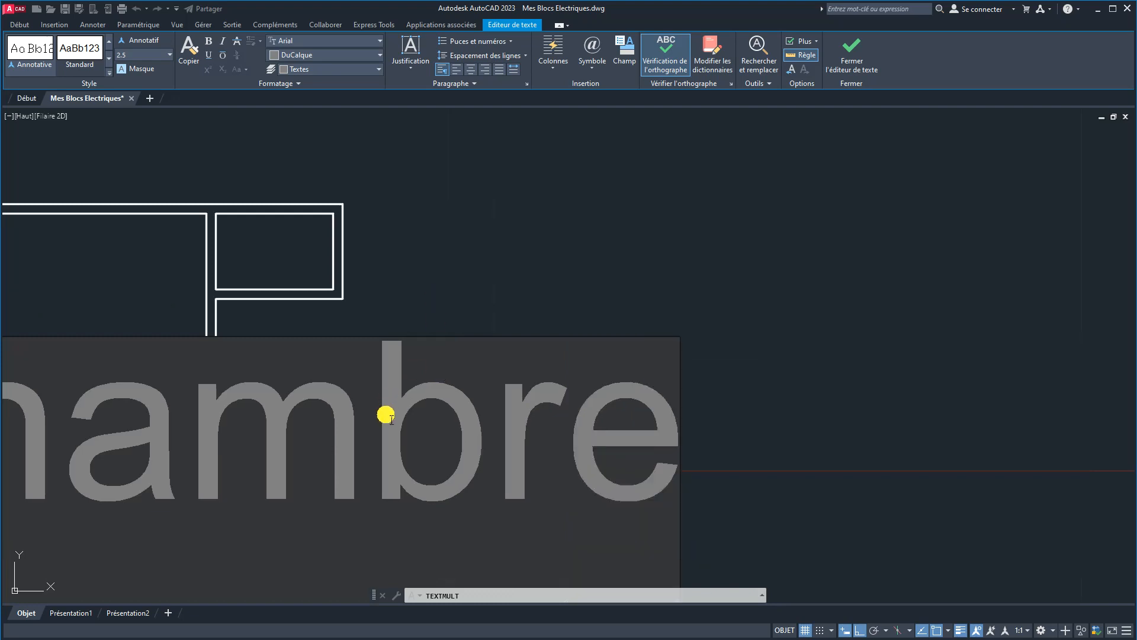
Set the height of the whole Chambre text to 0.2.
key(ctrl+a)
scroll(367, 417, down, 3)
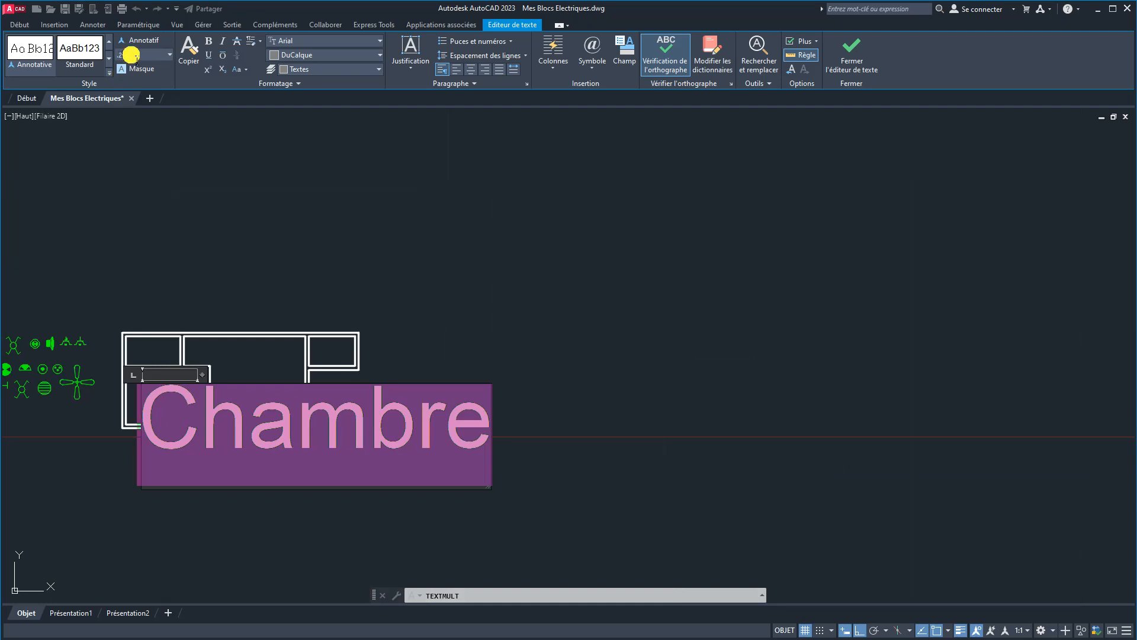
key(Return)
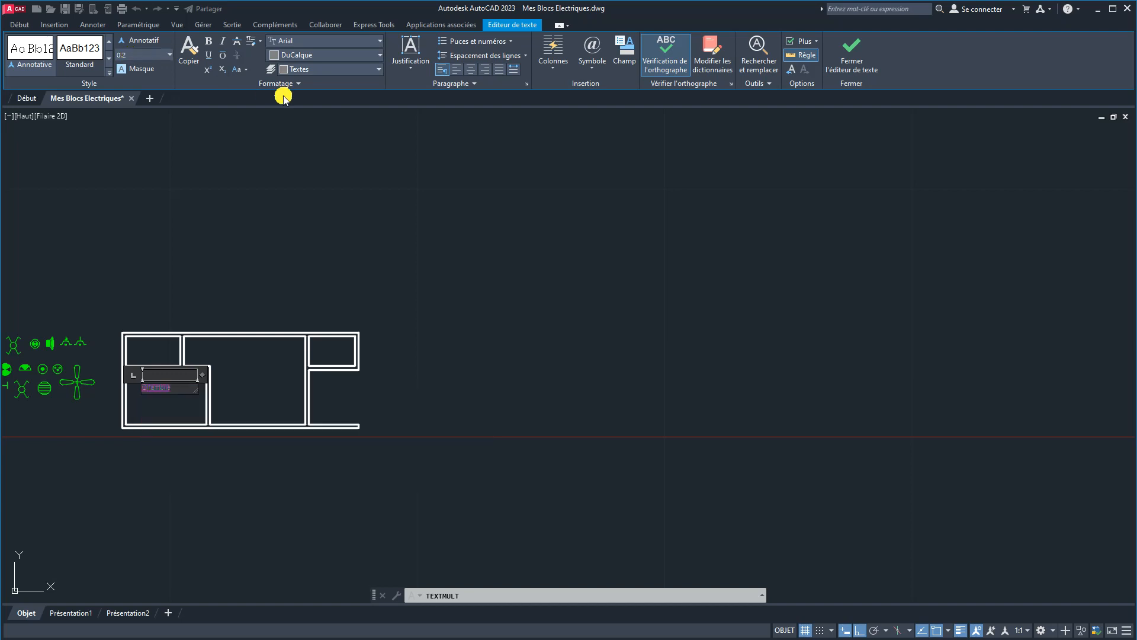
Change the Chambre text's font to simplex, centre it in its box and finish editing.
click(301, 41)
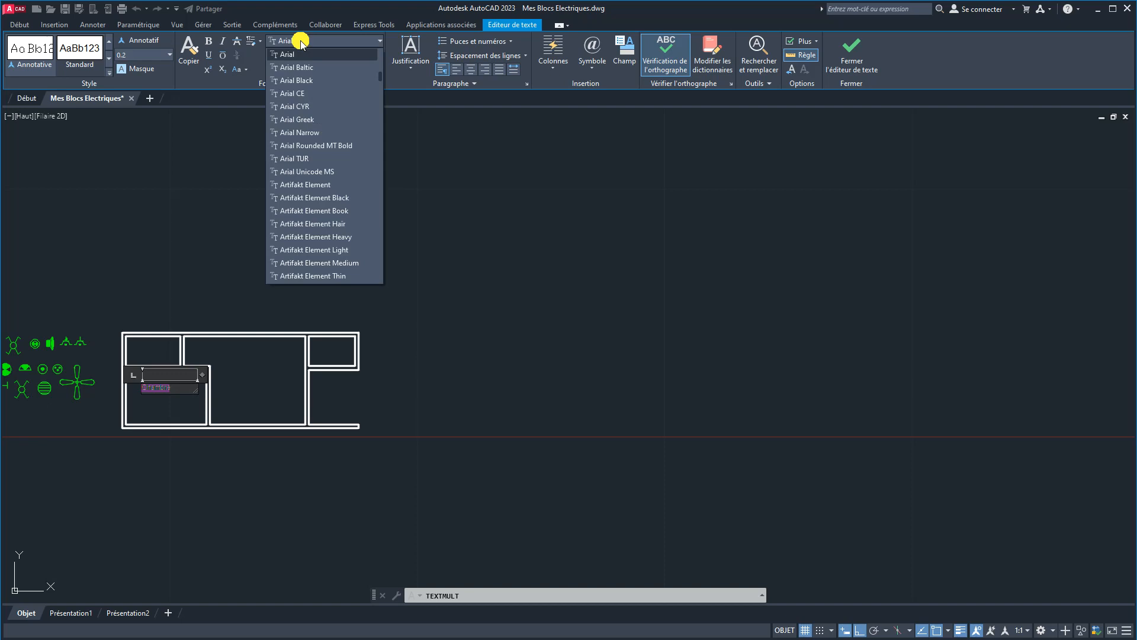
scroll(301, 77, down, 10)
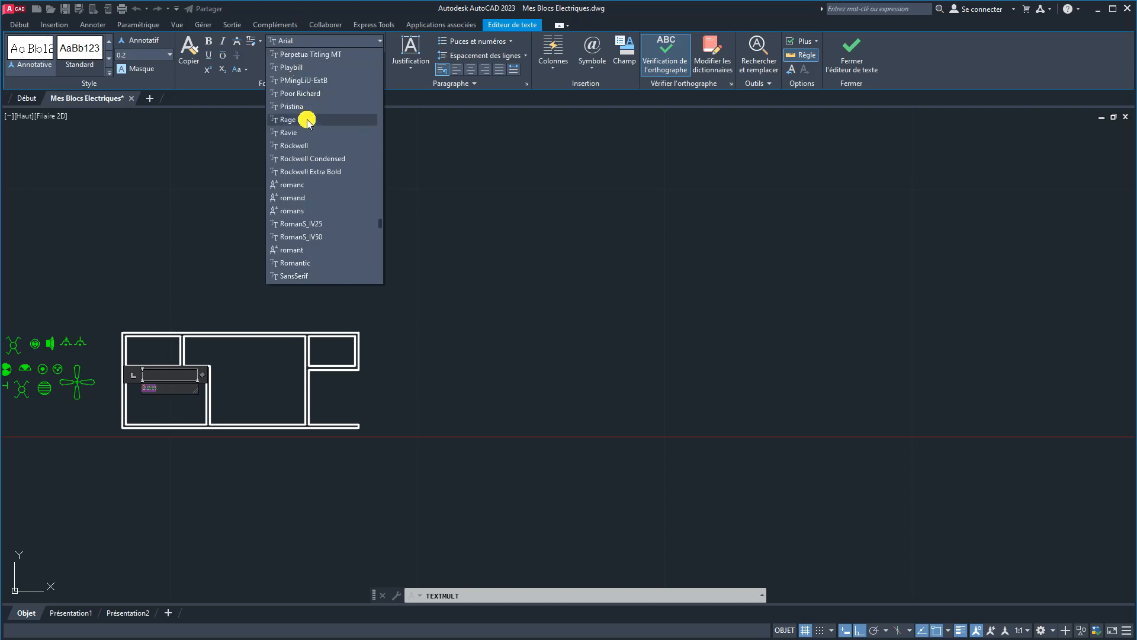
scroll(308, 171, down, 6)
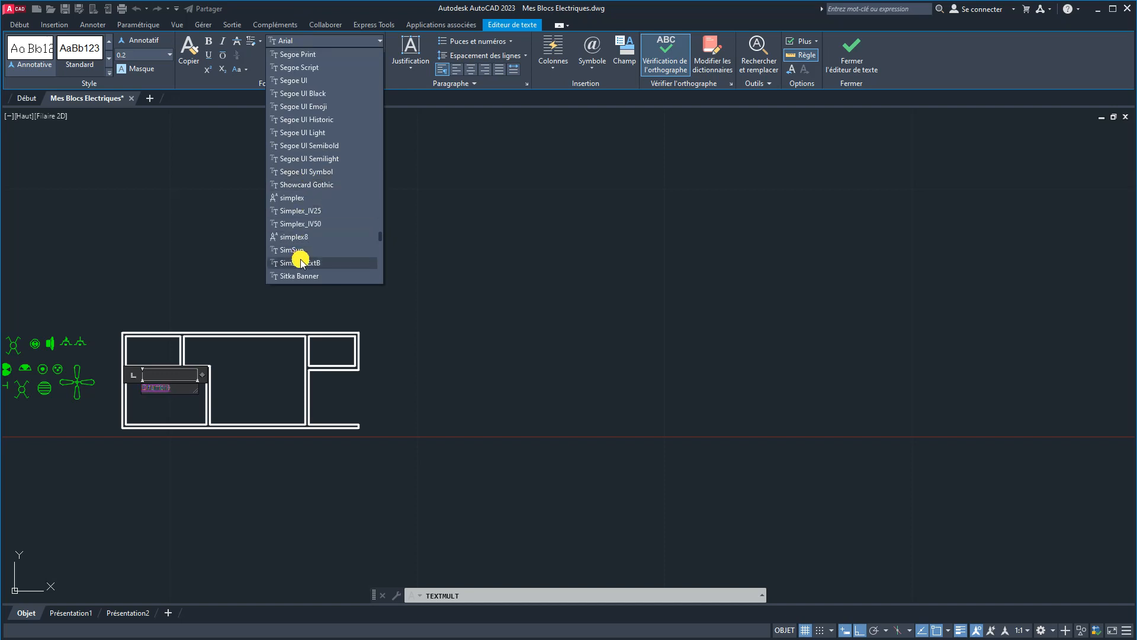
click(299, 198)
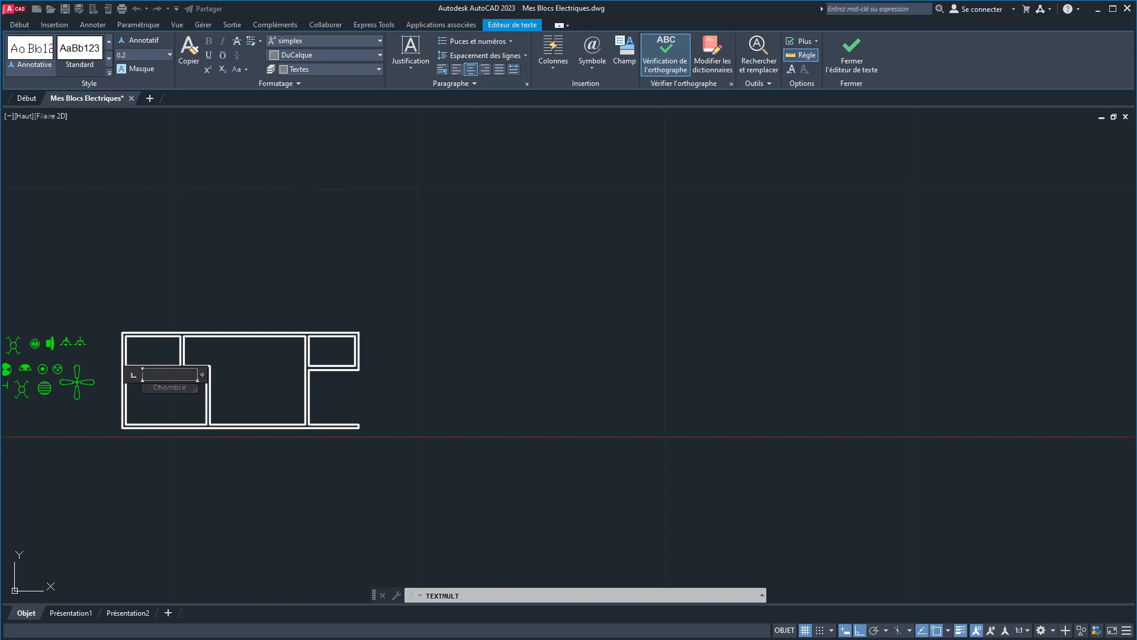
click(435, 250)
Move the Chambre text lower in its room and narrow its text box to fit closer around the word.
scroll(186, 386, up, 4)
middle_drag(185, 386, 431, 374)
scroll(388, 388, up, 4)
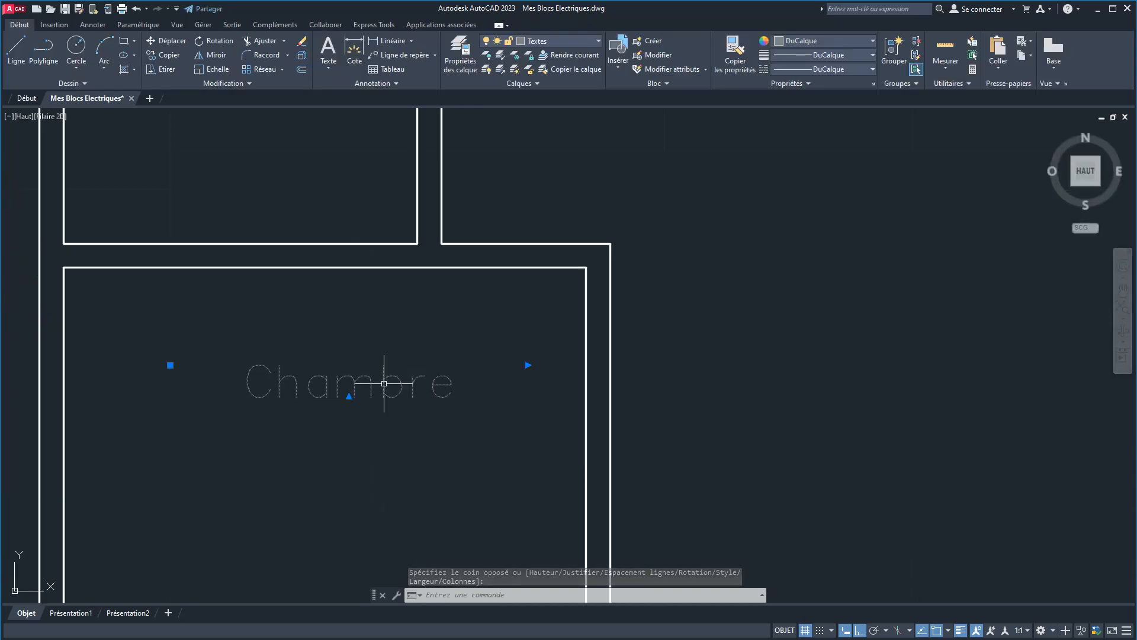
click(381, 383)
click(170, 365)
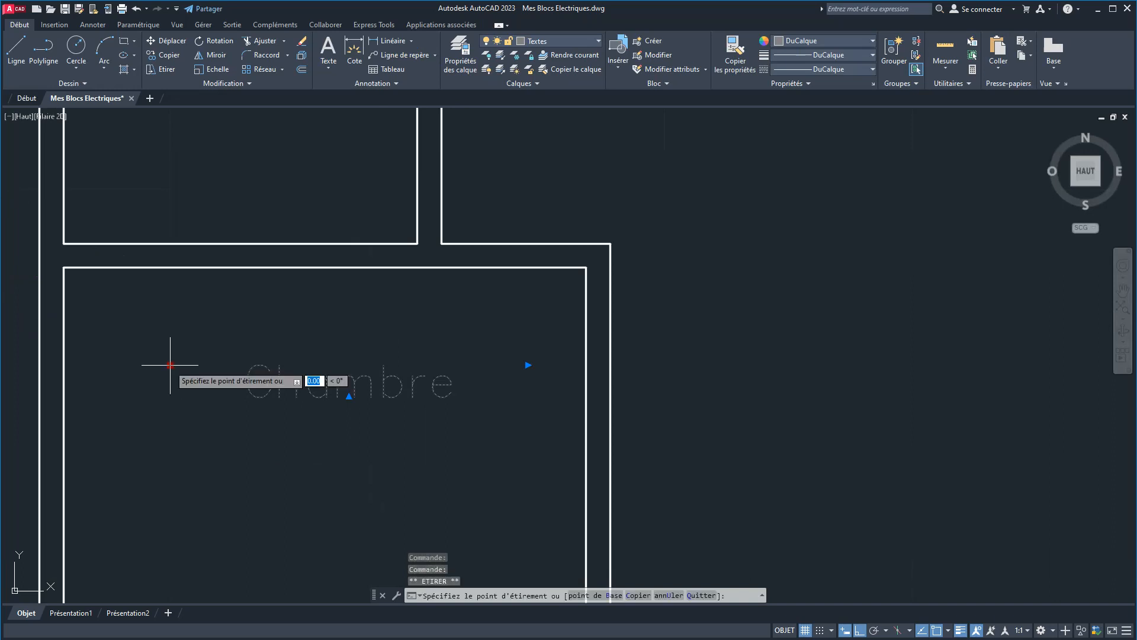
click(160, 439)
click(527, 440)
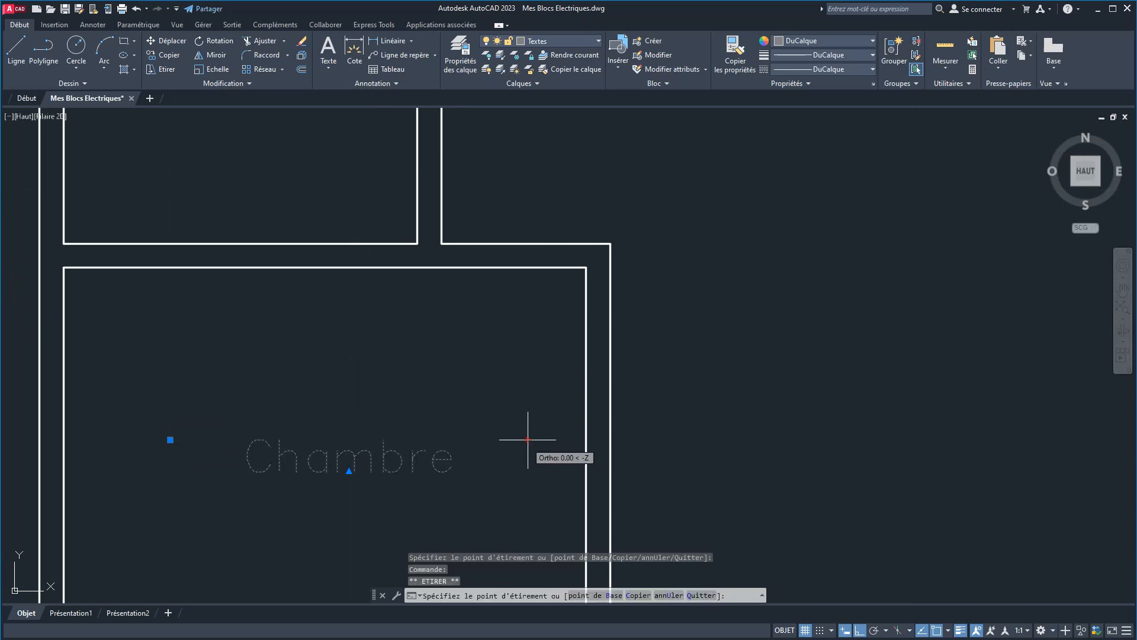
click(443, 448)
Copy the Chambre text into the four other rooms, turning Ortho mode off to place the copies in the two right-hand rooms.
scroll(341, 452, down, 4)
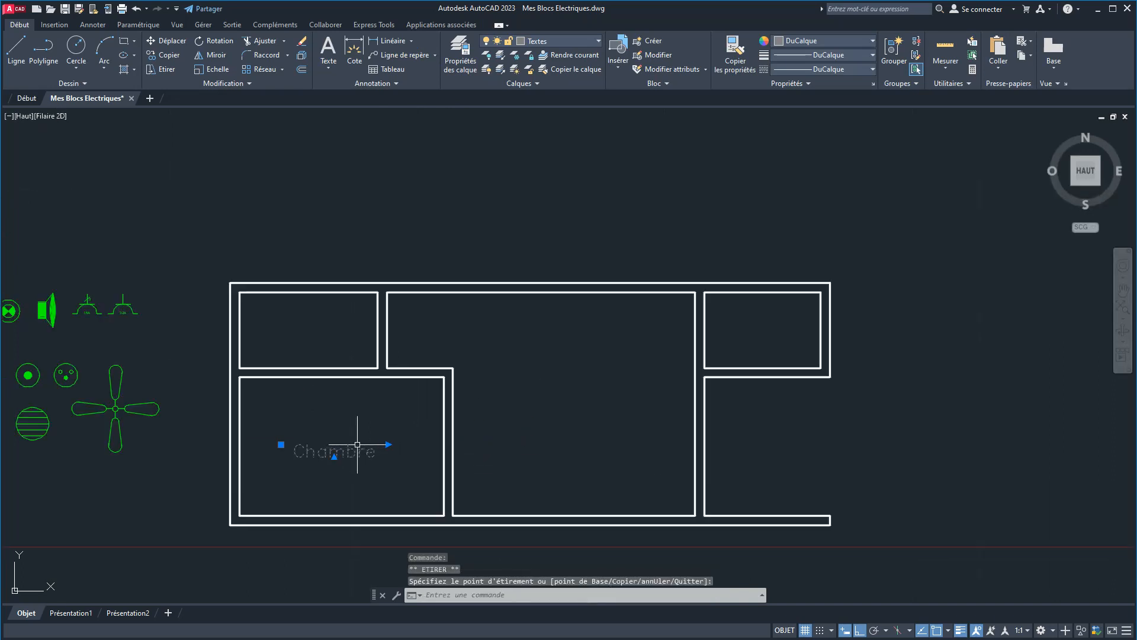
click(162, 55)
click(334, 464)
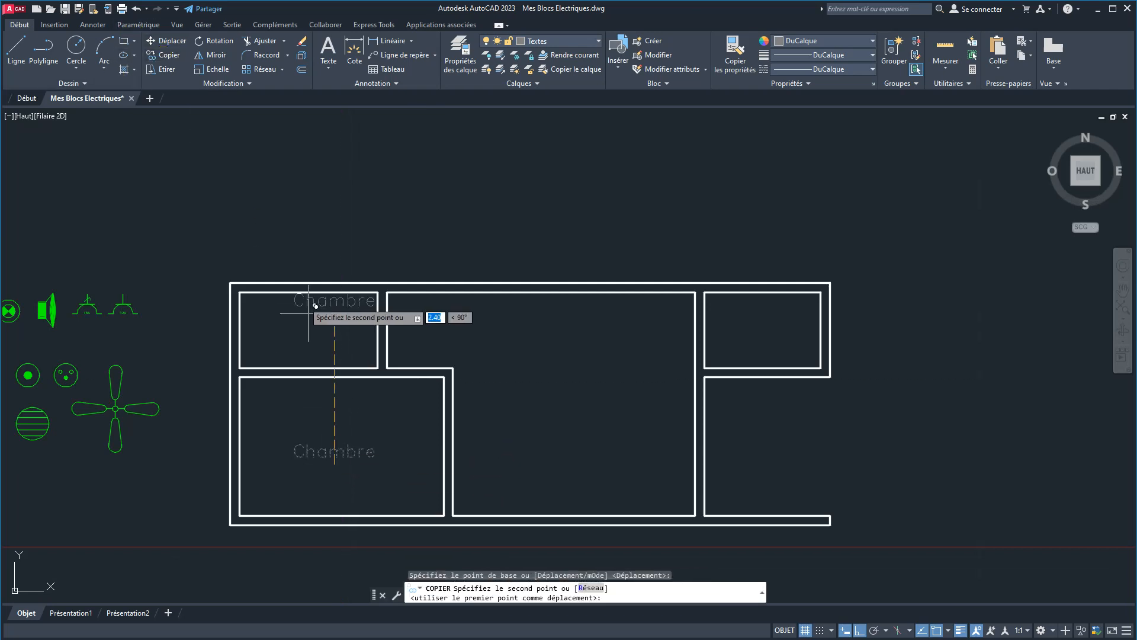
click(286, 340)
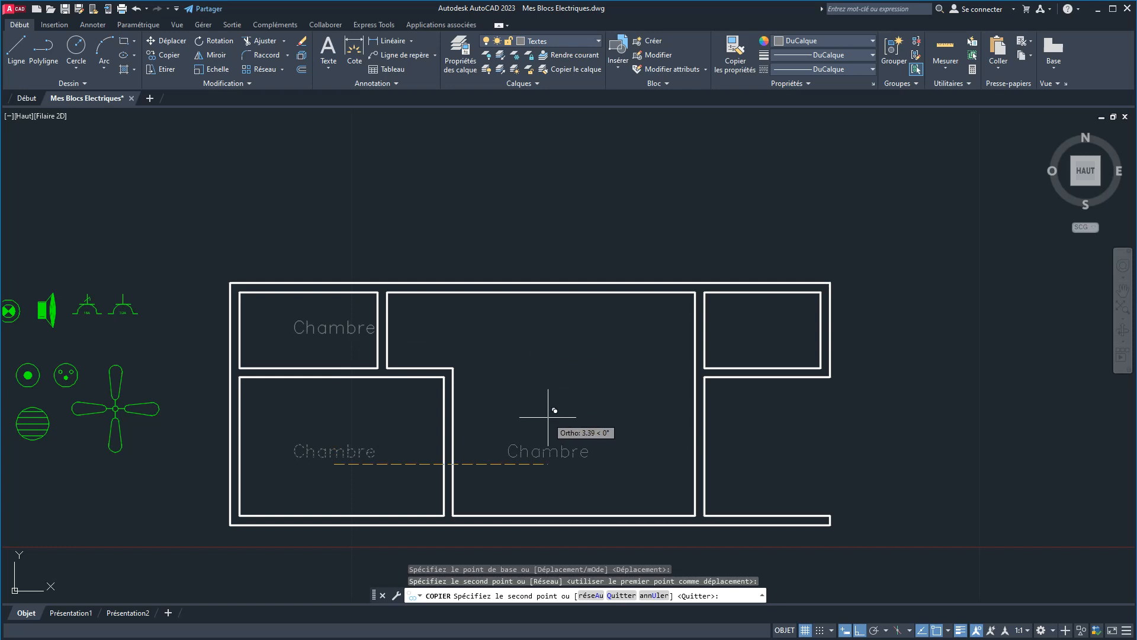
click(561, 390)
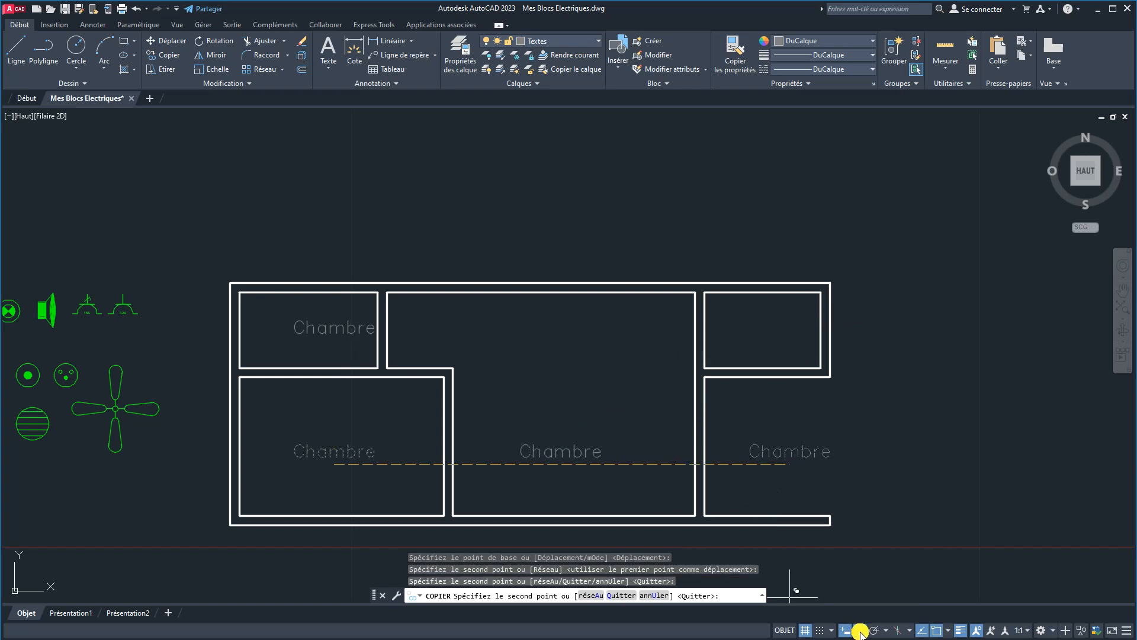
click(859, 632)
click(770, 333)
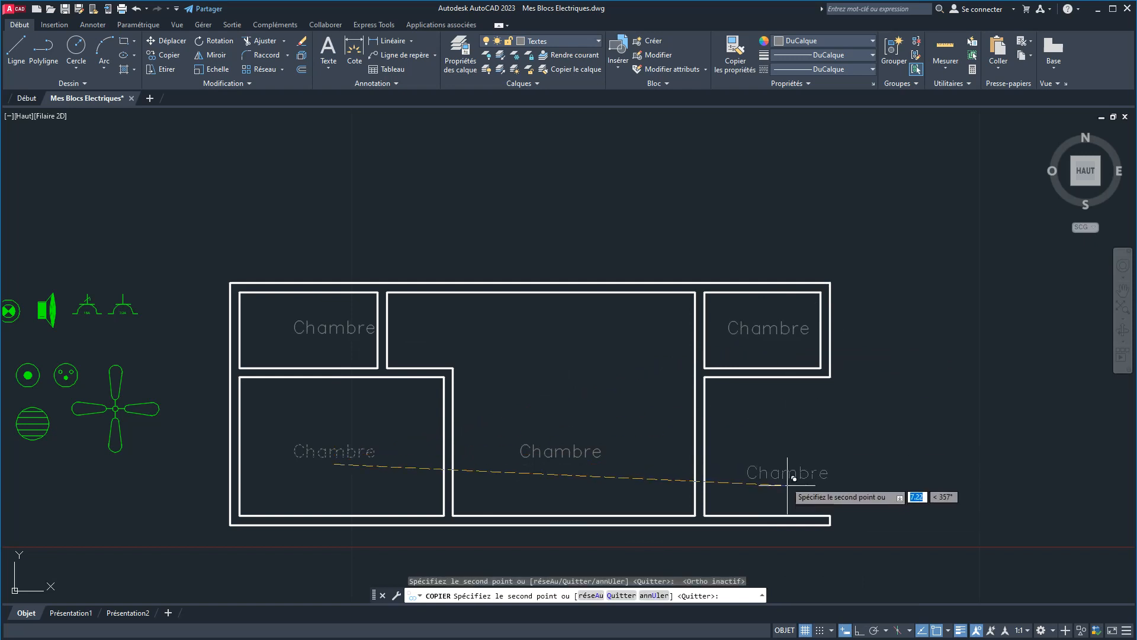
click(784, 450)
right_click(645, 390)
click(676, 397)
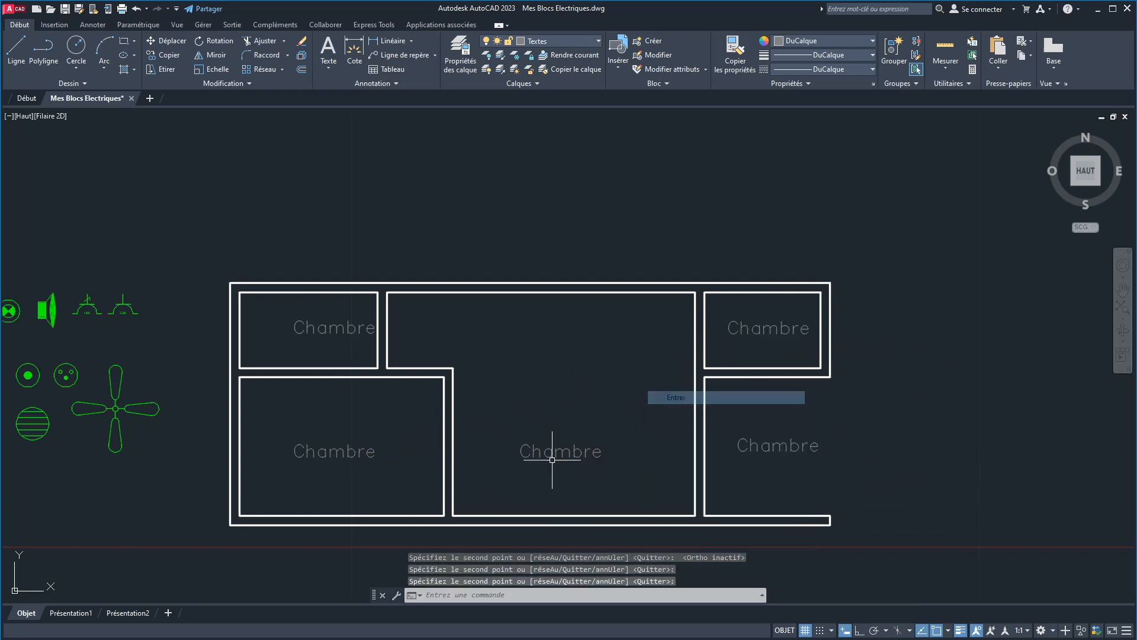
Change the central room's text to "Salon" and narrow its text box.
click(564, 453)
double_click(557, 453)
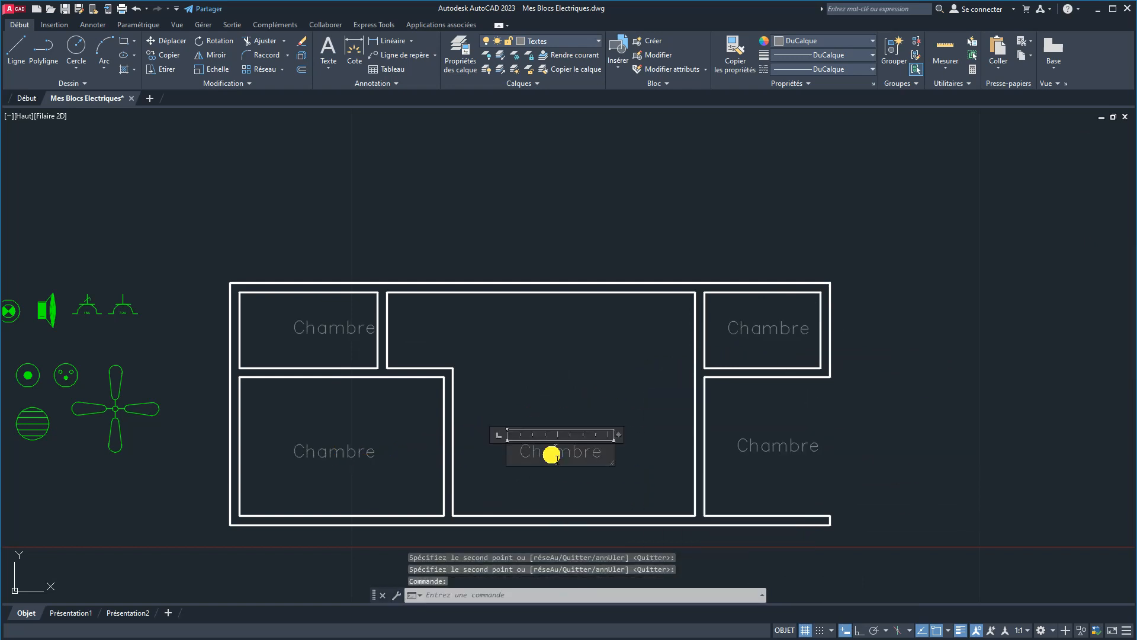
key(Delete)
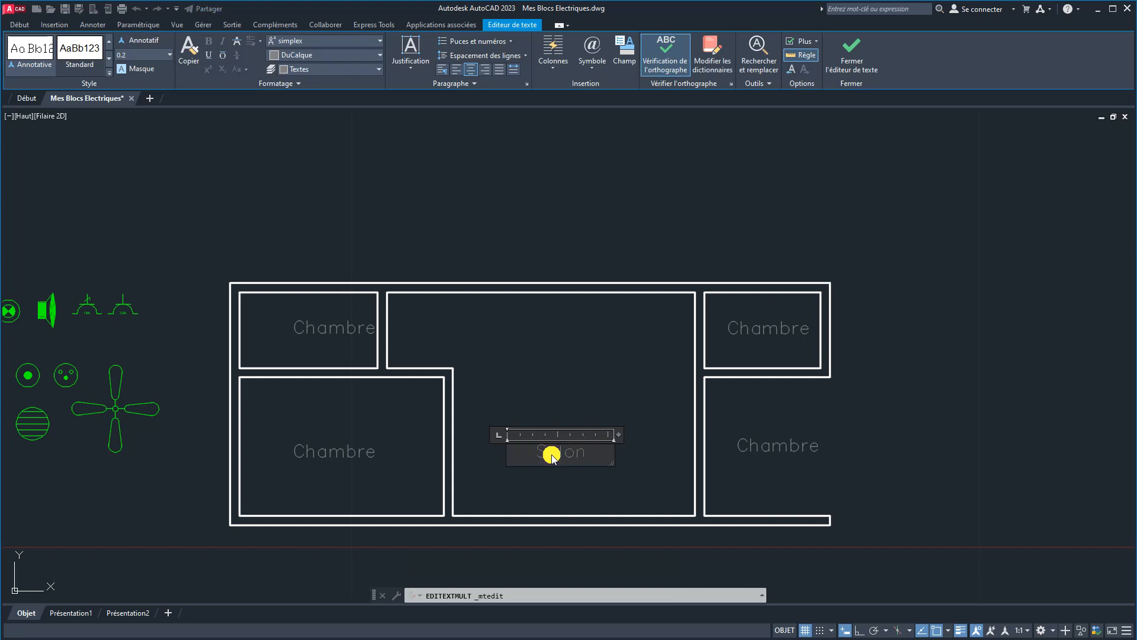
click(610, 461)
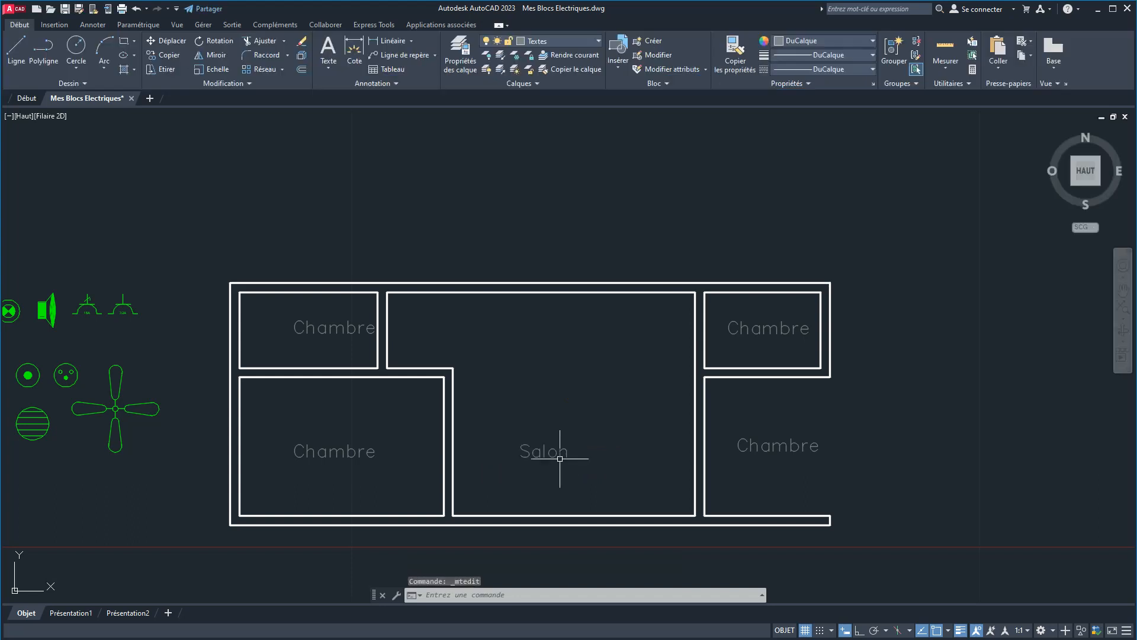
Move the Salon text up to the middle of the central room.
click(529, 449)
click(507, 445)
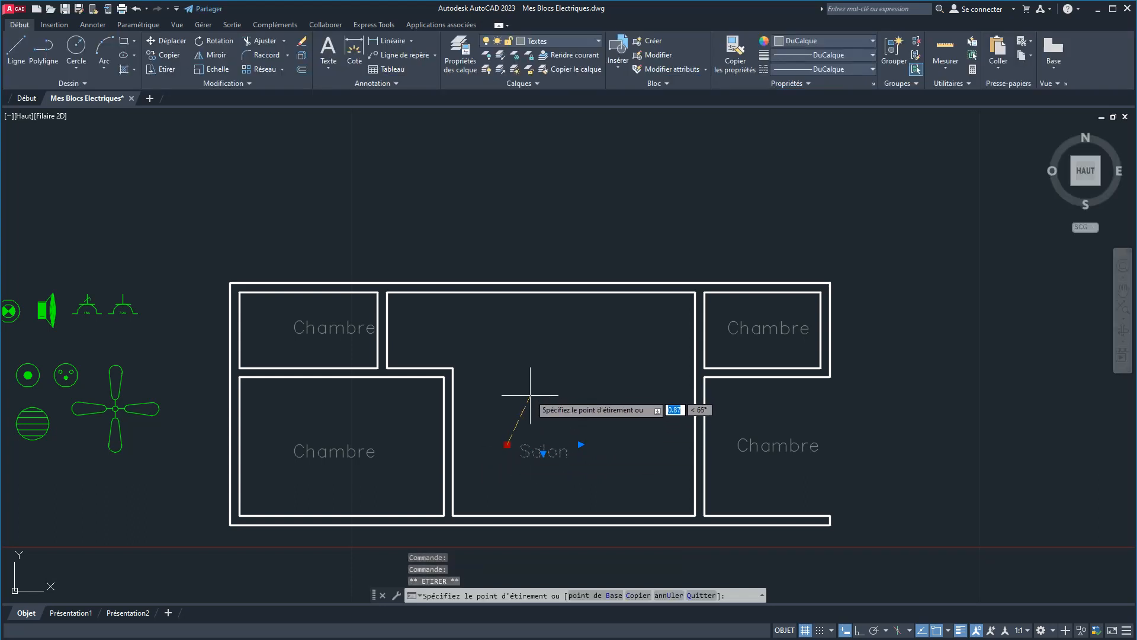
key(Escape)
Change the Chambre text in the open lower-right room to "Veranda".
click(774, 445)
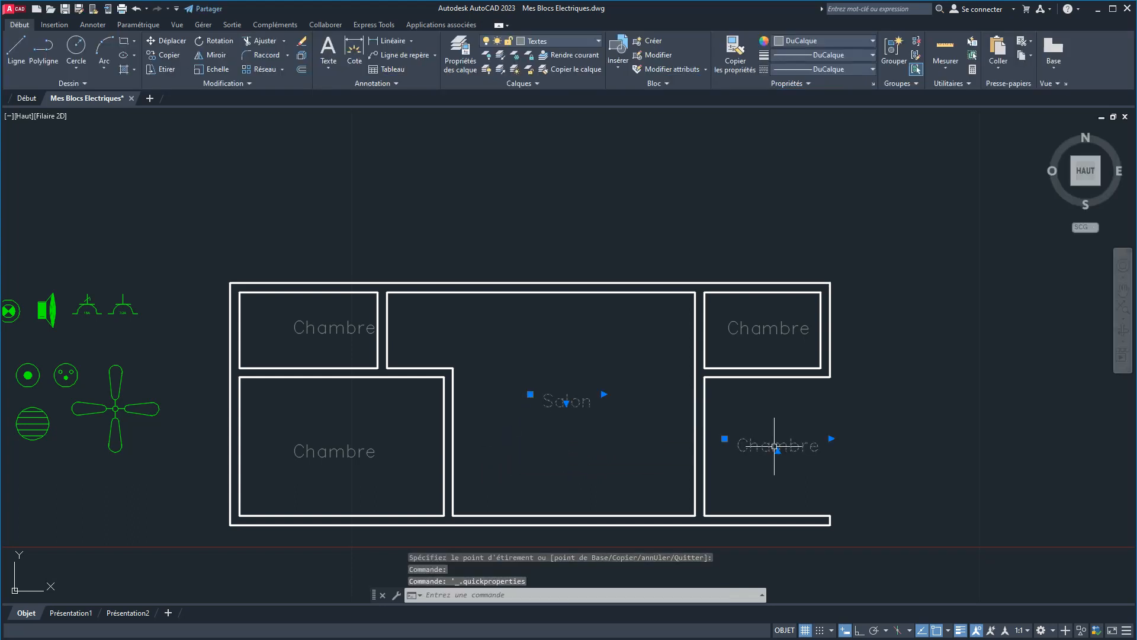
key(Escape)
key(Escape)
double_click(778, 447)
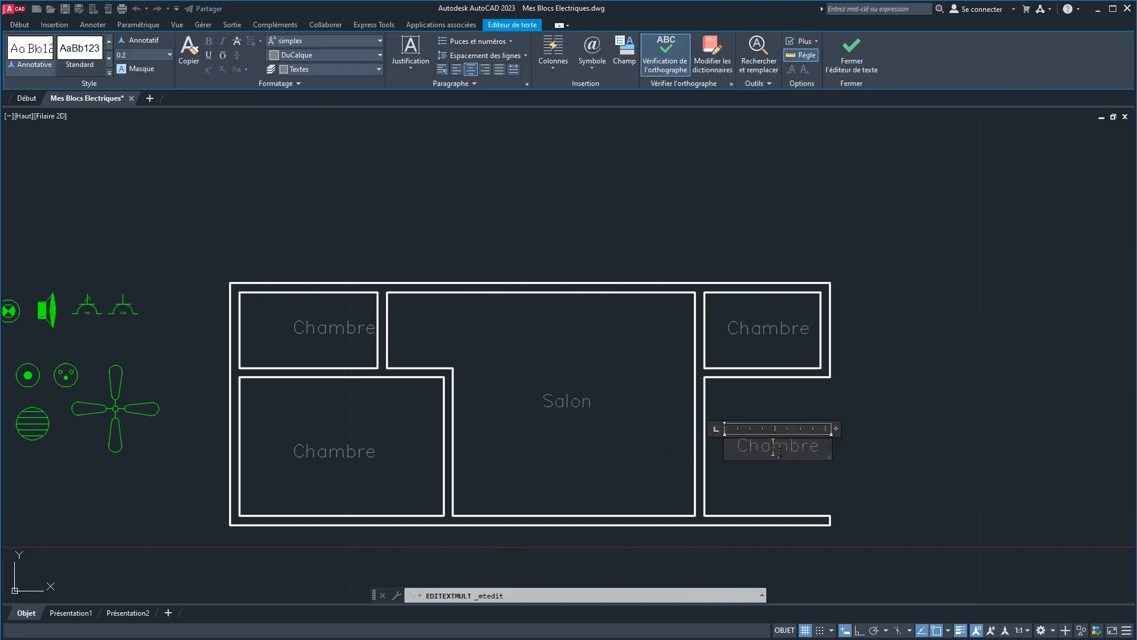
key(BackSpace)
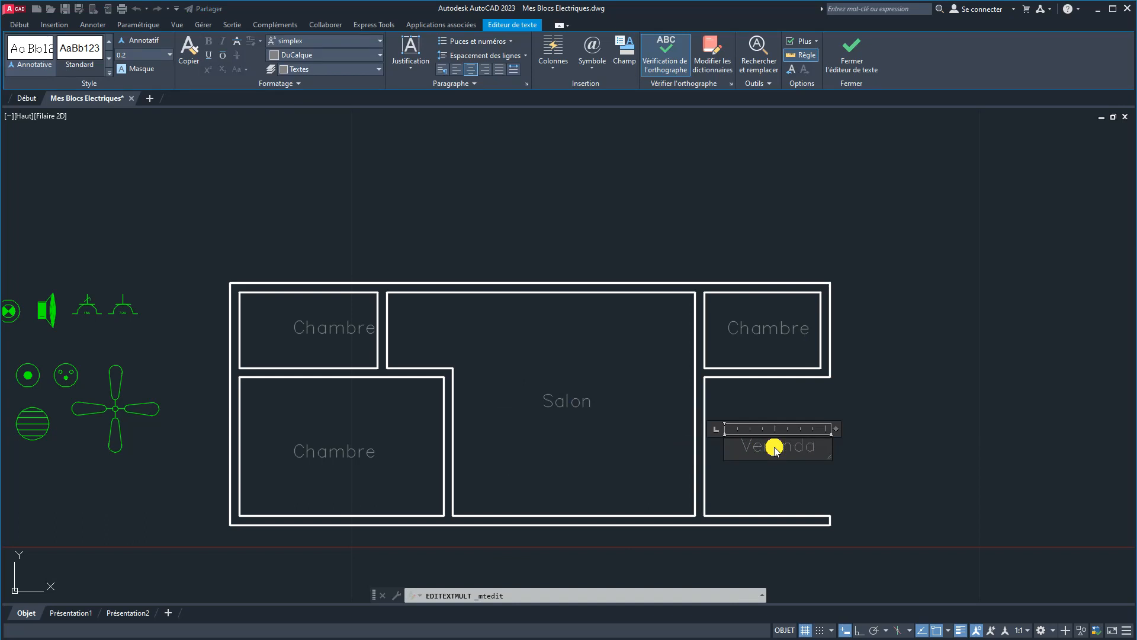
click(835, 399)
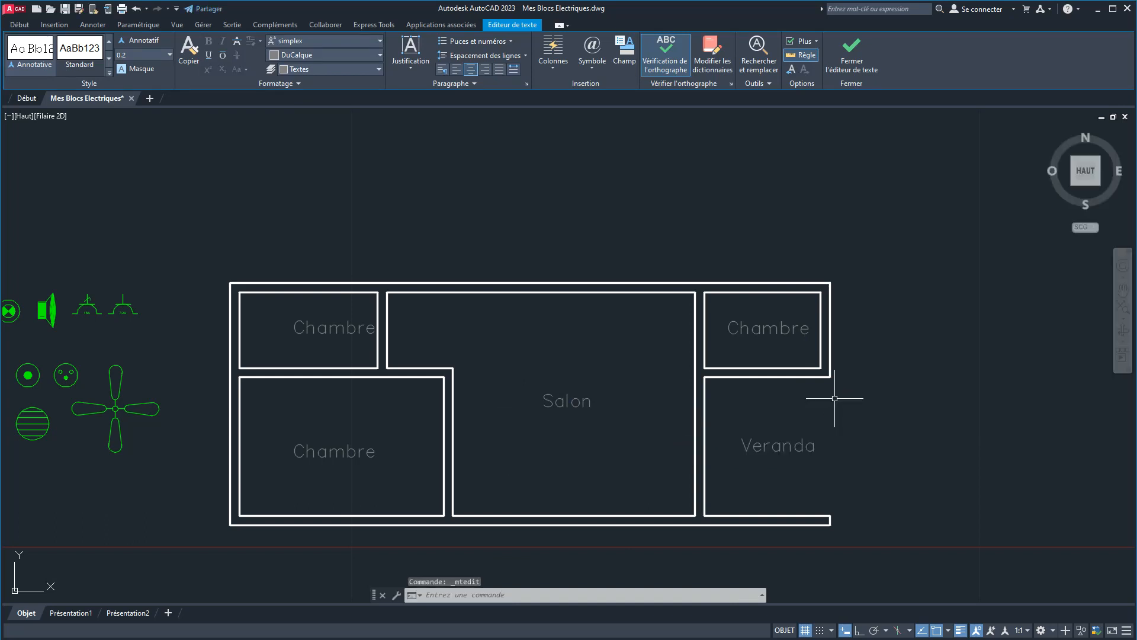
Change the upper-right room's text to "Cuisine" and narrow its text box to centre the word in the room.
click(767, 327)
double_click(767, 328)
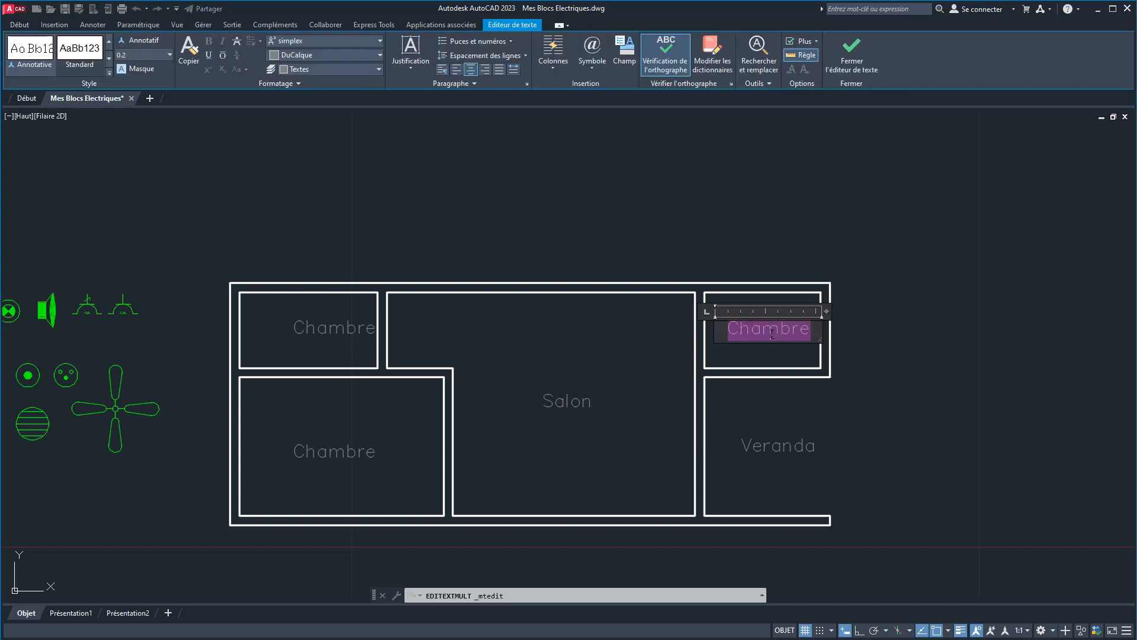
key(BackSpace)
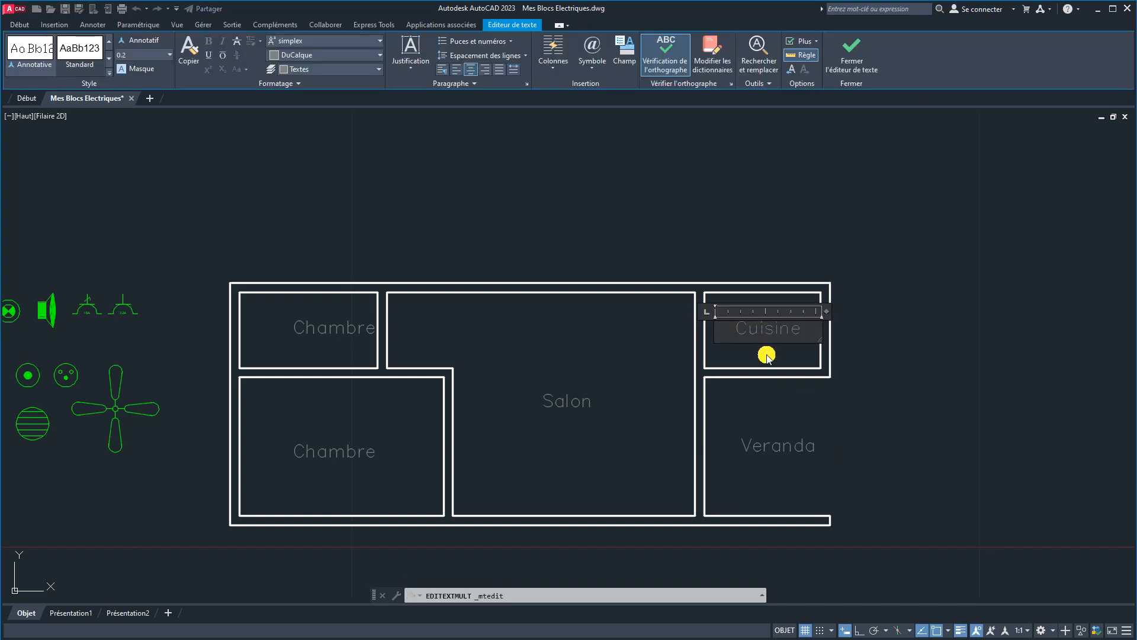
drag(821, 340, 804, 344)
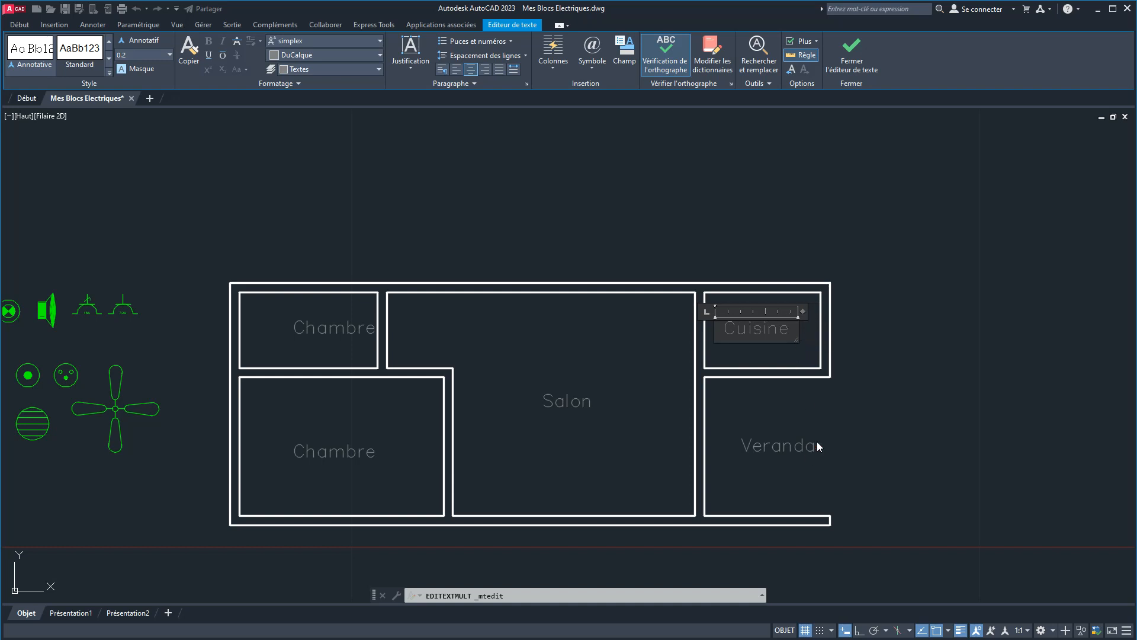
click(816, 444)
Narrow the Veranda text box so the word sits slightly further left in its room.
click(776, 452)
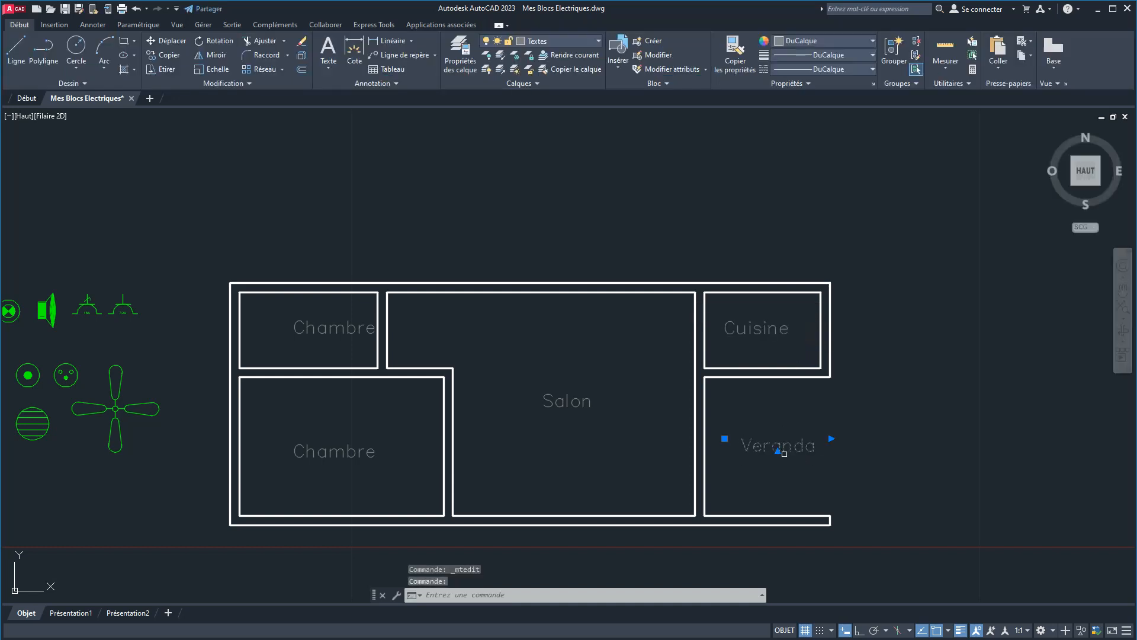
click(831, 439)
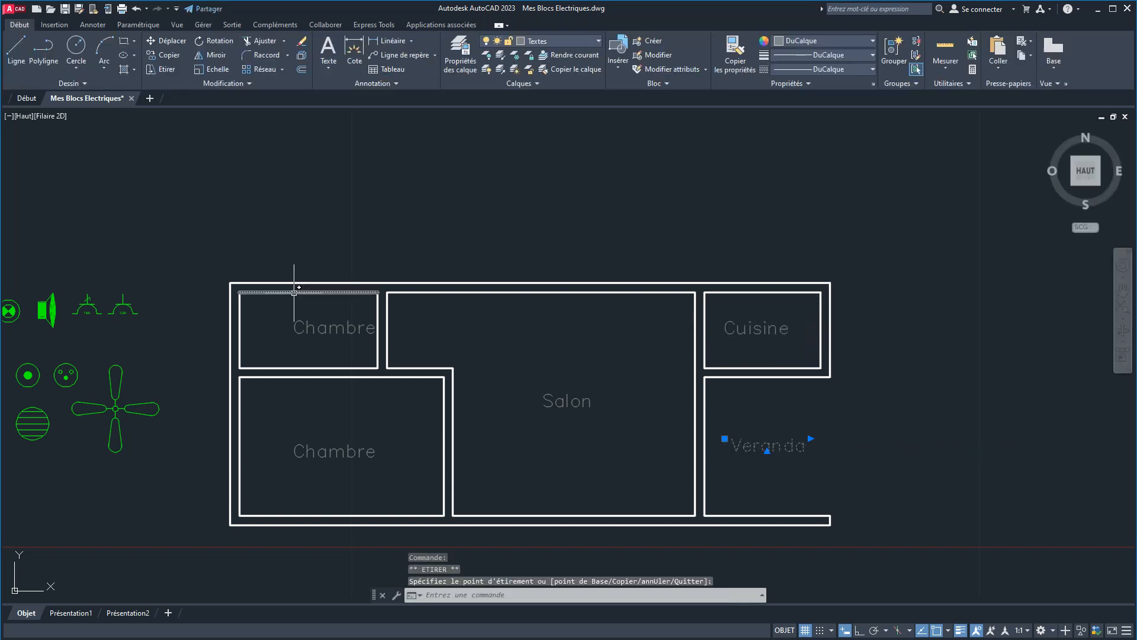
key(Escape)
Change the upper-left room's text to "Douche" and narrow its text box to centre the word in the room.
click(320, 328)
key(Escape)
click(320, 328)
double_click(320, 328)
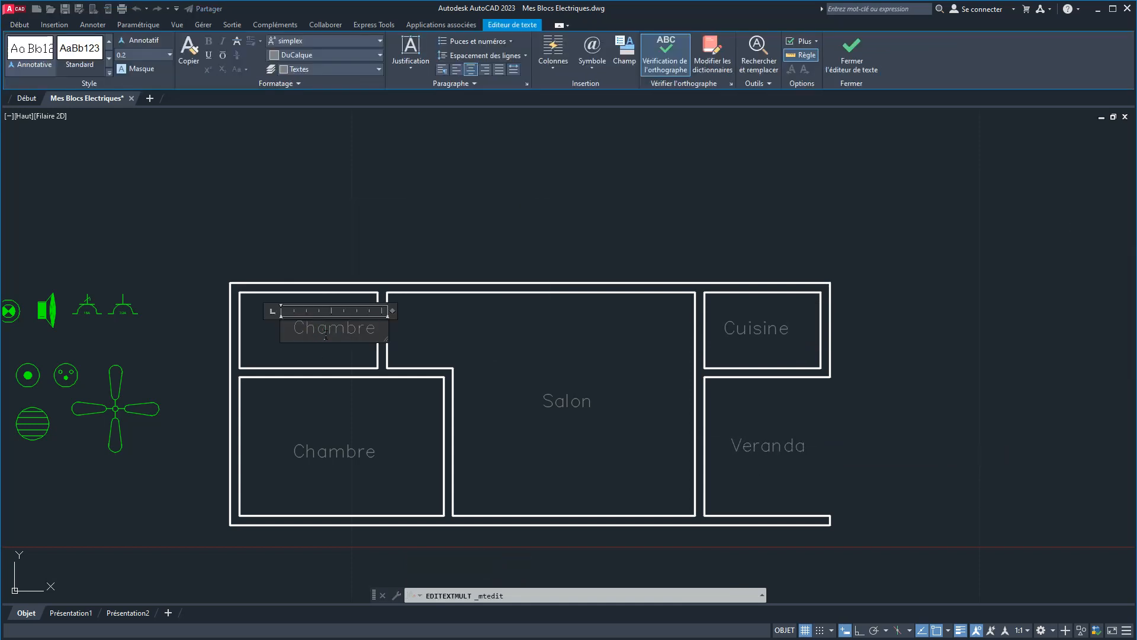
text(Douche)
click(432, 325)
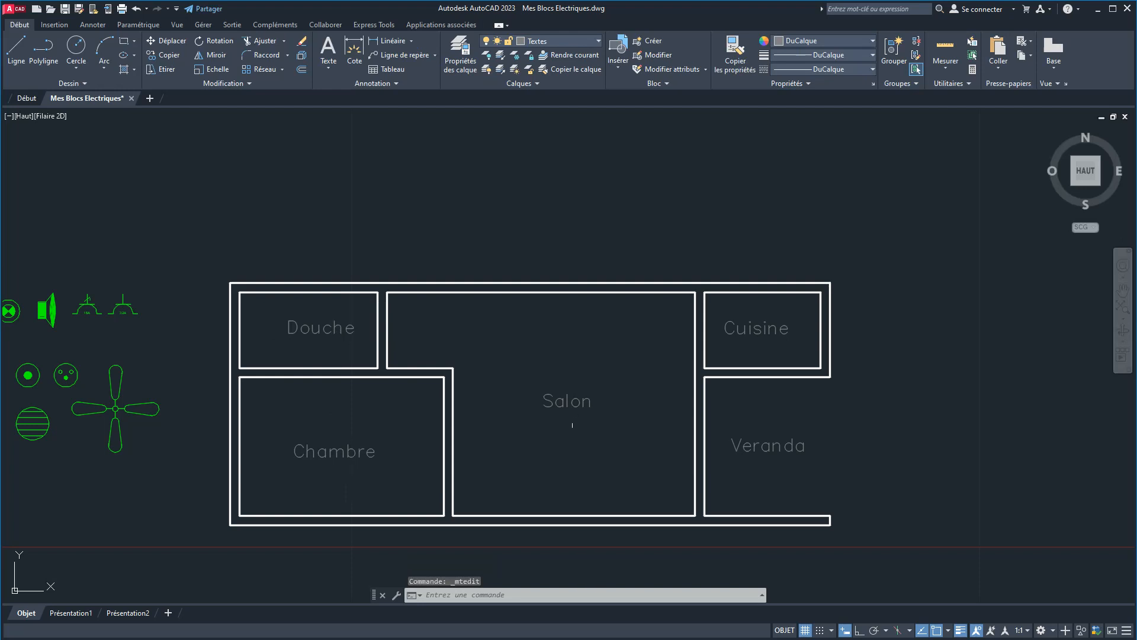
Draw a short vertical line across the wall thickness from the Chambre's inner upper-right corner up to the Salon-side wall face.
mouse_move(585, 457)
middle_down()
mouse_move(609, 393)
mouse_move(610, 410)
middle_up()
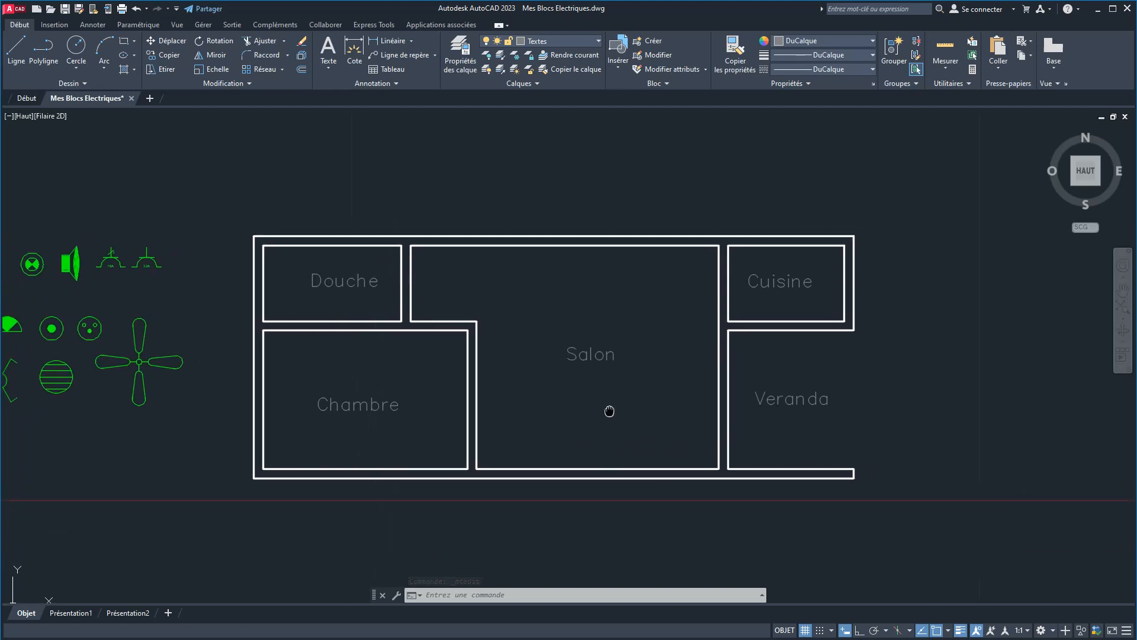
scroll(441, 342, up, 2)
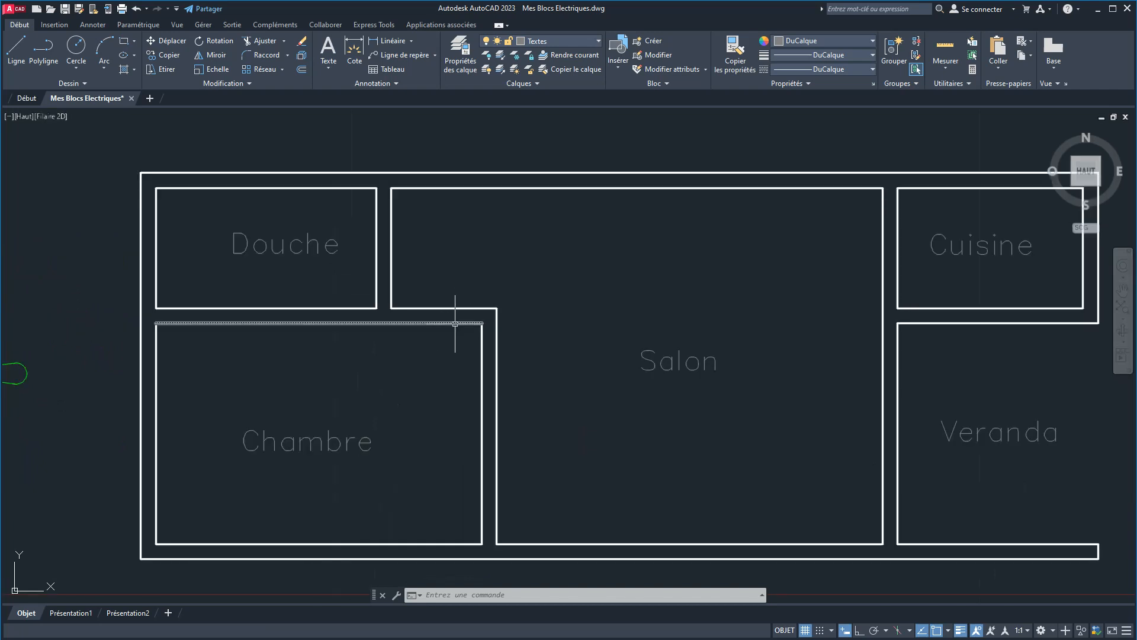
click(14, 46)
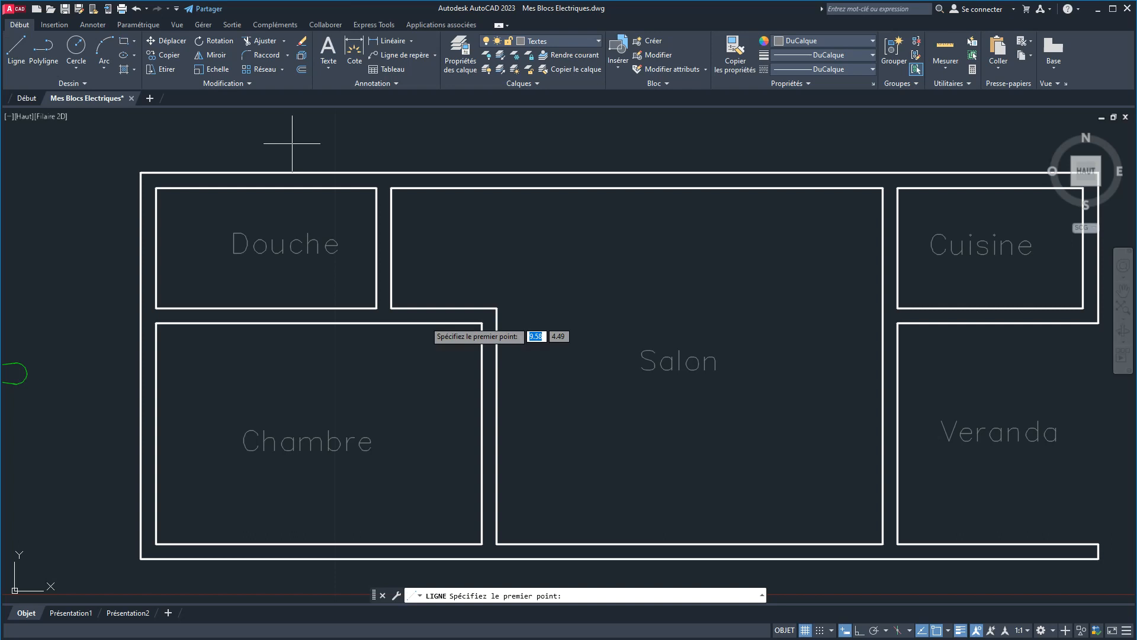
click(482, 323)
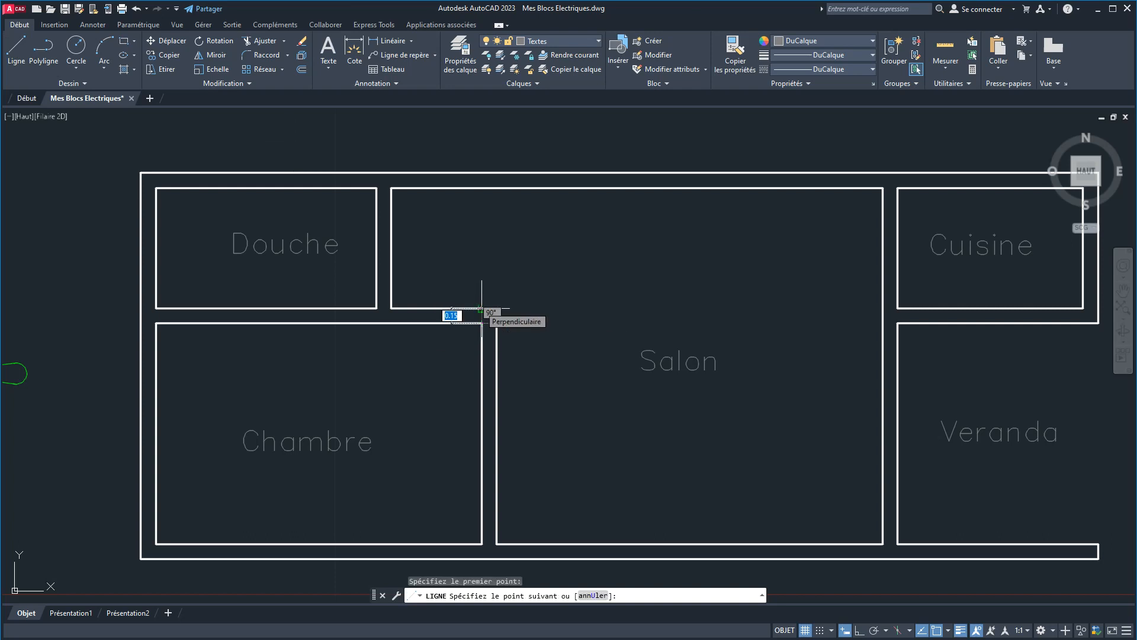
click(482, 308)
right_click(482, 279)
click(506, 288)
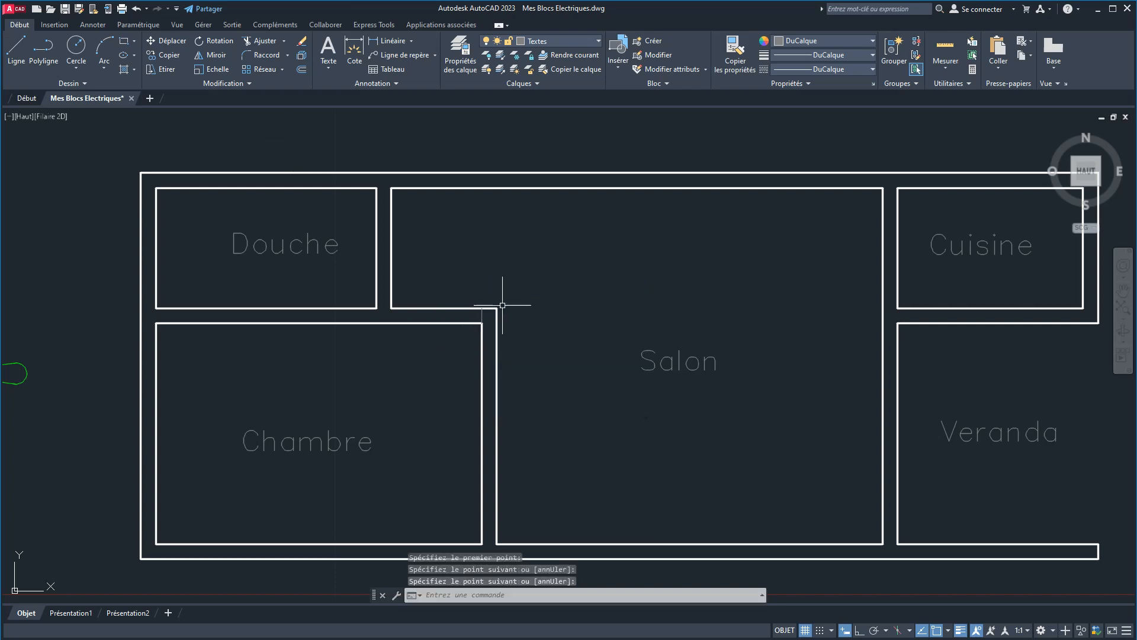
Put the short line across the wall on the Murs layer and make Murs the current layer.
scroll(484, 319, up, 4)
click(474, 314)
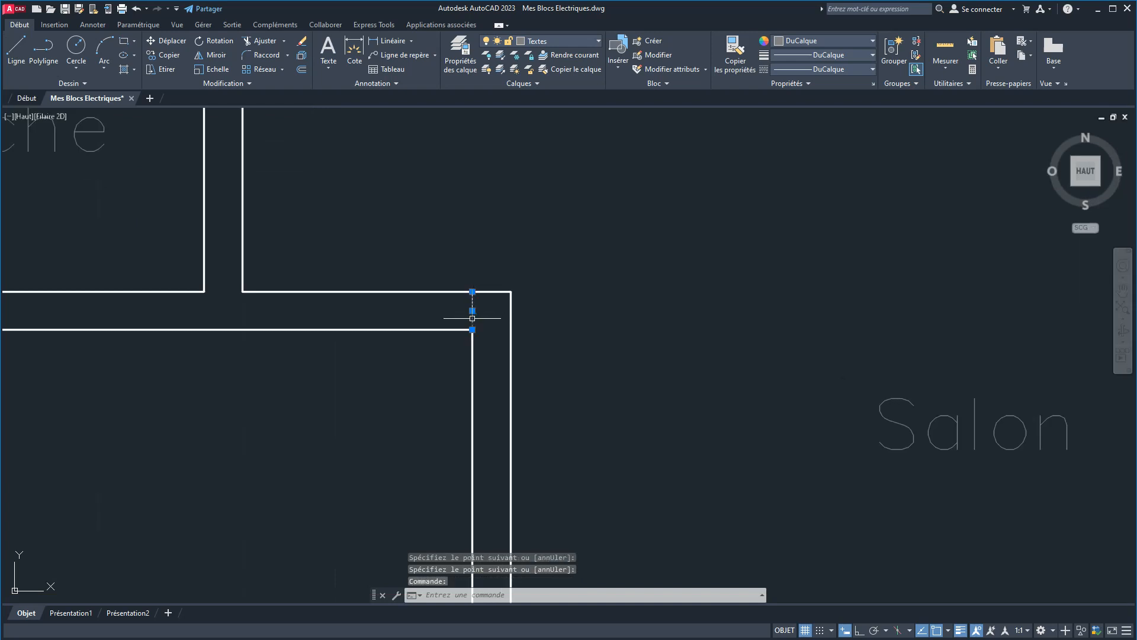
click(568, 42)
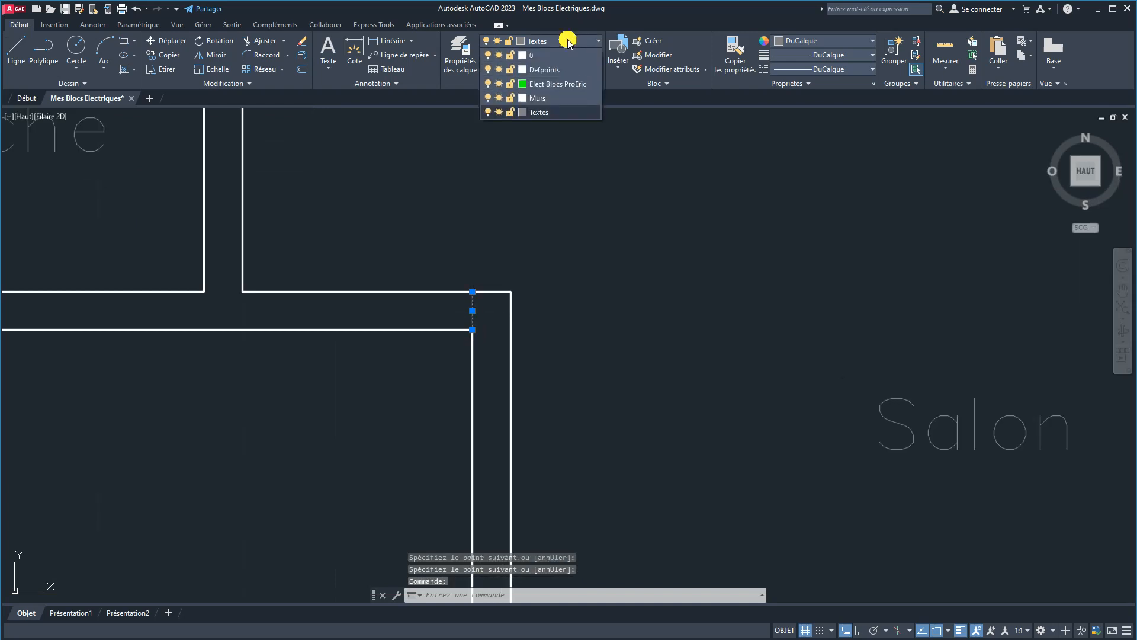
click(536, 98)
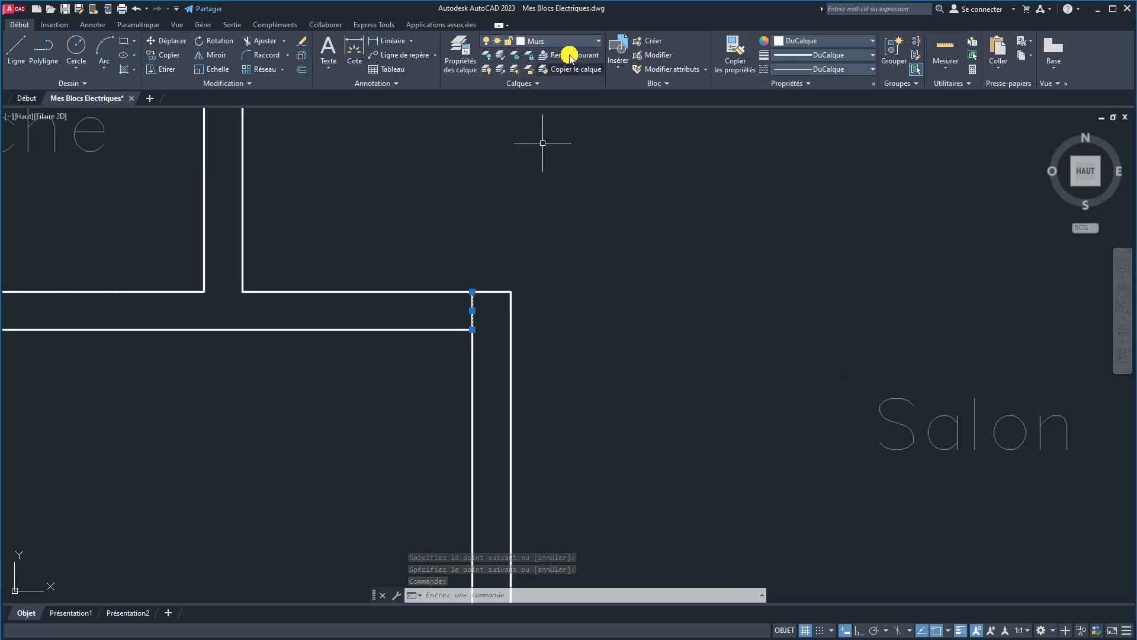
key(Escape)
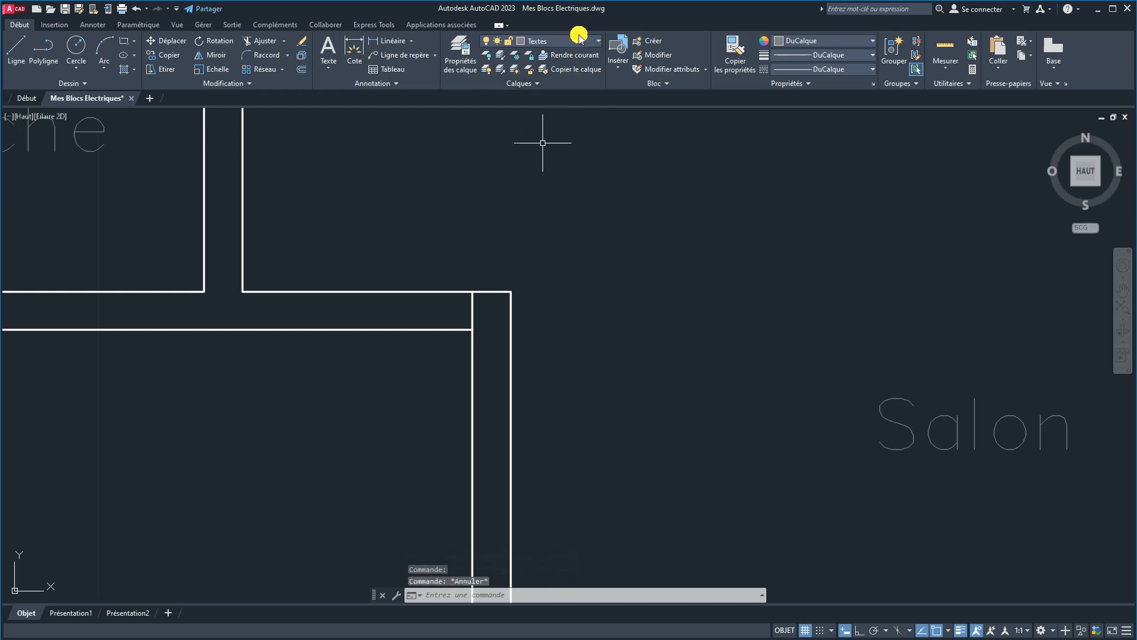
click(572, 44)
click(534, 99)
click(473, 314)
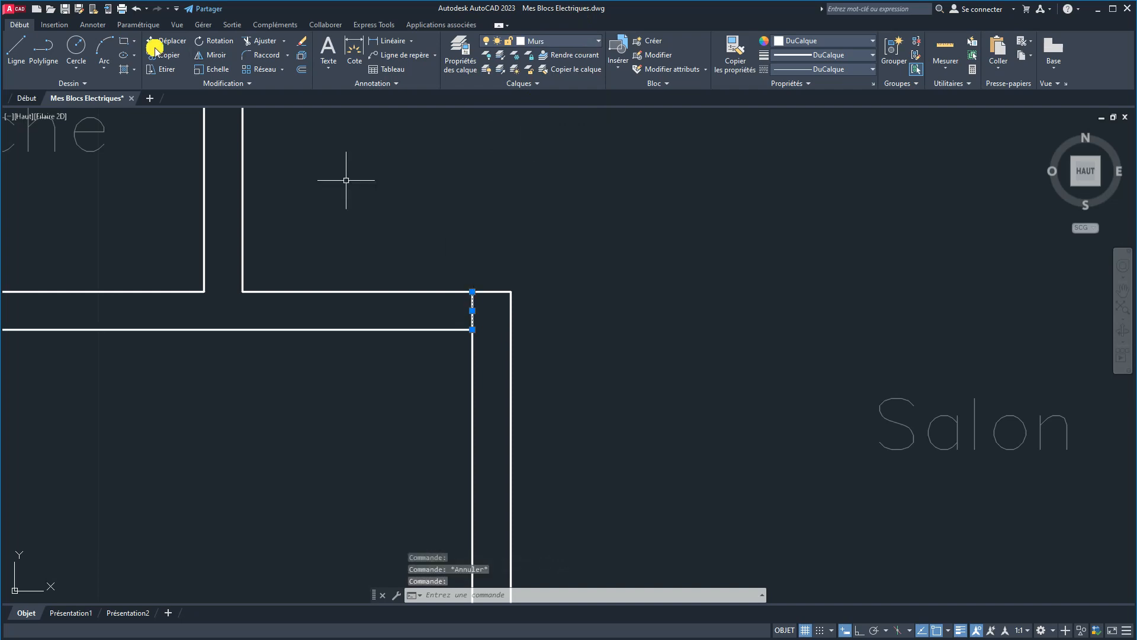
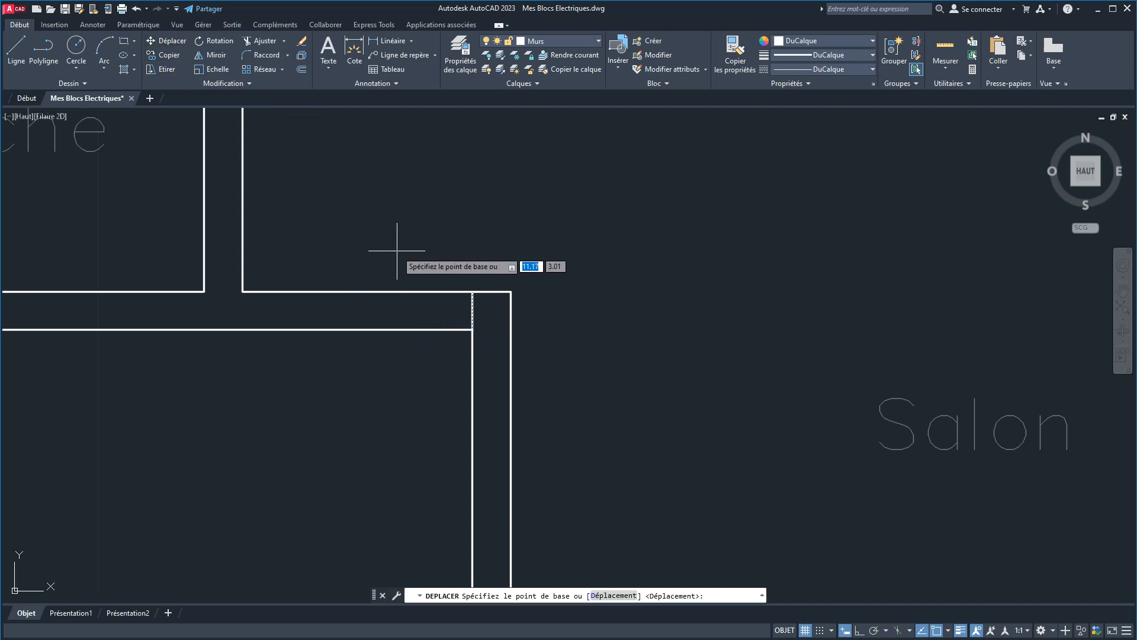
text(0.01)
key(Return)
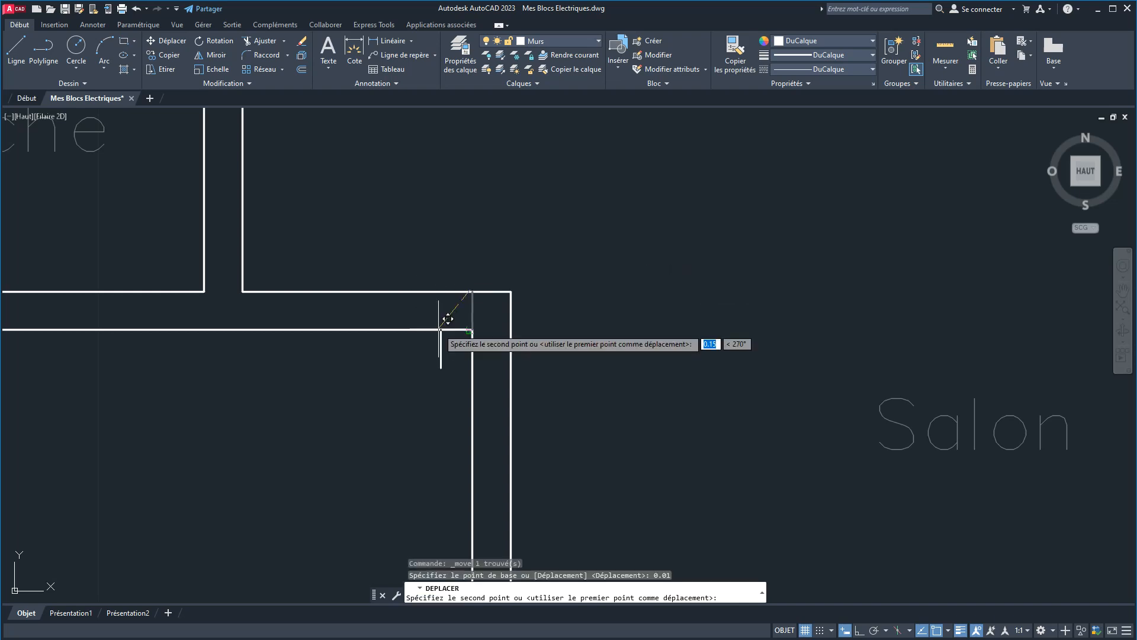
click(433, 293)
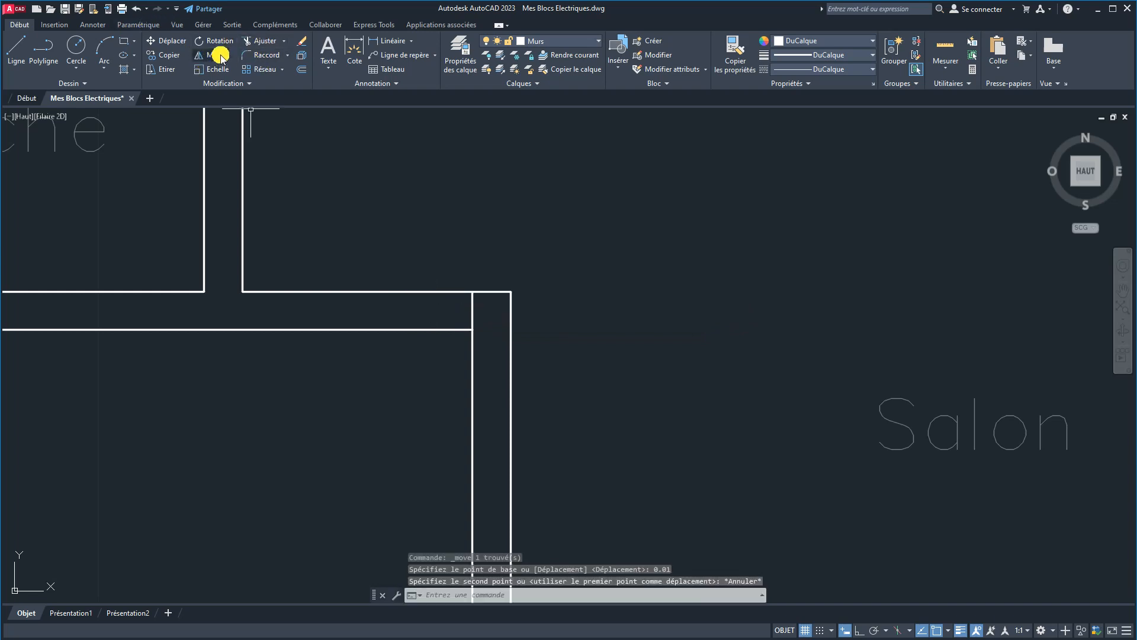
Try offsetting the short line across the wall by 0.01 toward the Douche side, and undo that offset.
click(300, 70)
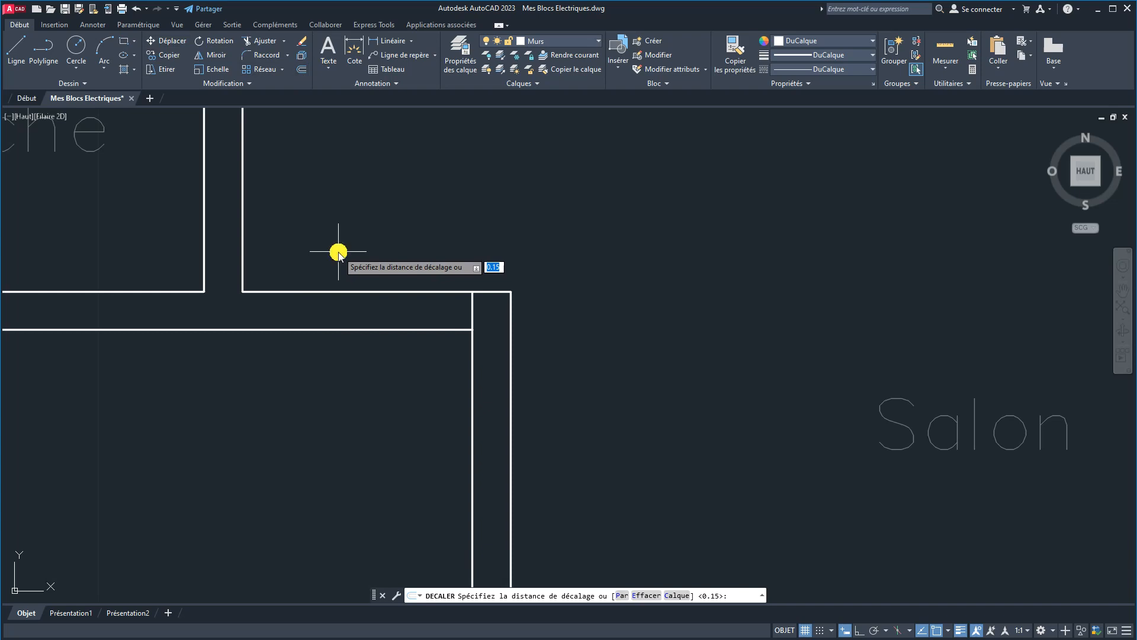
text(0.01)
key(Return)
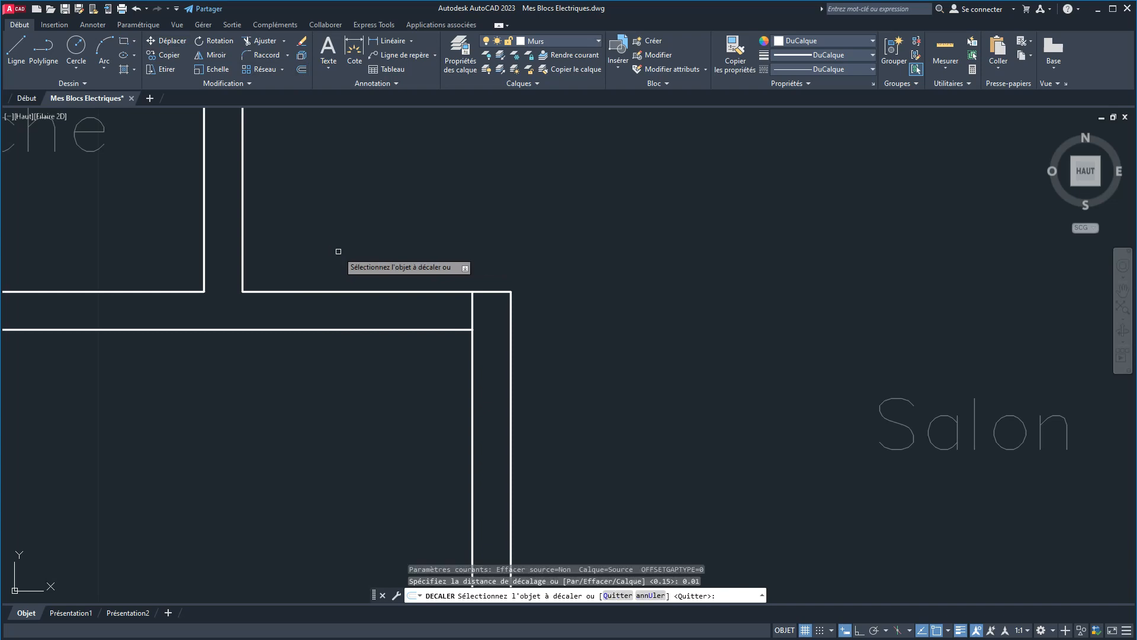
click(472, 314)
click(443, 312)
right_click(494, 236)
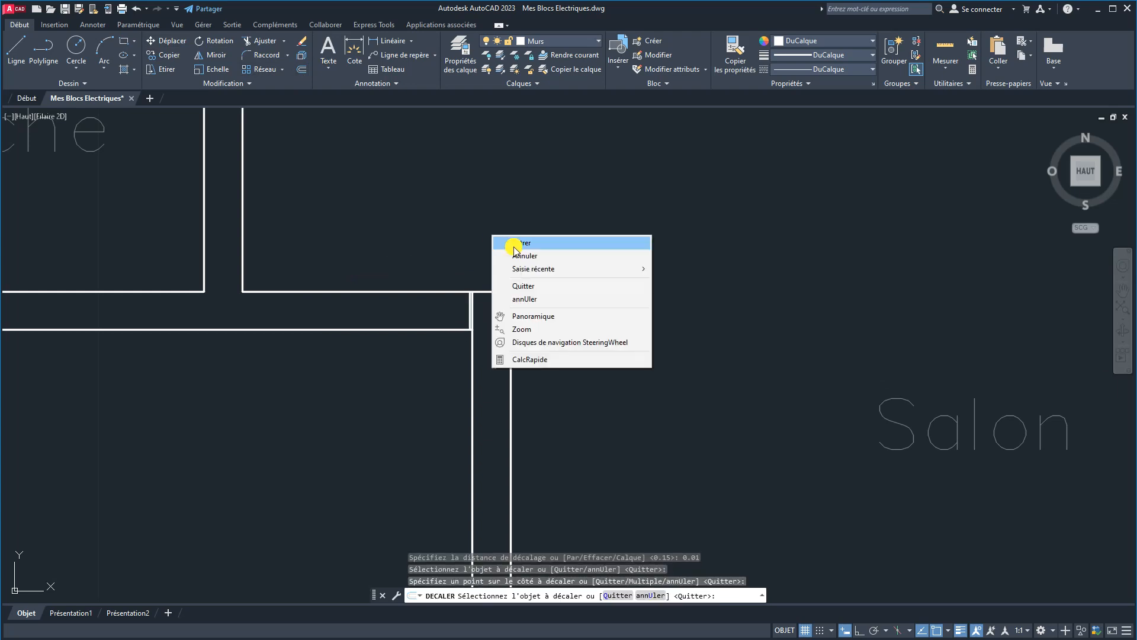
click(502, 243)
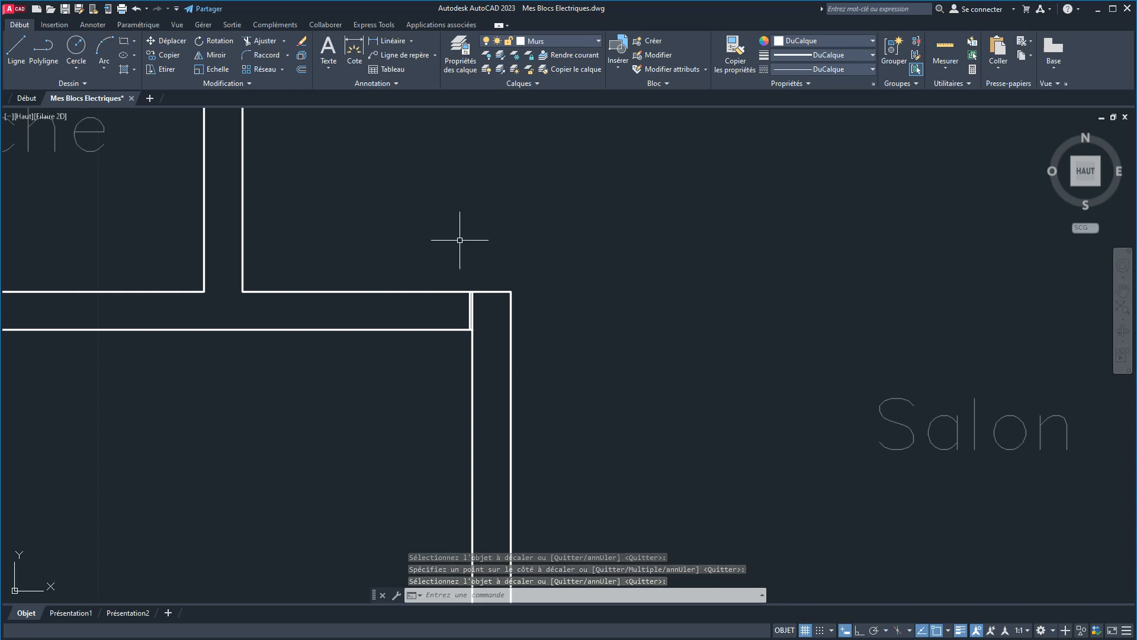
key(ctrl+z)
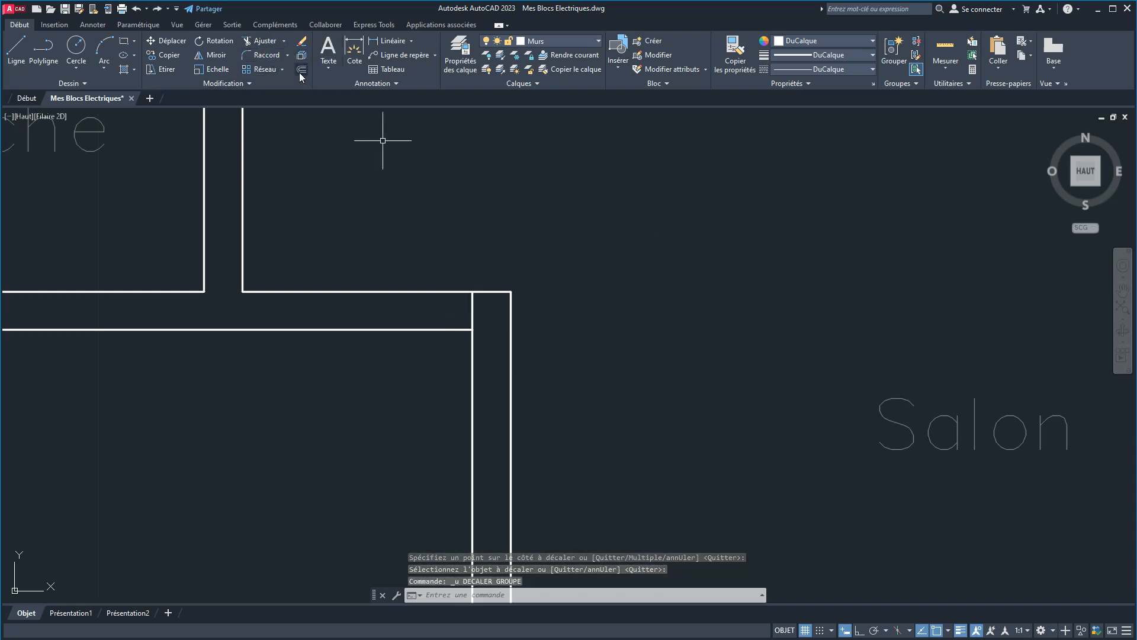
Offset the short line at the Chambre's upper-right corner by 0.1 to the left along the wall.
click(301, 70)
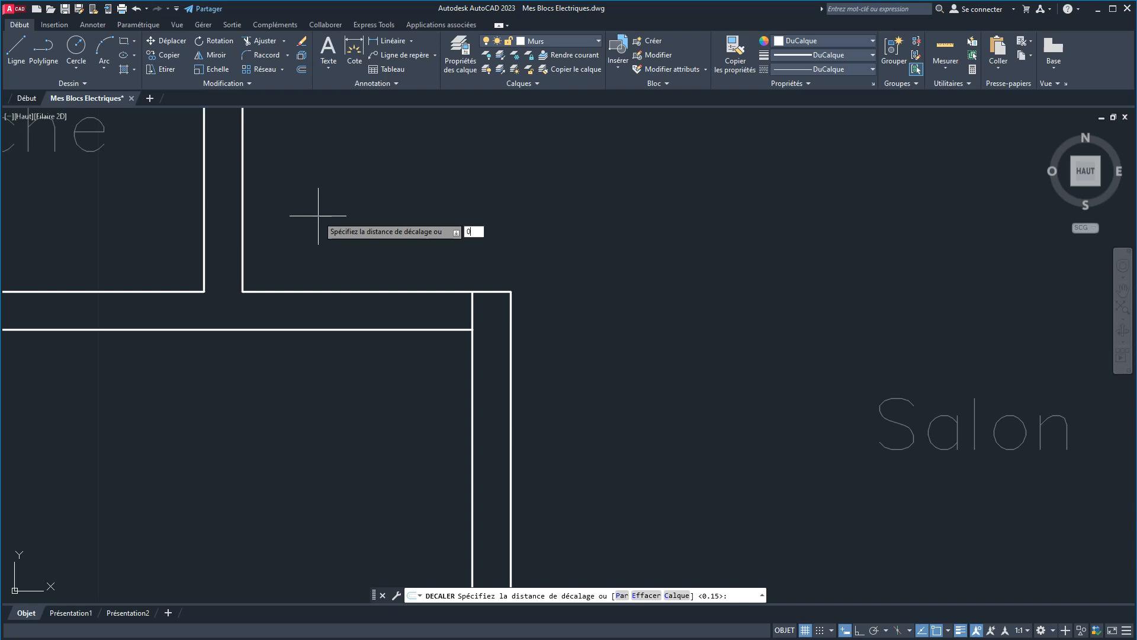
key(Return)
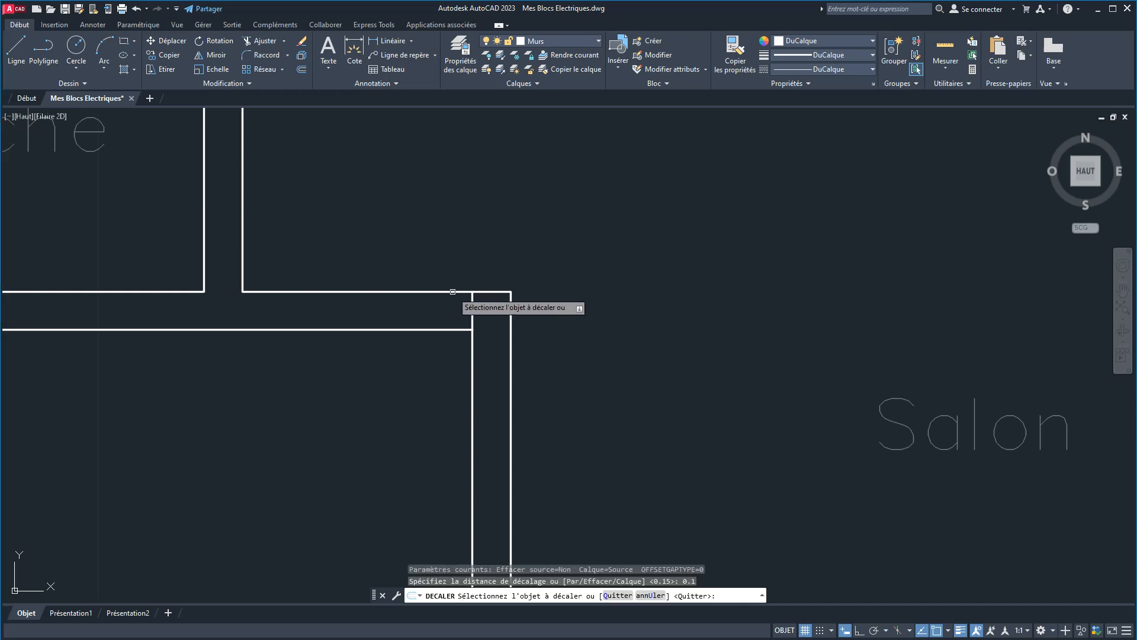
click(472, 303)
click(452, 297)
right_click(452, 211)
click(498, 230)
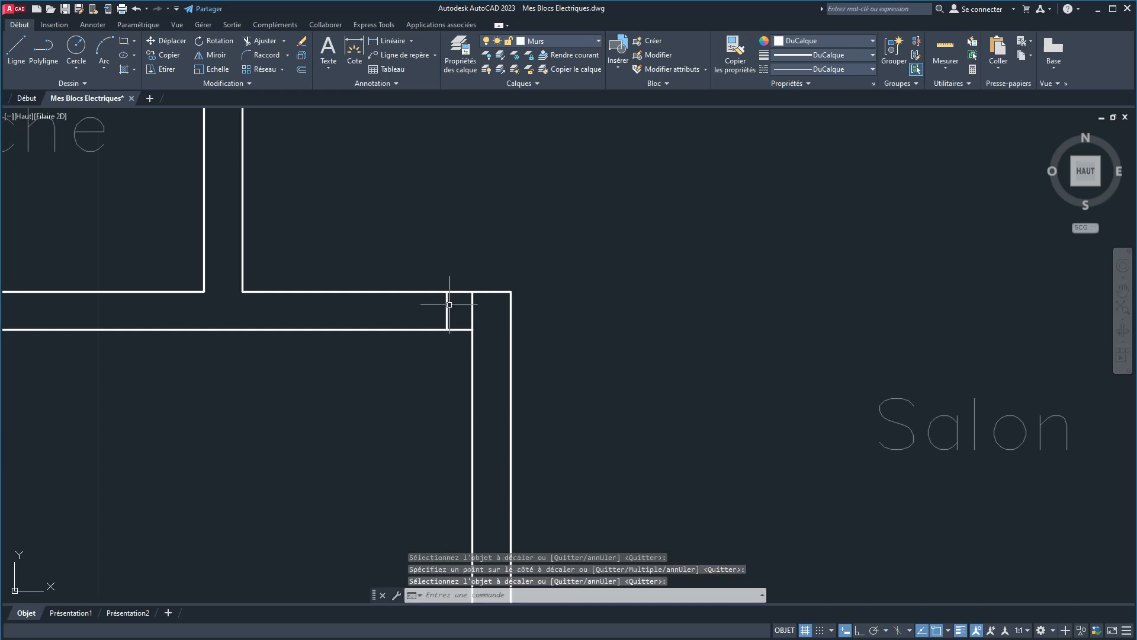
Offset the line set 0.1 from the corner a further 0.8 to the left to mark the other side of the opening.
click(302, 69)
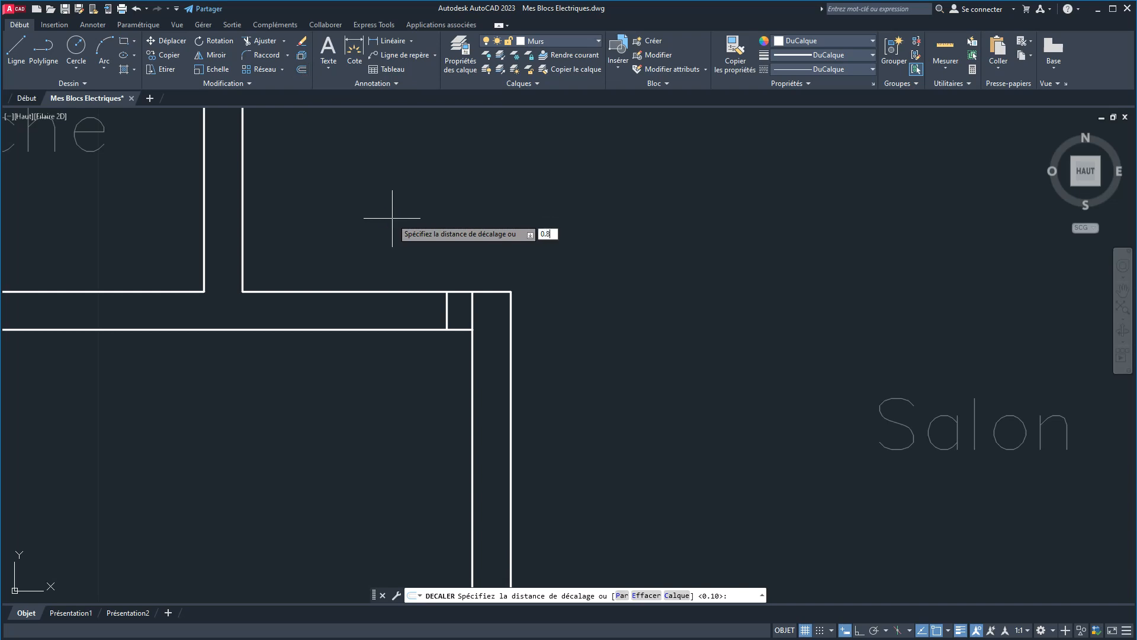
text(0.8)
key(Return)
click(447, 314)
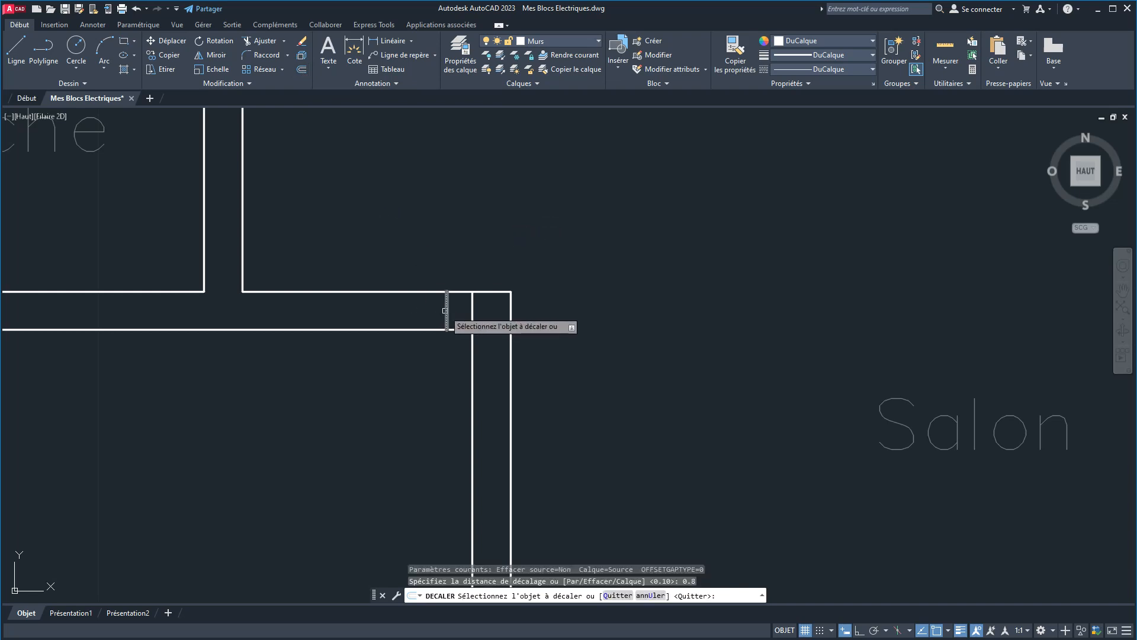
click(368, 305)
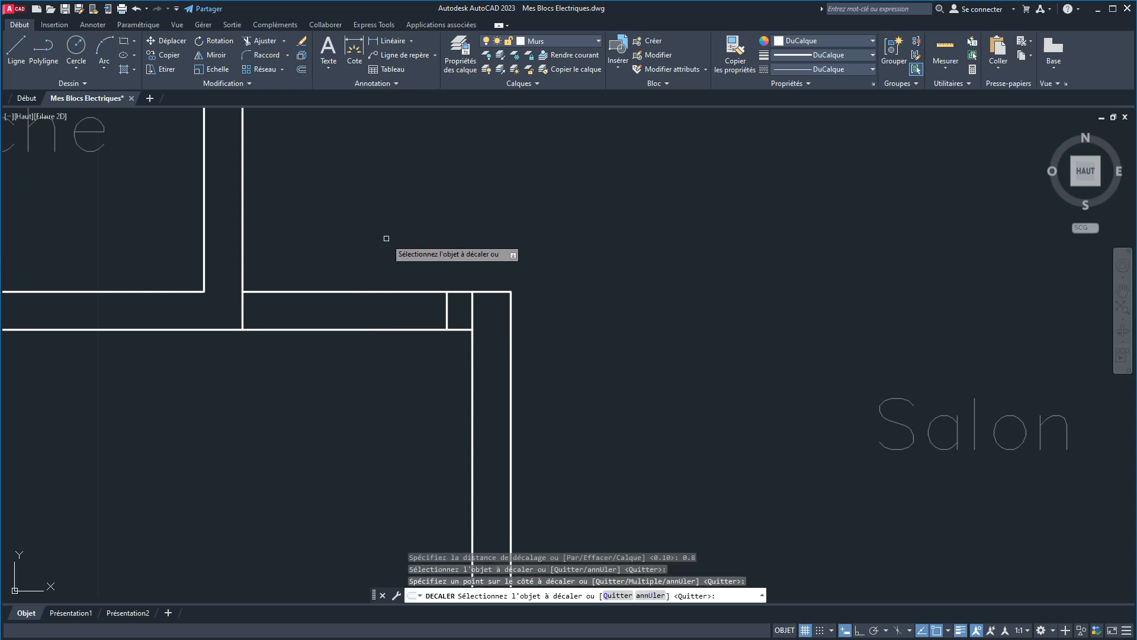
right_click(385, 240)
click(409, 247)
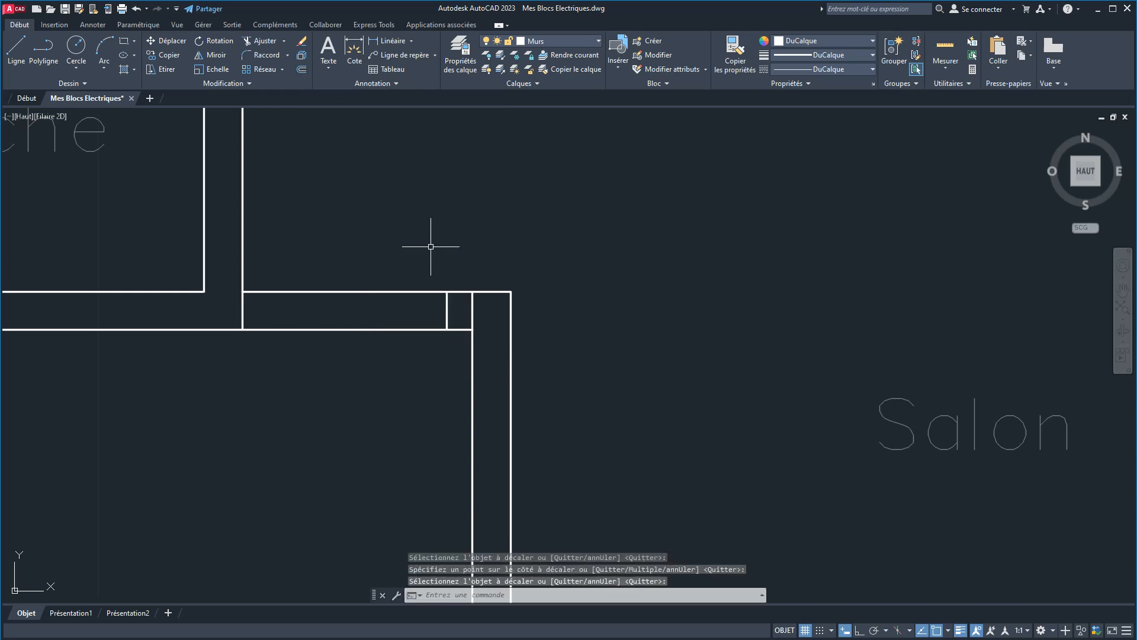
Erase the two offset lines between the wall faces, keeping the short line at the Chambre corner.
click(471, 306)
click(233, 306)
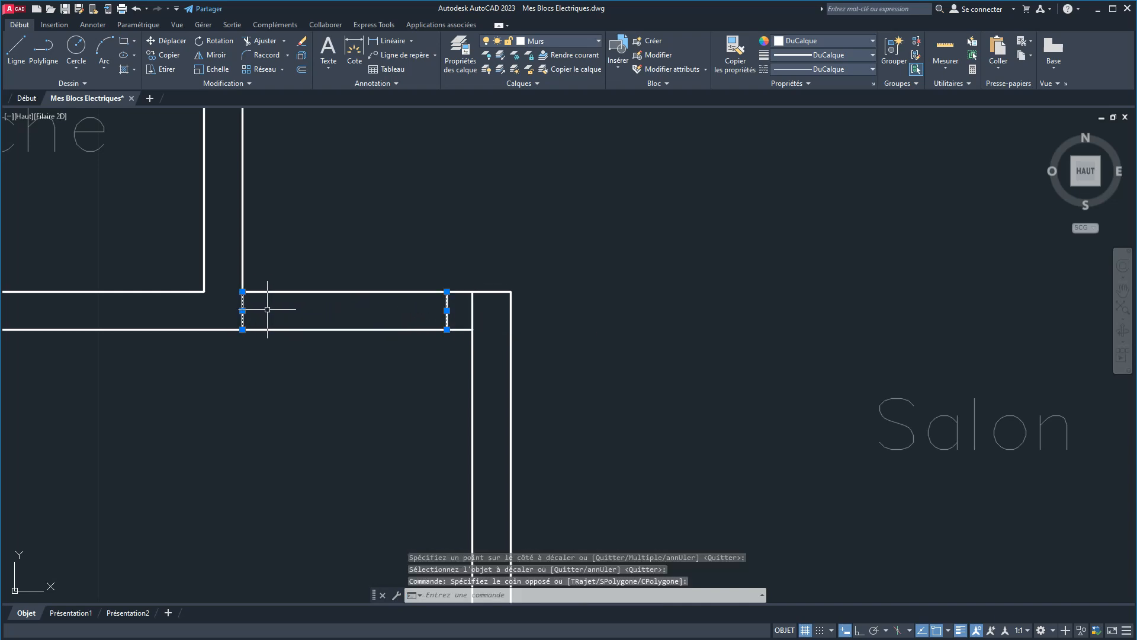
click(302, 41)
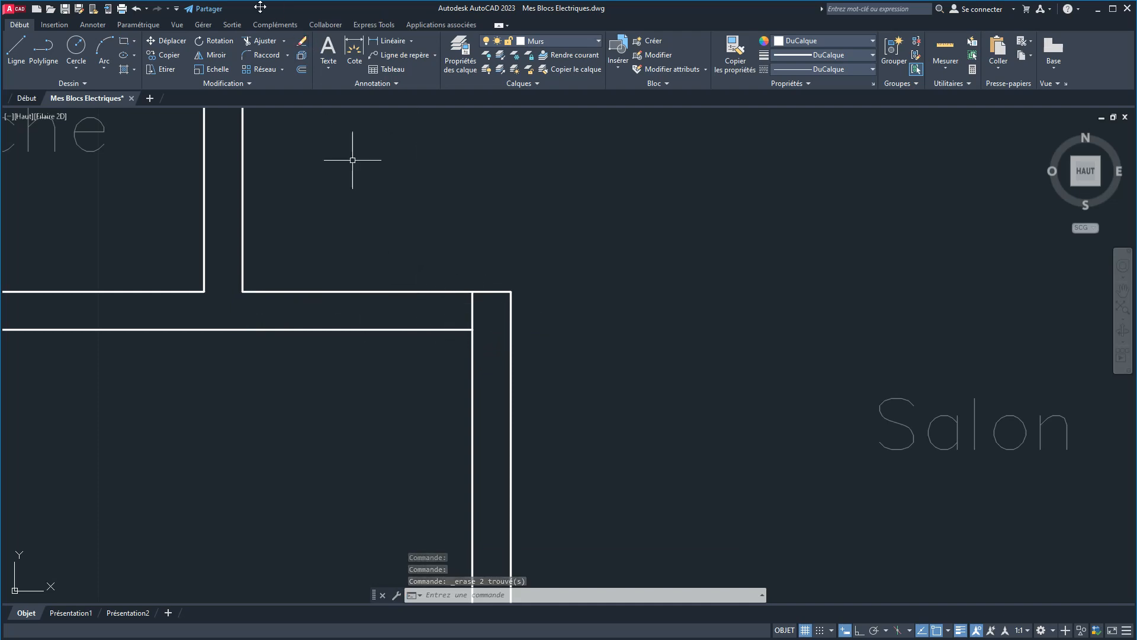
Offset the short line at the Chambre's inner corner by 0.8 to the left across the wall.
click(300, 69)
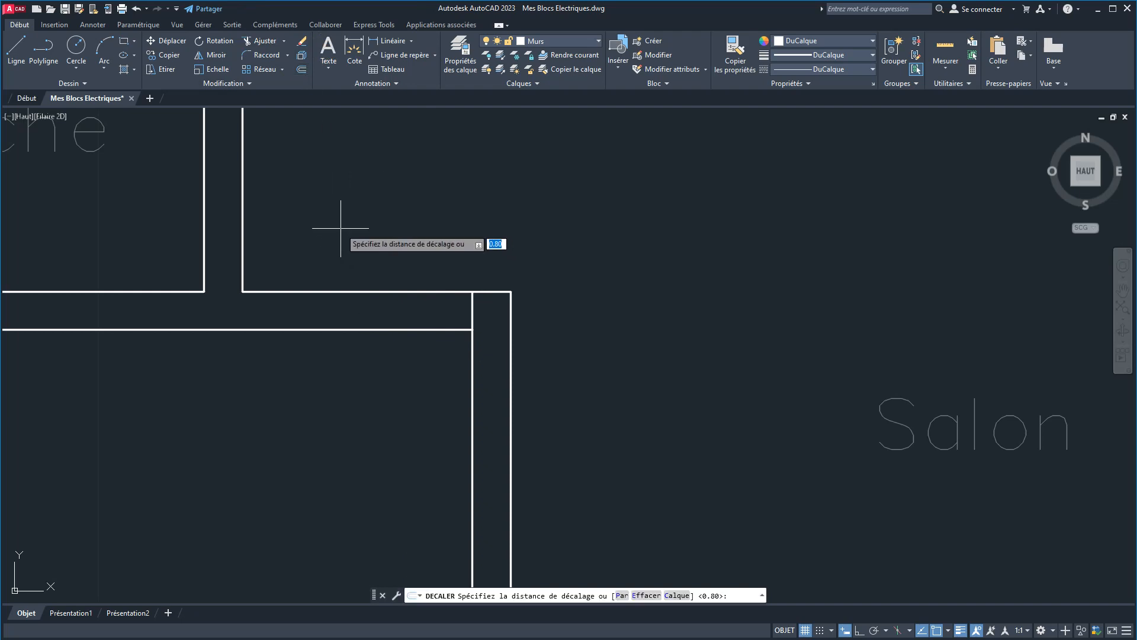
key(Return)
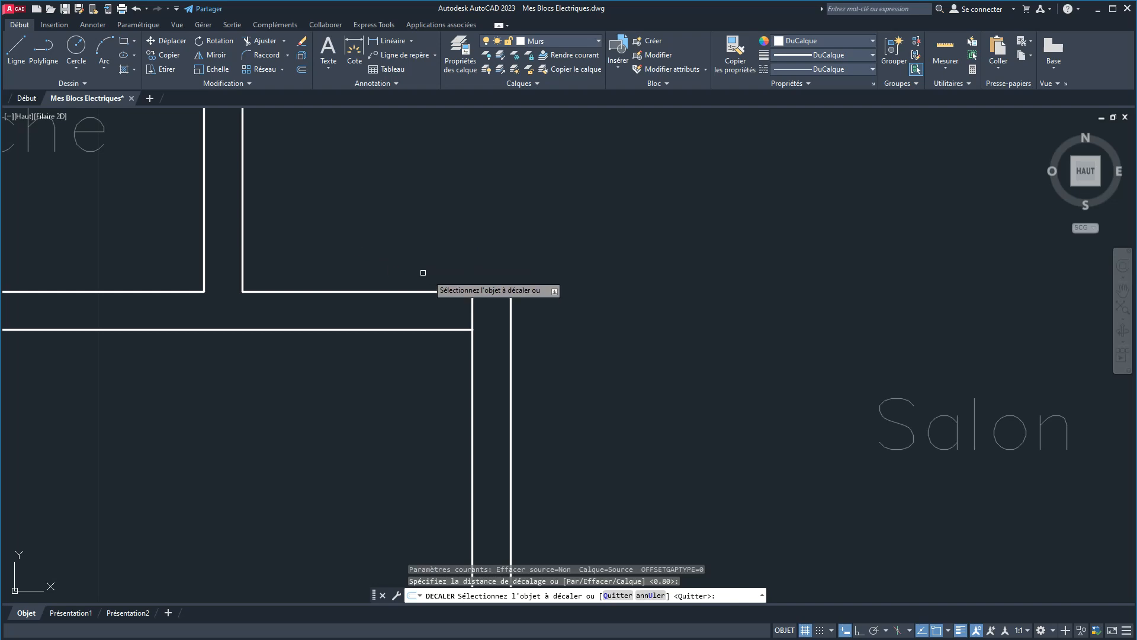
click(473, 323)
click(367, 311)
right_click(373, 224)
click(398, 226)
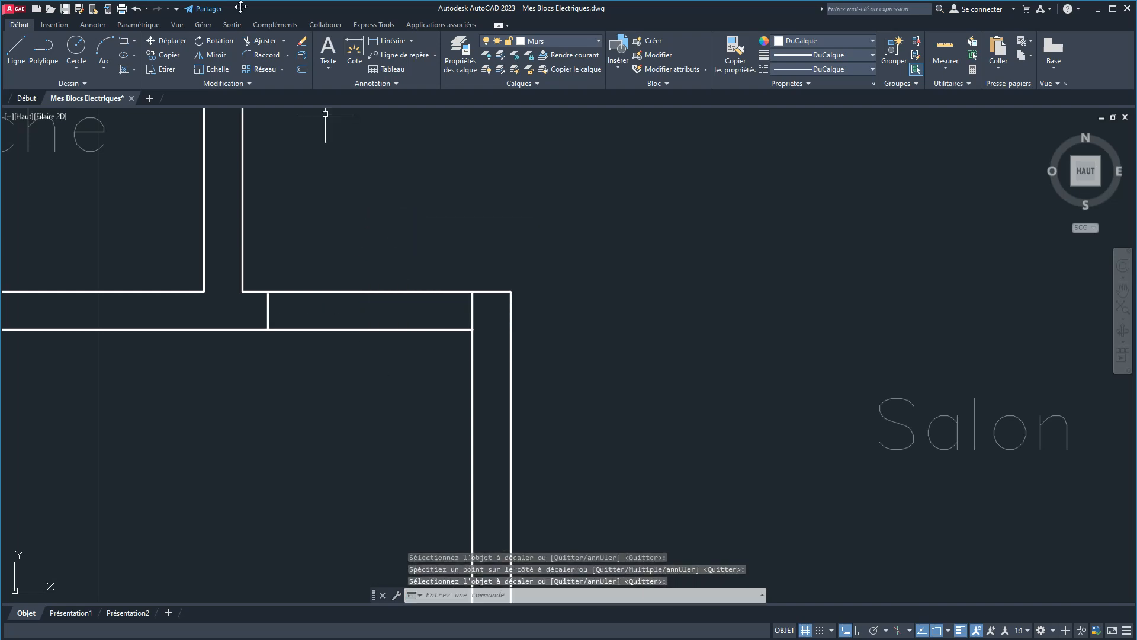
Trim both wall faces between the two short lines to open the passage between the Chambre and the Salon.
click(264, 45)
drag(355, 229, 339, 459)
scroll(355, 352, down, 6)
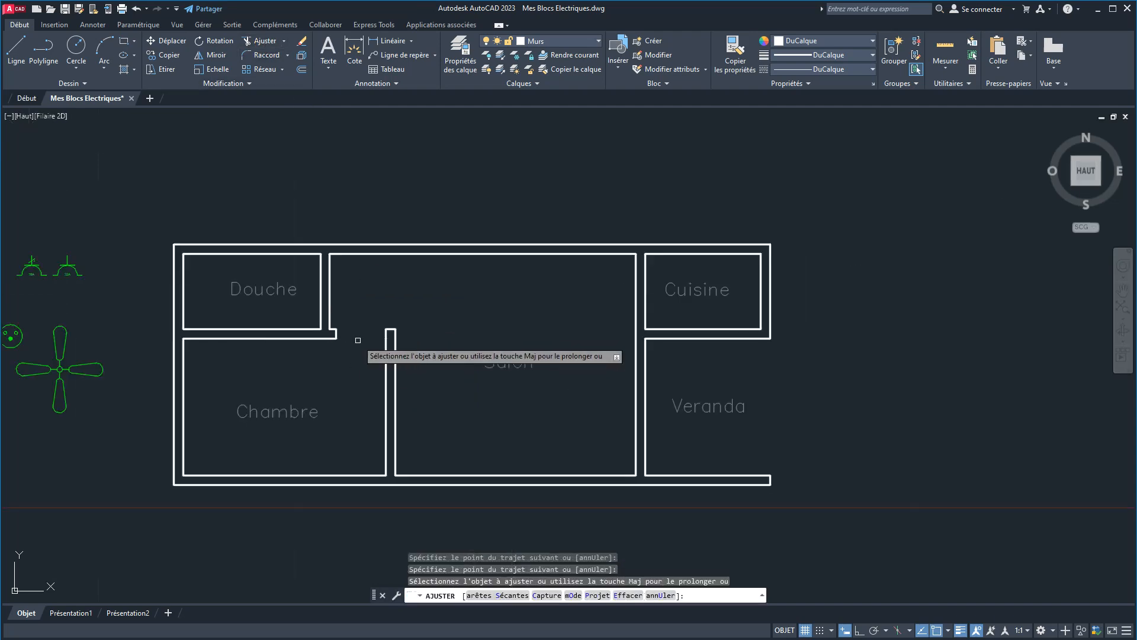
right_click(419, 293)
click(438, 300)
Copy the two short end lines of the Chambre opening to an empty area in the Salon's upper part.
scroll(359, 346, up, 4)
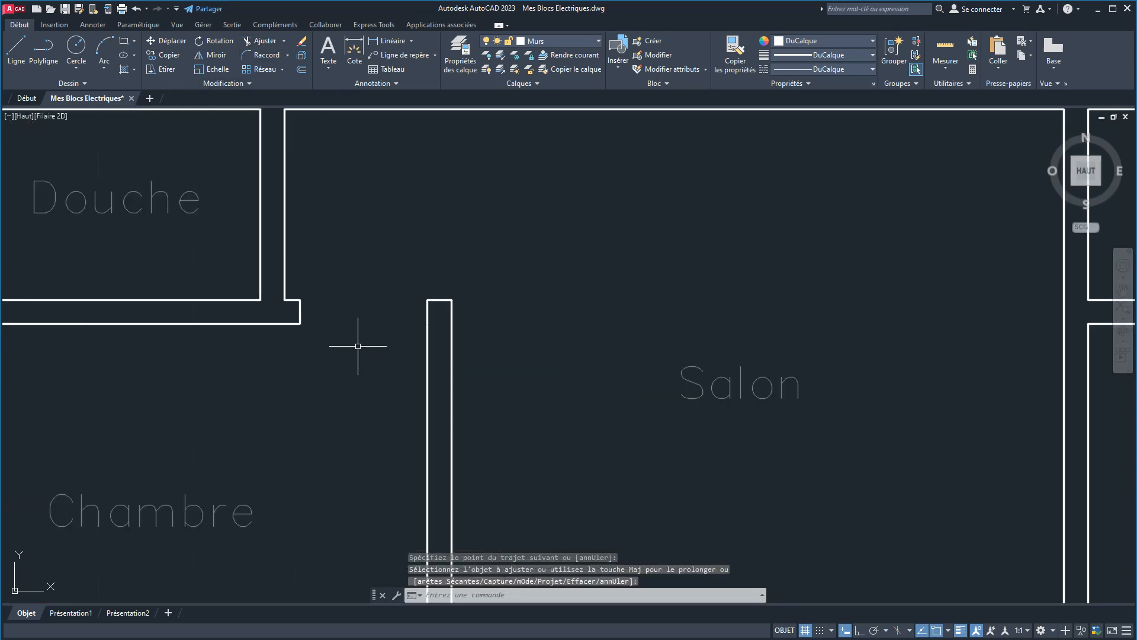
key(Return)
click(426, 311)
click(301, 311)
scroll(302, 314, down, 4)
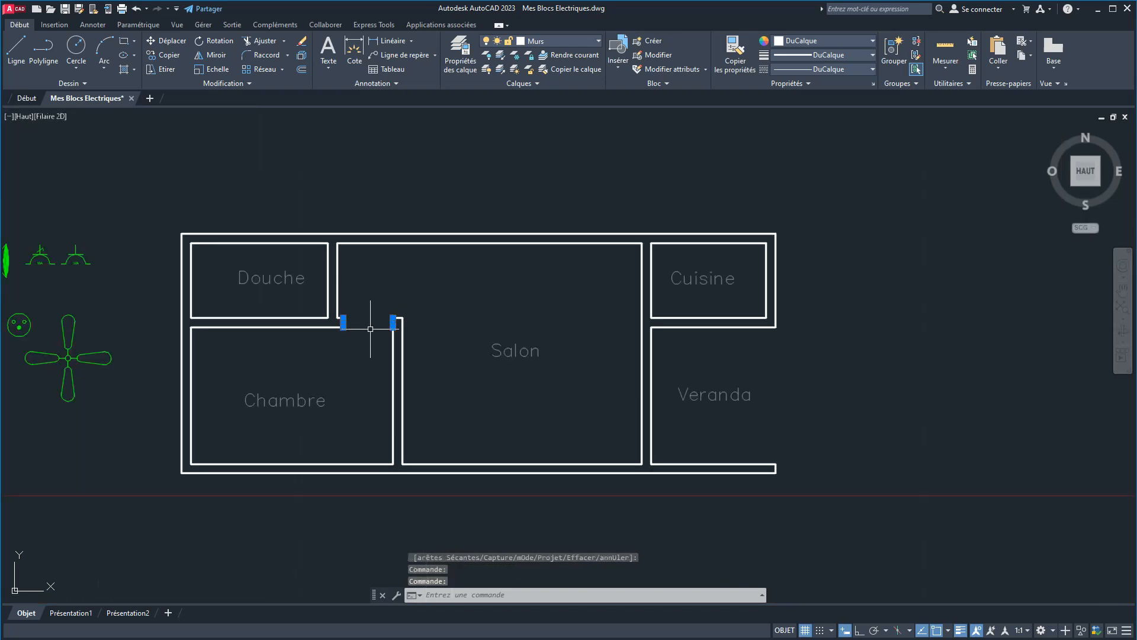
middle_drag(381, 323, 369, 269)
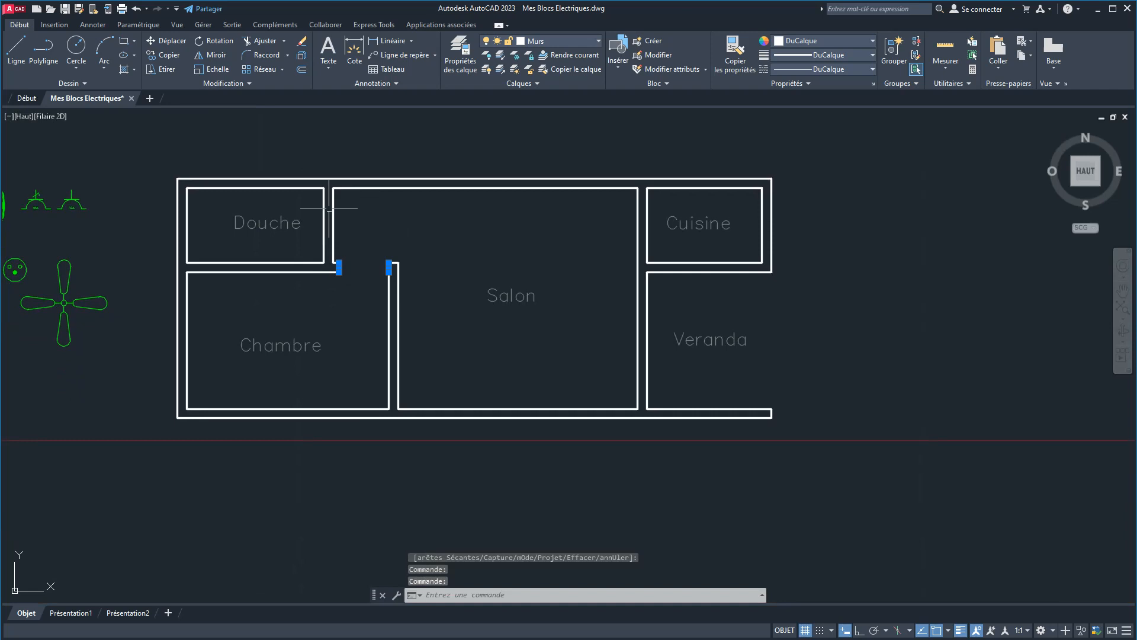
scroll(328, 208, up, 2)
click(197, 43)
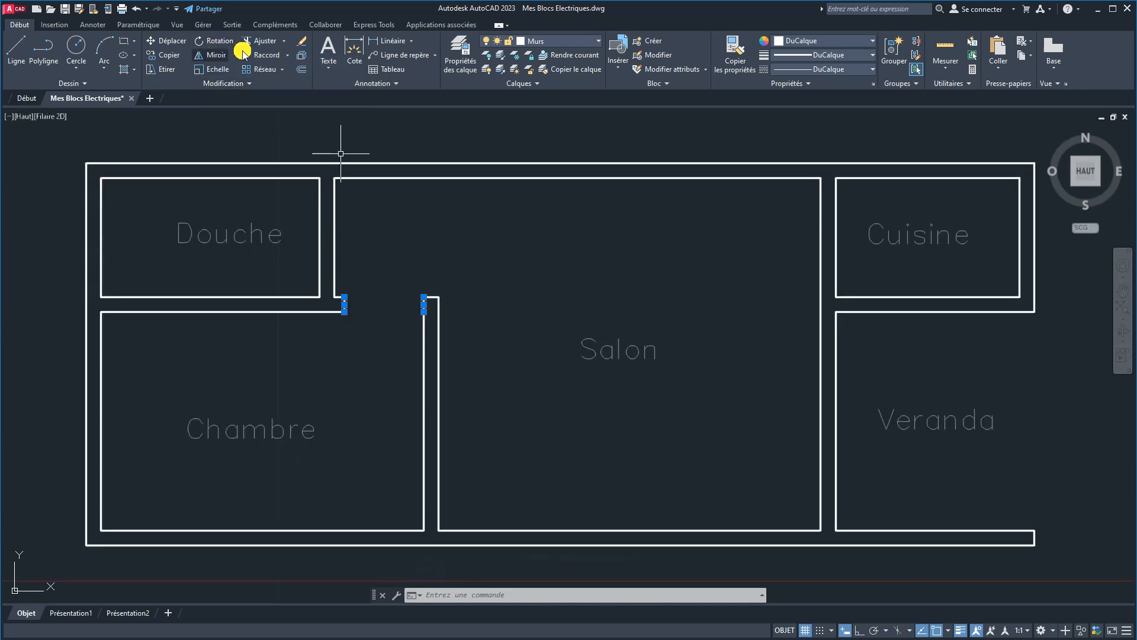
click(163, 54)
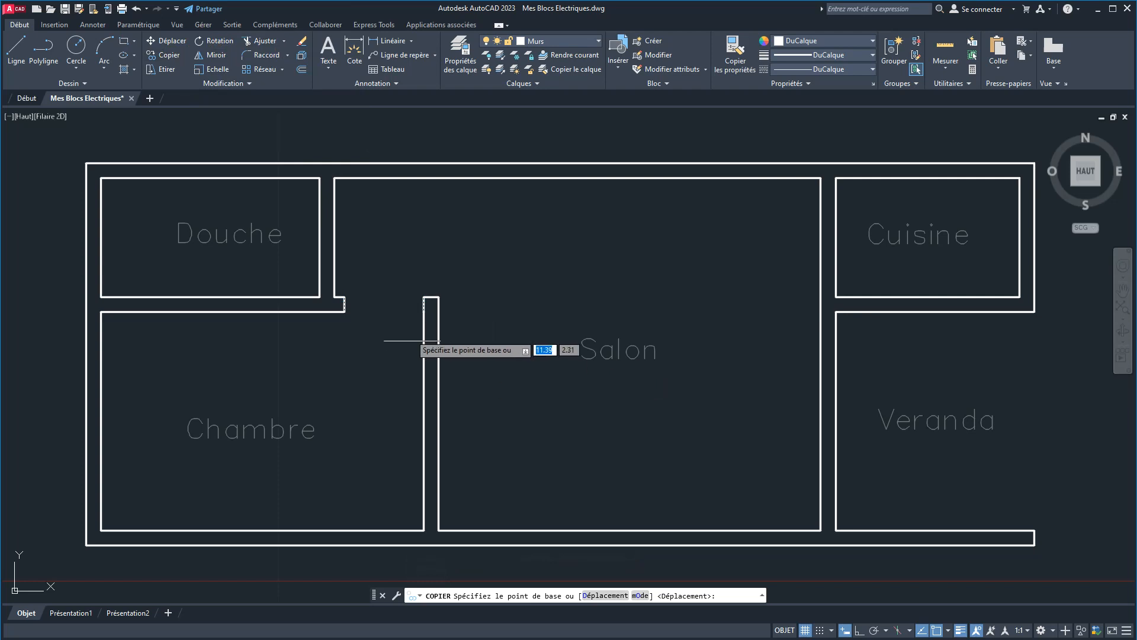
click(413, 272)
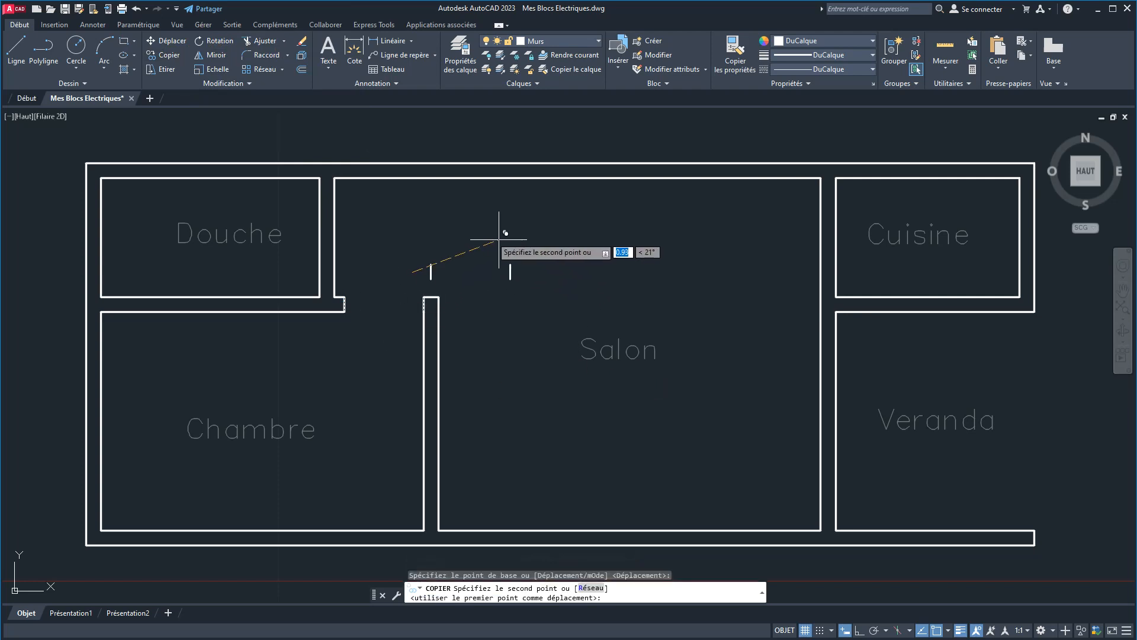
right_click(629, 224)
click(636, 235)
Turn on Ortho mode and rotate the copied pair of lines in the Salon by 90° so they lie horizontally.
click(571, 216)
click(709, 290)
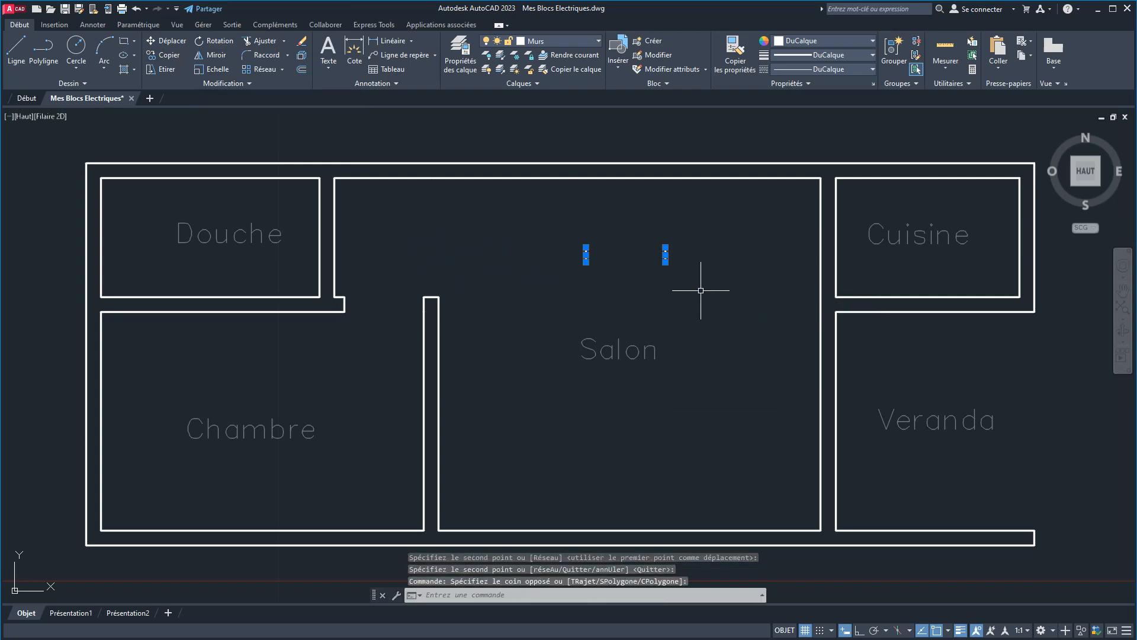
click(213, 42)
click(555, 303)
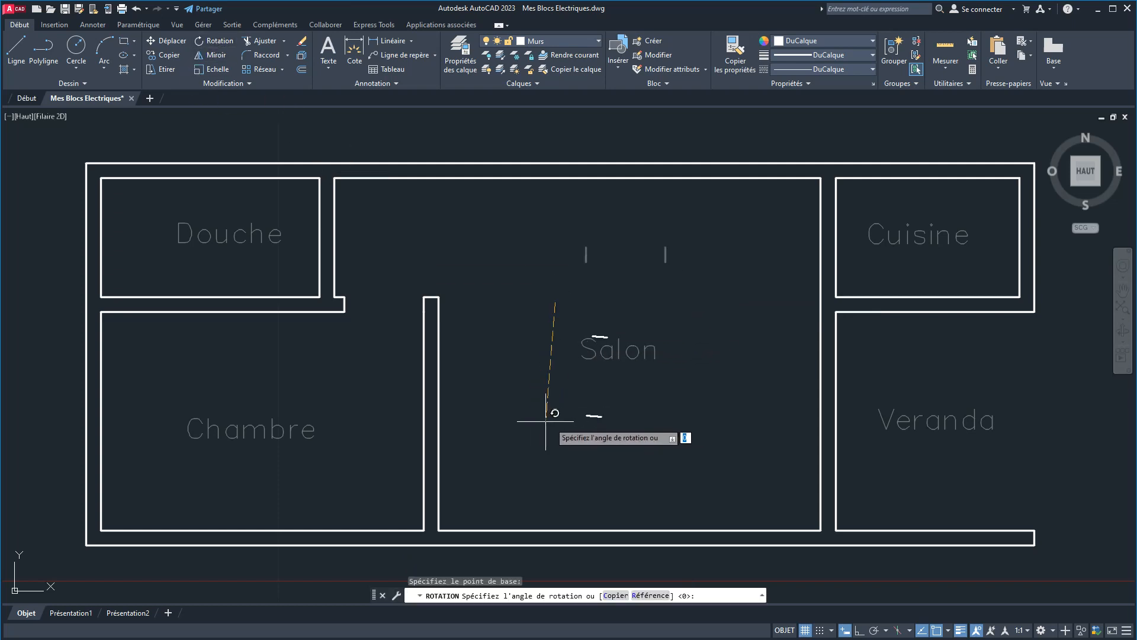
click(856, 631)
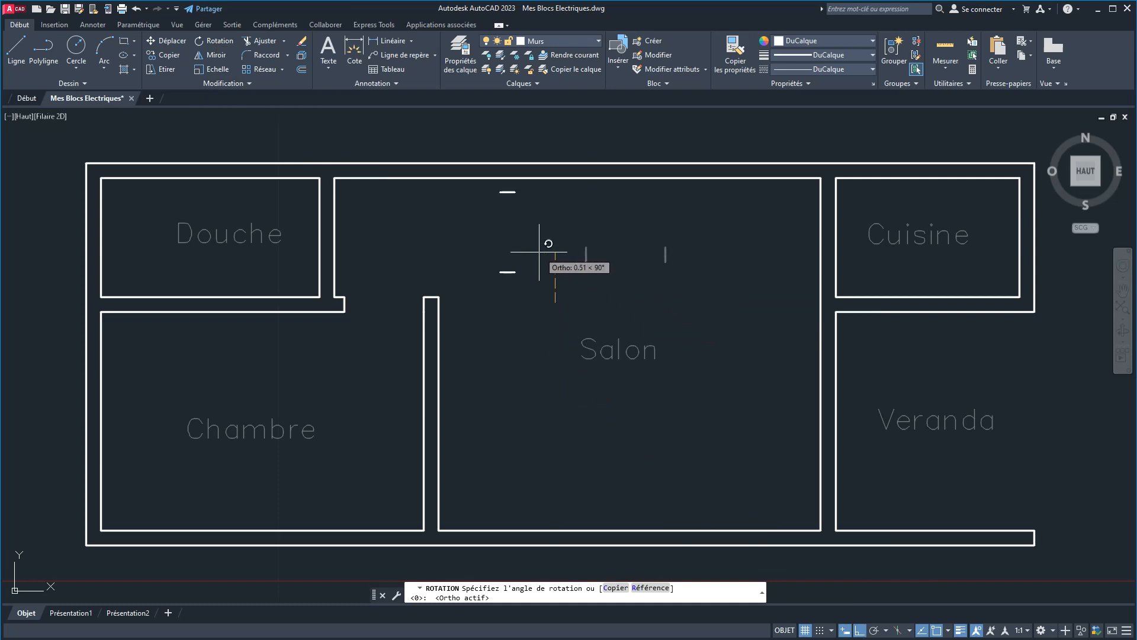
key(Return)
Copy the horizontal pair of lines onto the Douche–Salon and Salon–Cuisine walls, starting from each wall's upper end.
click(558, 307)
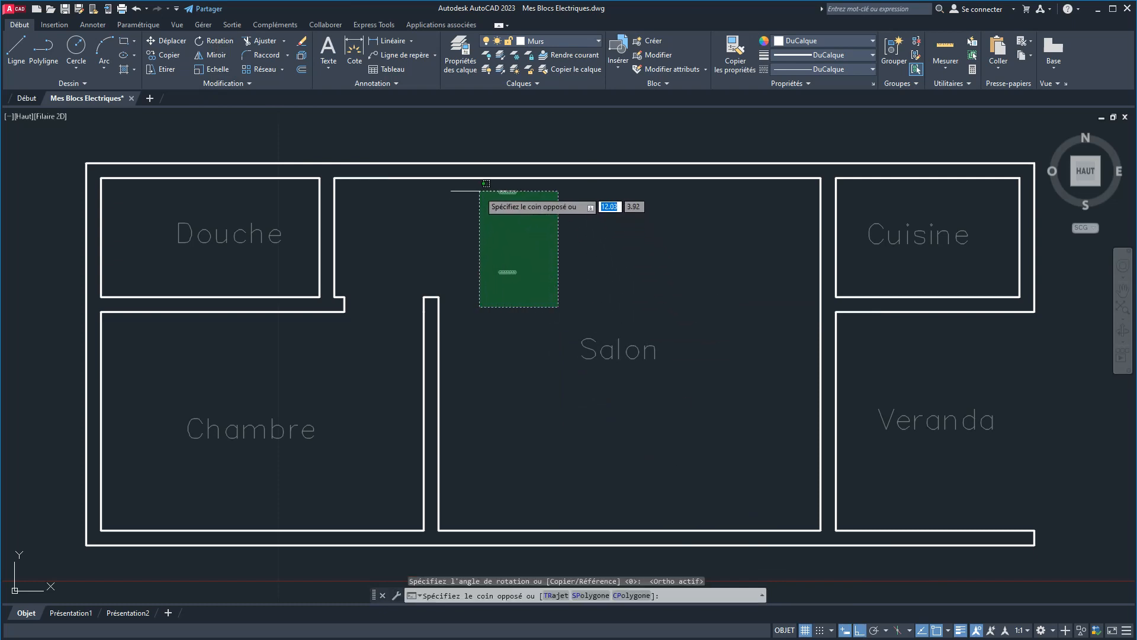
click(479, 191)
click(166, 58)
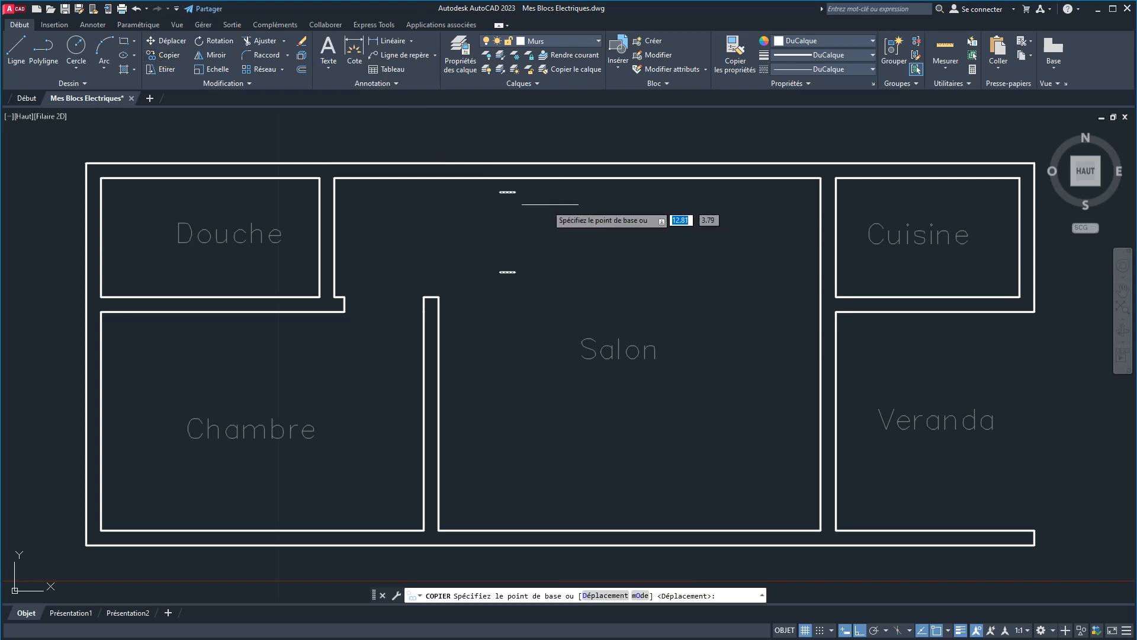
click(485, 191)
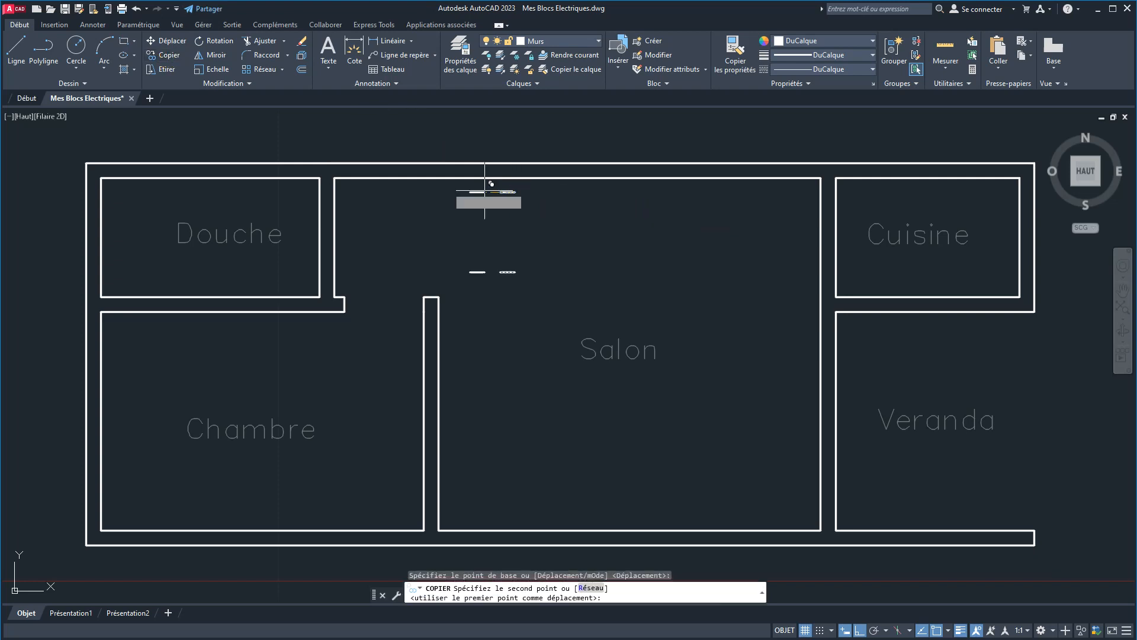
click(335, 178)
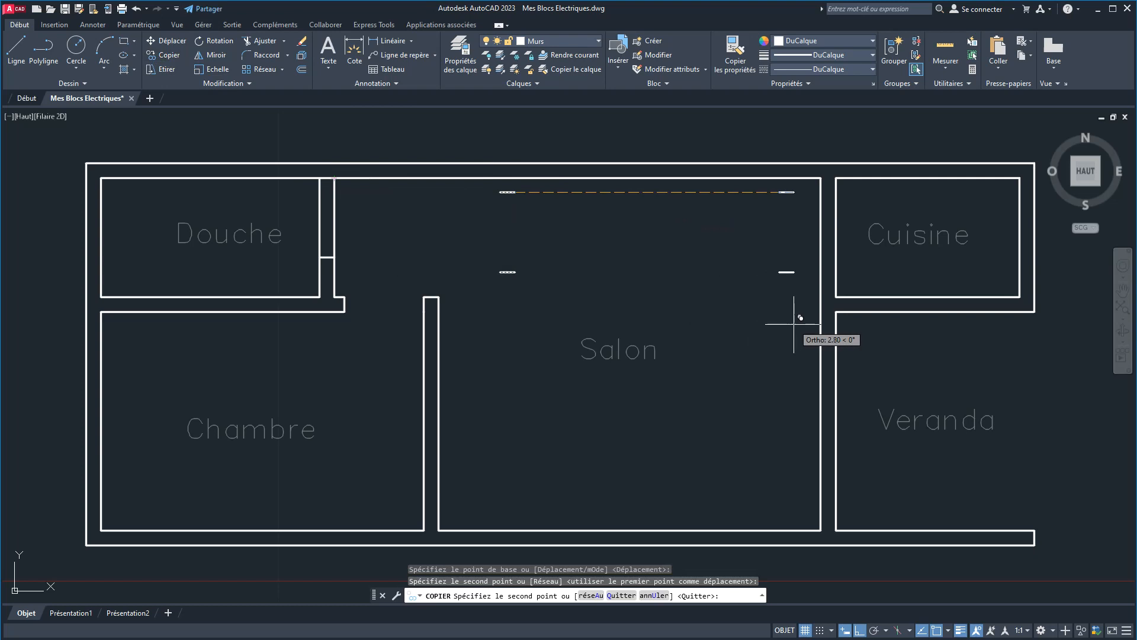
click(836, 178)
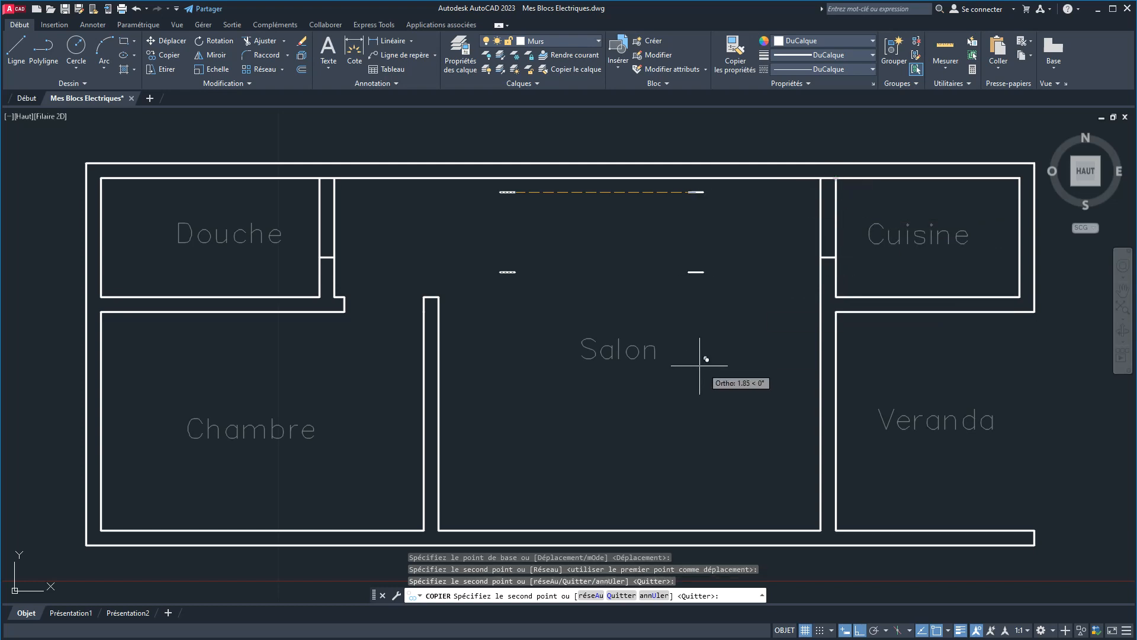
right_click(731, 386)
click(748, 393)
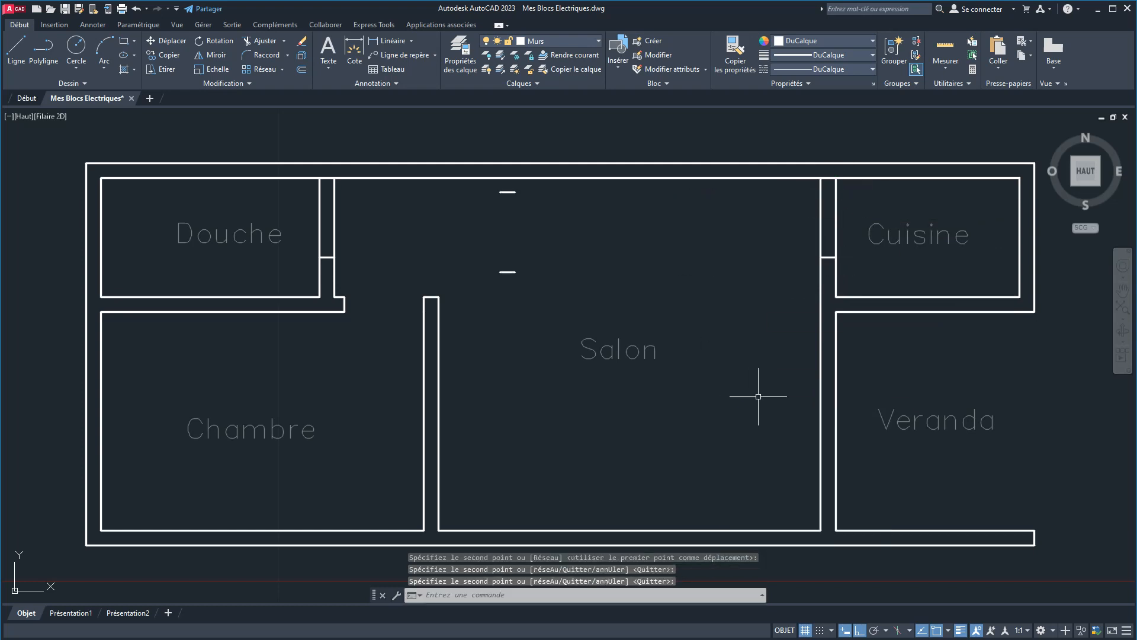
Trim the wall faces between the paired lines to open the Douche–Salon and Salon–Cuisine walls.
click(262, 43)
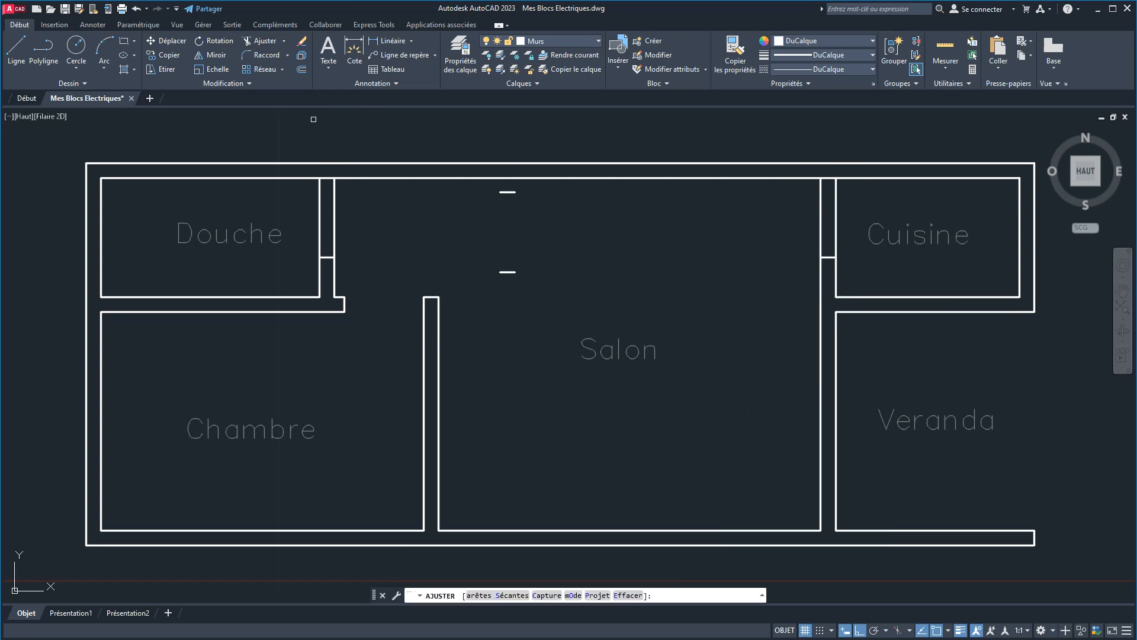
drag(373, 204, 270, 199)
drag(876, 216, 795, 217)
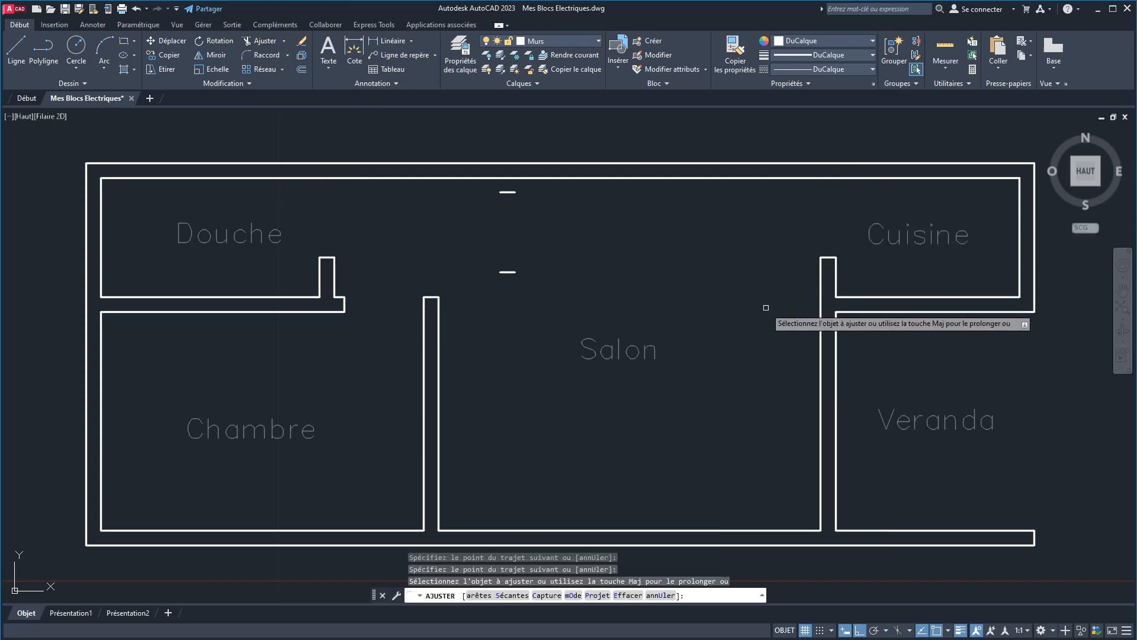
Copy the horizontal pair of lines from the Salon onto the Salon–Veranda wall, starting from the wall's lower end.
right_click(744, 292)
click(750, 297)
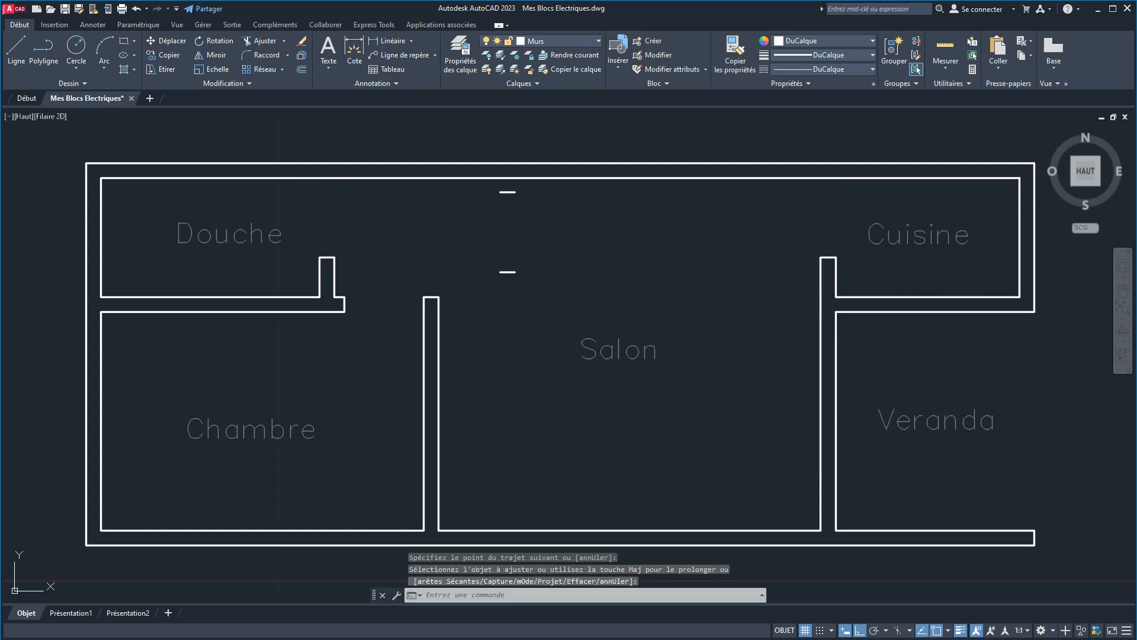
click(567, 309)
click(443, 186)
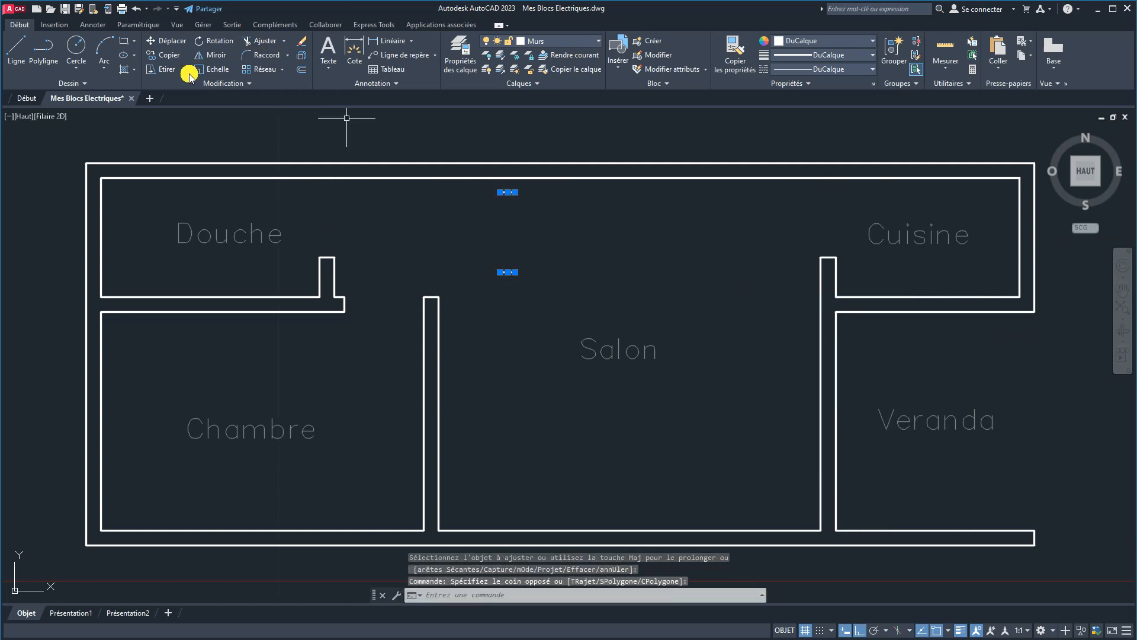
click(165, 56)
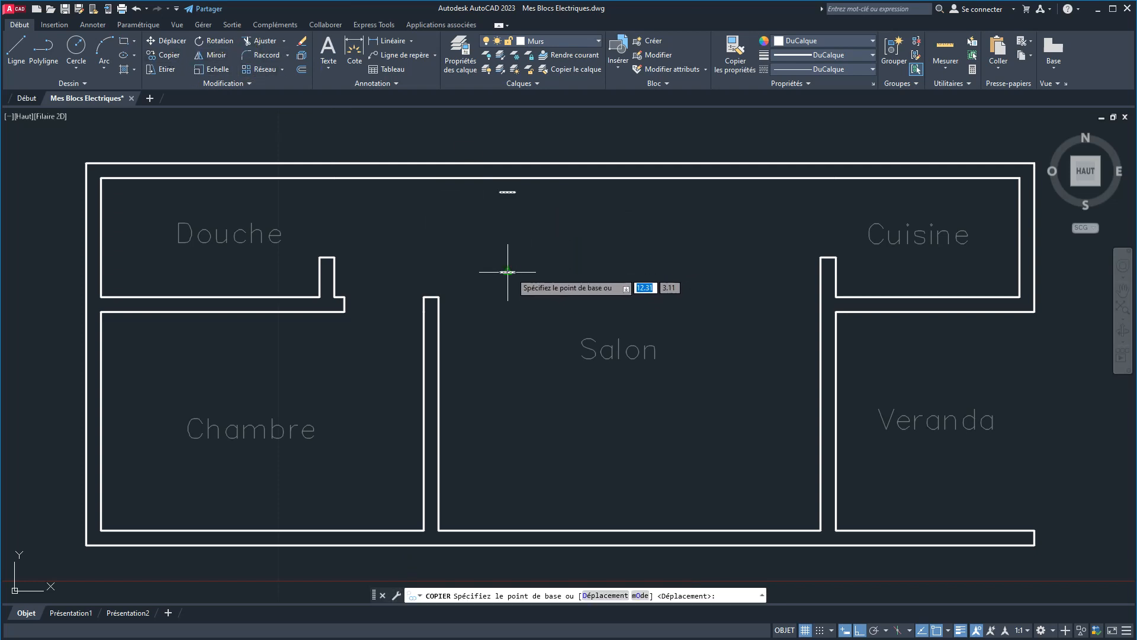
click(514, 272)
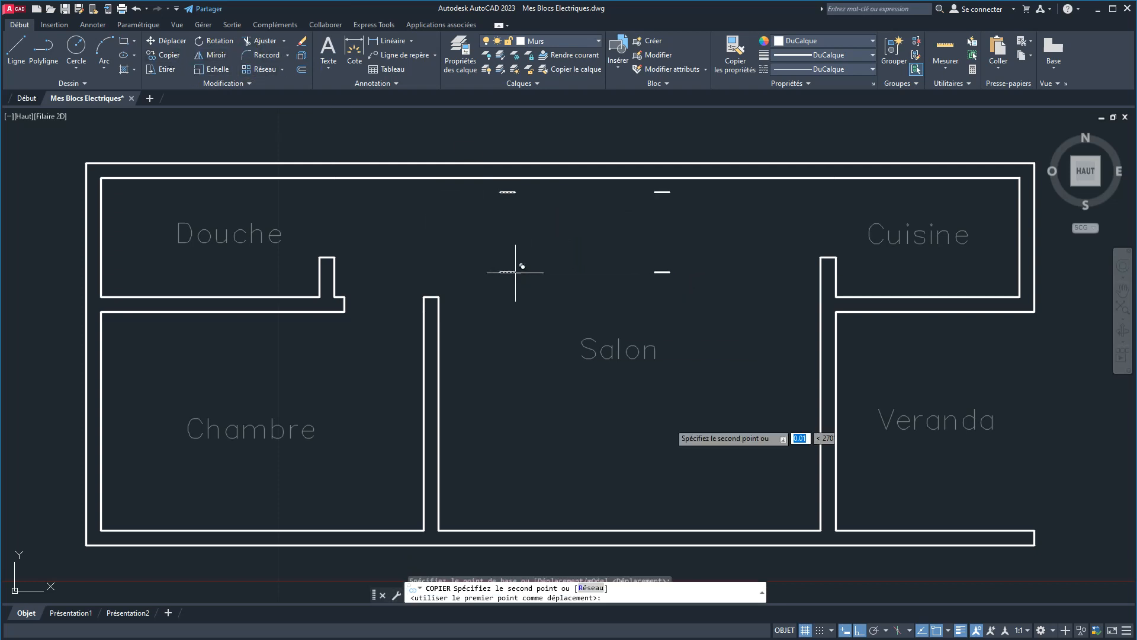
click(833, 526)
right_click(730, 453)
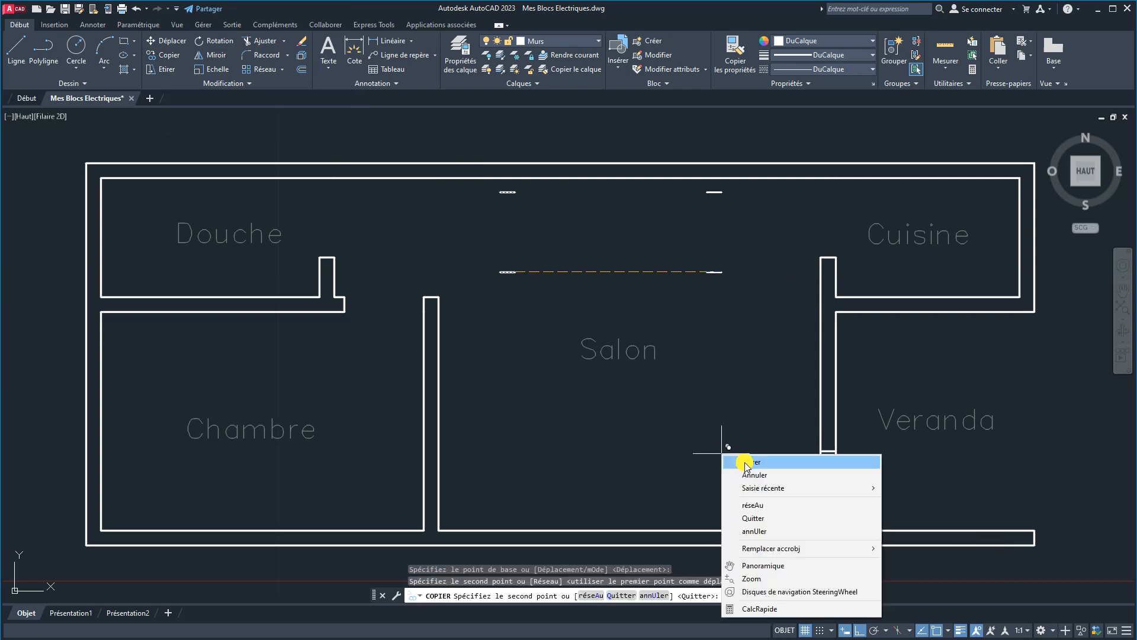
click(763, 467)
Trim both wall faces between the copied lines to open the lower end of the Salon–Veranda wall.
click(256, 41)
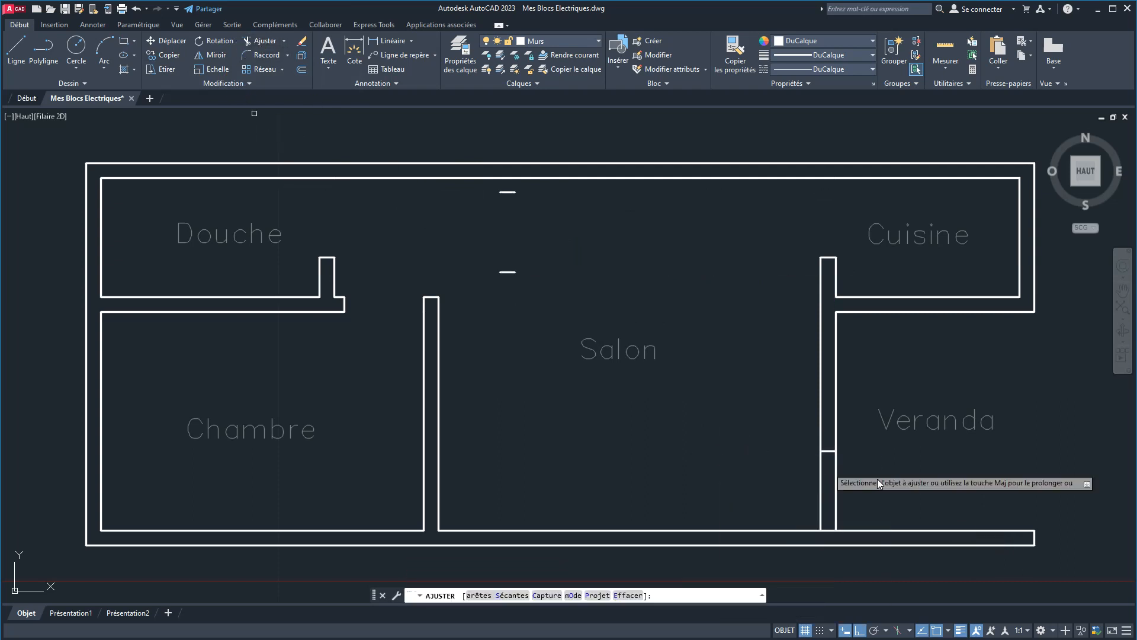
click(873, 496)
click(751, 494)
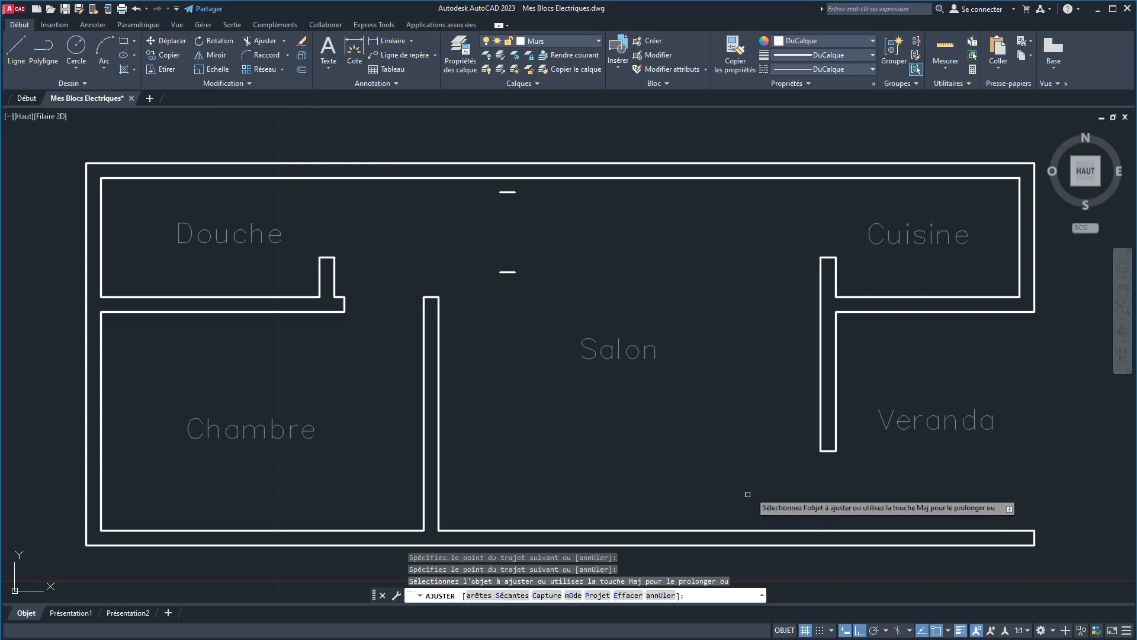
right_click(740, 446)
click(767, 453)
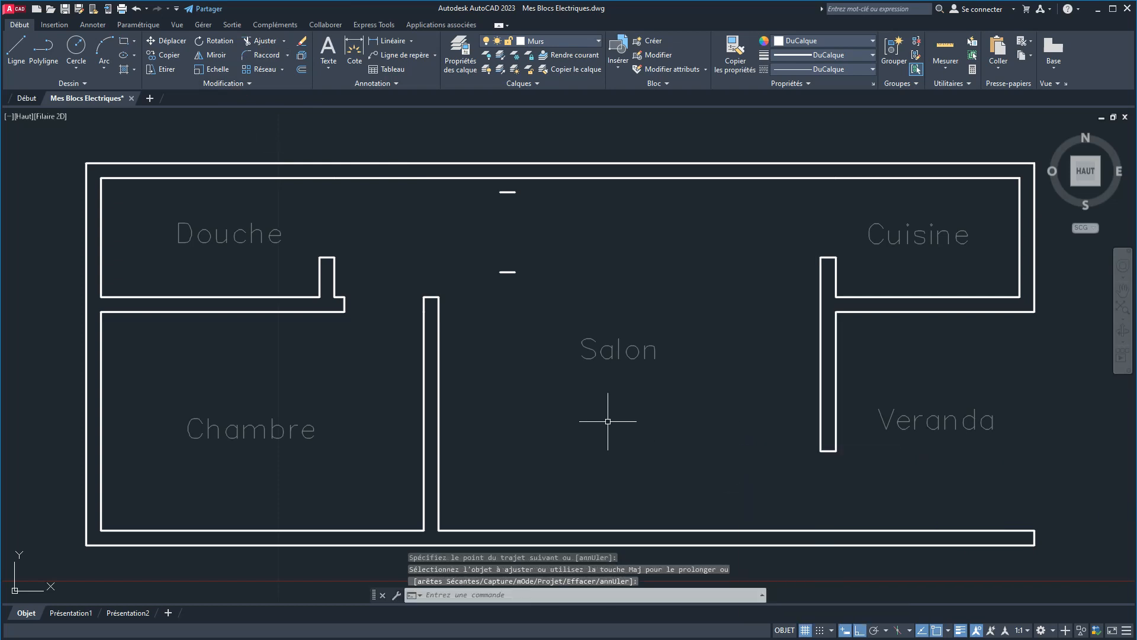
Erase the leftover pair of short horizontal lines in the Salon's upper part.
click(538, 286)
click(471, 179)
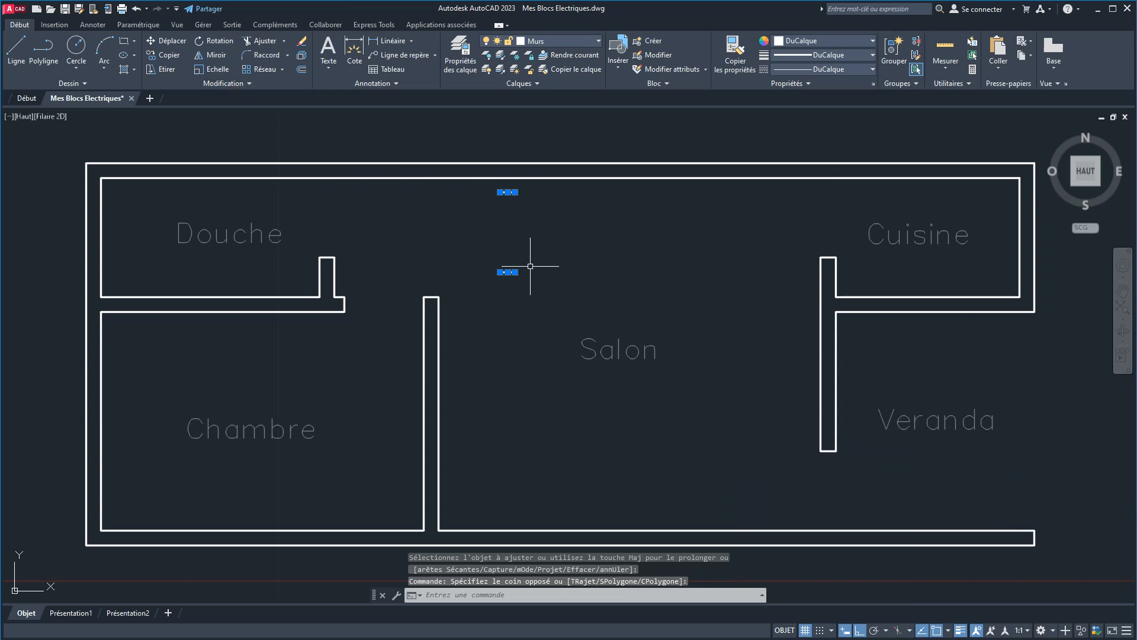
key(Delete)
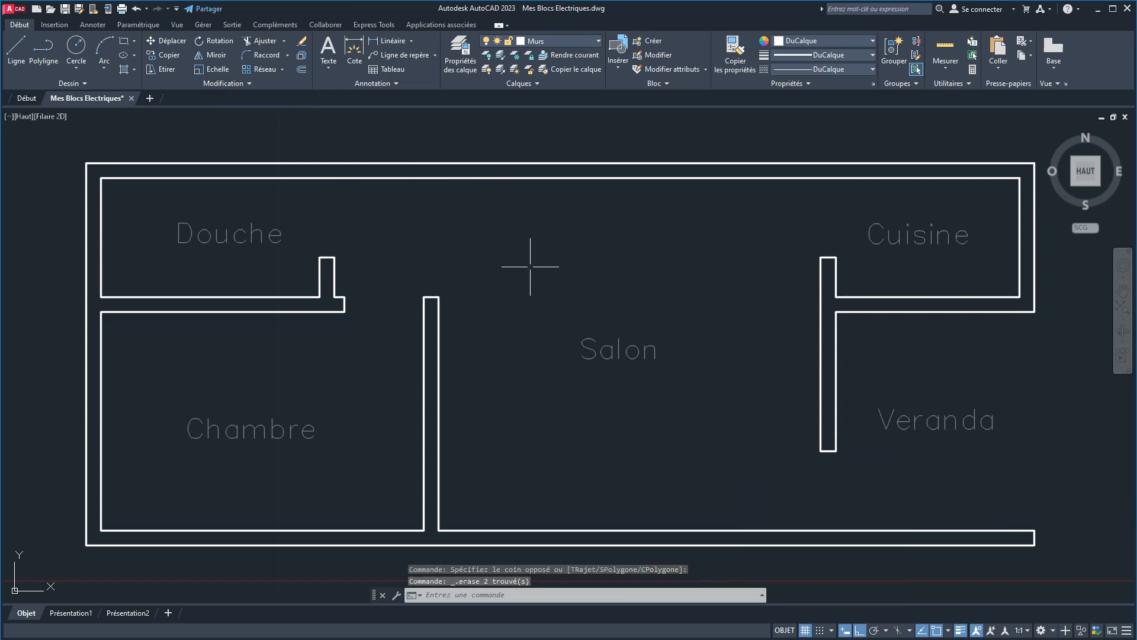
Draw a 0.15-long horizontal line across the Chambre's outer west wall, at the midpoint of its inner face.
mouse_move(705, 322)
middle_down()
mouse_move(636, 334)
mouse_move(678, 323)
middle_up()
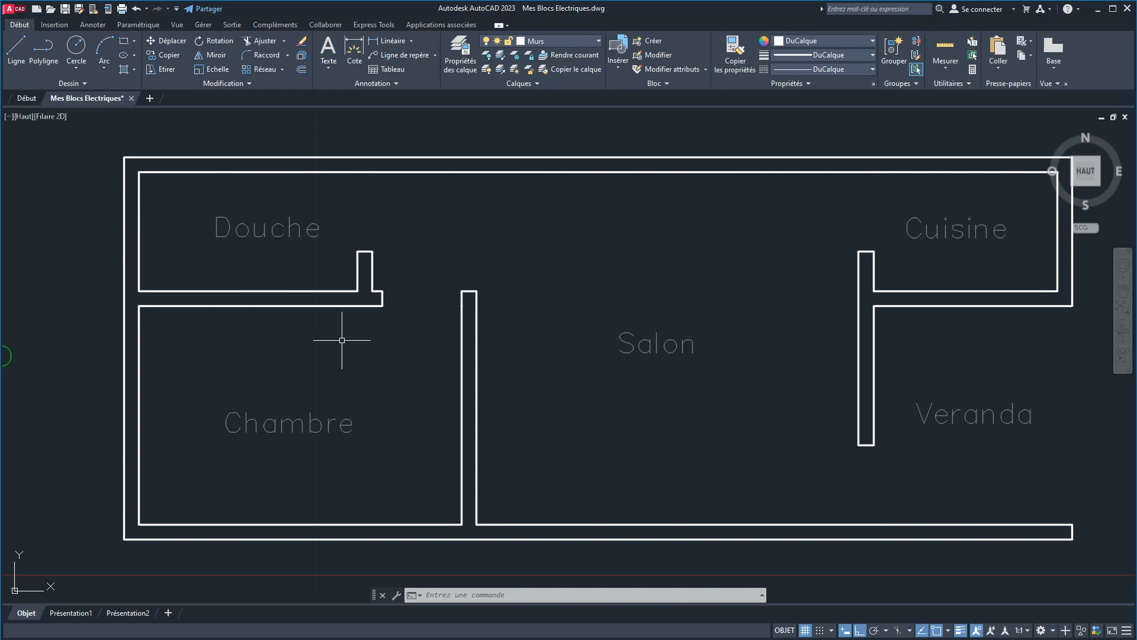
click(16, 50)
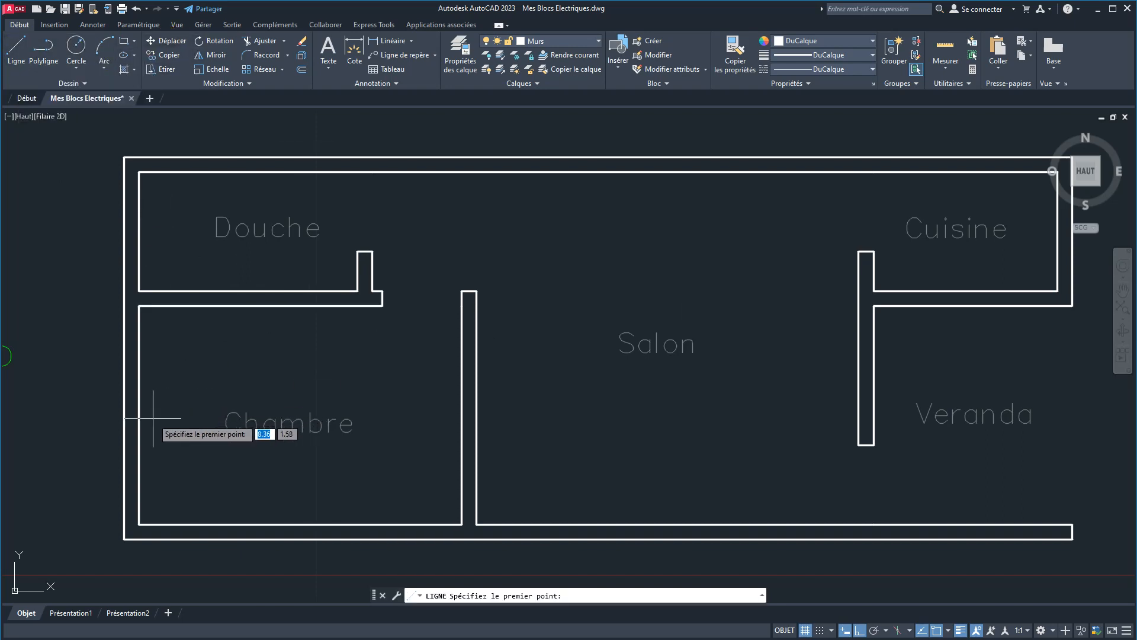
click(123, 416)
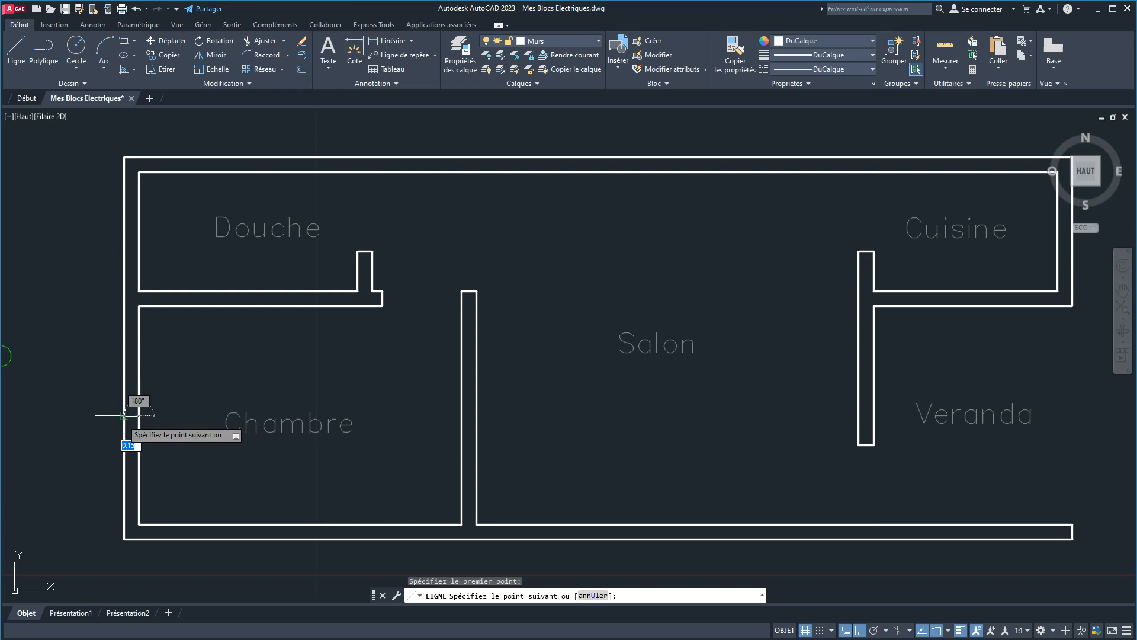
right_click(87, 372)
click(115, 376)
middle_drag(190, 427, 296, 375)
scroll(233, 371, up, 2)
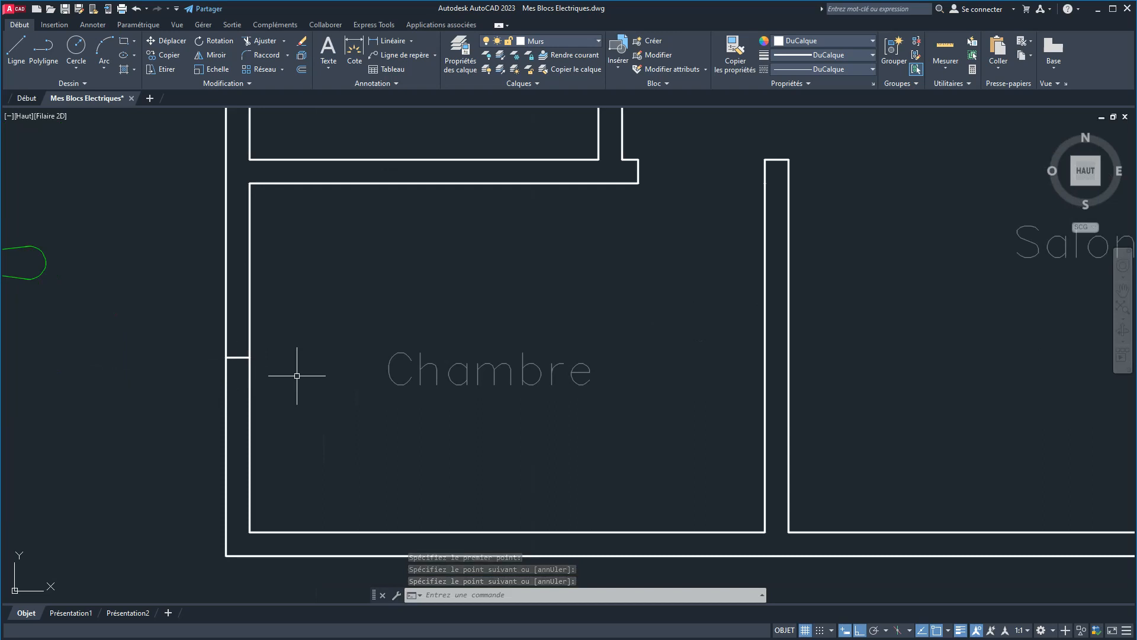
Delete the short line crossing the outer wall beside the Chambre room.
click(235, 357)
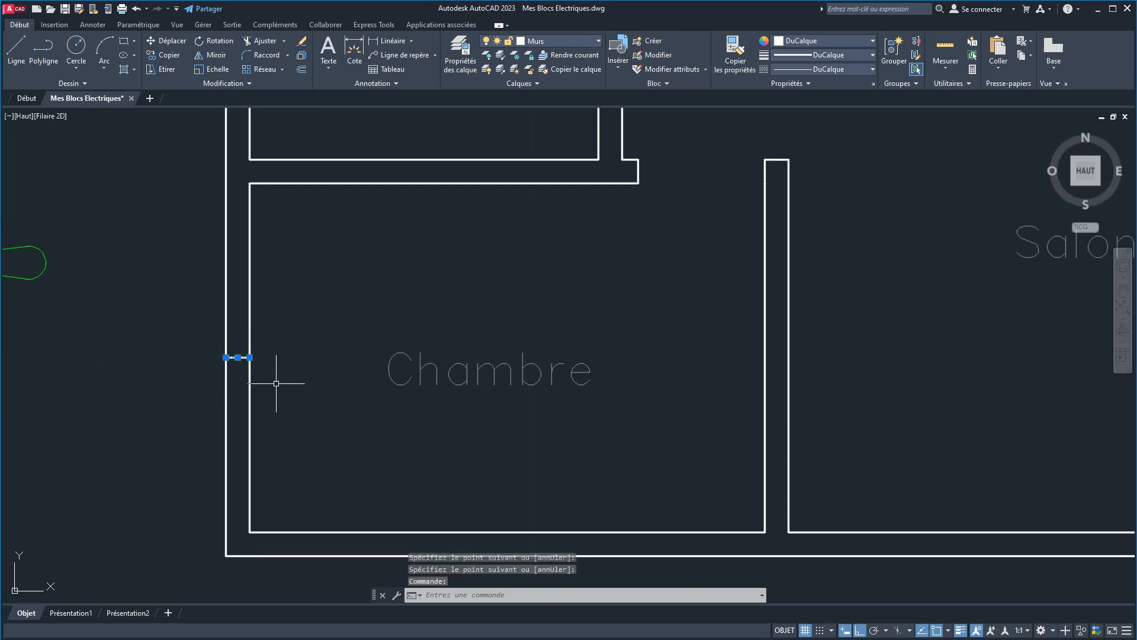
key(Delete)
scroll(392, 365, down, 2)
mouse_move(392, 364)
middle_down()
mouse_move(247, 414)
mouse_move(184, 411)
middle_up()
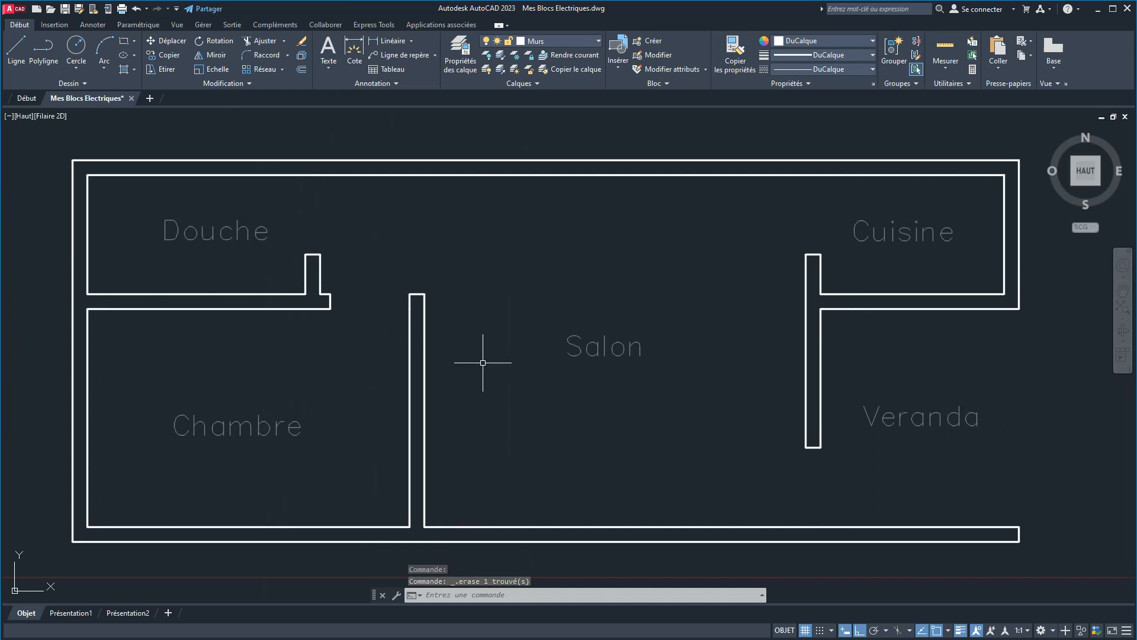
Create a magenta layer named Portes and make it the current layer.
click(458, 59)
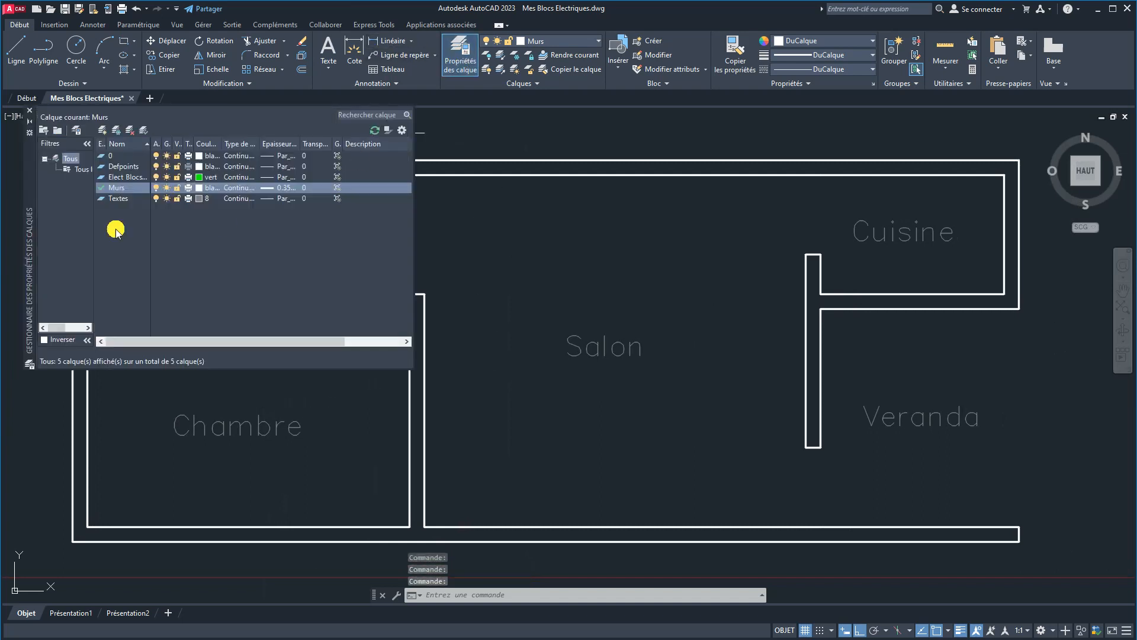
click(100, 130)
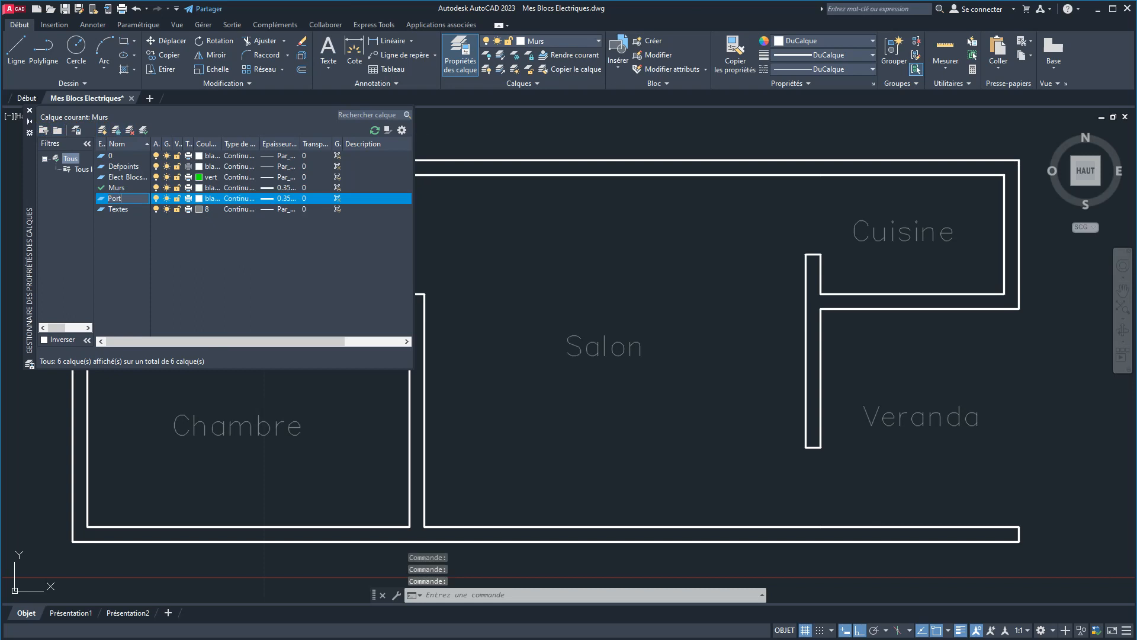
click(201, 198)
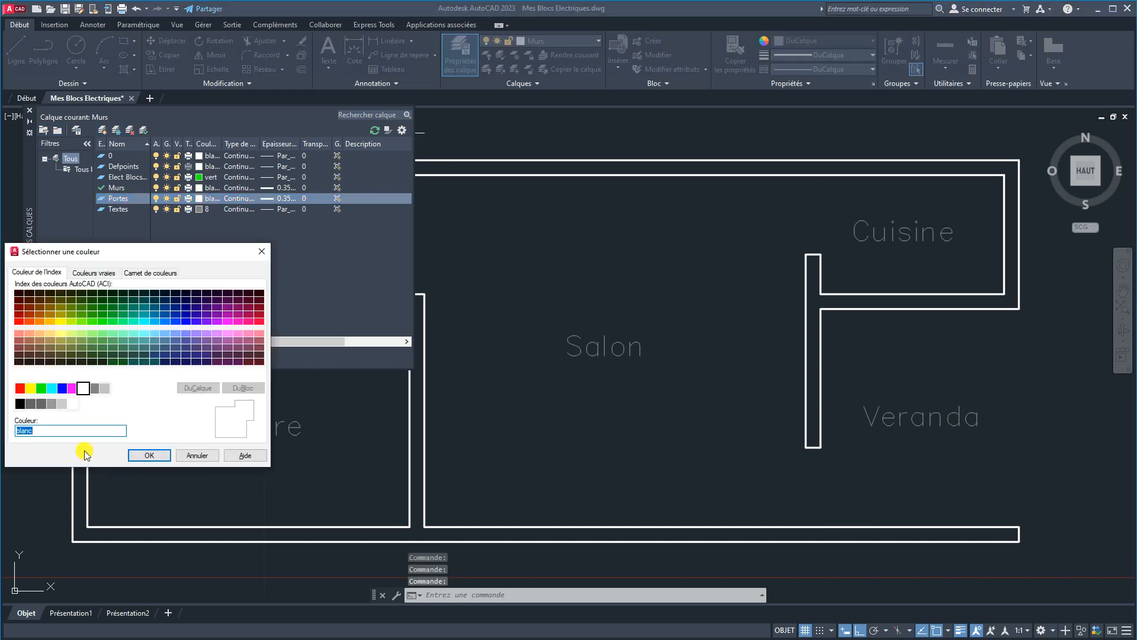
click(72, 389)
click(145, 456)
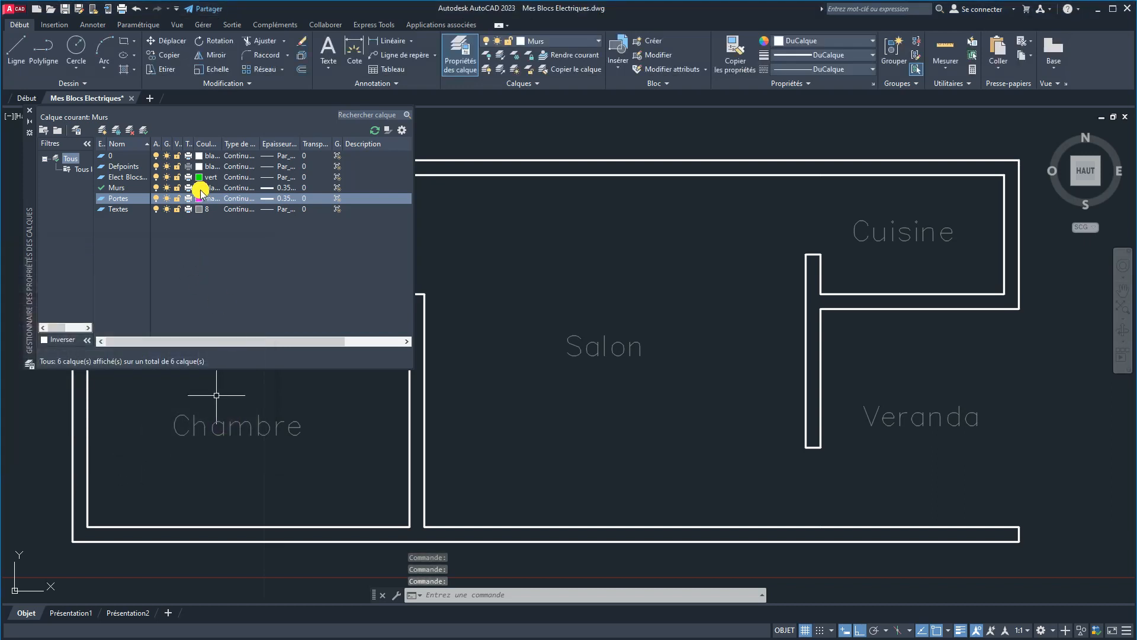
click(199, 197)
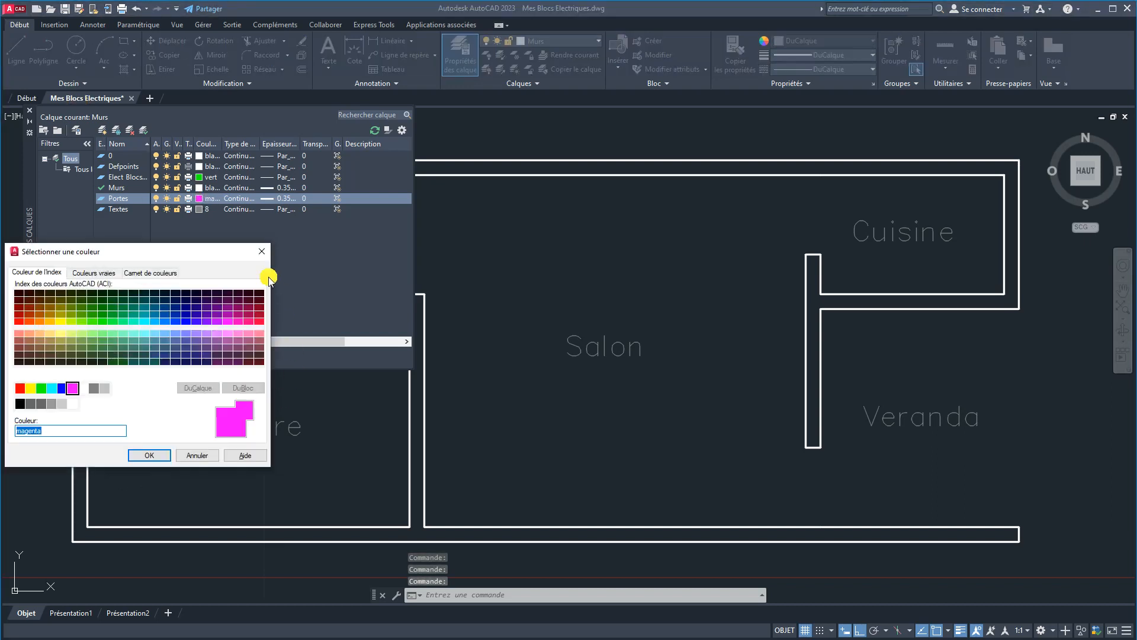
click(261, 252)
double_click(113, 197)
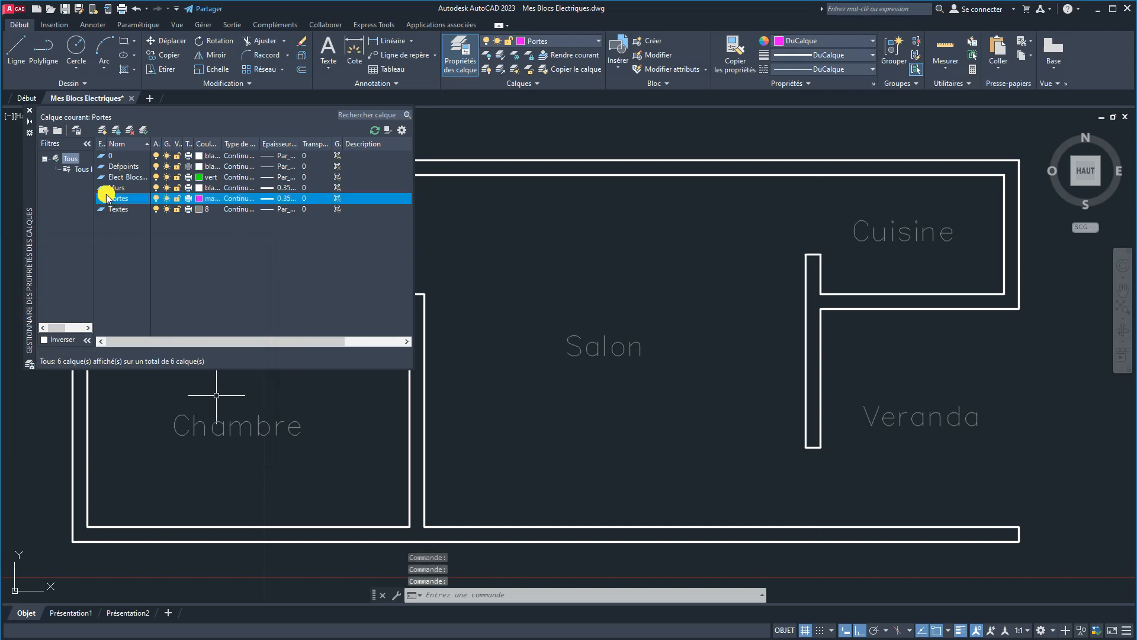
click(29, 111)
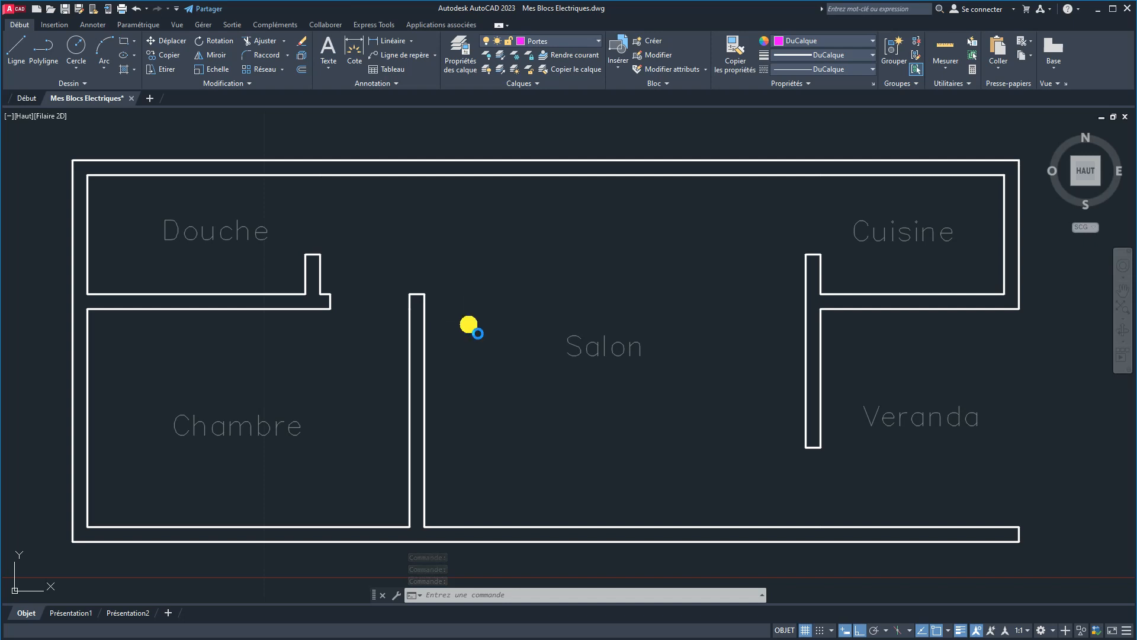
key(ctrl+2)
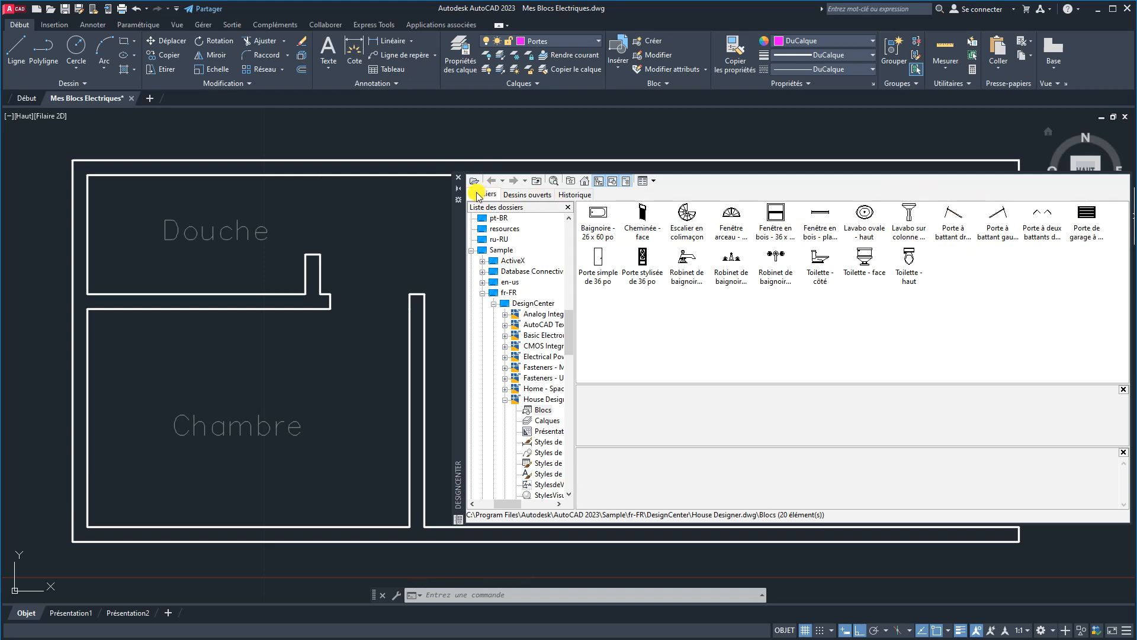
click(459, 179)
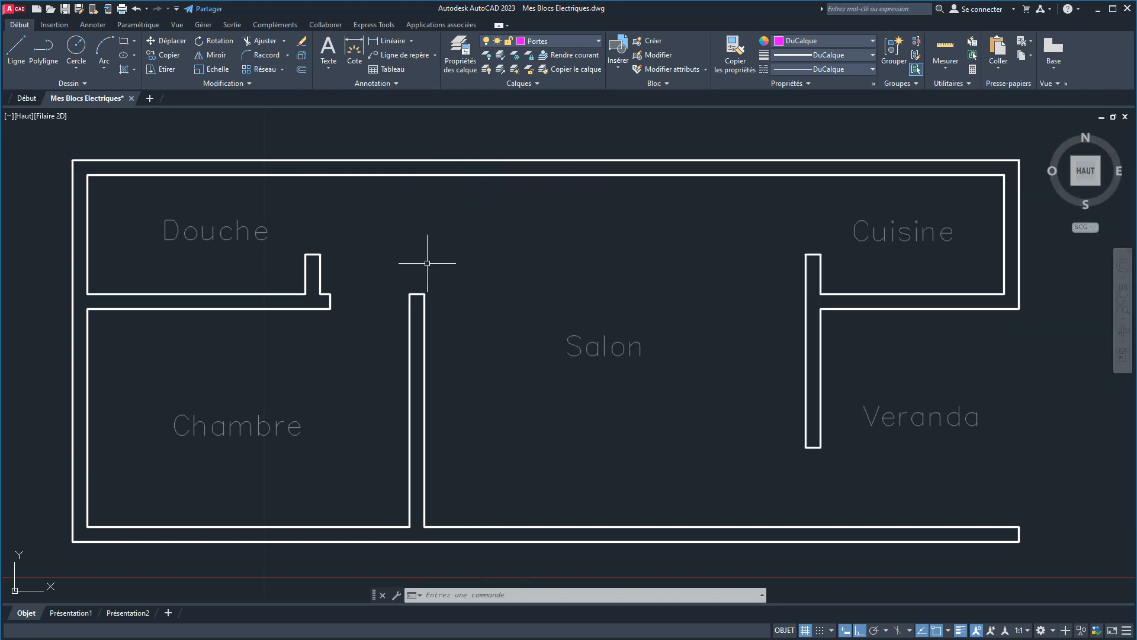
key(ctrl+2)
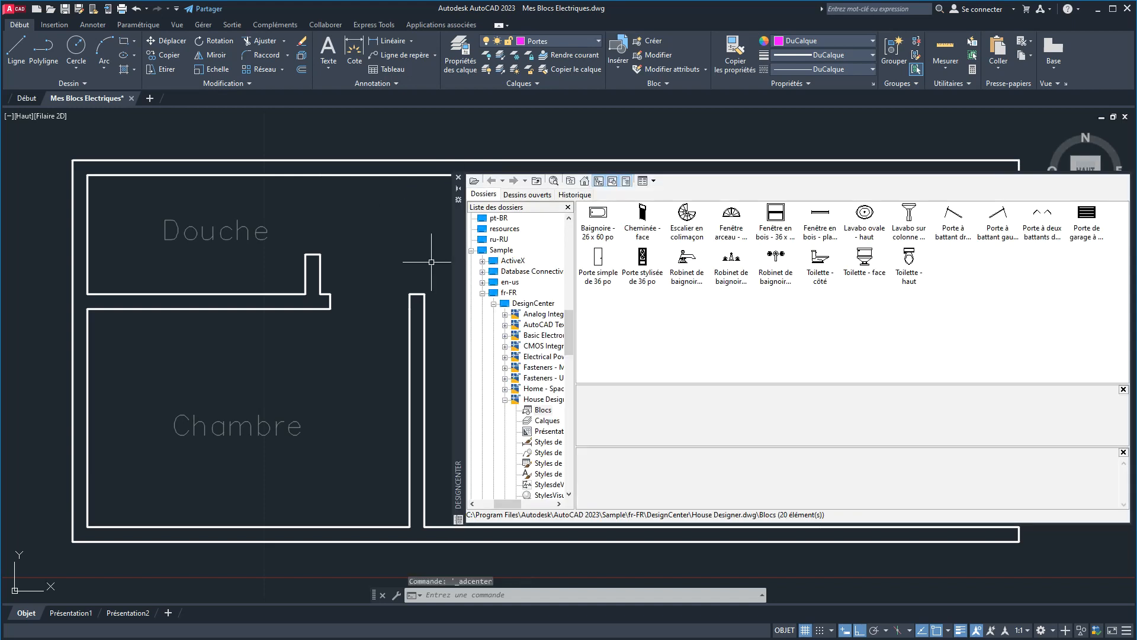
click(461, 177)
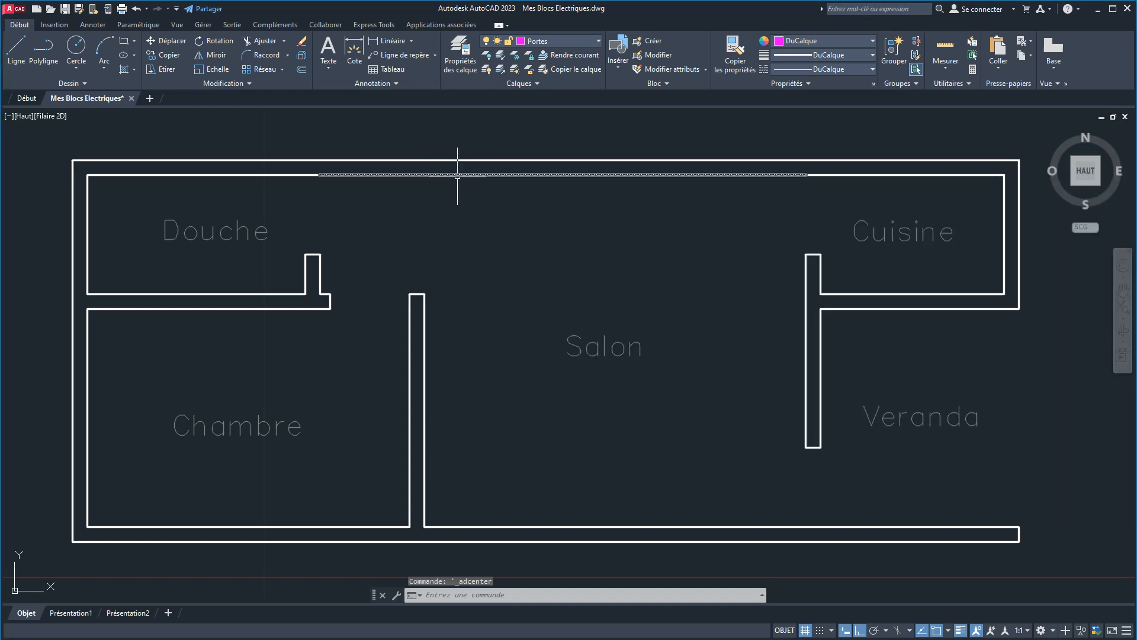
Insert the Porte - Métrique block from the architecture tool palette at scale 0.01, just above the opening to the Chambre.
key(ctrl+3)
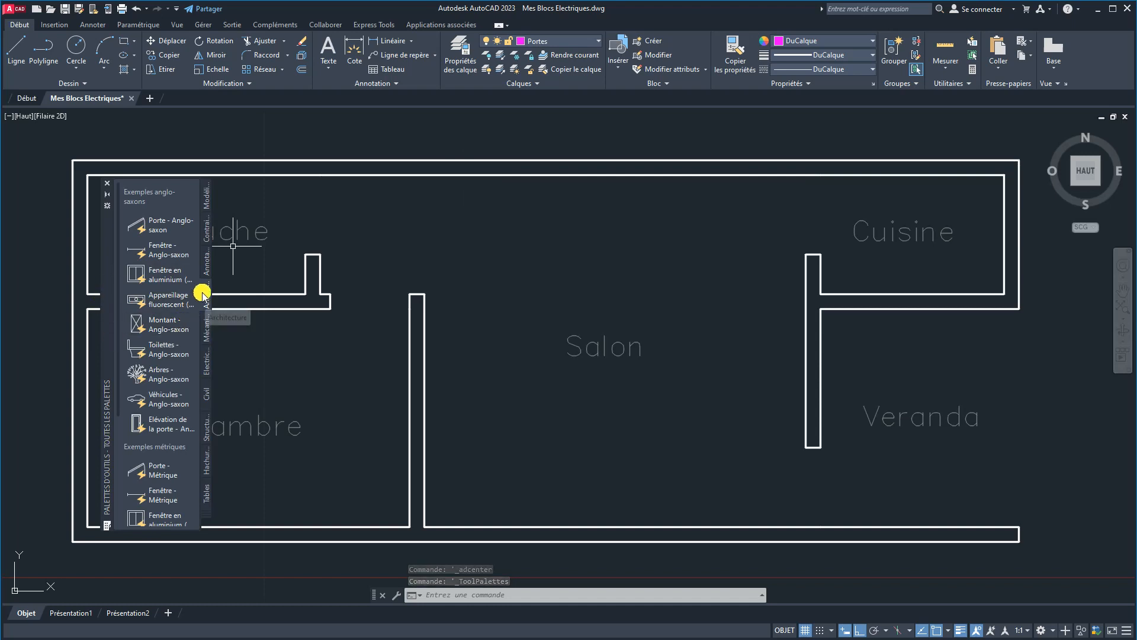
scroll(178, 344, down, 3)
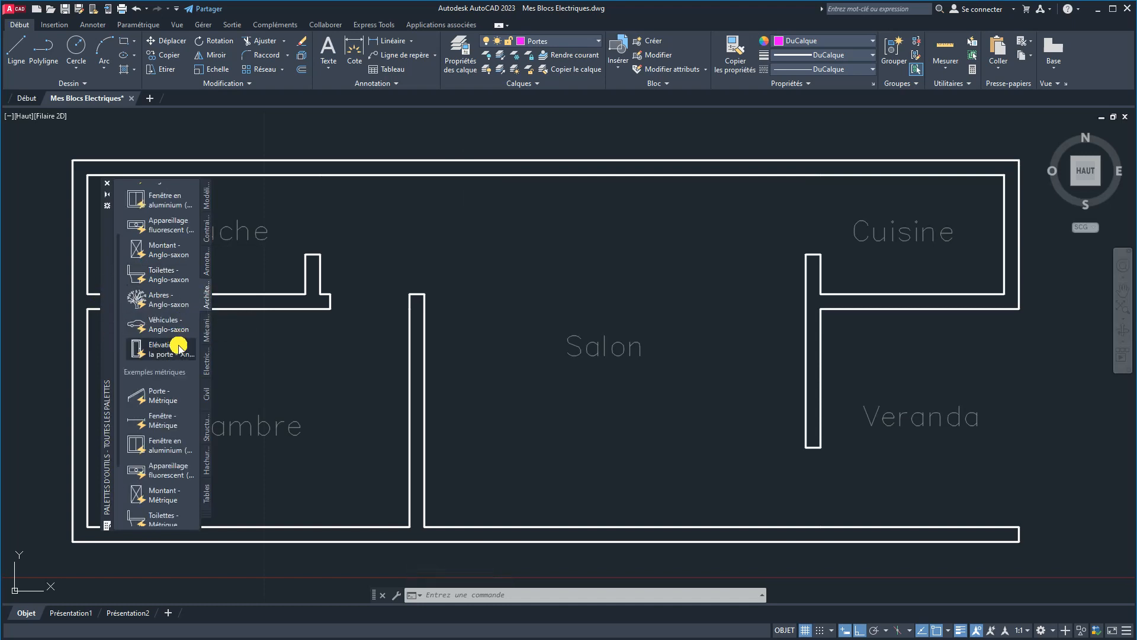
click(149, 394)
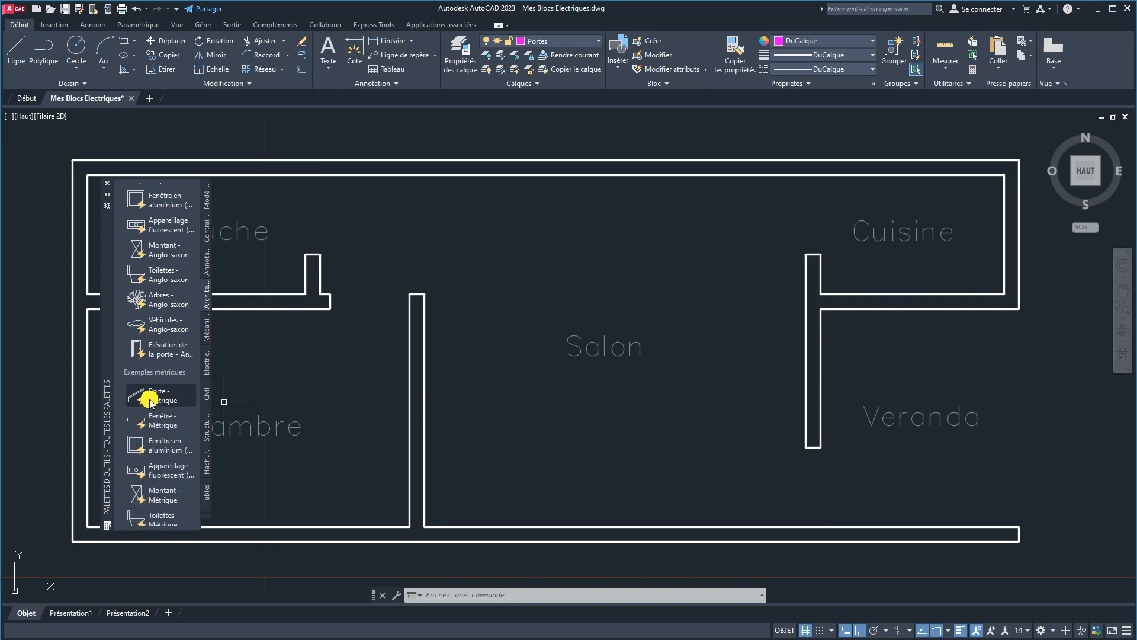
scroll(487, 380, down, 5)
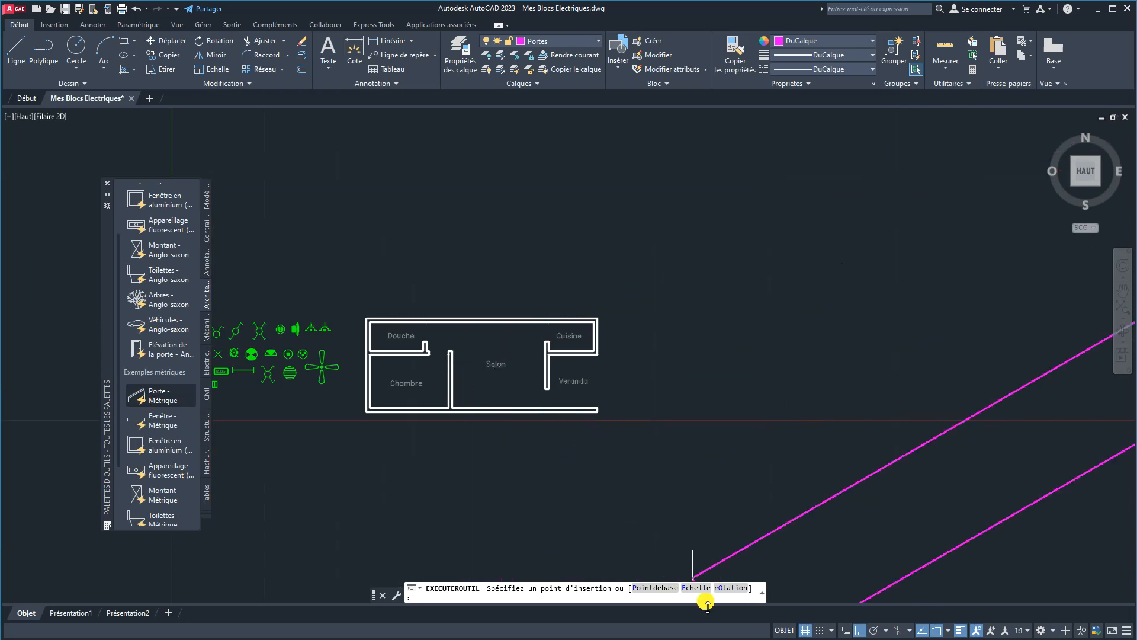
click(699, 588)
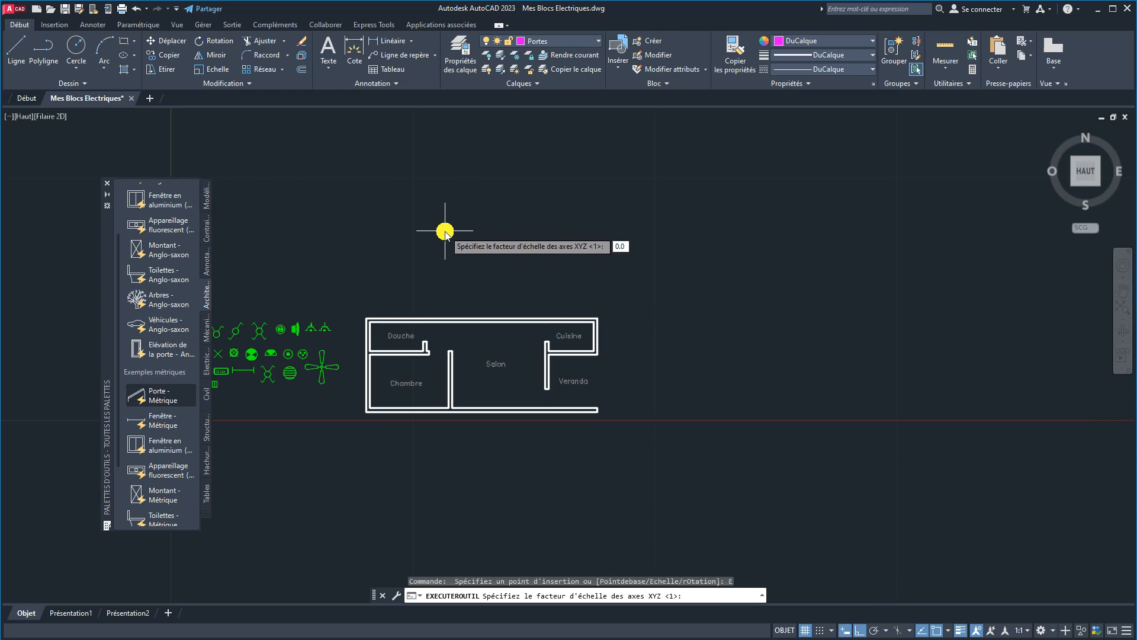
key(Return)
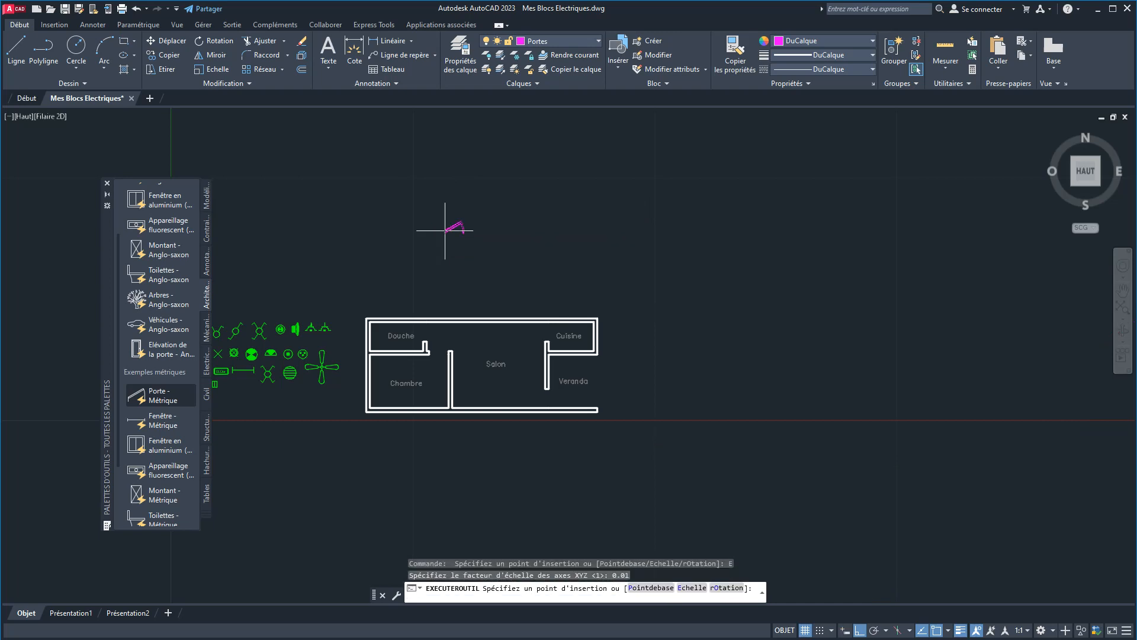
scroll(462, 339, up, 6)
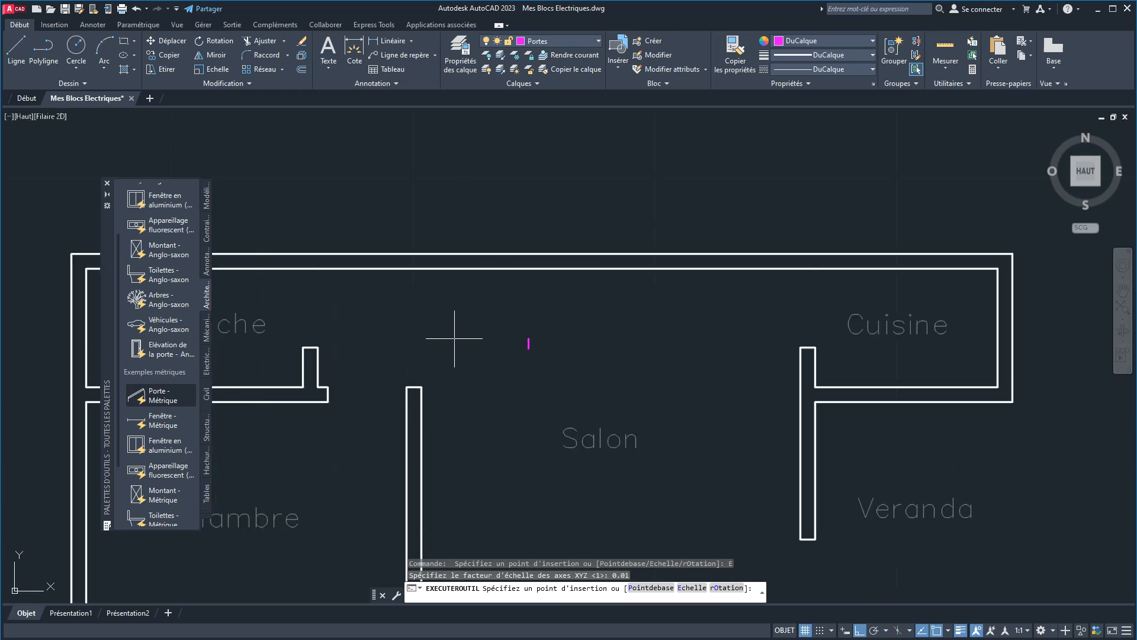
click(337, 359)
right_click(341, 288)
click(335, 286)
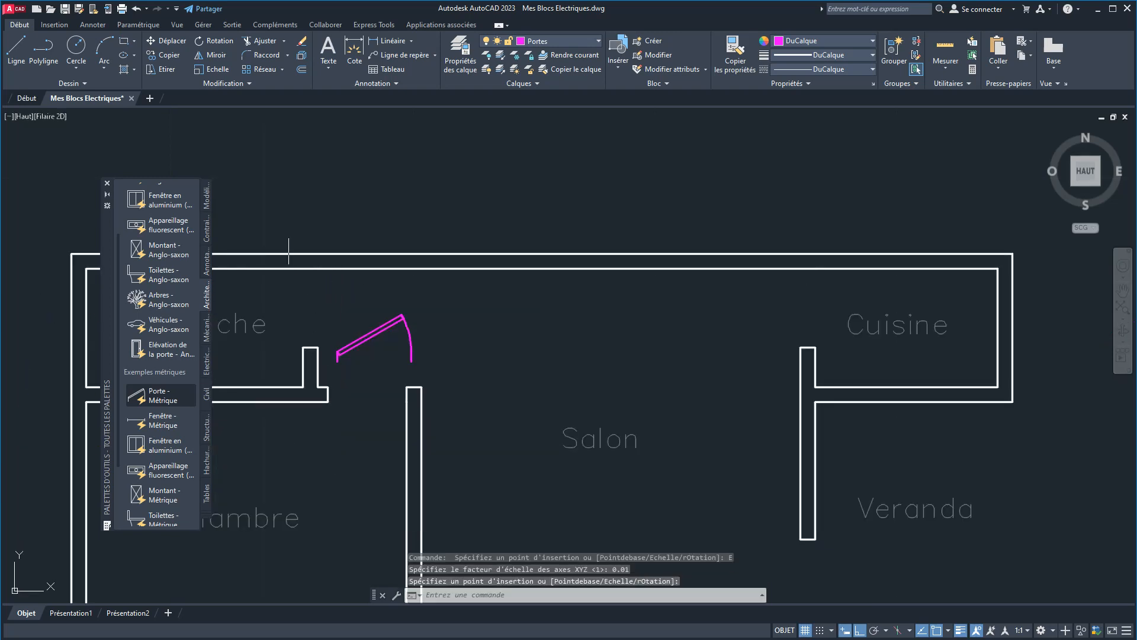
click(107, 184)
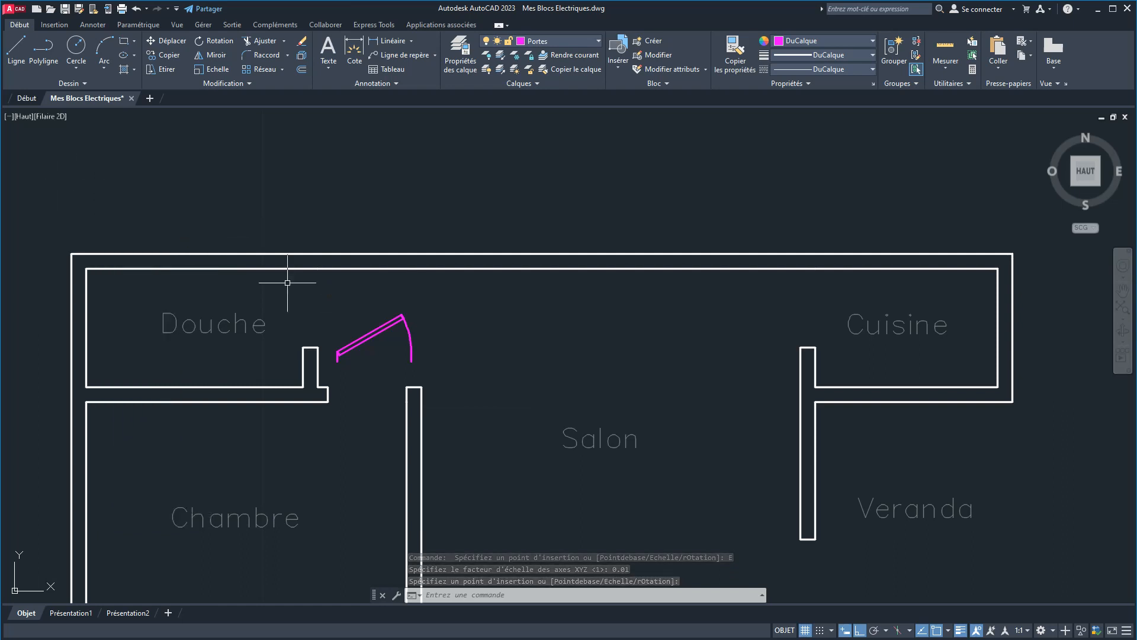
Set the door block's opening to 90° and flip its hinge to the Salon side.
click(359, 343)
scroll(357, 343, up, 5)
scroll(356, 344, up, 2)
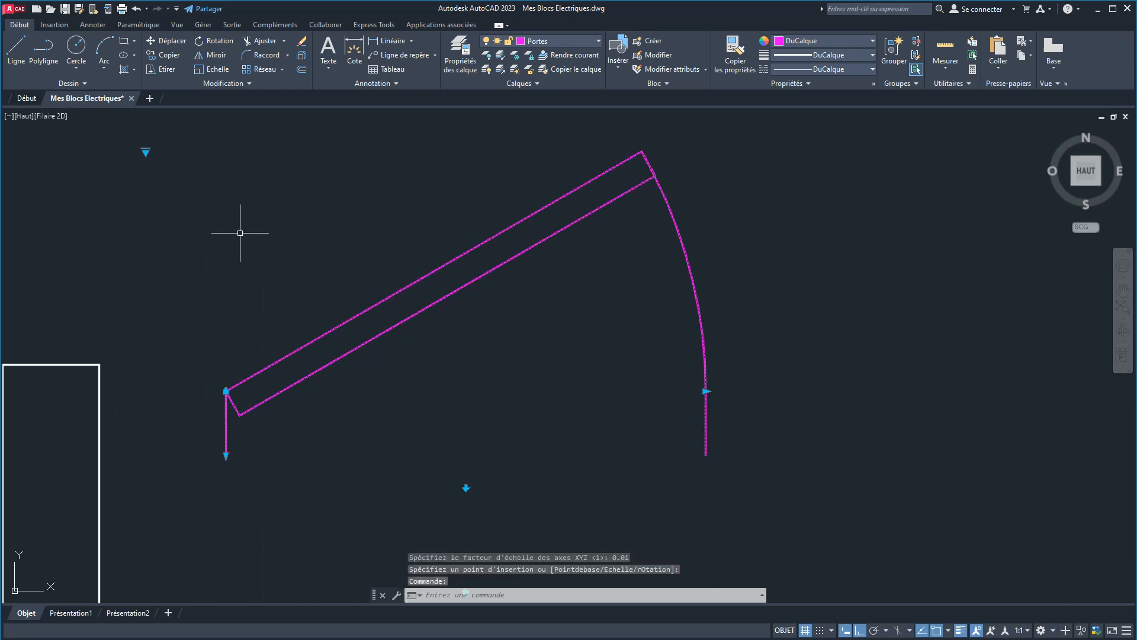
scroll(270, 247, down, 2)
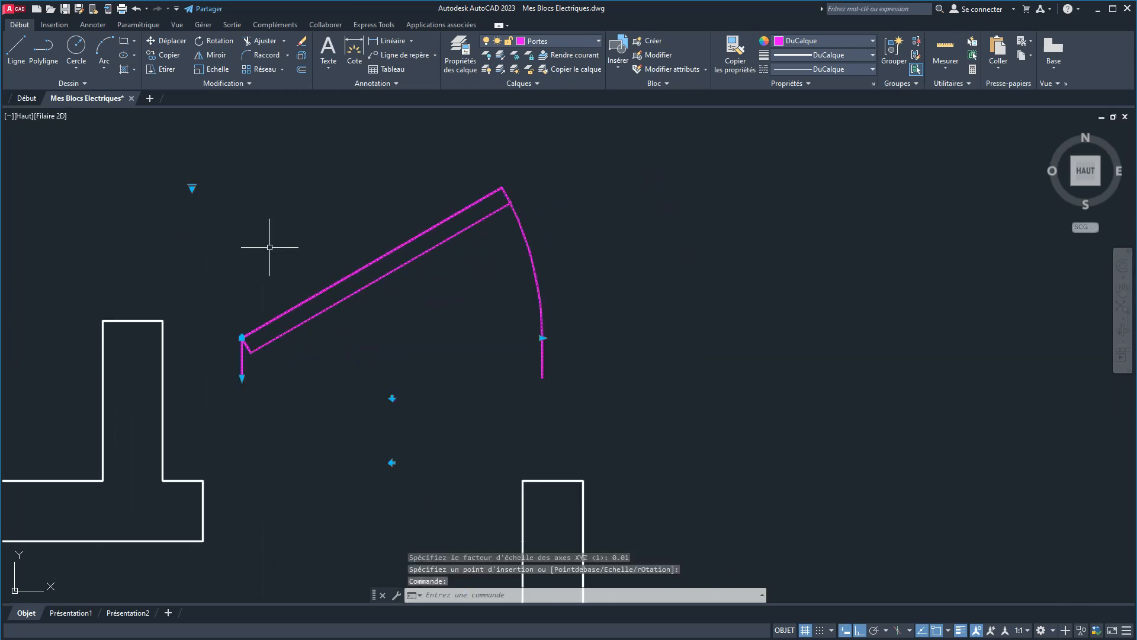
click(192, 187)
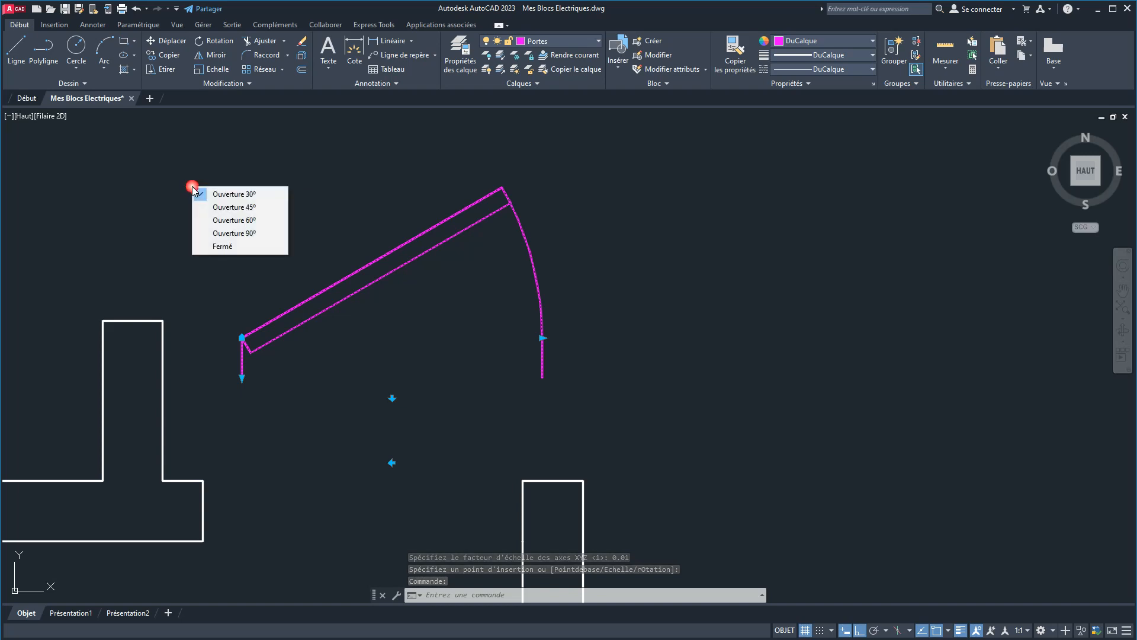
click(224, 233)
scroll(310, 276, down, 4)
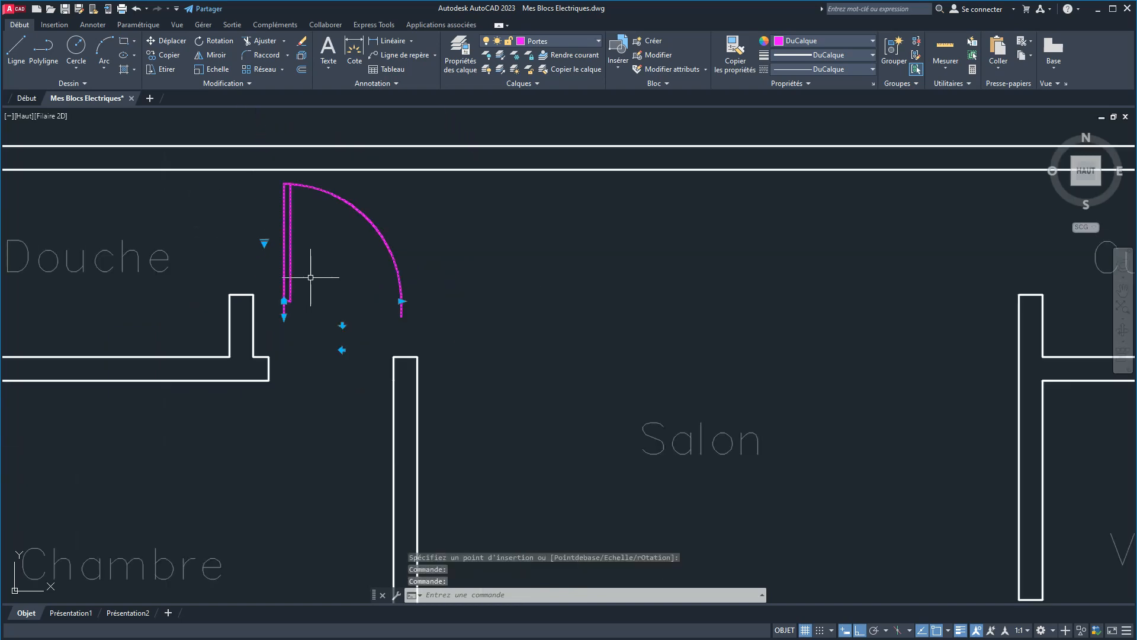
click(342, 351)
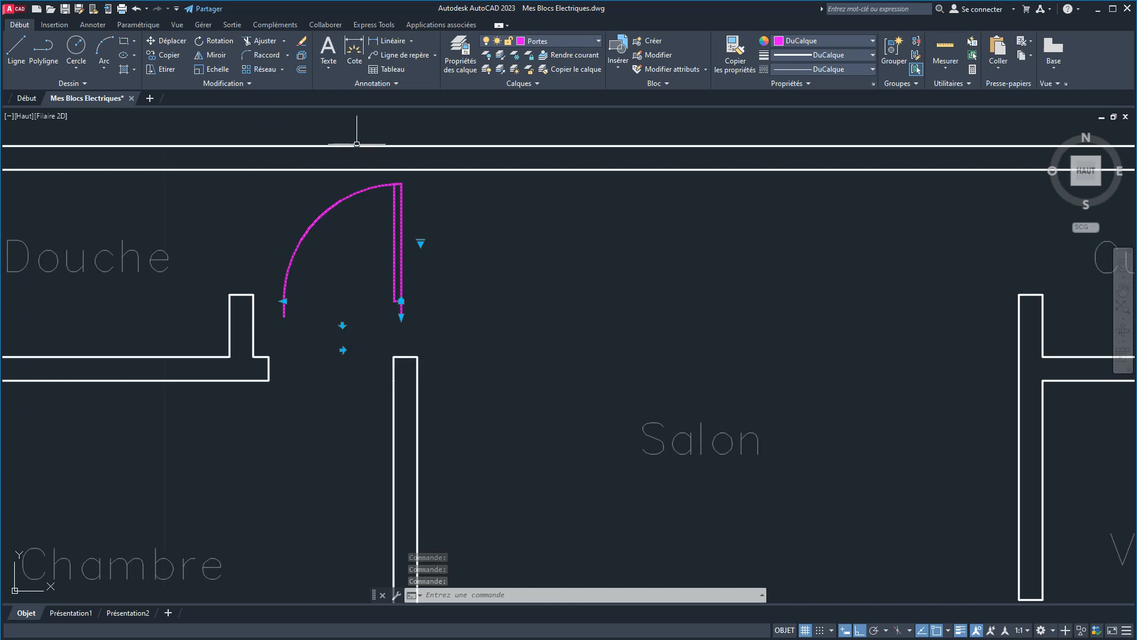
Mirror the door about a horizontal line through its jamb end and erase the source so it swings into the Chambre.
click(262, 40)
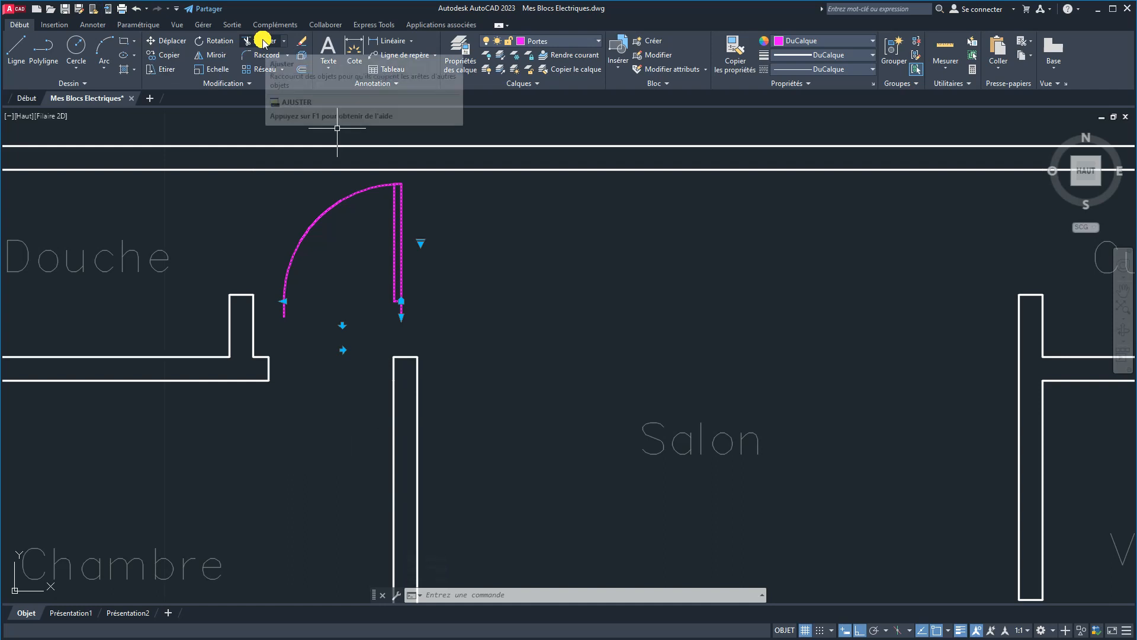
click(217, 56)
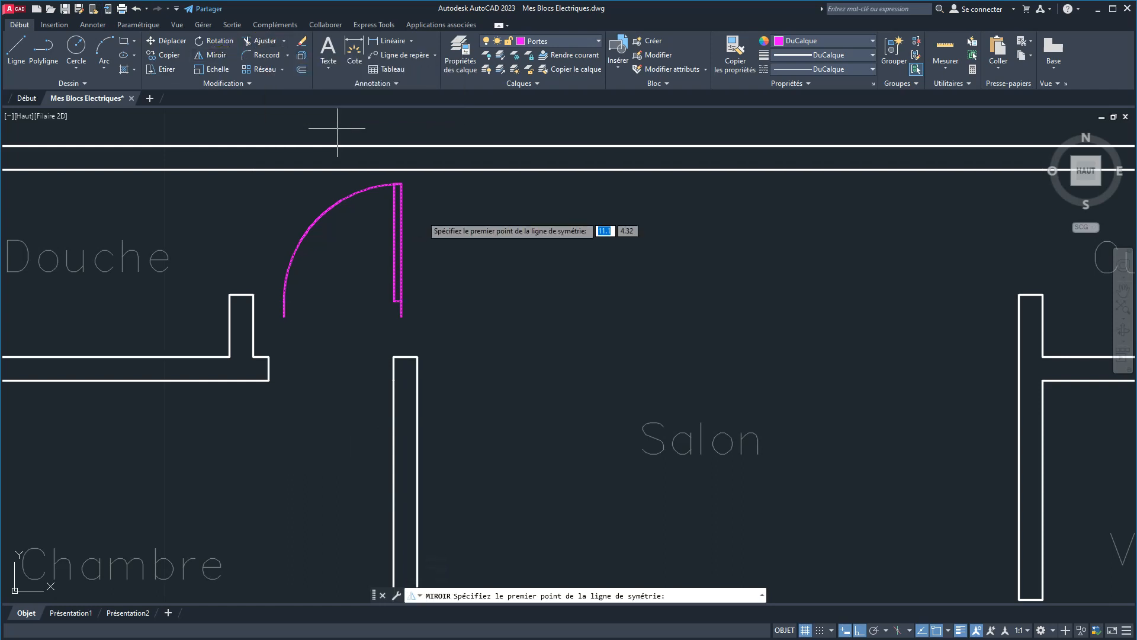
click(398, 317)
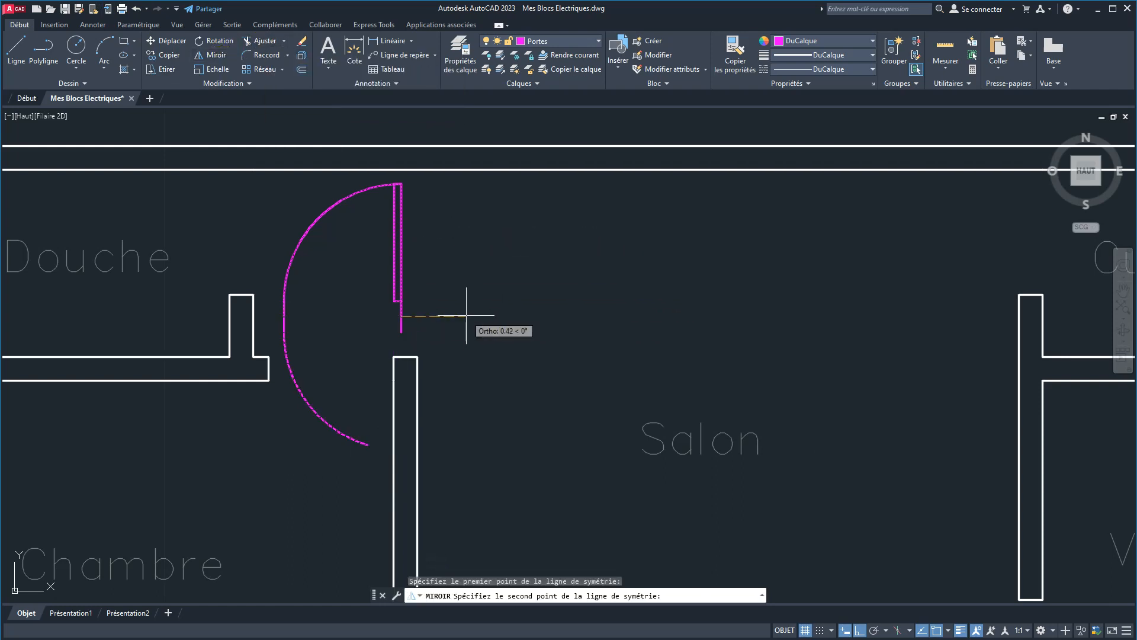
click(466, 315)
text(O)
key(Return)
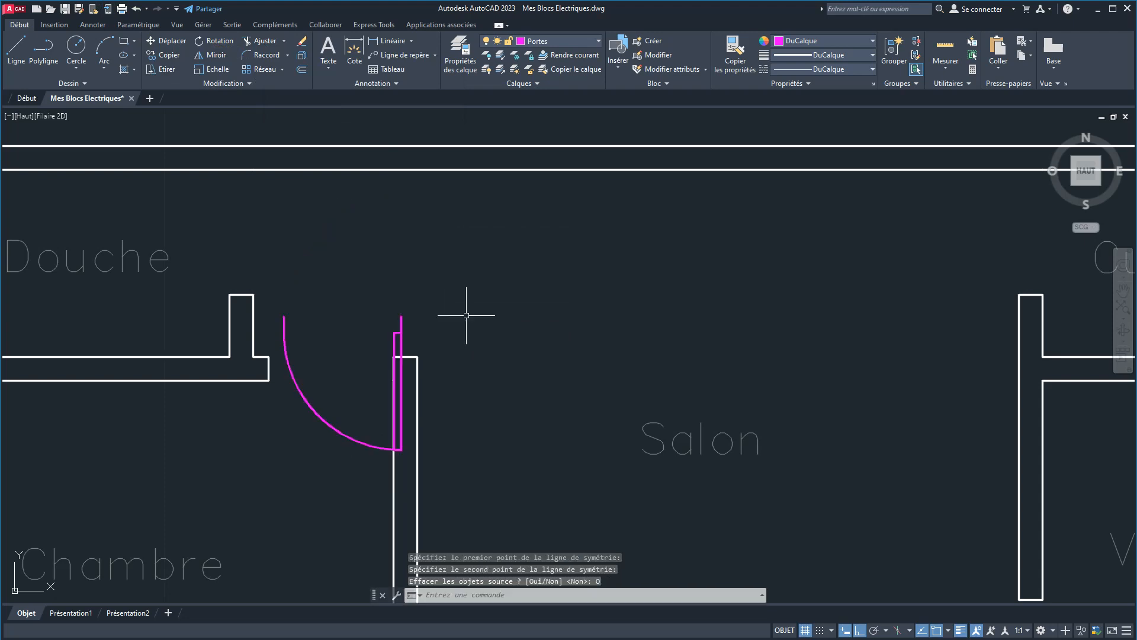
Move the door by its hinge-side jamb end onto the near upper corner of the wall between Chambre and Salon.
click(401, 320)
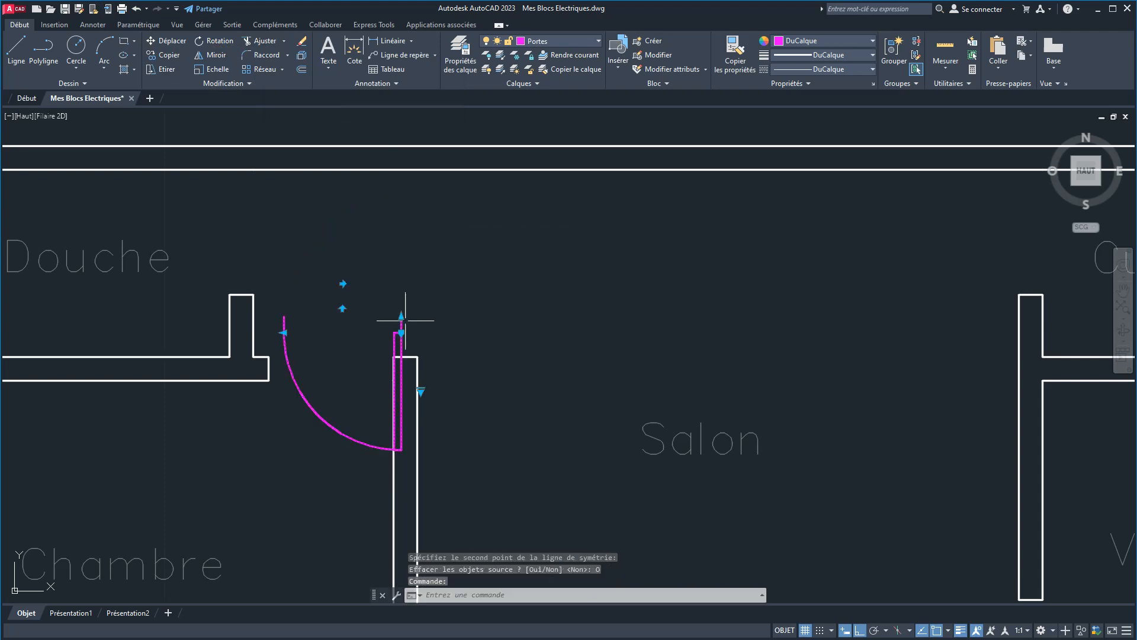
click(170, 45)
click(401, 316)
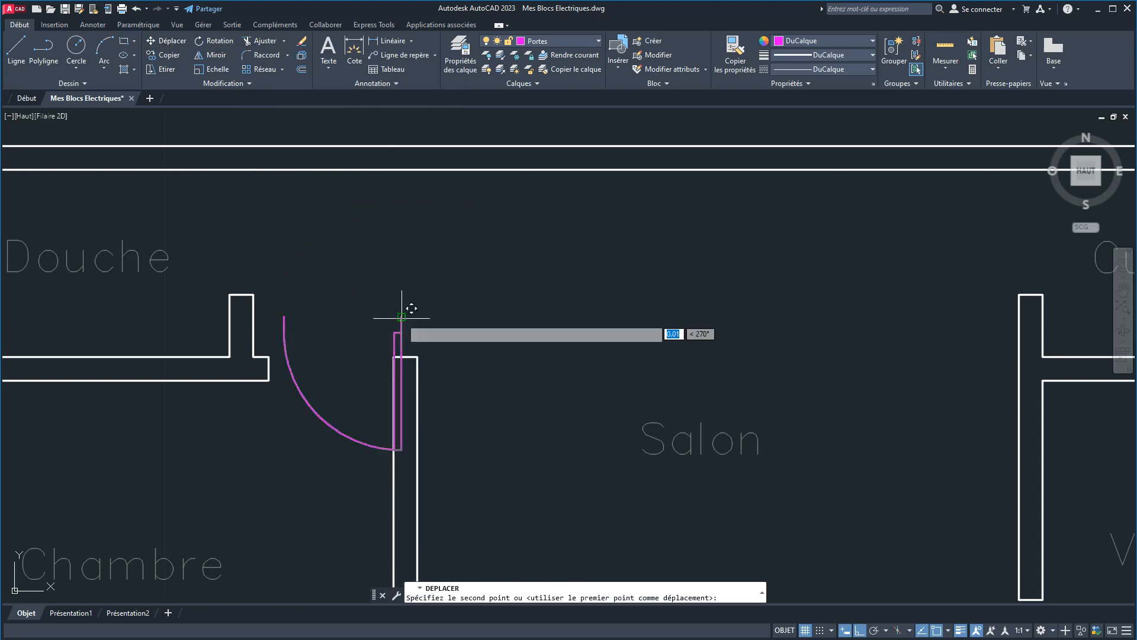
click(391, 357)
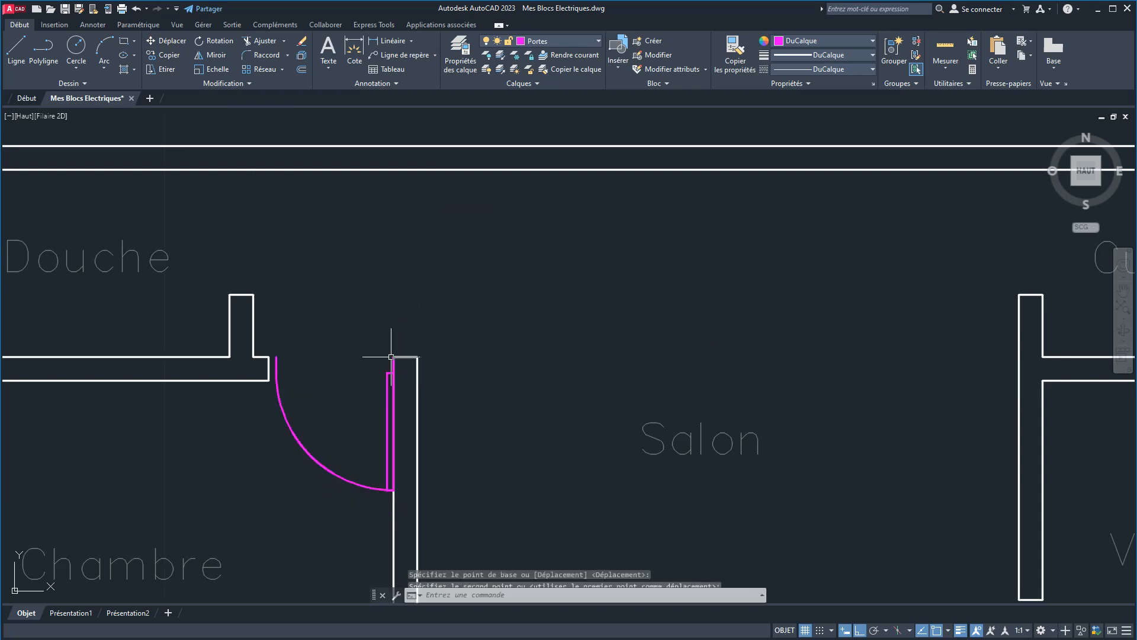
Stretch the door's width with its grip until it meets the end of the wall between Douche and Chambre.
scroll(287, 380, up, 4)
click(260, 362)
click(260, 362)
click(241, 362)
scroll(353, 330, down, 5)
key(Escape)
middle_drag(444, 333, 447, 281)
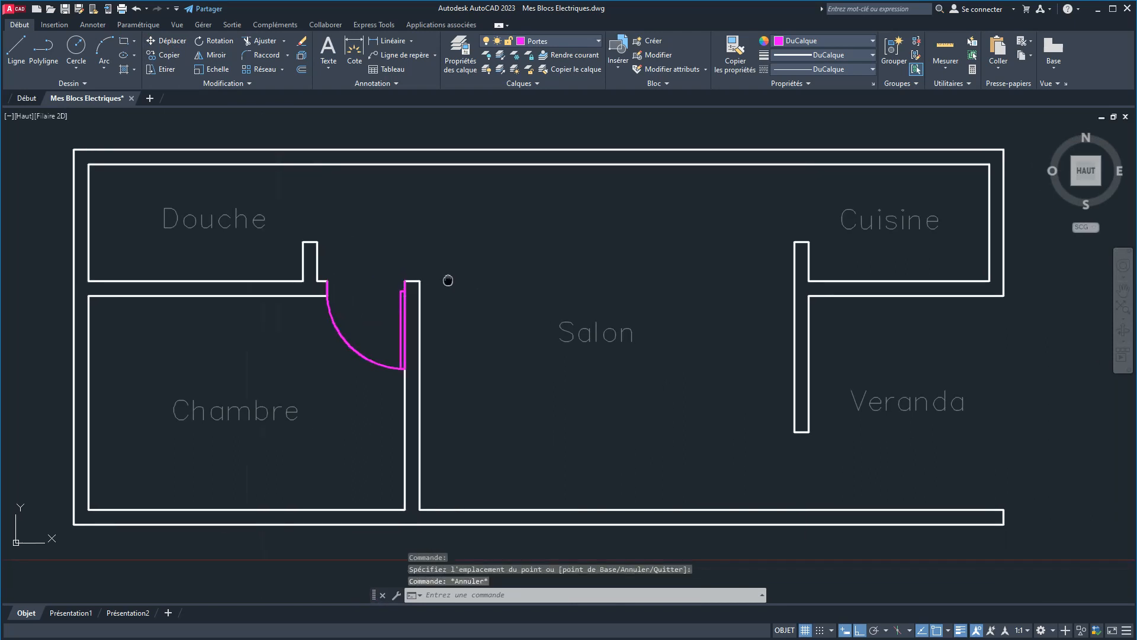
Copy the Chambre door horizontally into the middle of the Salon as a single copy.
click(360, 353)
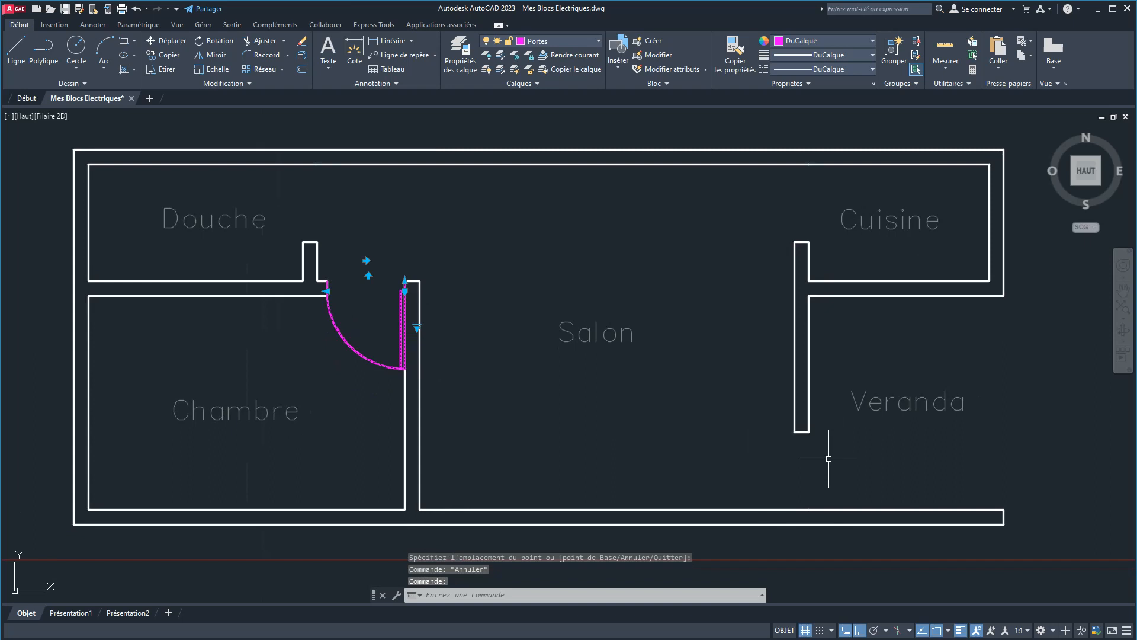
click(161, 54)
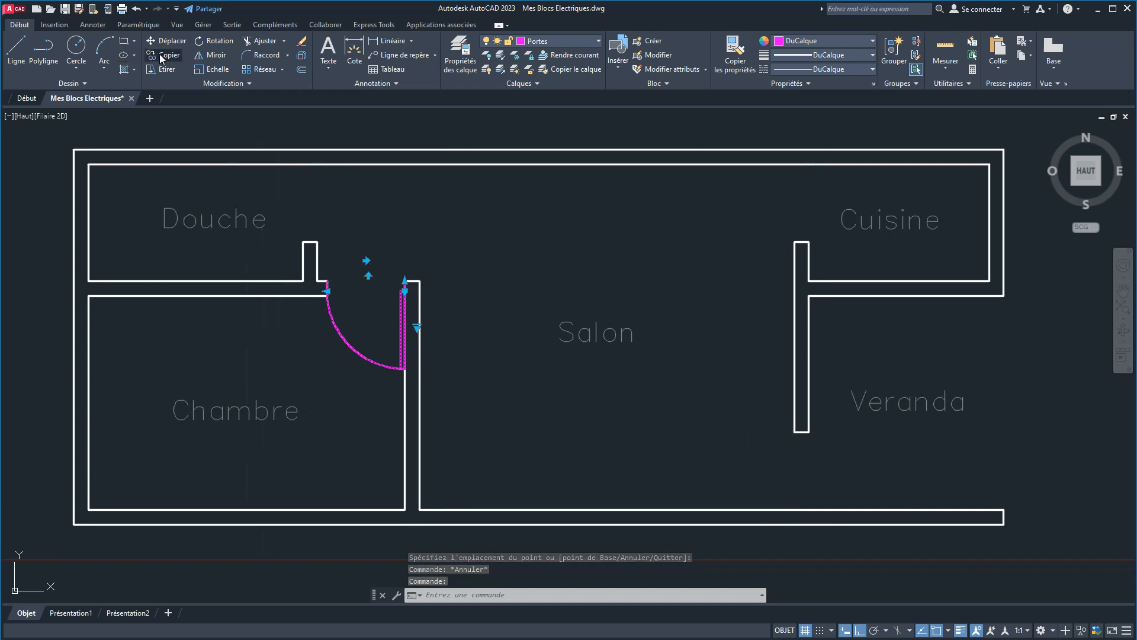
click(348, 343)
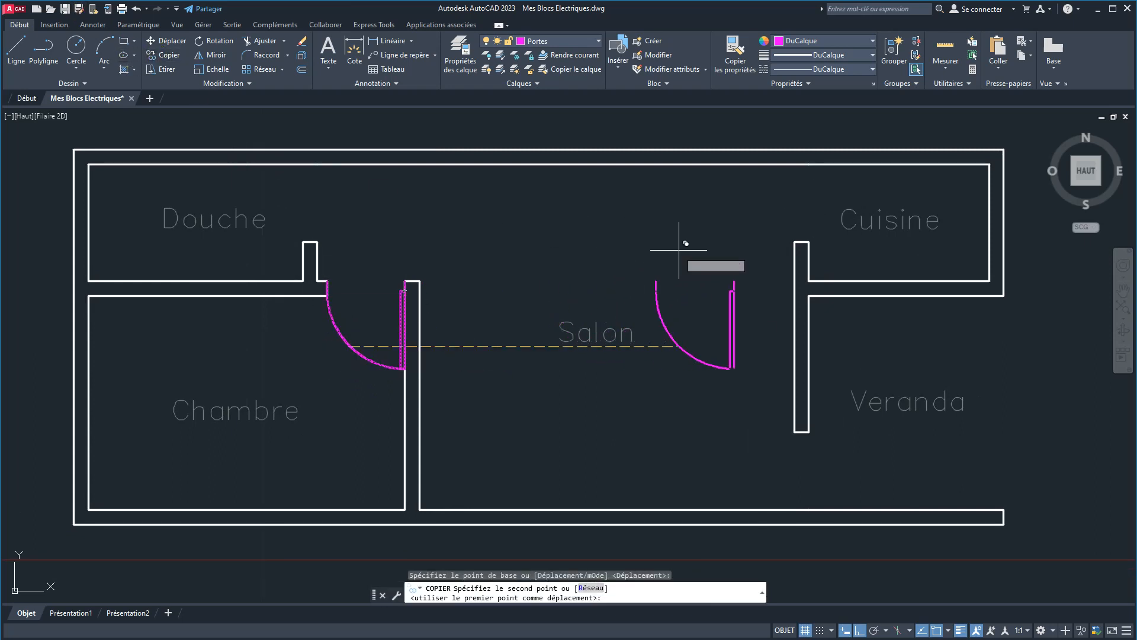
click(618, 240)
right_click(680, 413)
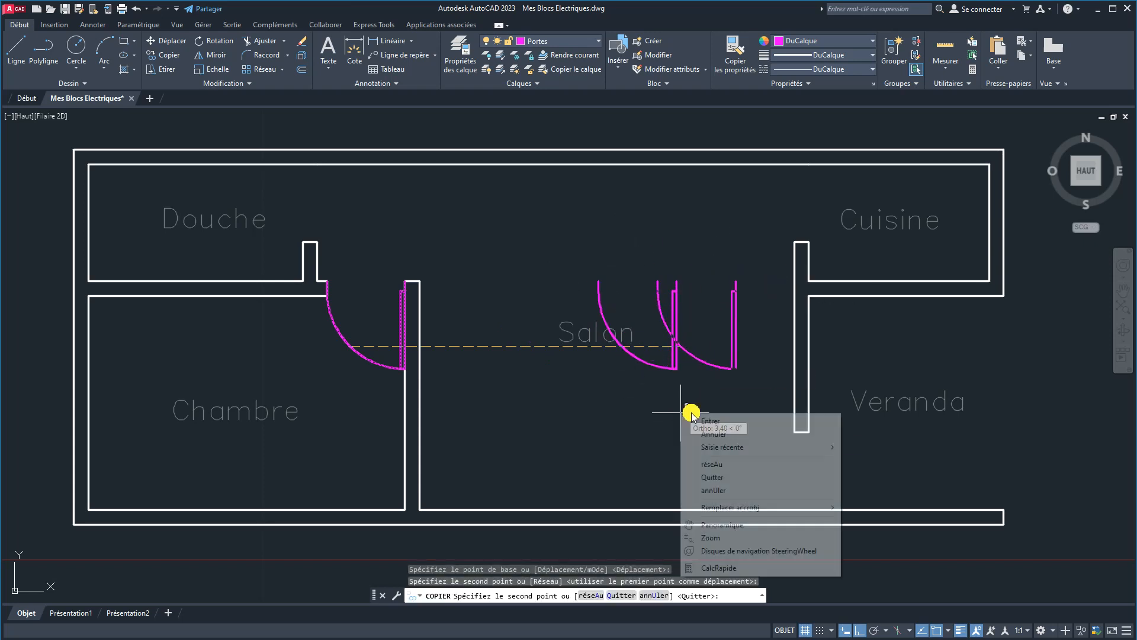
click(717, 420)
Rotate a copy of the Salon door by 270° about its hinge-side jamb end, keeping the original.
click(677, 316)
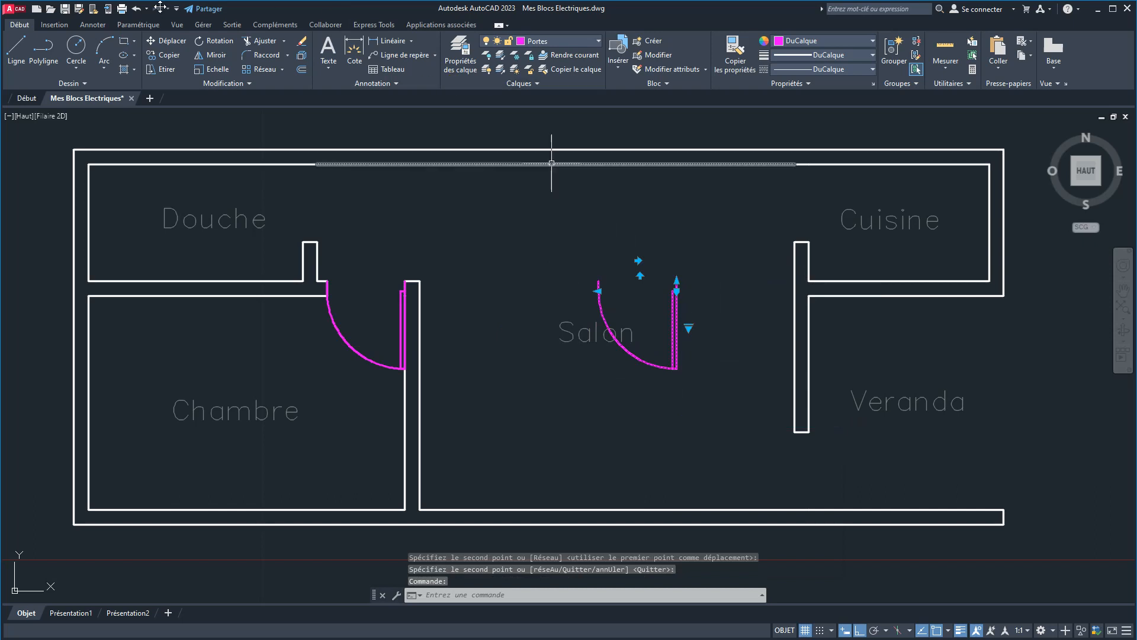
click(217, 40)
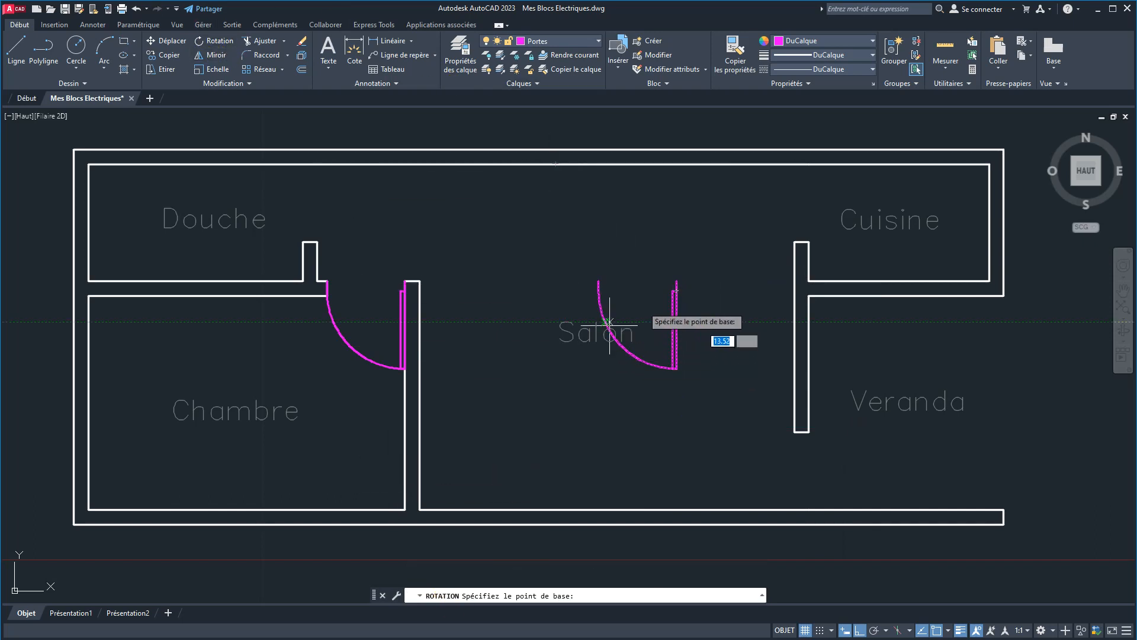
click(678, 279)
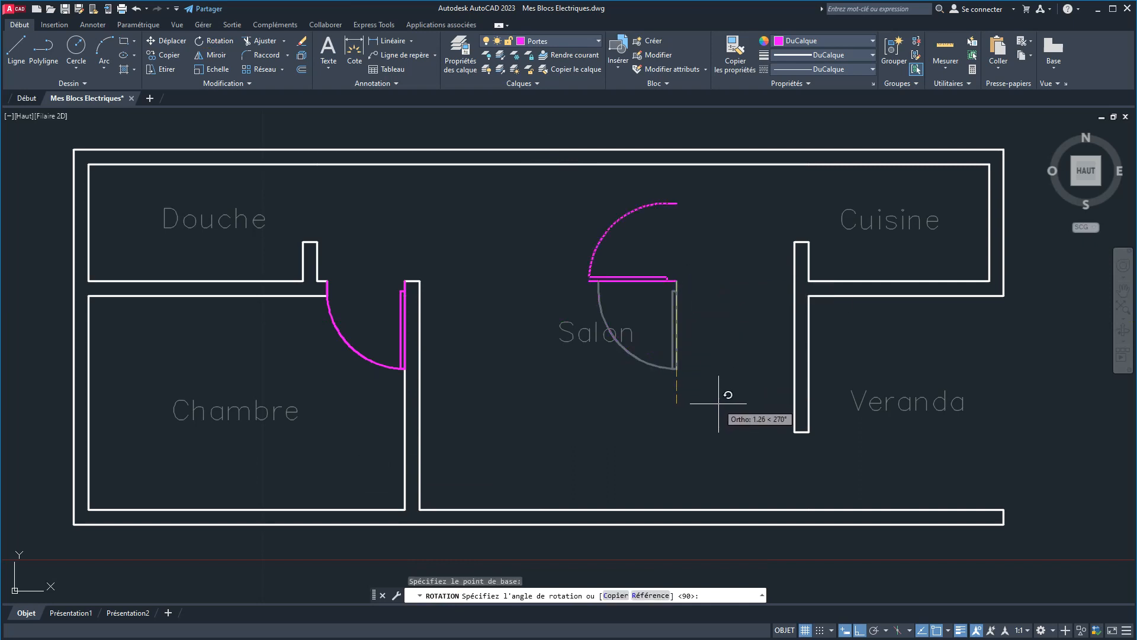
click(617, 595)
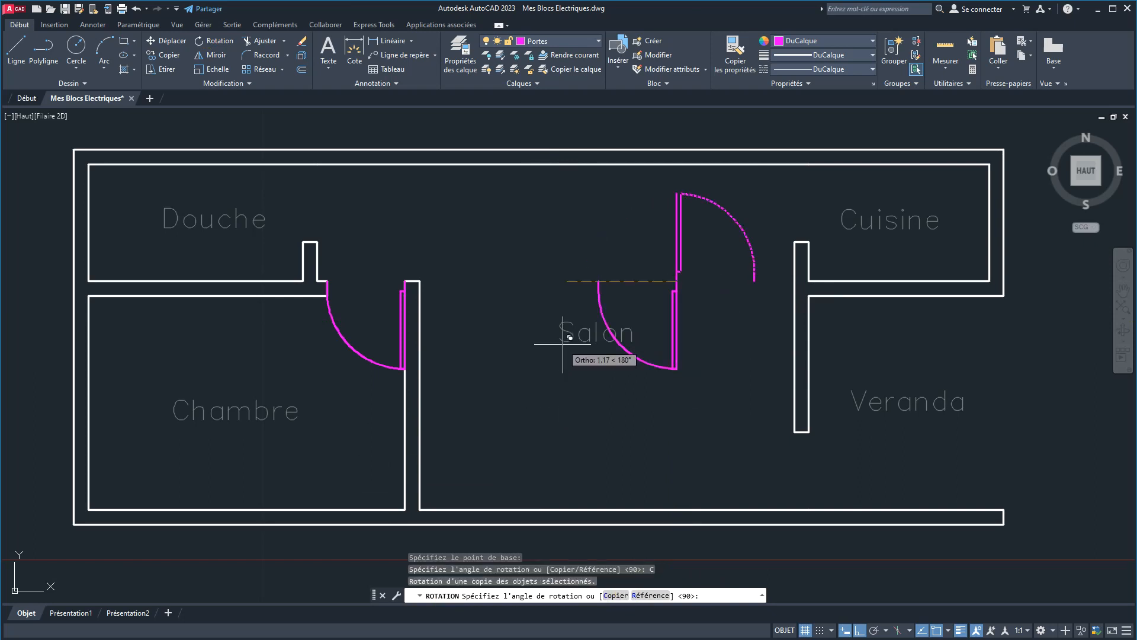
click(693, 385)
middle_drag(713, 328, 547, 385)
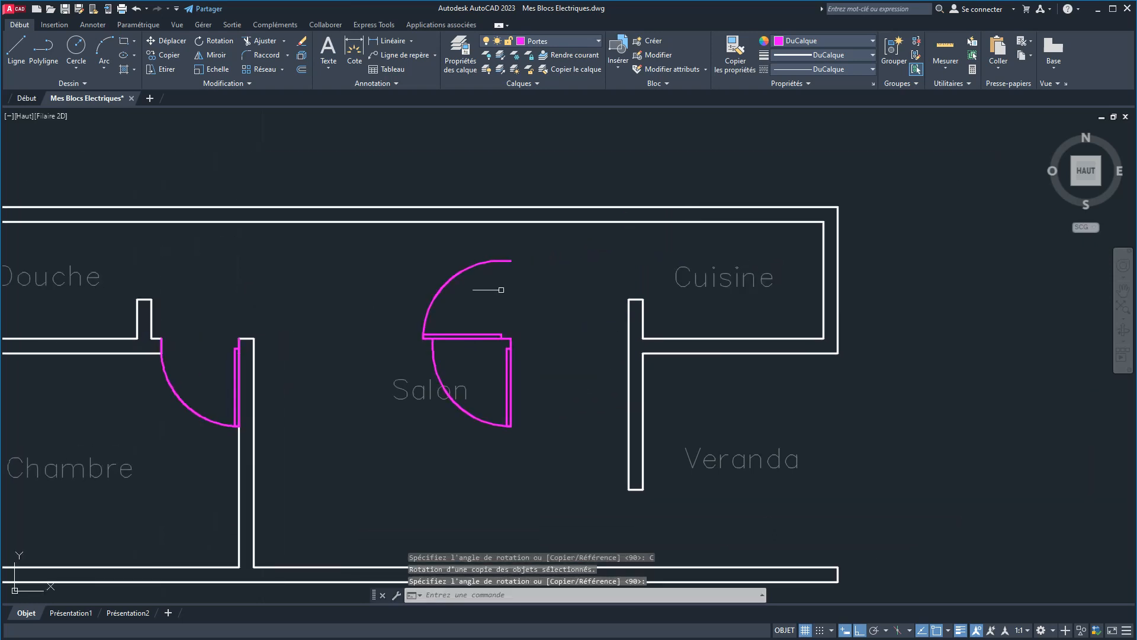
Mirror the rotated copy about a horizontal line through its upper, latch-side jamb end, erasing the source.
click(501, 261)
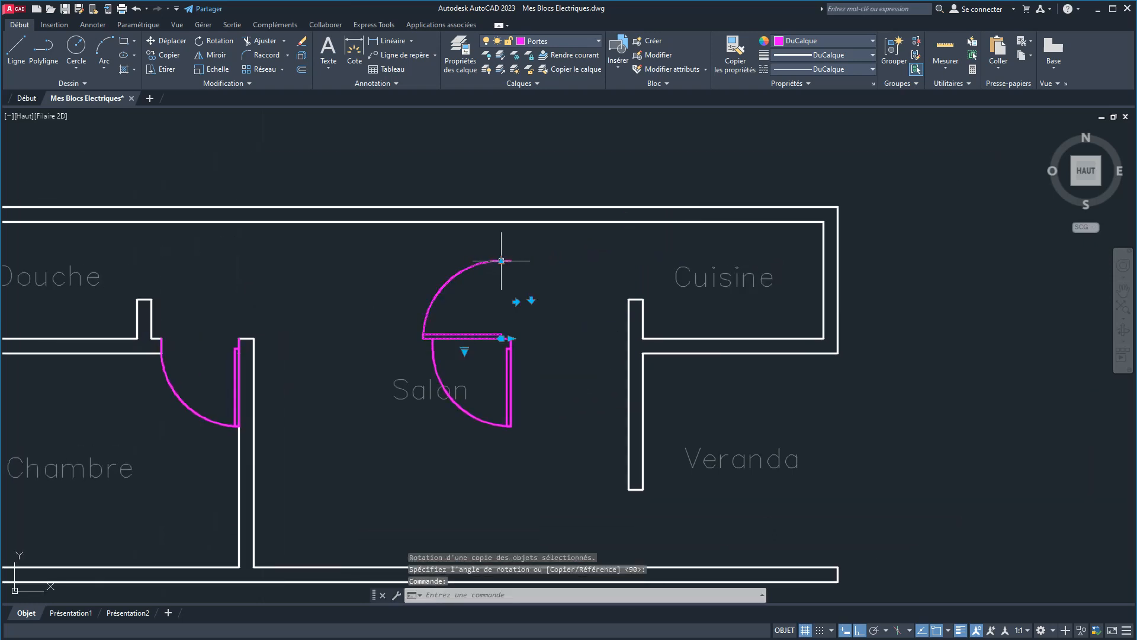
click(215, 56)
click(509, 261)
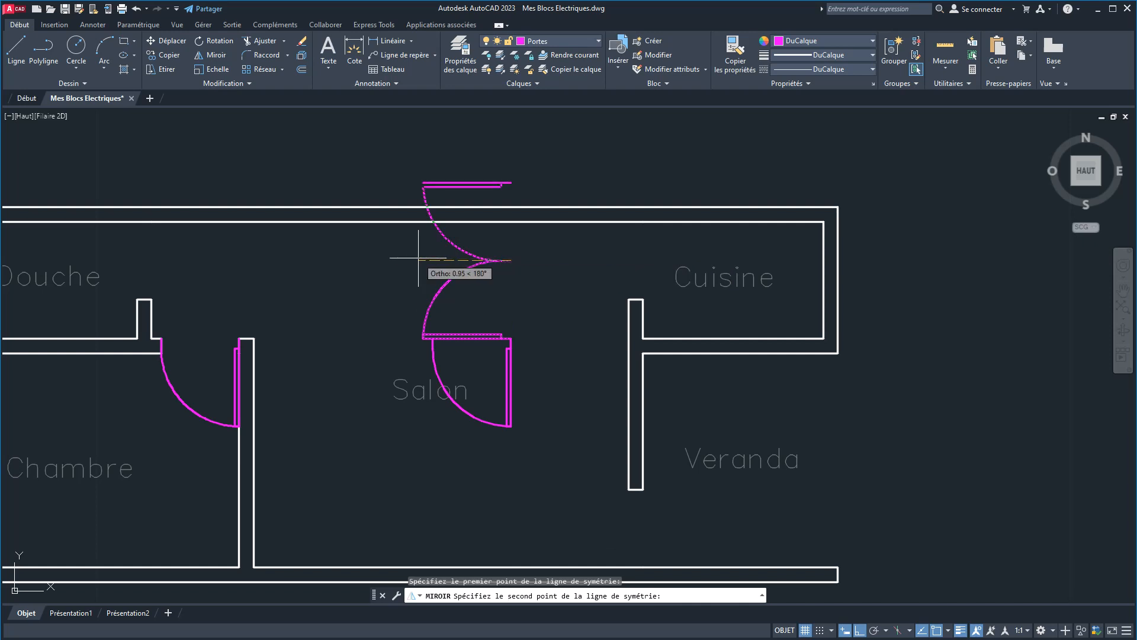
click(418, 259)
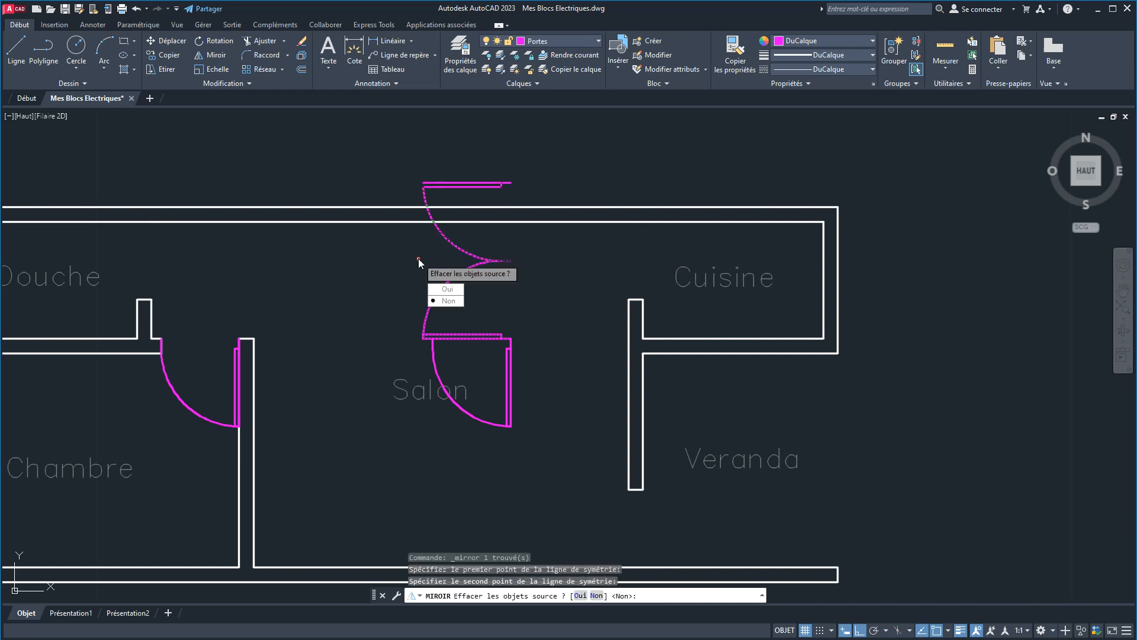
click(449, 289)
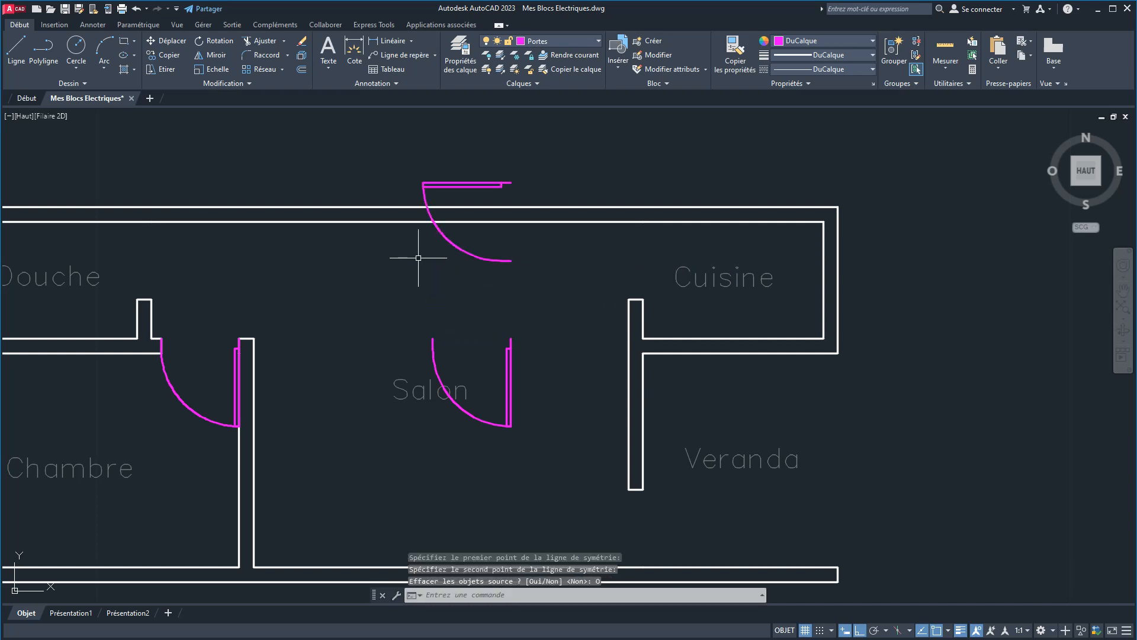
Mirror the same door about a vertical line through its hinge-side jamb end, erasing the source so it swings toward the Cuisine.
click(482, 184)
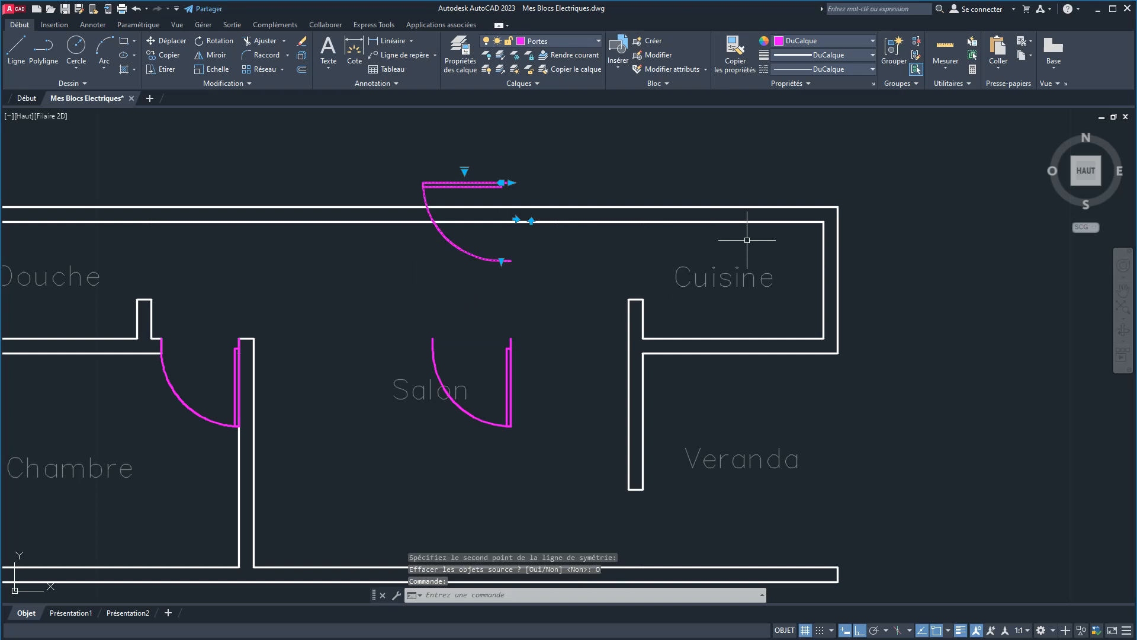
click(215, 55)
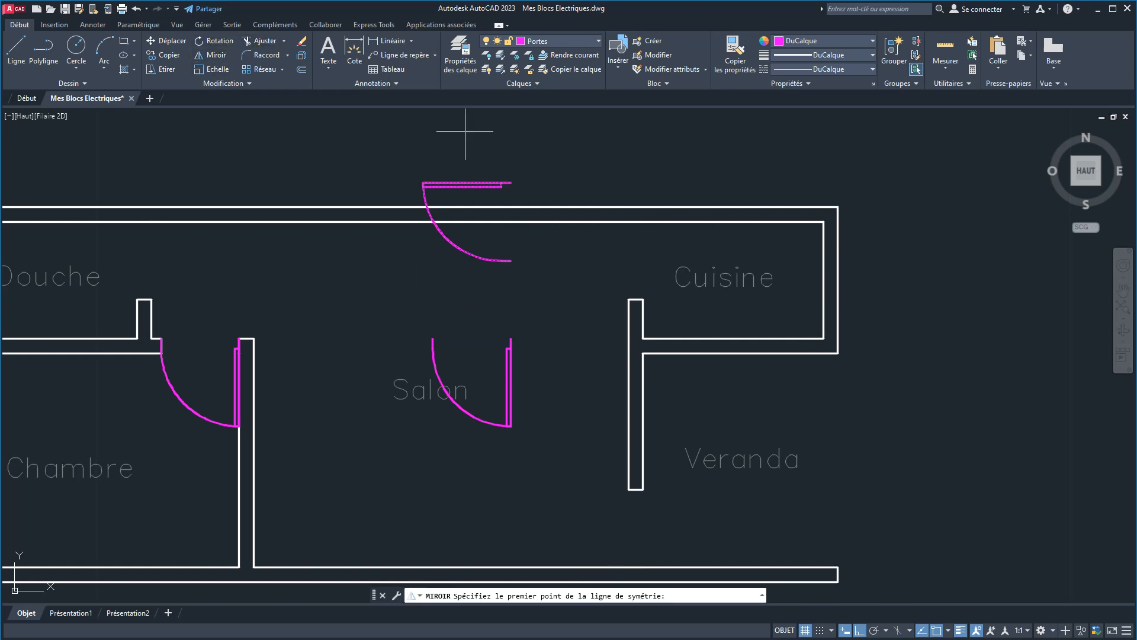
click(515, 170)
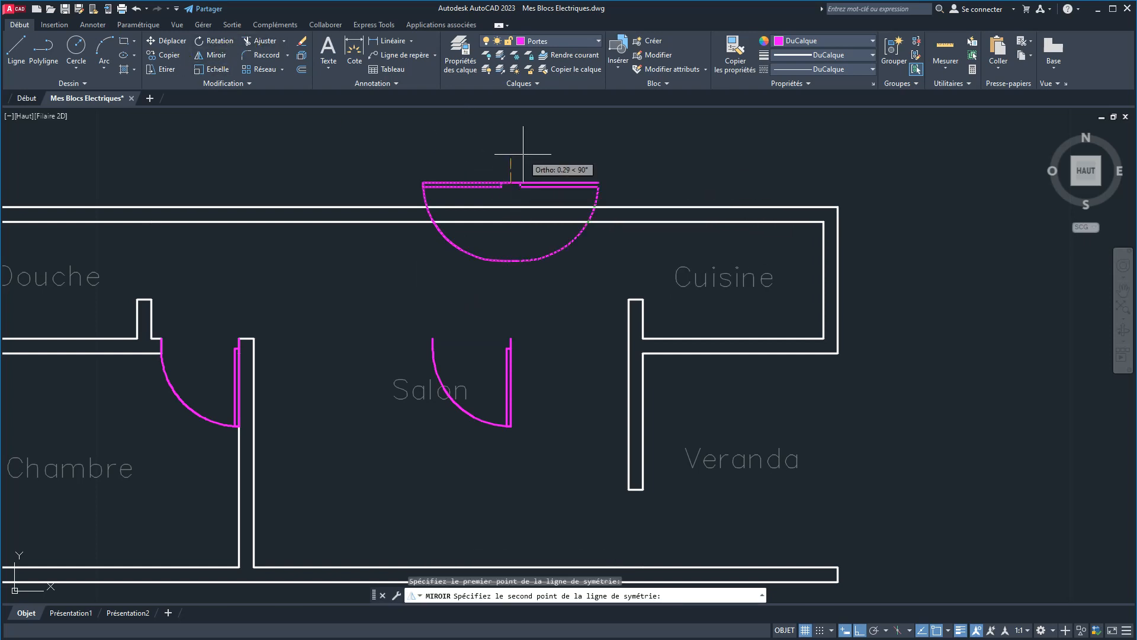
click(521, 148)
click(545, 184)
Move the door by its latch-side jamb end onto the upper Salon-side corner of the wall between Salon and Cuisine.
click(527, 184)
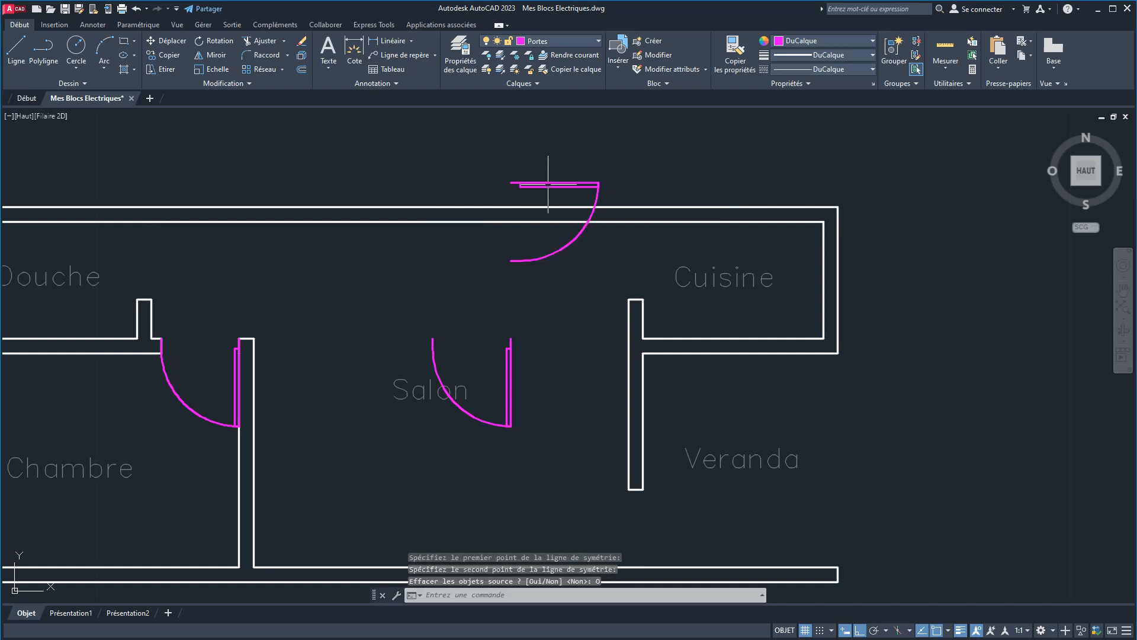
click(167, 40)
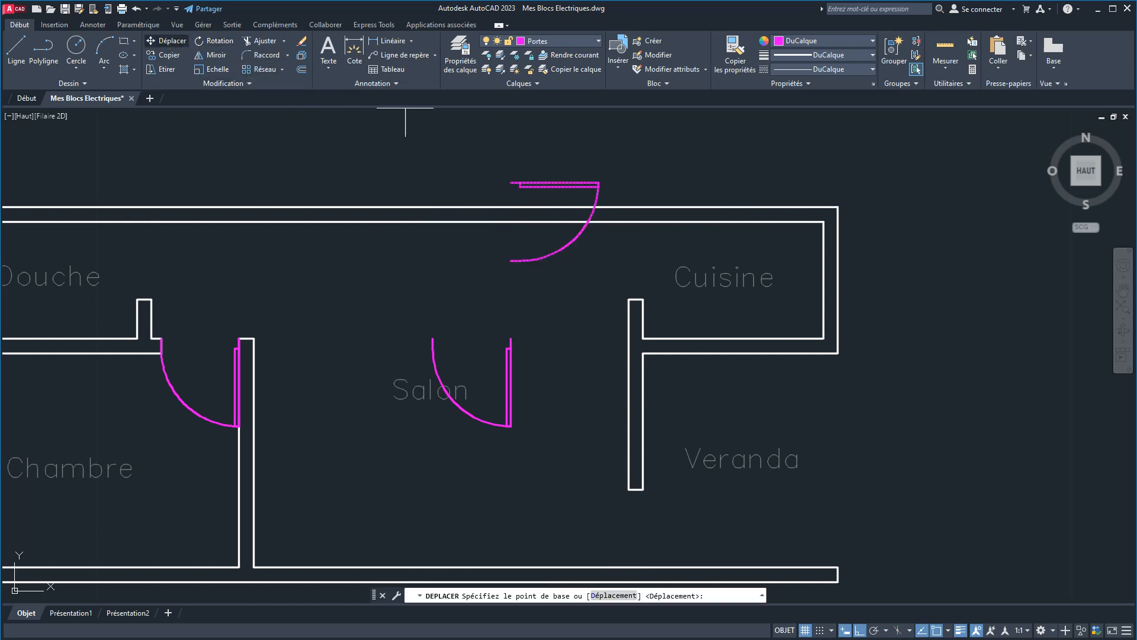
click(511, 261)
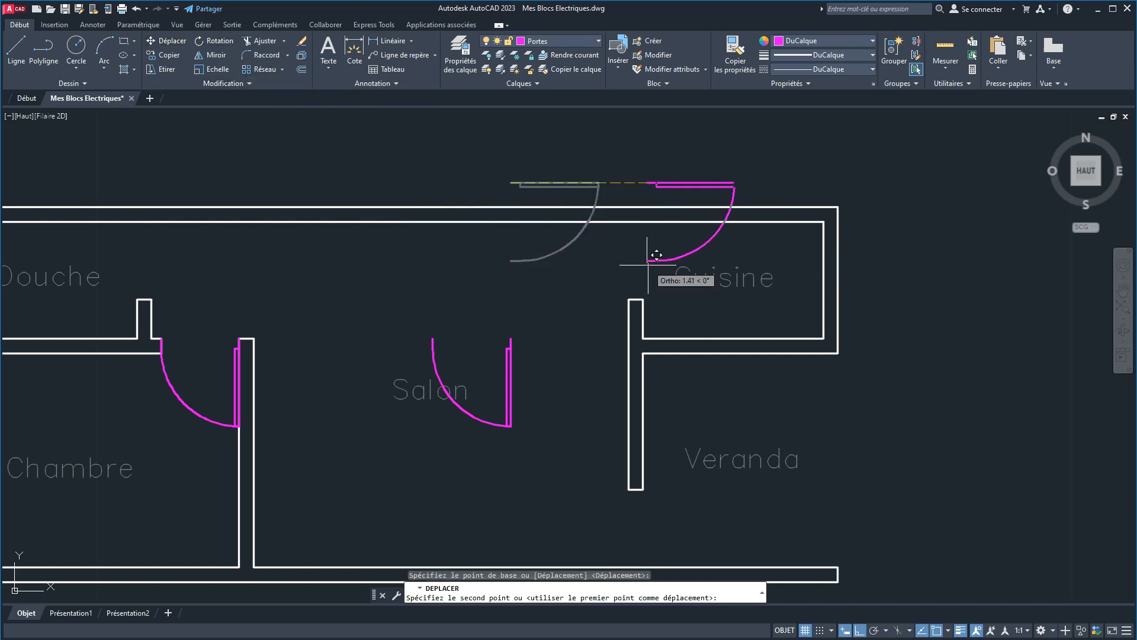
click(612, 261)
click(613, 259)
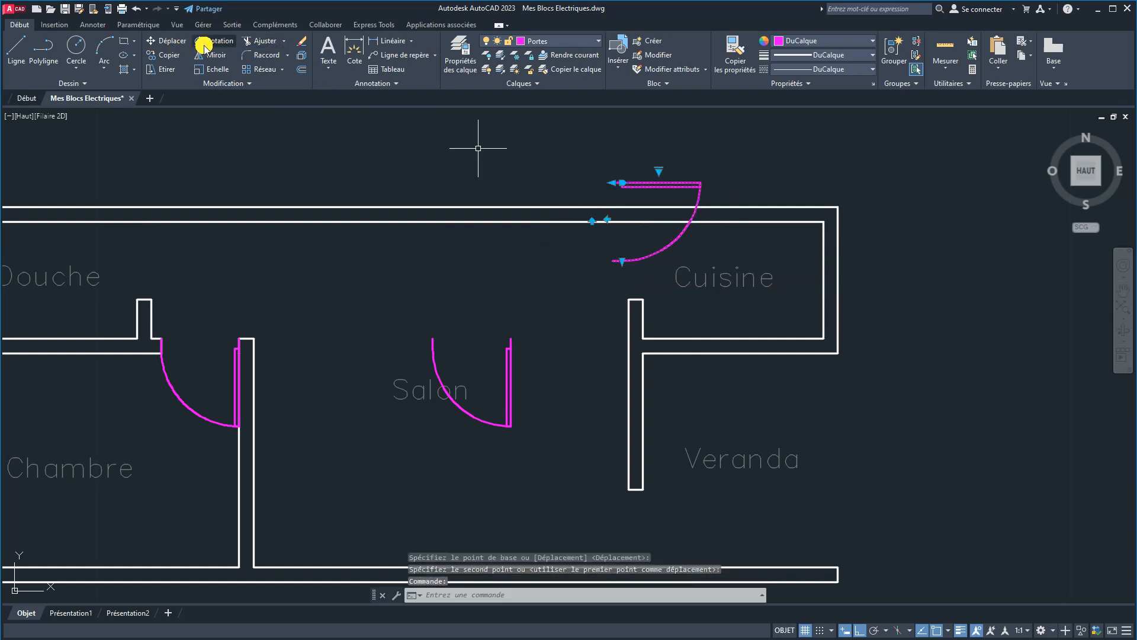
click(167, 40)
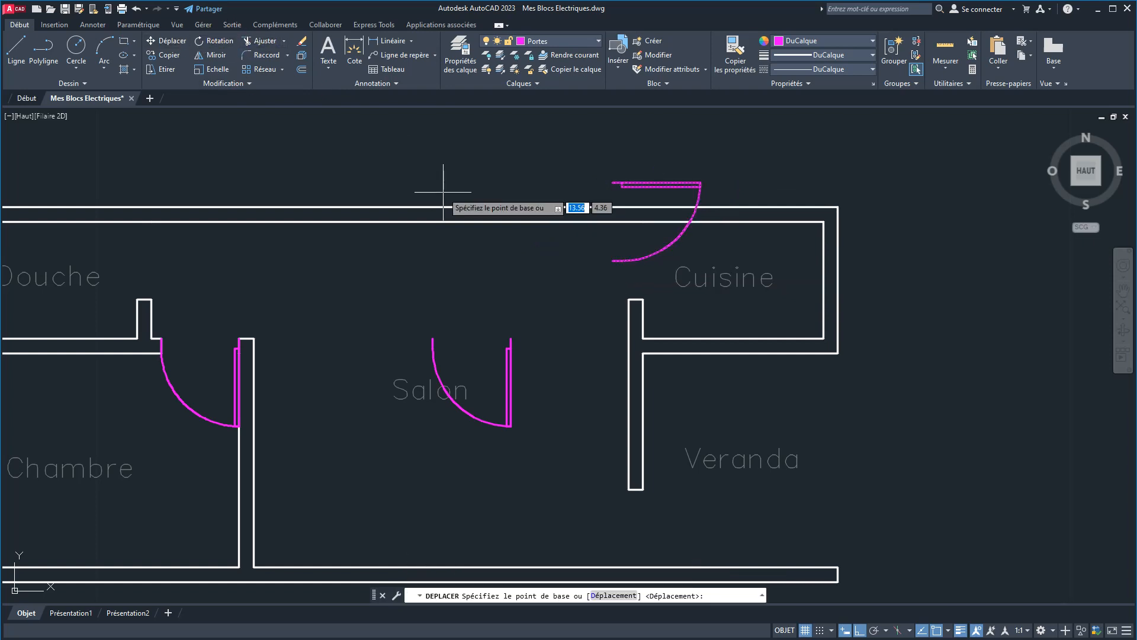
click(613, 257)
click(629, 300)
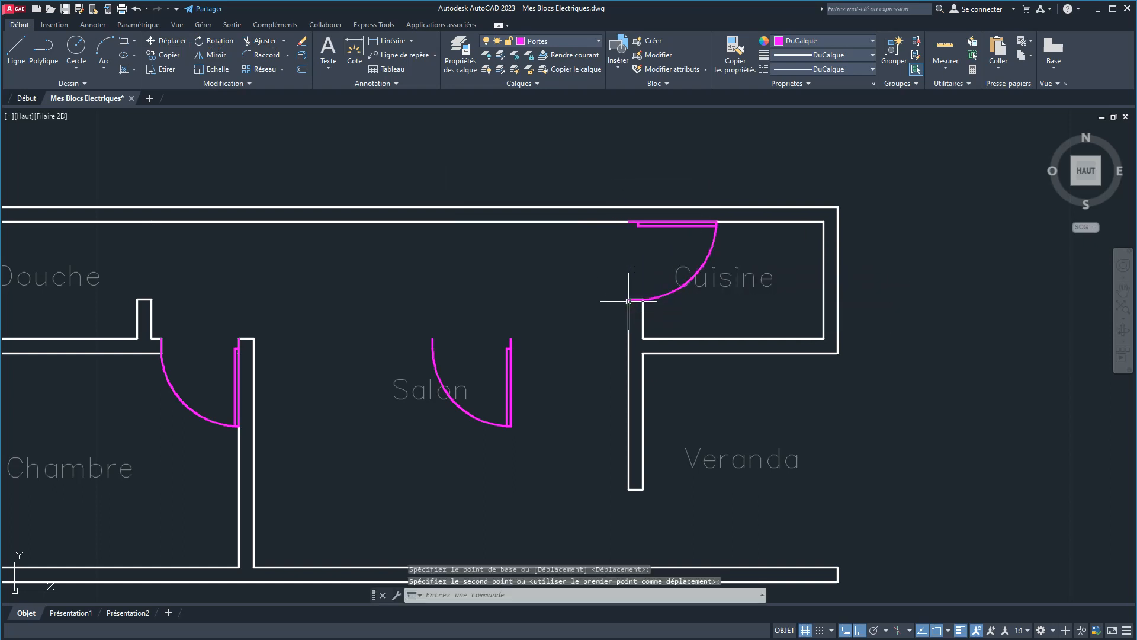
Mirror the Cuisine door about a vertical line through its hinge-side jamb end, keeping the source door.
scroll(622, 304, down, 3)
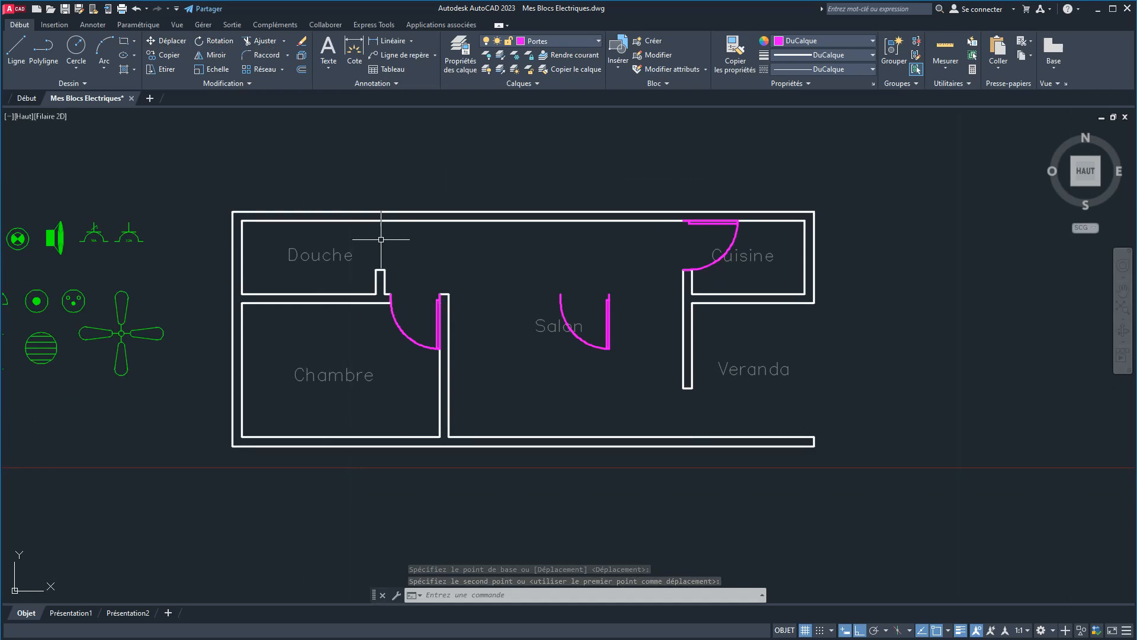
double_click(706, 225)
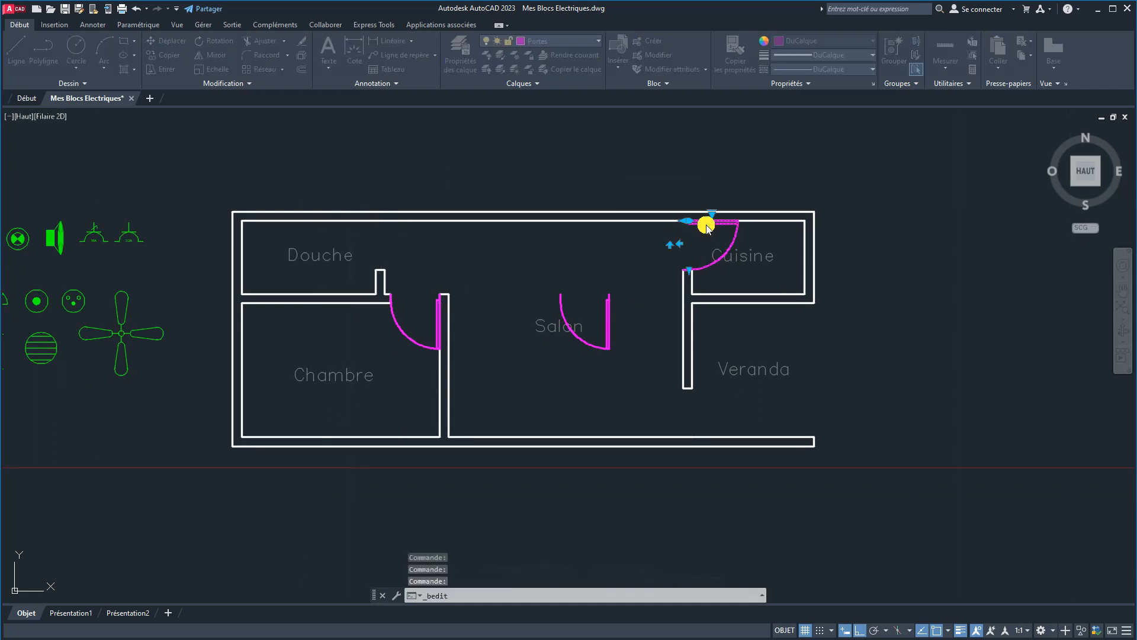
click(670, 229)
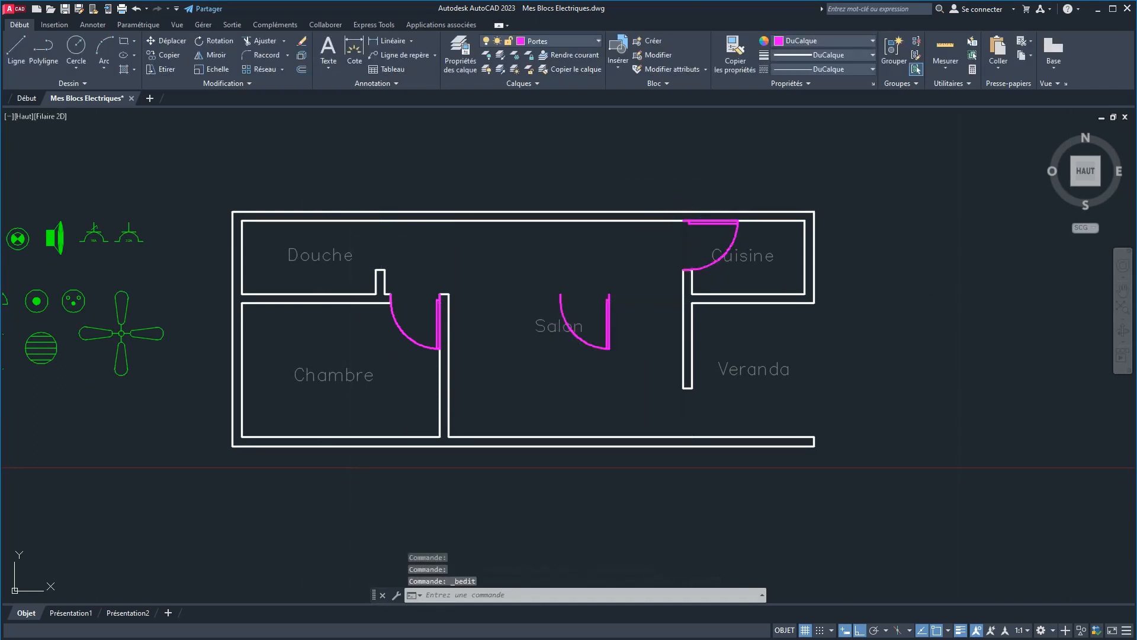
click(211, 54)
click(690, 221)
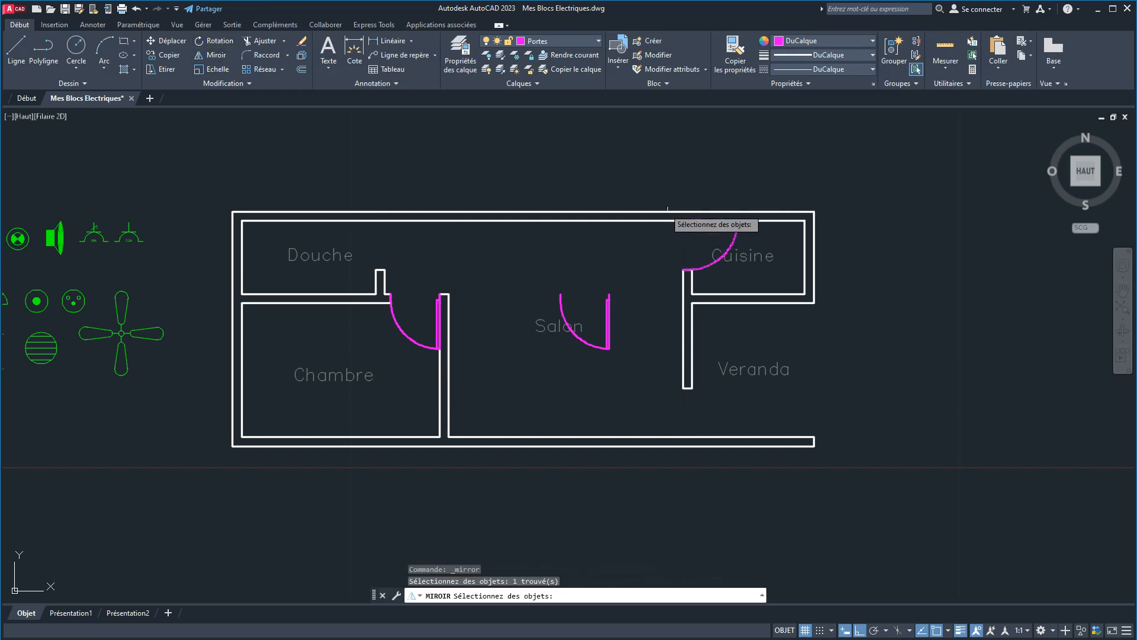
key(Return)
click(689, 222)
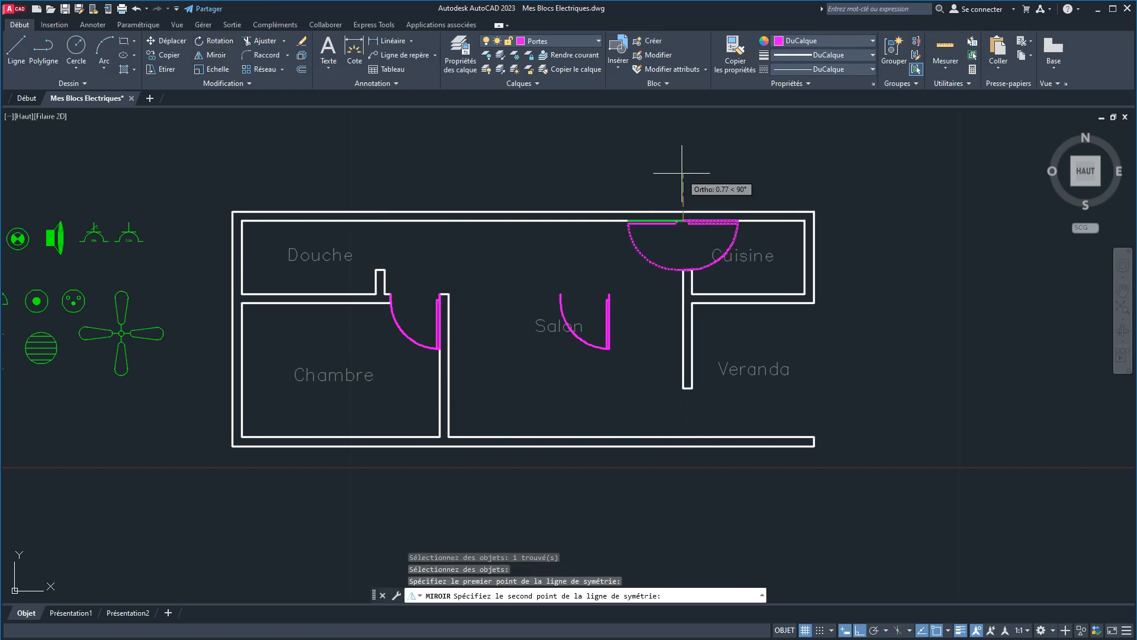
click(681, 177)
click(712, 215)
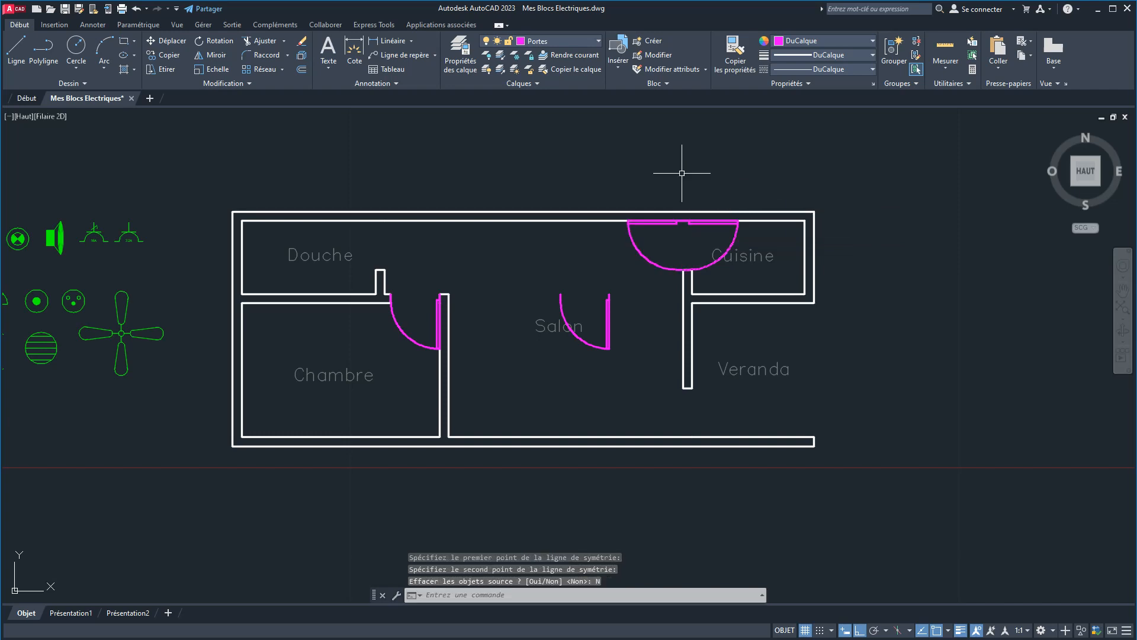
Move the mirrored door by its latch-side jamb end onto the upper Salon-side corner of the short wall beside the Douche.
click(649, 222)
scroll(674, 221, up, 2)
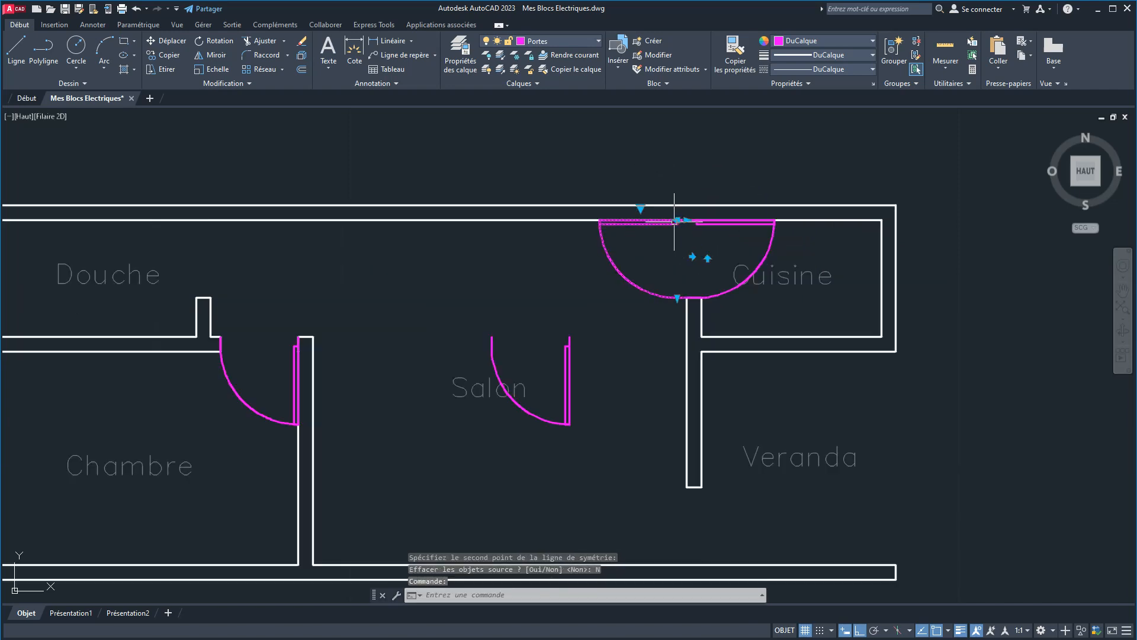
click(169, 45)
click(686, 298)
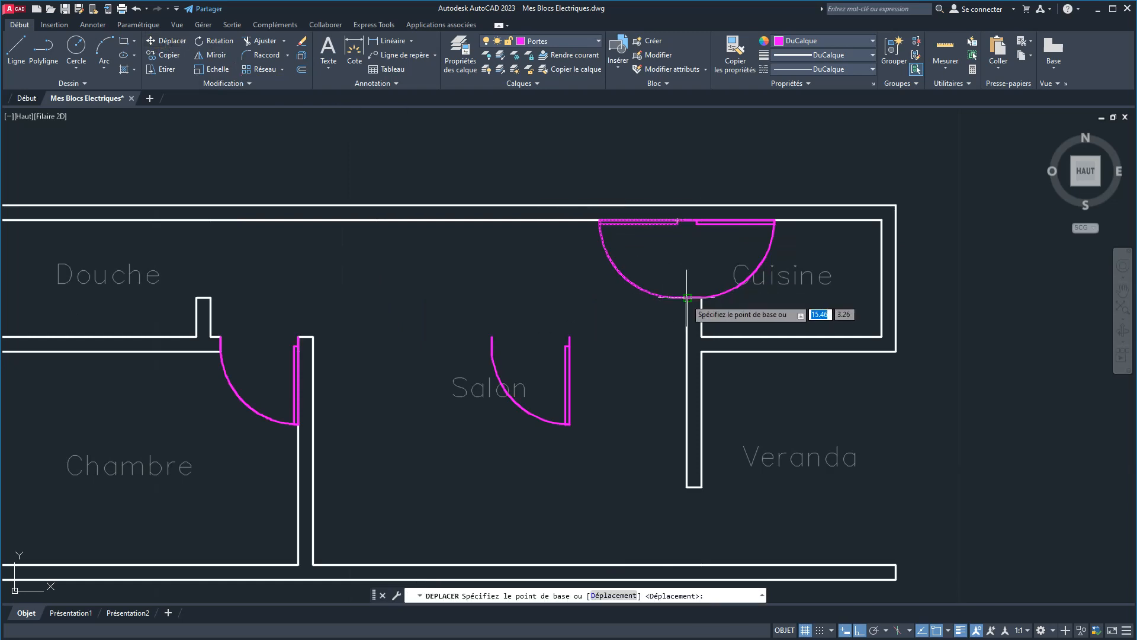
click(210, 298)
Rotate the remaining door in the middle of the Salon by 270° about its hinge-side jamb end.
scroll(310, 300, down, 3)
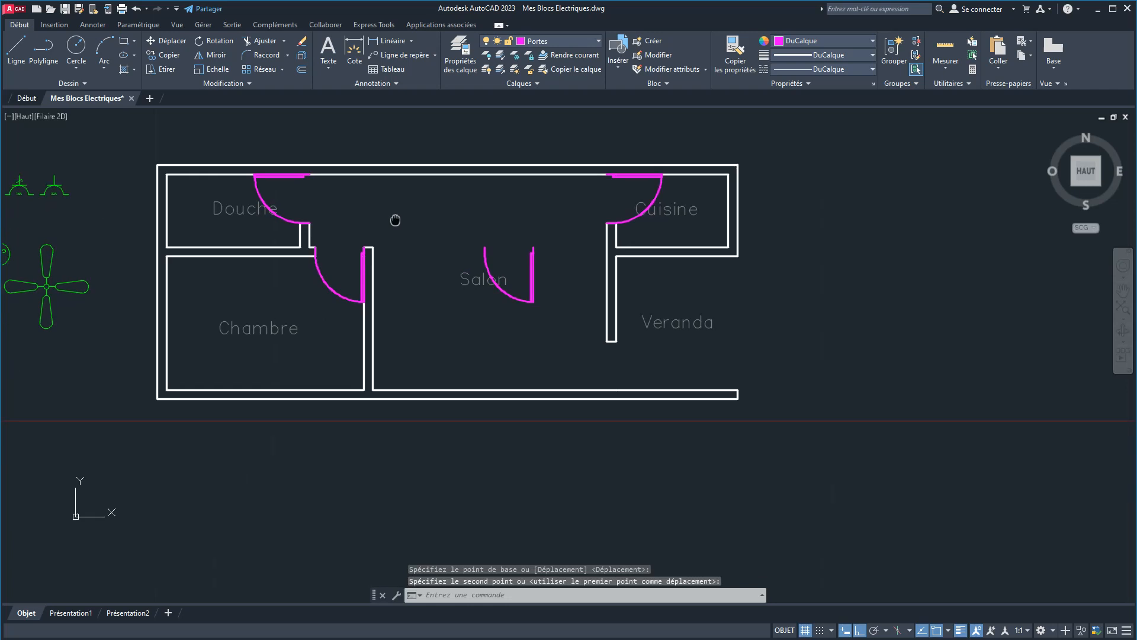
click(530, 303)
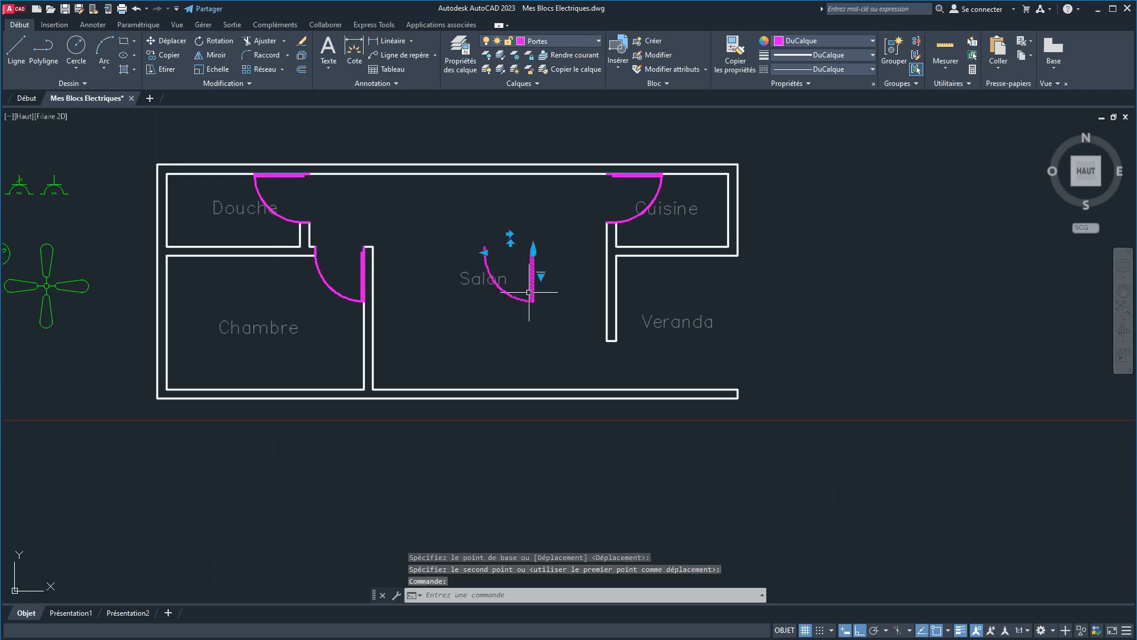
click(215, 40)
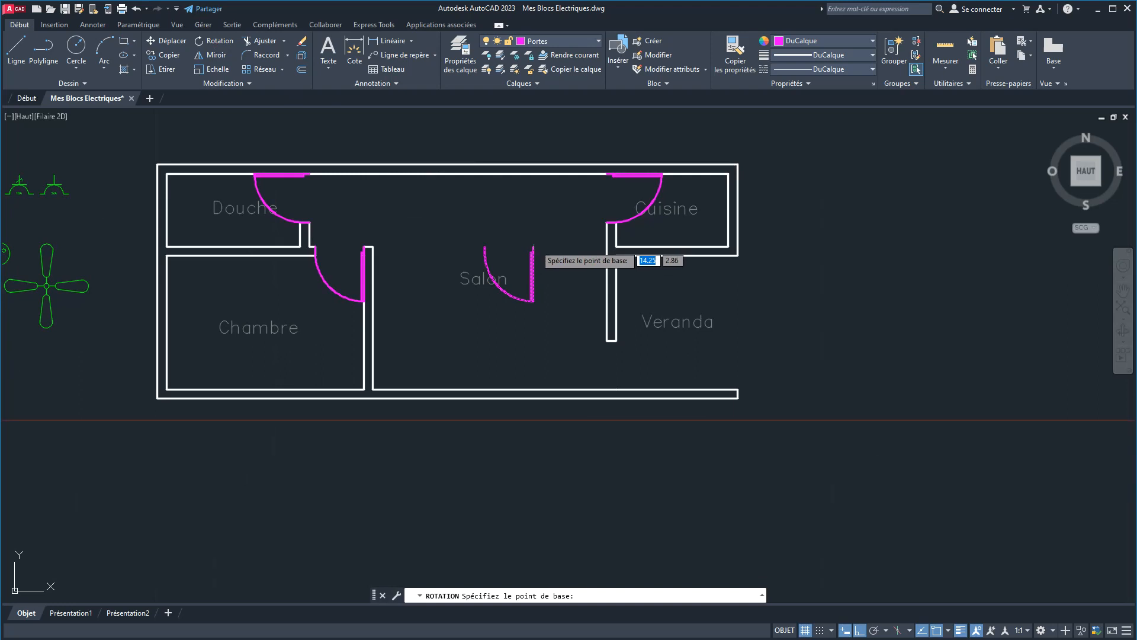
click(533, 247)
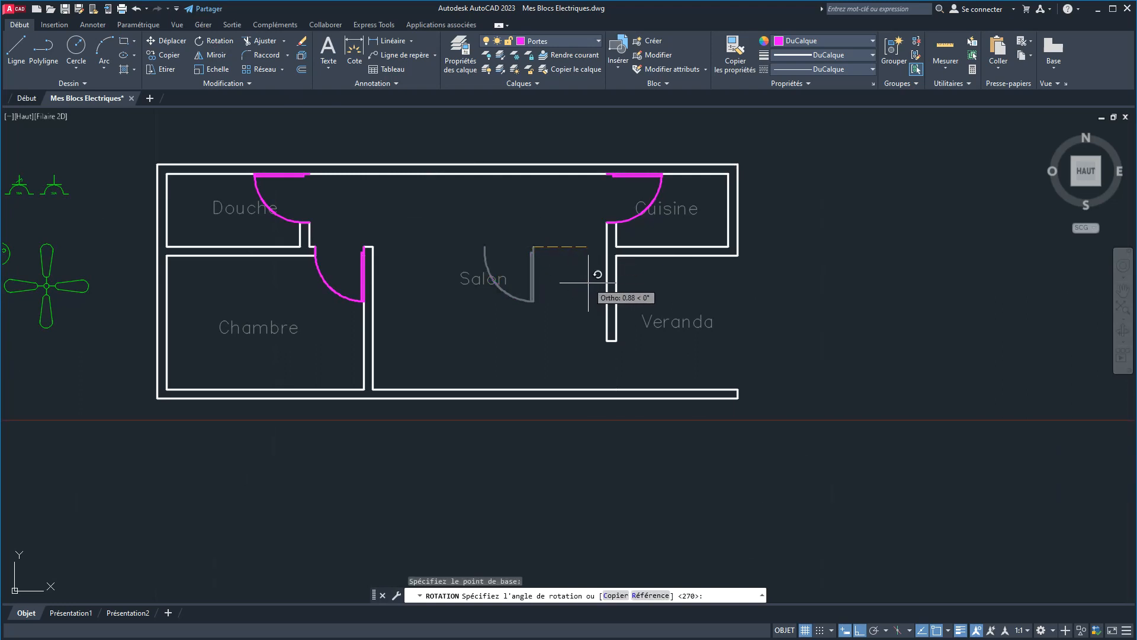
click(582, 430)
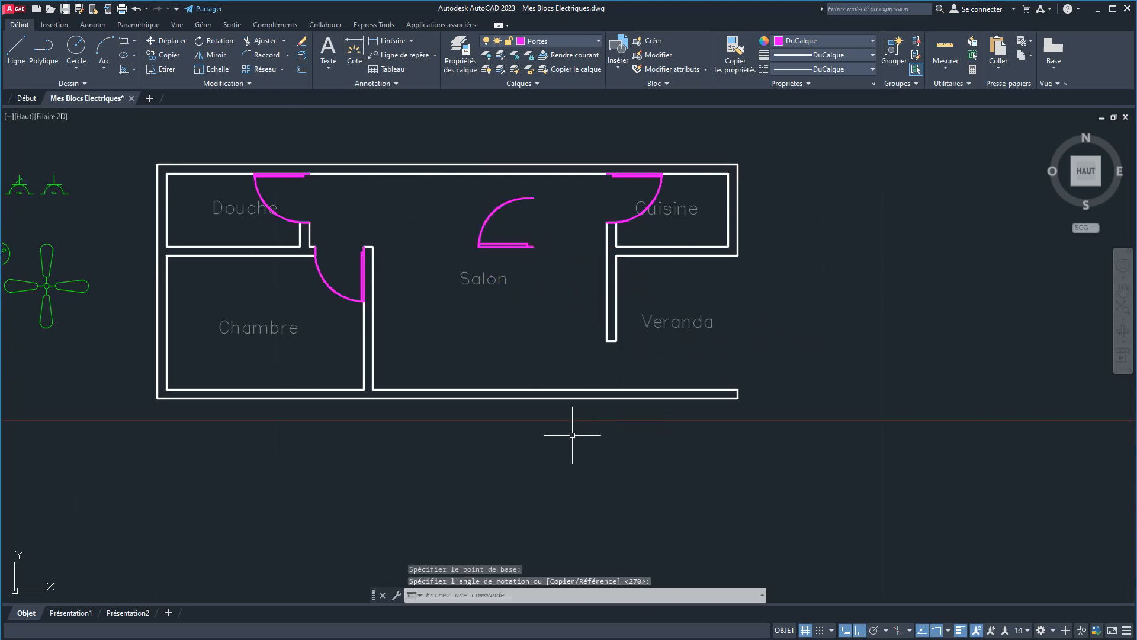
Move the rotated door by its latch-side jamb end onto the lower Veranda-side corner of the wall between Salon and Veranda.
click(515, 243)
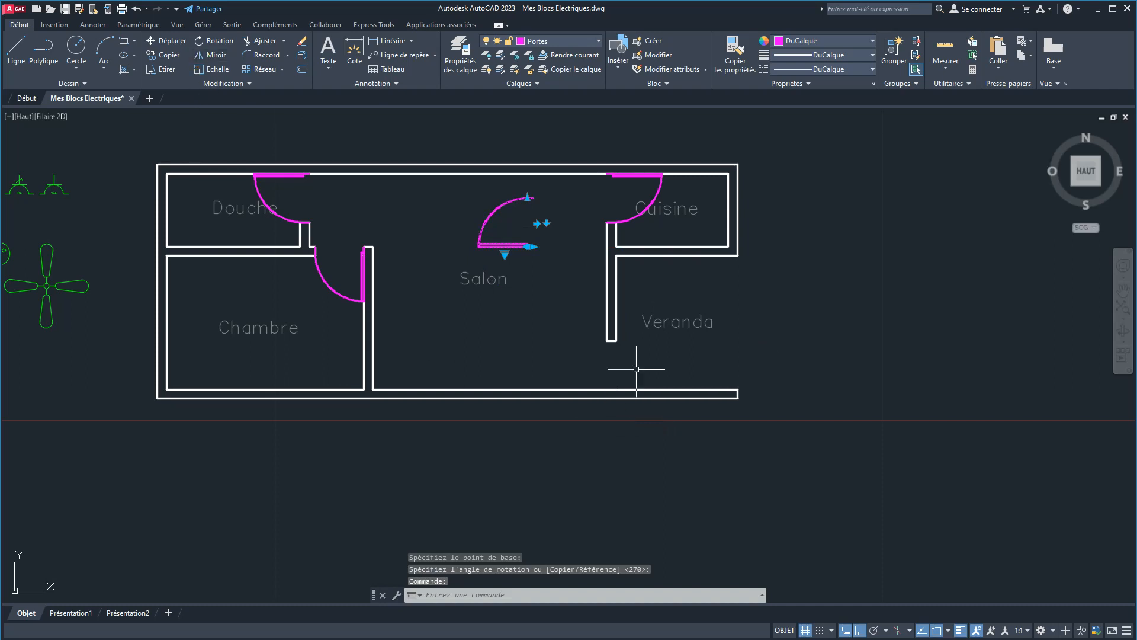
click(166, 40)
click(533, 197)
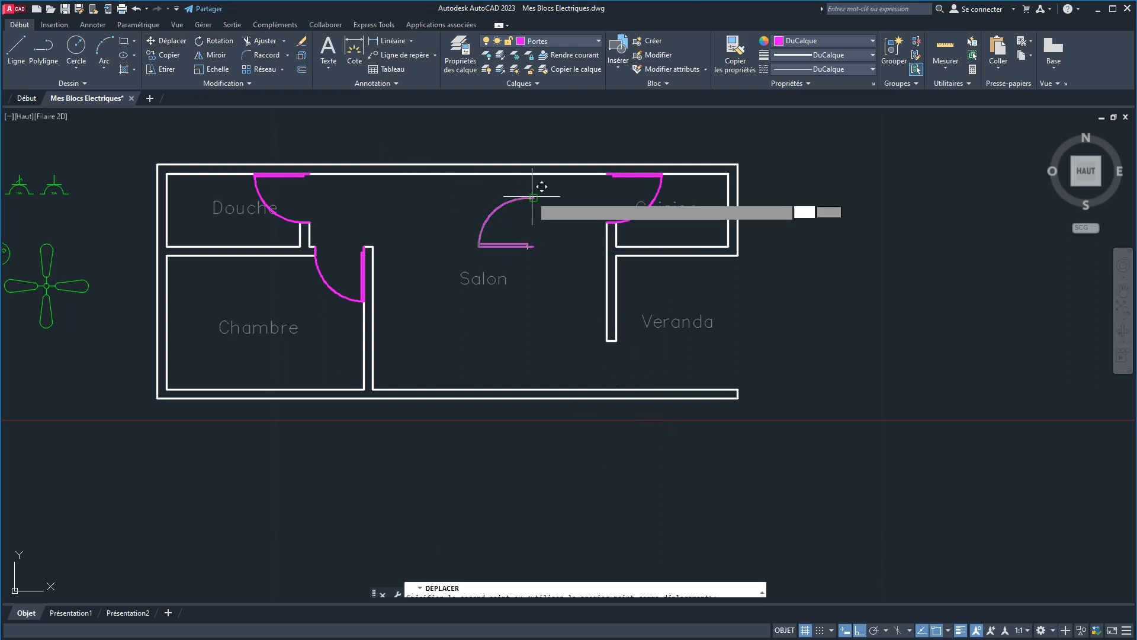
click(616, 341)
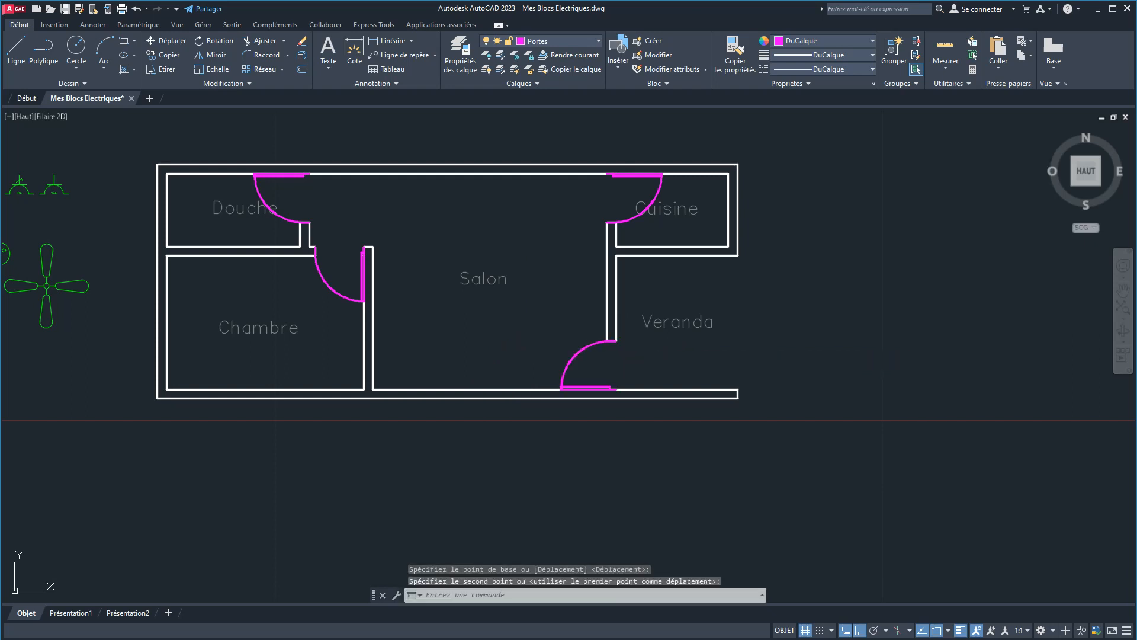
Move the Douche label slightly downward, away from the door swing.
scroll(680, 335, down, 2)
scroll(592, 304, up, 1)
scroll(602, 302, down, 1)
scroll(590, 293, up, 2)
middle_drag(590, 293, 683, 330)
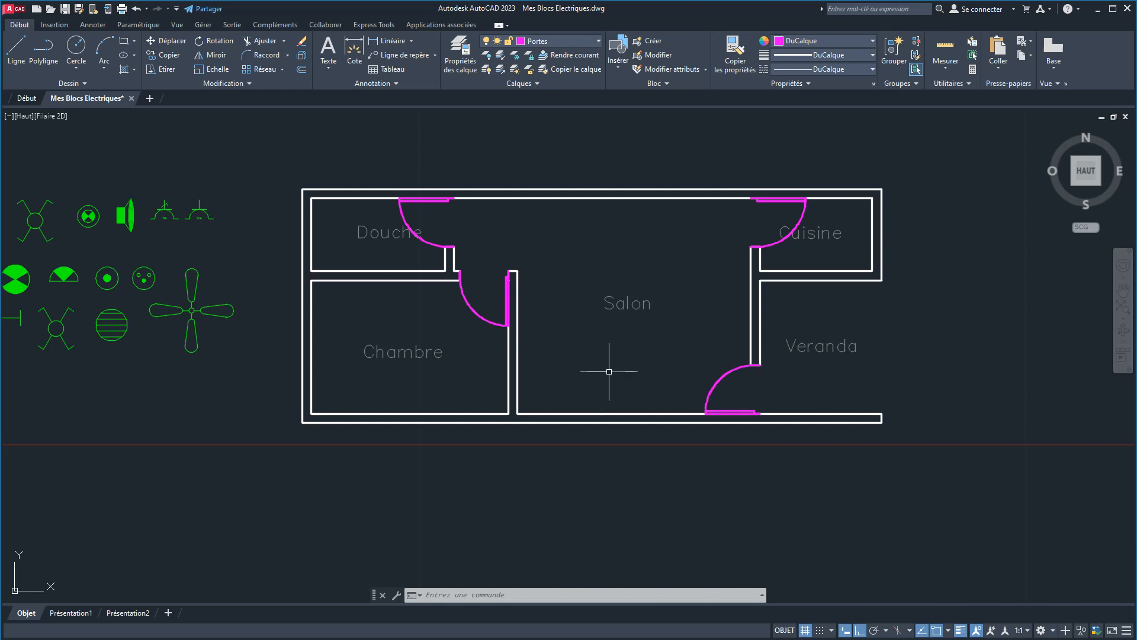
click(377, 236)
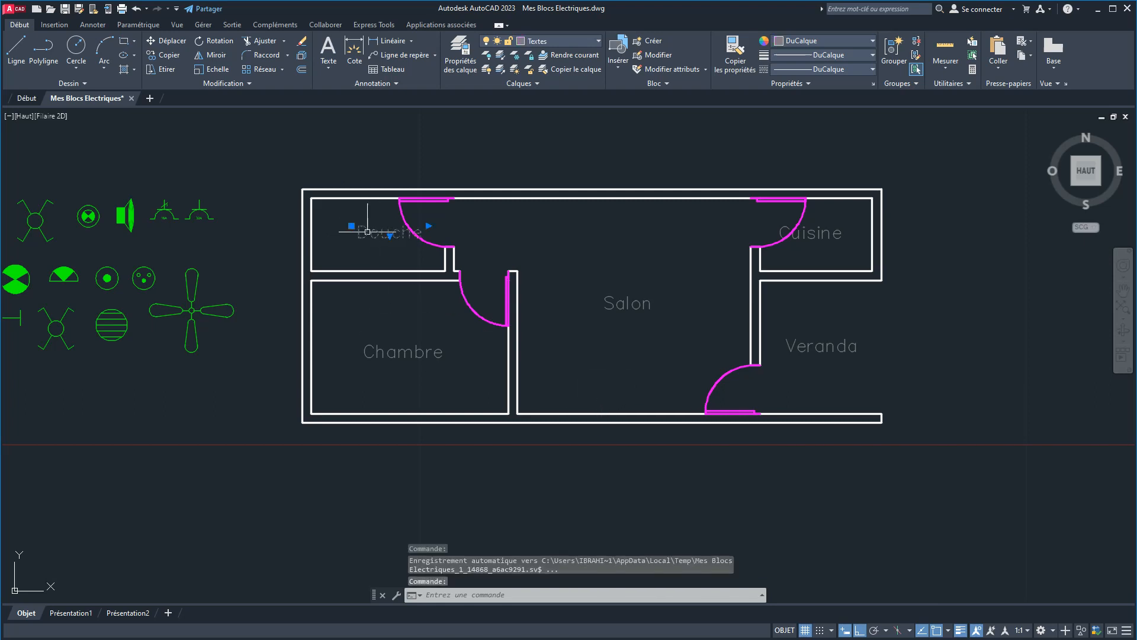
click(351, 226)
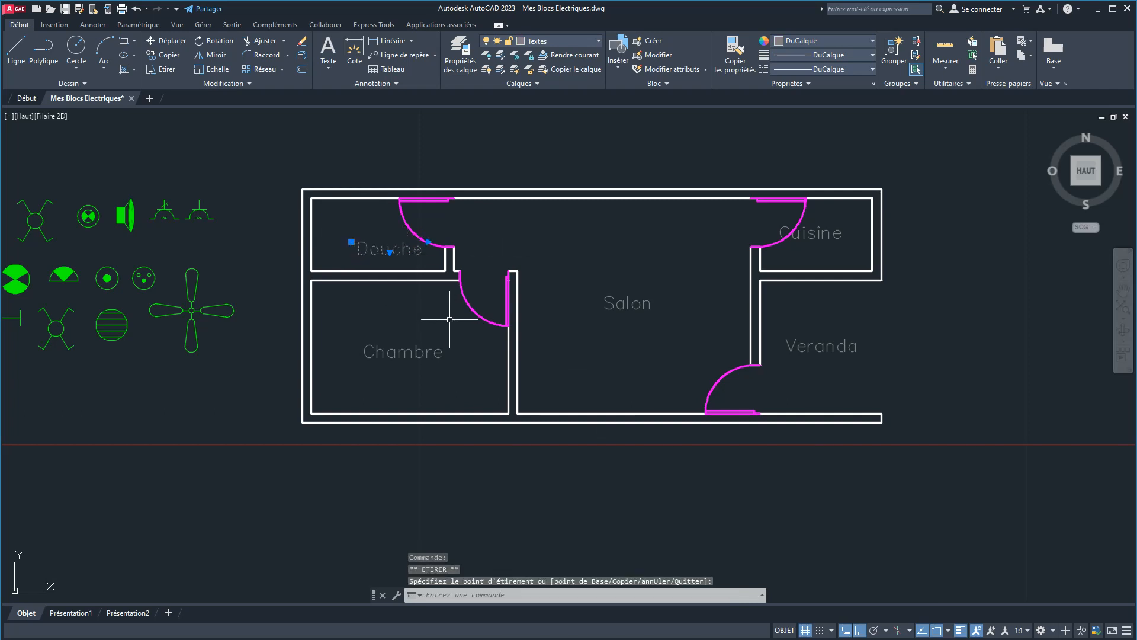
key(Escape)
Move the Cuisine label slightly down and to the right, away from the door swing.
mouse_move(139, 278)
middle_down()
mouse_move(357, 280)
mouse_move(218, 289)
mouse_move(267, 292)
middle_up()
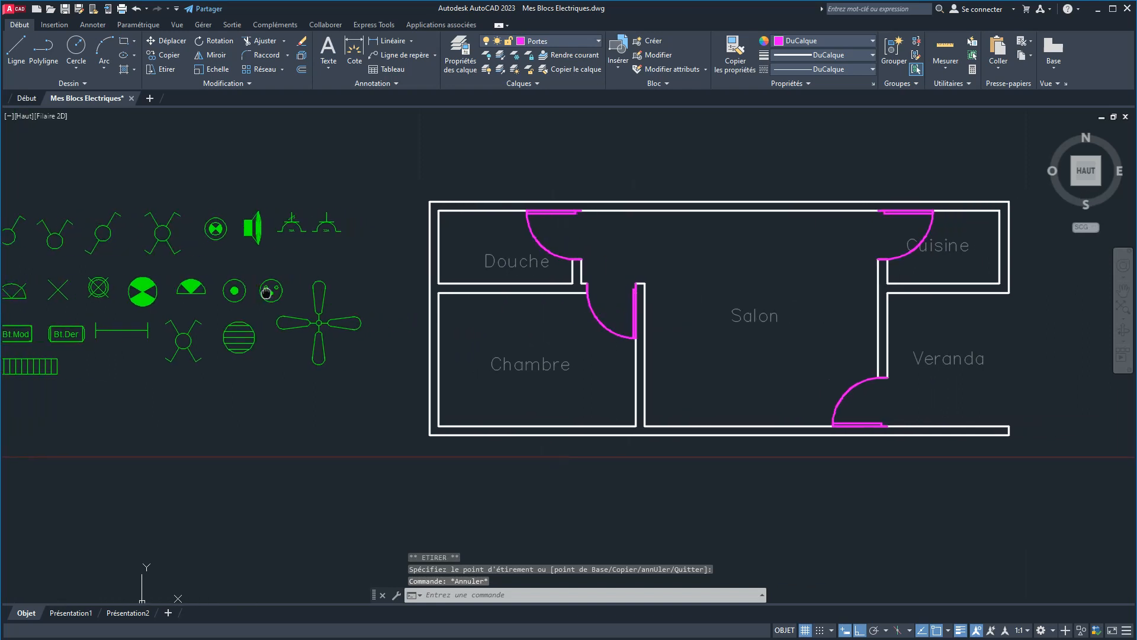
click(942, 245)
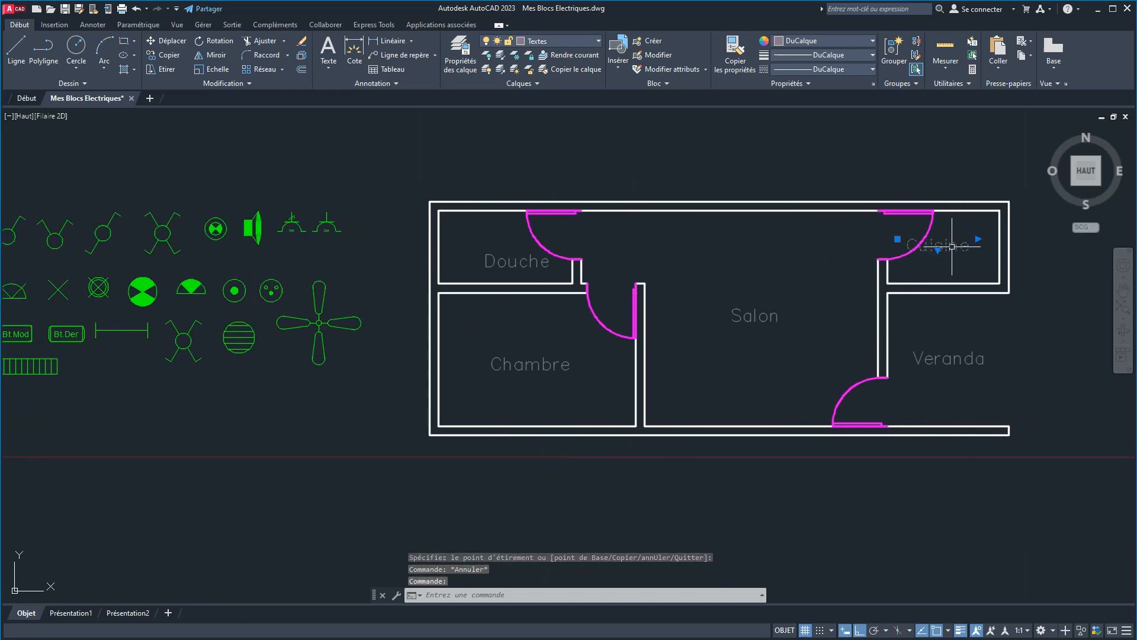
click(899, 239)
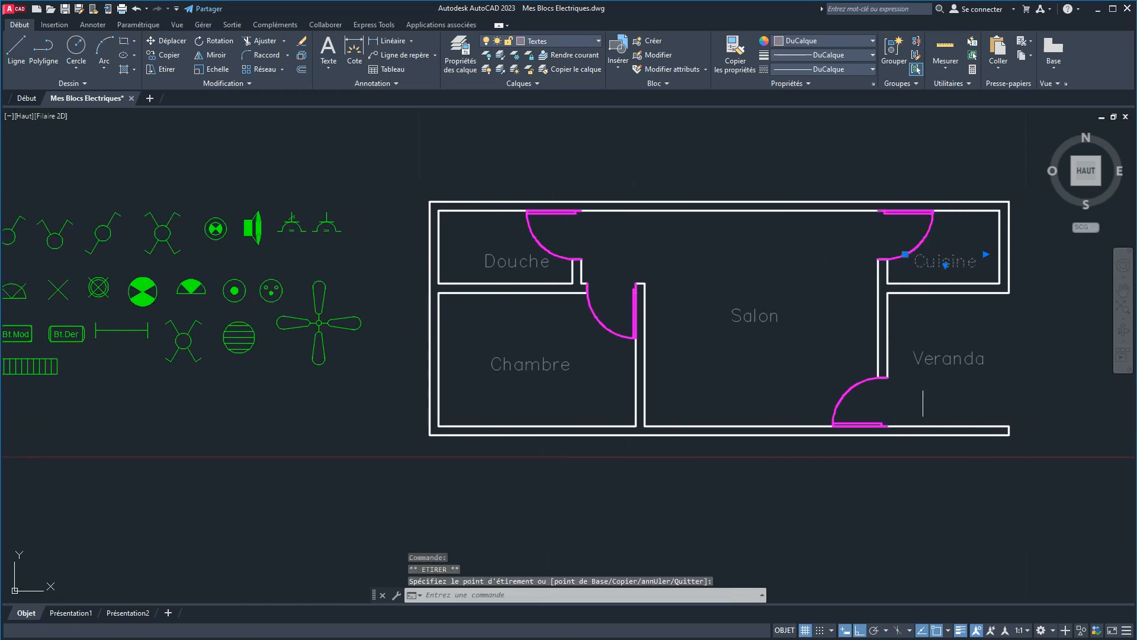
key(Escape)
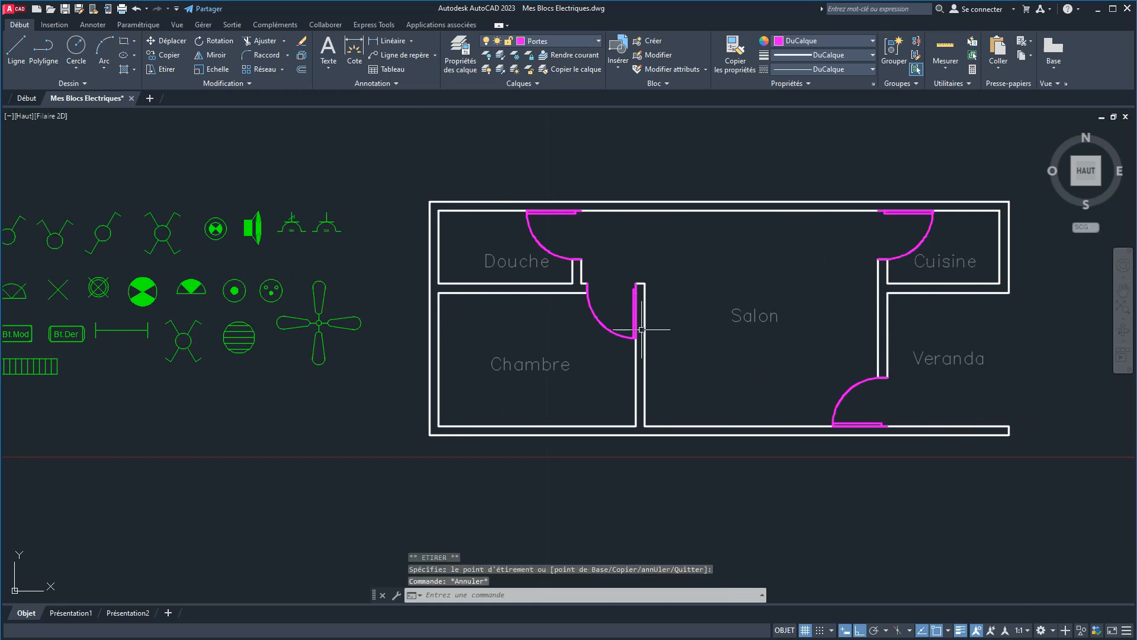
Make Murs the current layer and draw a line across the Chambre's outer left wall at the inner face's midpoint.
mouse_move(498, 330)
middle_down()
mouse_move(463, 296)
mouse_move(472, 332)
middle_up()
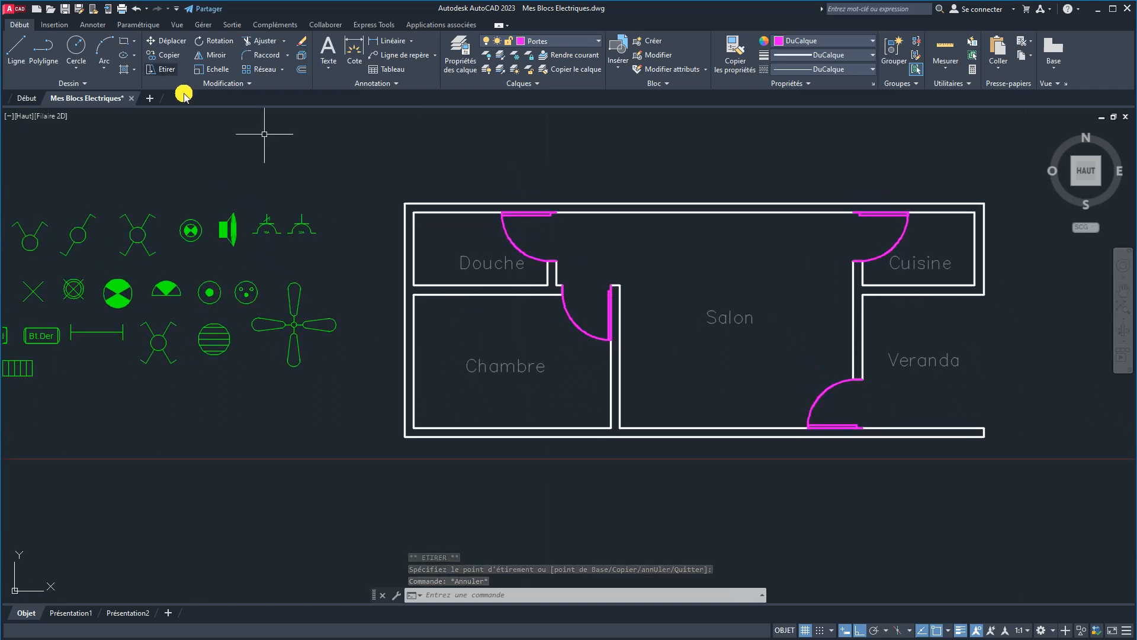
click(560, 45)
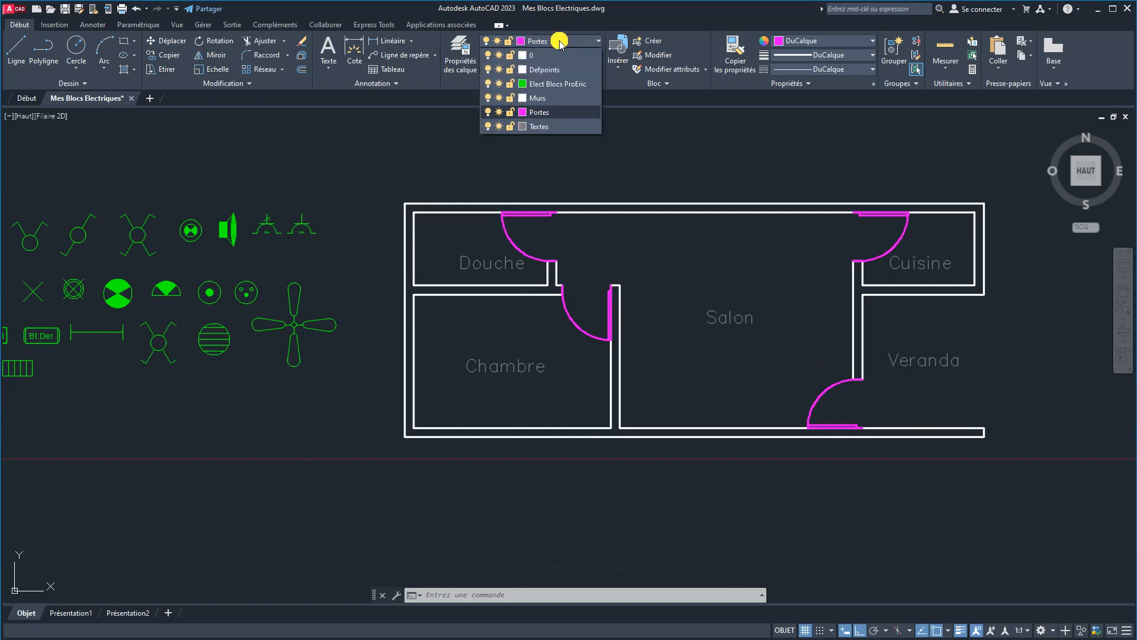
click(535, 102)
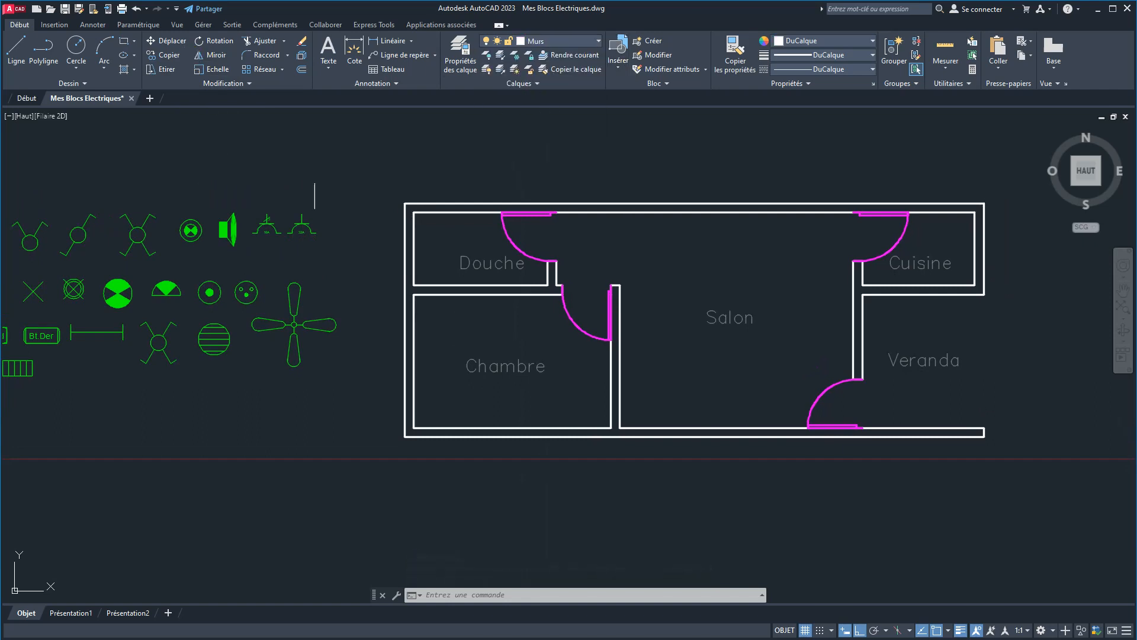
click(16, 49)
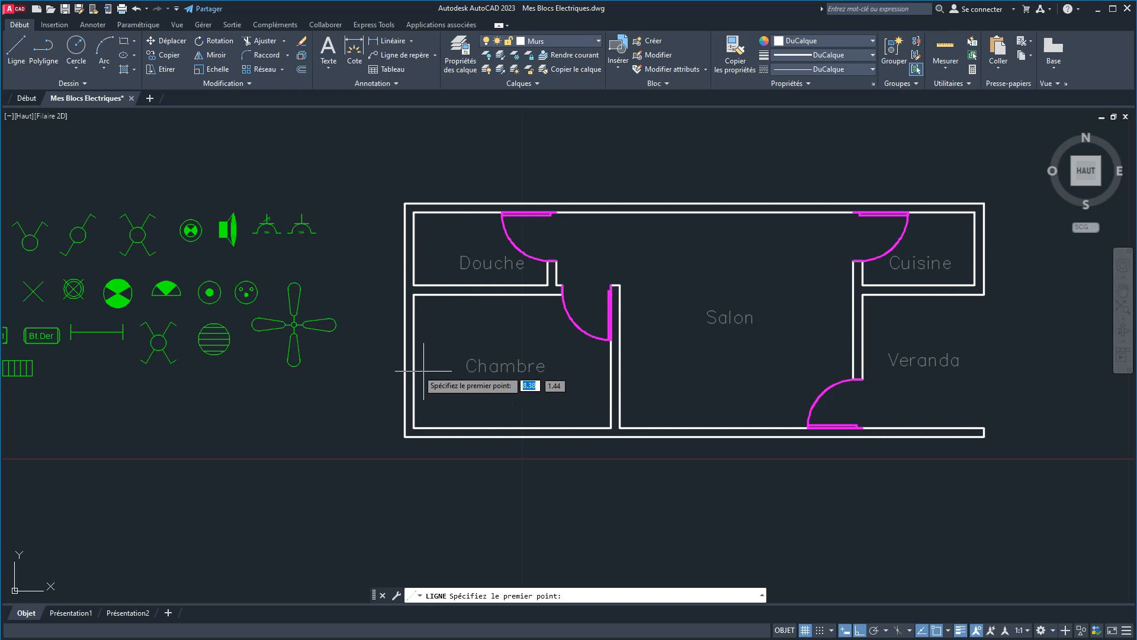
scroll(429, 372, up, 4)
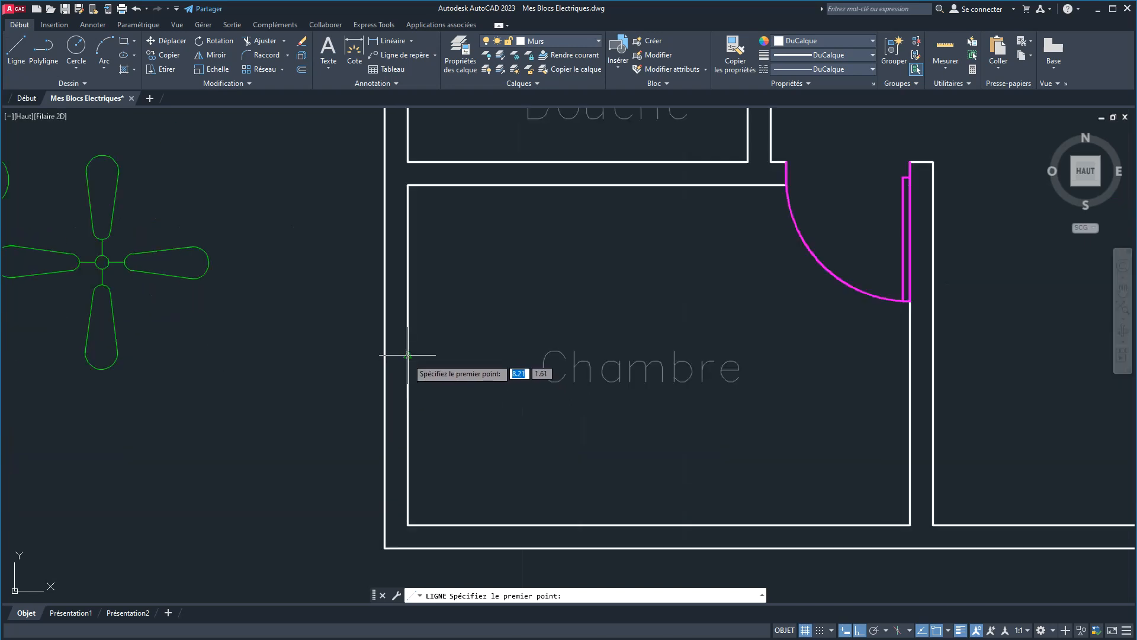
click(407, 355)
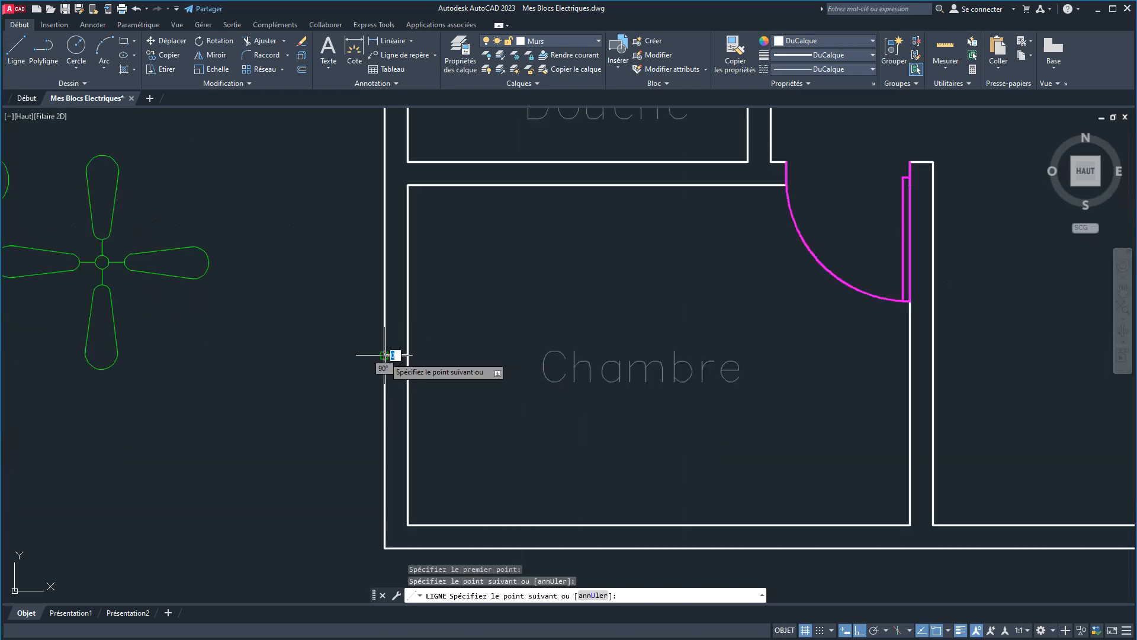
right_click(336, 354)
click(359, 363)
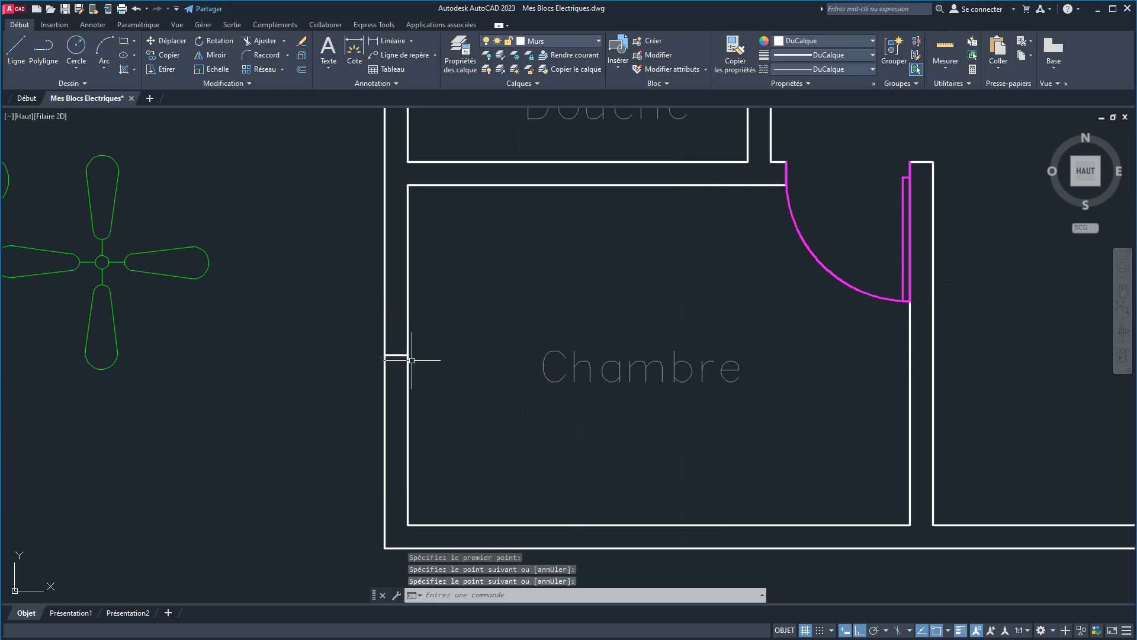
Offset the short line across the Chambre's left wall by 0.6 both upward and downward.
click(392, 355)
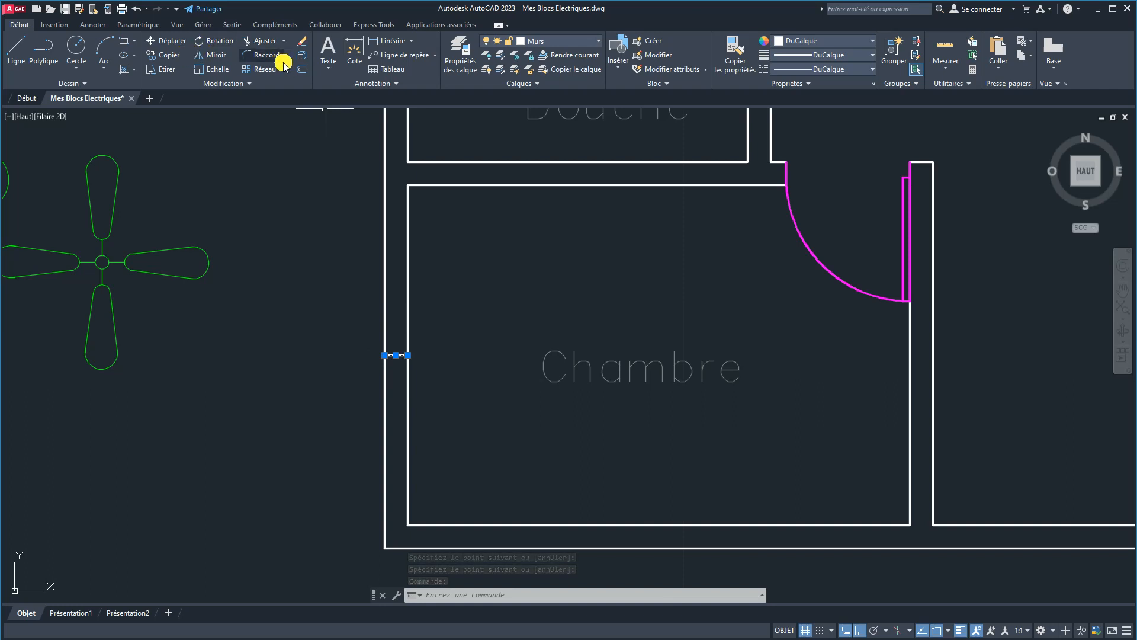
click(301, 69)
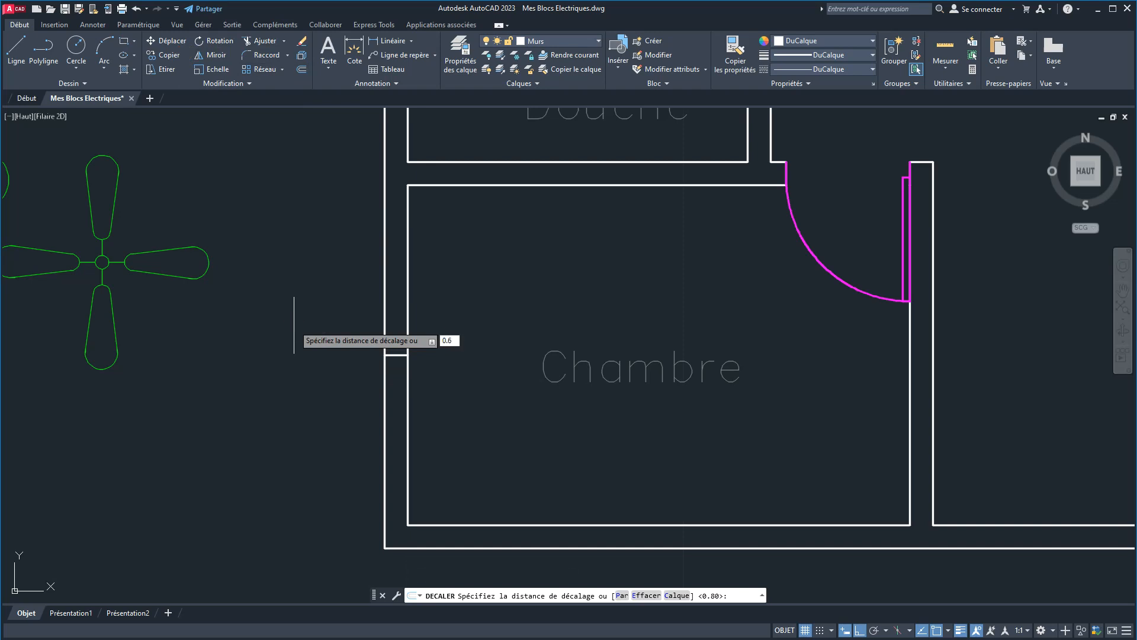
key(Return)
click(305, 291)
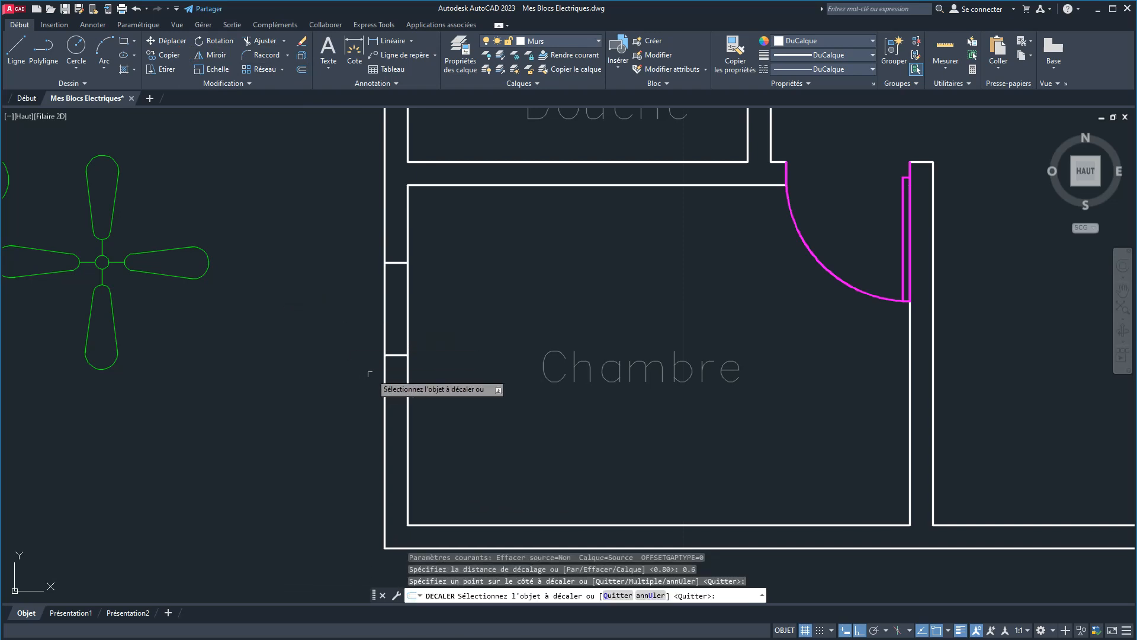
click(394, 355)
click(426, 404)
right_click(479, 410)
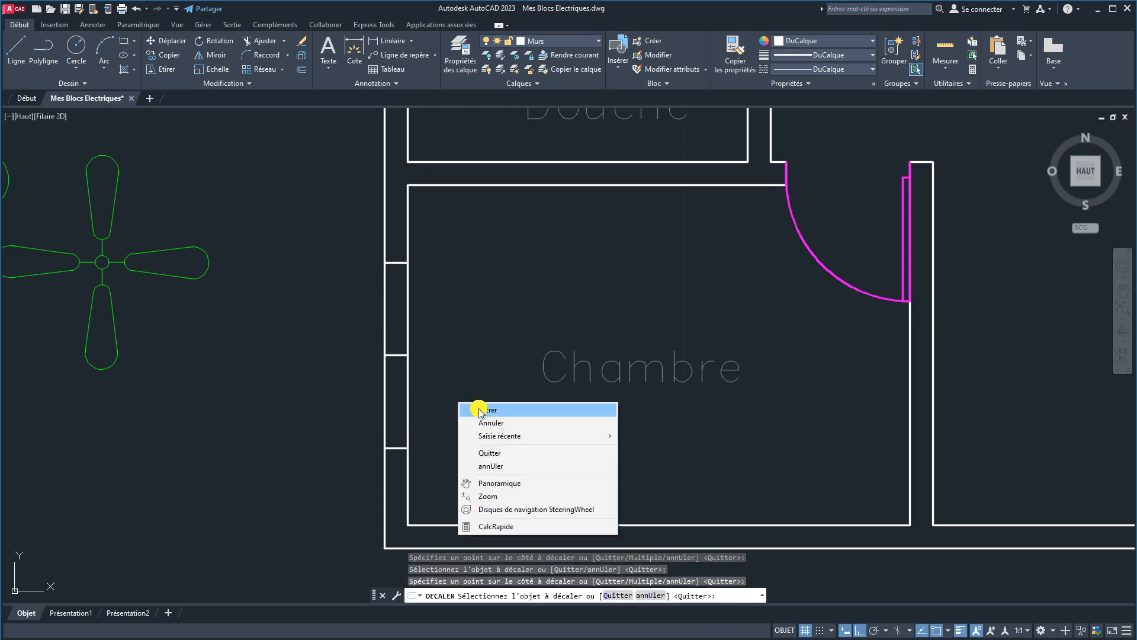
click(480, 410)
Erase the middle cross line and trim both wall faces between the two offset lines to open the Chambre's window gap.
click(399, 354)
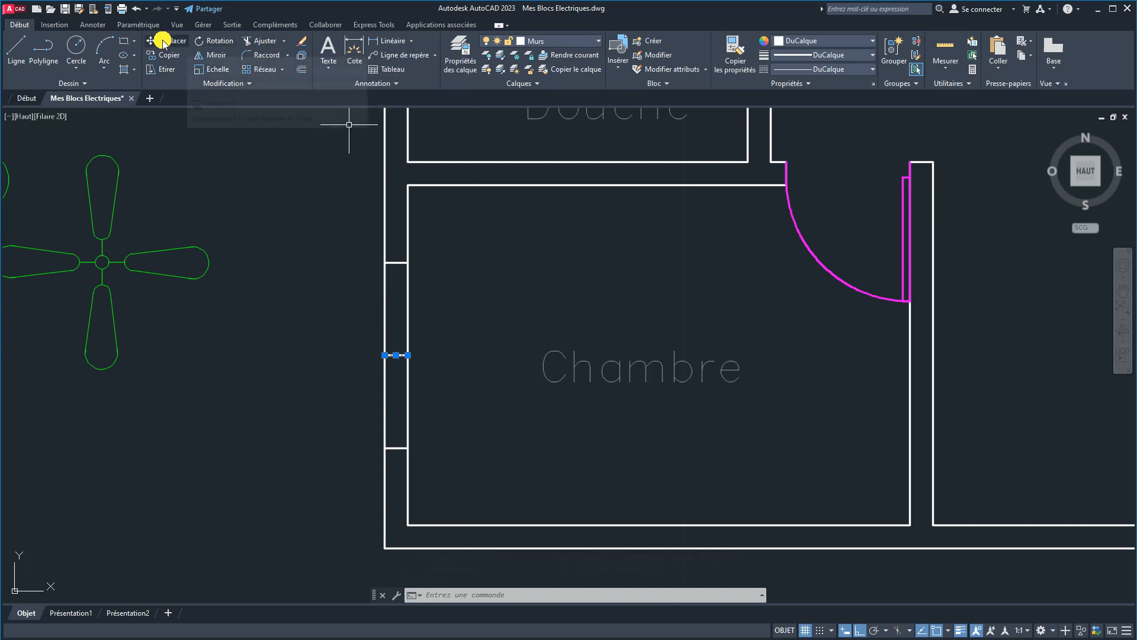
click(300, 43)
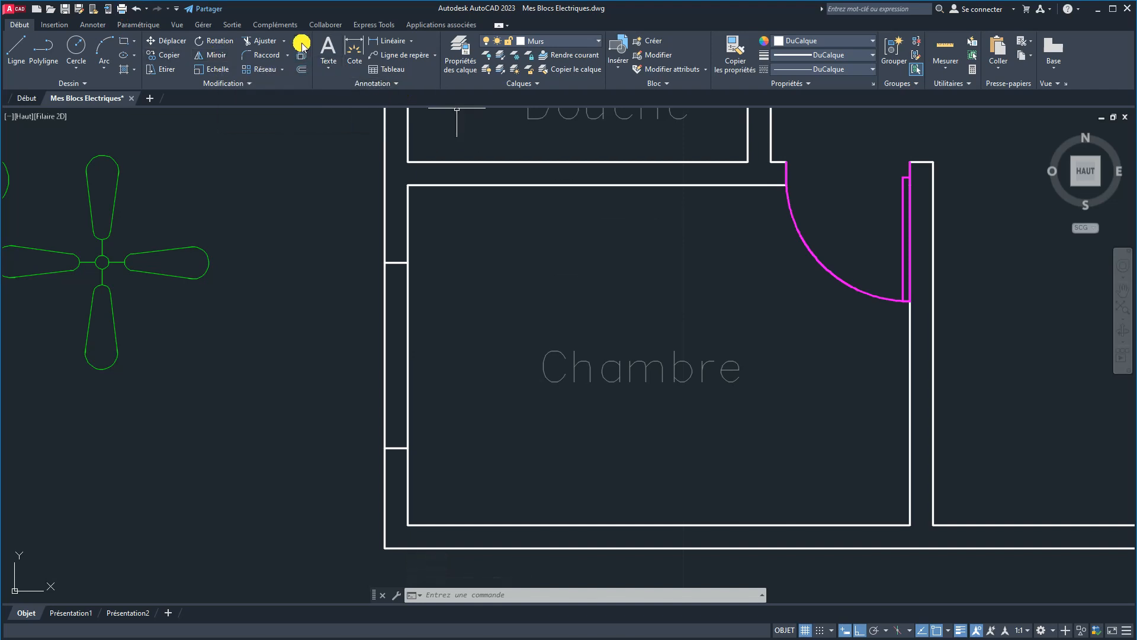
click(263, 41)
click(470, 331)
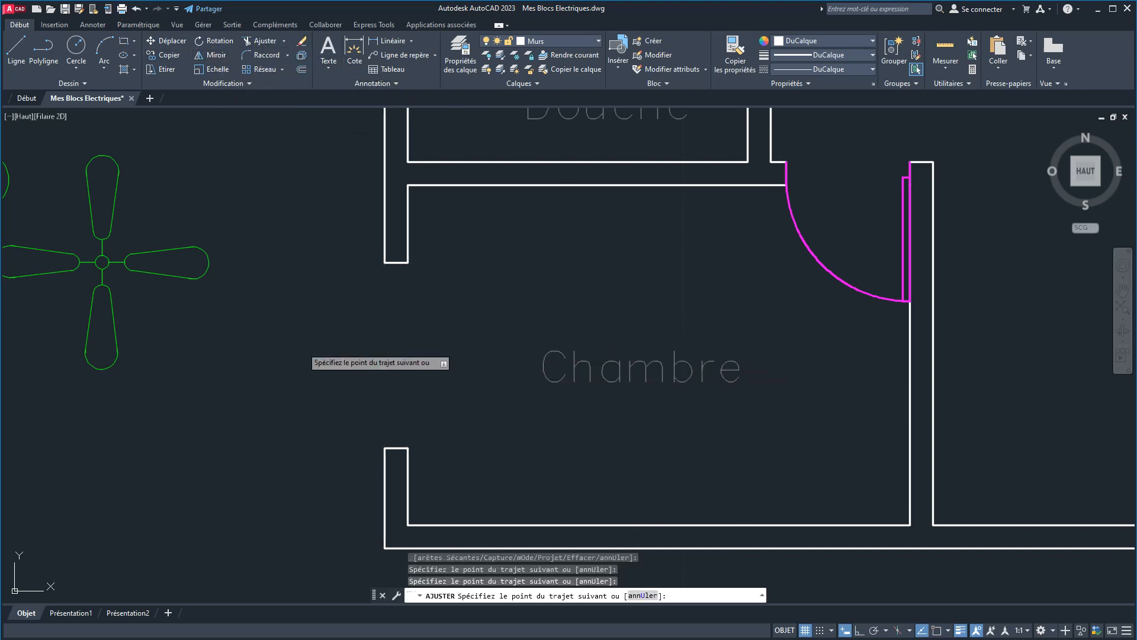
key(Return)
right_click(437, 315)
click(477, 322)
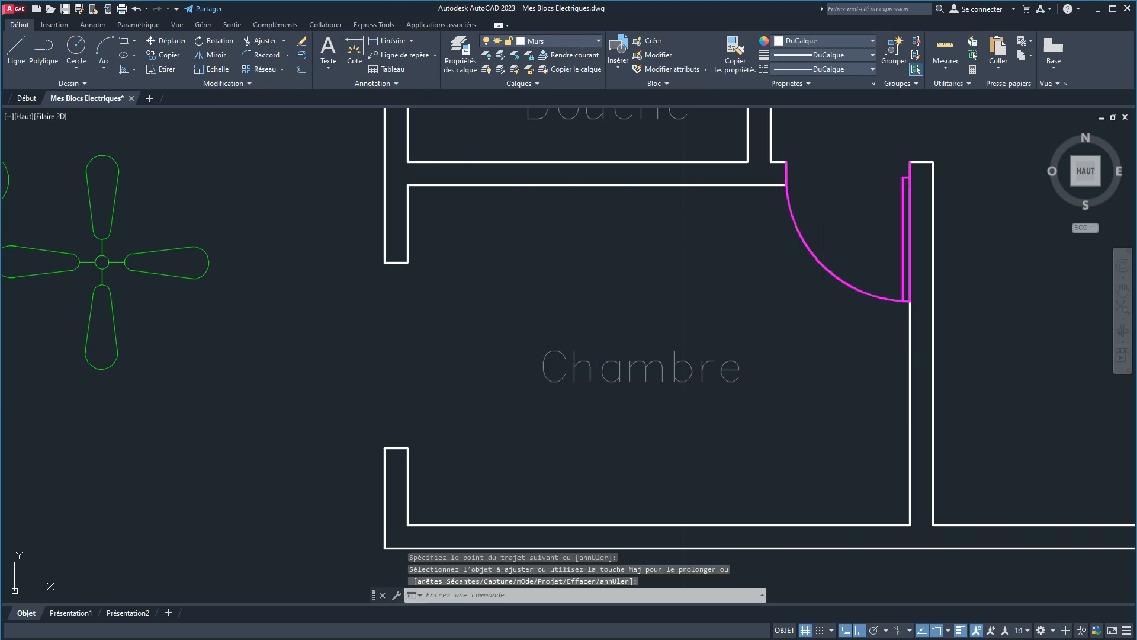
Create a new layer named Fenetre.
click(463, 52)
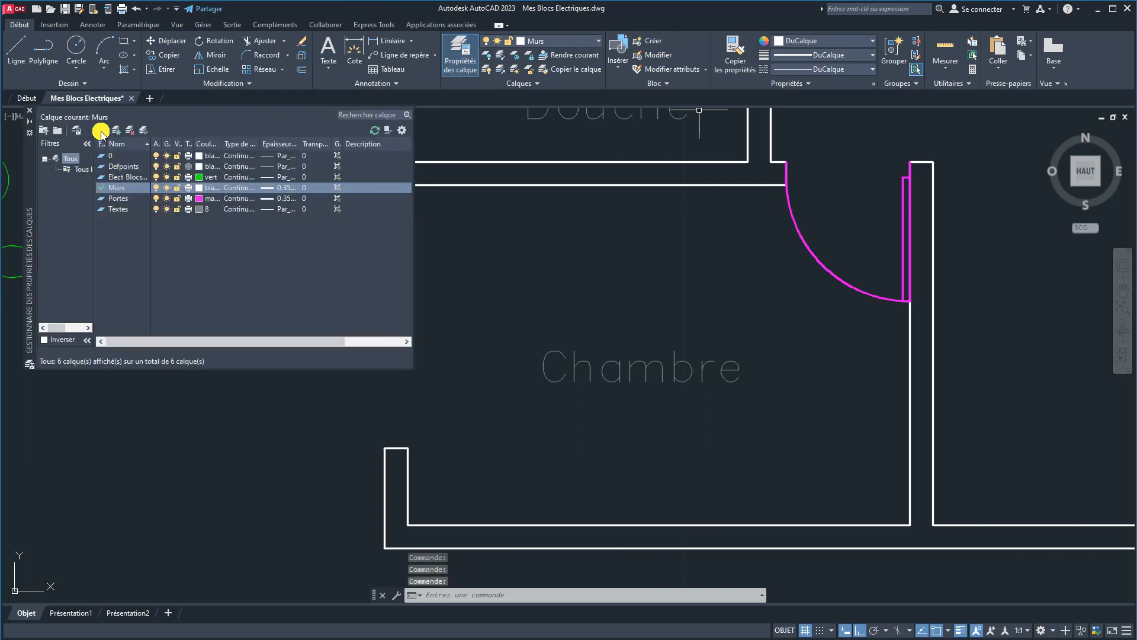
click(101, 131)
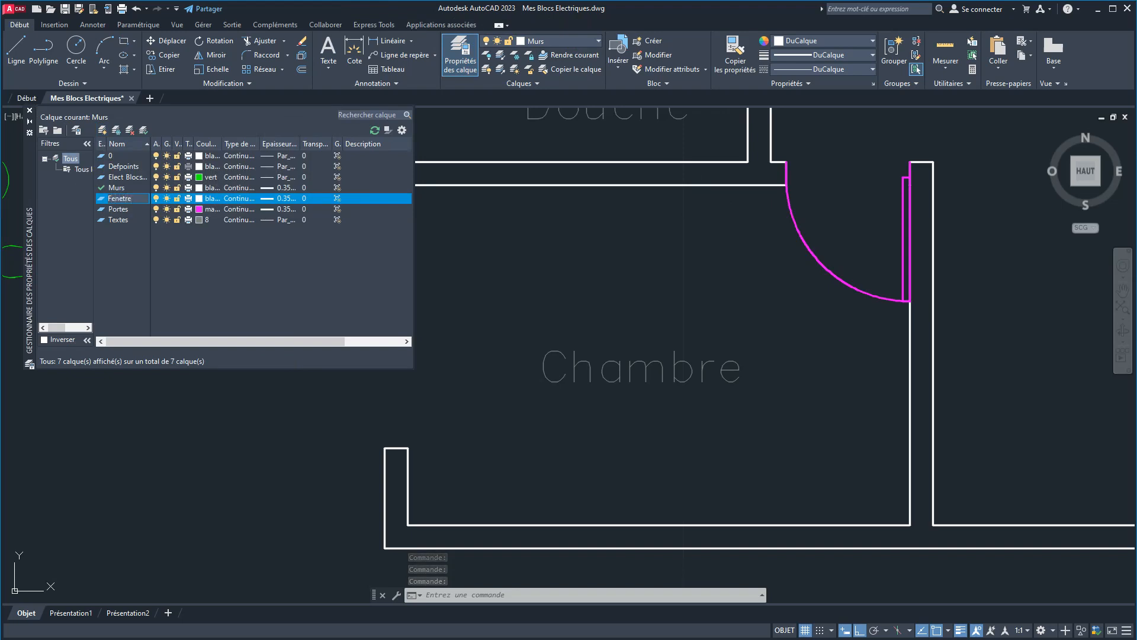
Set the Fenetre layer's colour to green (vert).
click(199, 197)
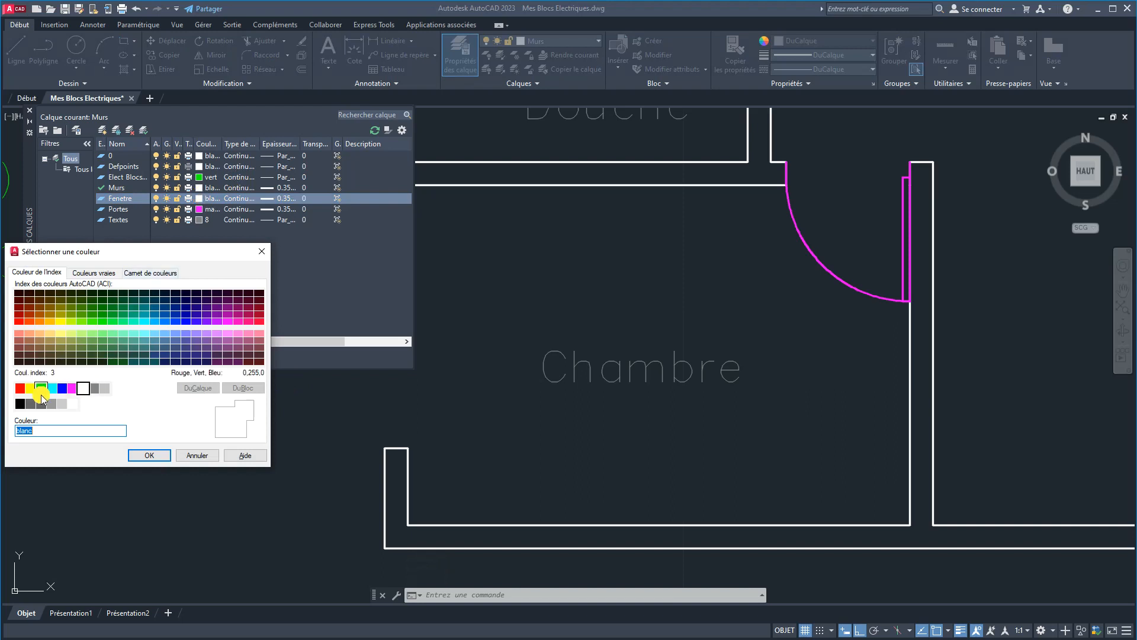
click(40, 392)
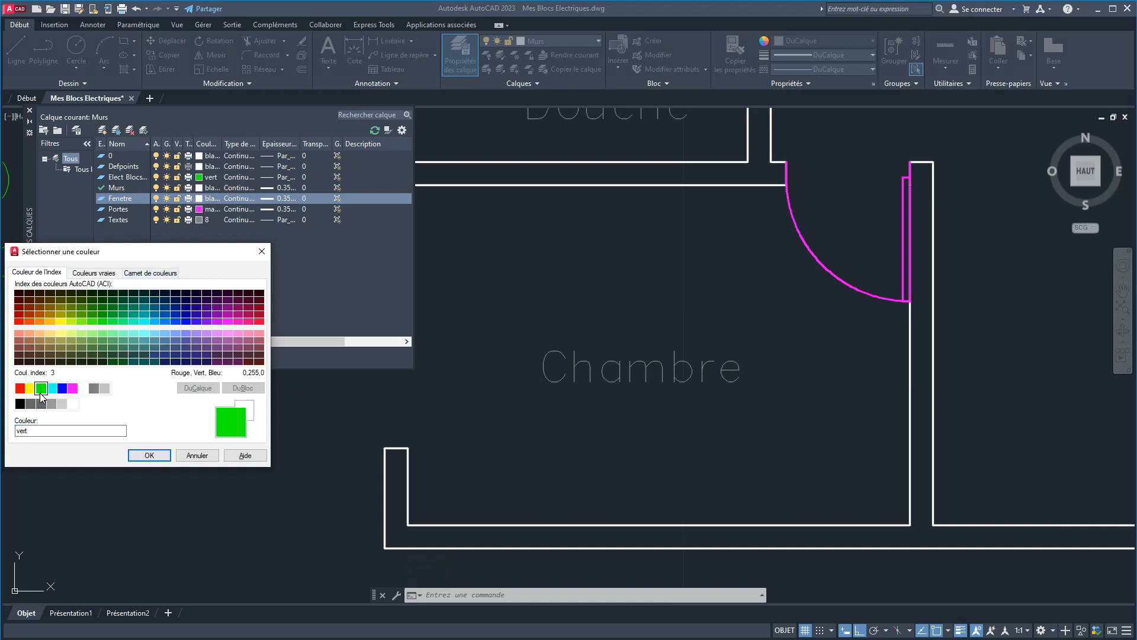
click(149, 455)
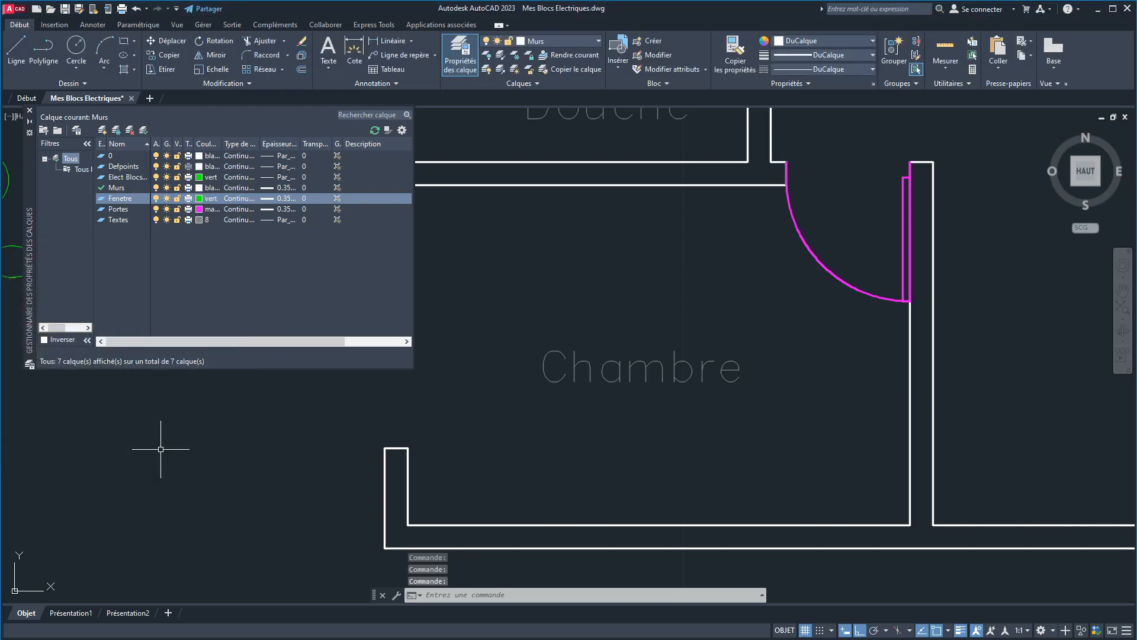
Set the Fenetre layer's colour to index 240 and its lineweight to Par_défaut.
click(200, 200)
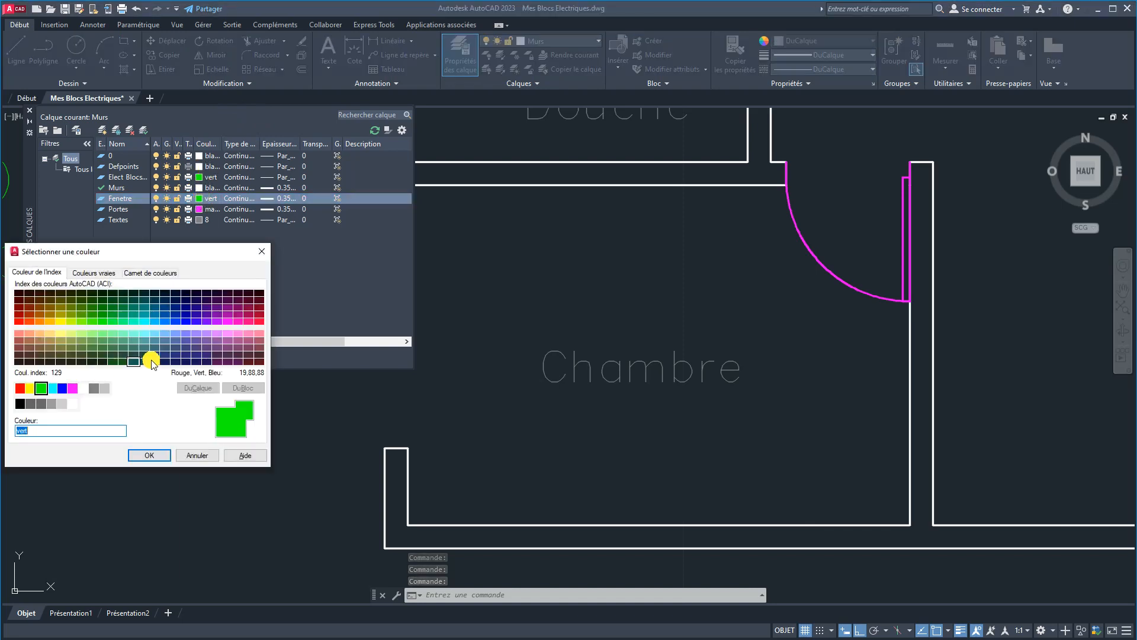
click(259, 321)
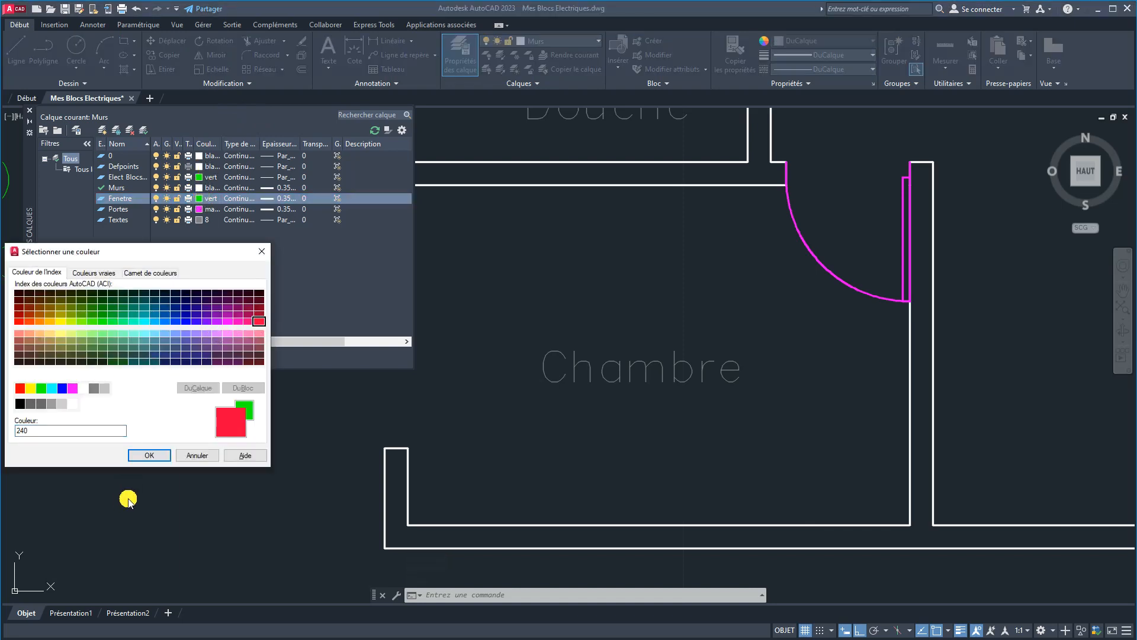
click(144, 456)
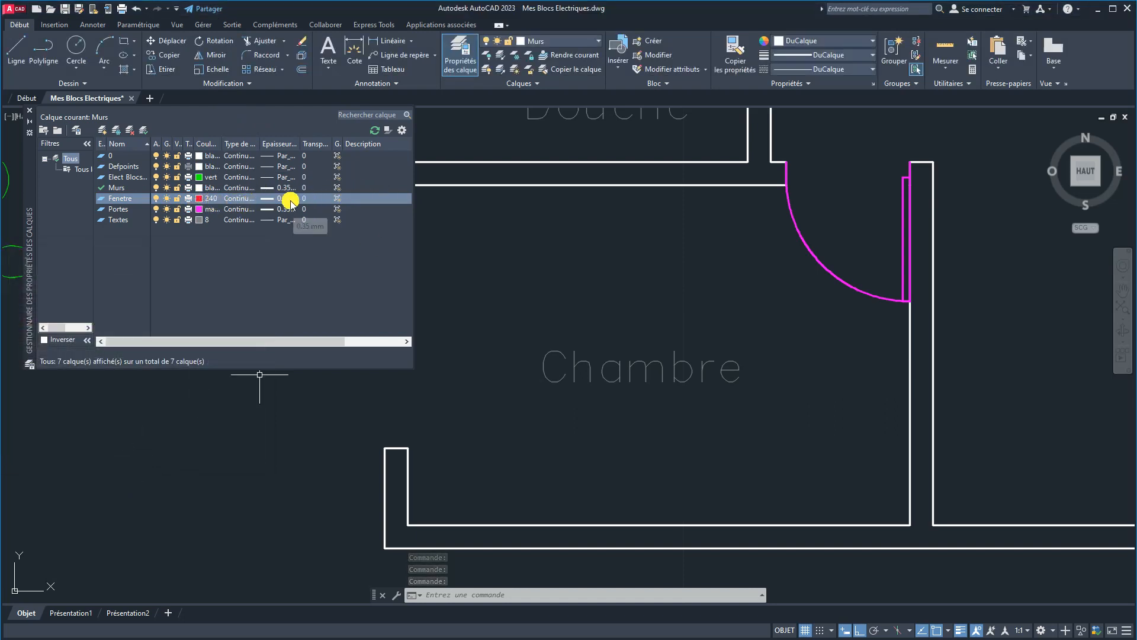
click(265, 202)
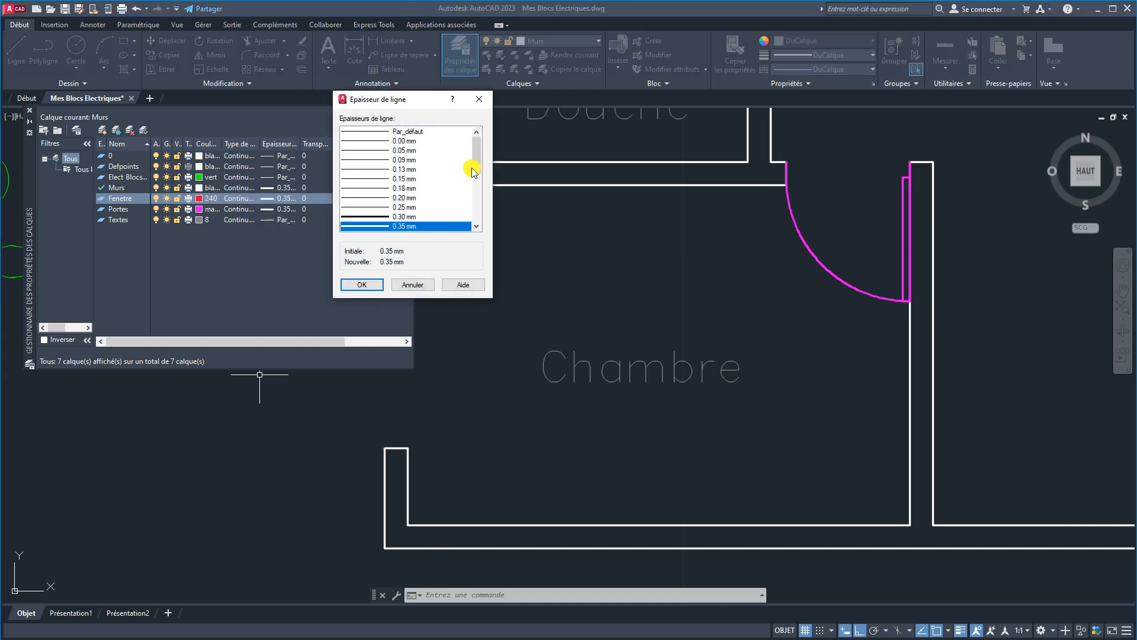
click(380, 131)
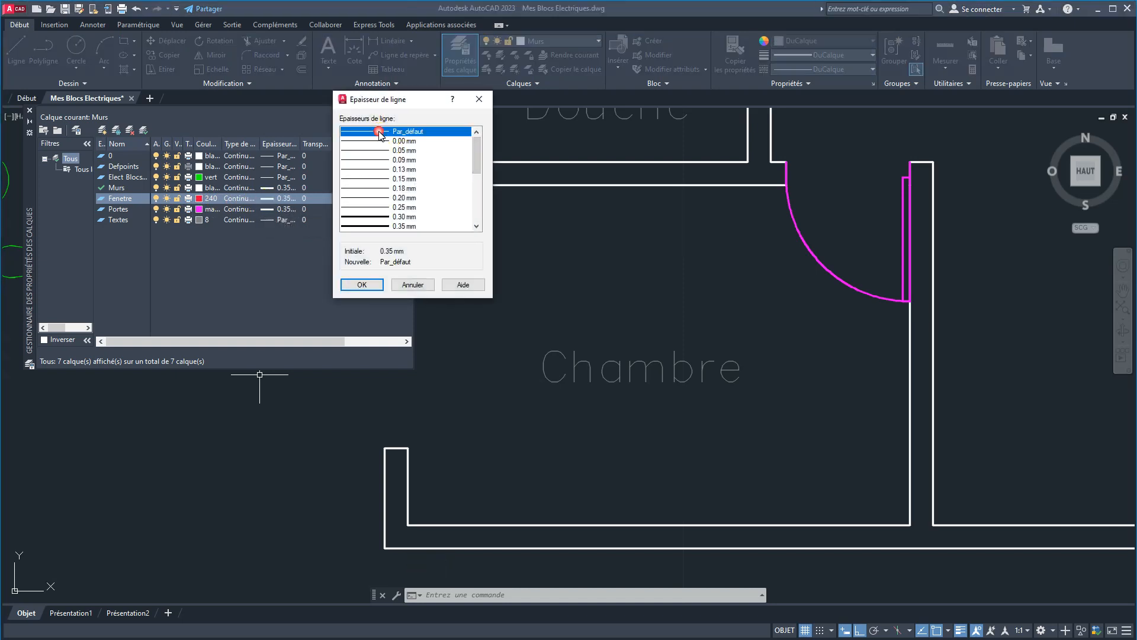
click(362, 285)
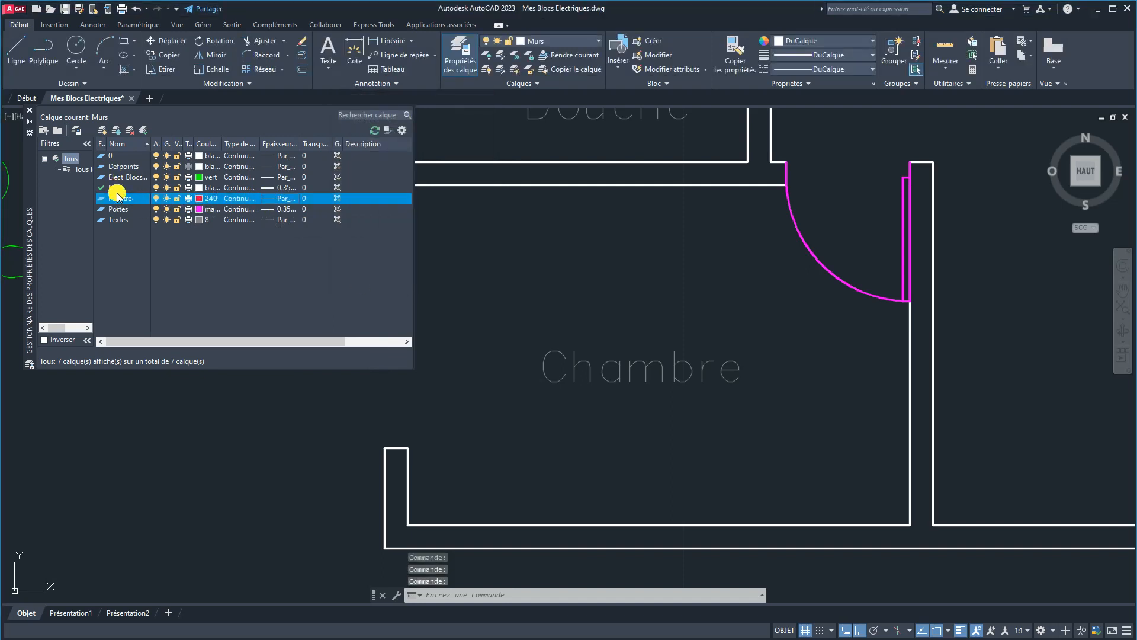
Set the Portes layer's lineweight to Par_défaut and make Fenetre the current layer.
click(270, 210)
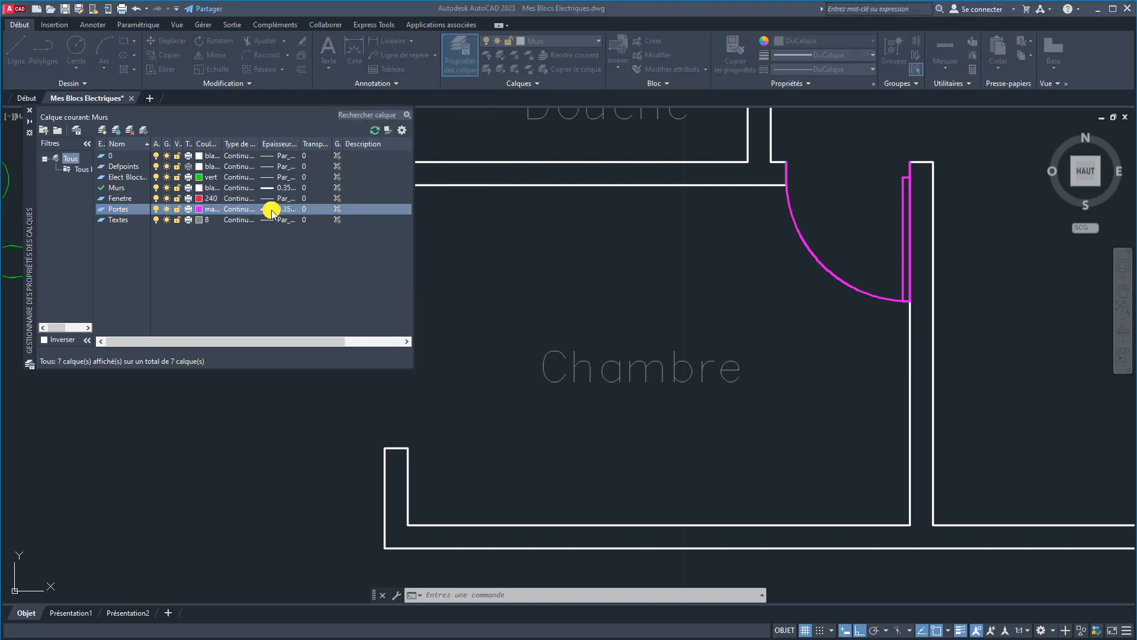
click(382, 133)
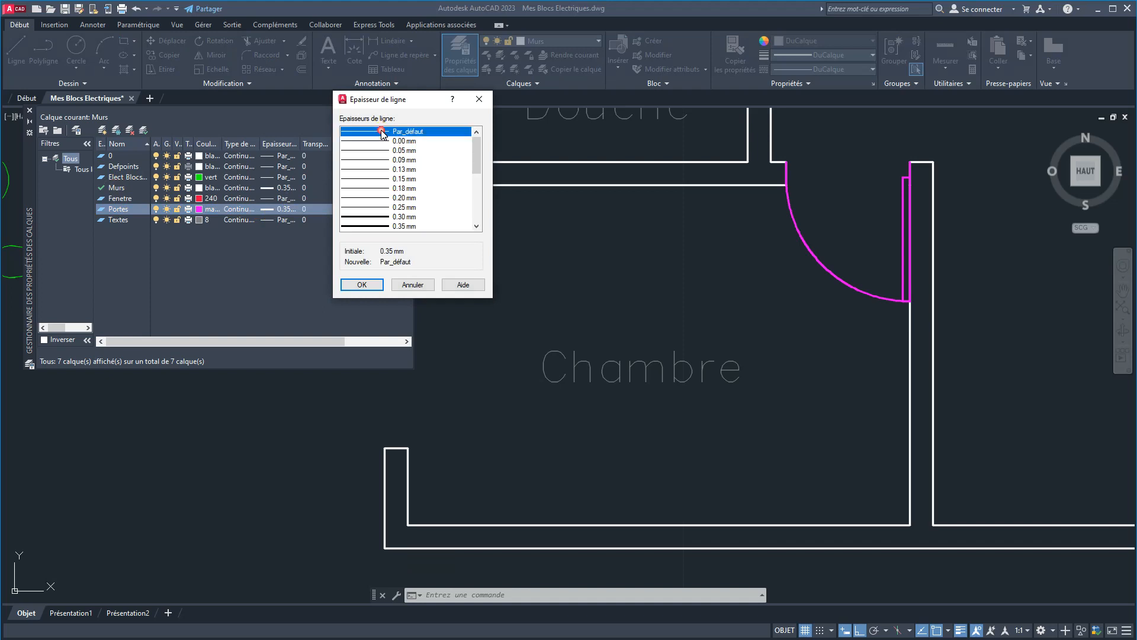
click(362, 284)
double_click(114, 198)
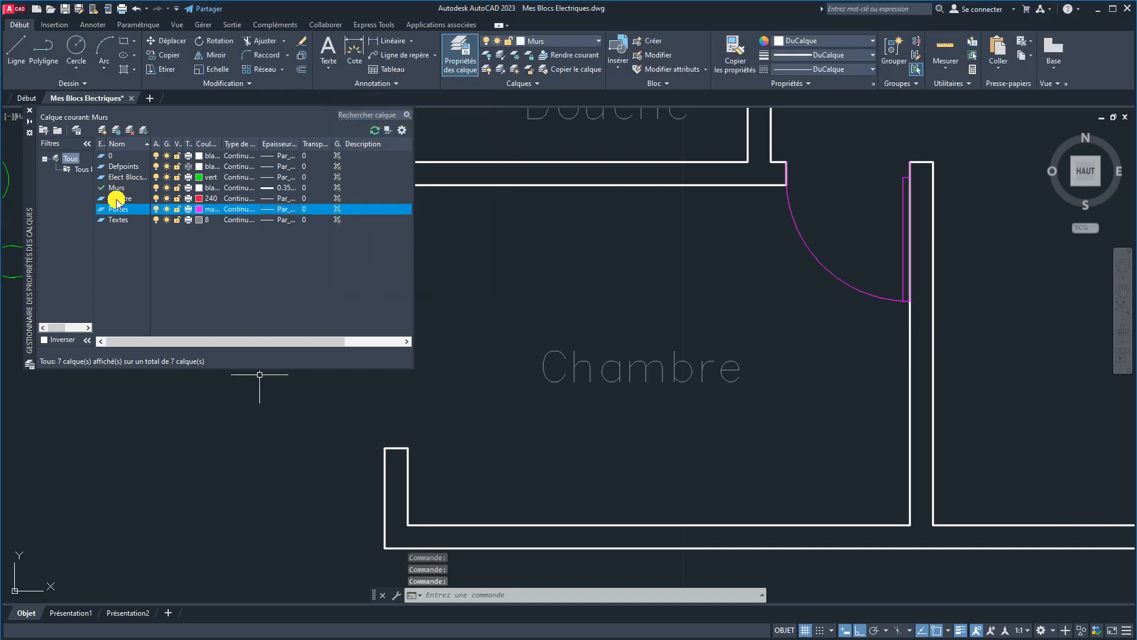
click(30, 111)
Draw a 0.15 by 1.2 rectangle filling the window gap in the Chambre's outer wall, from corner to corner.
scroll(625, 302, down, 2)
middle_drag(569, 367, 380, 386)
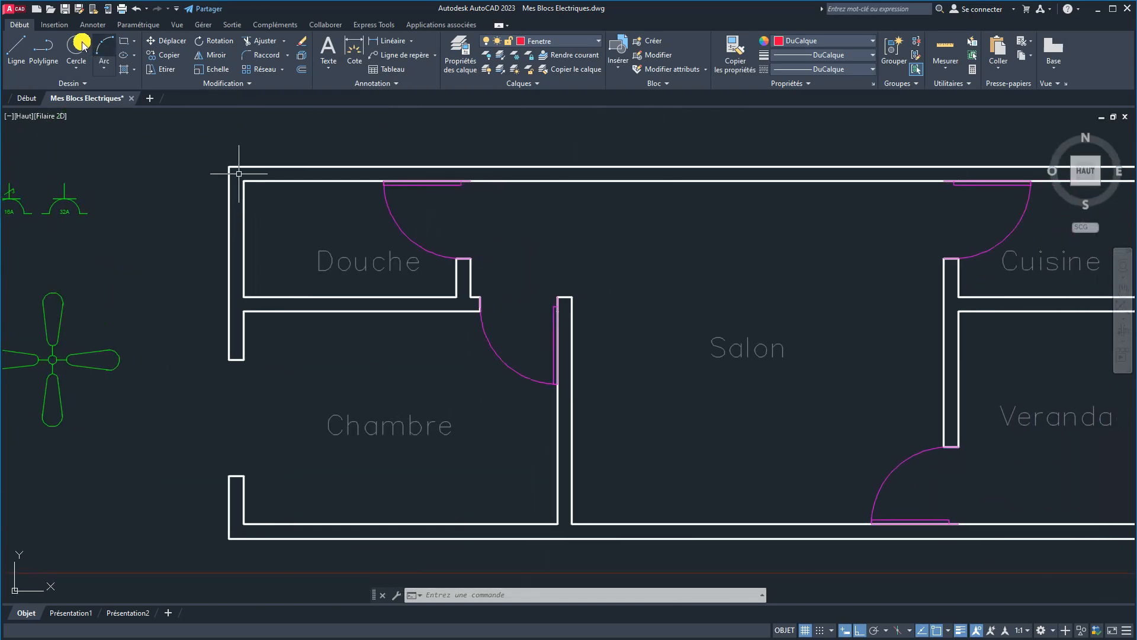
click(228, 360)
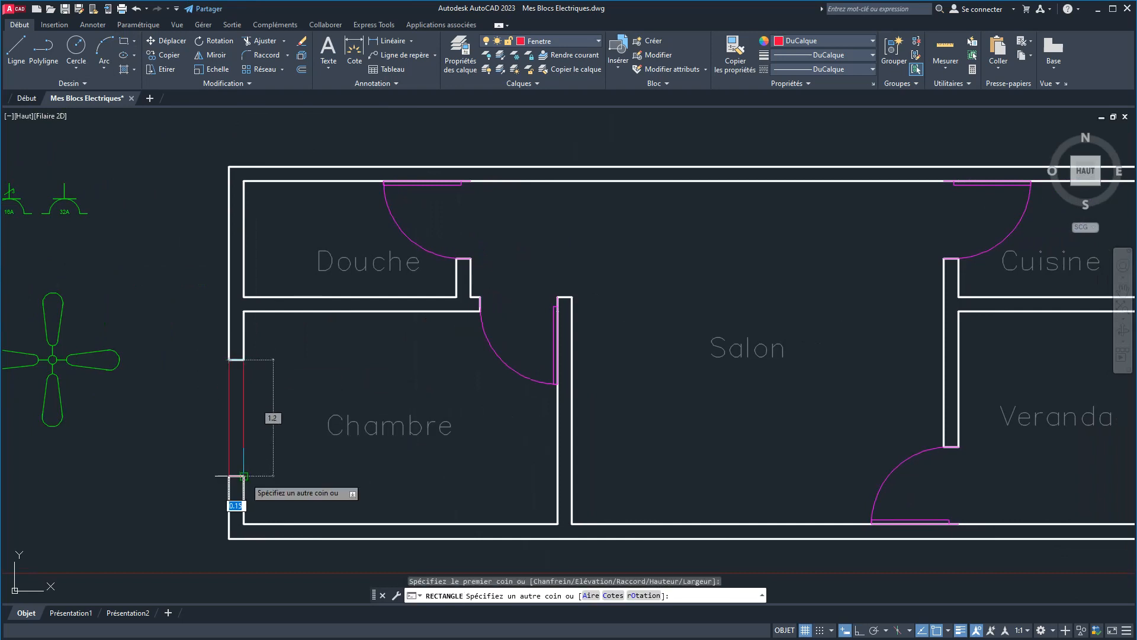
click(243, 476)
right_click(302, 442)
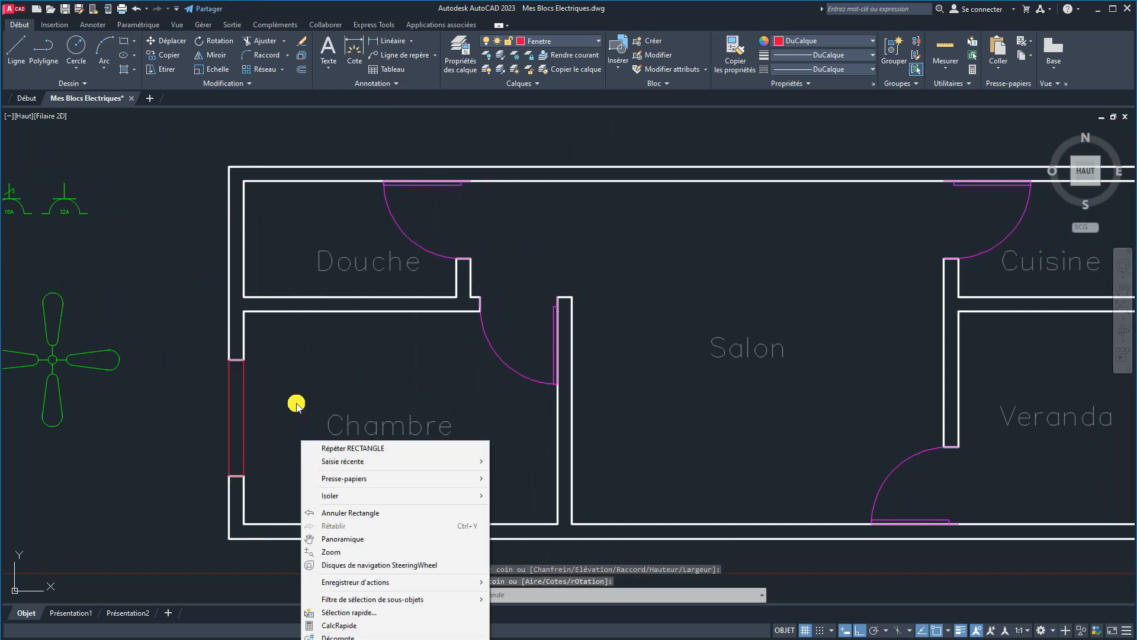
key(Escape)
Explode the window rectangle in the Chambre wall into separate lines.
scroll(229, 394, up, 3)
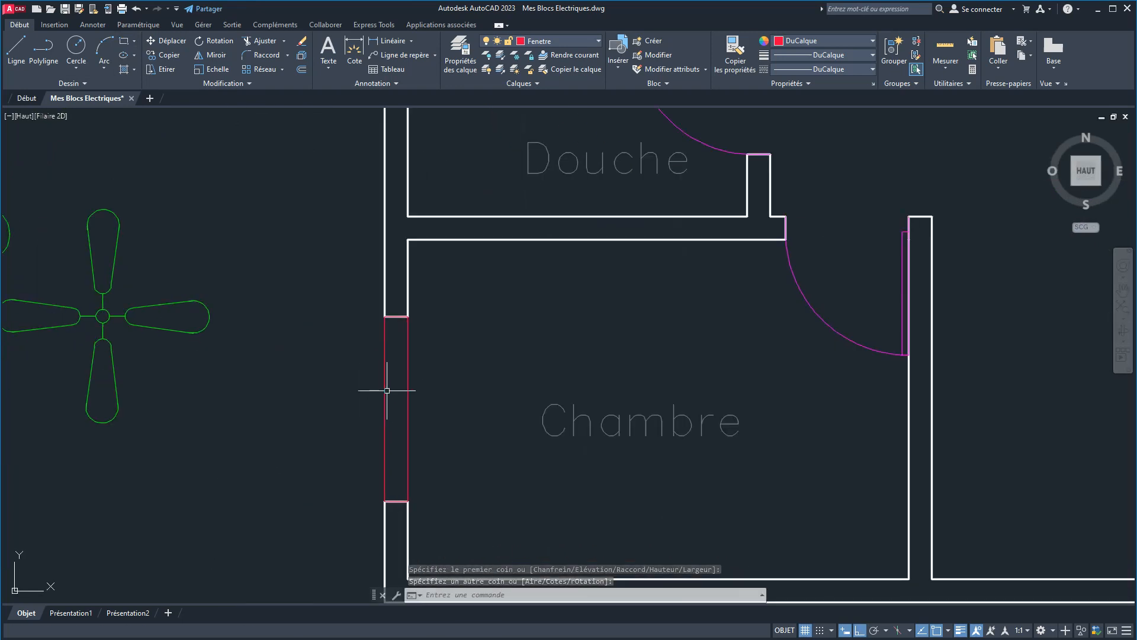
click(385, 390)
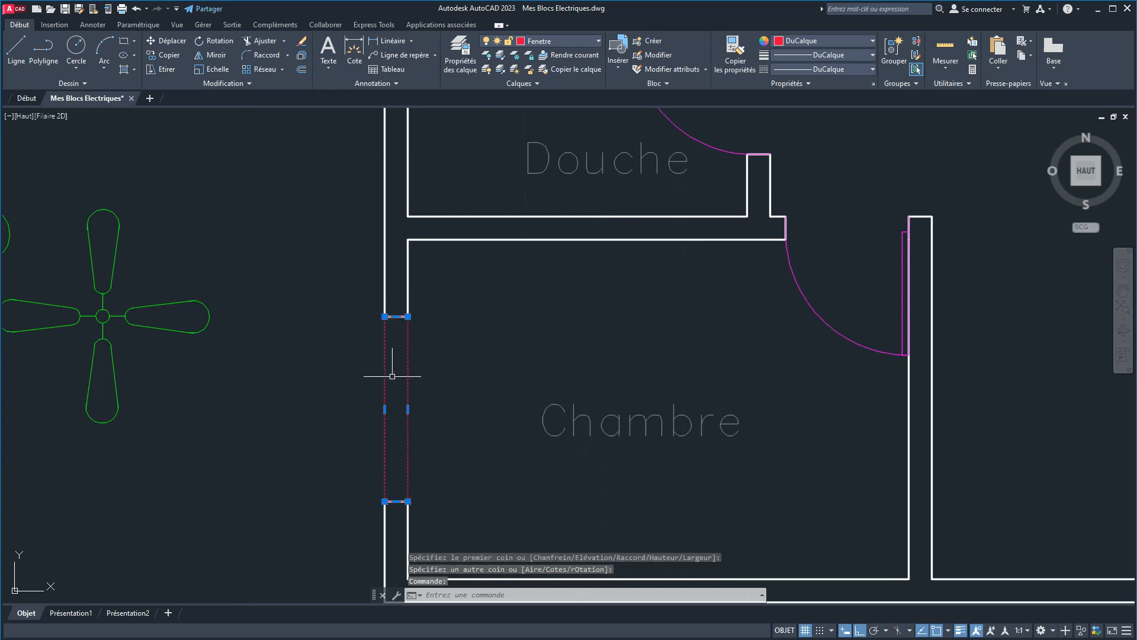
click(302, 55)
click(385, 359)
click(326, 377)
key(Escape)
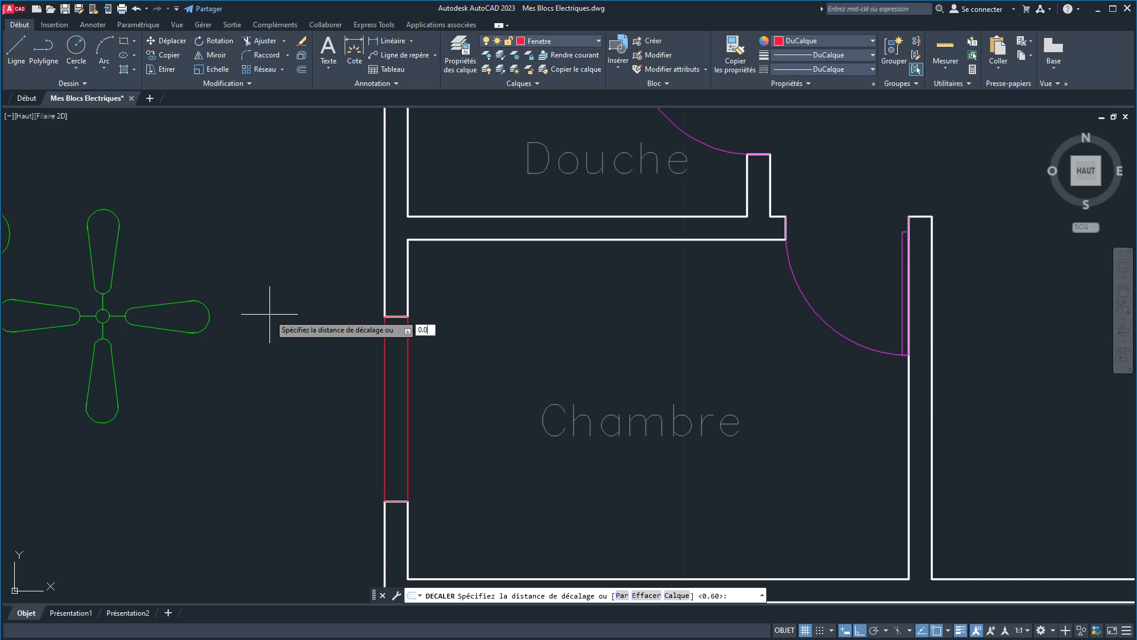
Offset the window's outer vertical line inward, toward the Chambre, to add the glazing line.
key(Return)
click(386, 414)
click(439, 382)
right_click(471, 388)
click(472, 388)
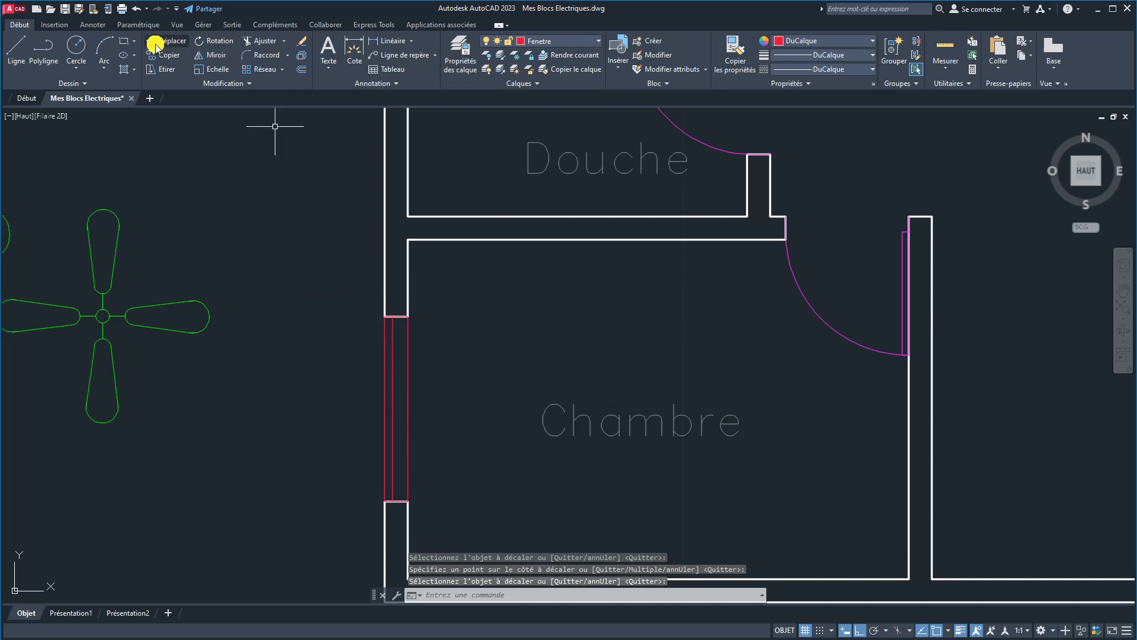
Begin a line outline at the window's upper outer corner, going 0.15 up along the wall and 0.15 outward.
click(16, 48)
click(385, 316)
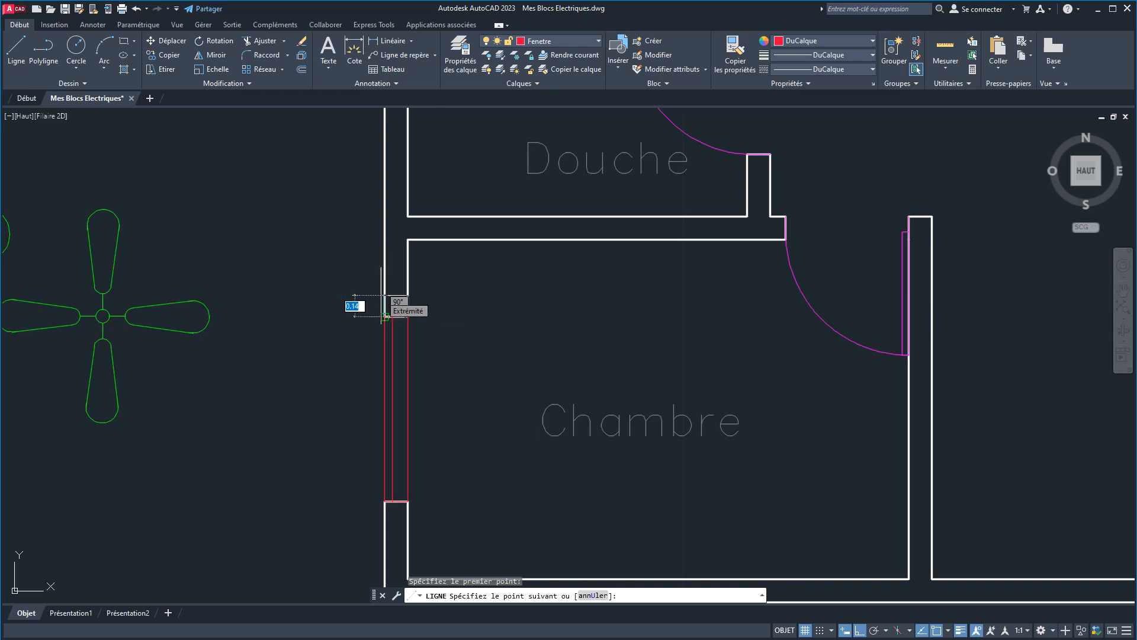
text(0.15)
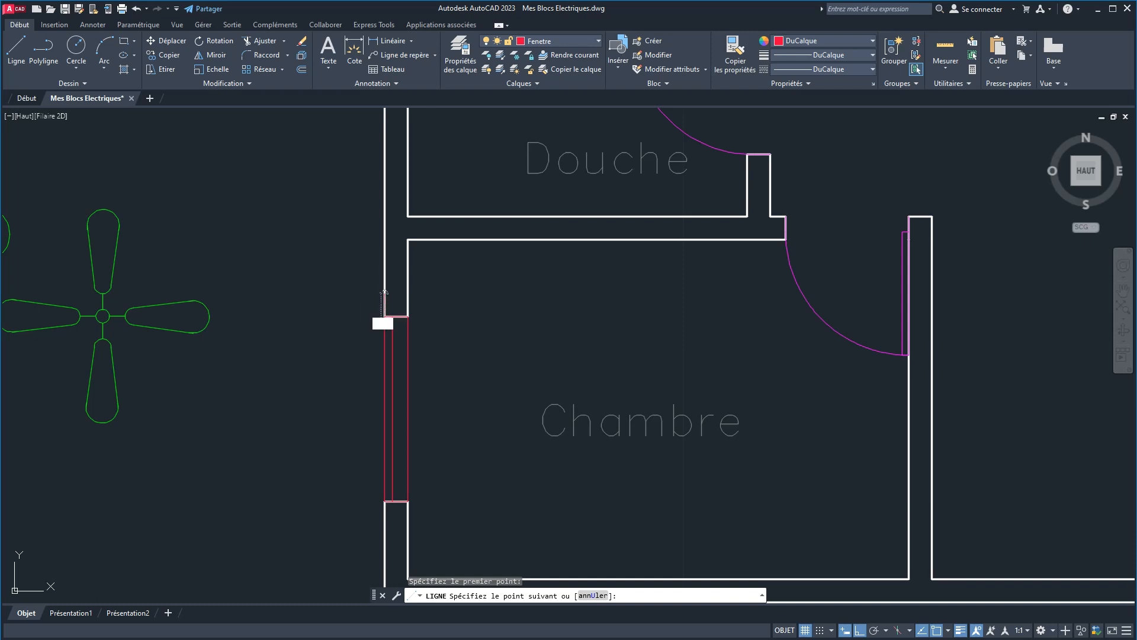
key(Return)
text(0.15)
key(Return)
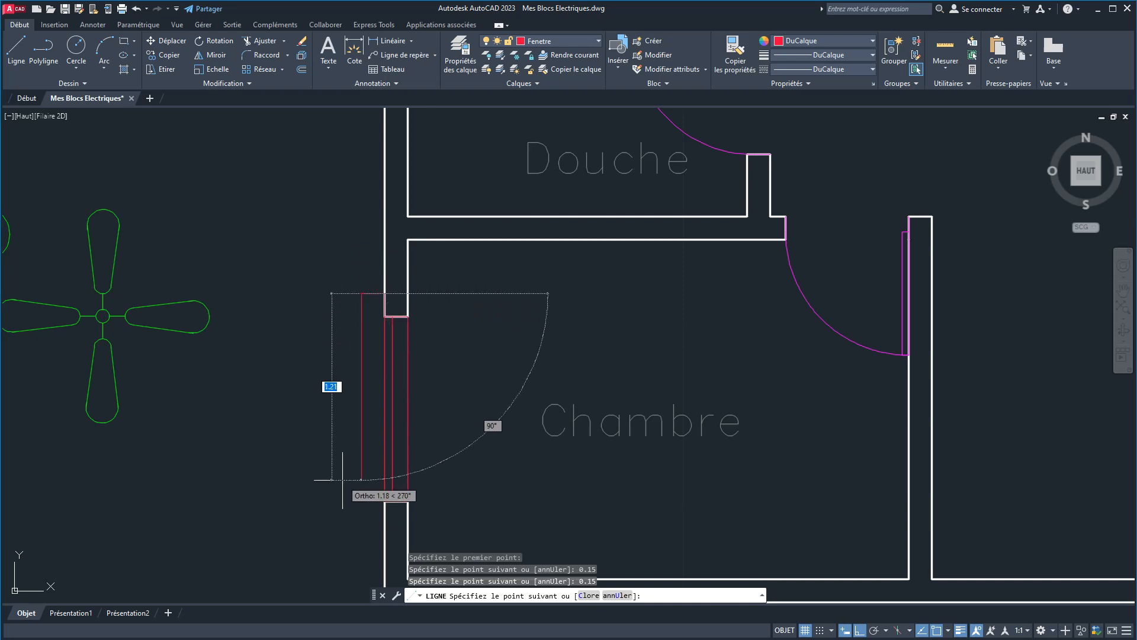
Continue the outline down level with the gap's lower edge, 0.15 further down, back to the wall and up to the window's lower outer corner.
middle_drag(343, 480, 347, 376)
scroll(365, 380, down, 2)
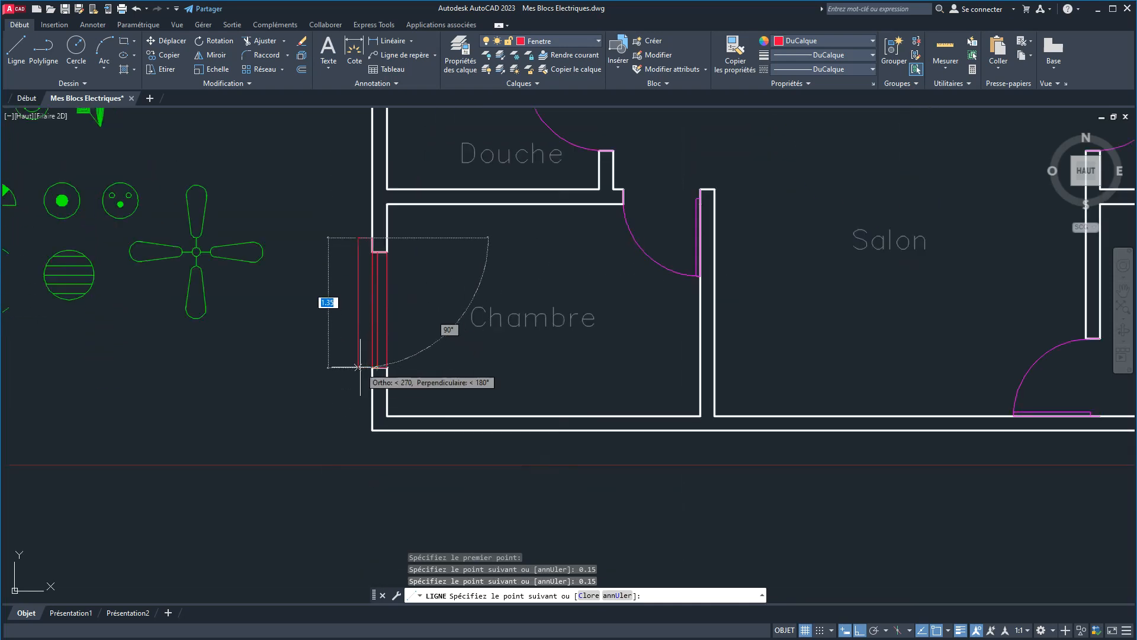
click(359, 367)
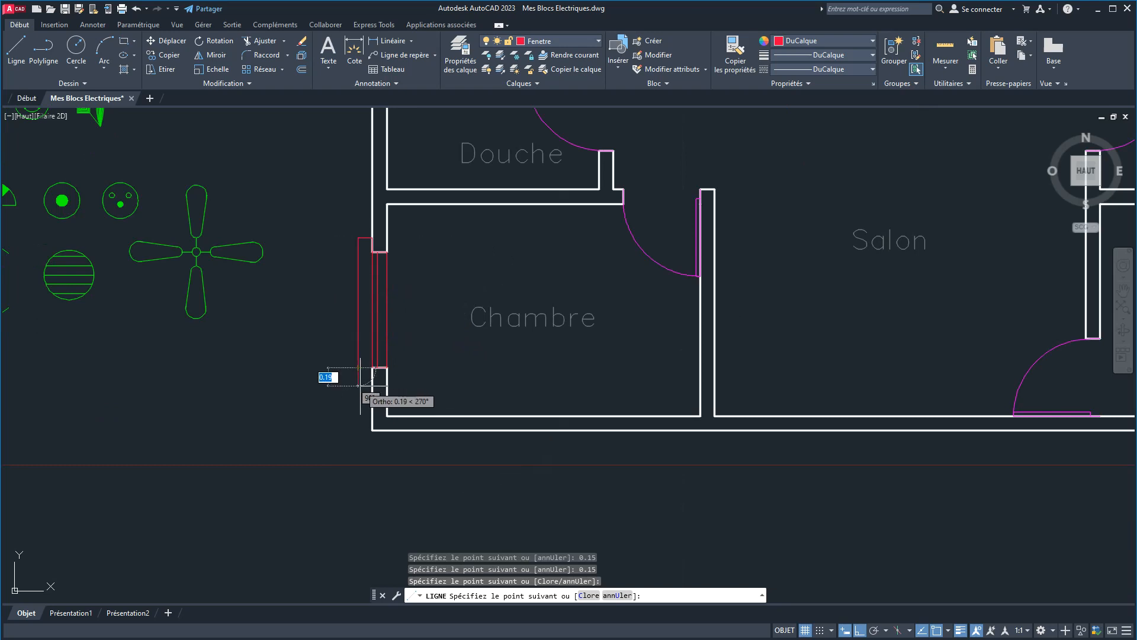
text(0.)
key(Return)
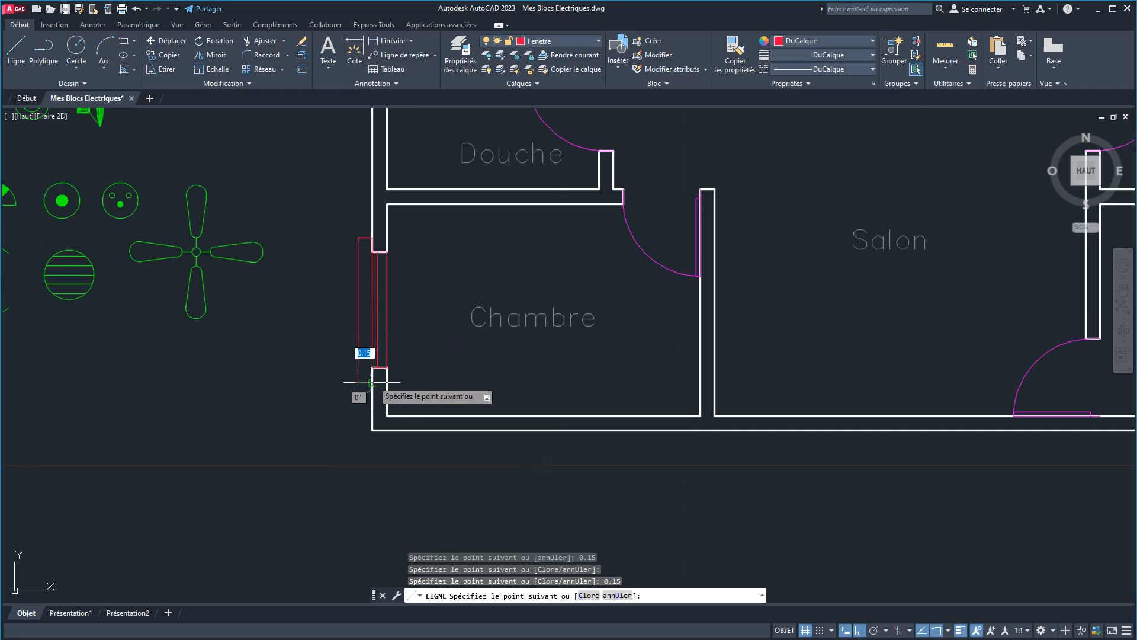
click(372, 382)
click(372, 367)
right_click(326, 367)
click(348, 375)
Join all the line segments of the outline outside the Chambre window into one polyline.
scroll(386, 284, up, 4)
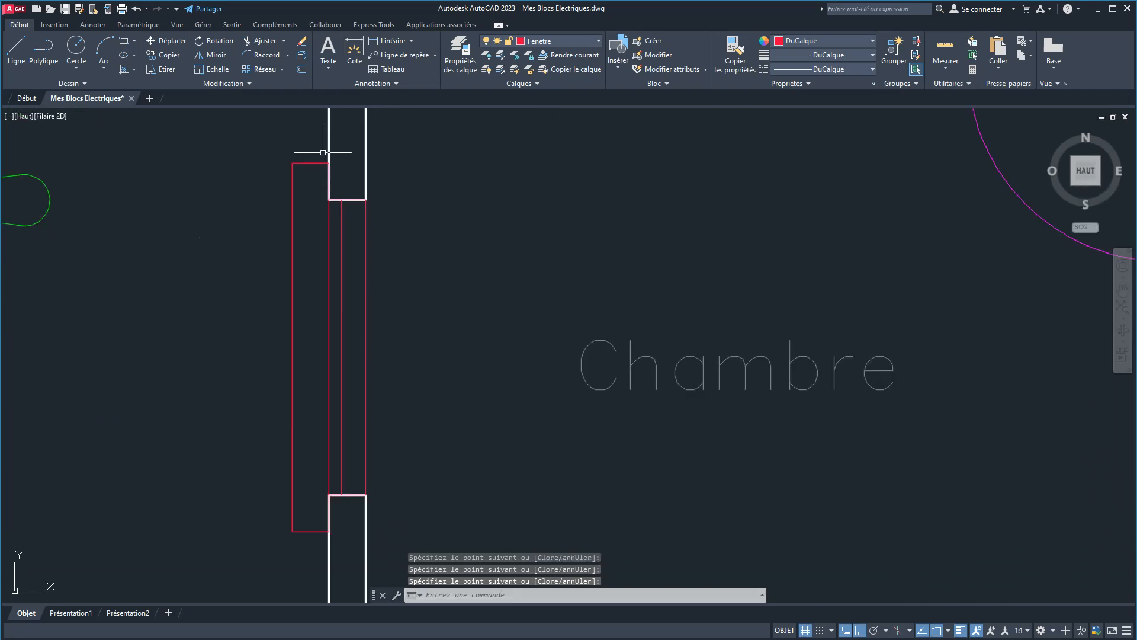
click(274, 139)
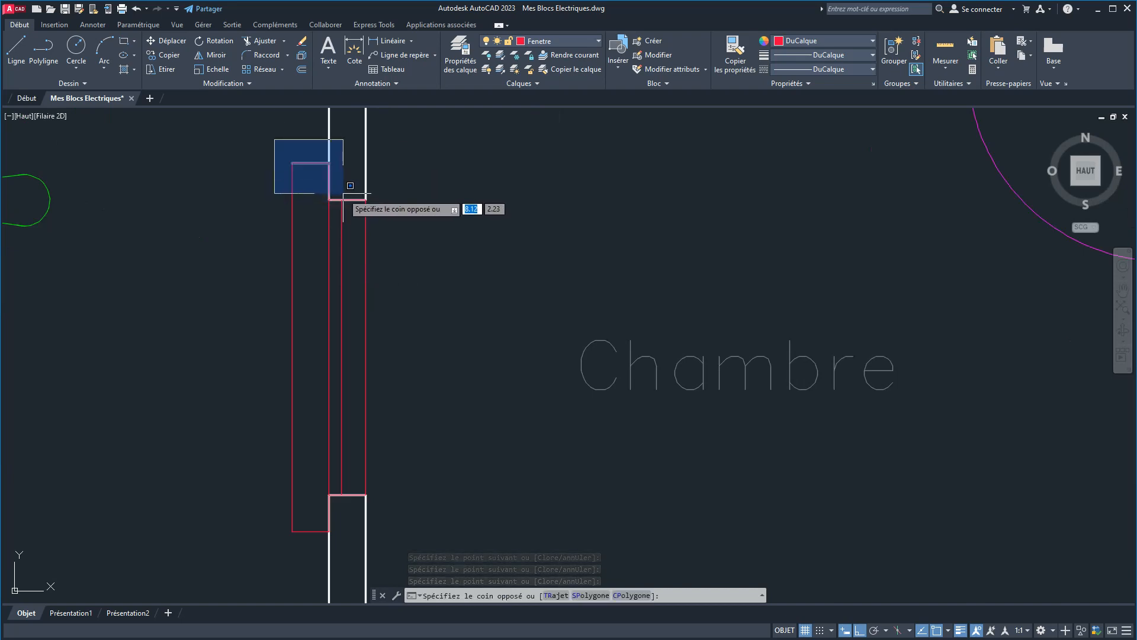
click(343, 193)
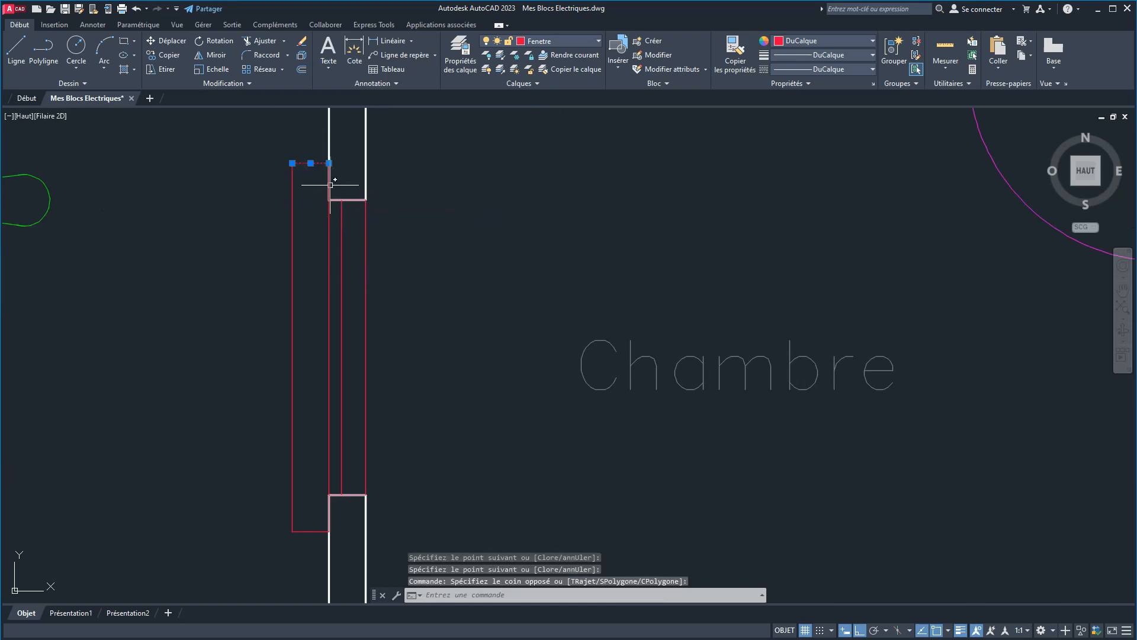
click(330, 185)
click(292, 191)
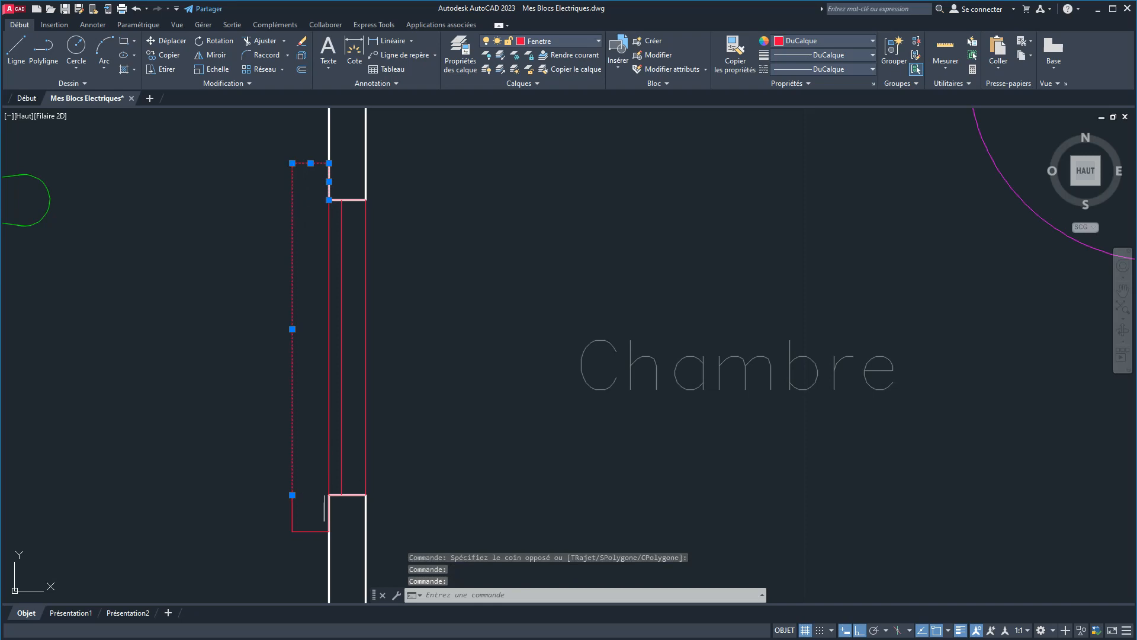
click(315, 532)
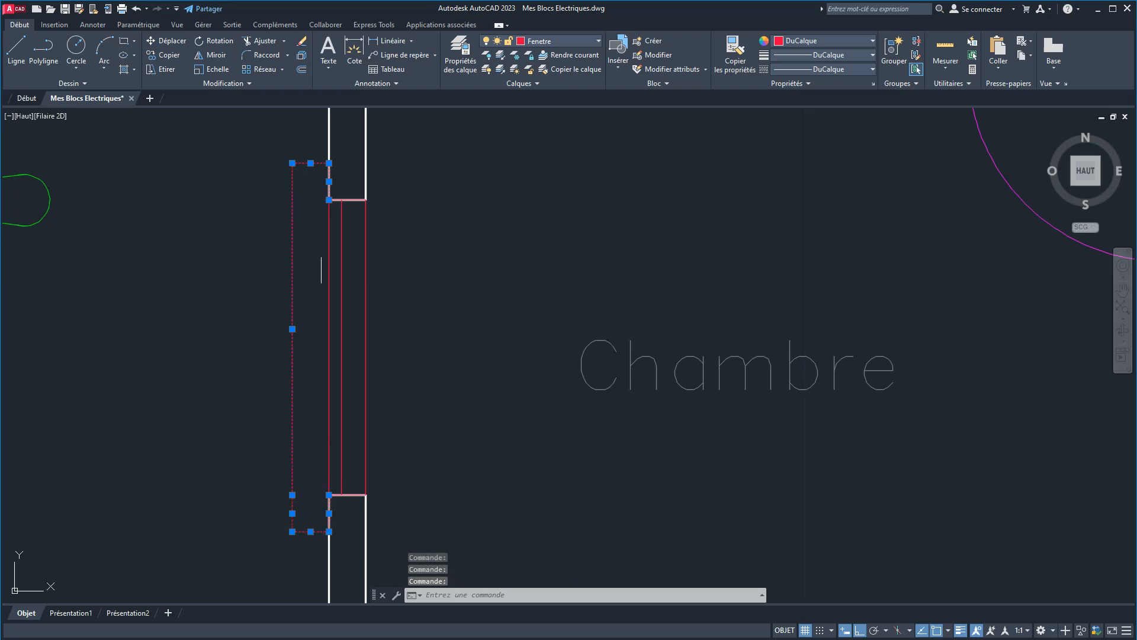
click(240, 85)
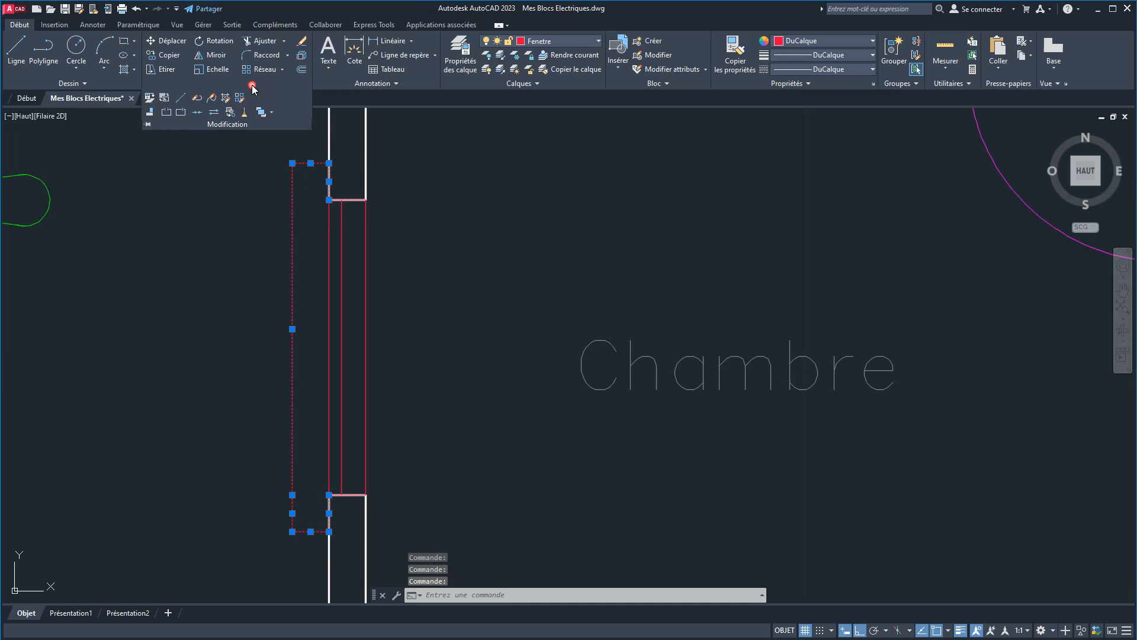
click(198, 112)
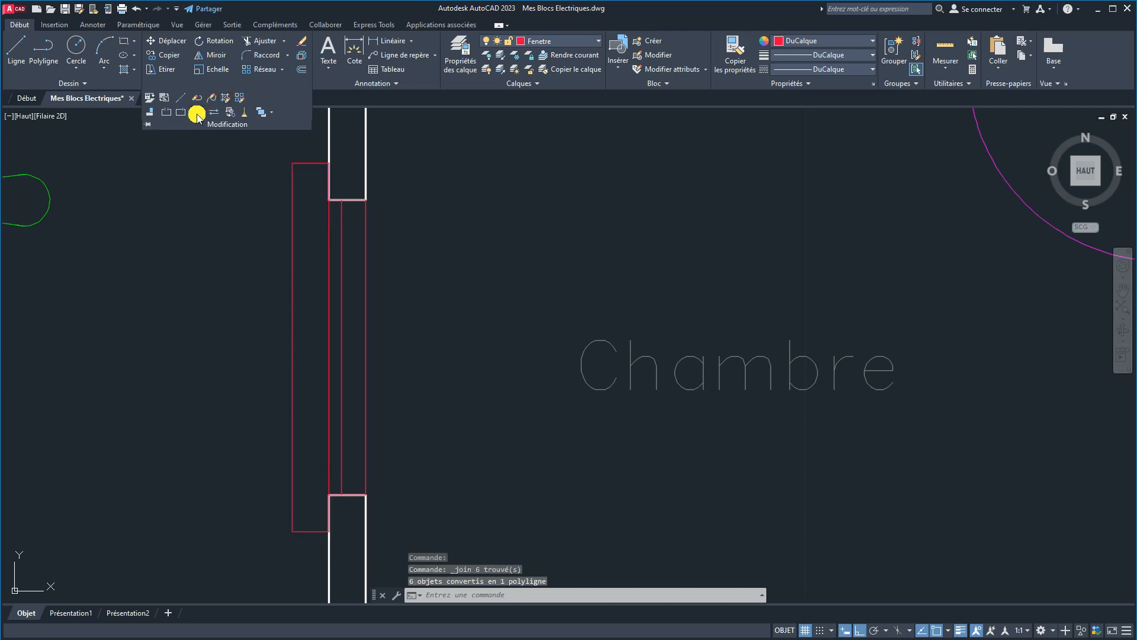
Load the INTERROMPU linetype from acadiso.lin into the drawing for the outline outside the Chambre window.
click(293, 283)
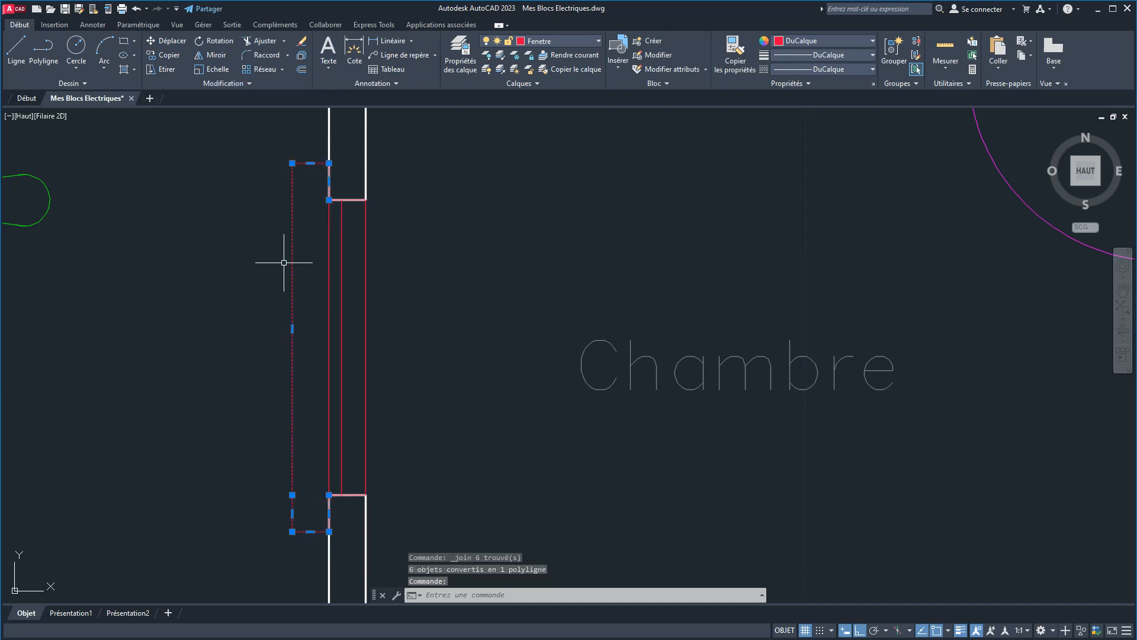
click(832, 70)
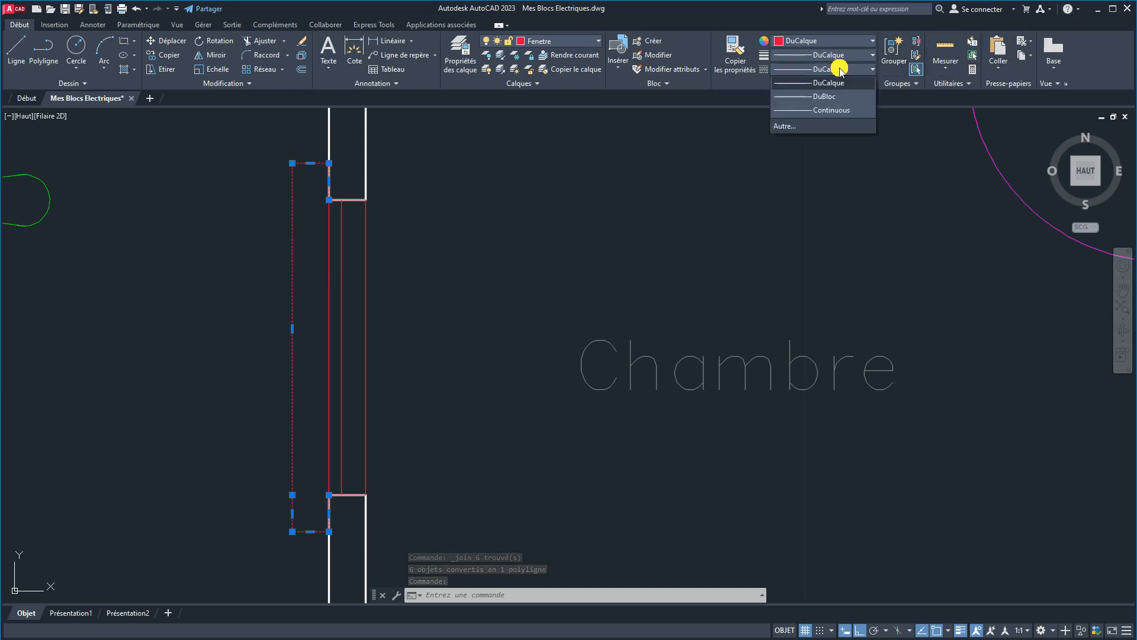
click(790, 126)
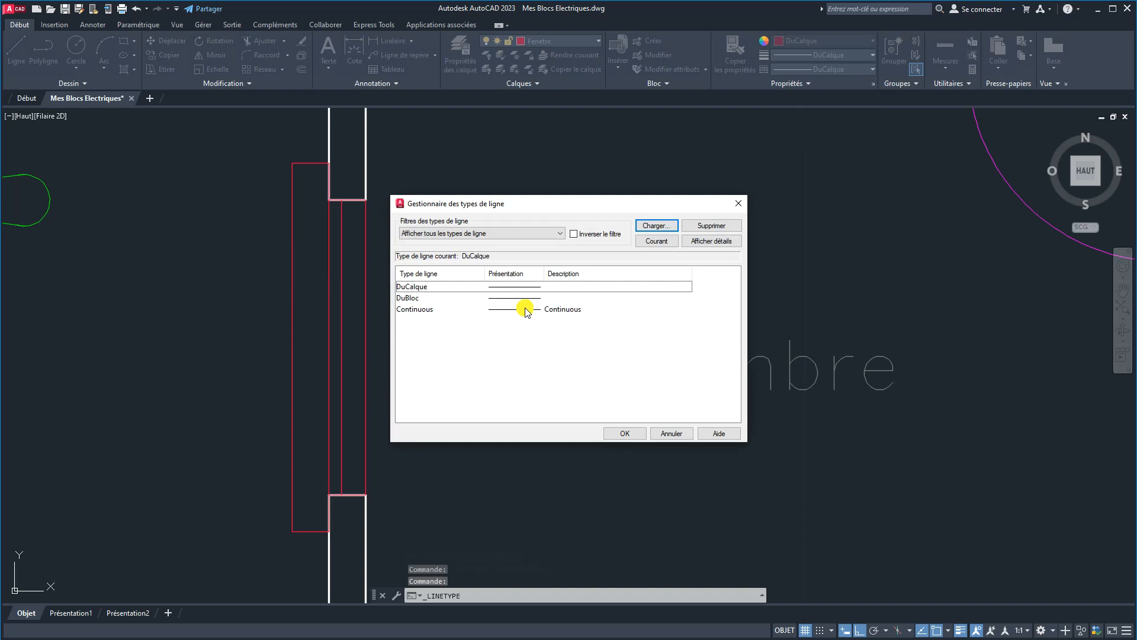
click(656, 225)
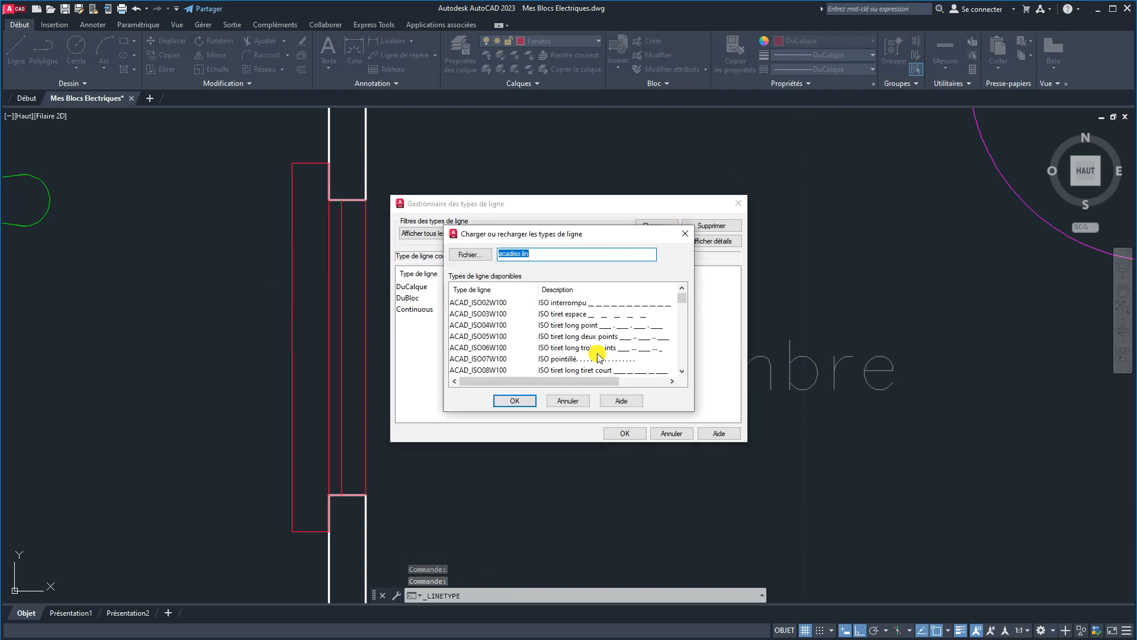
scroll(616, 344, down, 6)
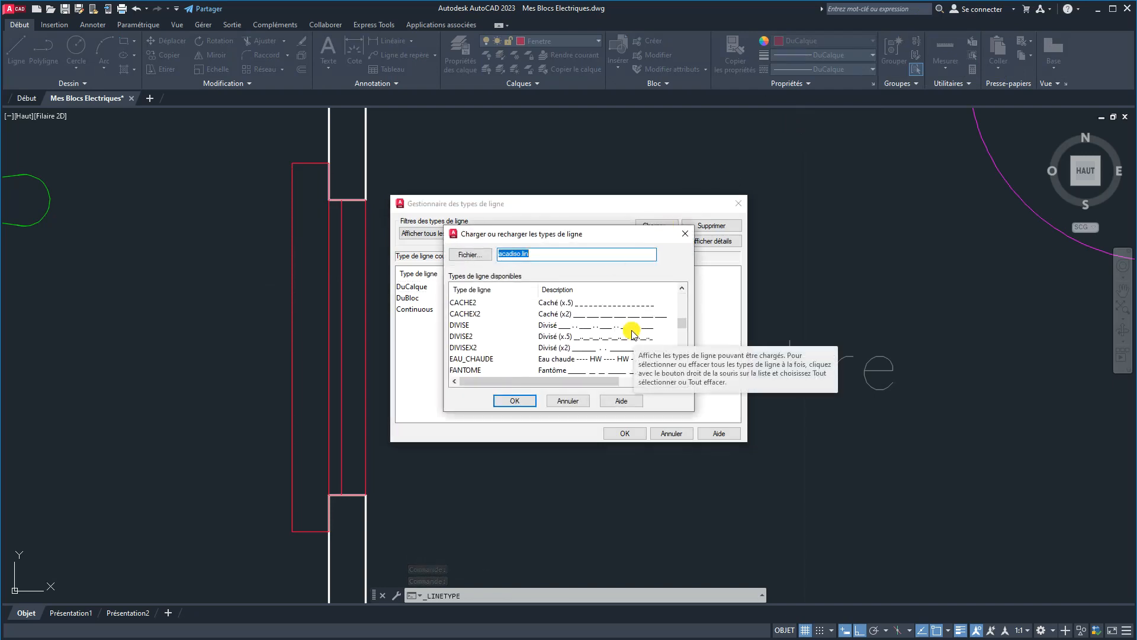
scroll(631, 332, down, 2)
click(557, 348)
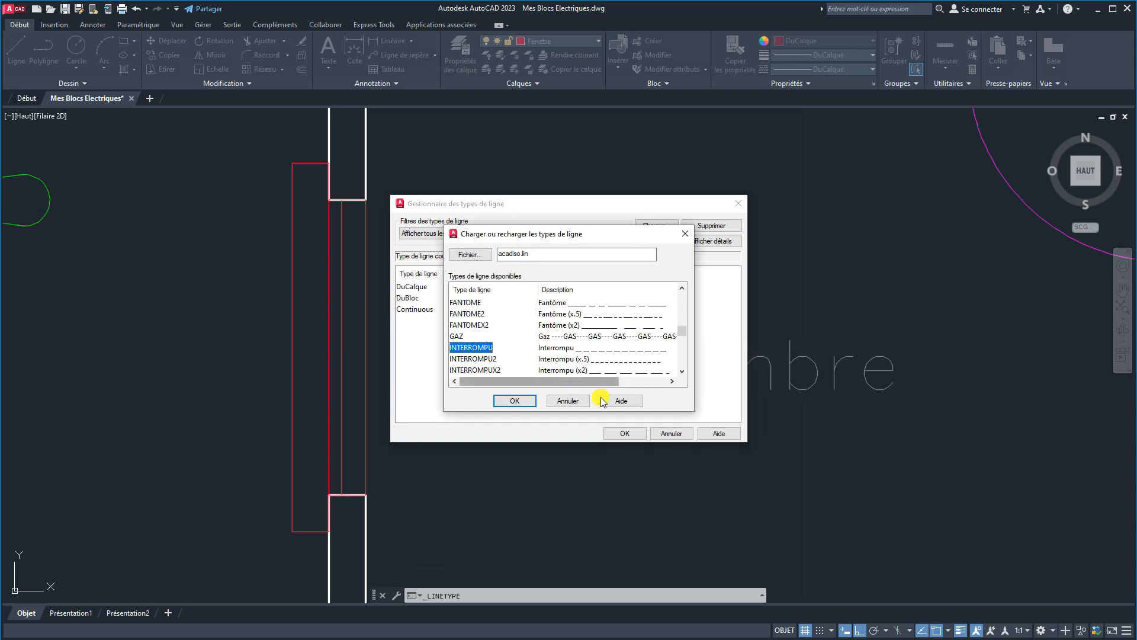
click(513, 401)
click(515, 320)
click(625, 433)
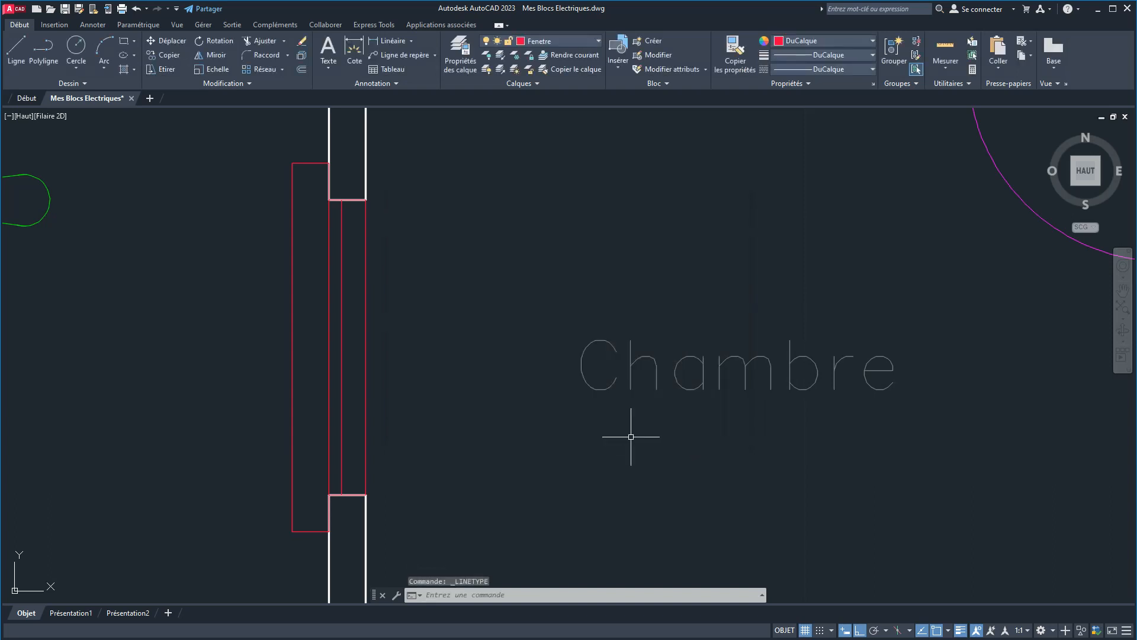
Apply the INTERROMPU linetype to the polyline outline outside the Chambre window.
click(289, 324)
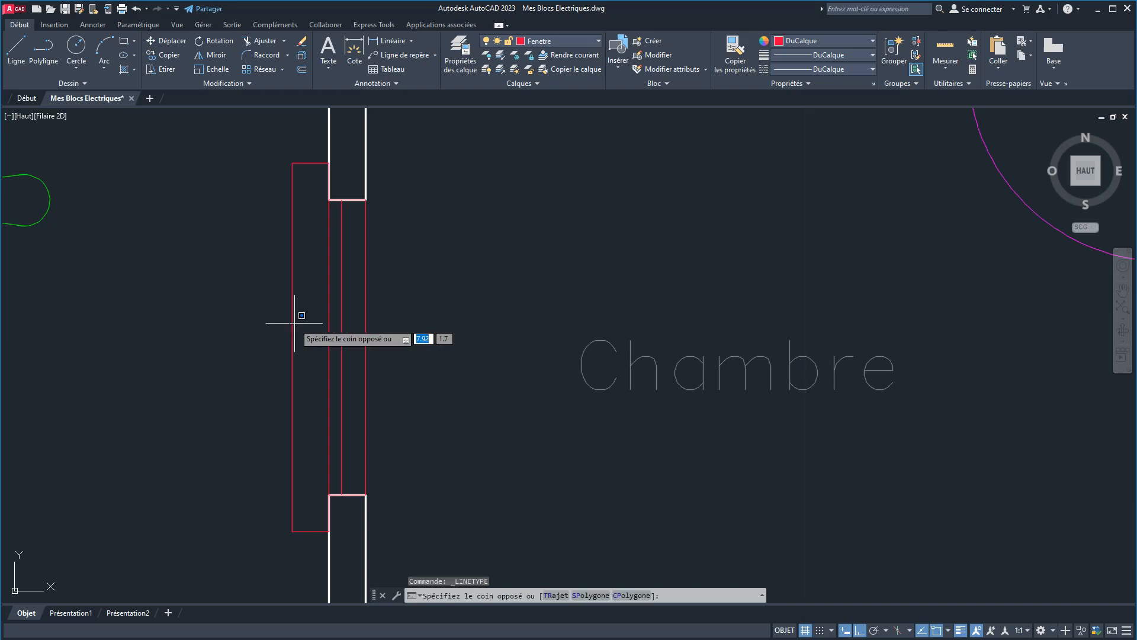
click(292, 323)
click(820, 68)
click(797, 123)
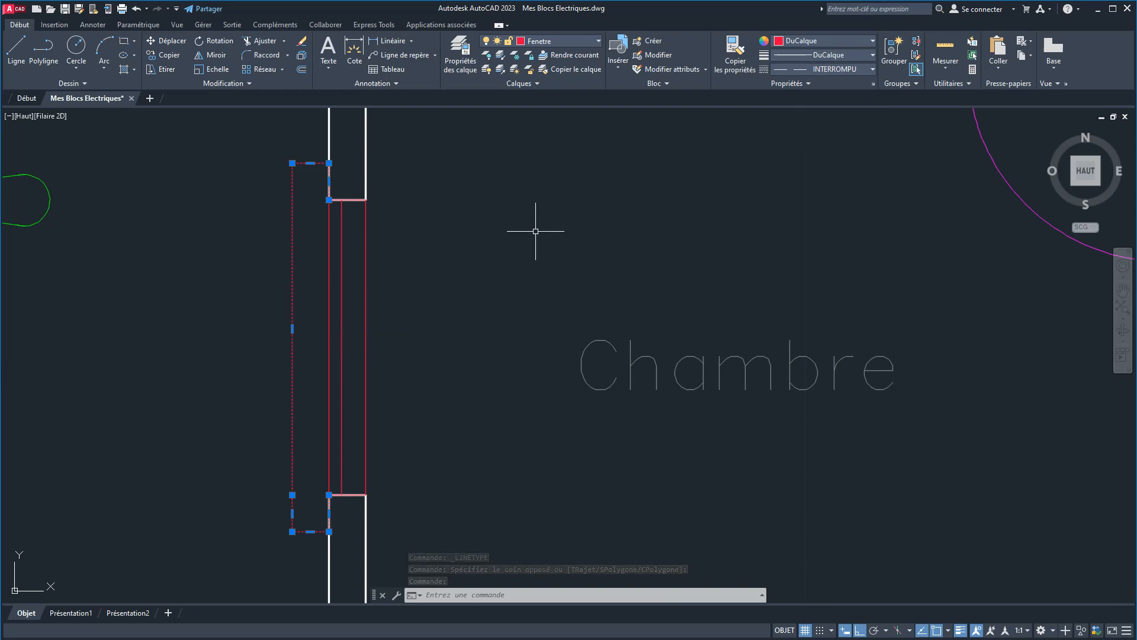
key(Escape)
scroll(540, 228, down, 5)
middle_drag(546, 226, 368, 278)
scroll(452, 254, up, 3)
middle_drag(452, 253, 391, 296)
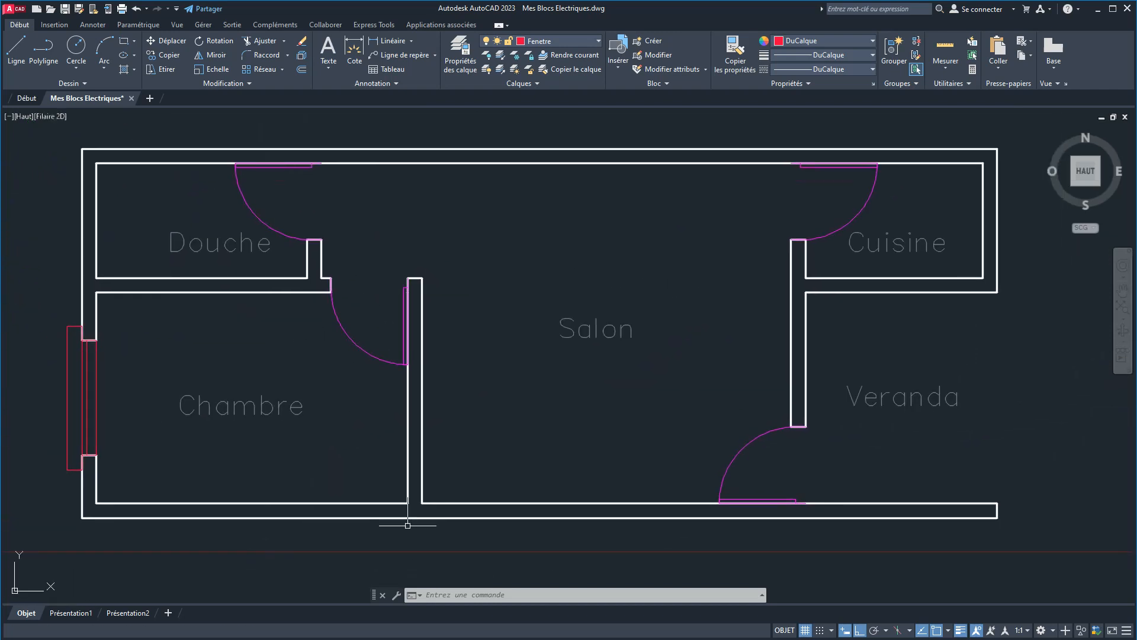
Switch to the Legrand NF C 15-100 guide in the browser and check the lighting point and socket quantities per room.
key(alt+Tab)
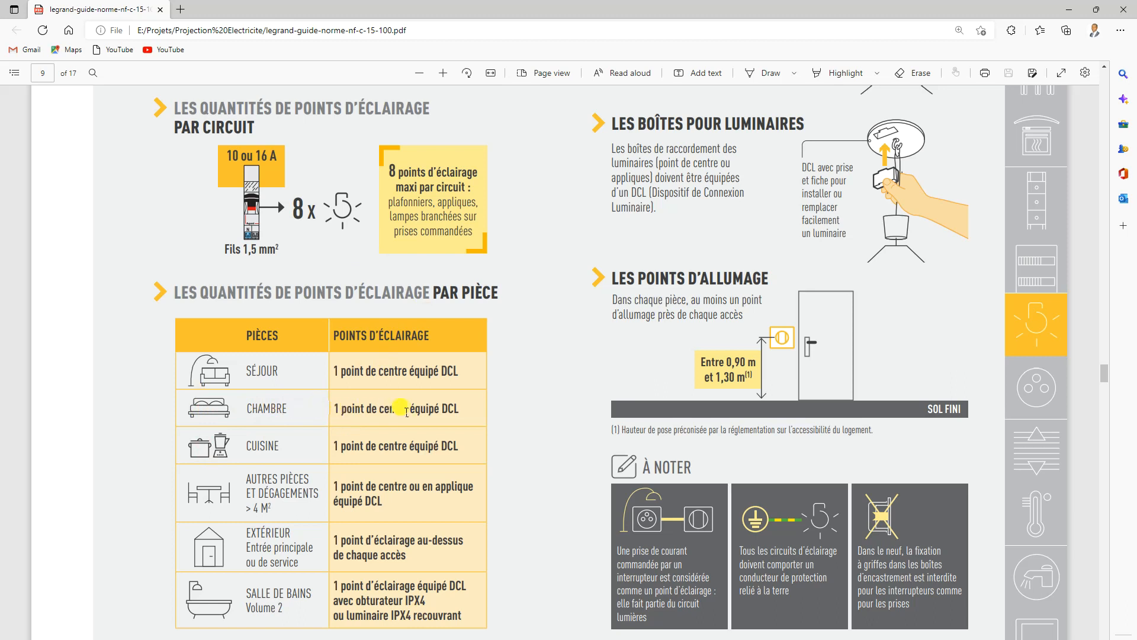
scroll(408, 411, down, 10)
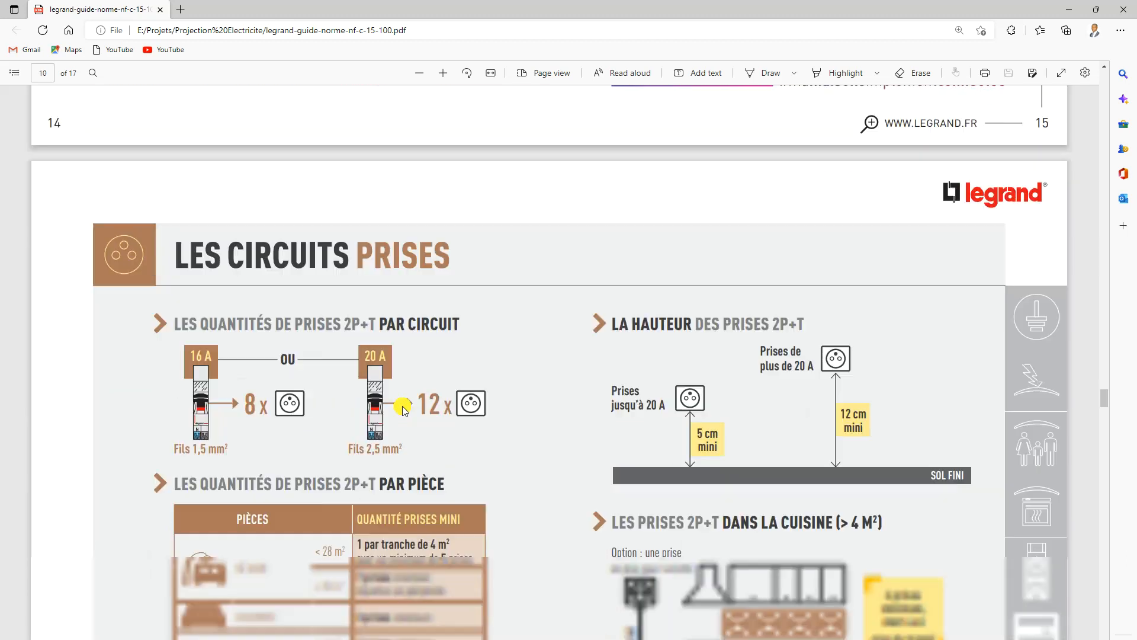
scroll(402, 409, down, 3)
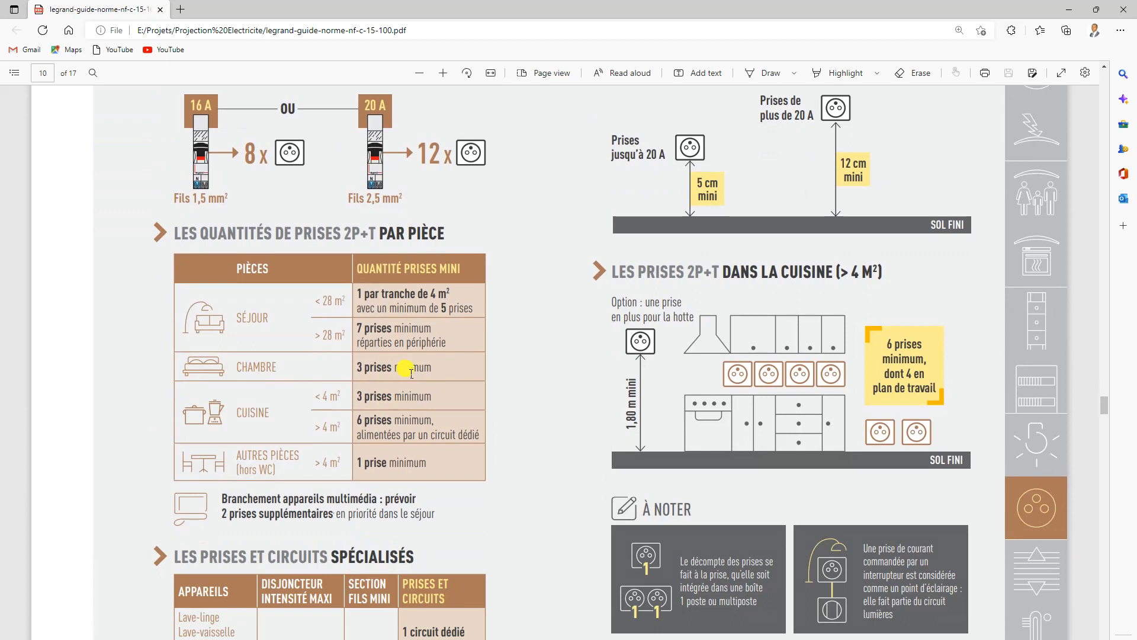
mouse_move(421, 639)
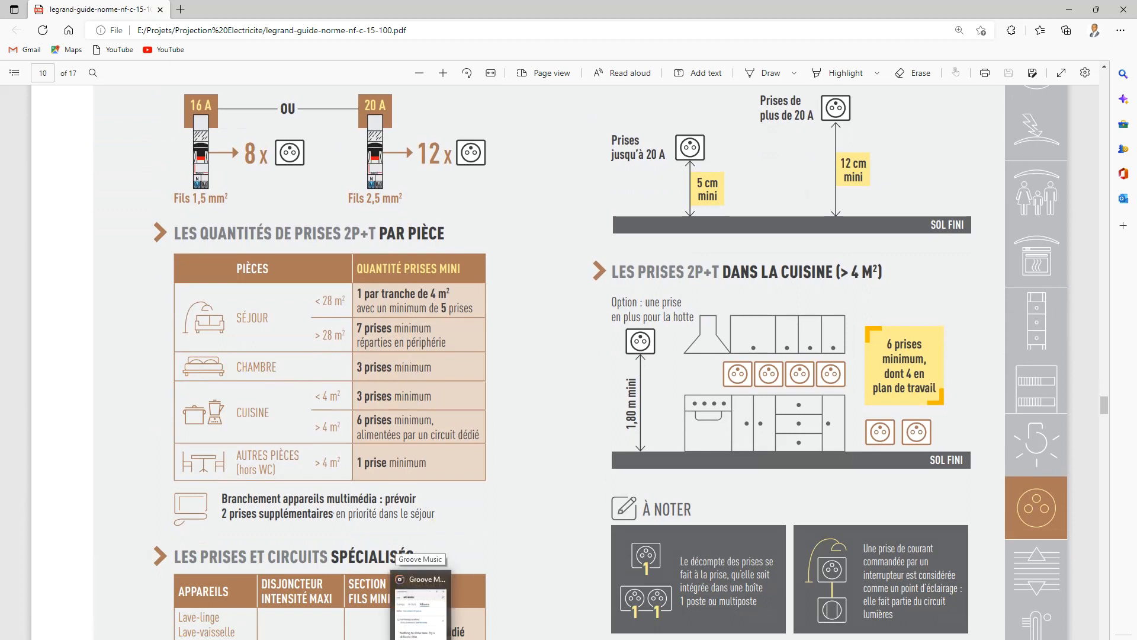
Return to AutoCAD and move the Chambre label horizontally away from the window, toward the Salon wall.
click(450, 637)
middle_drag(360, 353, 484, 332)
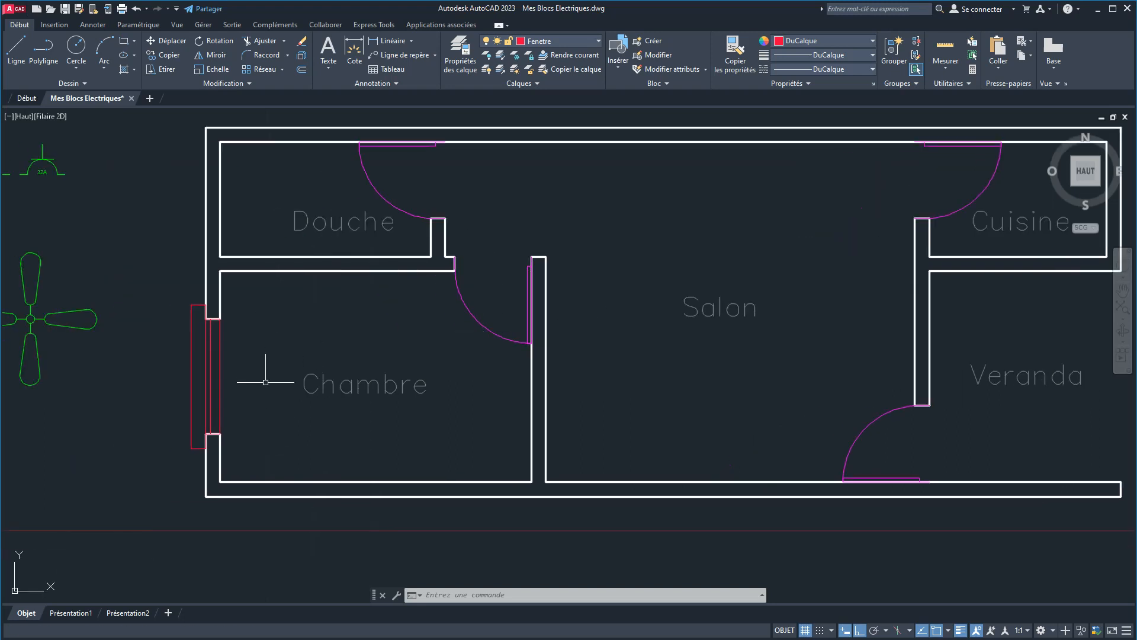
click(389, 395)
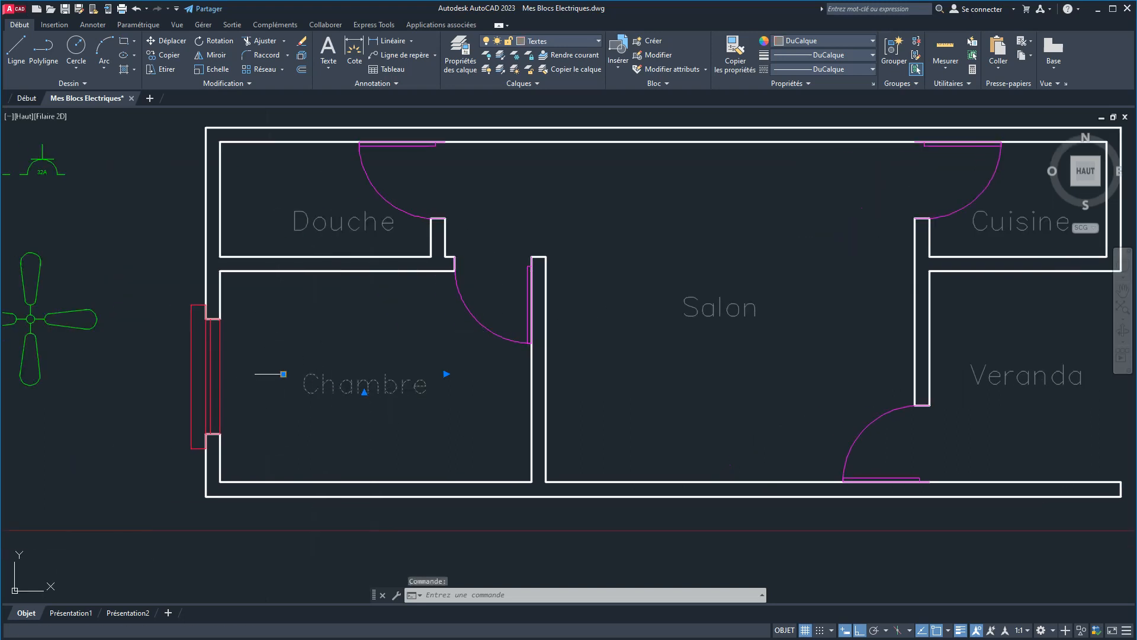
click(284, 374)
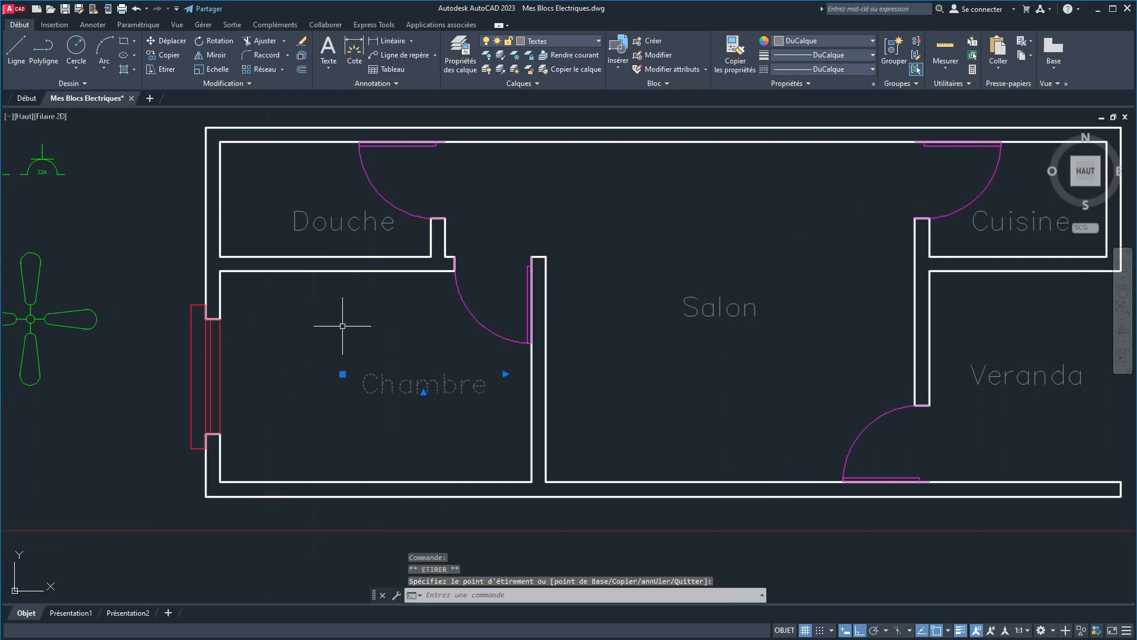
key(Escape)
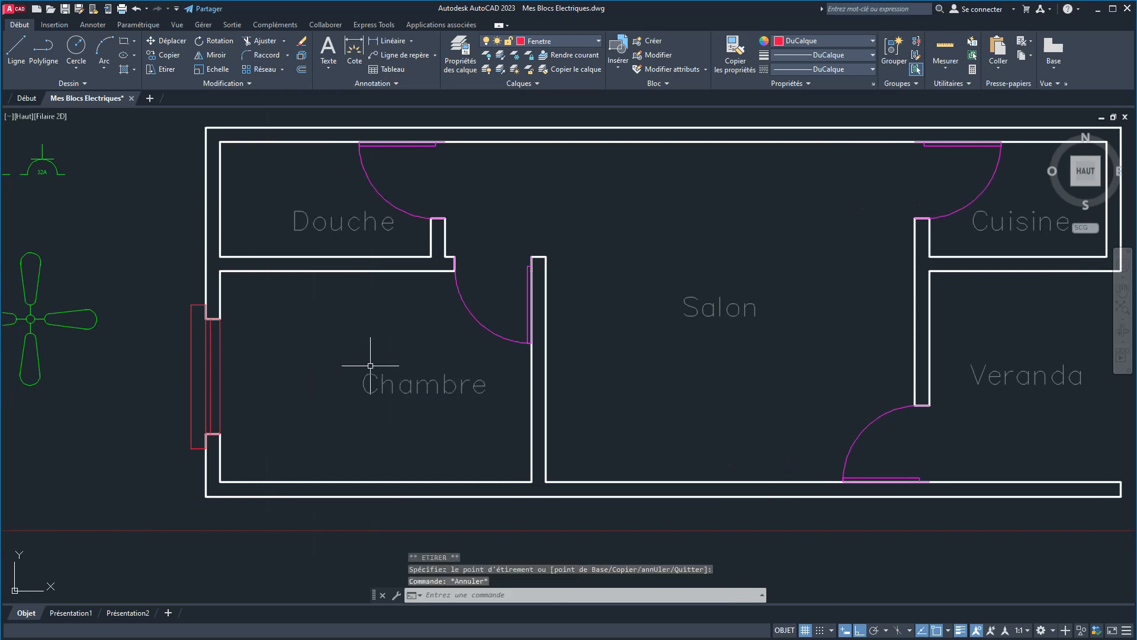
Open the blocks of Home - Space Planner.dwg from the fr-FR DesignCenter samples.
key(ctrl+2)
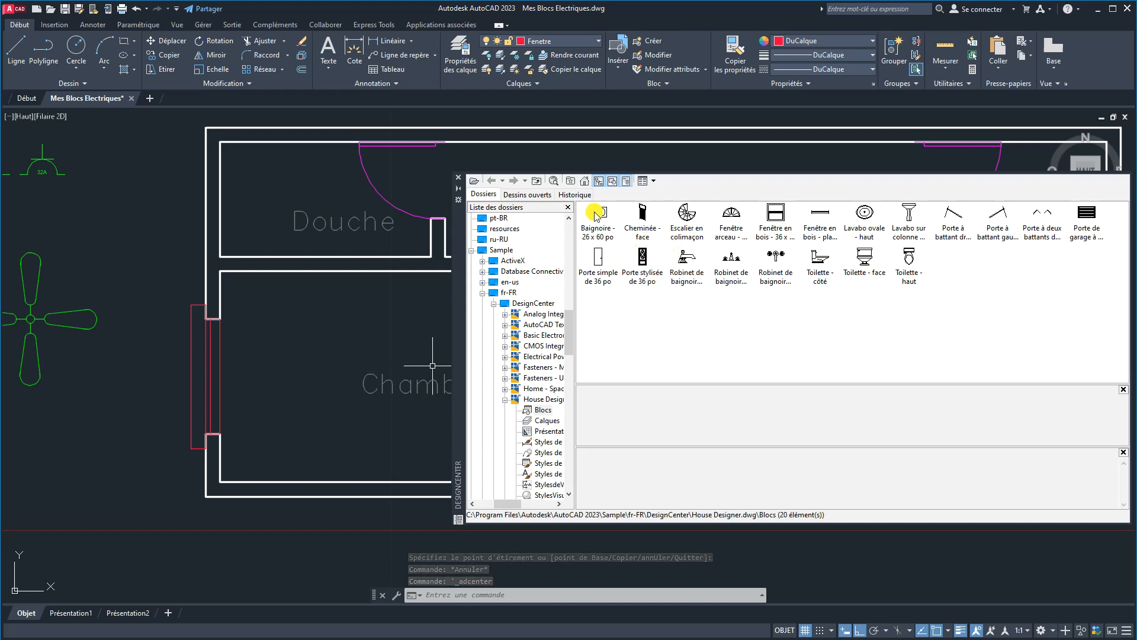
click(586, 181)
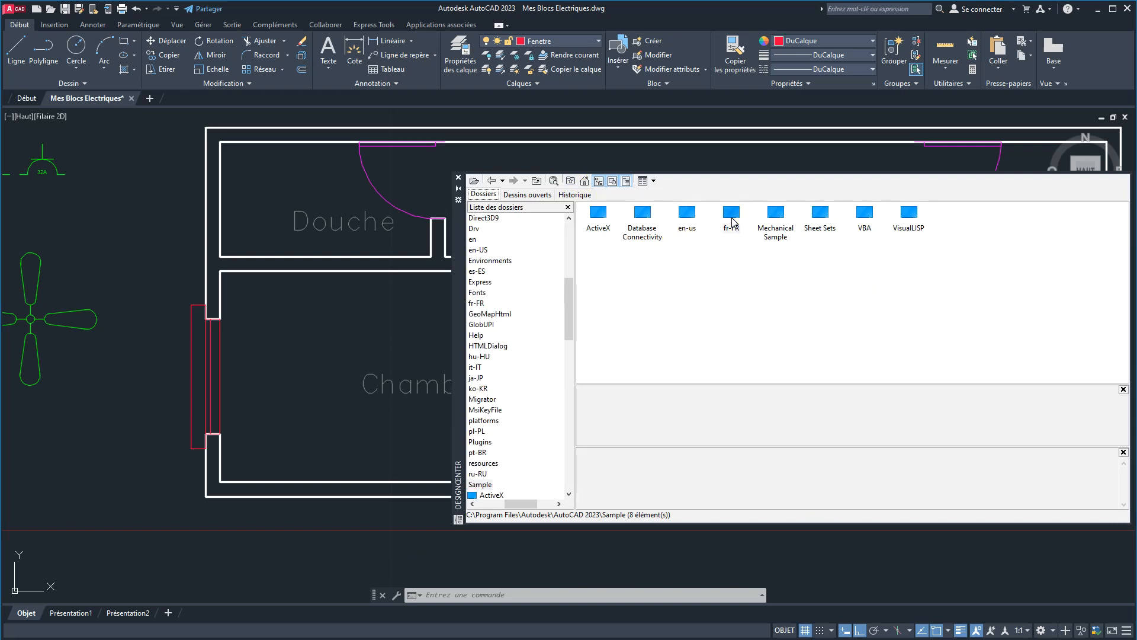
double_click(732, 222)
double_click(601, 219)
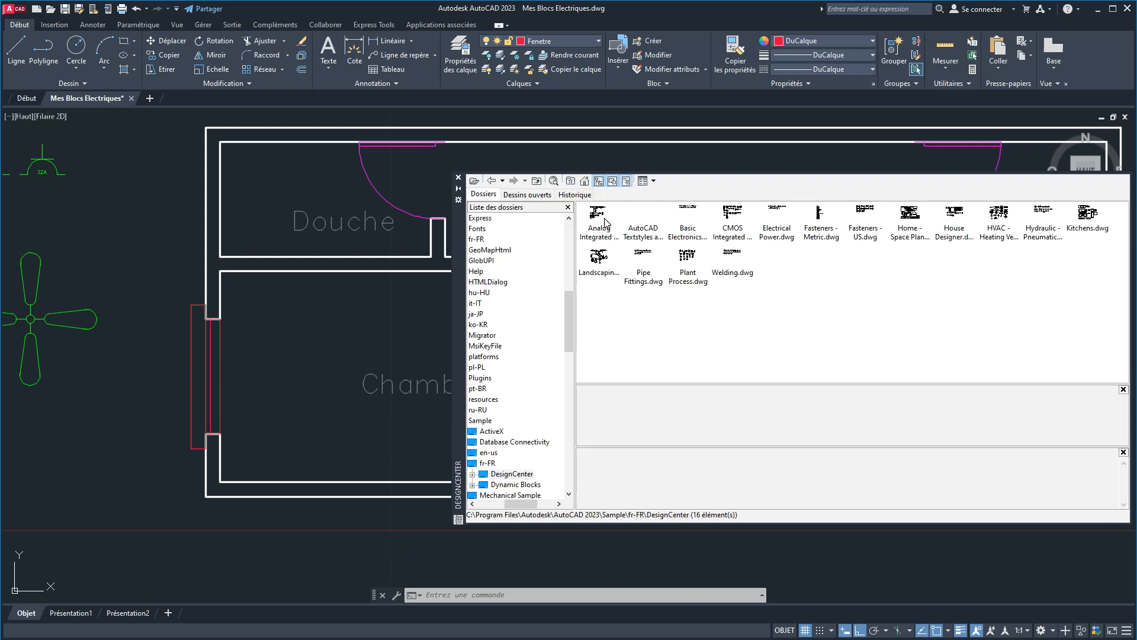
click(908, 223)
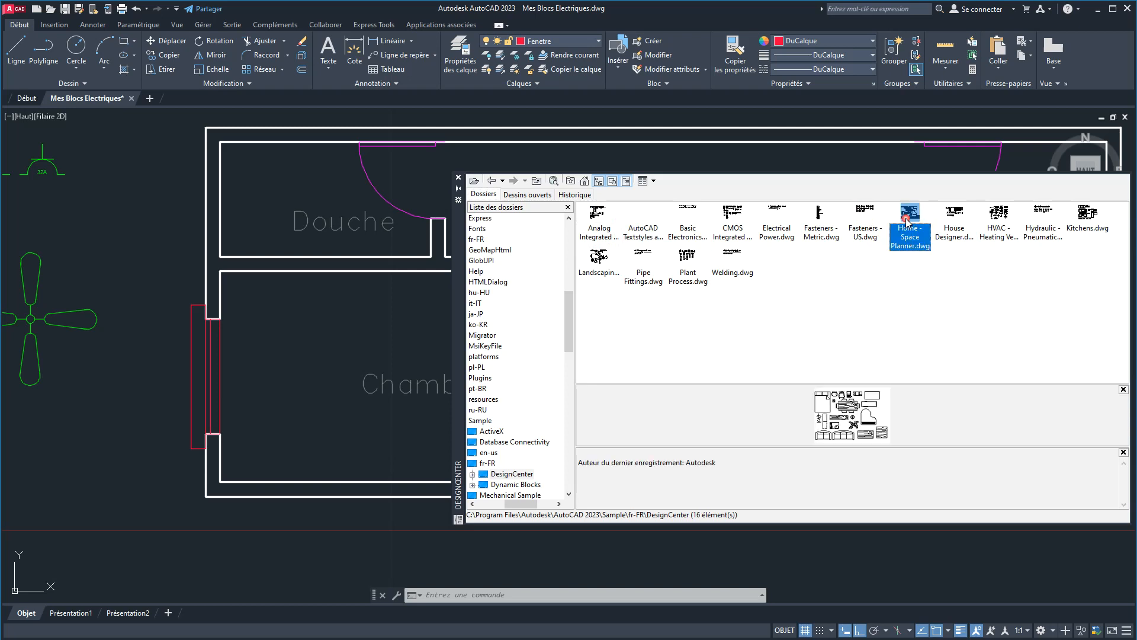
double_click(907, 222)
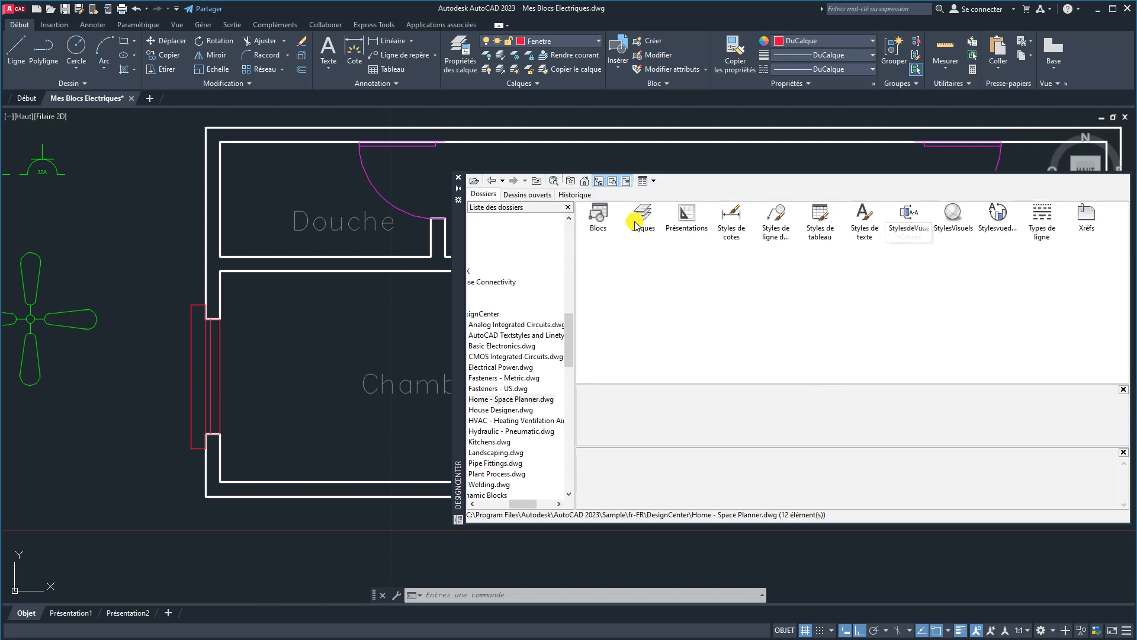
click(596, 222)
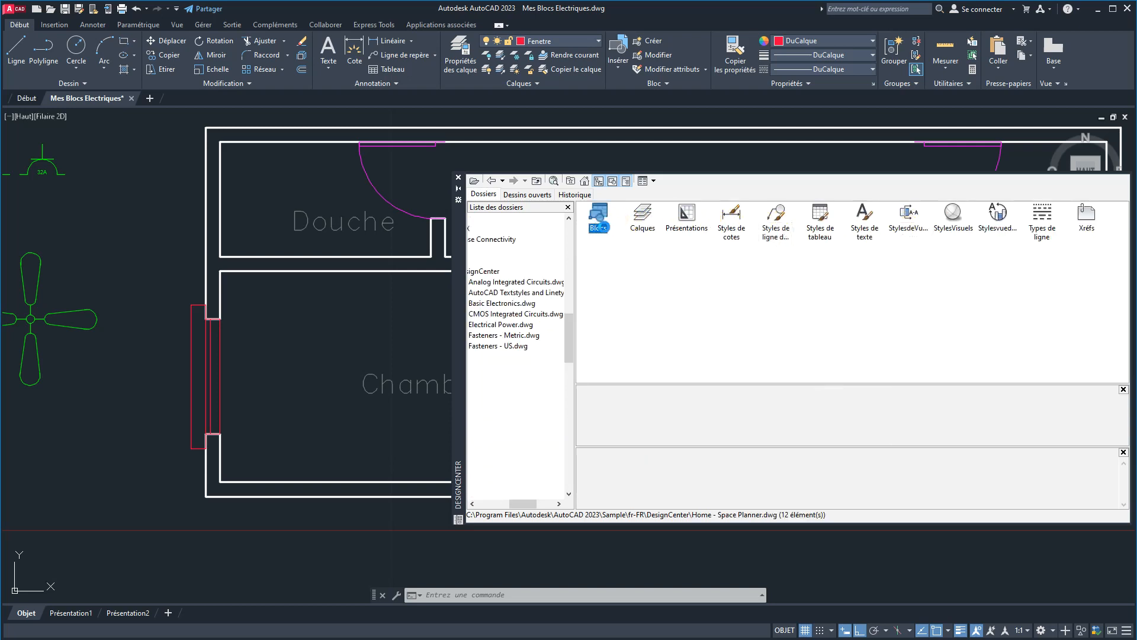
double_click(597, 222)
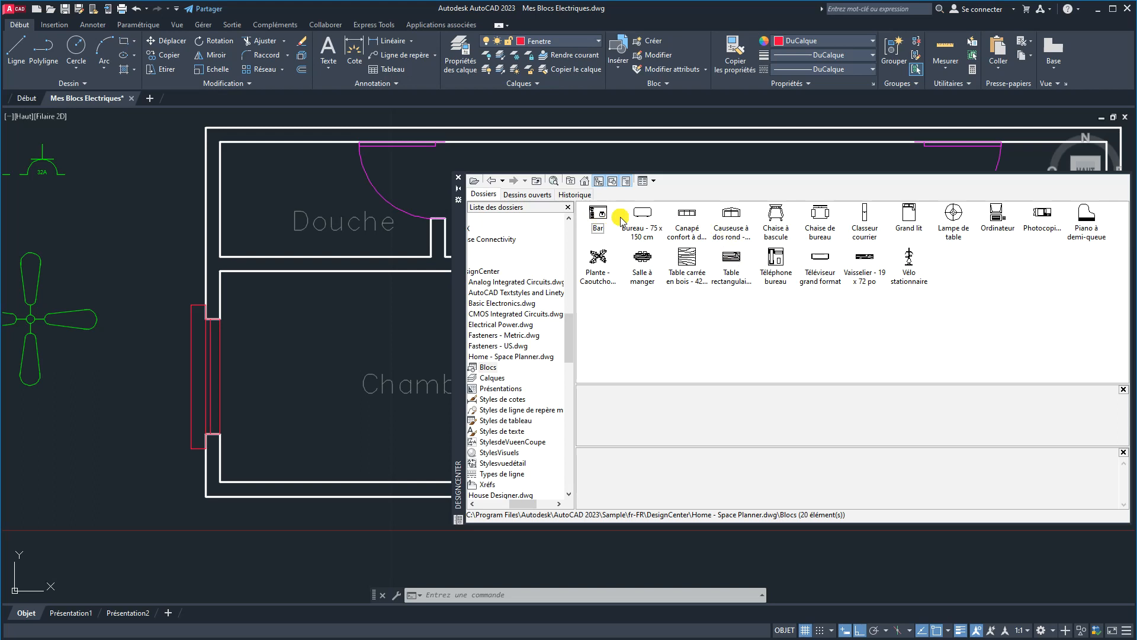
Insert the Grand lit block into the Chambre near the window and close DesignCenter.
click(909, 220)
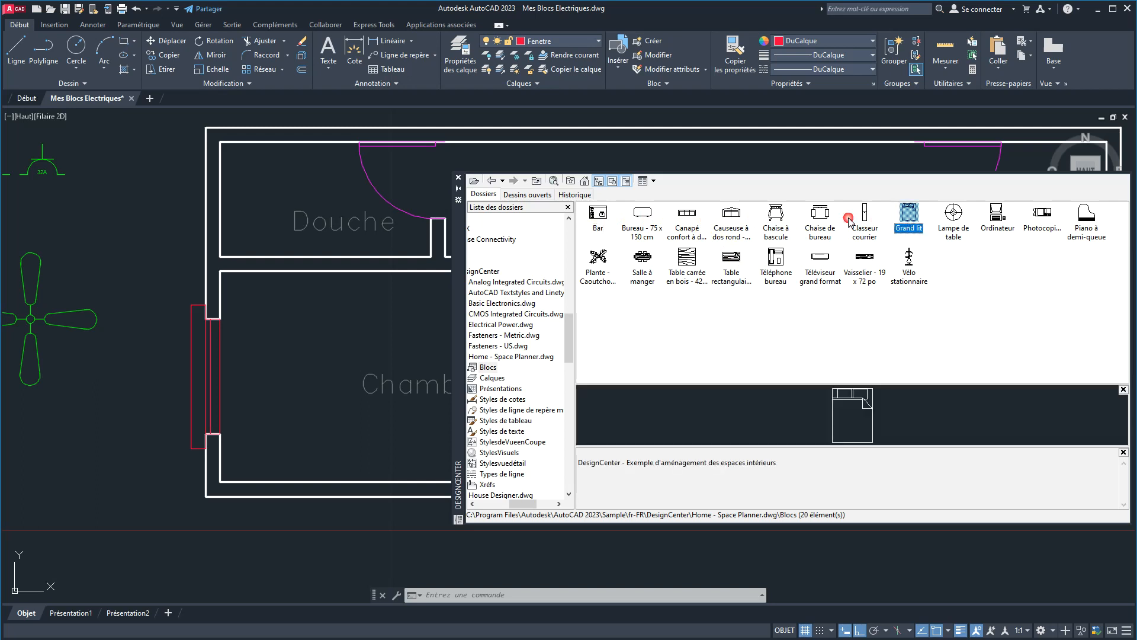
mouse_move(913, 220)
mouse_down()
mouse_move(253, 398)
mouse_move(282, 350)
mouse_up()
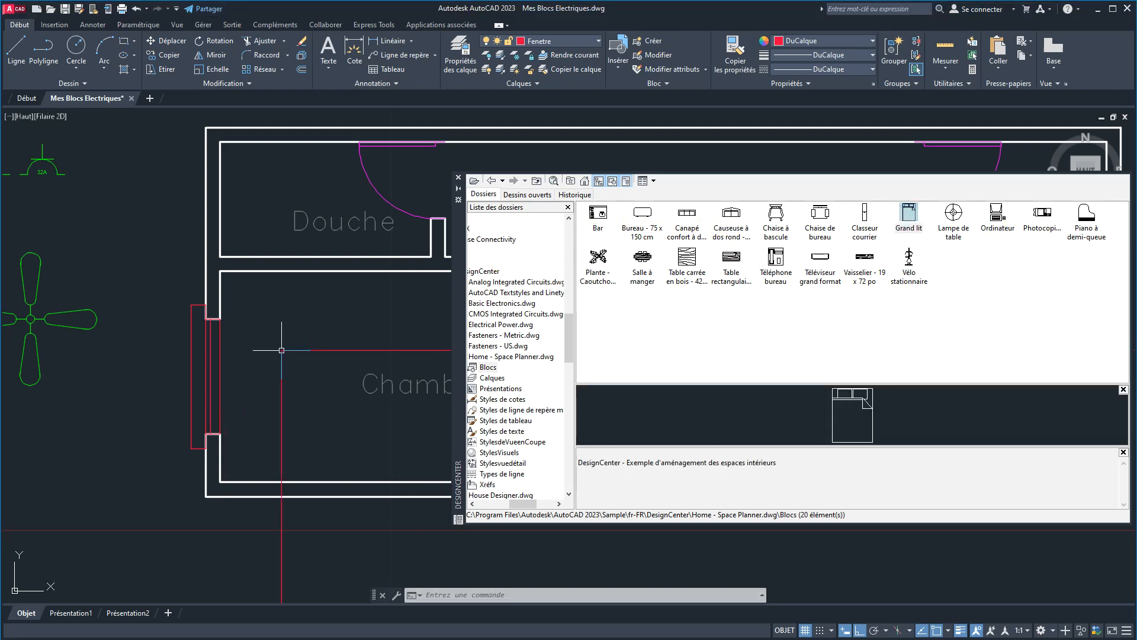
scroll(271, 351, down, 3)
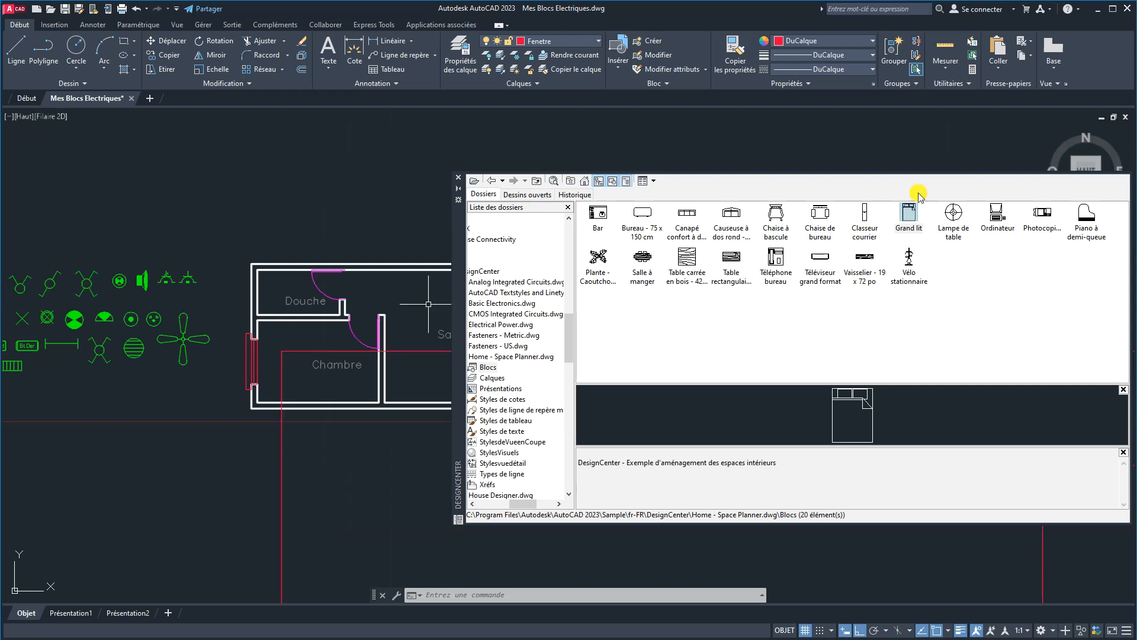
click(459, 179)
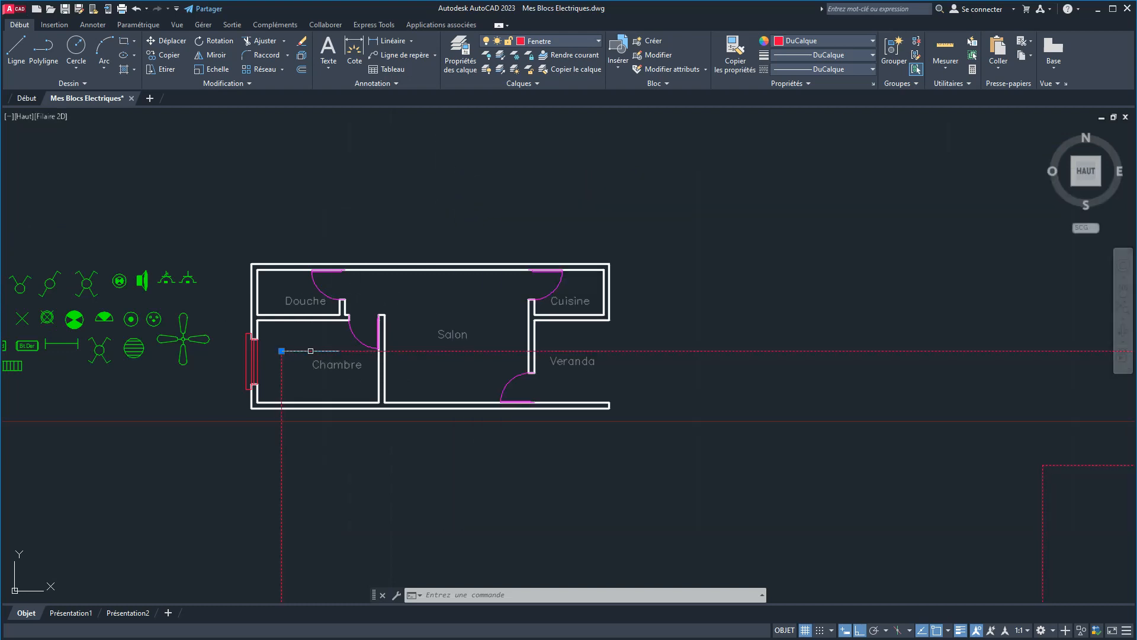
Scale the inserted bed block by 0.01 from its upper corner beside the Chambre window.
scroll(414, 333, down, 4)
scroll(423, 334, down, 5)
middle_drag(407, 325, 310, 189)
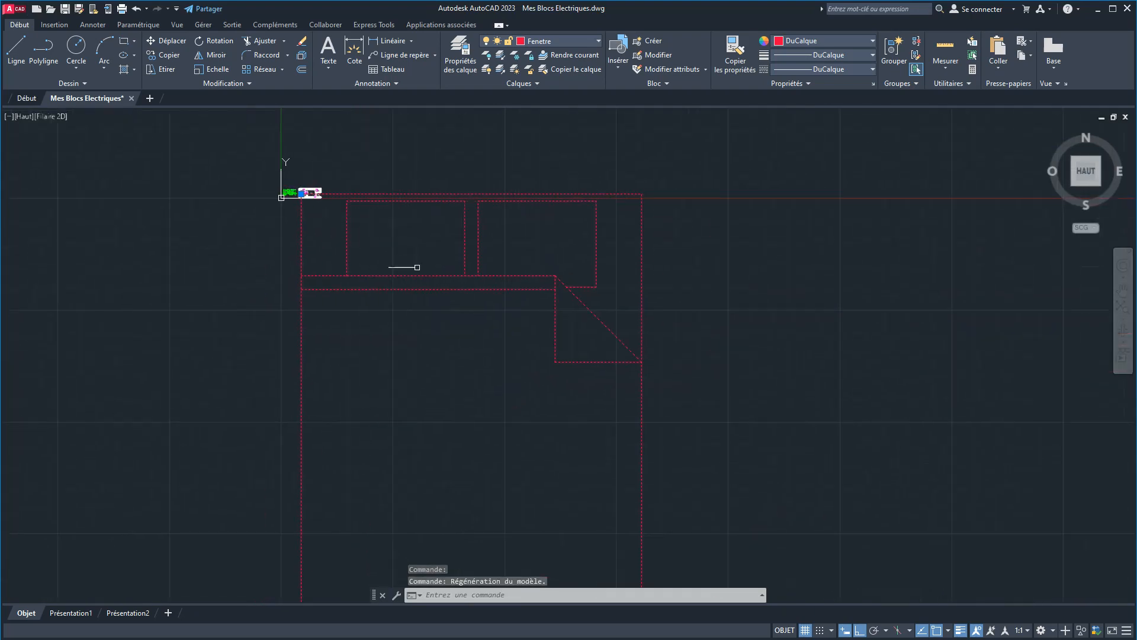
click(211, 71)
scroll(330, 196, up, 3)
middle_drag(330, 195, 480, 424)
scroll(348, 378, up, 4)
middle_drag(406, 358, 849, 572)
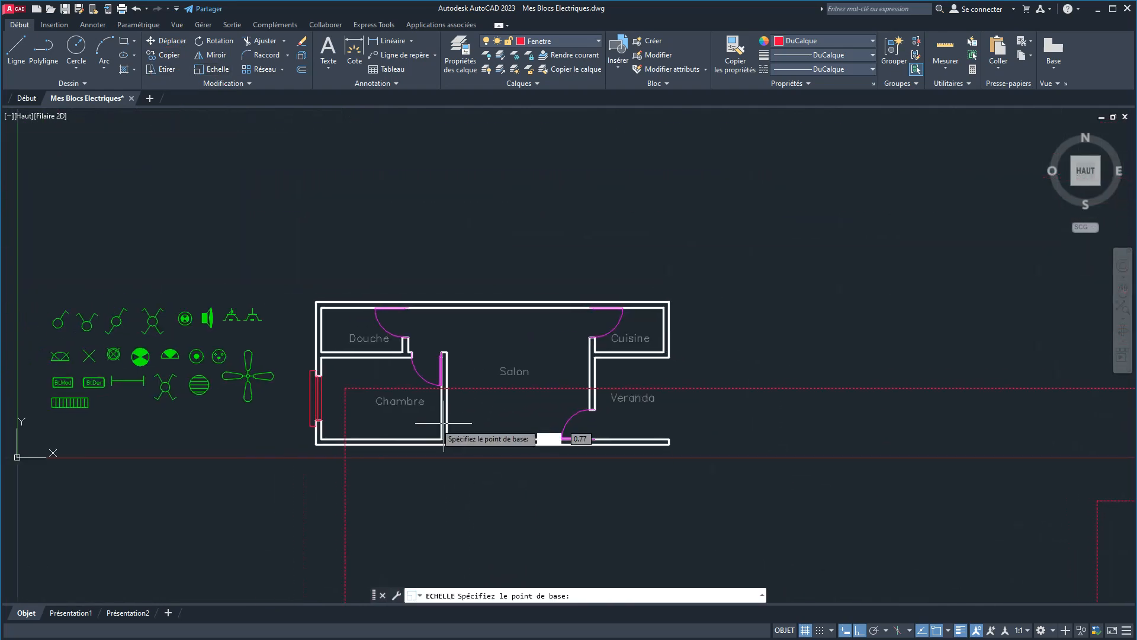
click(347, 390)
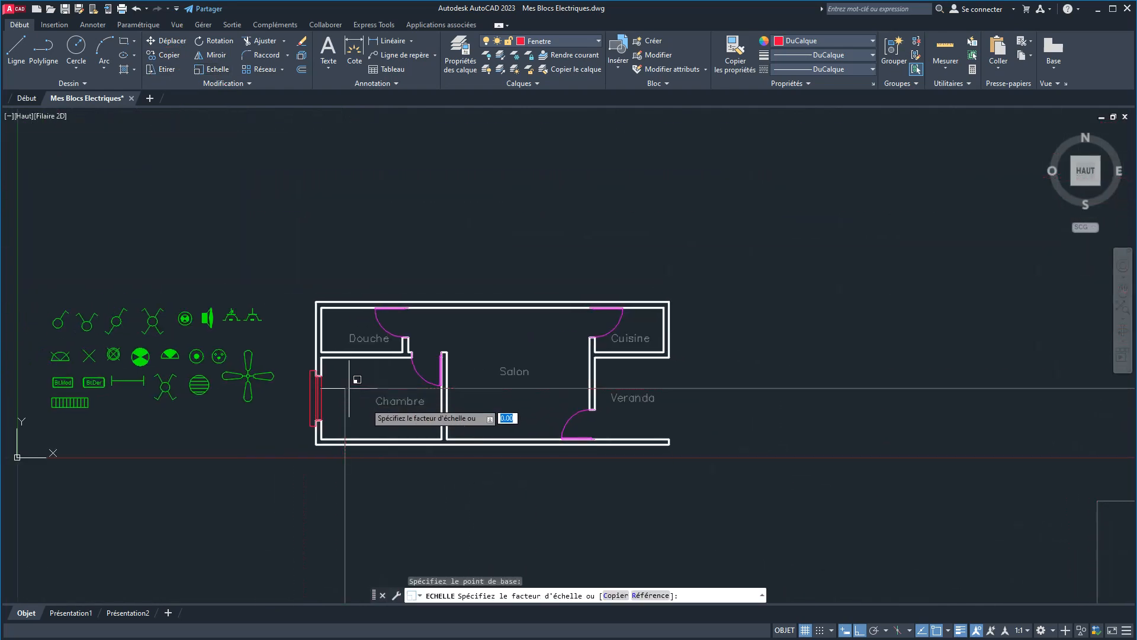
click(422, 445)
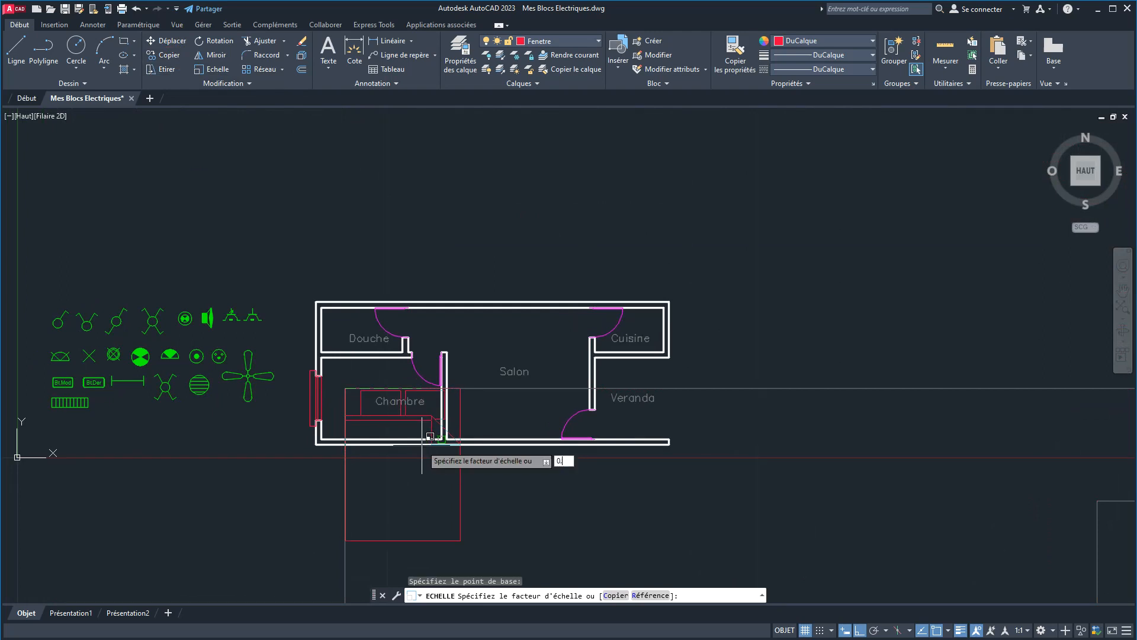
text(0.01)
key(Return)
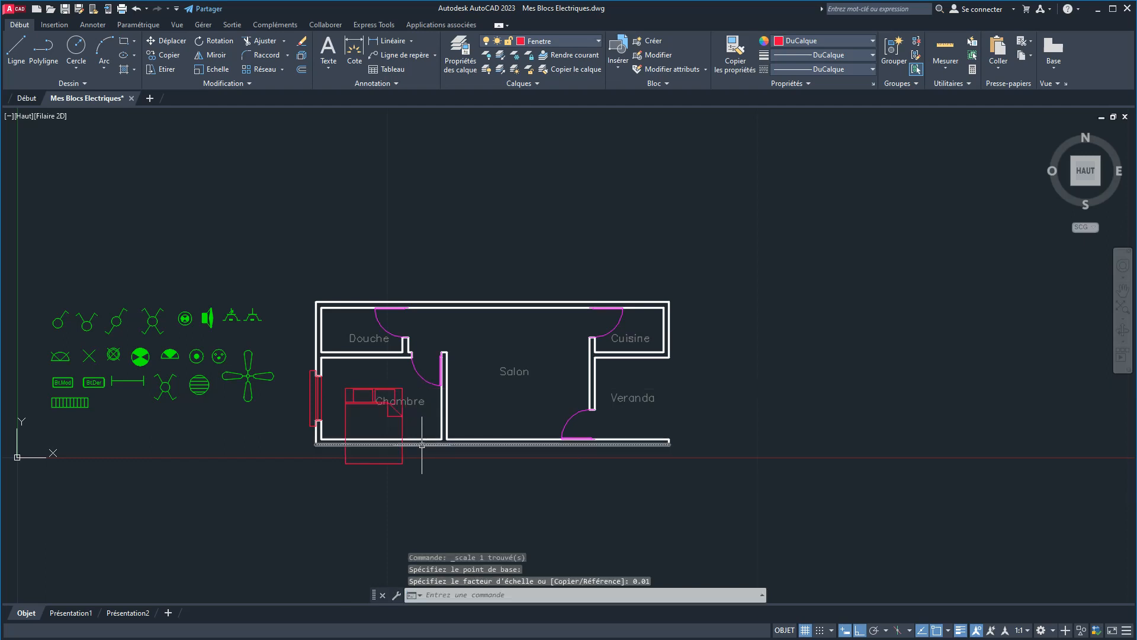
scroll(401, 440, up, 6)
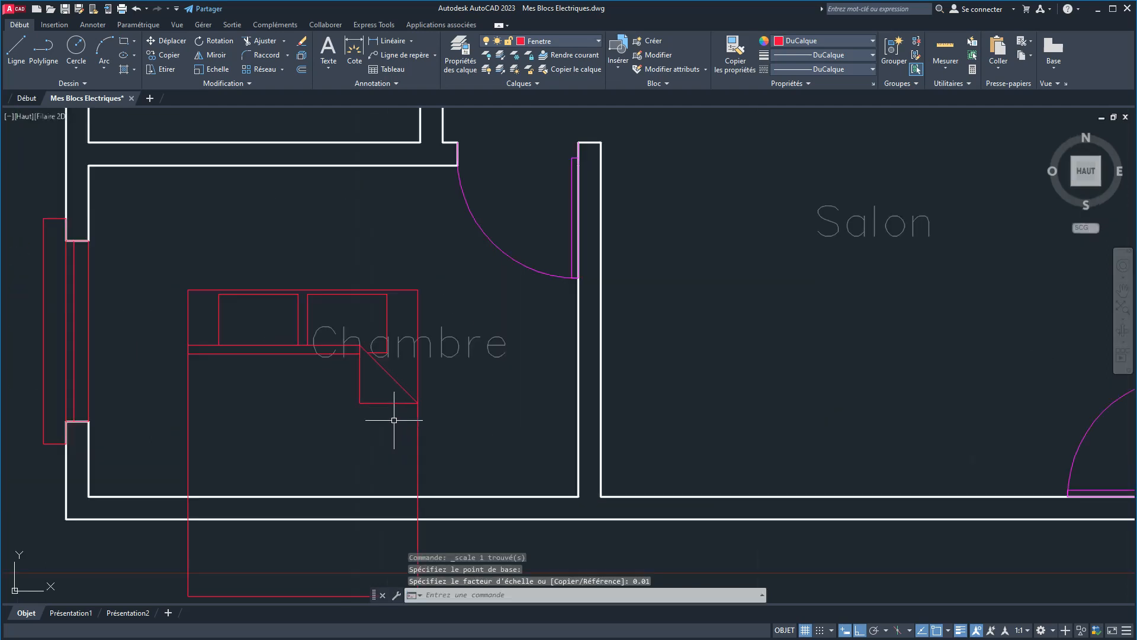
Rotate the bed block 270° about its upper corner beside the Chambre window, with Ortho constraining the angle.
click(508, 325)
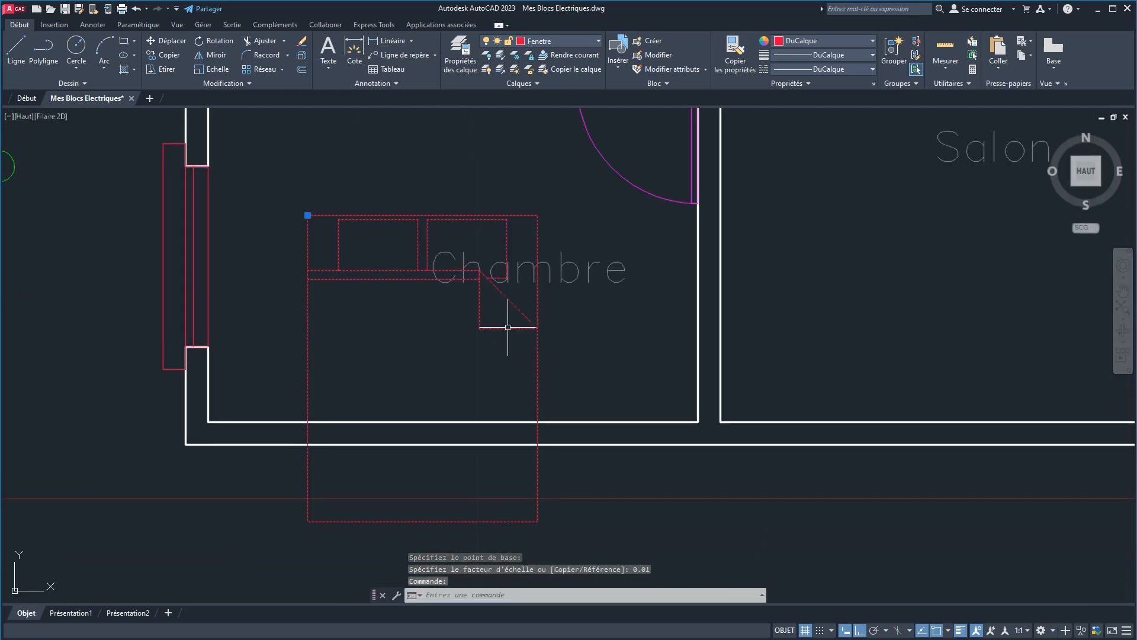
click(308, 215)
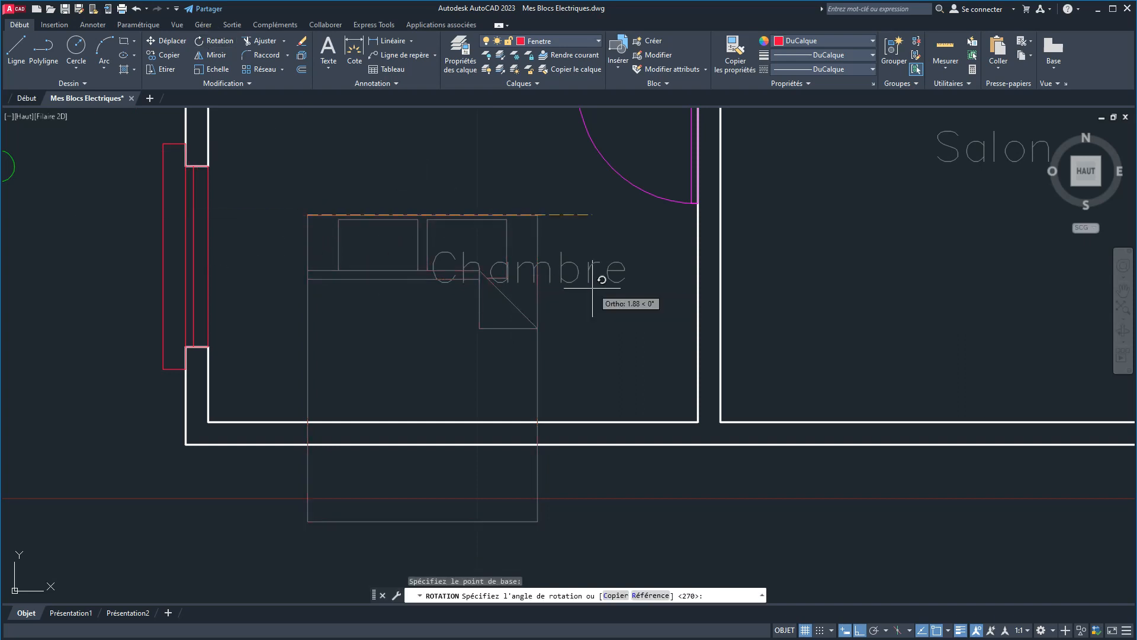
scroll(613, 274, down, 3)
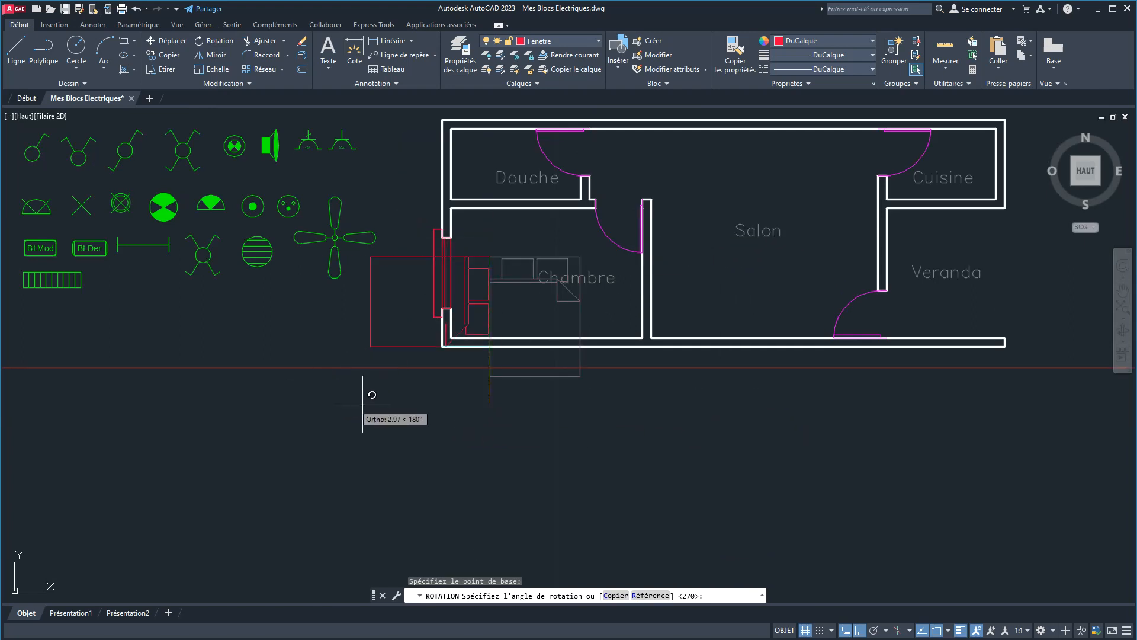
click(508, 467)
Mirror the bed block across its vertical headboard edge into the Chambre and erase the source object.
scroll(486, 299, up, 4)
click(483, 299)
click(227, 60)
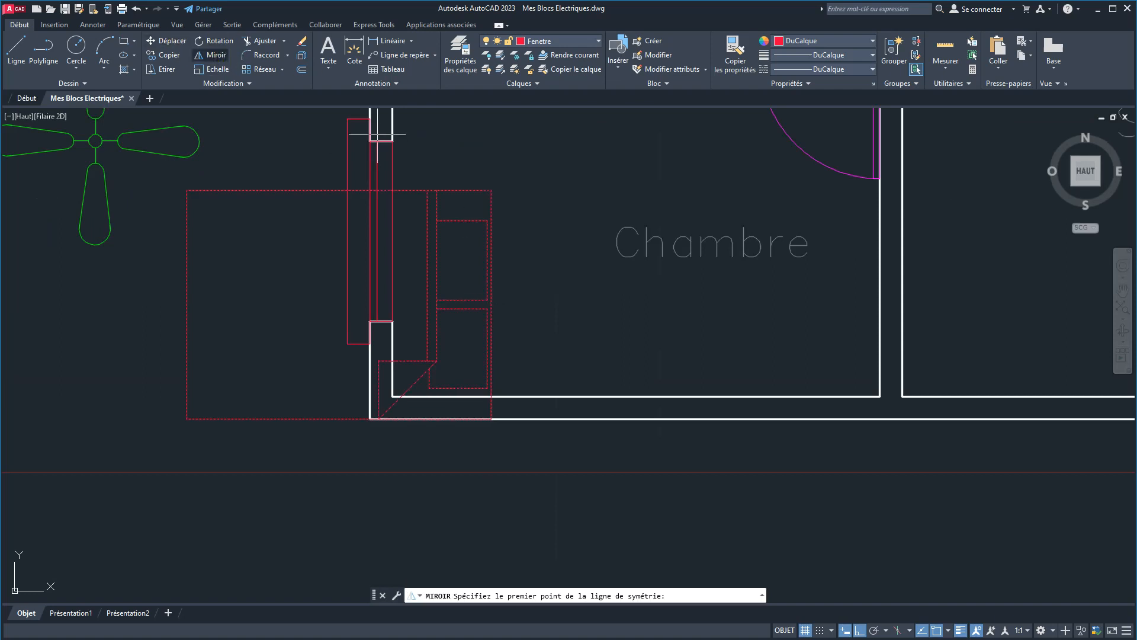
click(491, 190)
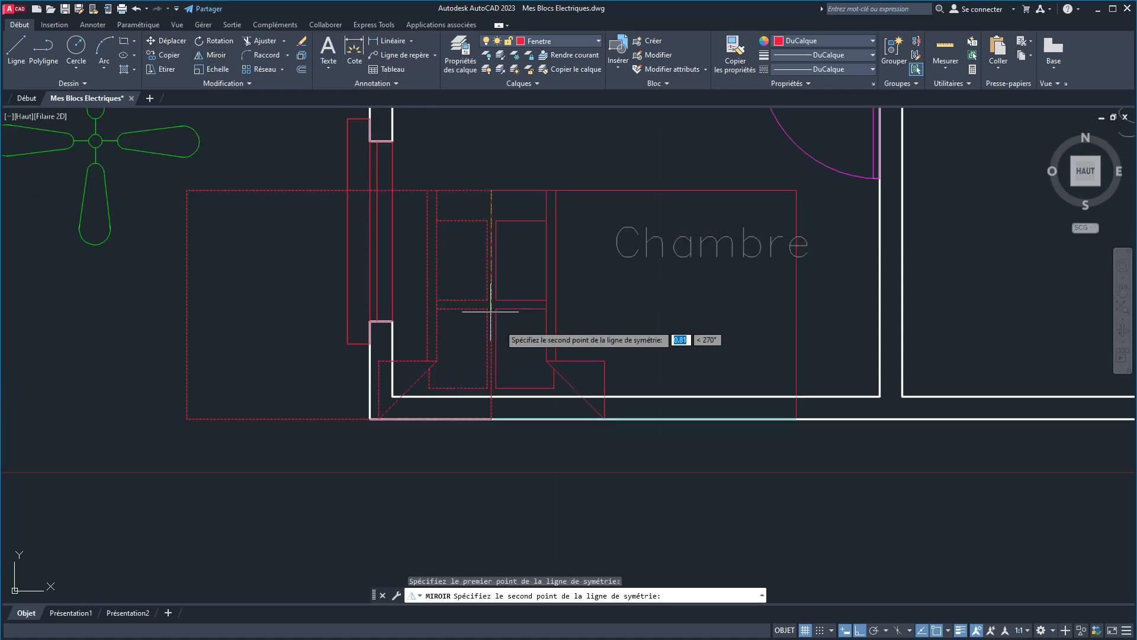
click(520, 445)
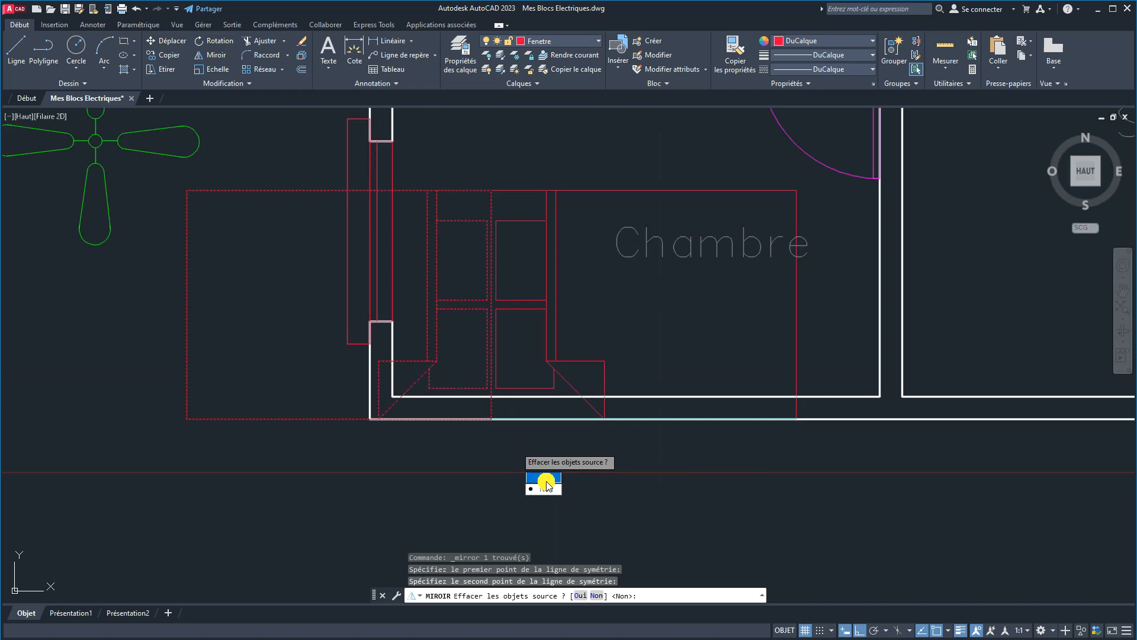
text(O)
key(Return)
Move the bed block freely with Ortho off so its headboard stands near the window wall, inside the Chambre walls.
click(536, 189)
scroll(521, 183, down, 4)
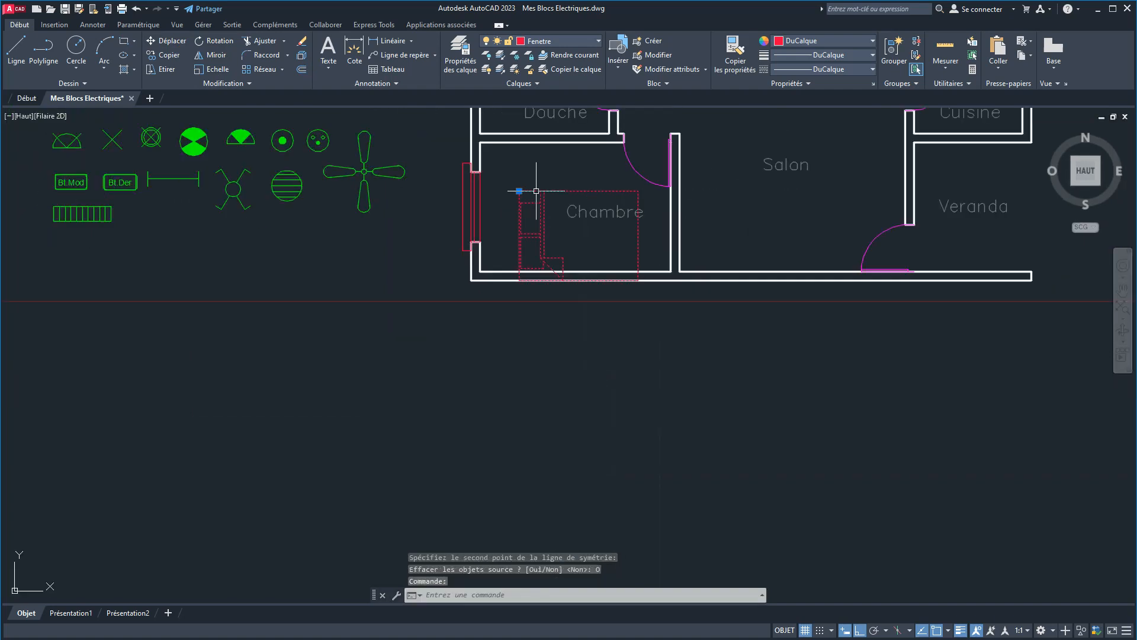
click(159, 39)
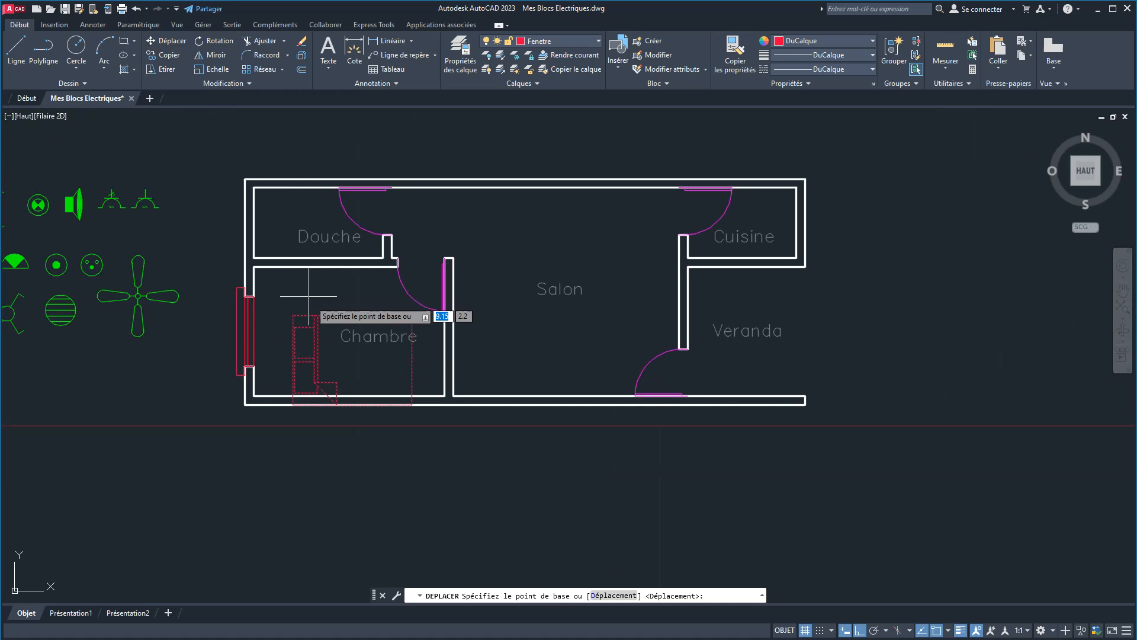
click(354, 354)
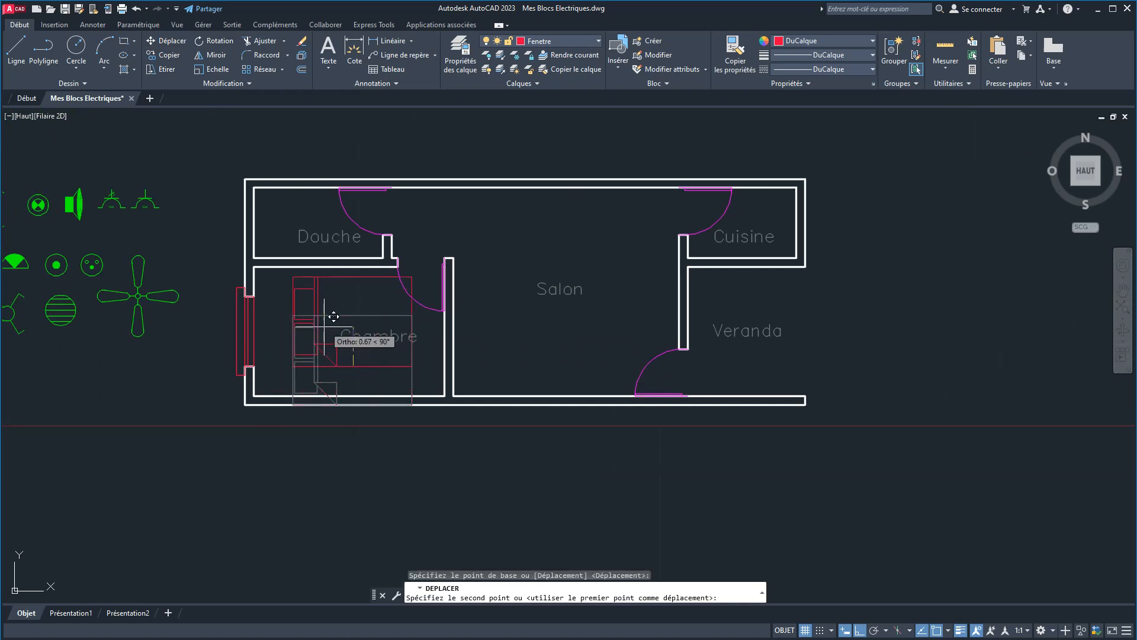
click(860, 630)
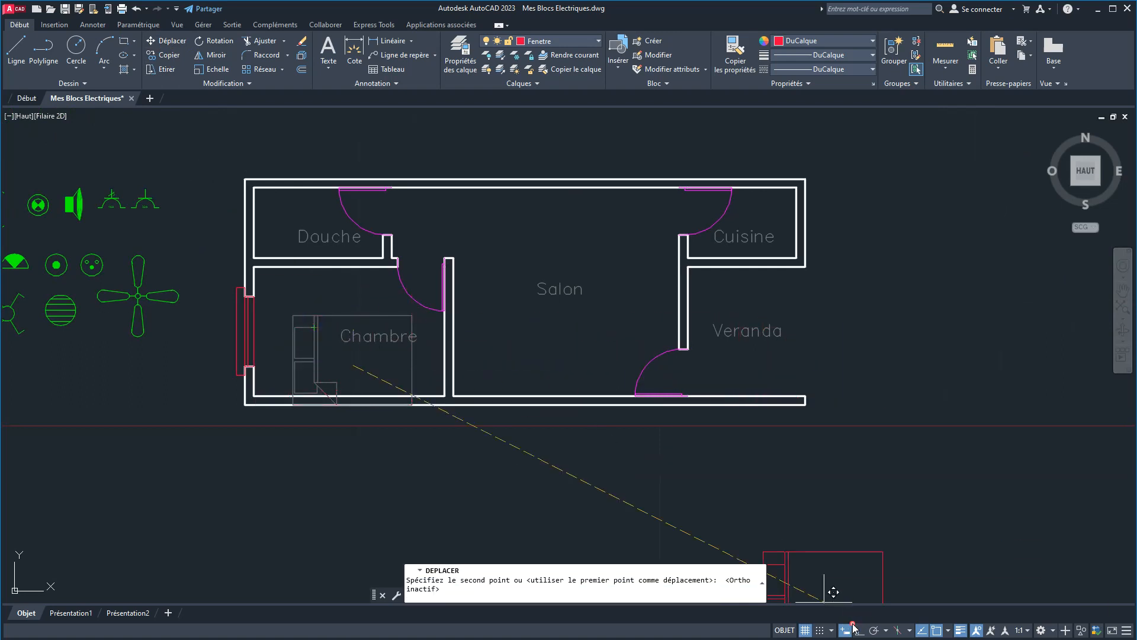
click(327, 339)
Shift the Chambre label slightly up and toward the window, over the bed.
click(354, 331)
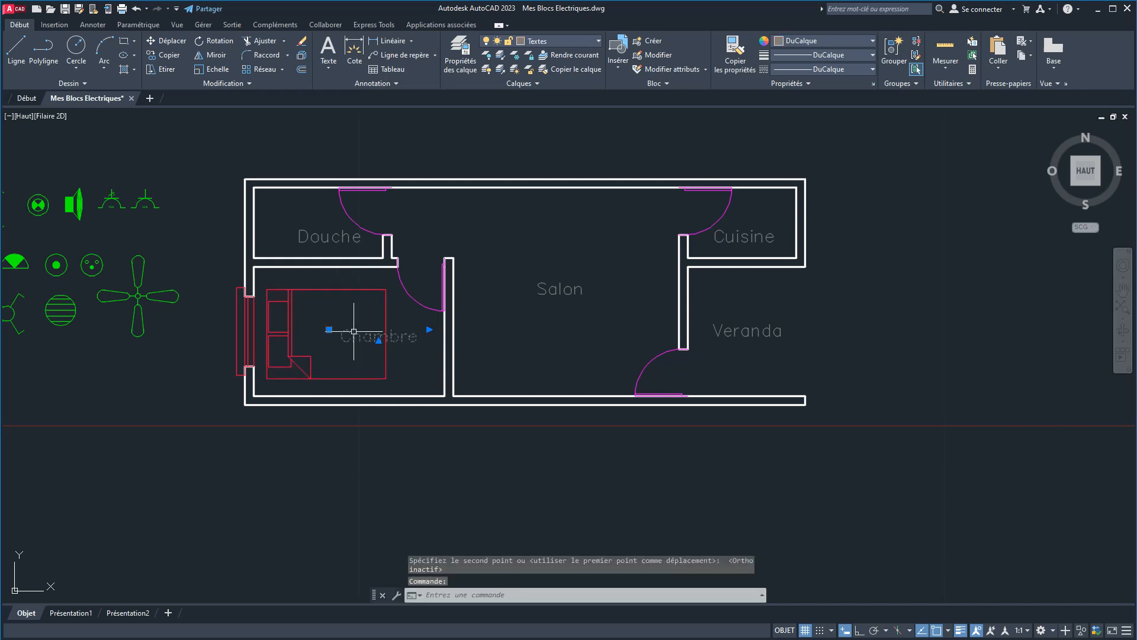
click(329, 330)
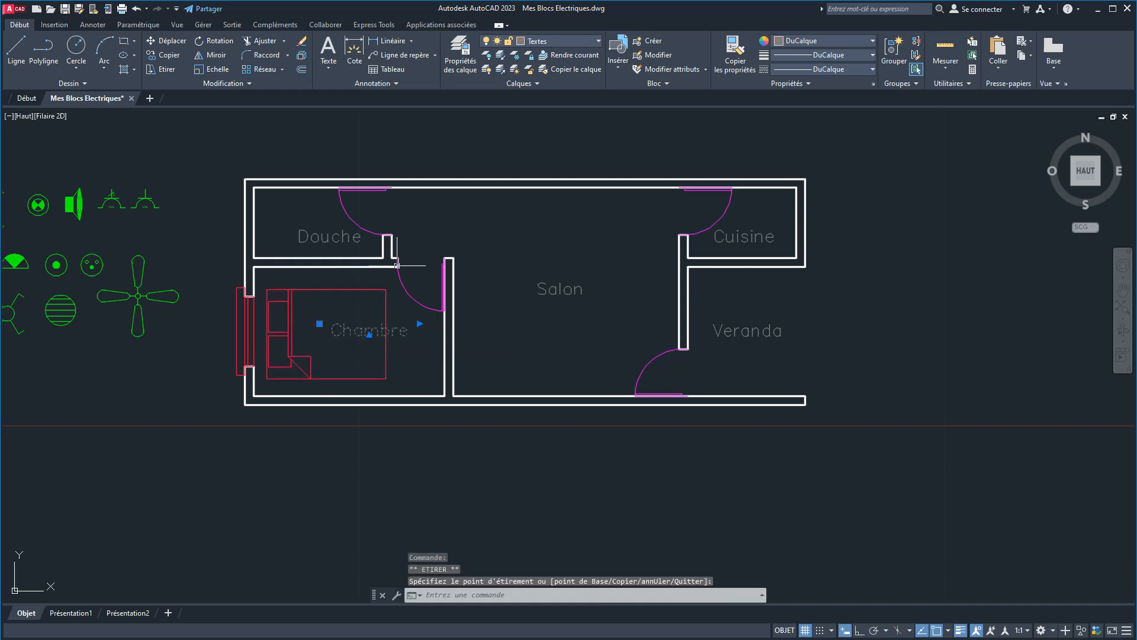
key(Escape)
key(Escape)
Create a layer named Meuble with colour cyan, make it current and close the layer manager.
click(460, 54)
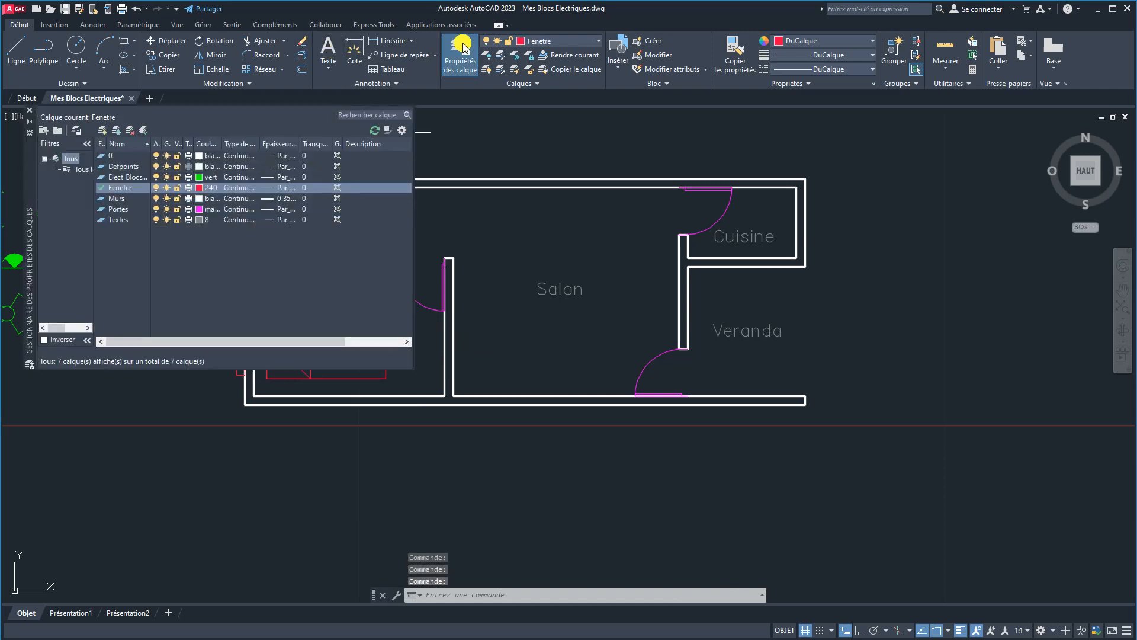
click(103, 131)
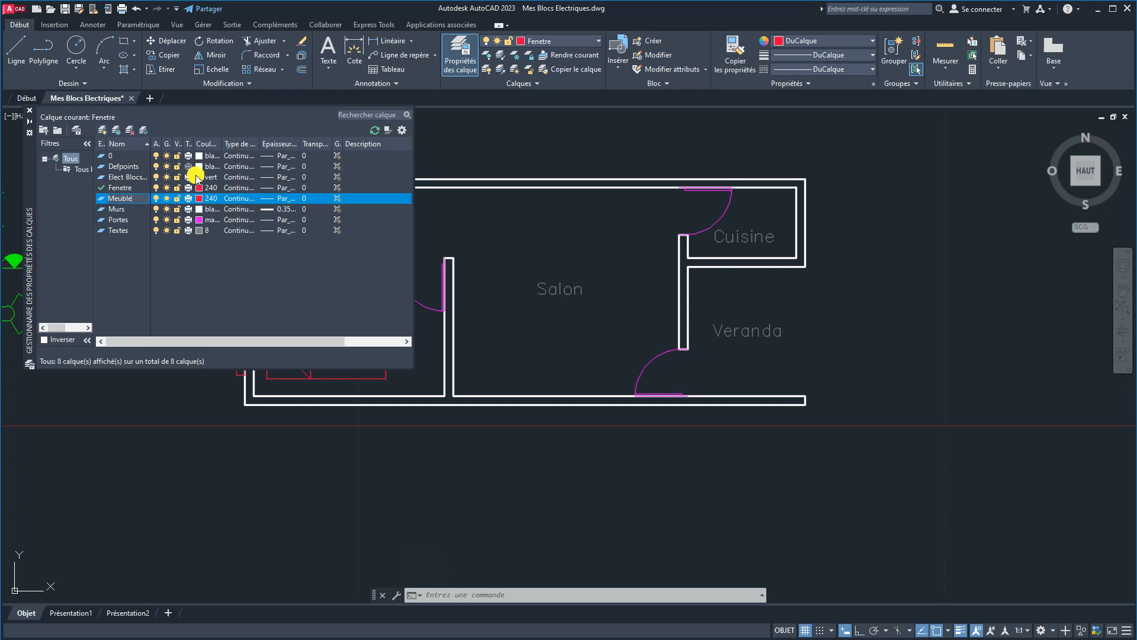
click(200, 199)
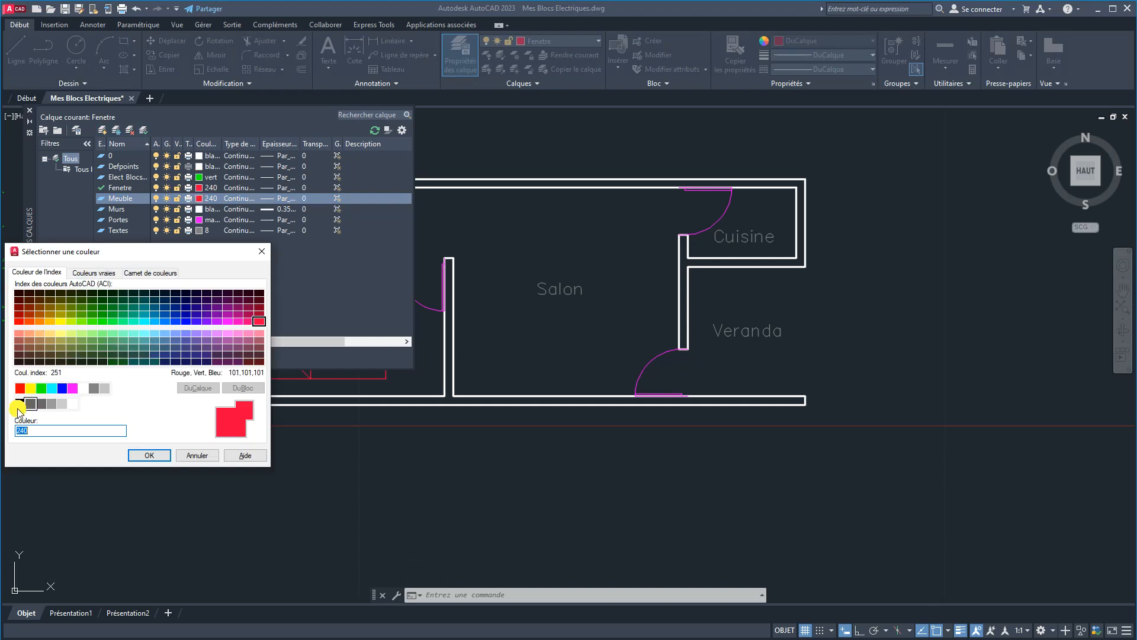
click(52, 389)
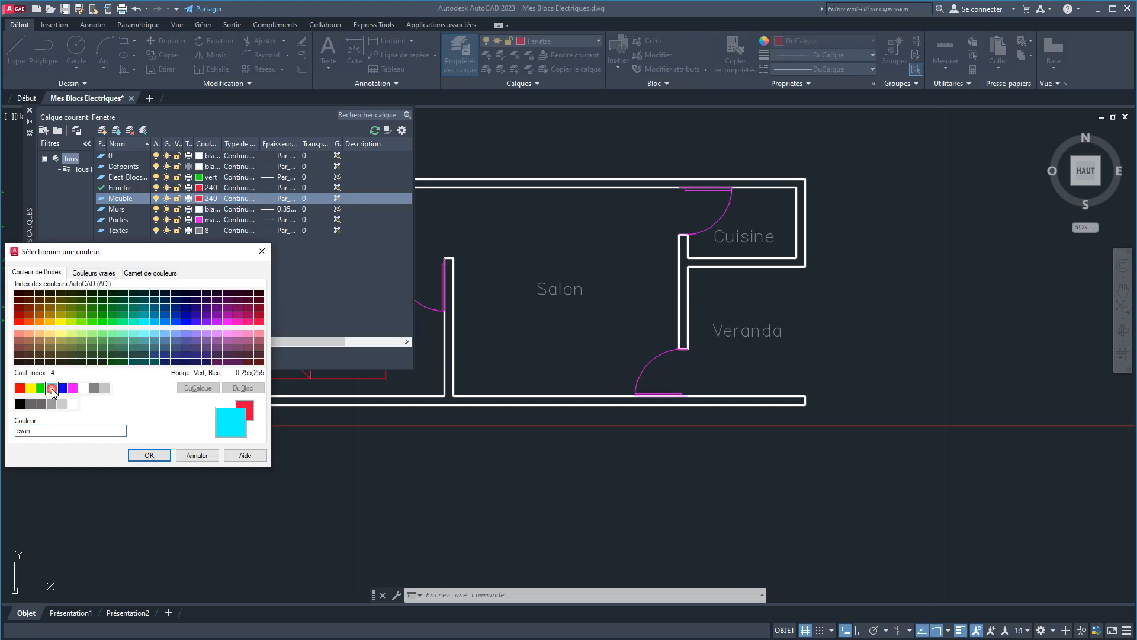
click(149, 455)
click(186, 244)
double_click(103, 199)
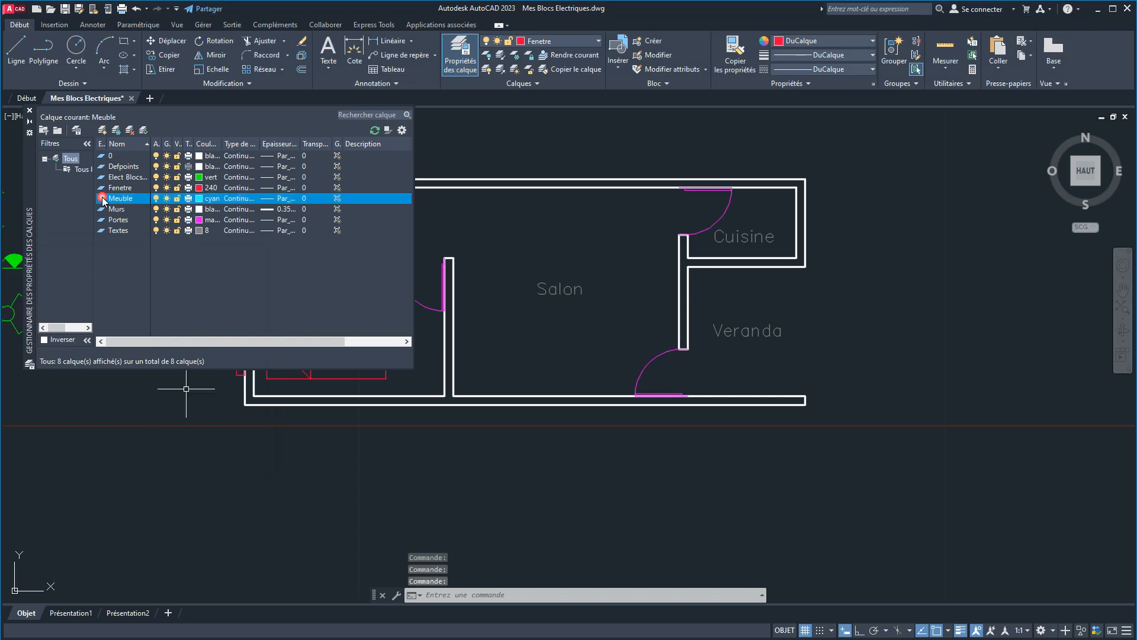
click(29, 110)
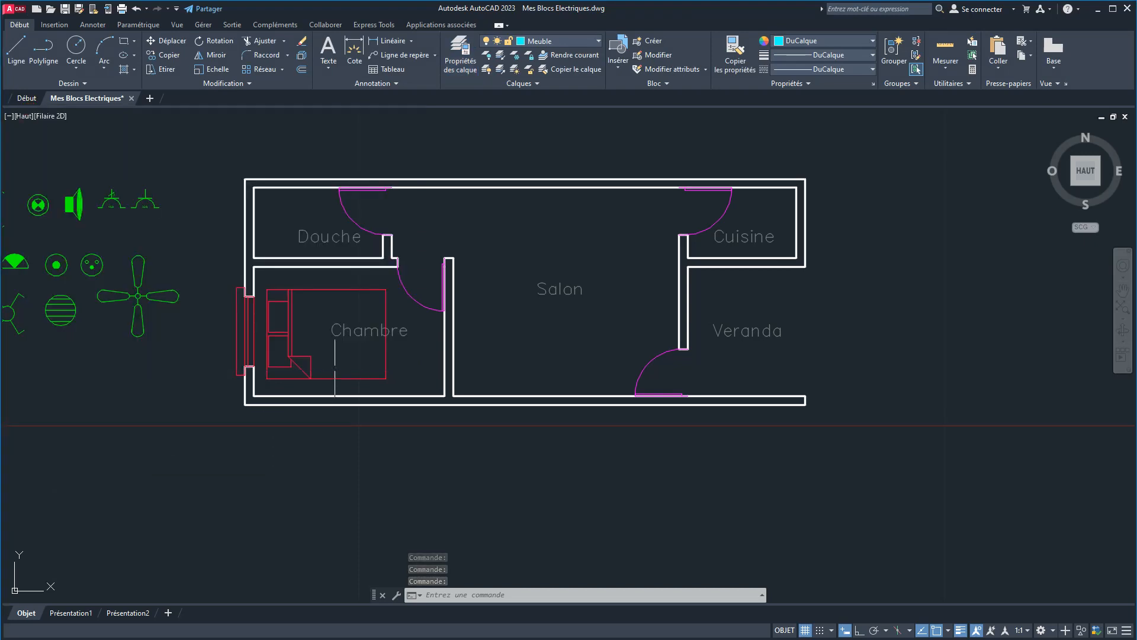
Assign the bed block in the Chambre to the Meuble layer.
click(295, 289)
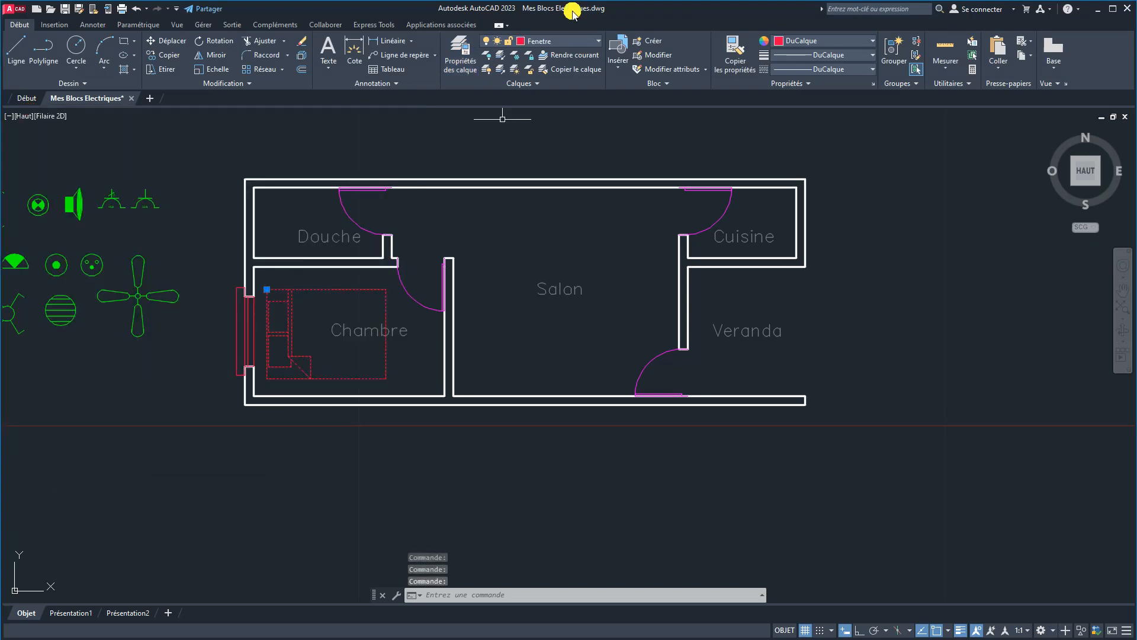
click(558, 40)
click(531, 110)
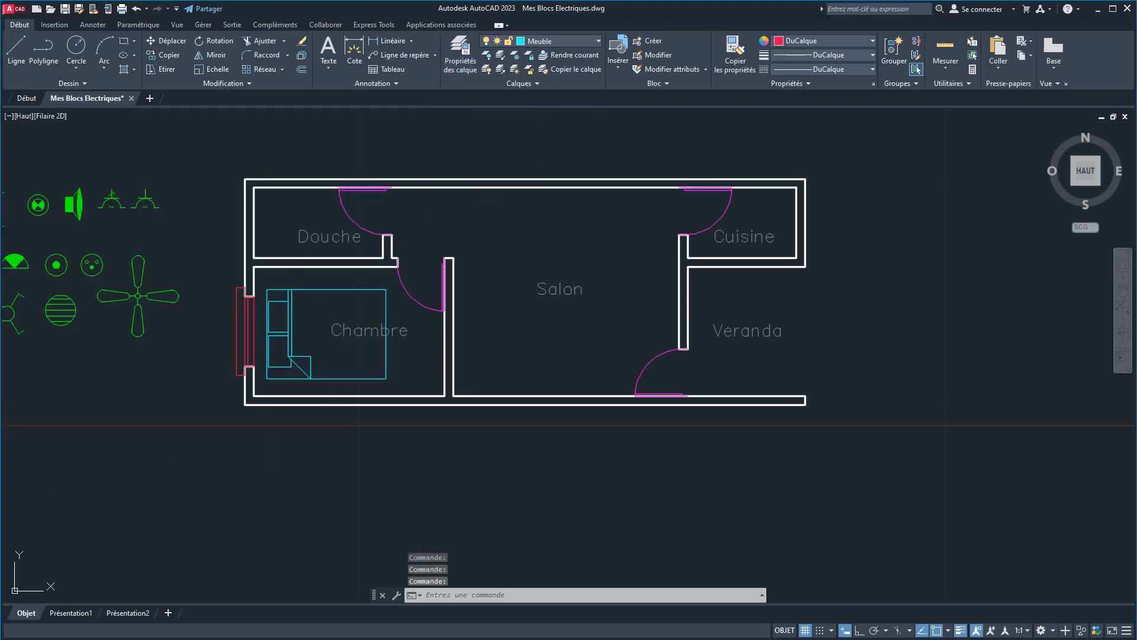
key(Escape)
Move the Chambre label horizontally toward the headboard so it sits inside the bed outline.
click(362, 330)
click(320, 323)
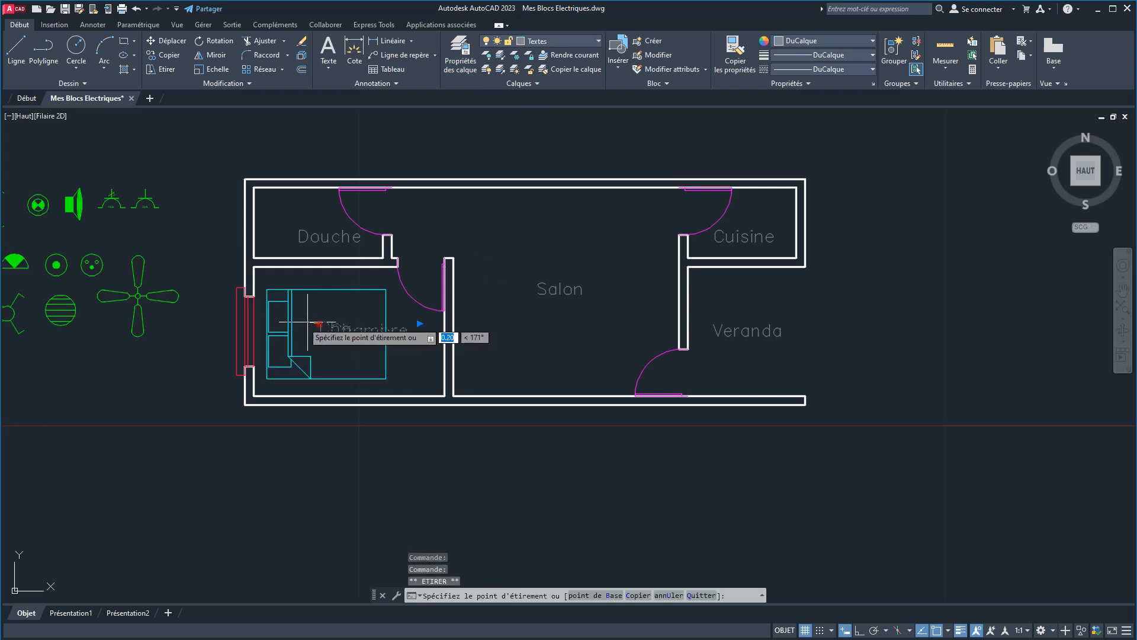
click(296, 323)
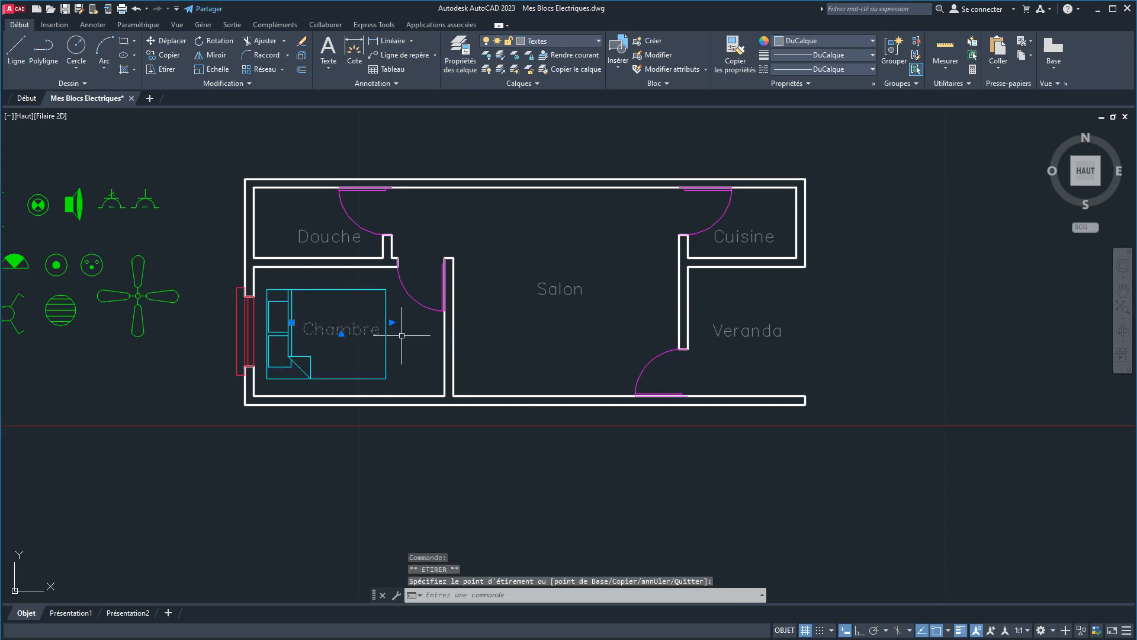
key(Escape)
Nudge the bed block slightly up and then toward the window wall to centre it on the window.
scroll(330, 332, up, 2)
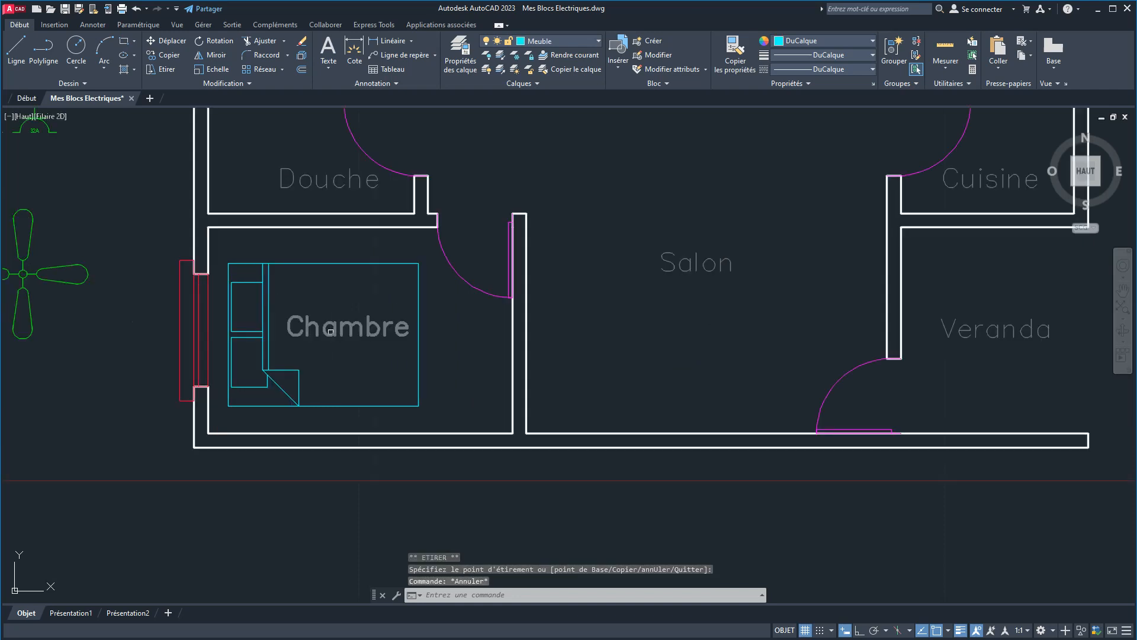
middle_drag(331, 347, 328, 303)
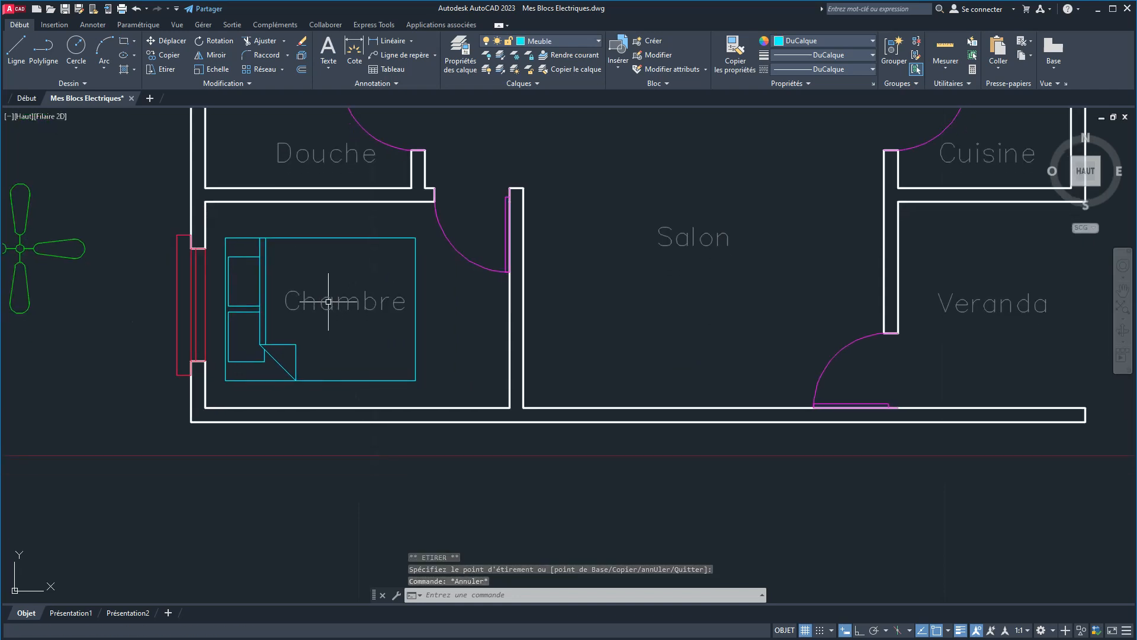
click(305, 237)
key(ctrl+Up)
key(ctrl+Up)
key(ctrl+Up)
key(ctrl+Up)
key(ctrl+Up)
key(ctrl+Up)
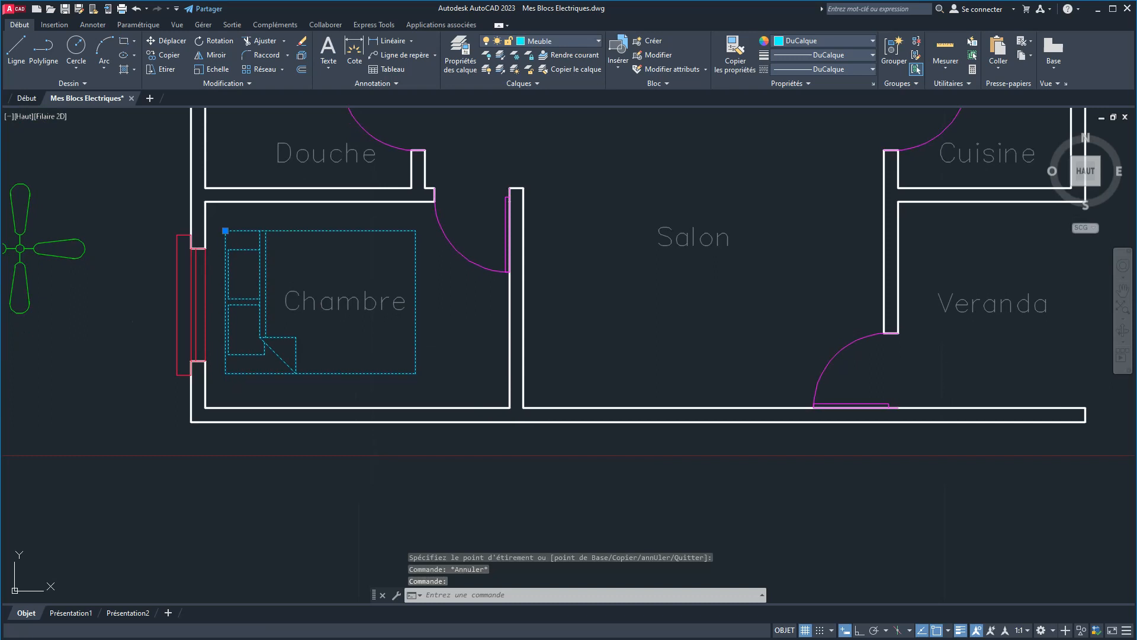
key(ctrl+Left)
key(ctrl+Left)
key(ctrl+Left)
key(ctrl+Left)
key(ctrl+Left)
key(ctrl+Left)
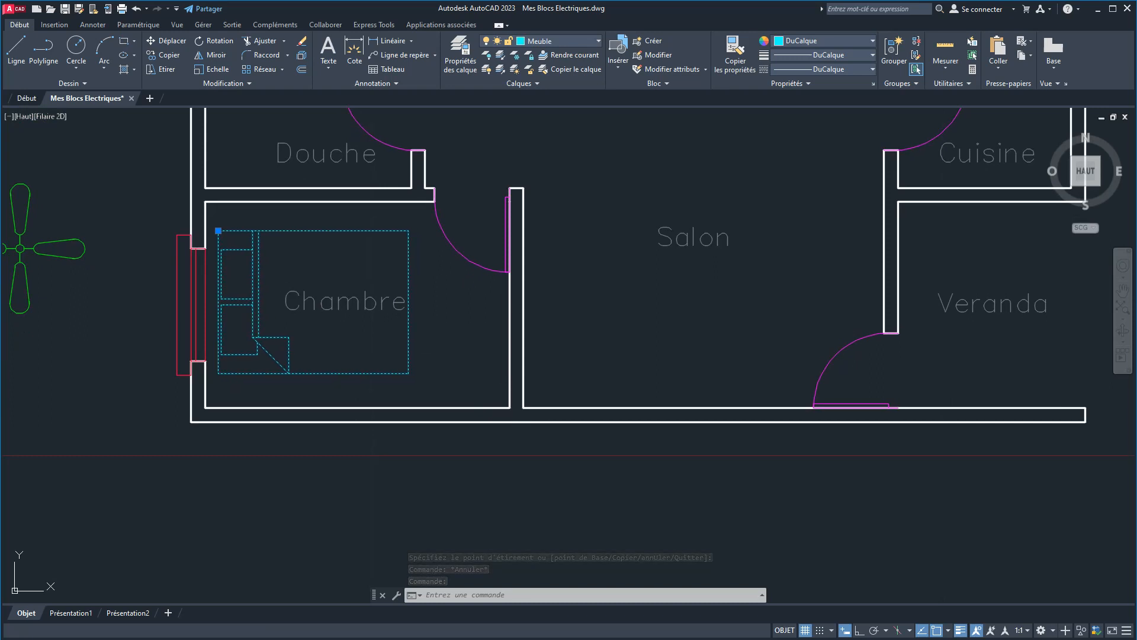
key(Escape)
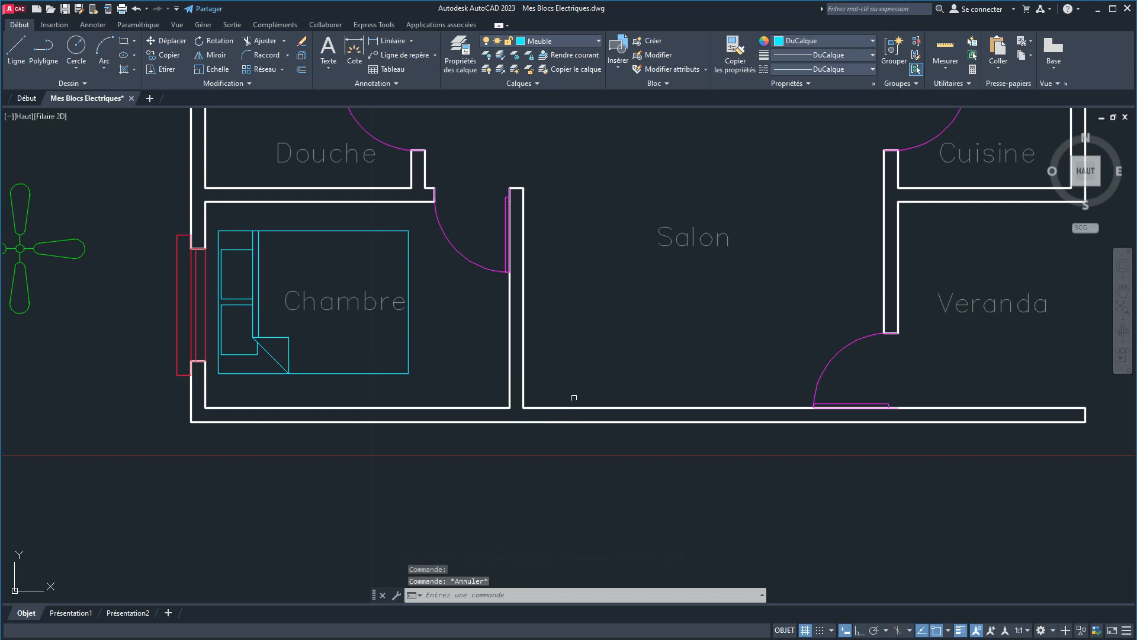
Shift the Chambre label a little toward the window so it fits within the repositioned bed.
click(317, 302)
click(323, 298)
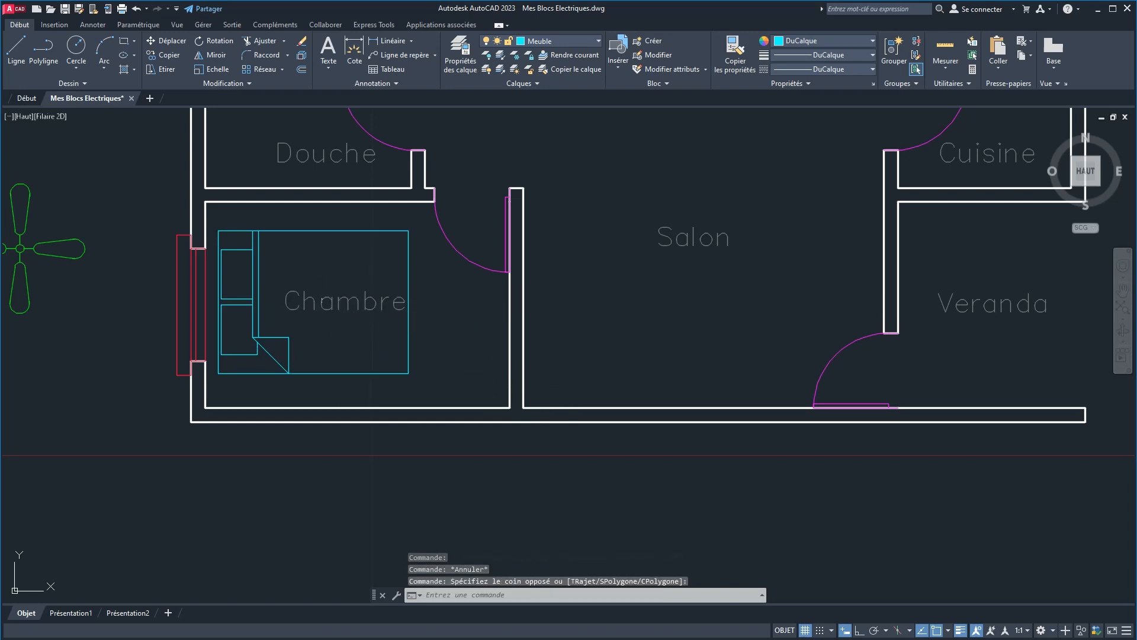
click(321, 298)
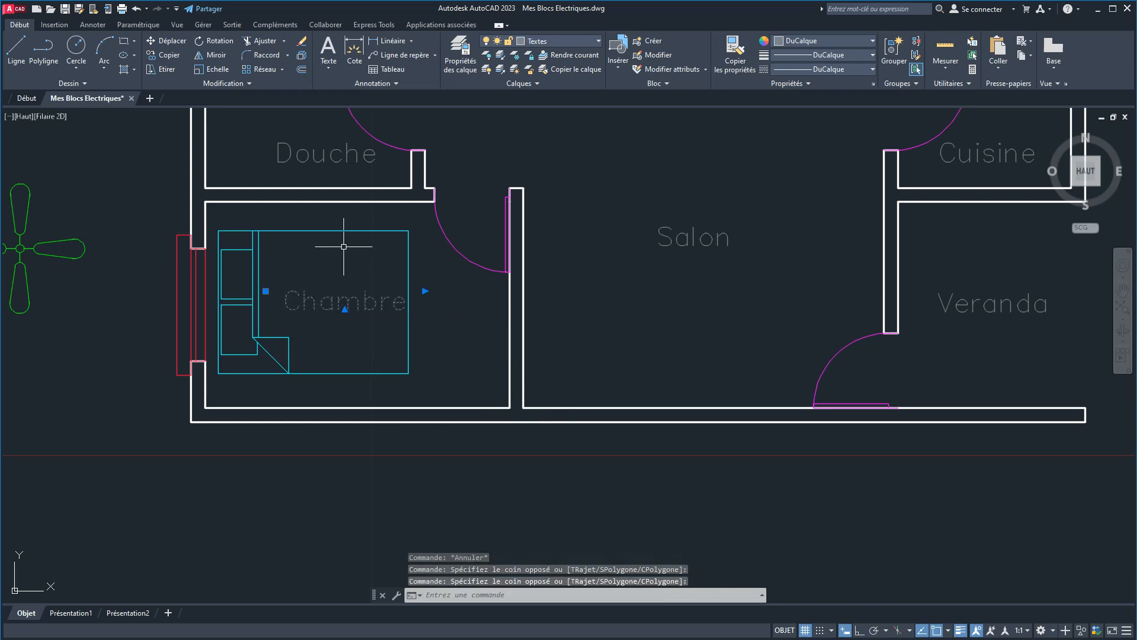
drag(340, 301, 328, 301)
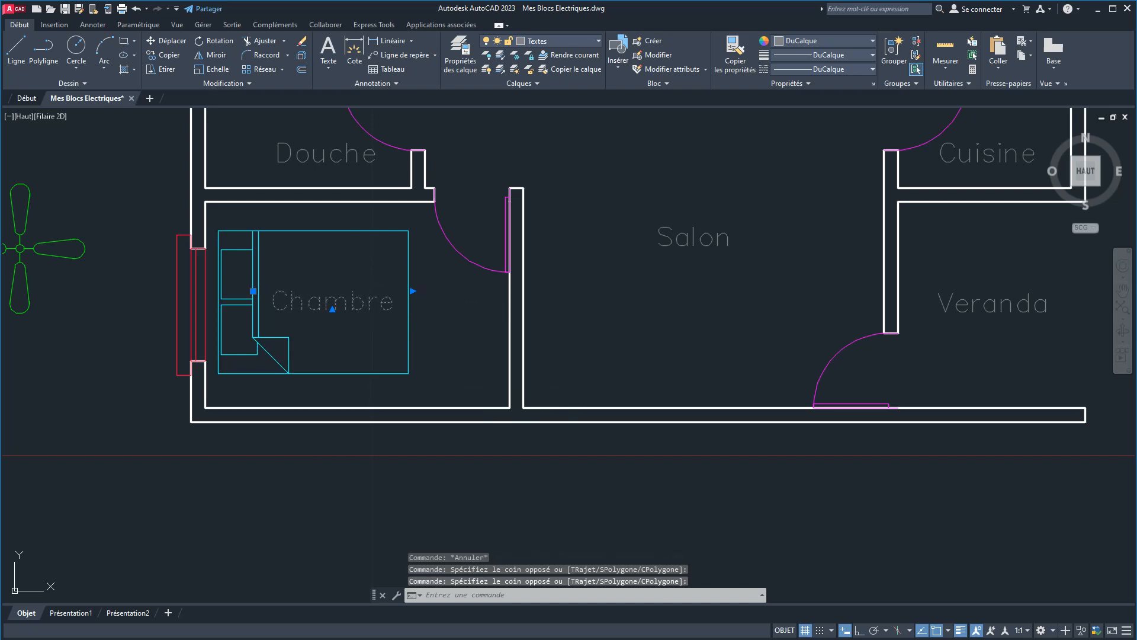
key(Escape)
Copy the round three-dot symbol from the symbol library into the Chambre, between the headboard's upper end and the Douche wall.
scroll(360, 257, down, 2)
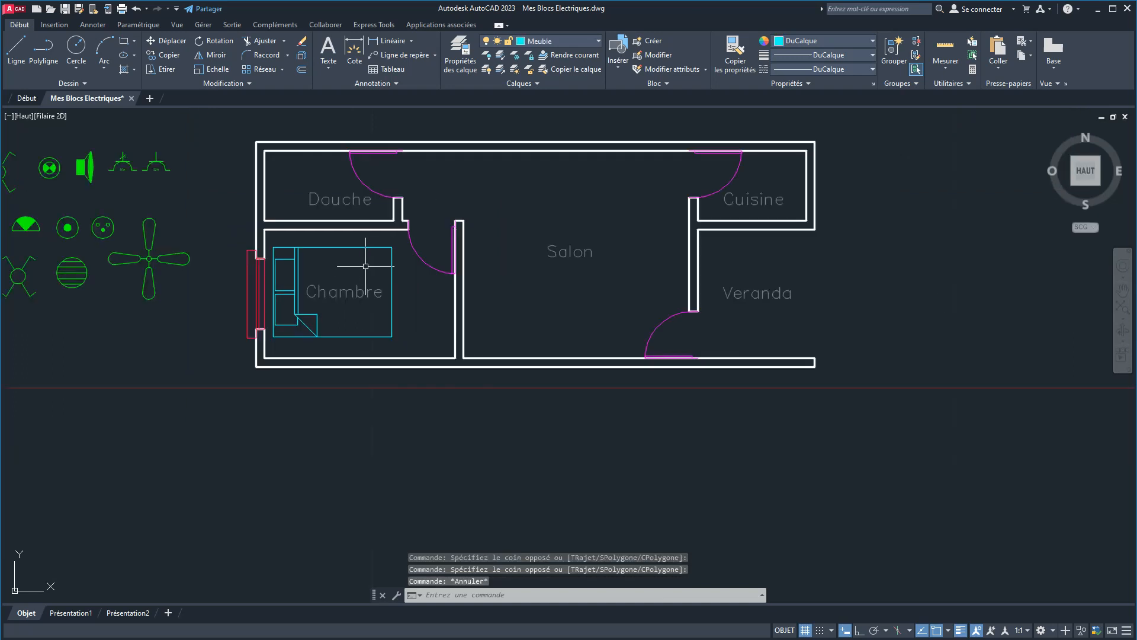
middle_drag(361, 258, 563, 270)
click(312, 251)
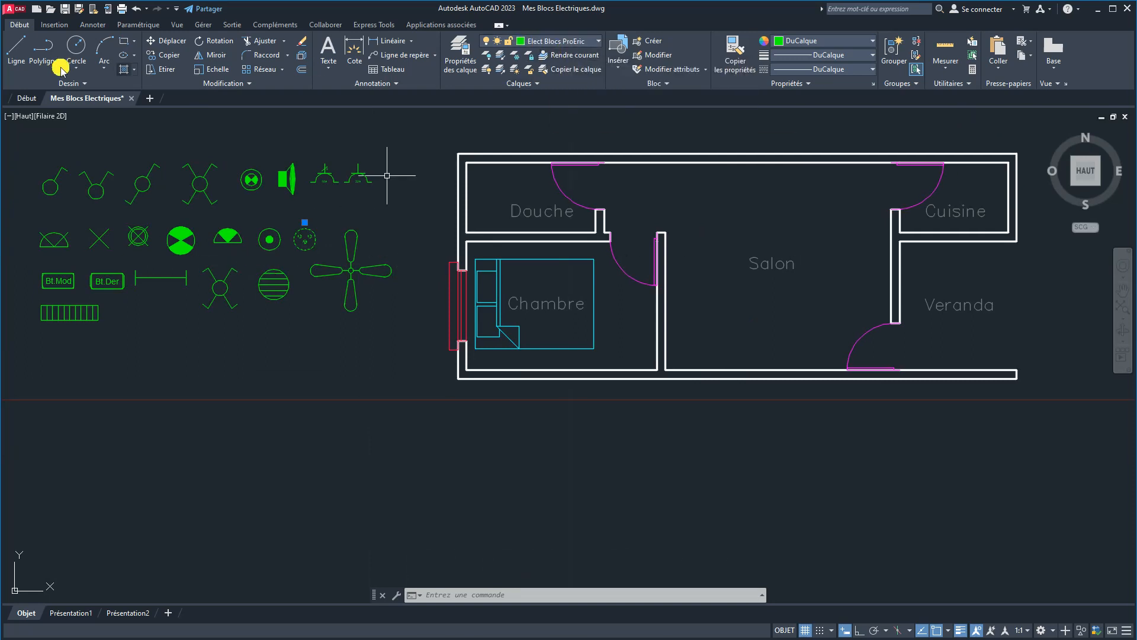
click(164, 57)
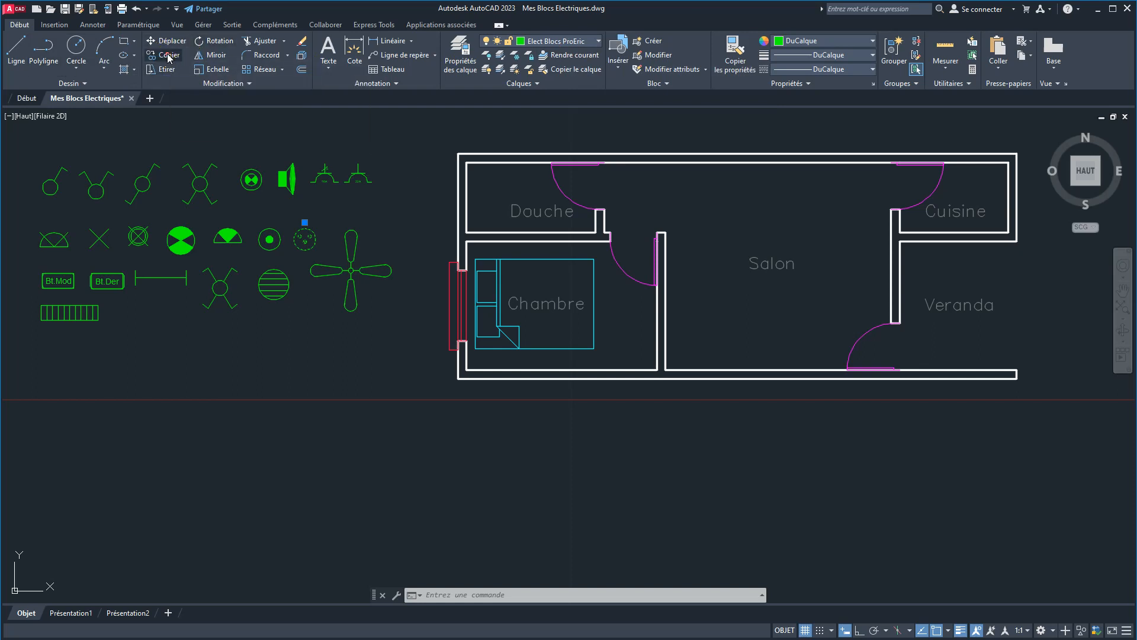
click(305, 240)
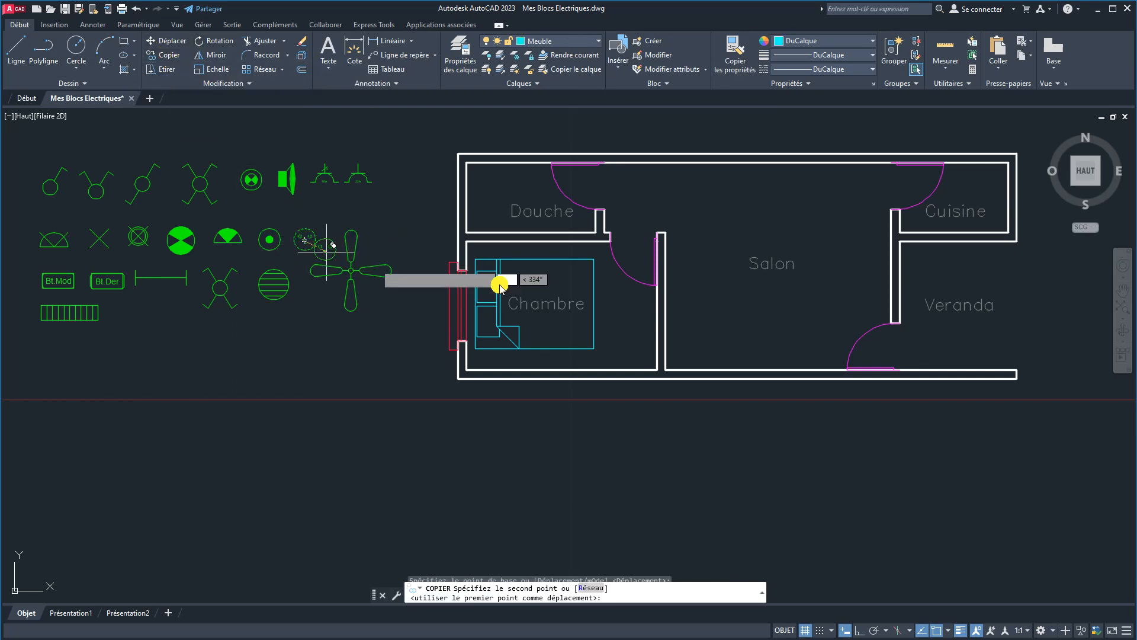
middle_drag(499, 241, 320, 259)
scroll(319, 262, up, 4)
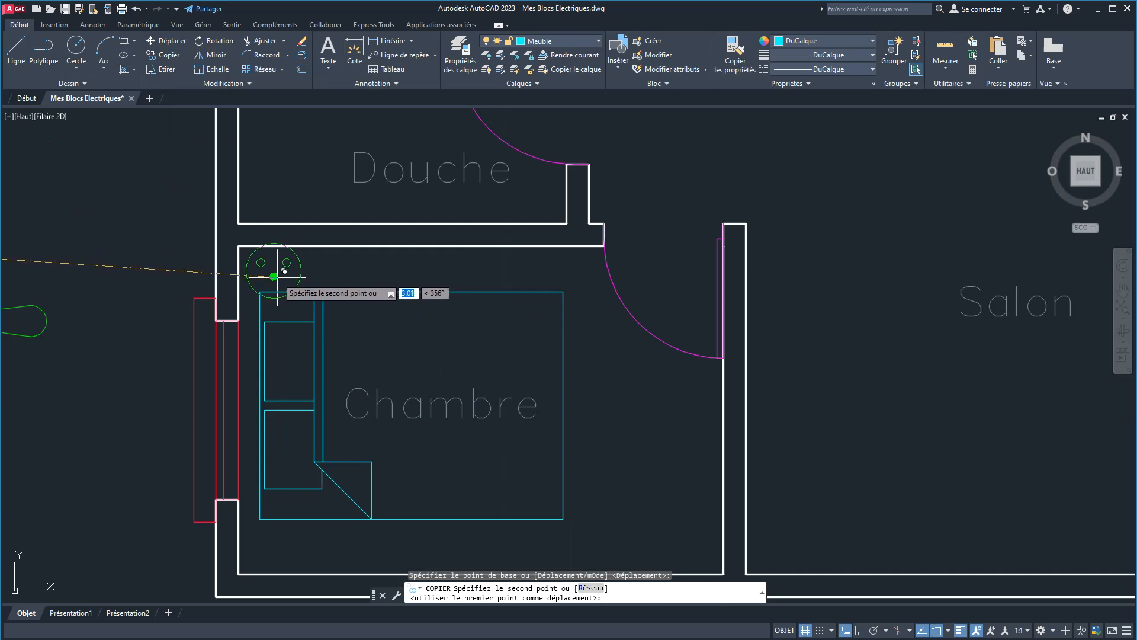
click(274, 277)
right_click(343, 264)
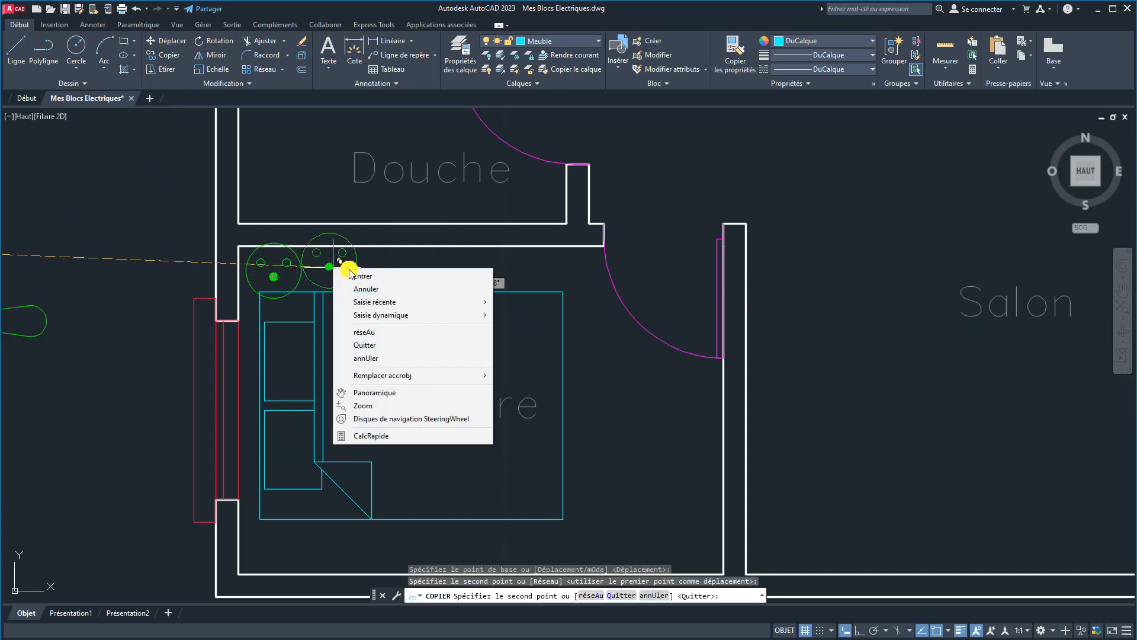
click(354, 272)
Scale the copied round symbol in the Chambre by a factor of 0.5.
click(302, 273)
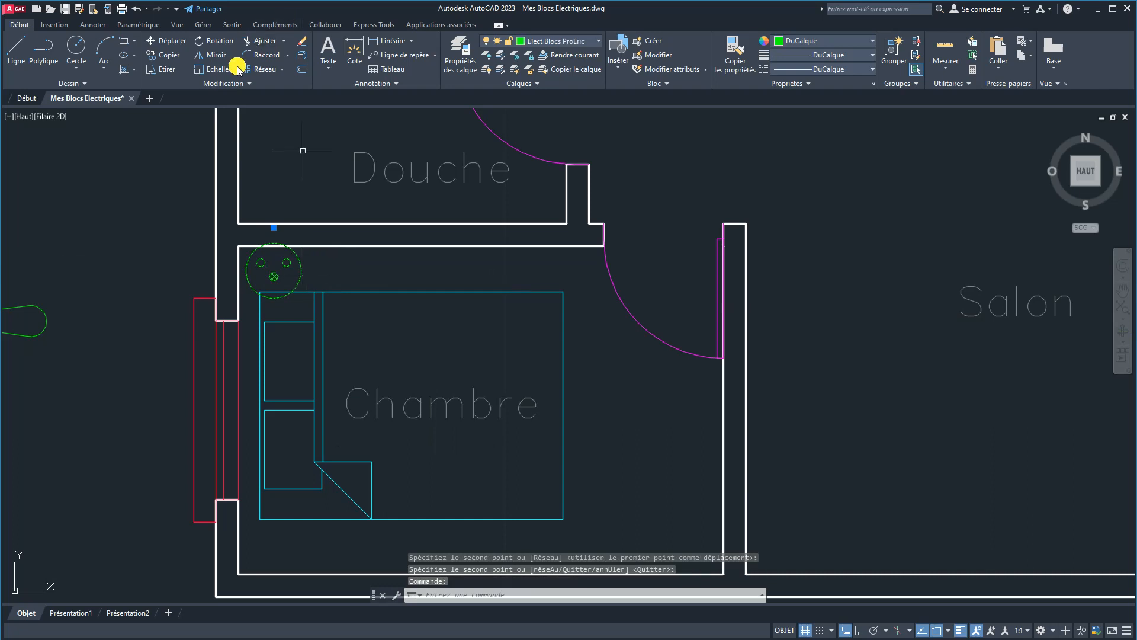
click(207, 69)
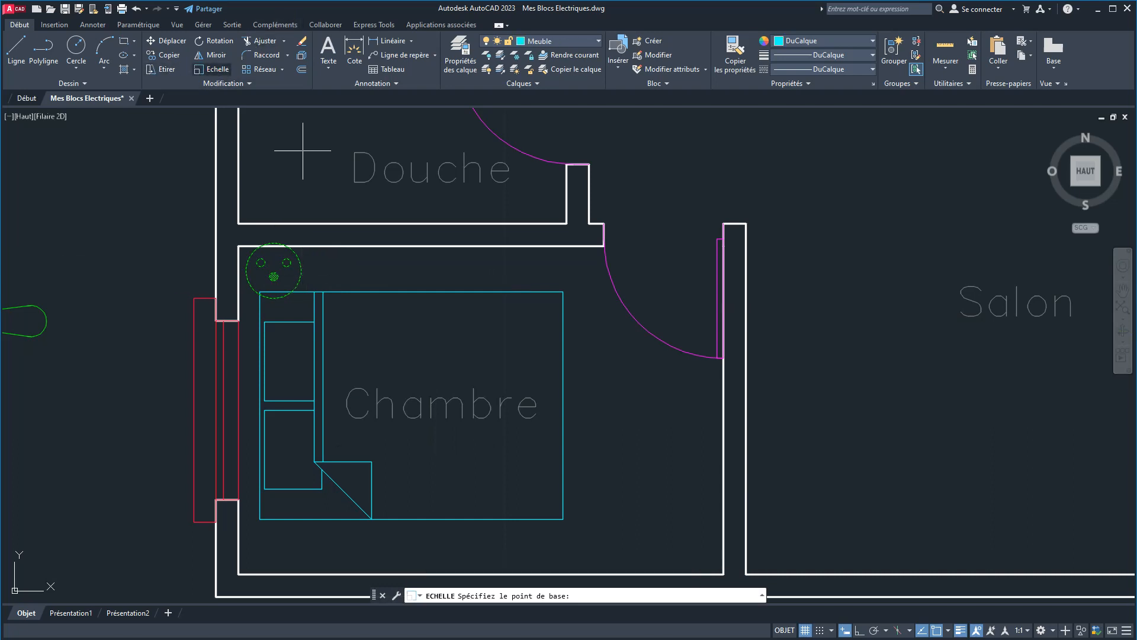
click(322, 273)
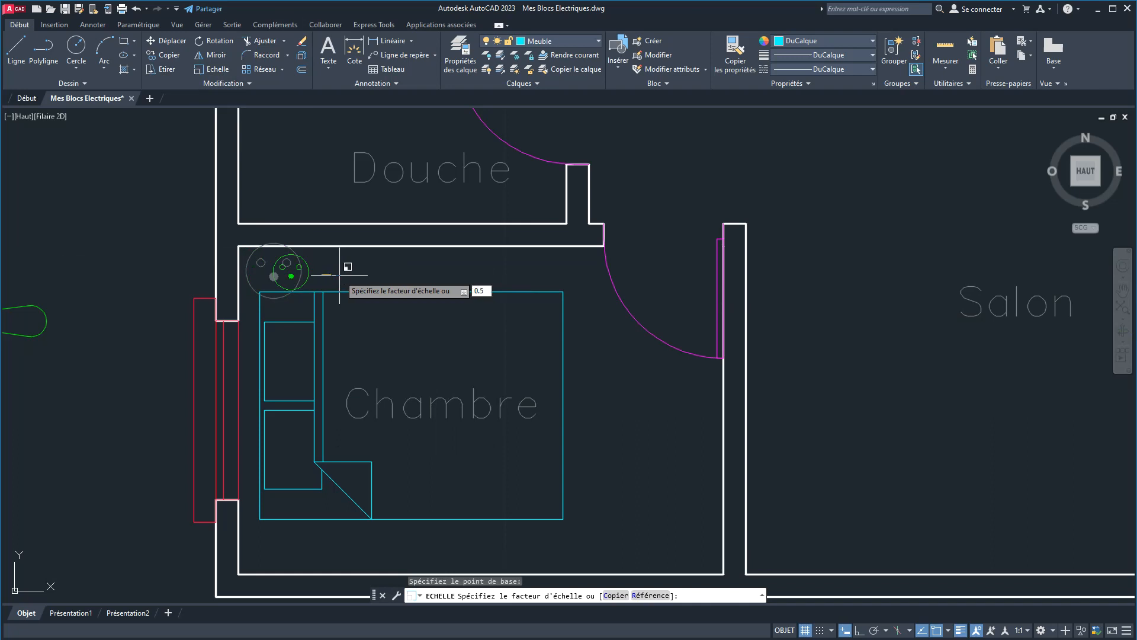
key(Return)
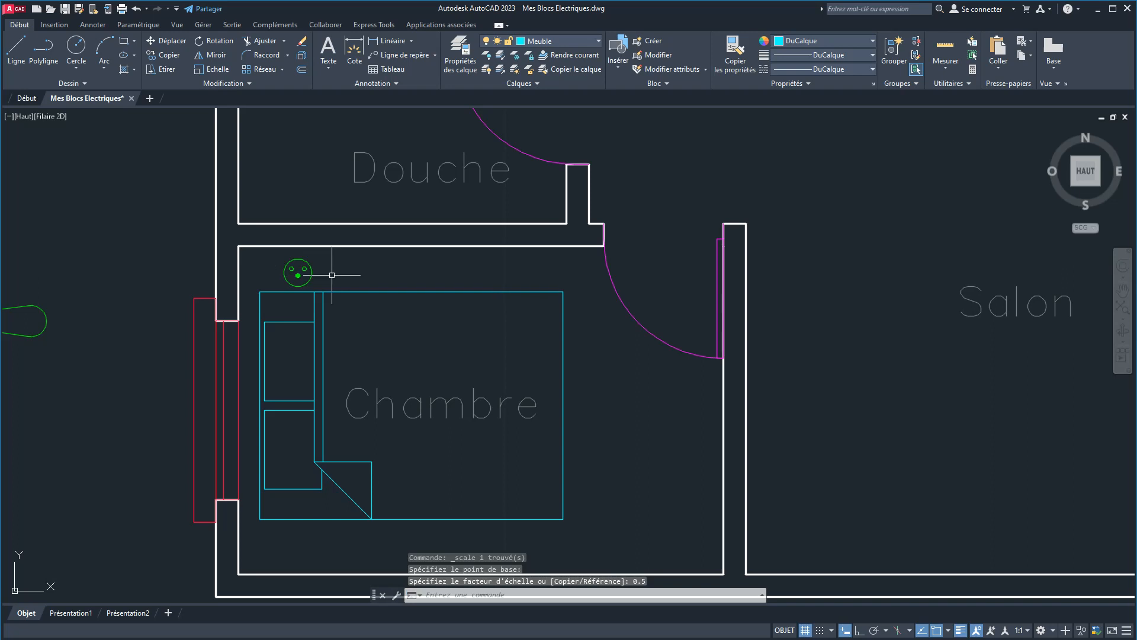
Move the reduced symbol into the Chambre corner formed by the window wall and the Douche wall.
click(299, 267)
click(168, 40)
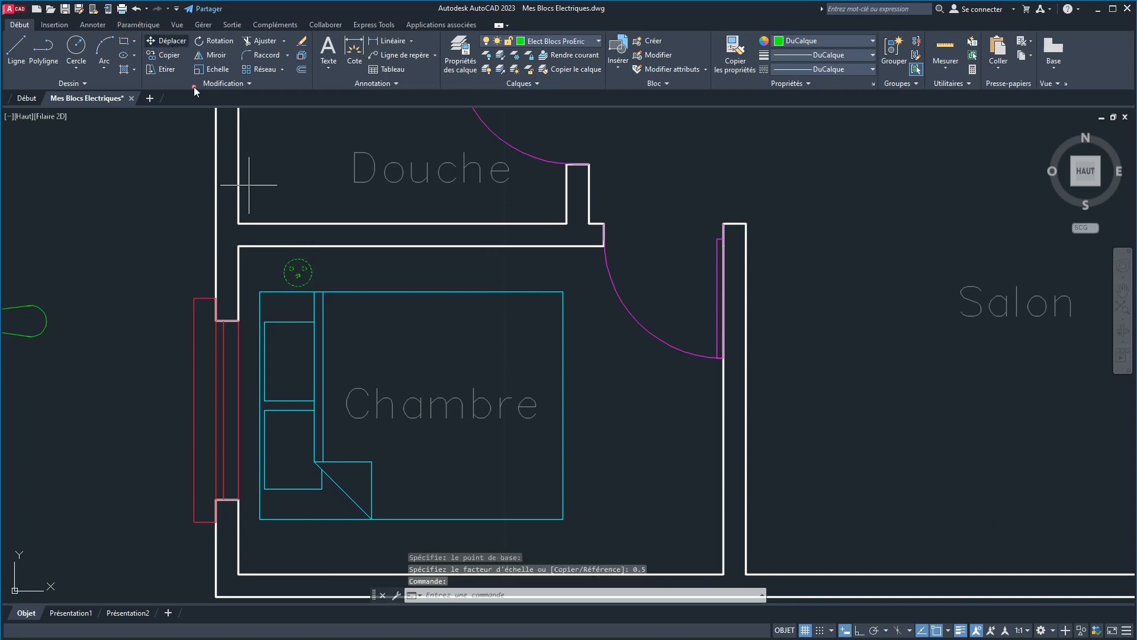
click(297, 274)
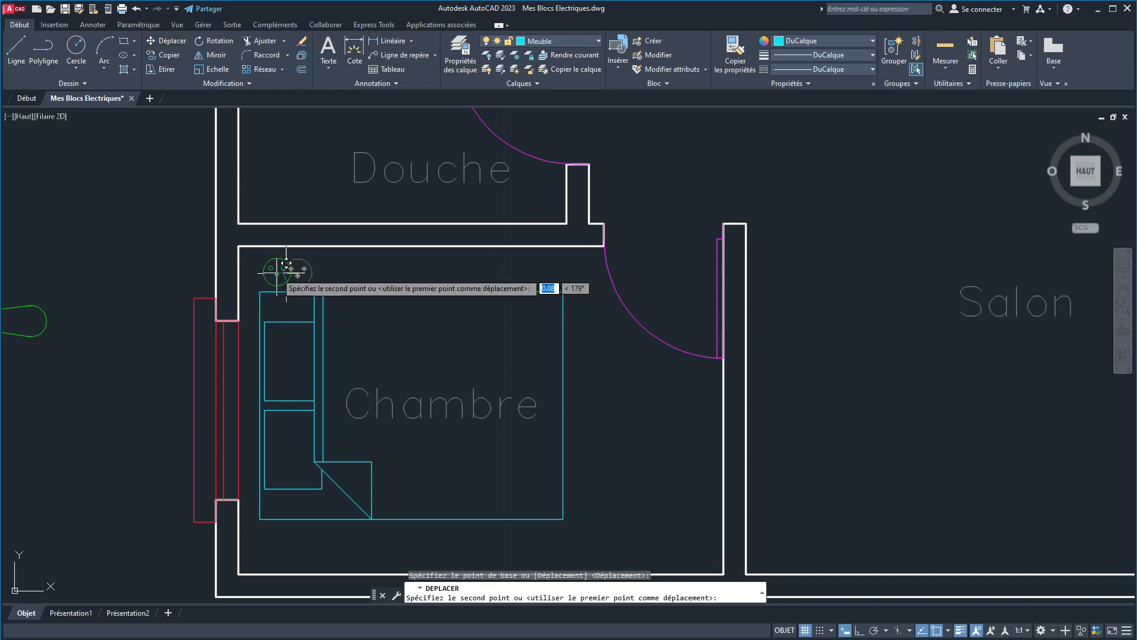
click(258, 272)
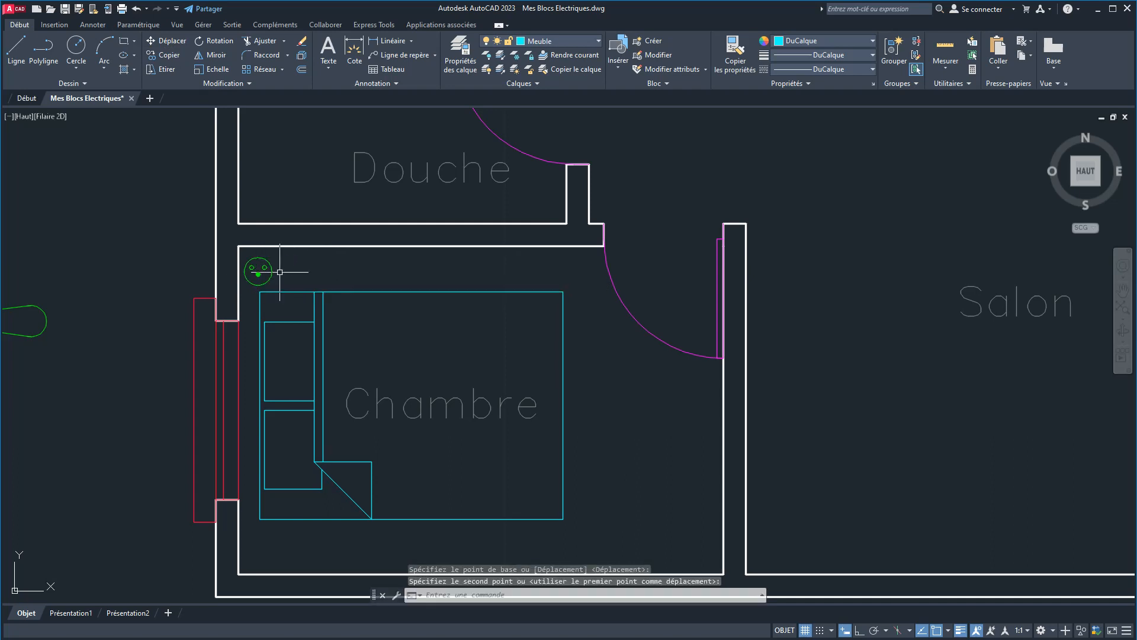
Copy the reduced symbol to the Chambre's lower window-wall corner and to the Salon partition wall below the door swing.
click(279, 272)
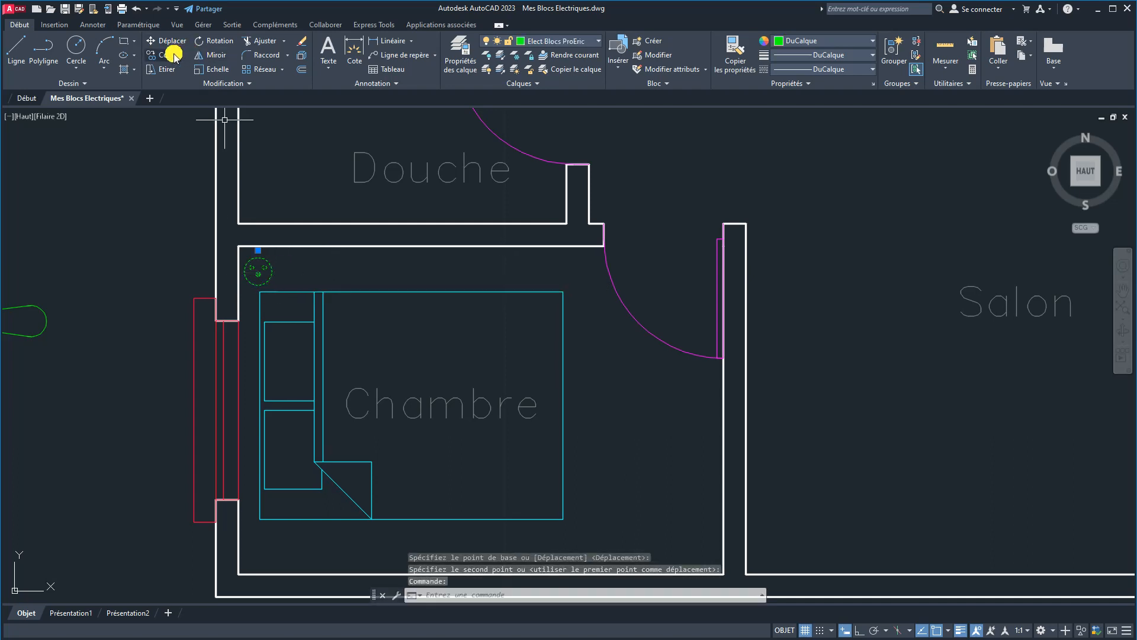
click(170, 55)
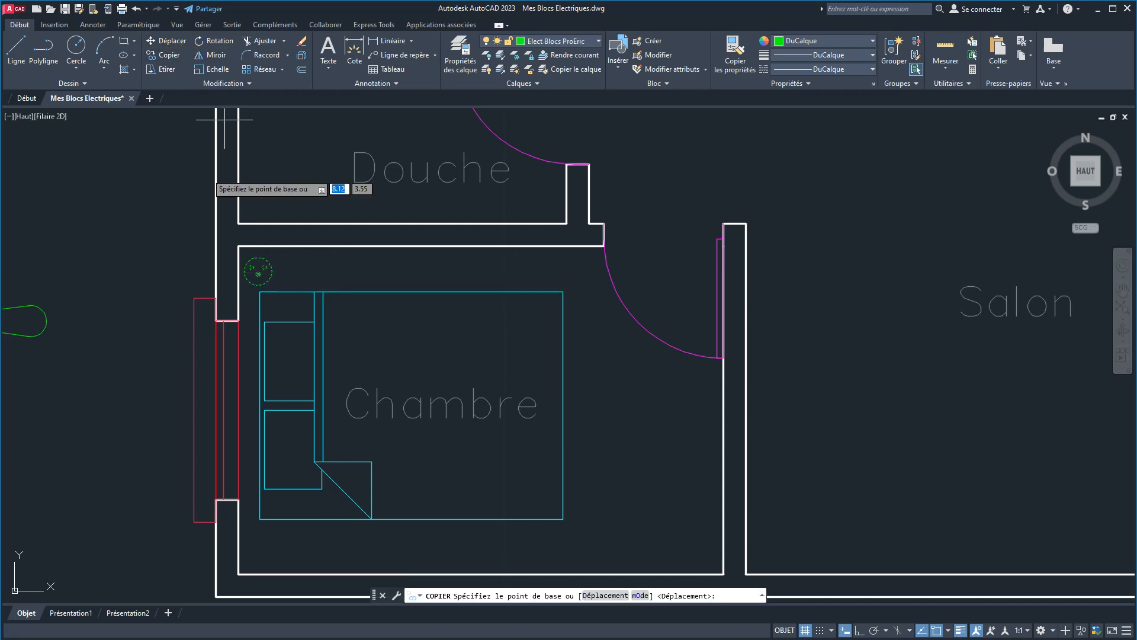
click(258, 272)
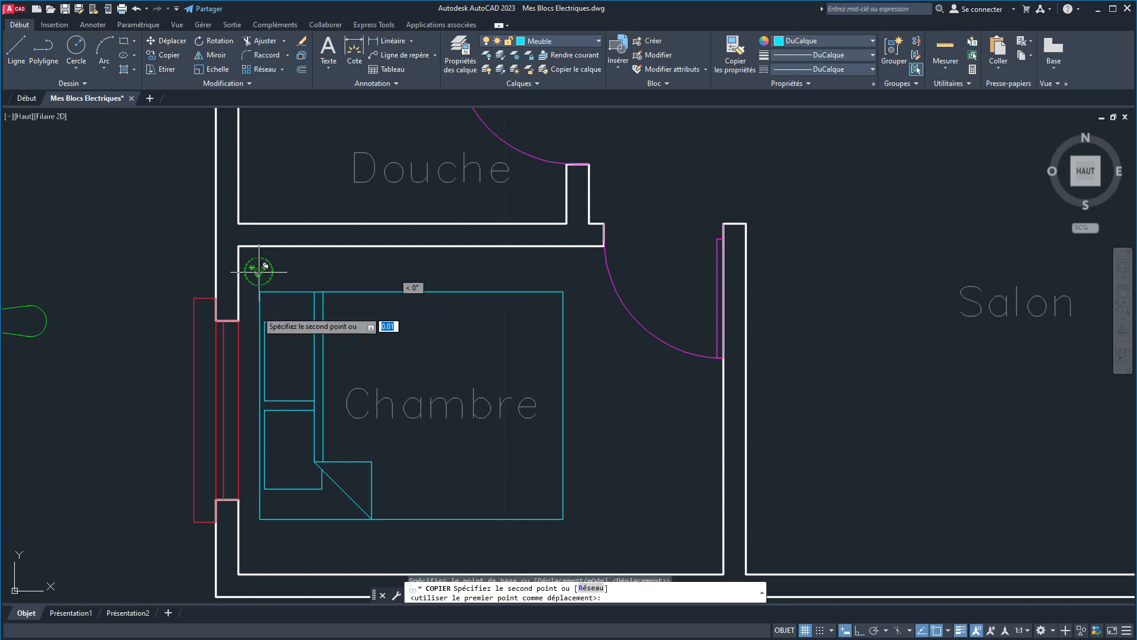
click(255, 538)
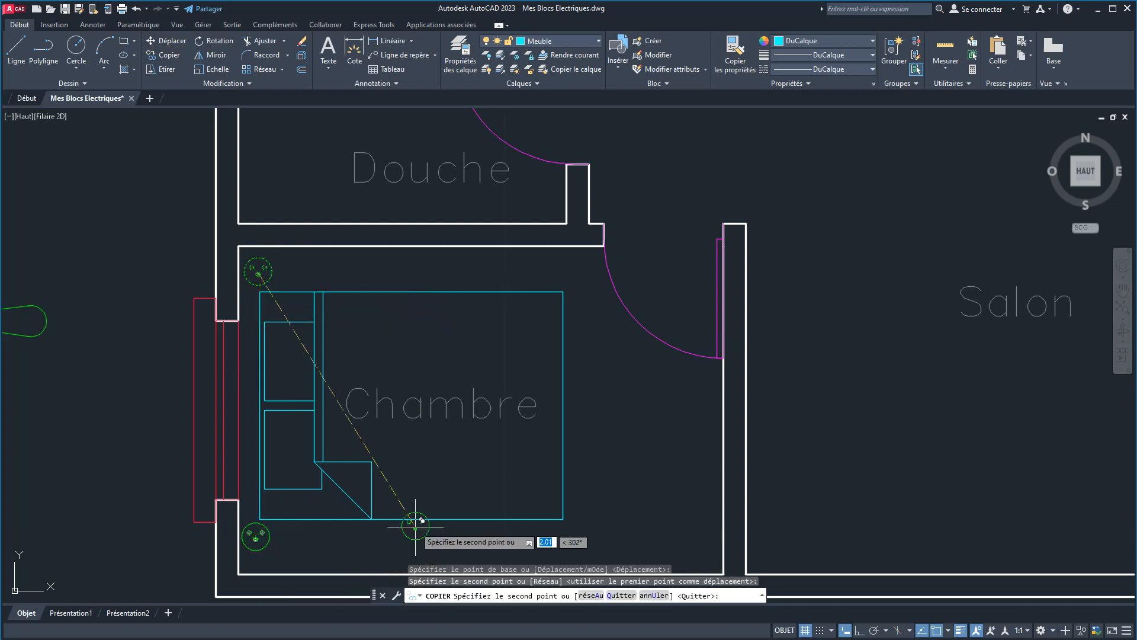
click(706, 418)
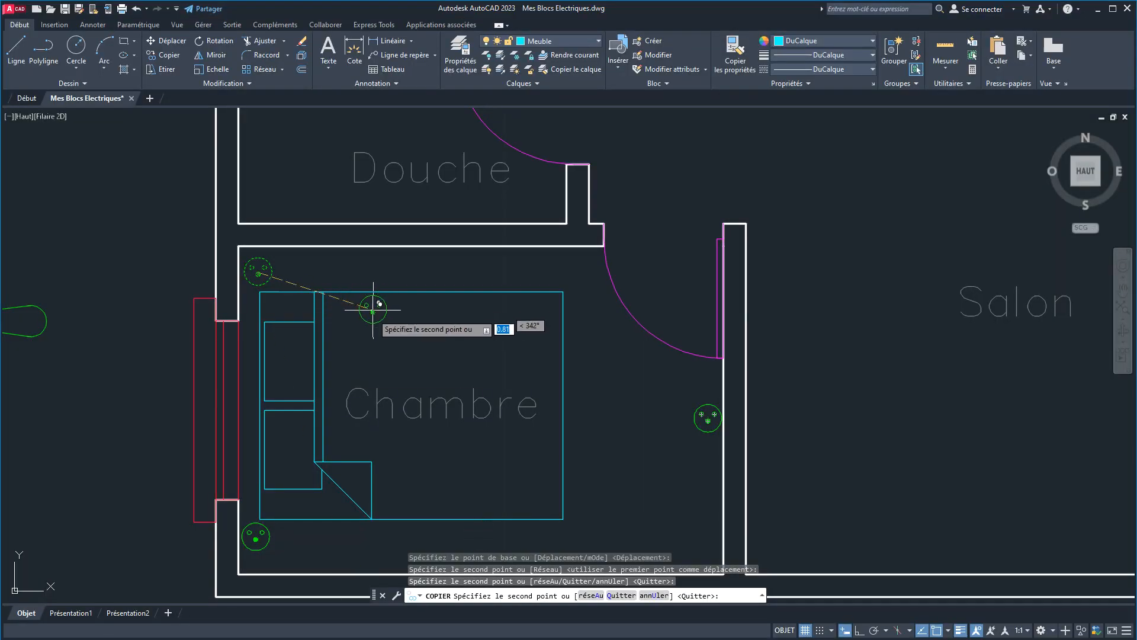
Add a second symbol copy beside the one in the upper window-wall corner and another below the one on the Salon partition.
middle_drag(365, 334, 386, 246)
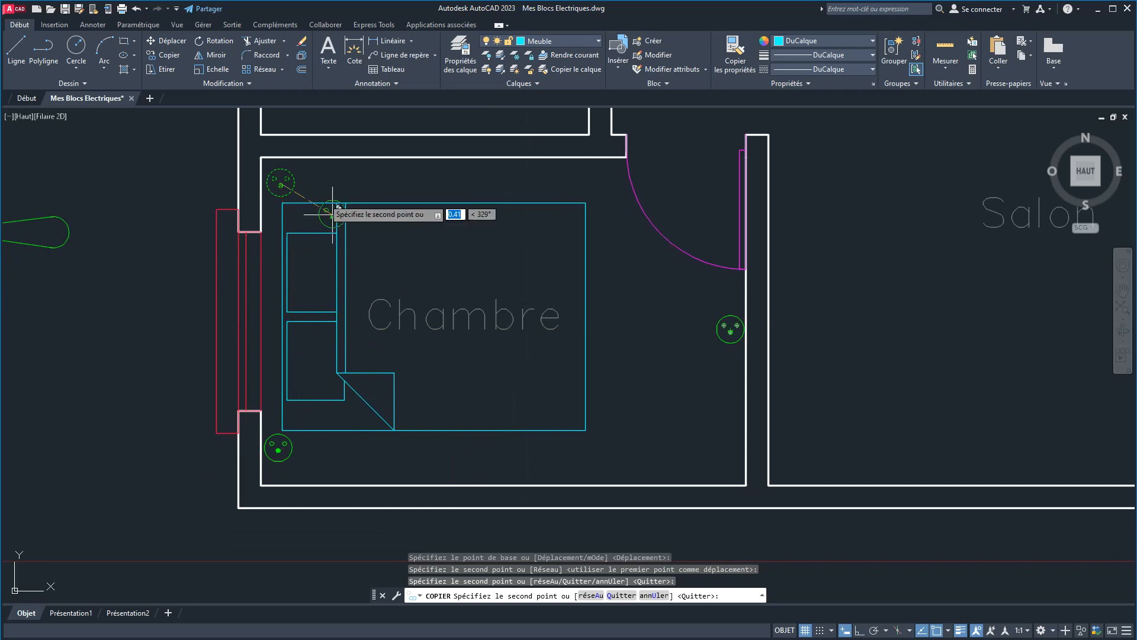
click(312, 183)
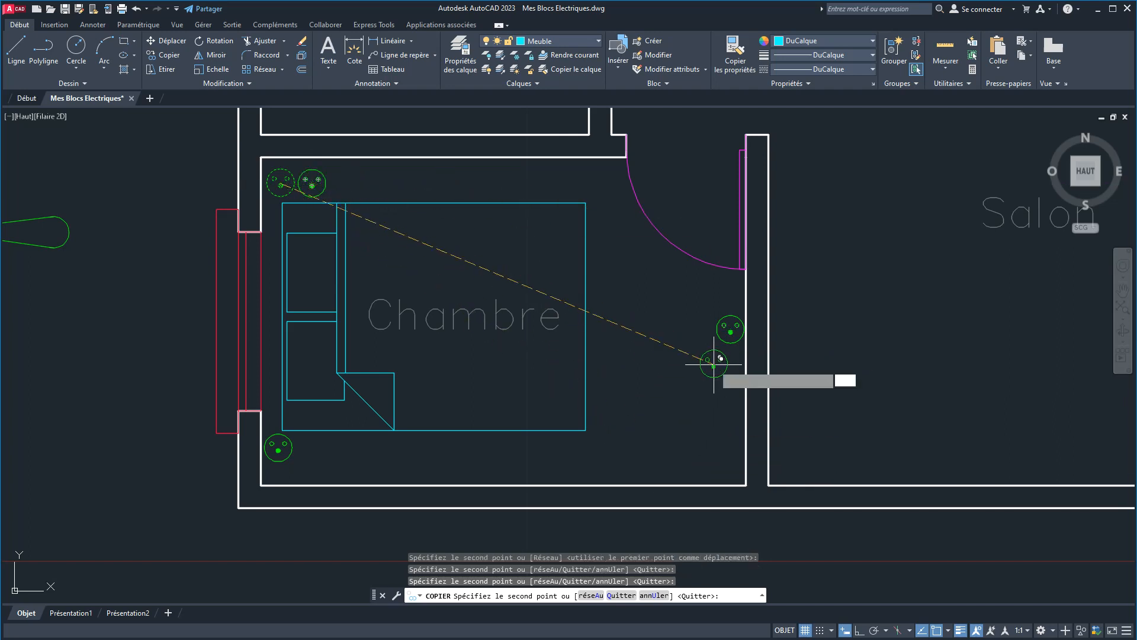
middle_drag(714, 364, 602, 400)
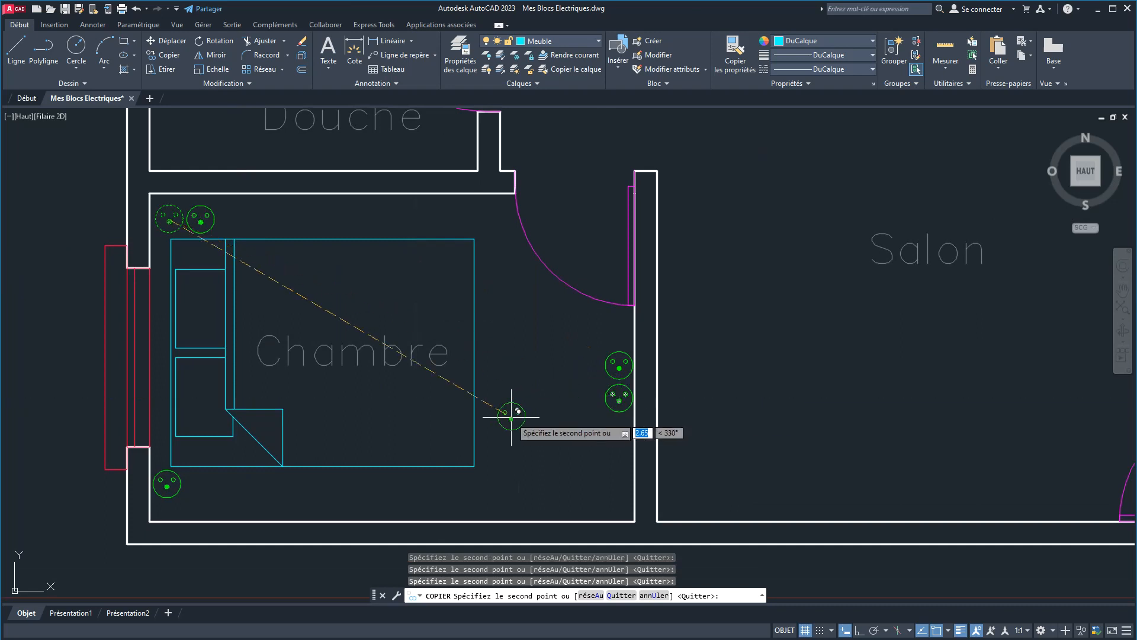
right_click(539, 398)
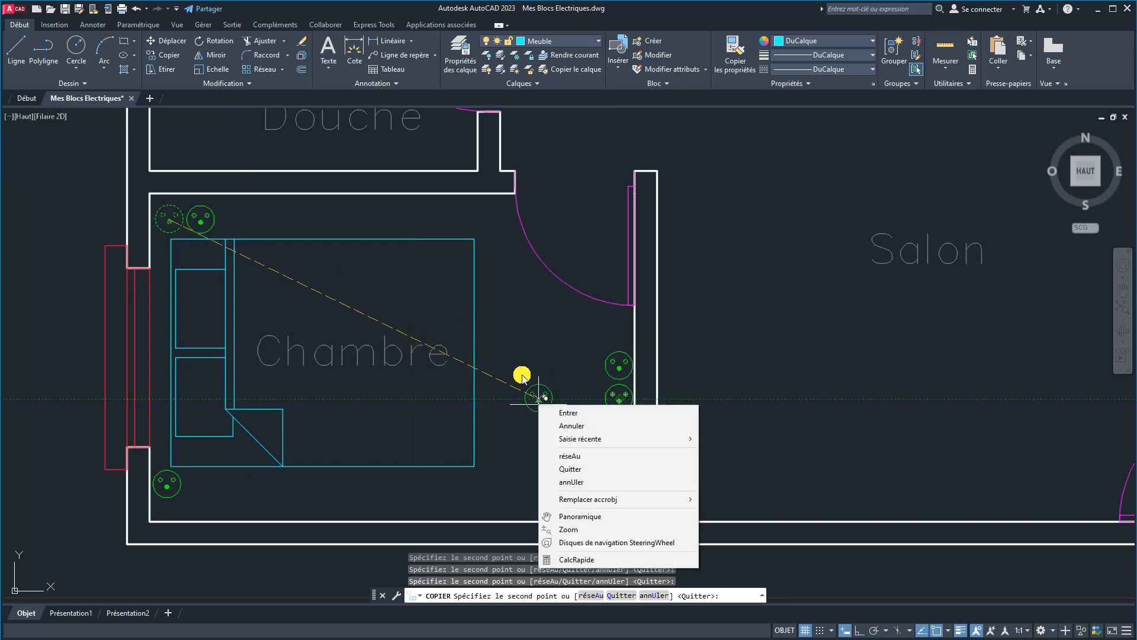
click(563, 413)
Nudge the round symbol in the Chambre's lower window-wall corner slightly down, away from the bed.
scroll(515, 376, down, 3)
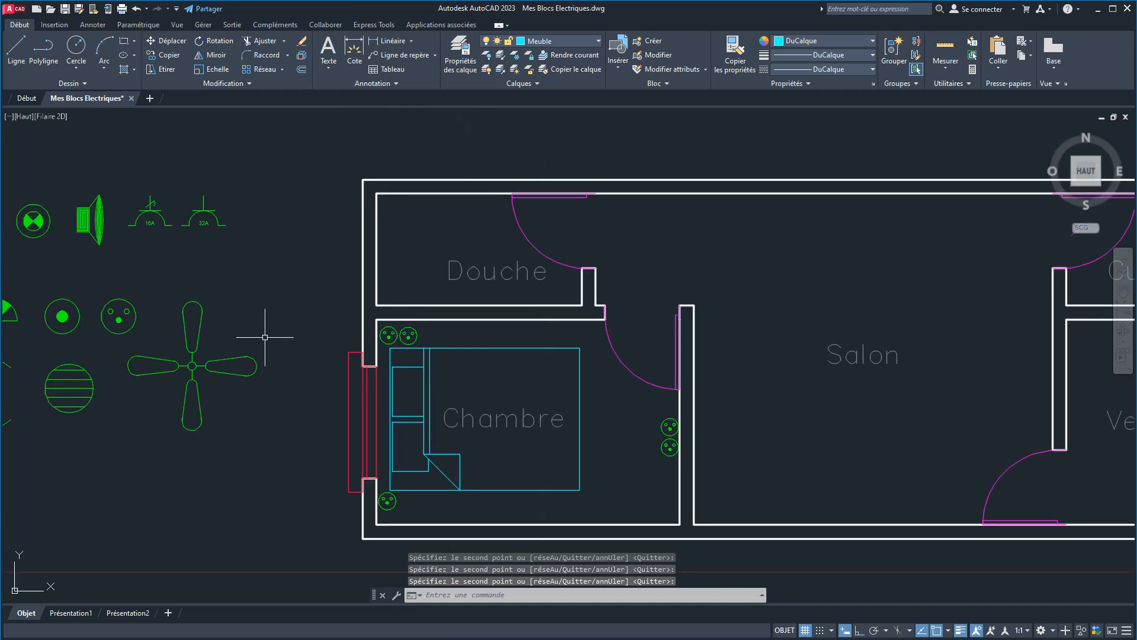
click(389, 507)
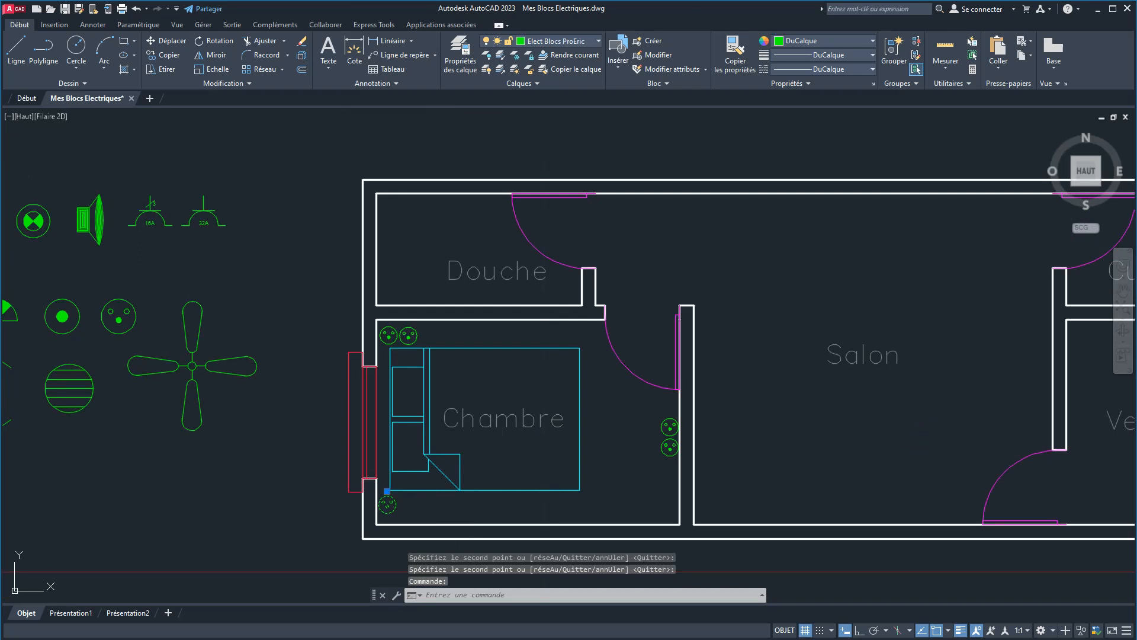
key(Escape)
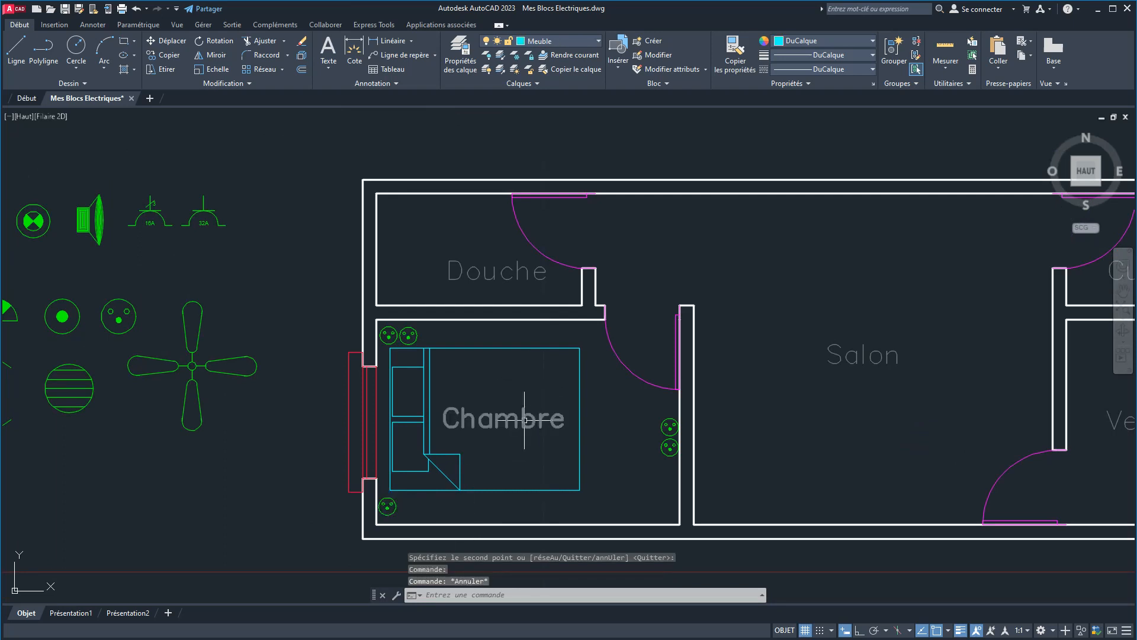
Examine the visibility states offered by the 16A socket block in the symbol library.
scroll(521, 414, down, 2)
scroll(515, 408, up, 2)
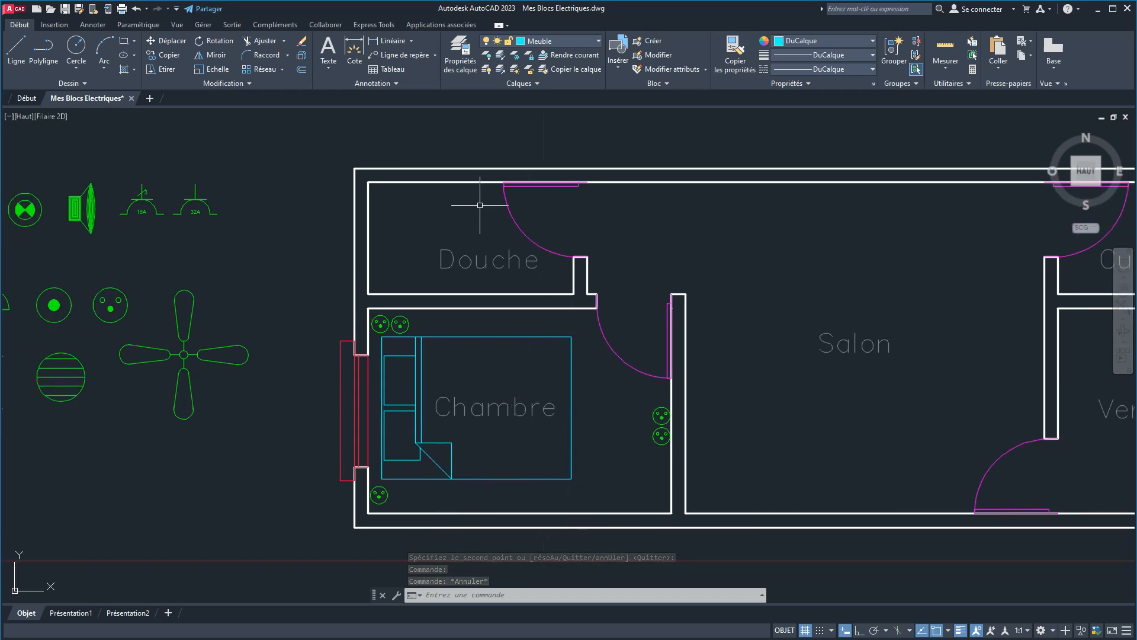
middle_drag(527, 287, 740, 283)
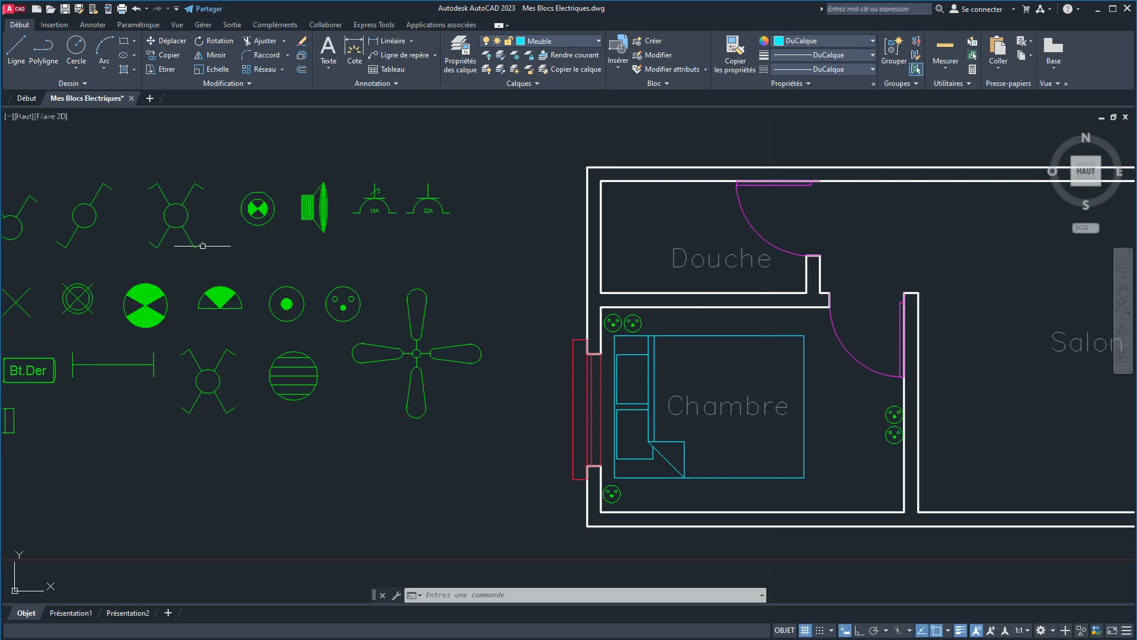
click(269, 219)
click(269, 221)
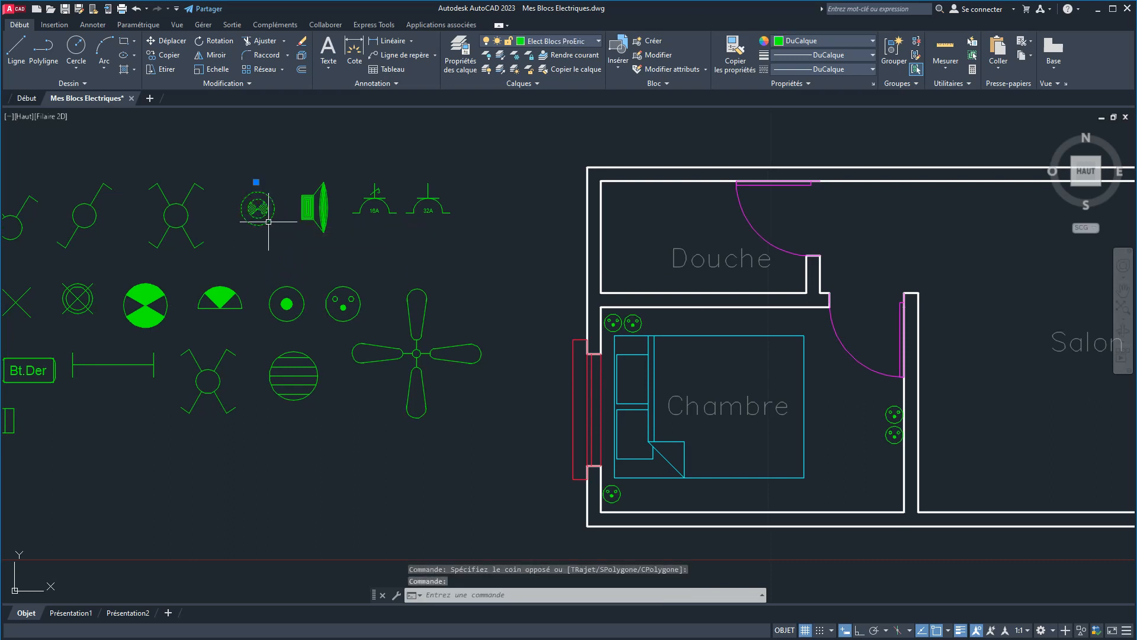
mouse_move(333, 230)
middle_down()
mouse_move(439, 224)
mouse_move(290, 294)
middle_up()
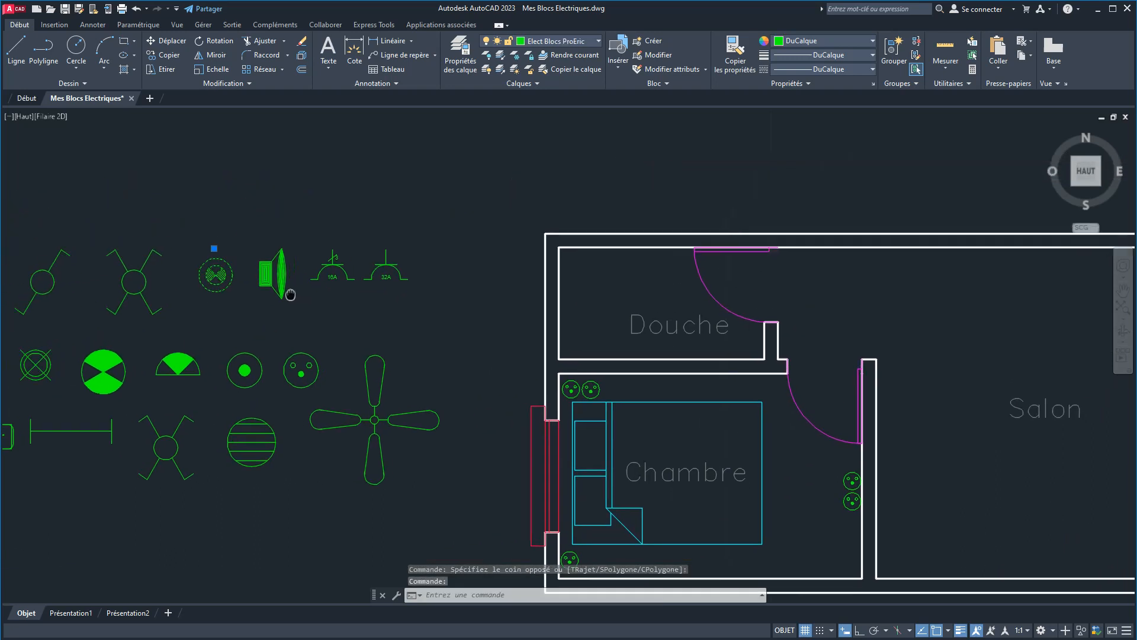
click(336, 266)
click(355, 250)
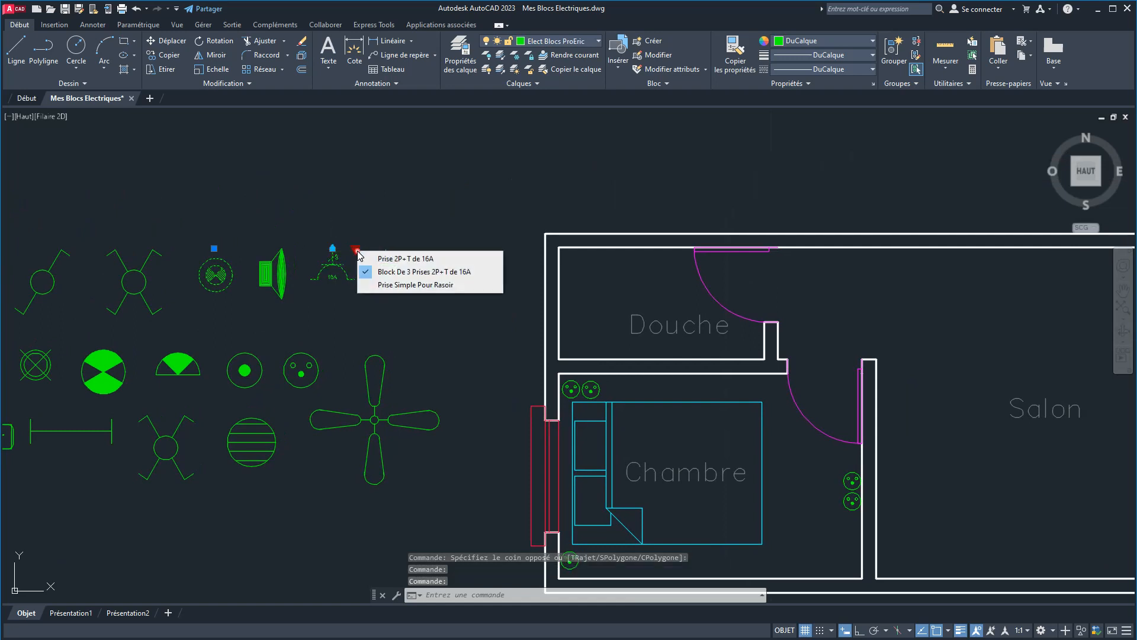
click(411, 284)
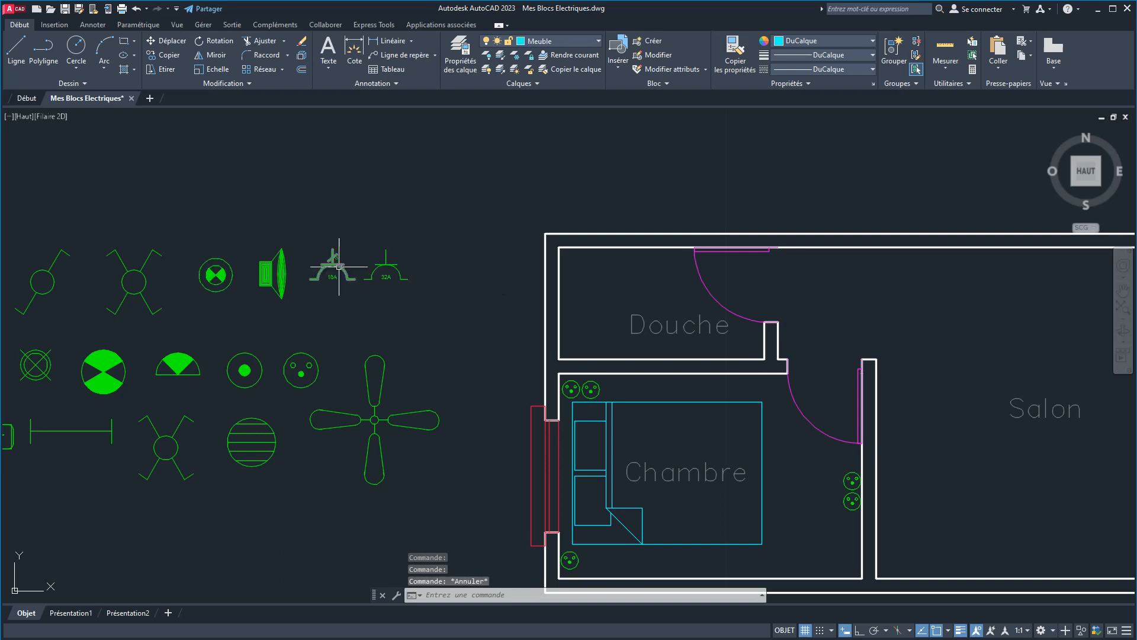
key(Escape)
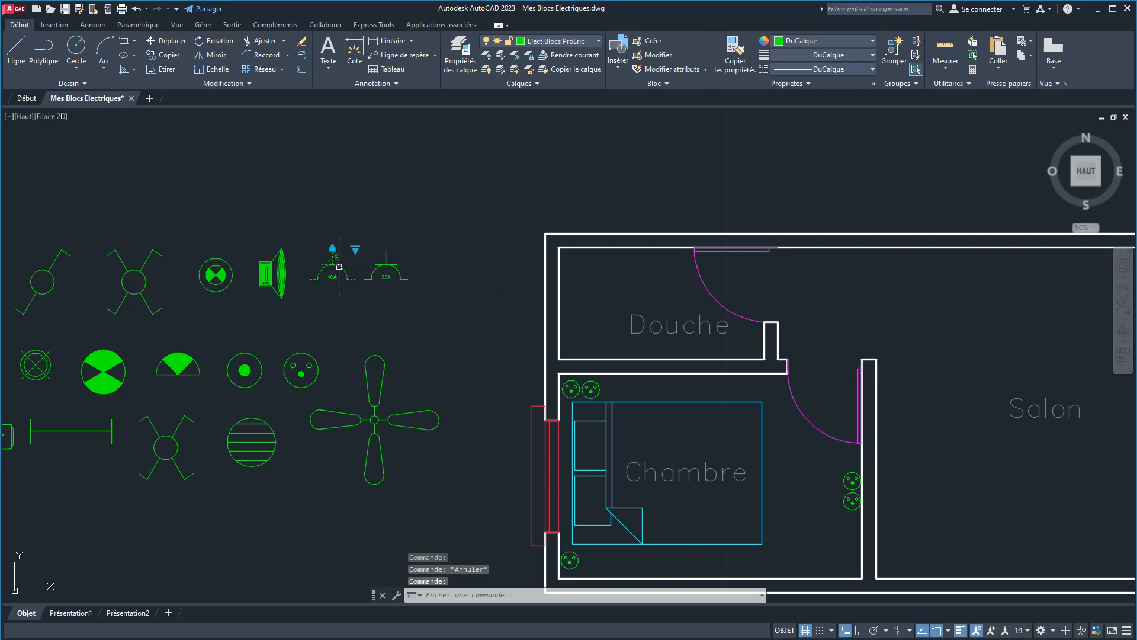
Copy the 16A socket block from the symbol library into the Douche, just above its lower wall near the short partition.
click(158, 54)
click(333, 260)
key(Return)
click(339, 279)
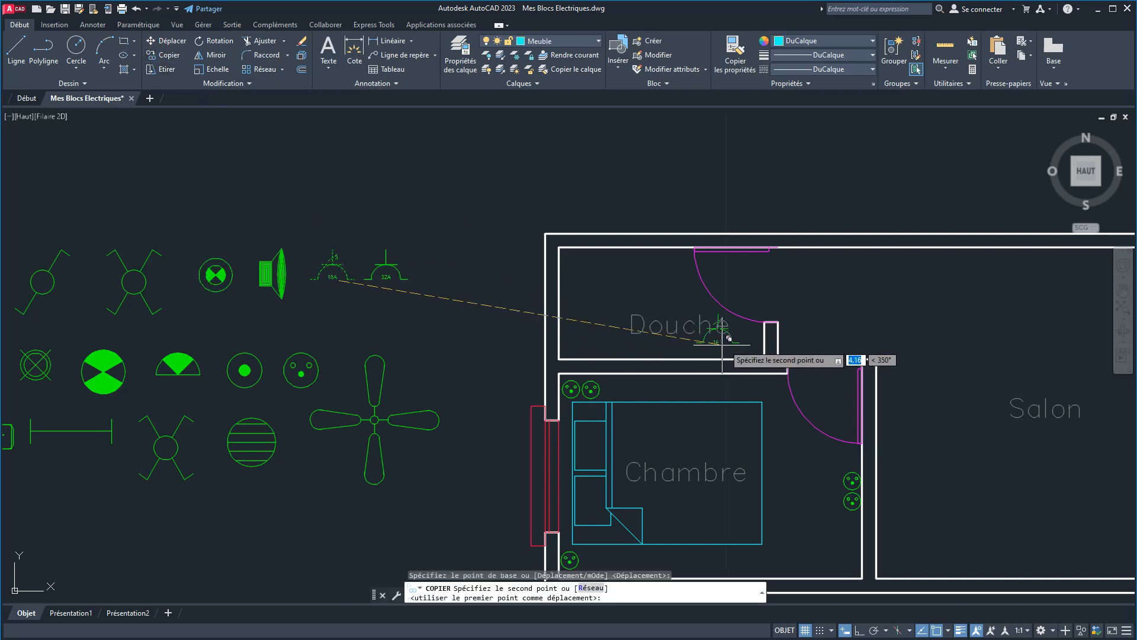
middle_drag(715, 348, 337, 323)
scroll(379, 340, up, 5)
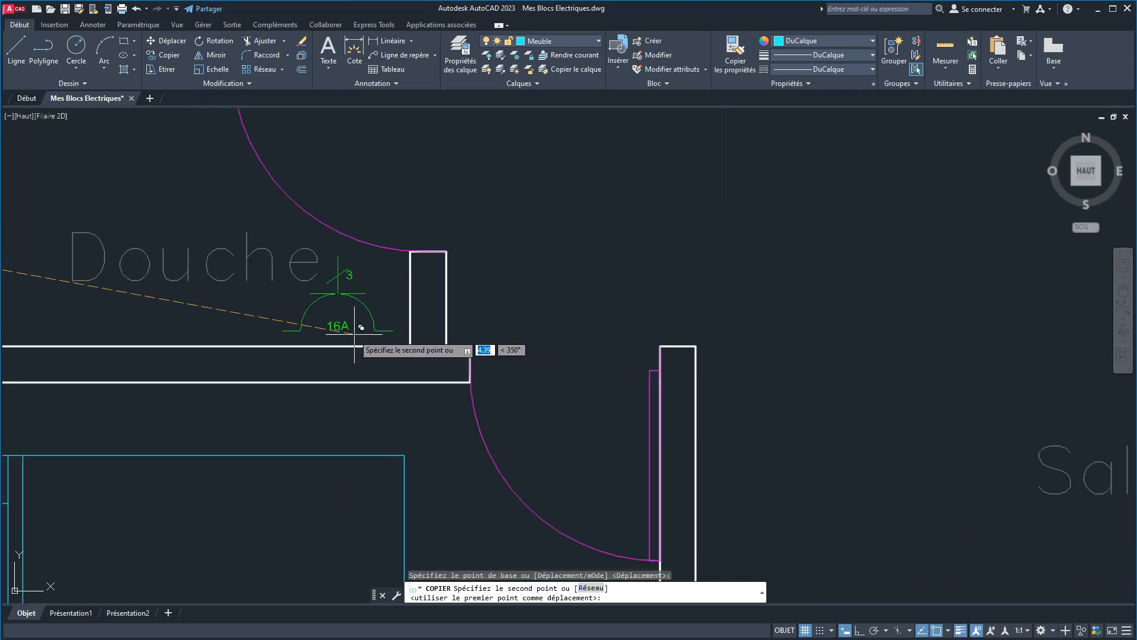
click(357, 325)
right_click(369, 307)
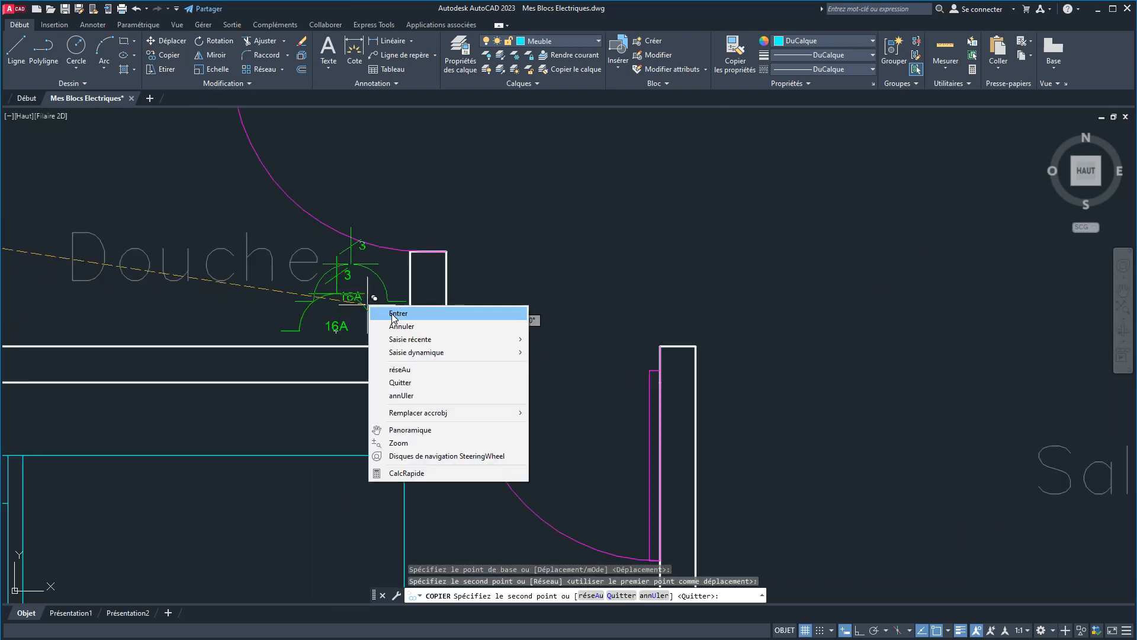
click(392, 313)
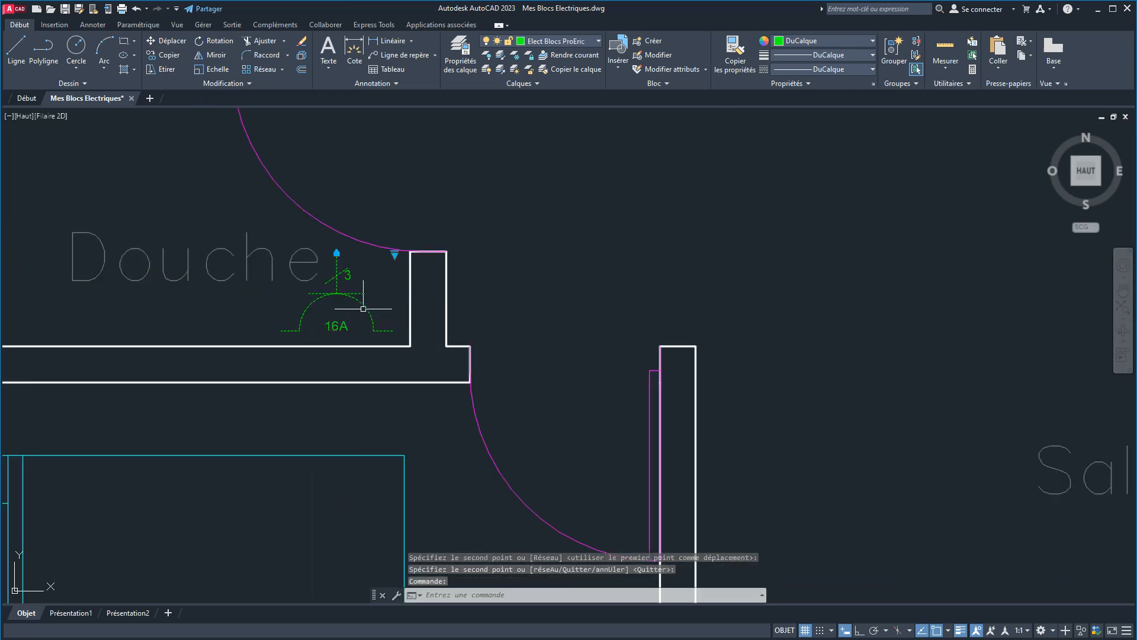
Align the copied 16A socket block onto the Douche's lower wall and switch its visibility state to Prise Simple Pour Rasoir.
scroll(337, 253, up, 2)
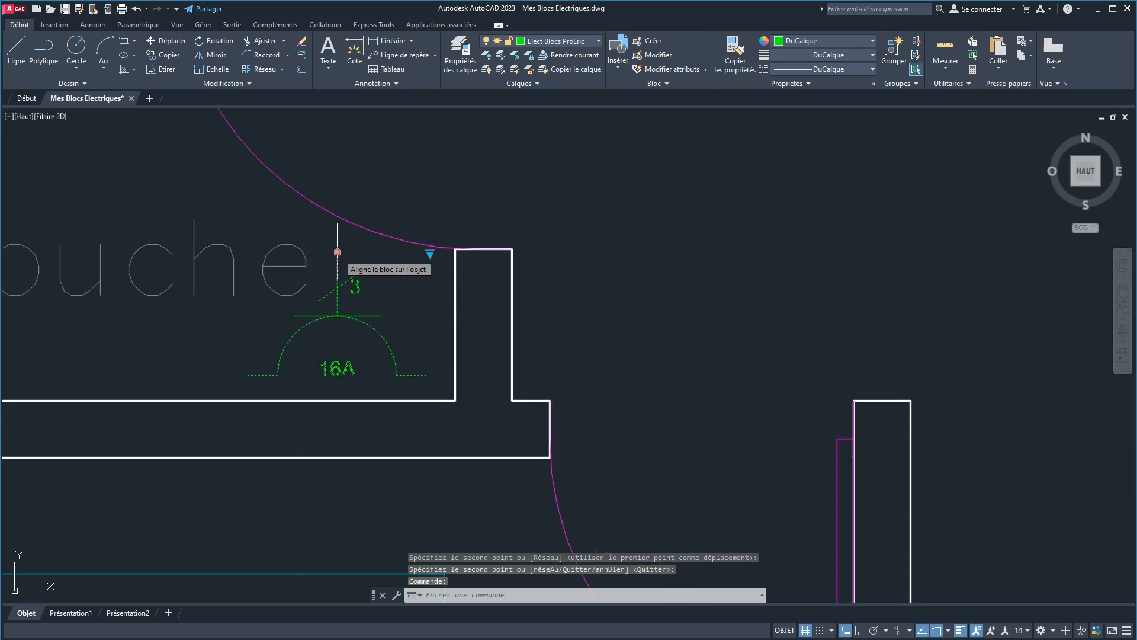
click(337, 252)
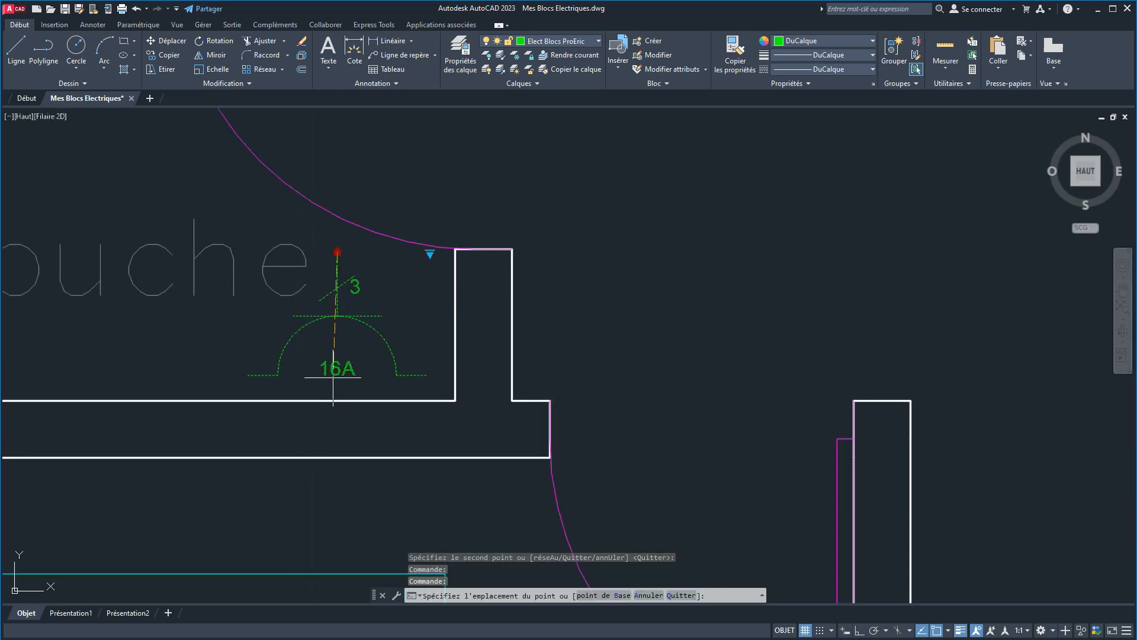
click(337, 401)
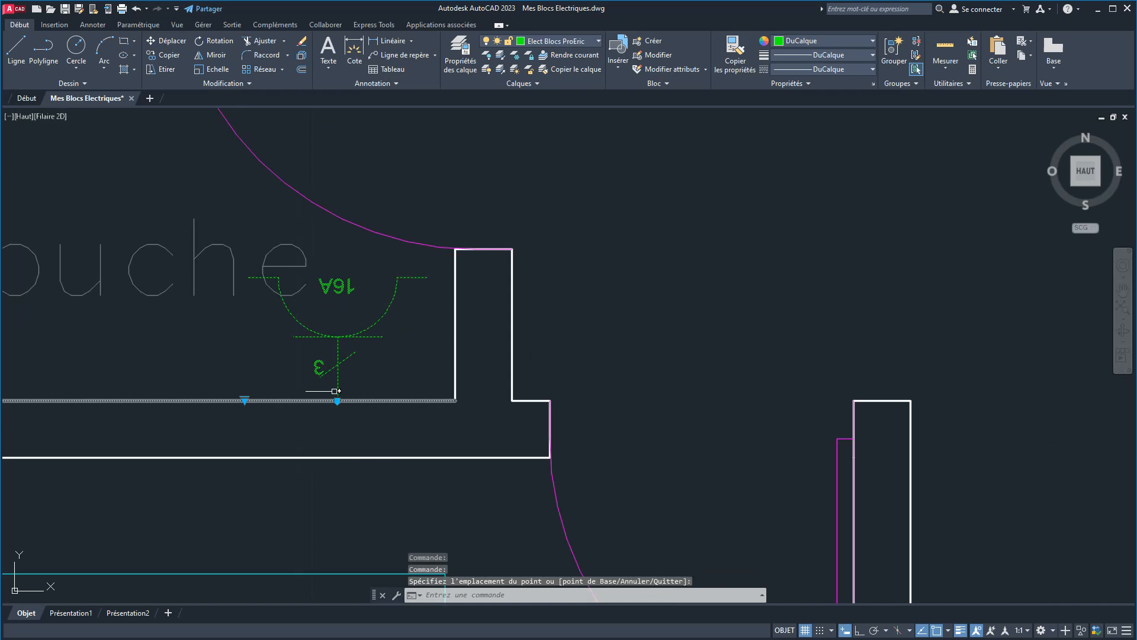
click(244, 400)
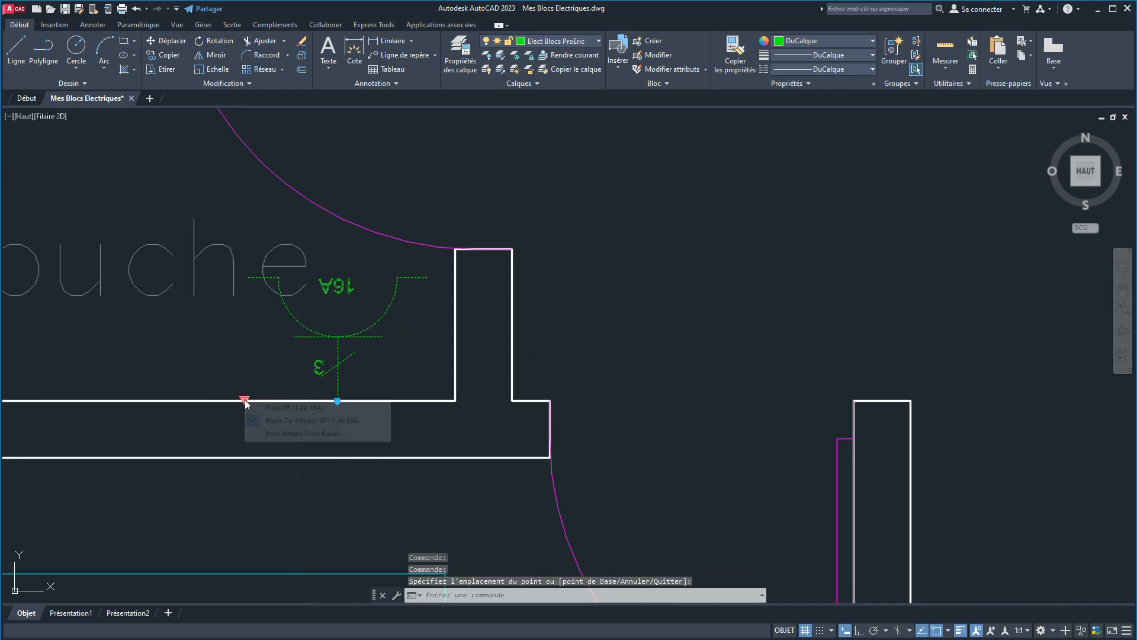
click(282, 433)
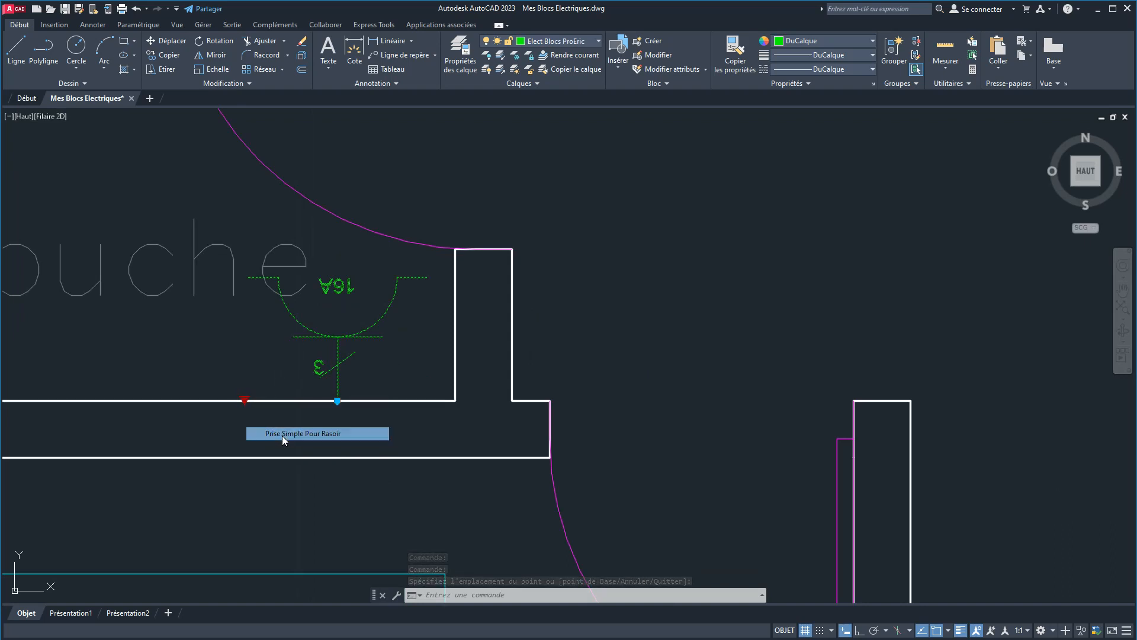
Shift the razor socket along the Douche's lower wall, farther from the short partition beside the door.
click(337, 401)
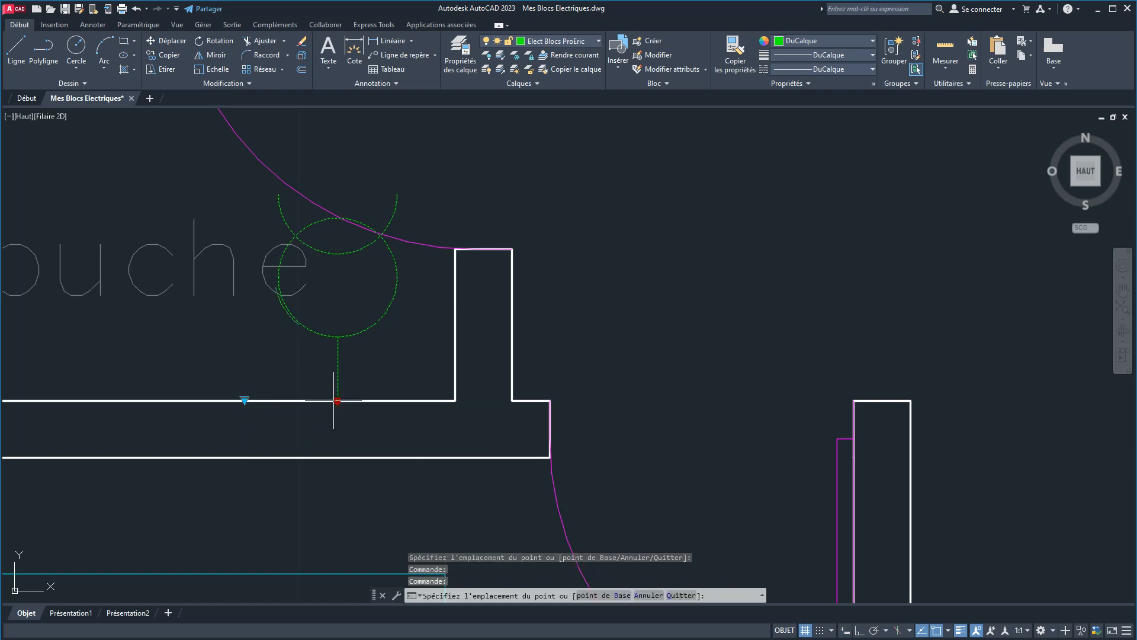
click(253, 401)
scroll(253, 400, down, 5)
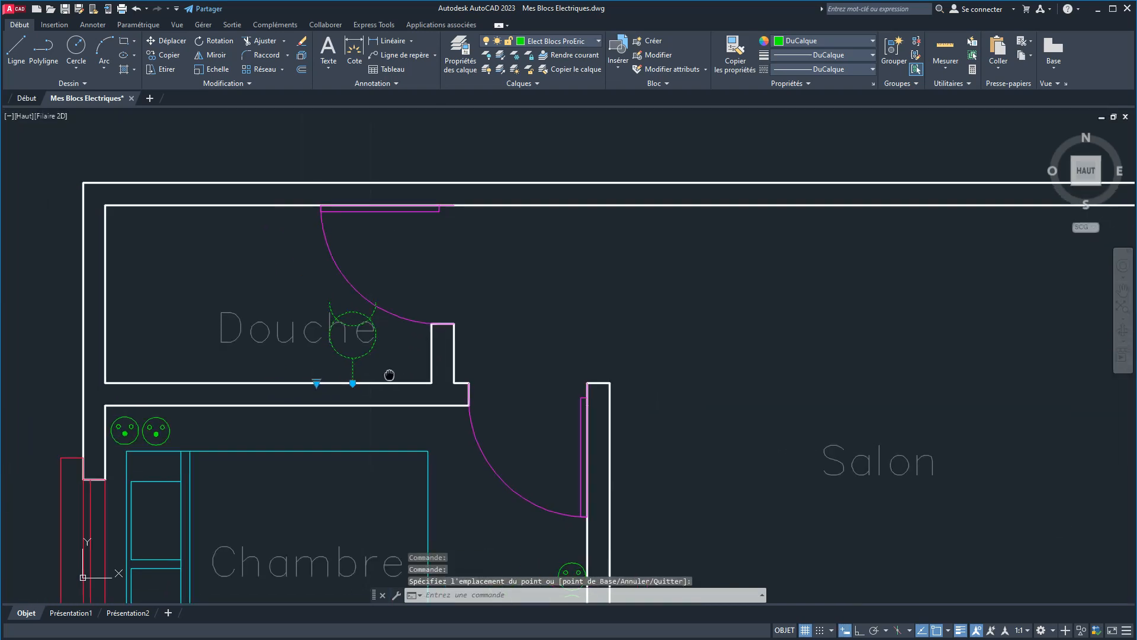
Move the Douche room label up and to the left, clear of the razor socket symbol.
click(286, 334)
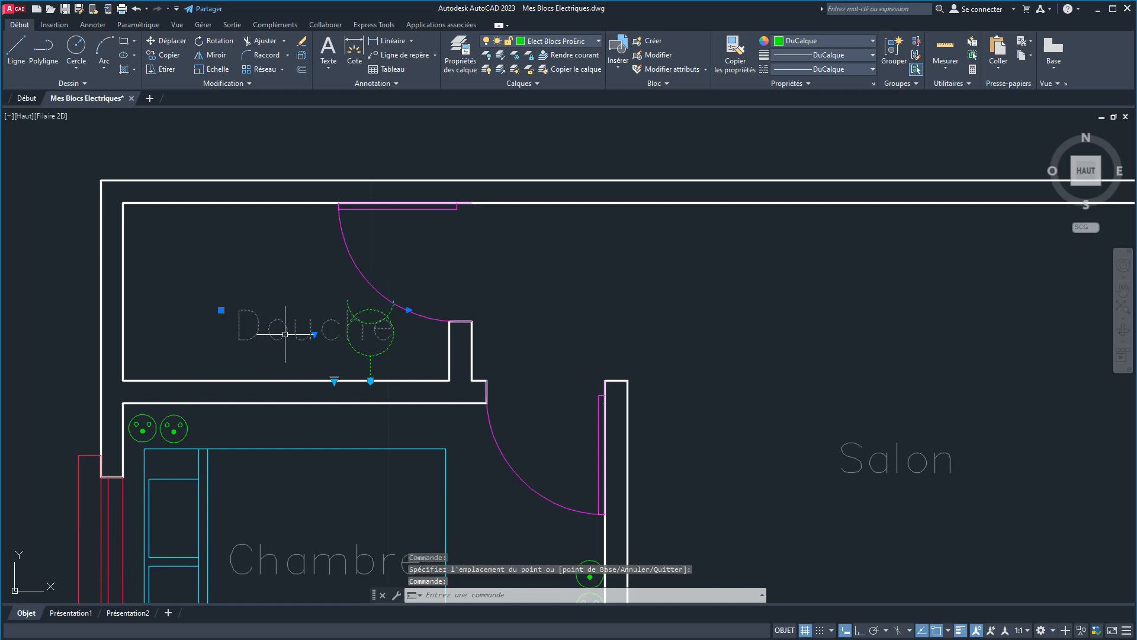
click(221, 310)
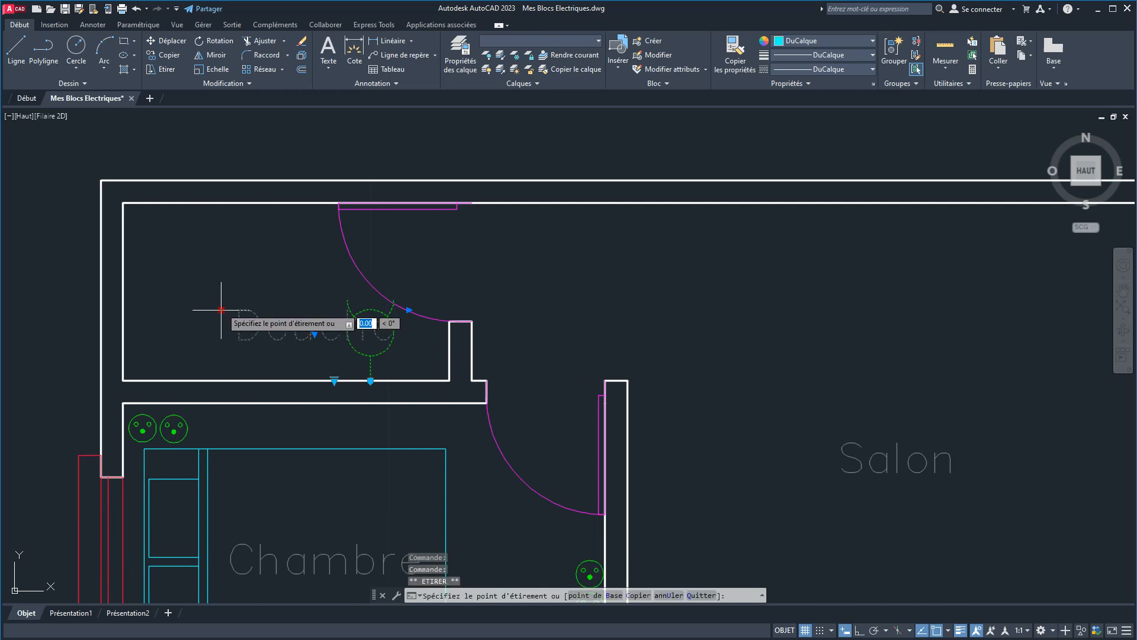
click(182, 264)
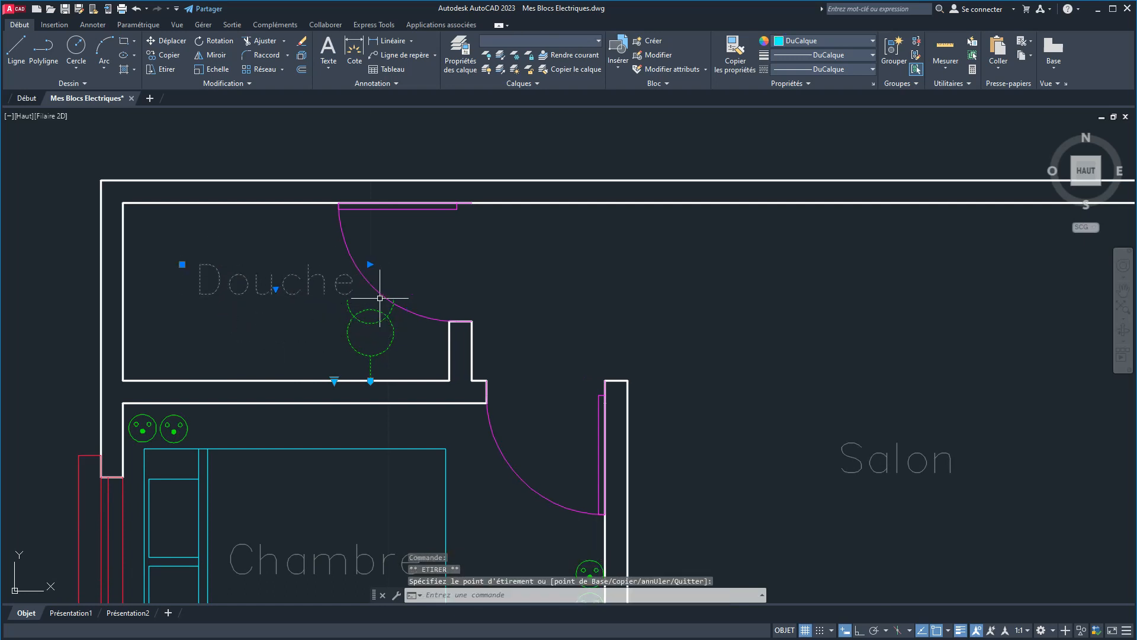
key(Escape)
scroll(382, 302, down, 2)
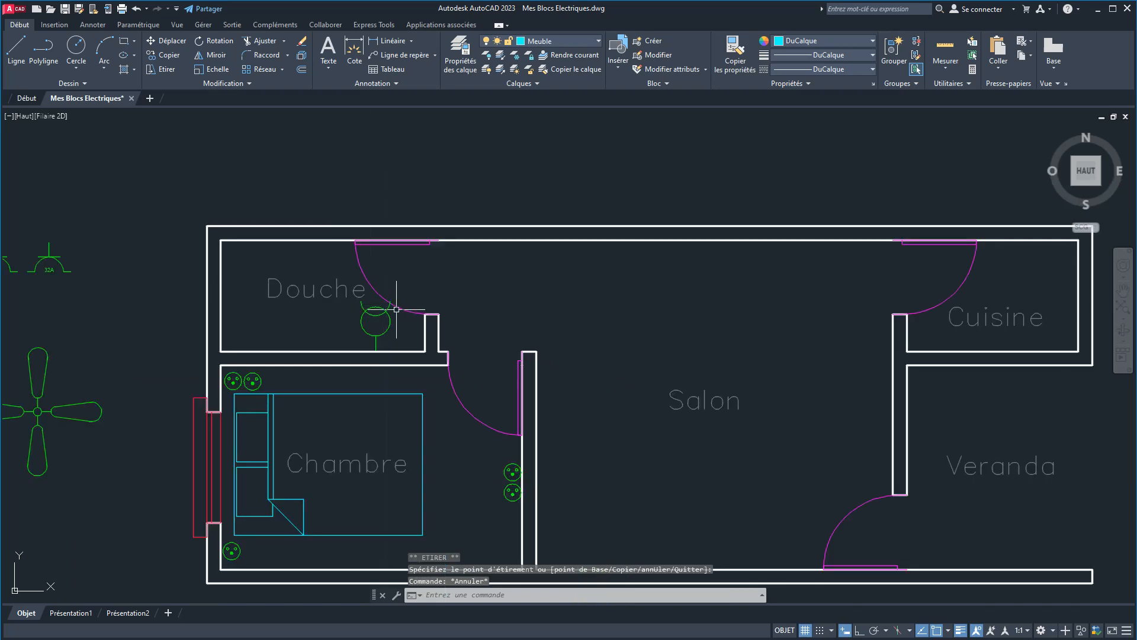
scroll(396, 309, down, 2)
mouse_move(394, 308)
middle_down()
mouse_move(381, 250)
mouse_move(431, 248)
middle_up()
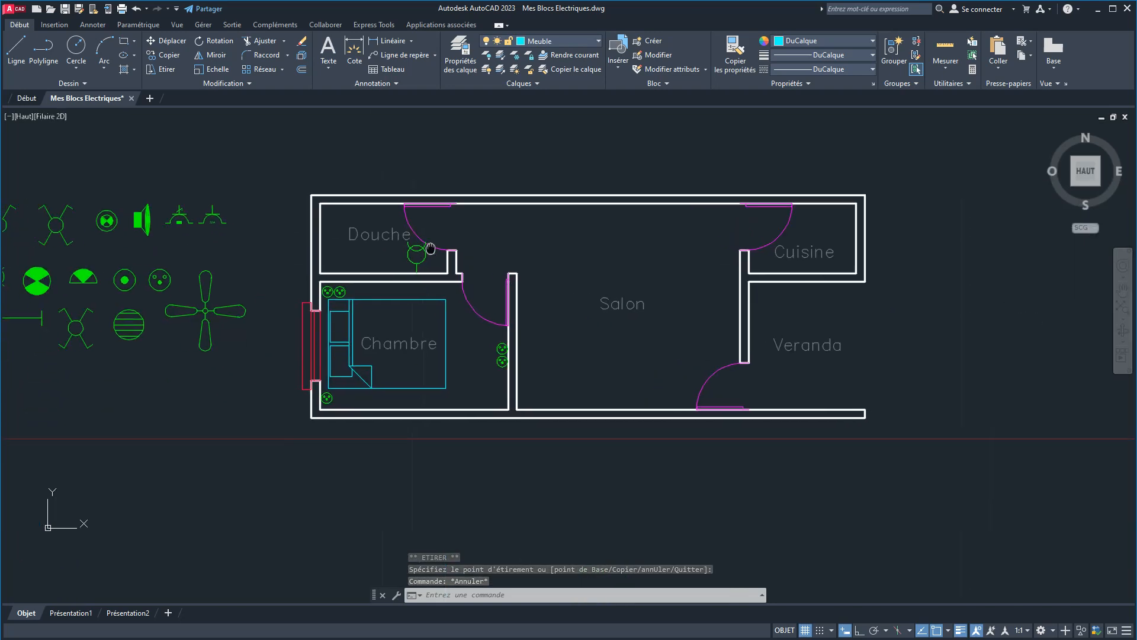
Switch to the Legrand NF C 15-100 PDF guide, check the minimum socket quantities for a séjour, and return to the AutoCAD drawing.
click(439, 638)
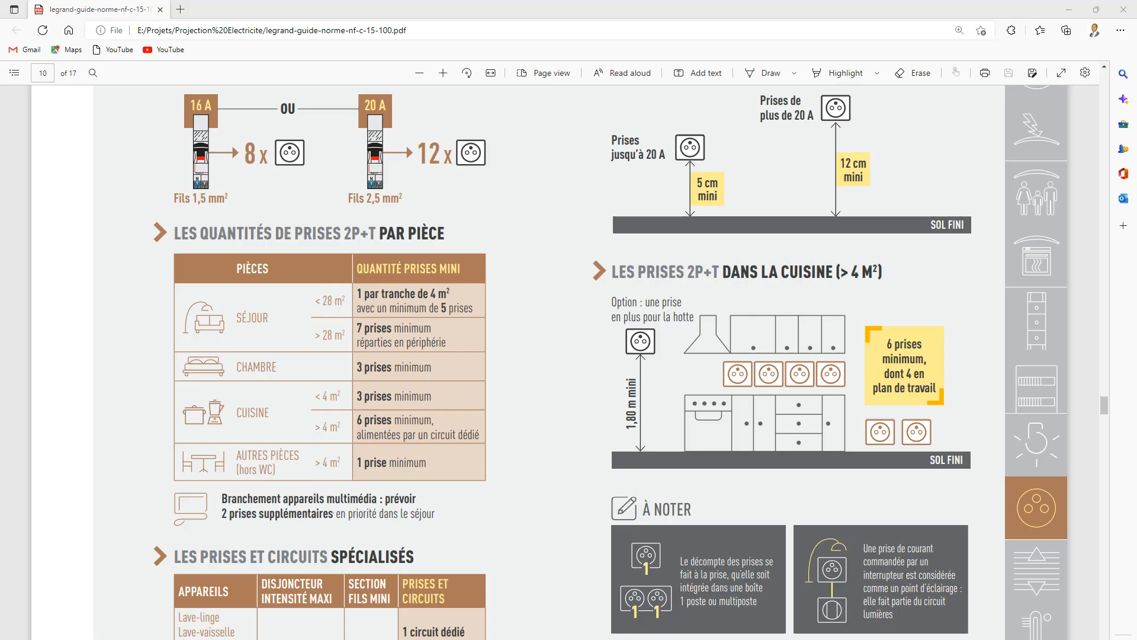
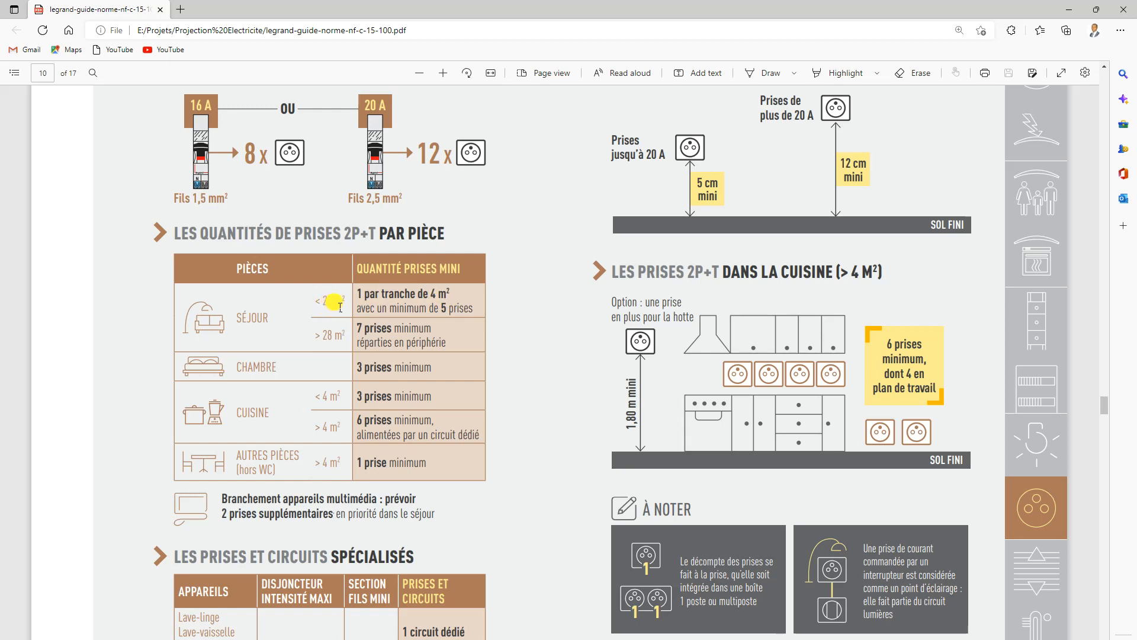
drag(473, 313, 360, 312)
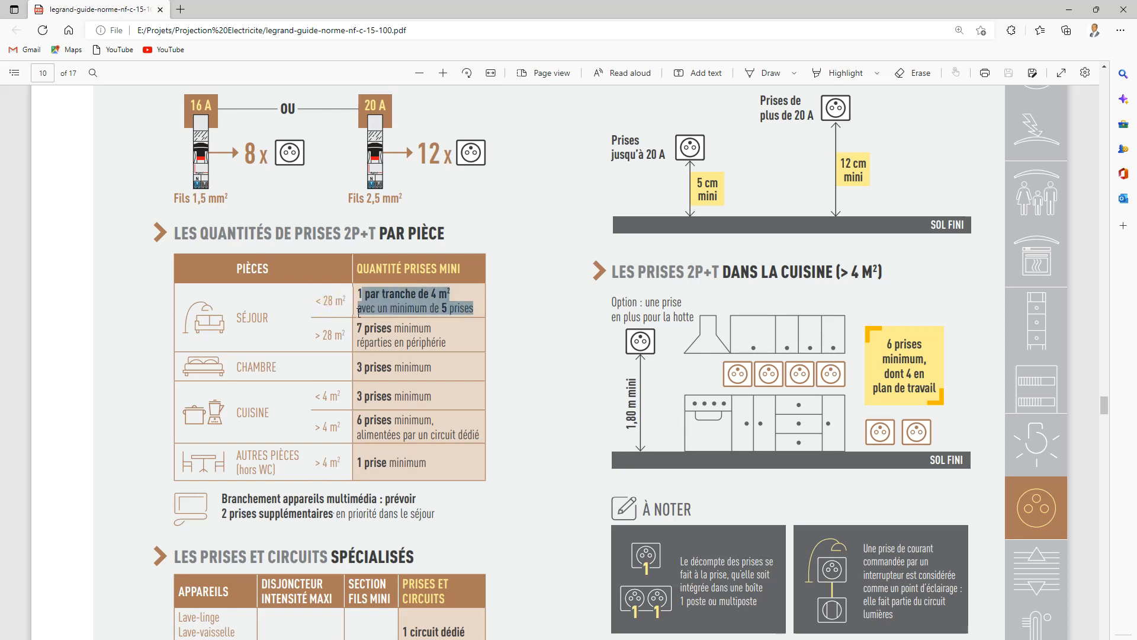
click(495, 334)
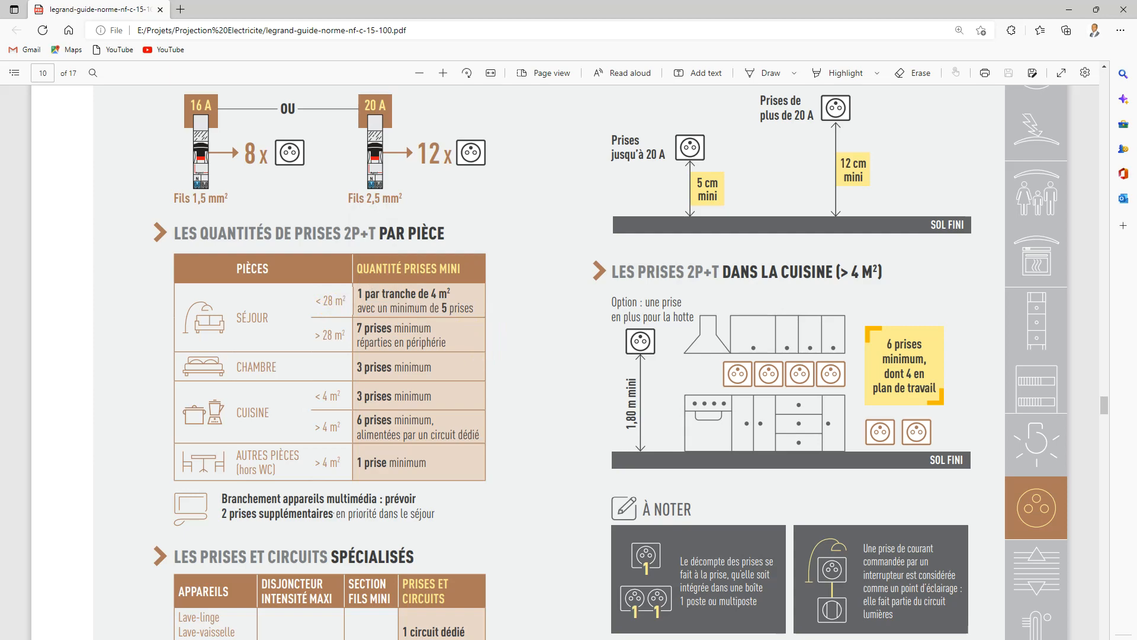
key(alt+Tab)
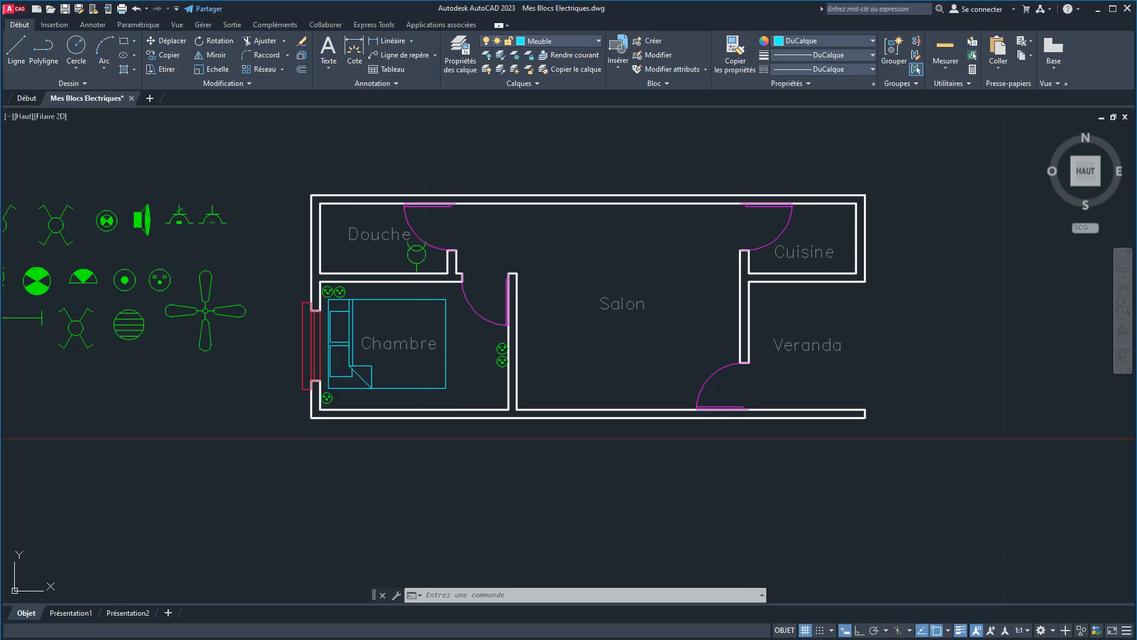
Measure the Salon's area by its four corners, from the Chambre partition to the Cuisine and Veranda wall.
click(946, 64)
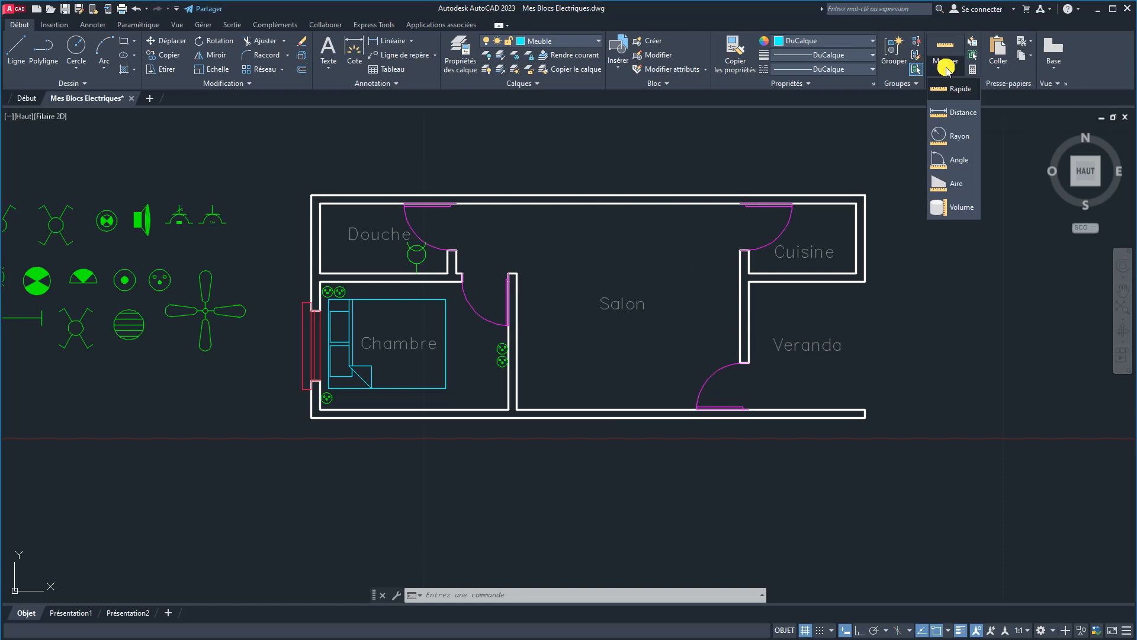
click(952, 185)
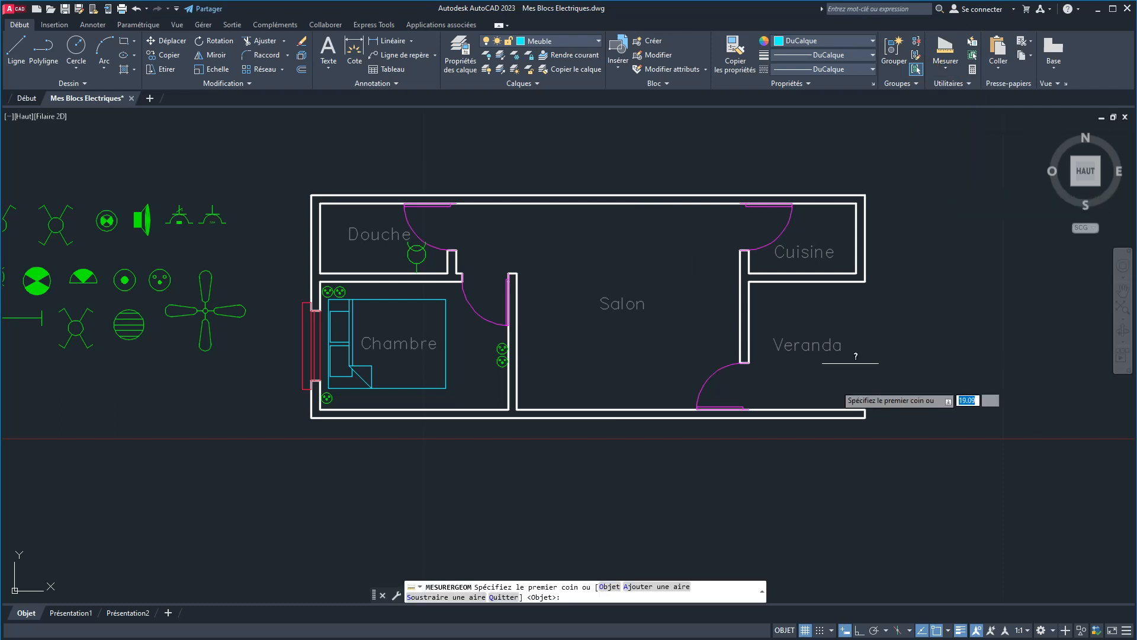
click(517, 409)
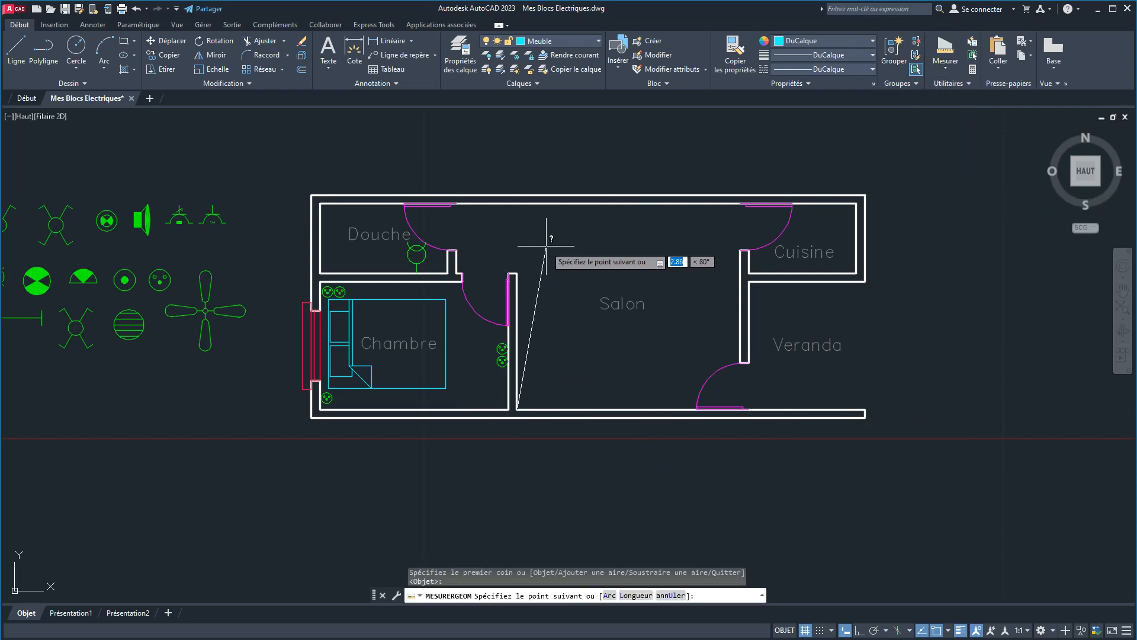
click(516, 205)
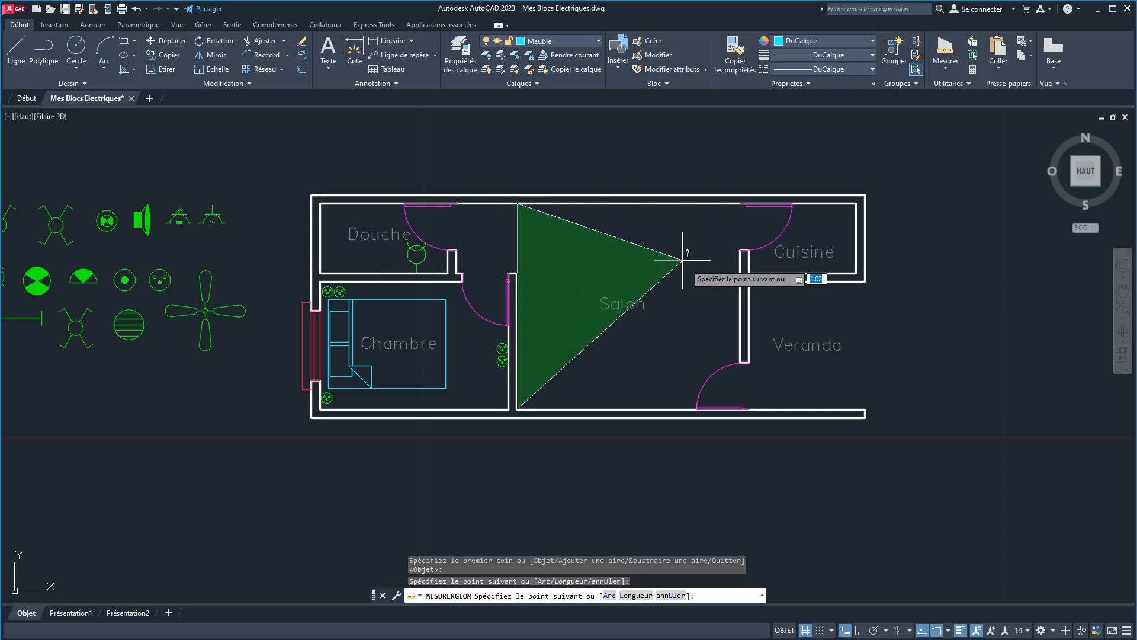
click(739, 204)
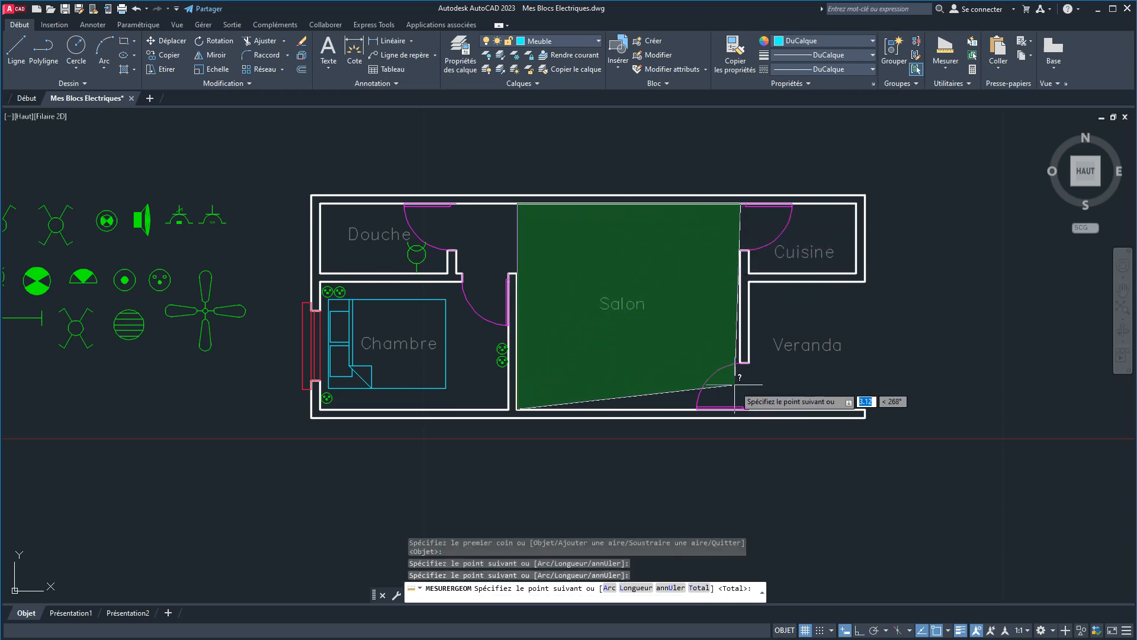
click(746, 409)
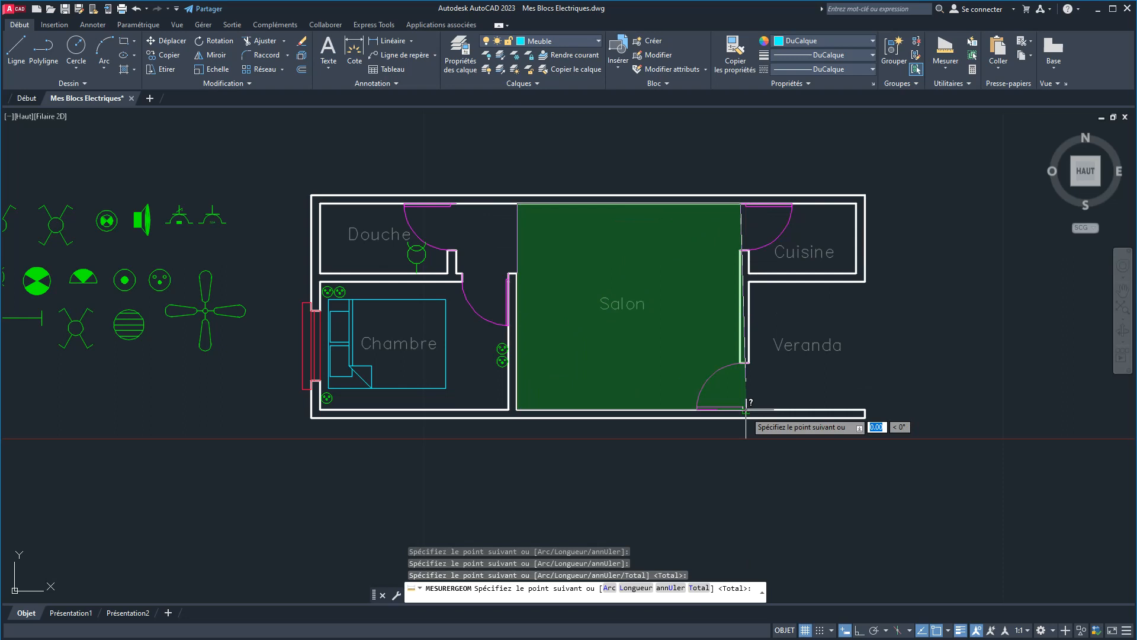
right_click(749, 414)
click(758, 419)
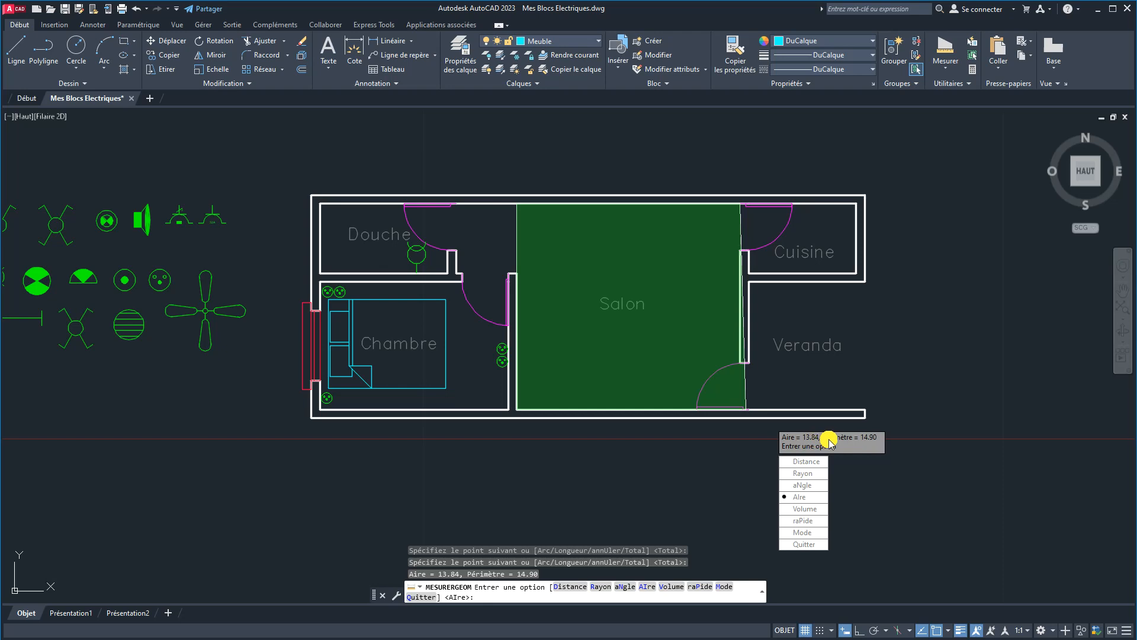
key(Escape)
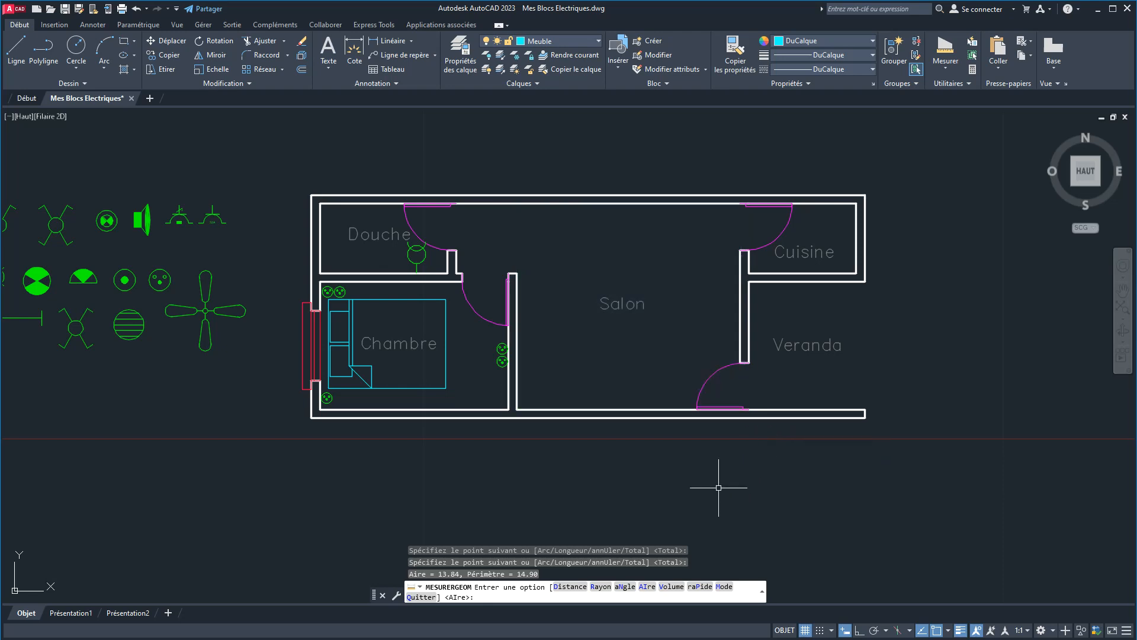
Copy a socket symbol from the Chambre into the Salon, placing one pair on the lower wall and one pair on the upper wall.
middle_drag(705, 455, 629, 476)
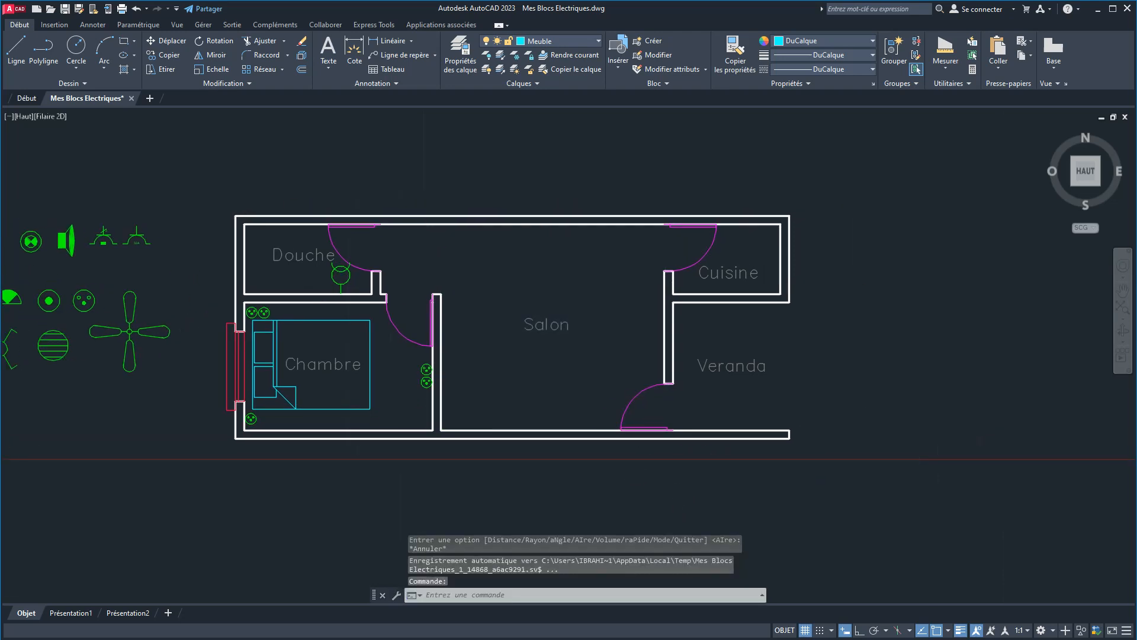
scroll(630, 382, up, 2)
middle_drag(630, 382, 717, 423)
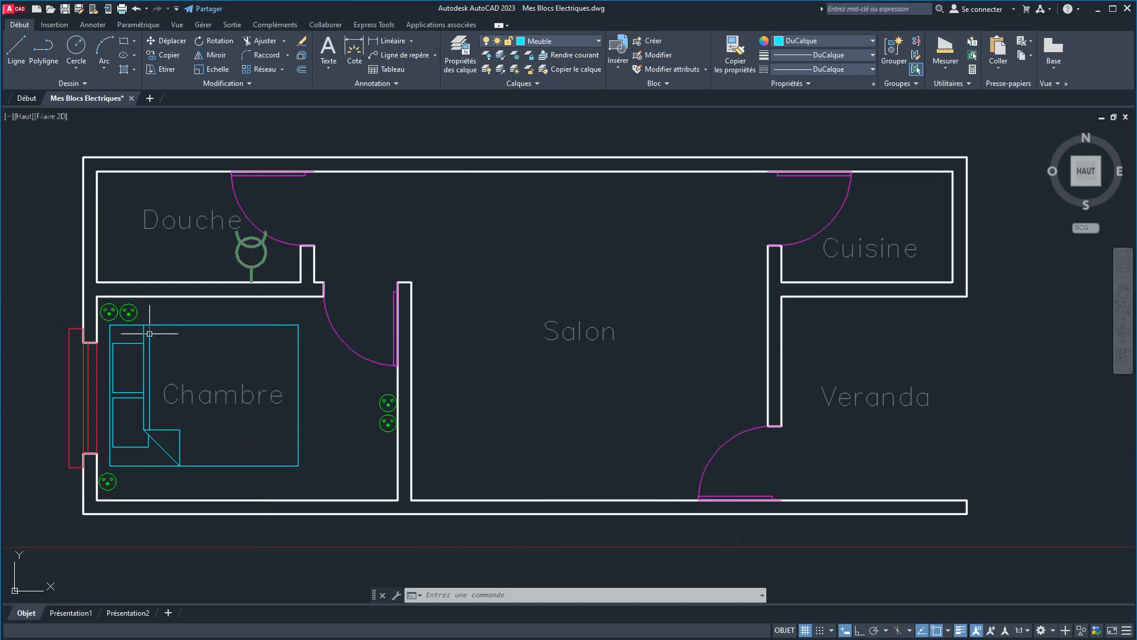
click(128, 309)
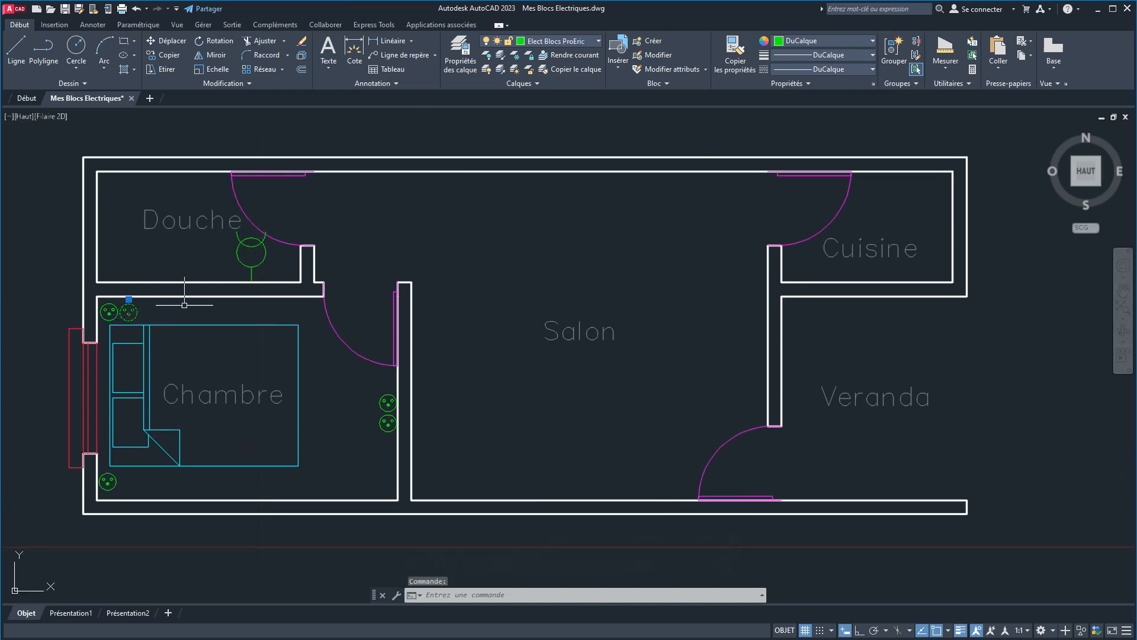
click(161, 54)
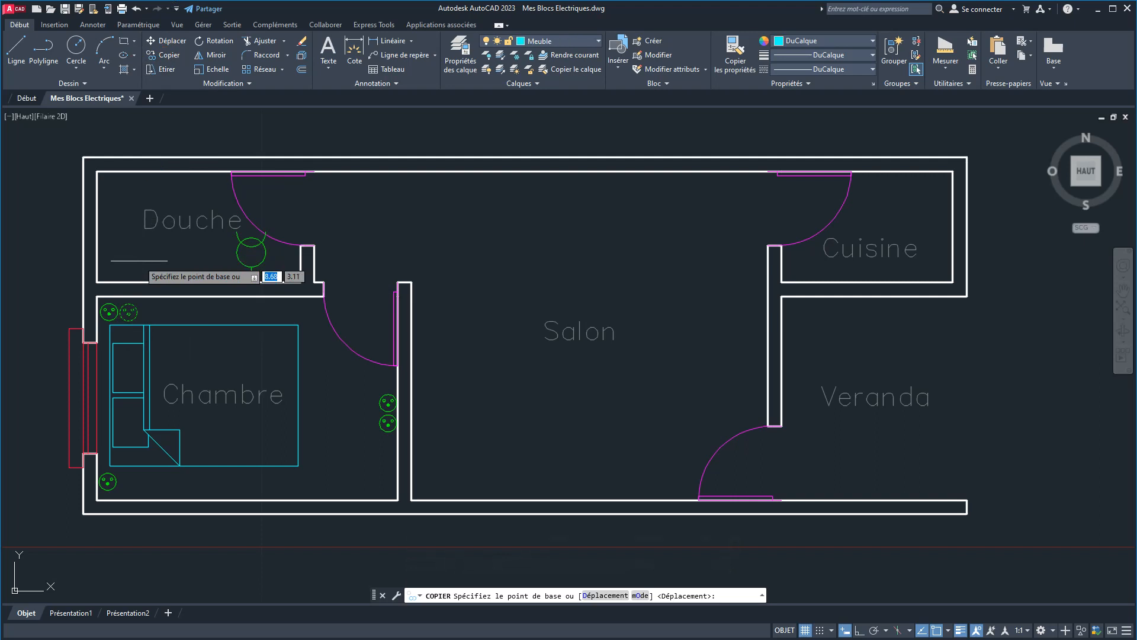
click(128, 311)
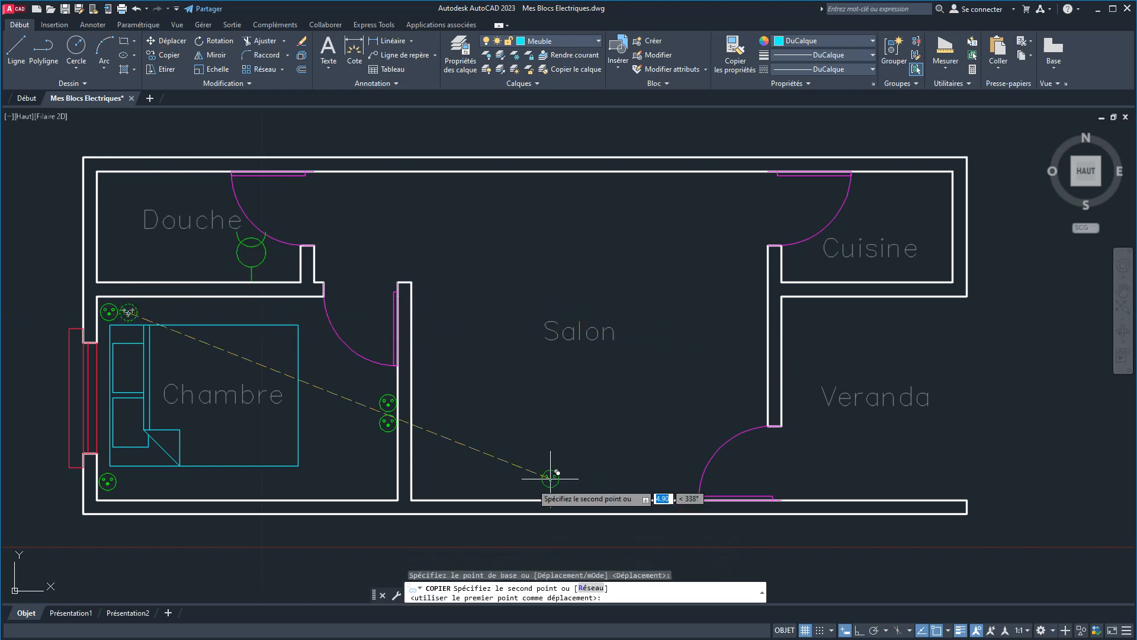
click(587, 490)
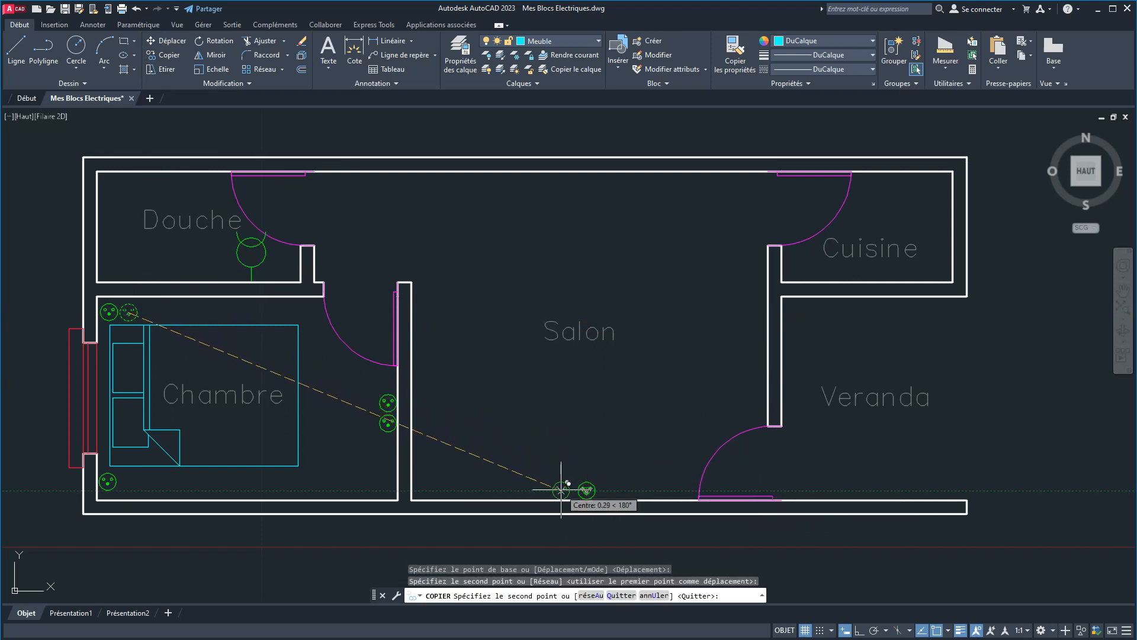
click(569, 183)
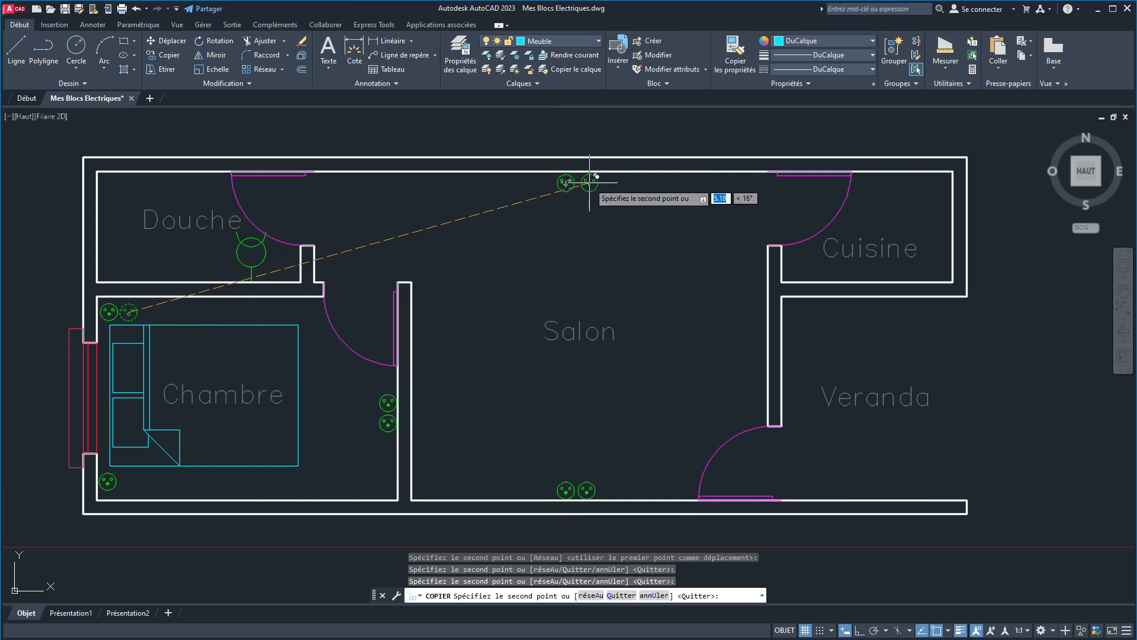
click(589, 182)
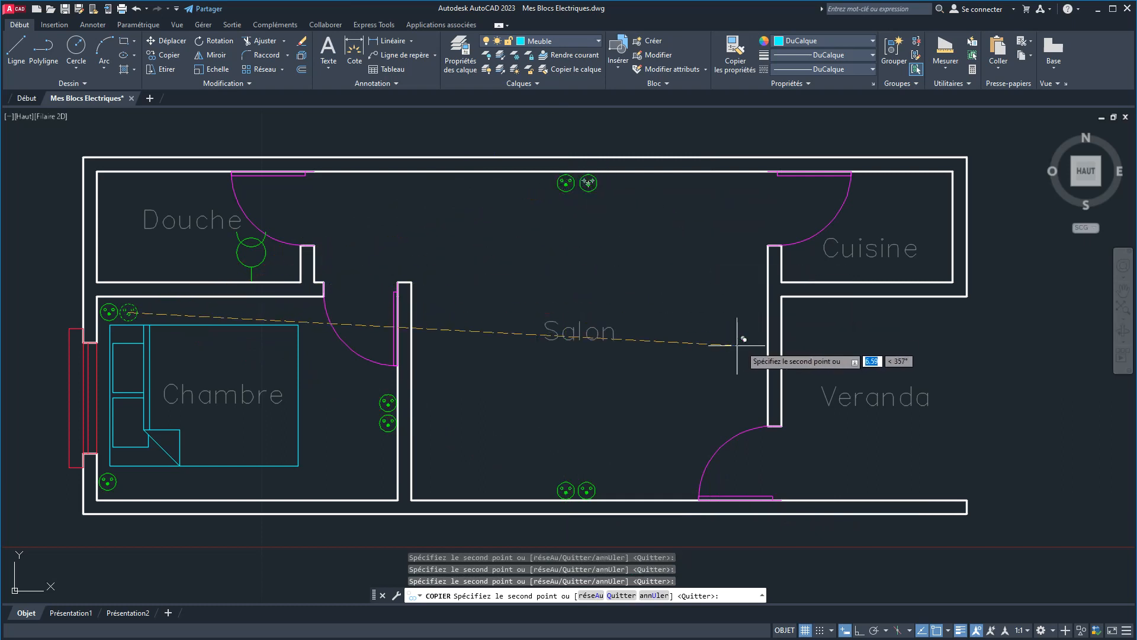
Place two more socket copies on the Salon's Veranda-side wall and one on its Chambre partition, ending the copy.
click(759, 320)
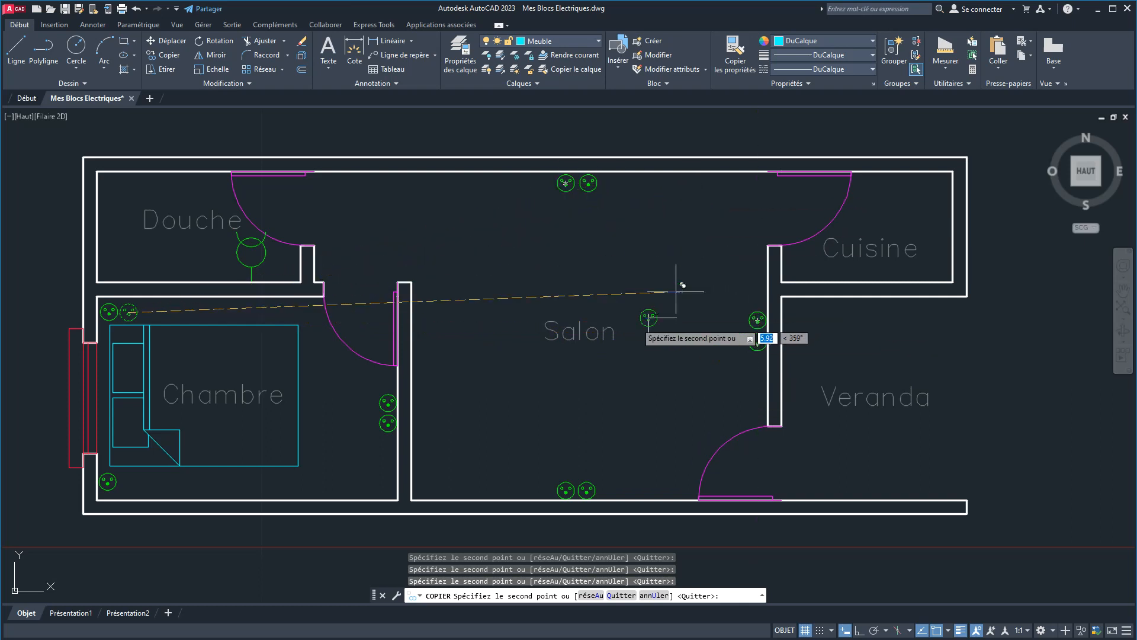
click(419, 364)
right_click(475, 316)
click(498, 328)
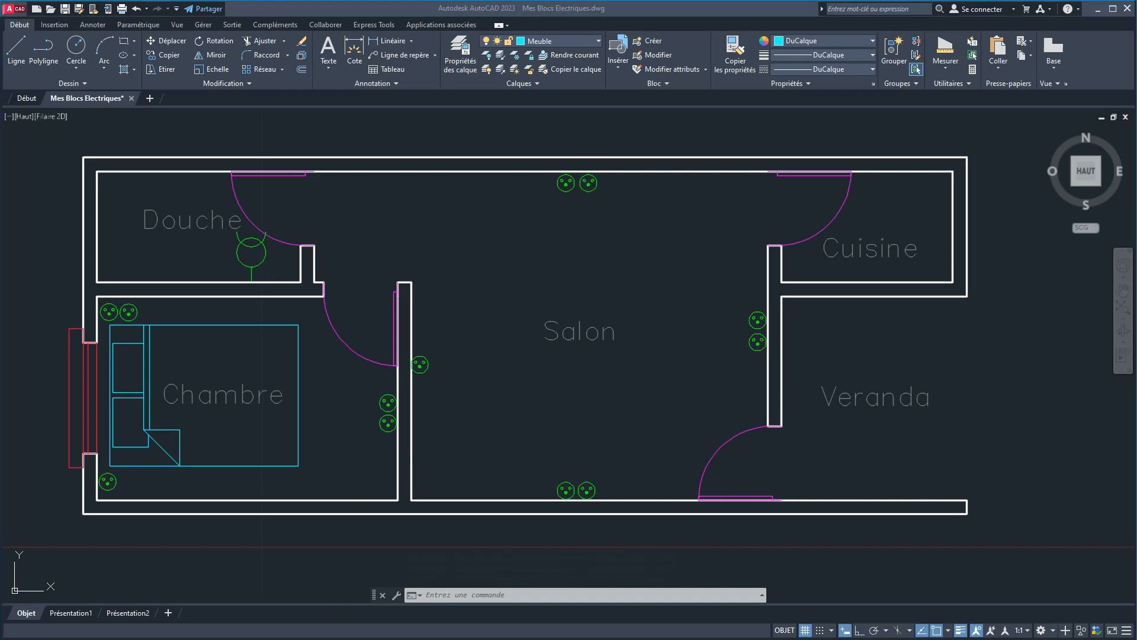
Check the socket quantities in the PDF guide and copy a socket in AutoCAD to the Cuisine: three along the lower wall, one on the upper.
key(alt+Tab)
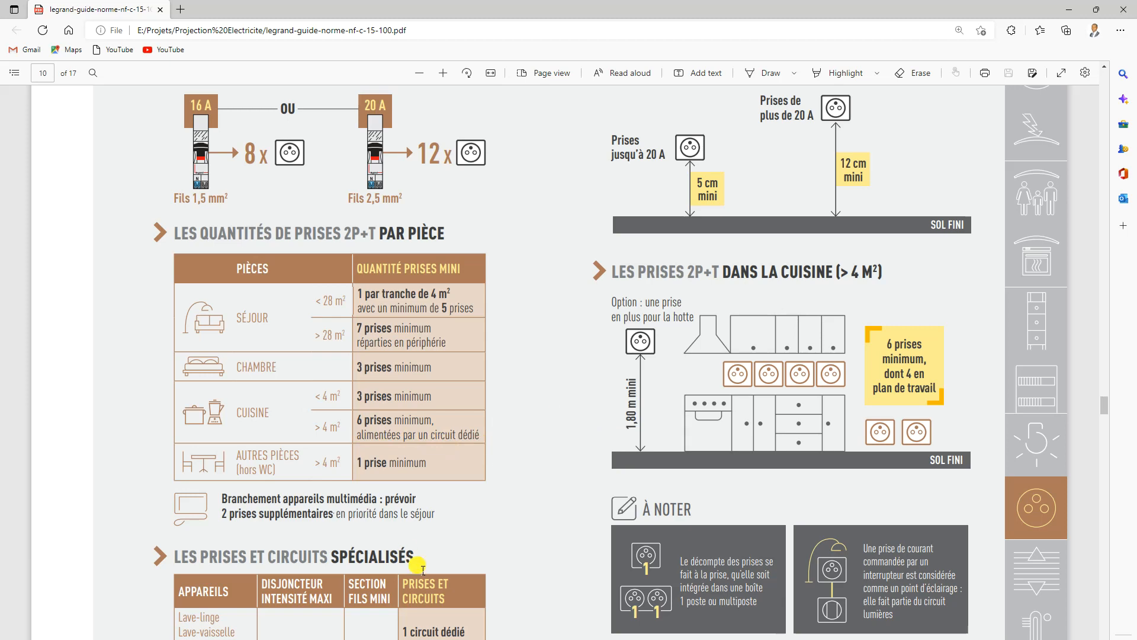
key(alt+Tab)
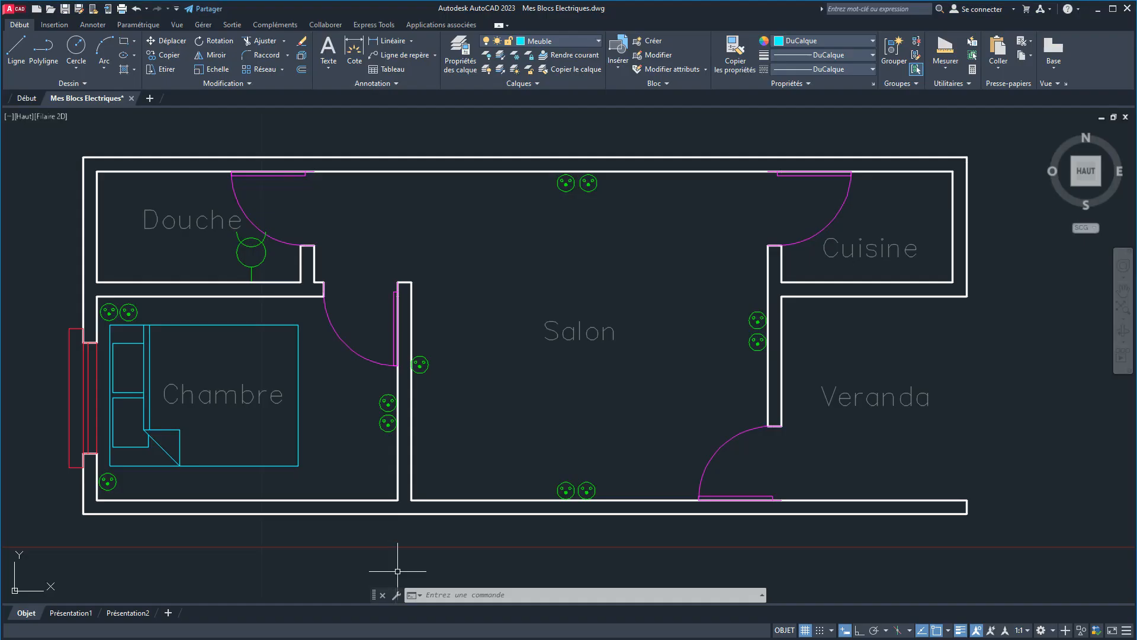
click(420, 364)
click(168, 54)
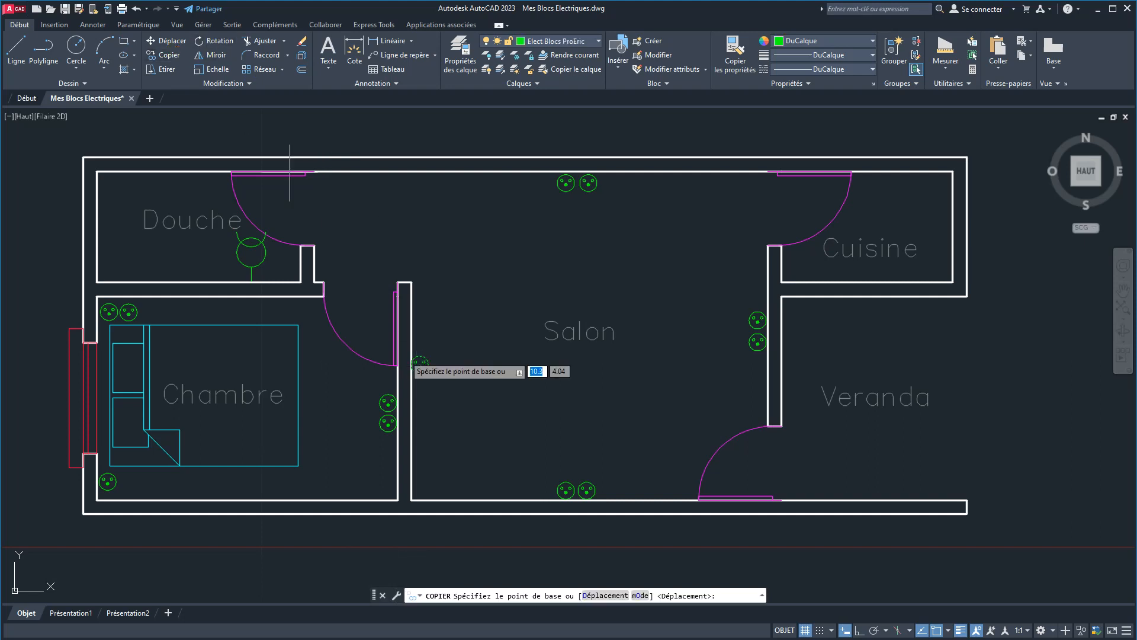
click(421, 366)
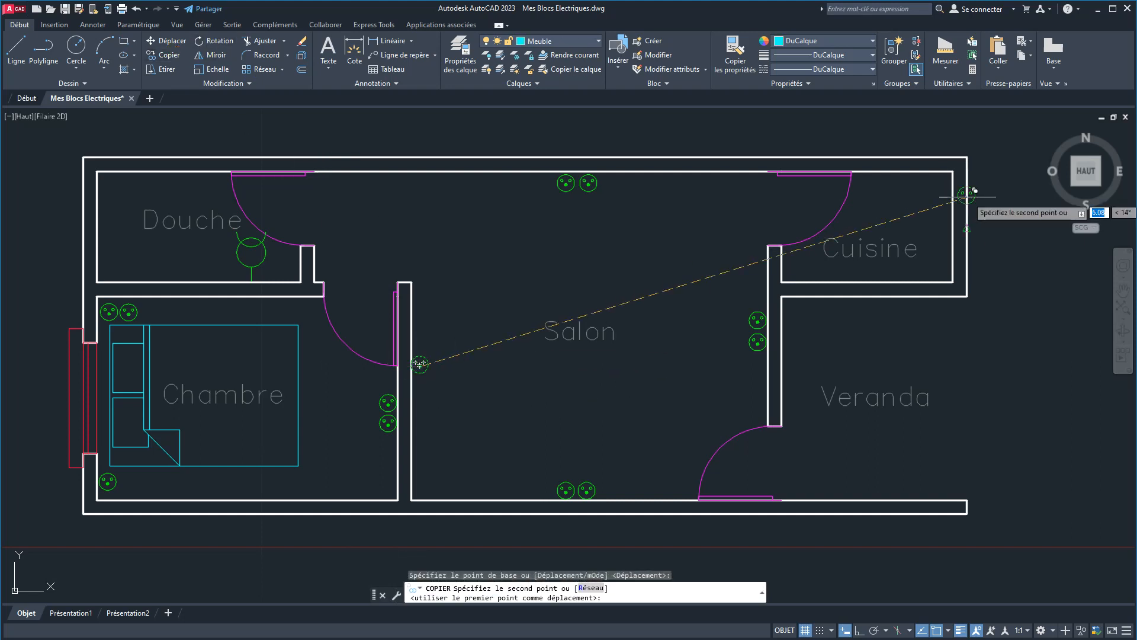
middle_drag(838, 290, 678, 295)
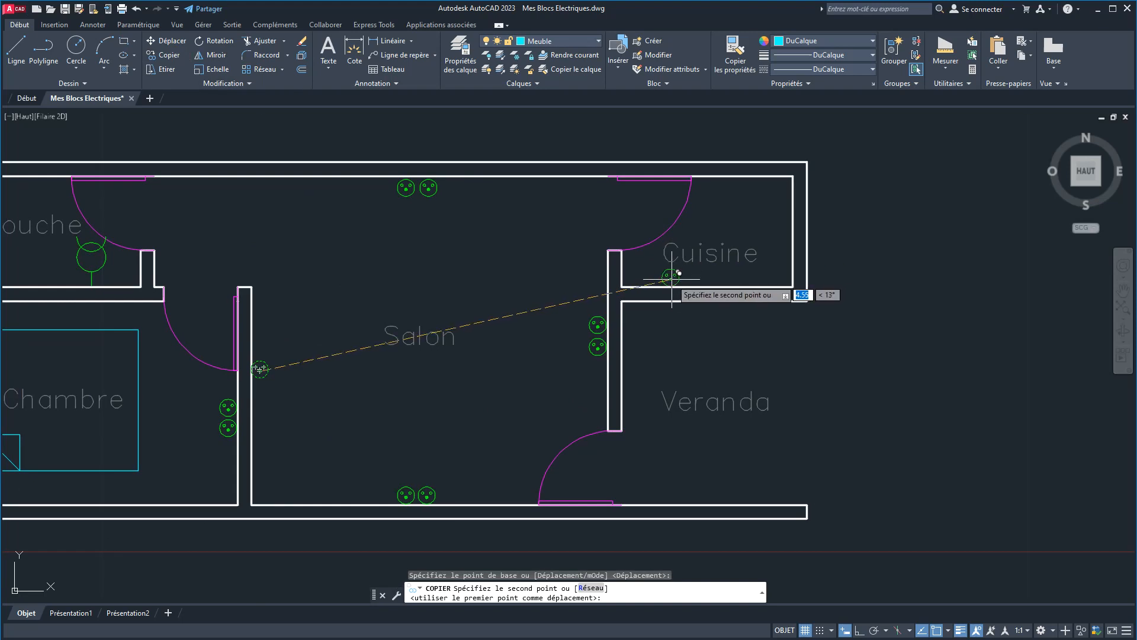
click(672, 277)
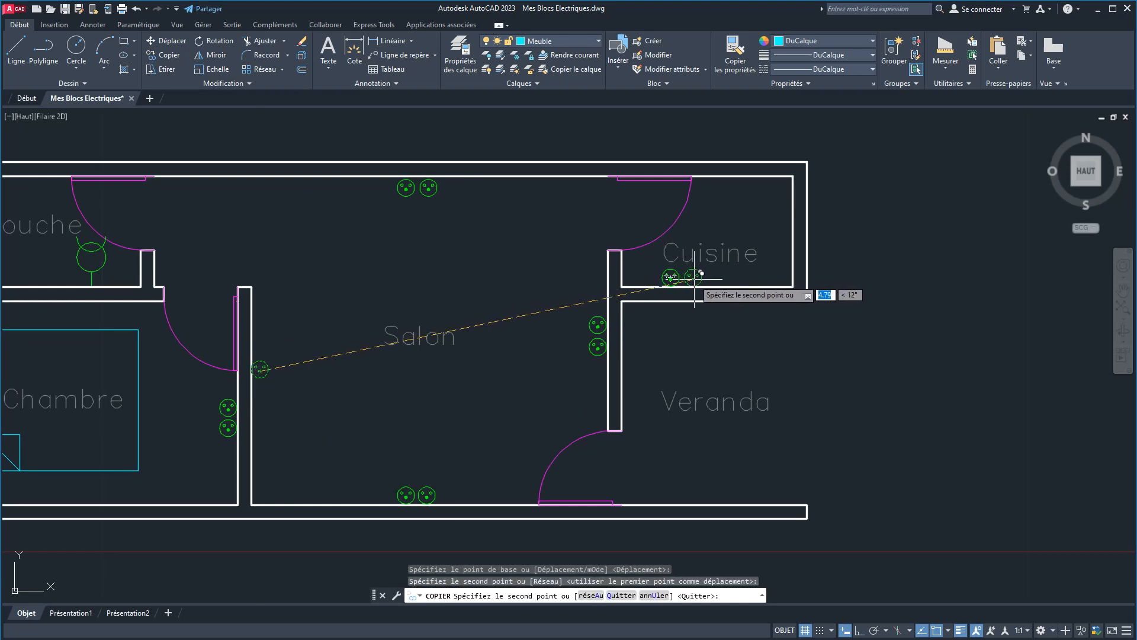
click(692, 276)
click(713, 277)
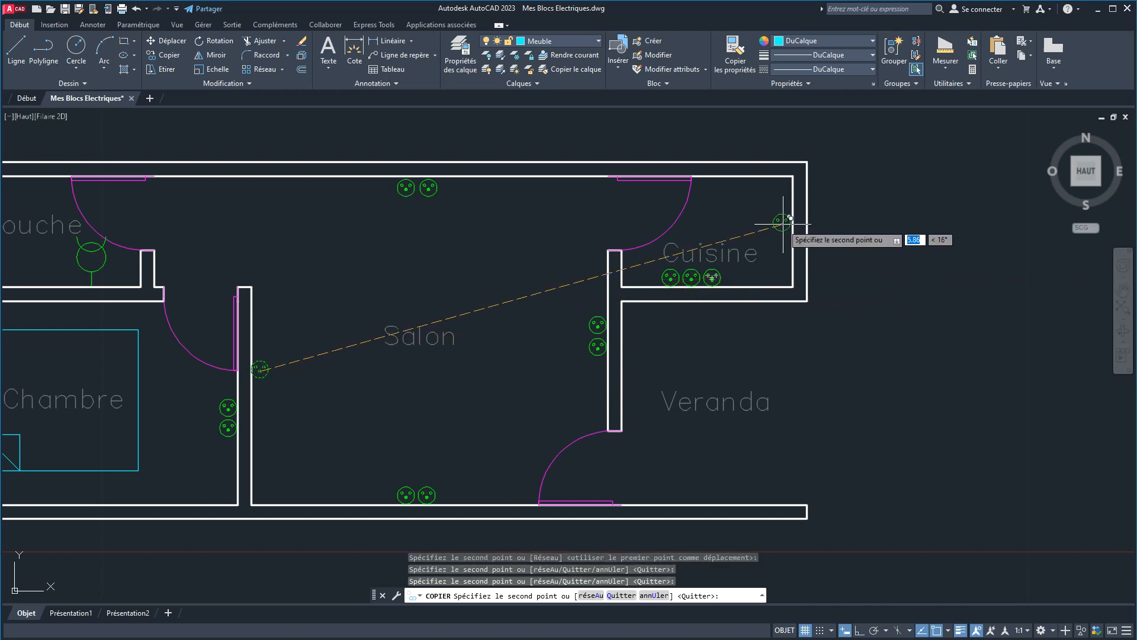
click(727, 186)
right_click(759, 198)
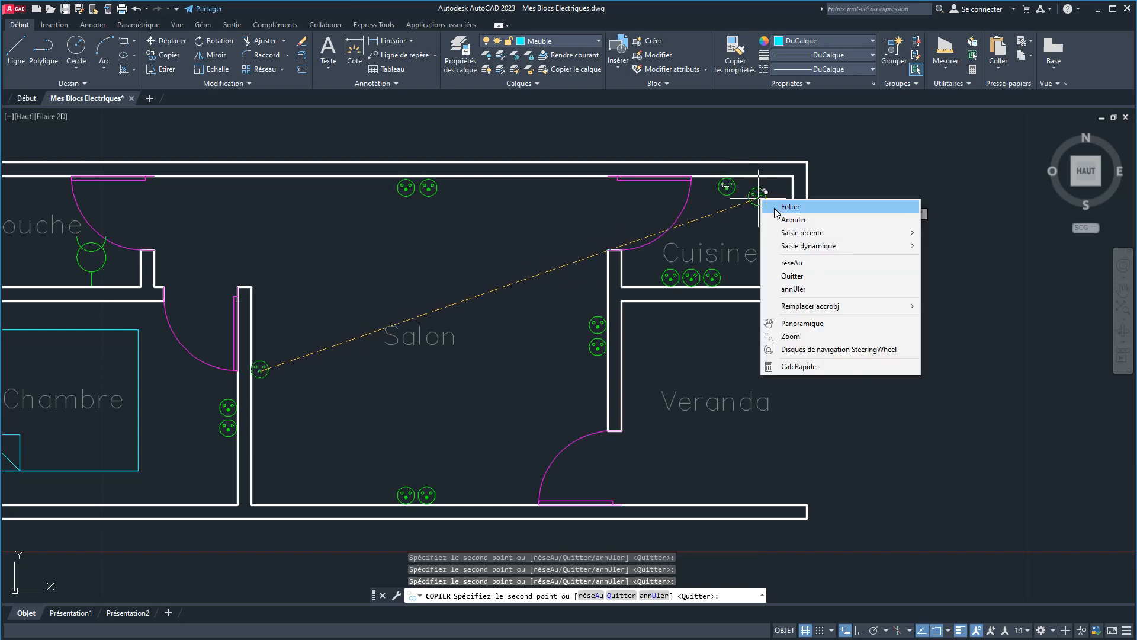
click(777, 212)
Copy the 32A outlet symbol from the symbols beside the plan into the Cuisine and align it perpendicular against the right-hand wall.
scroll(777, 212, down, 3)
middle_drag(273, 209, 305, 223)
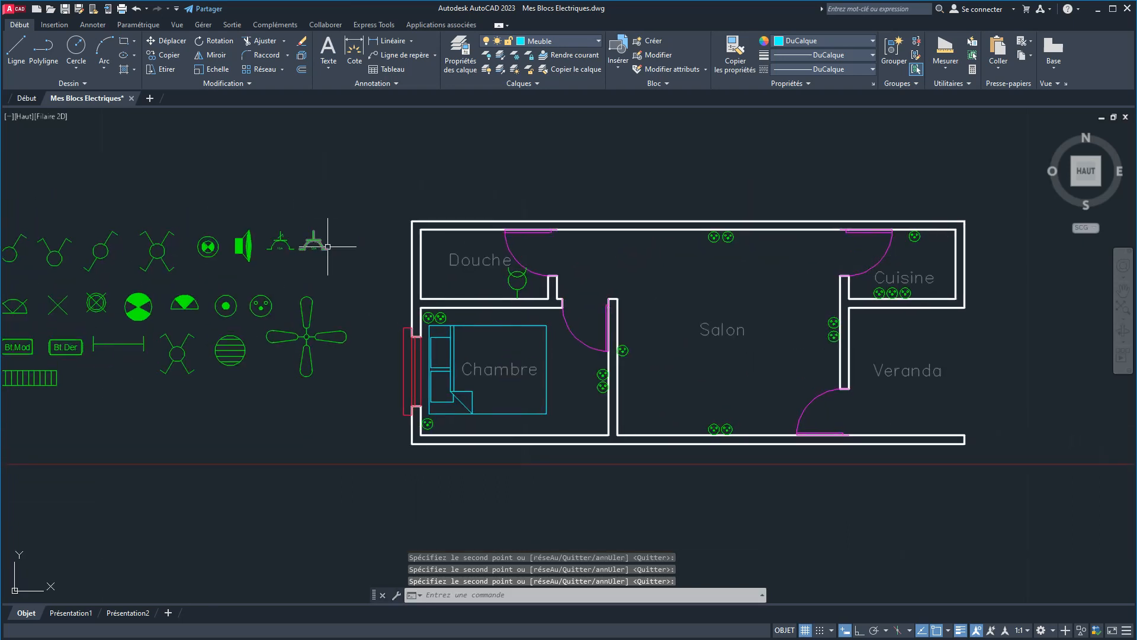
scroll(328, 246, up, 4)
click(296, 233)
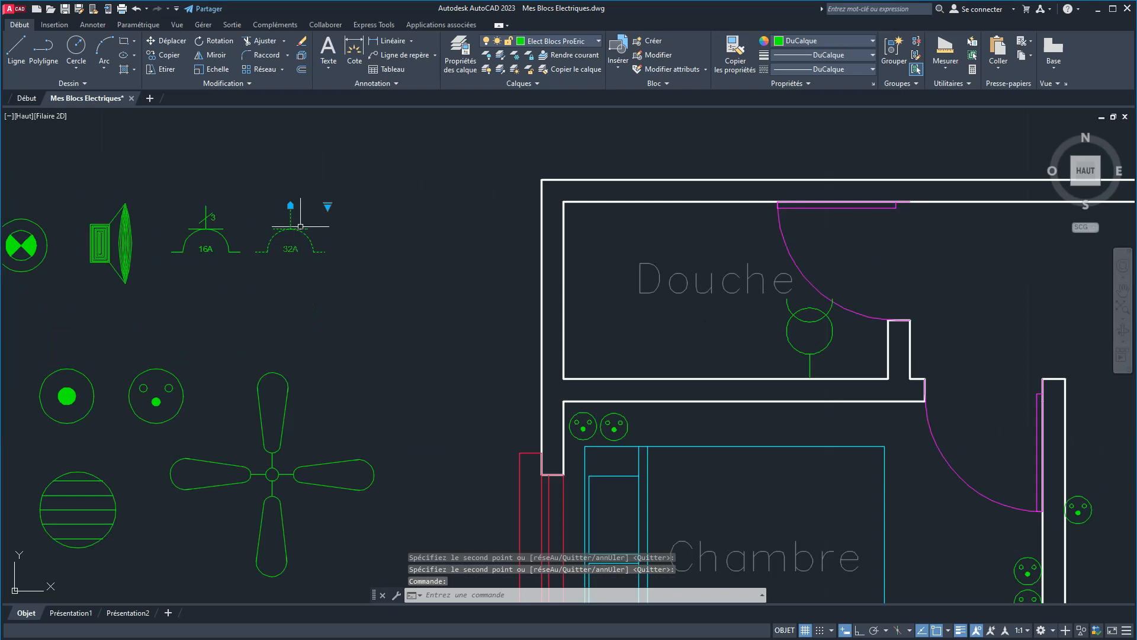
click(169, 55)
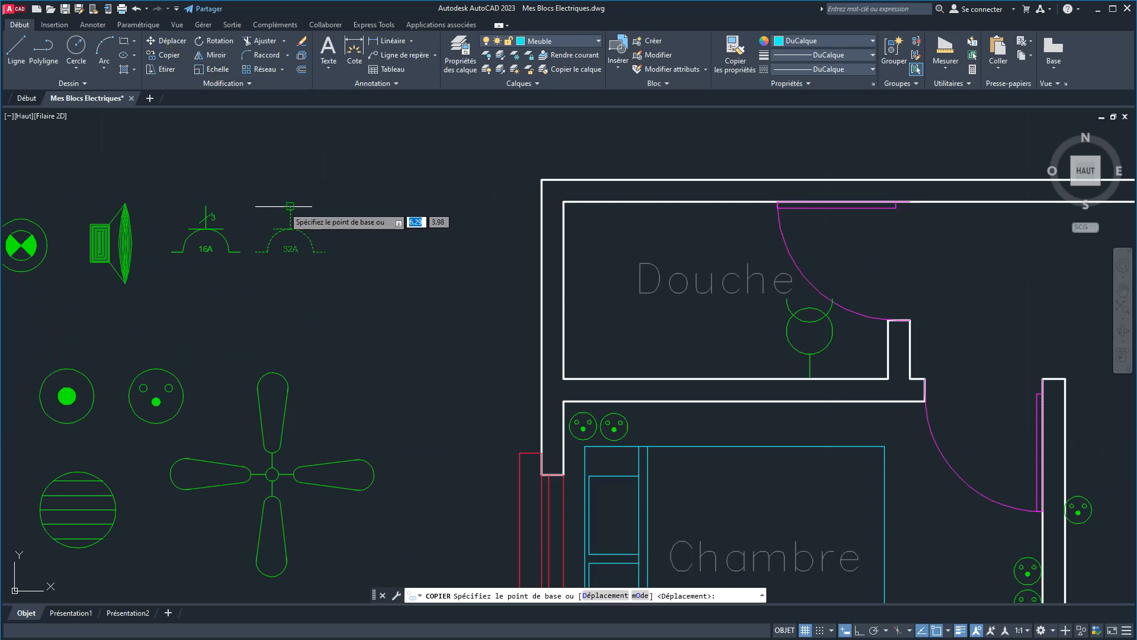
click(290, 206)
scroll(457, 285, down, 4)
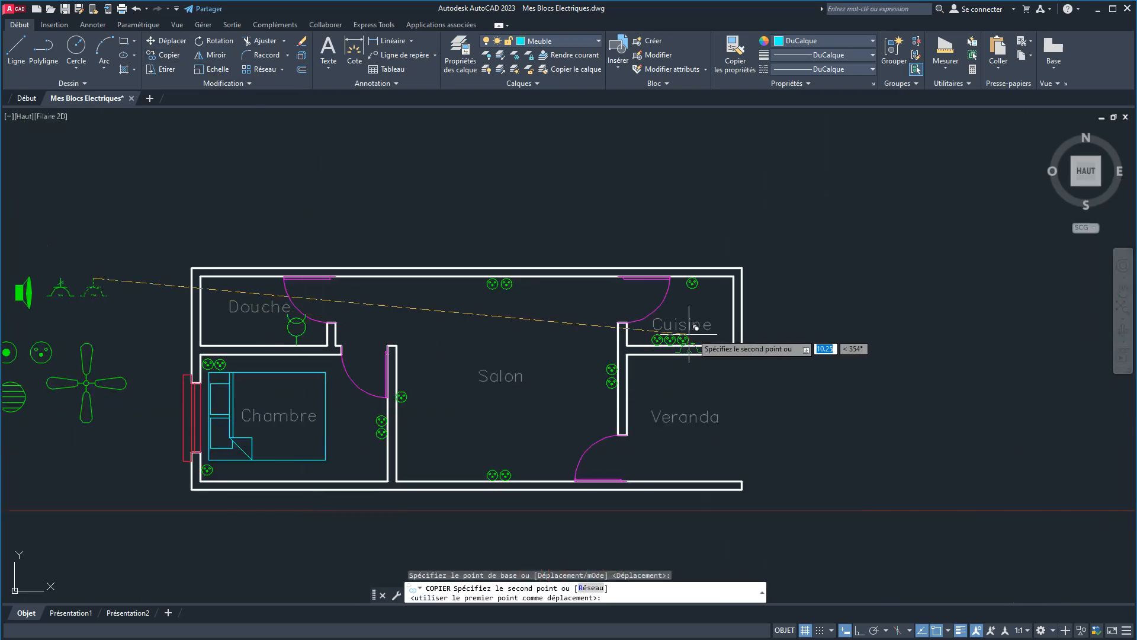
scroll(737, 307, up, 5)
click(672, 281)
right_click(673, 254)
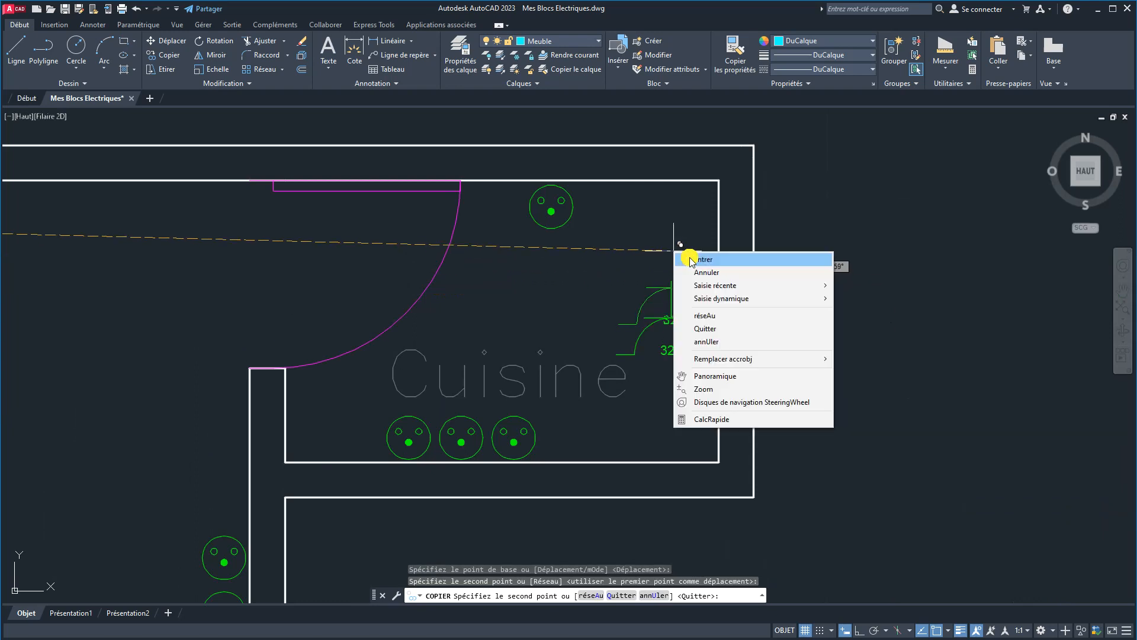
click(690, 259)
click(670, 288)
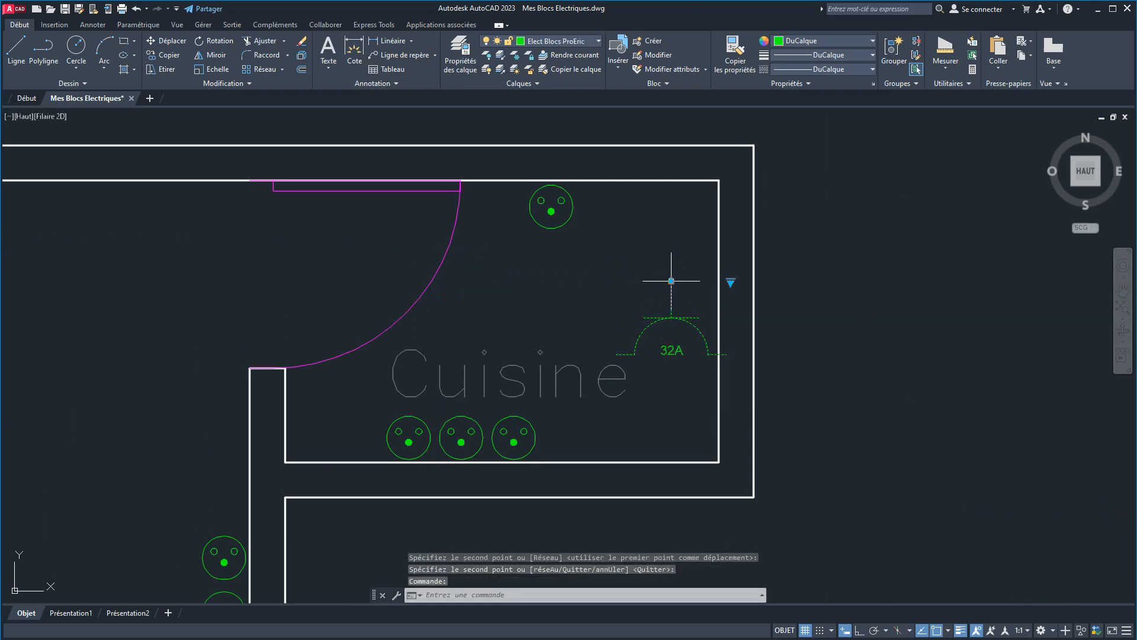
click(672, 281)
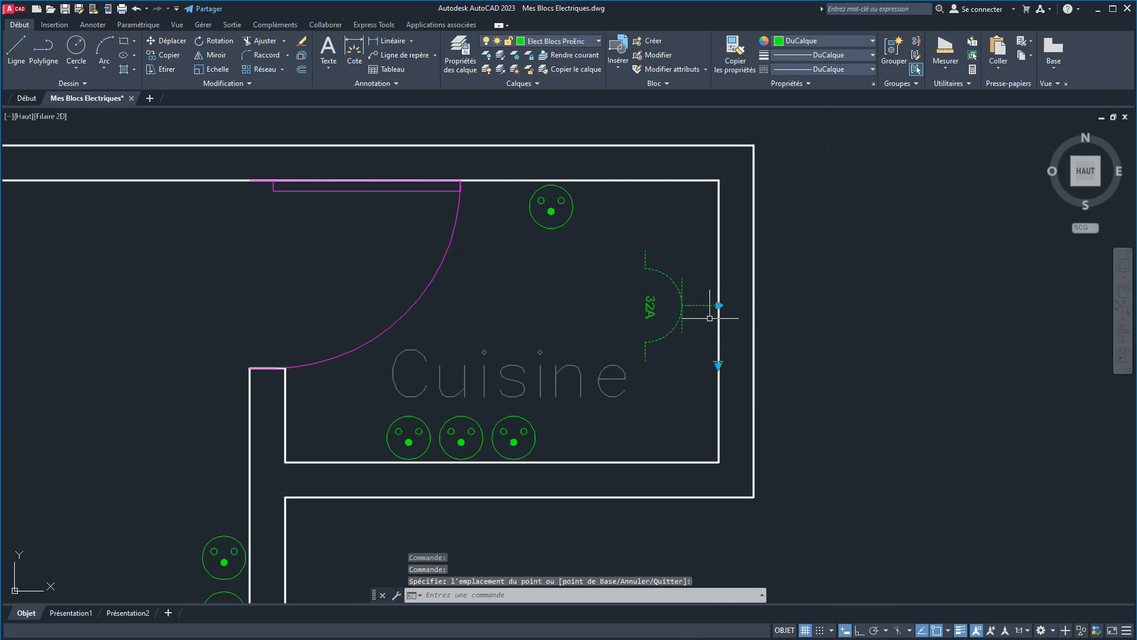
Change the special socket on the Cuisine's east wall to the "Prise Speciale 2P+T 20A" variant.
scroll(693, 339, down, 2)
middle_drag(740, 343, 845, 286)
key(Escape)
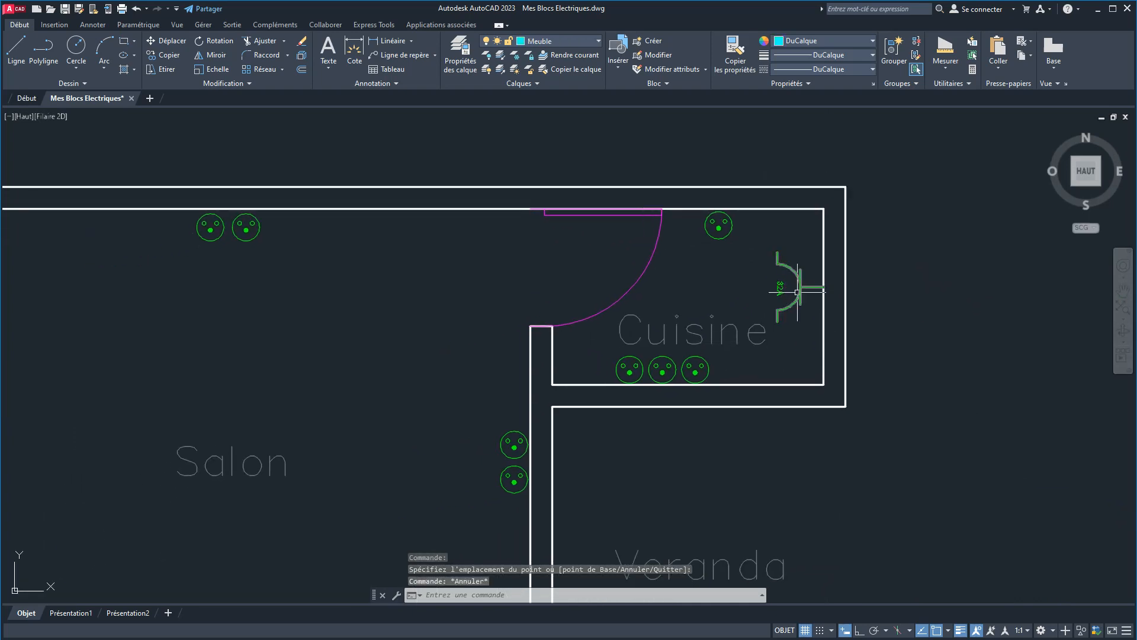
click(814, 287)
scroll(820, 323, up, 4)
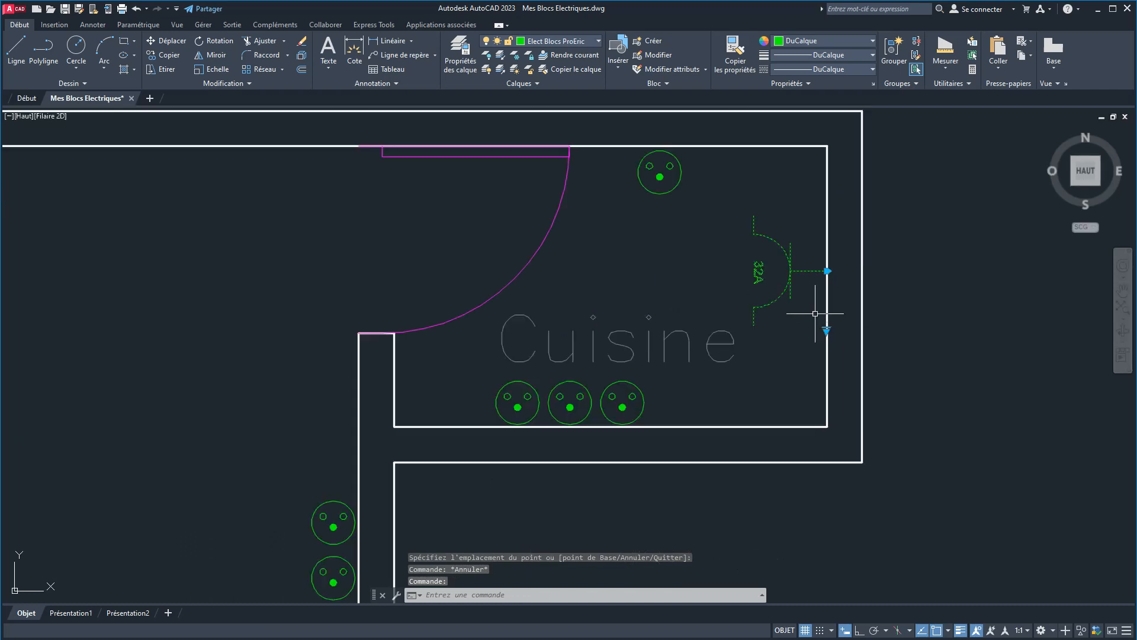
click(831, 341)
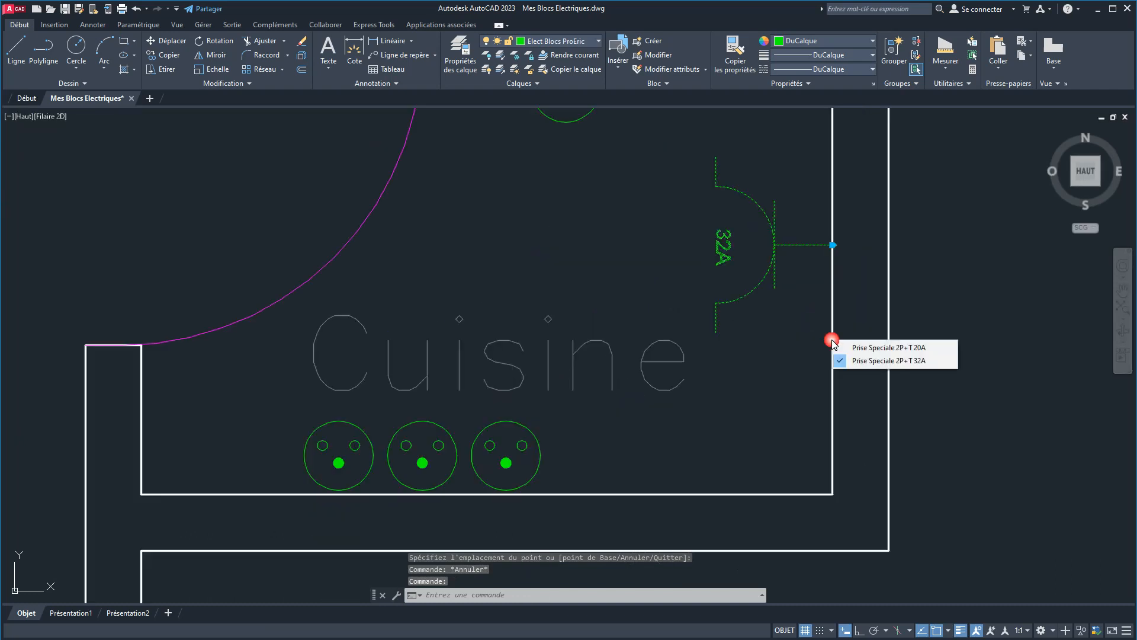
click(881, 348)
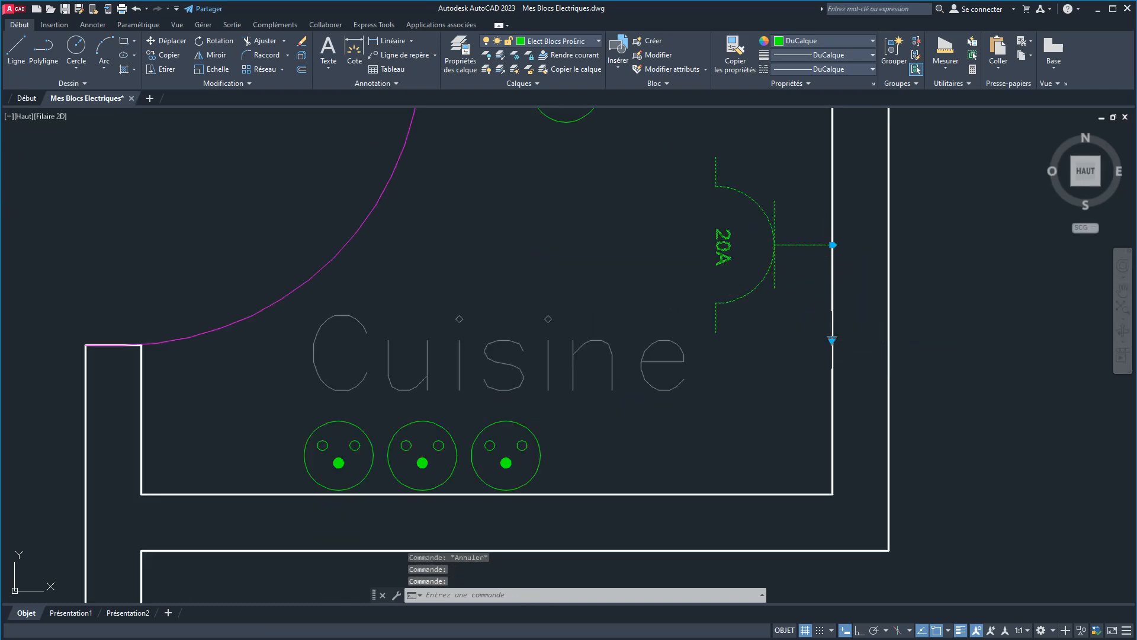
key(Escape)
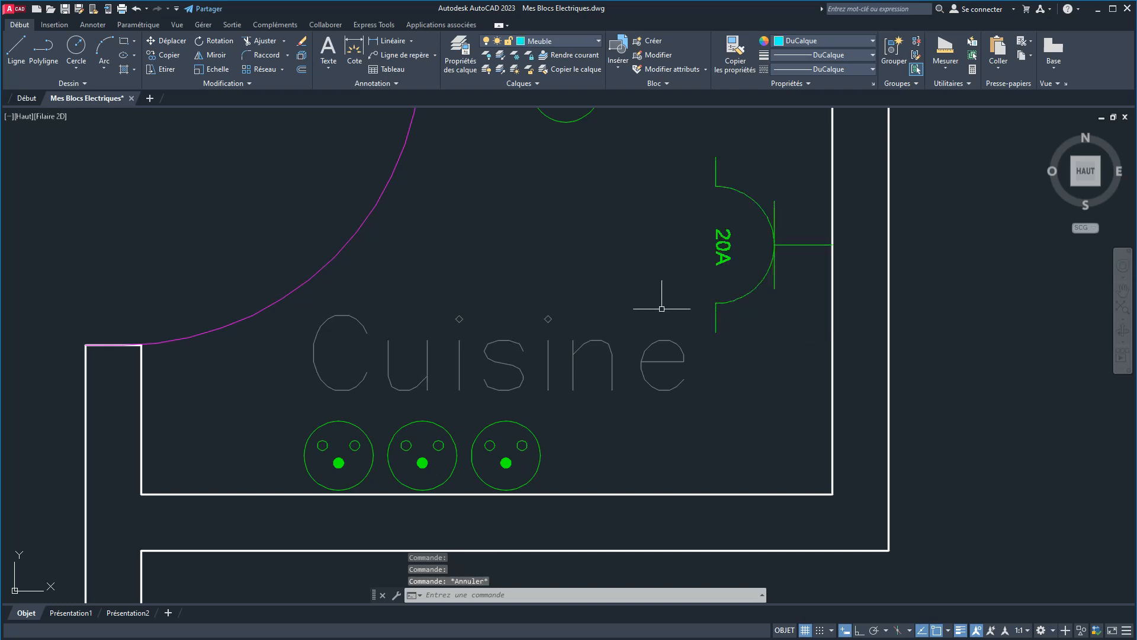
Switch to the Legrand NF C 15-100 PDF guide in the browser and check the minimum sockets for other rooms.
scroll(785, 244, down, 4)
scroll(706, 280, down, 4)
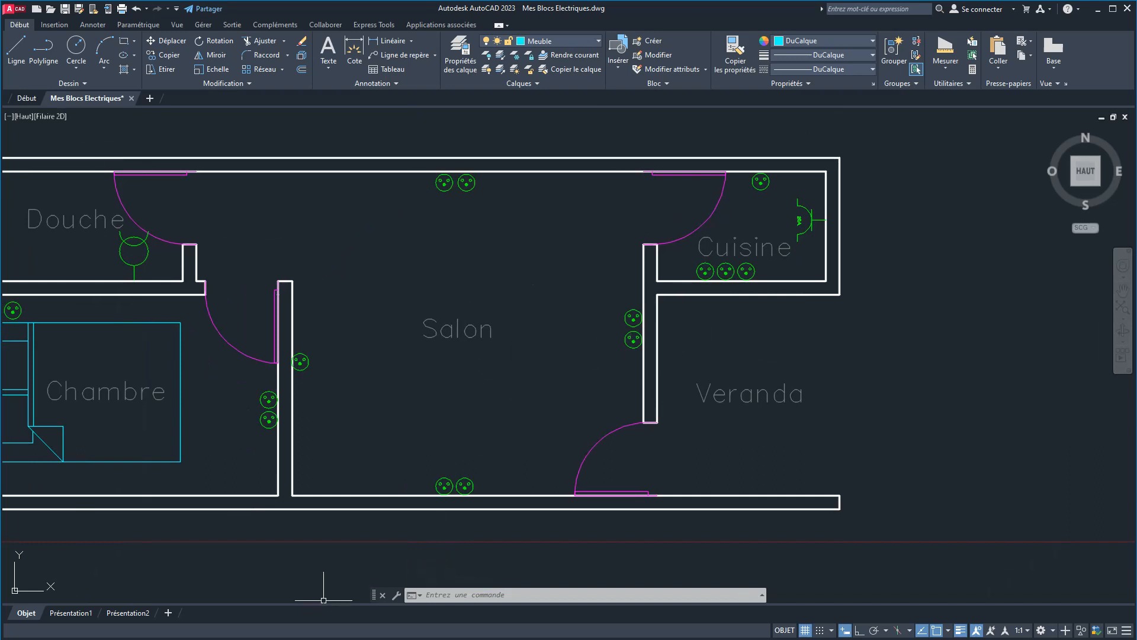
click(314, 638)
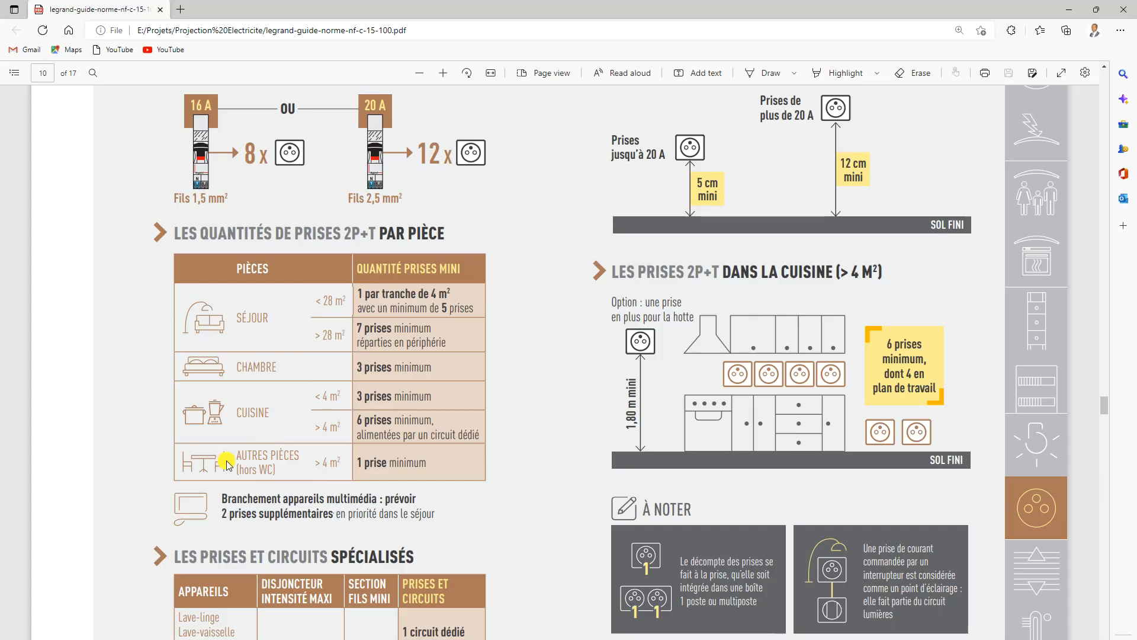
drag(237, 468, 277, 470)
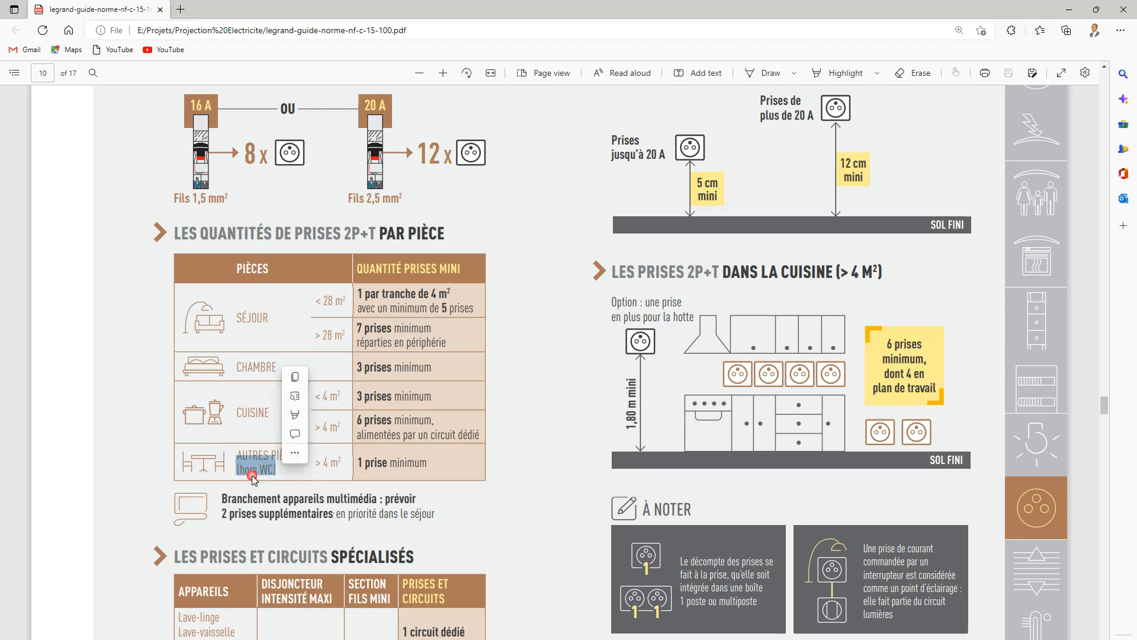
click(323, 471)
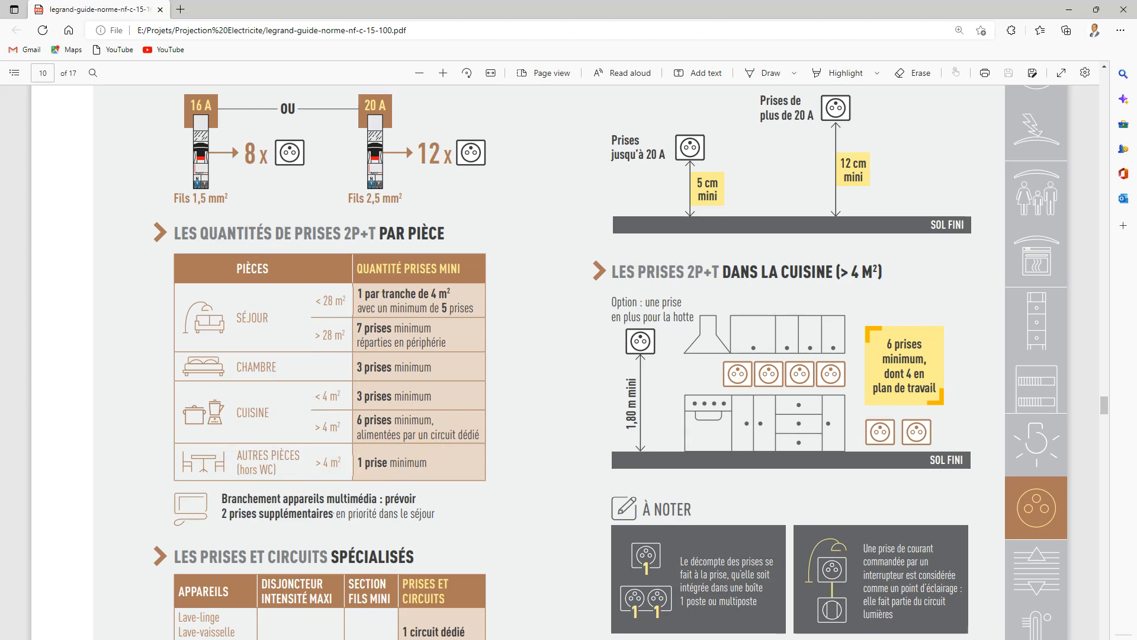
Return to the AutoCAD drawing and copy the upper socket on the Chambre's east wall to the Veranda's upper wall.
key(alt+Tab)
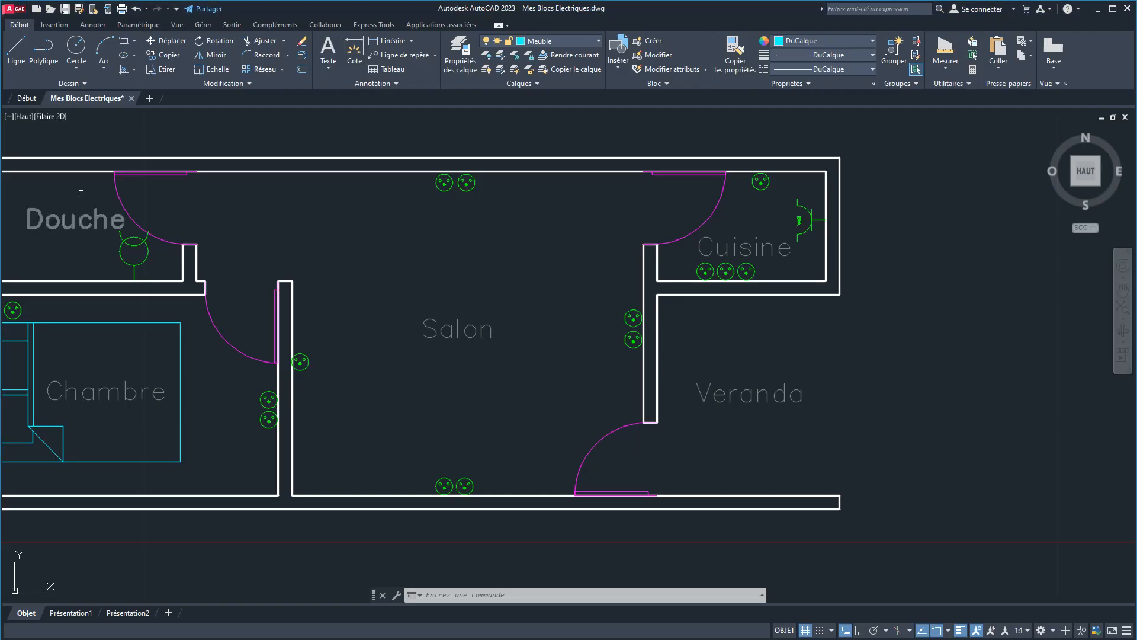
click(266, 400)
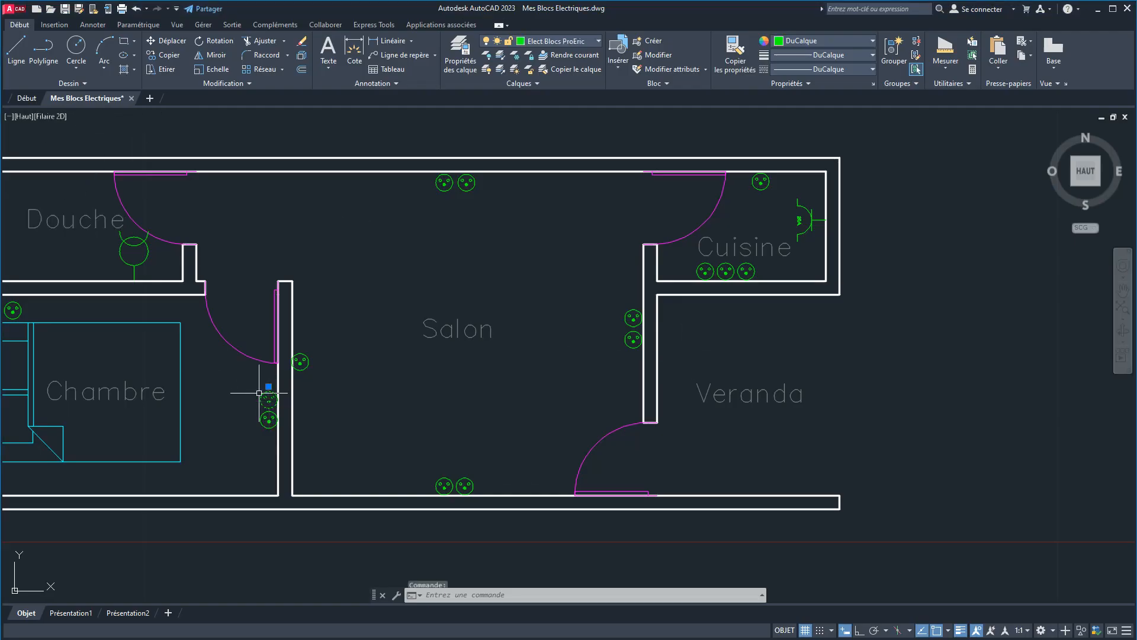
click(268, 400)
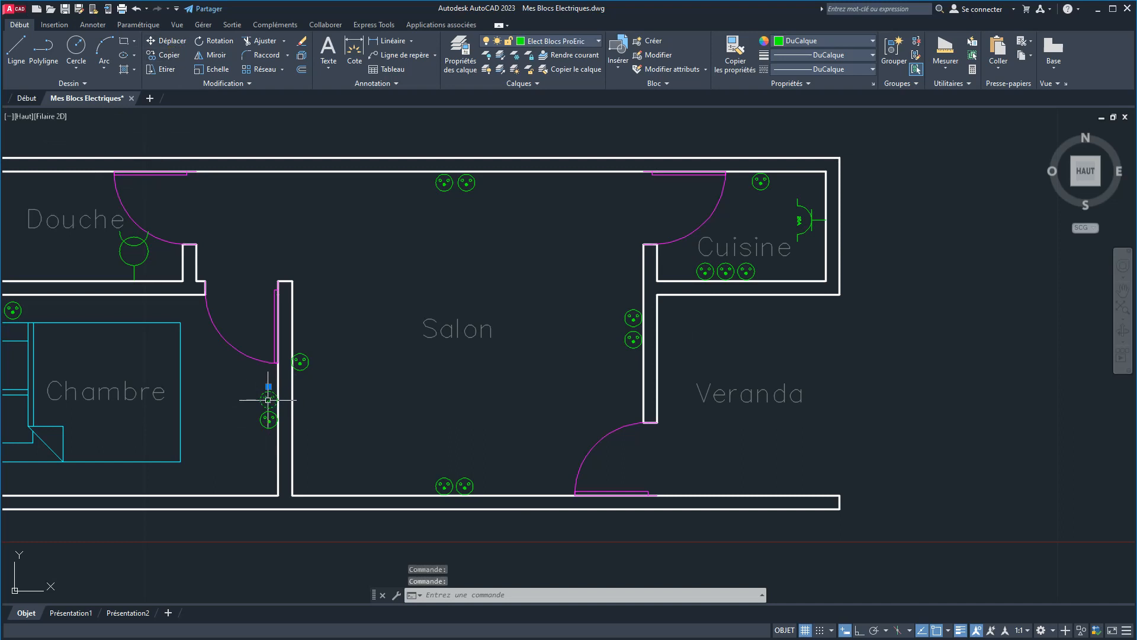
click(165, 55)
click(268, 400)
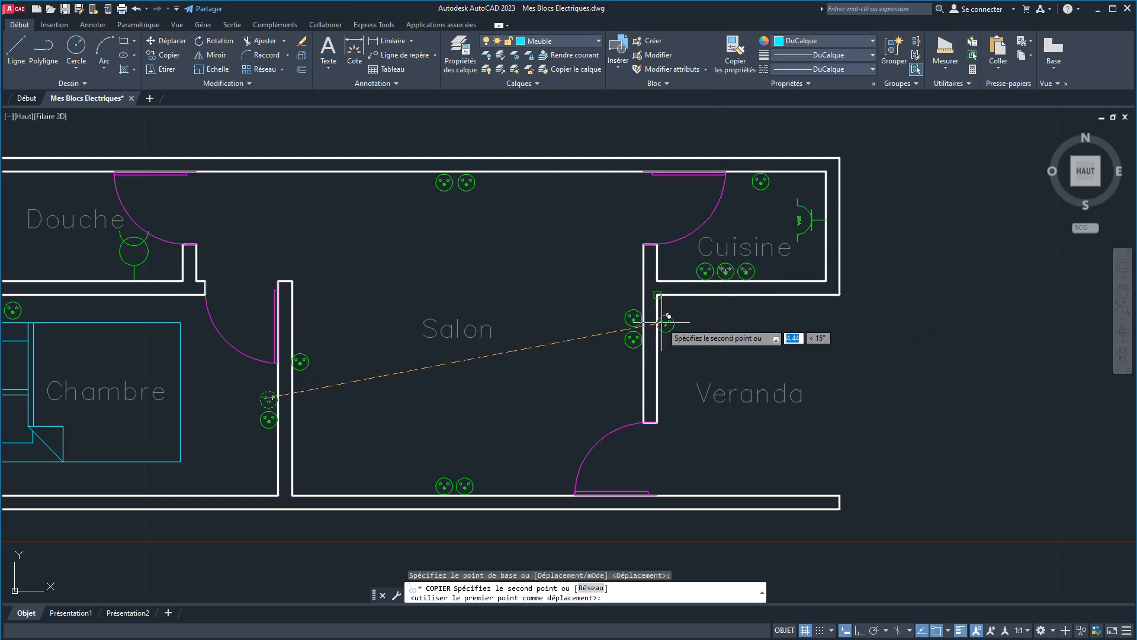
click(725, 302)
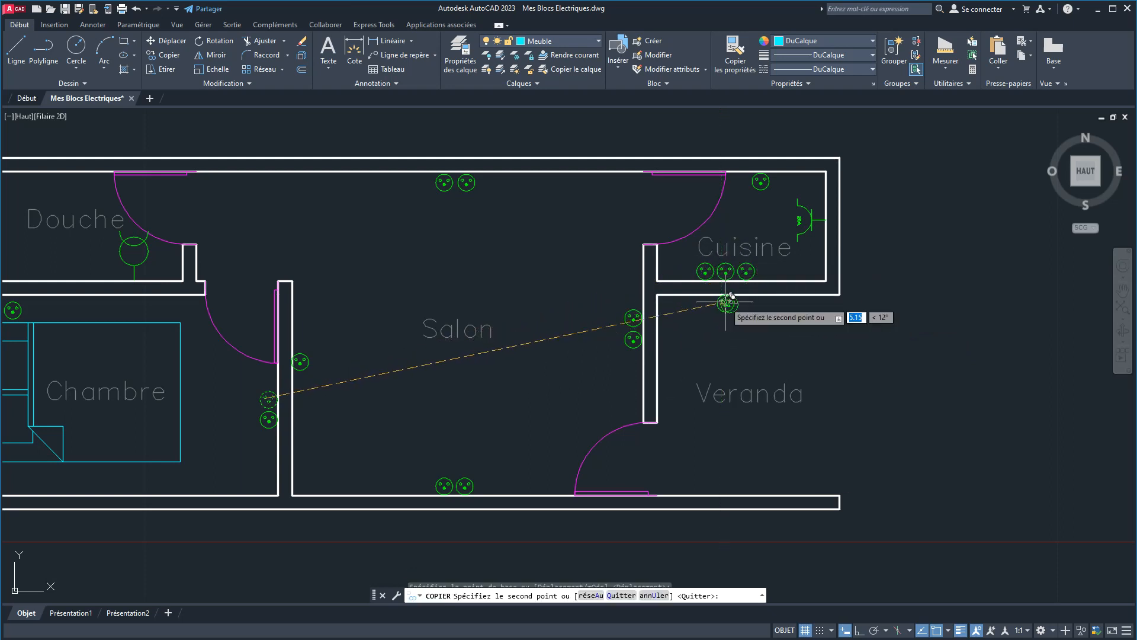
right_click(737, 347)
click(748, 350)
Nudge the copied Veranda socket downward to leave a small gap below the wall.
scroll(727, 305, up, 5)
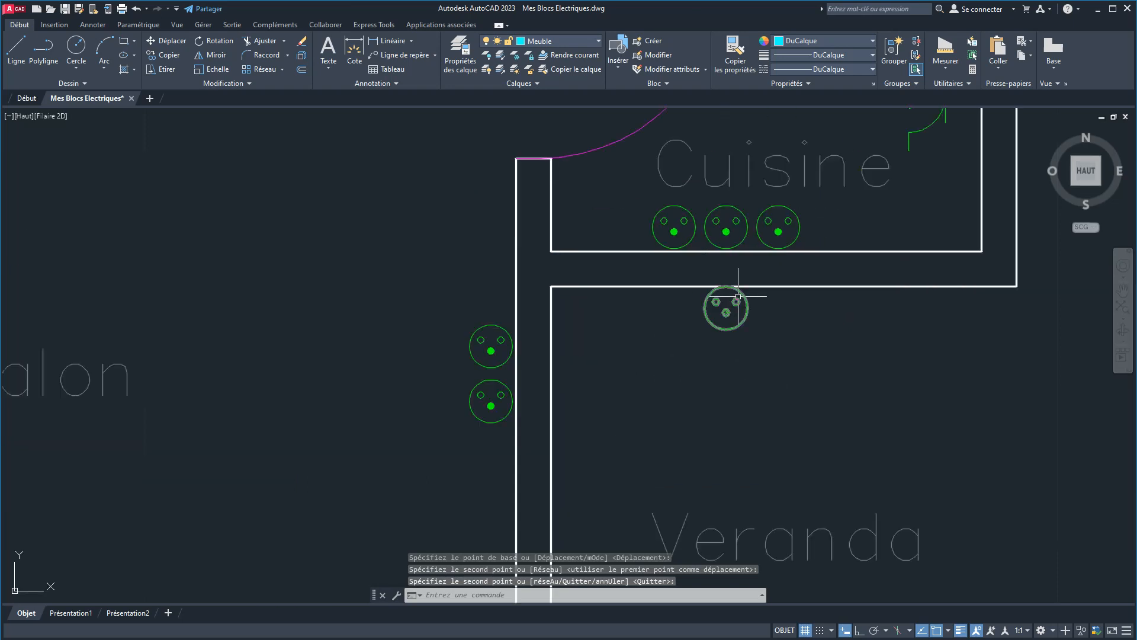
click(728, 313)
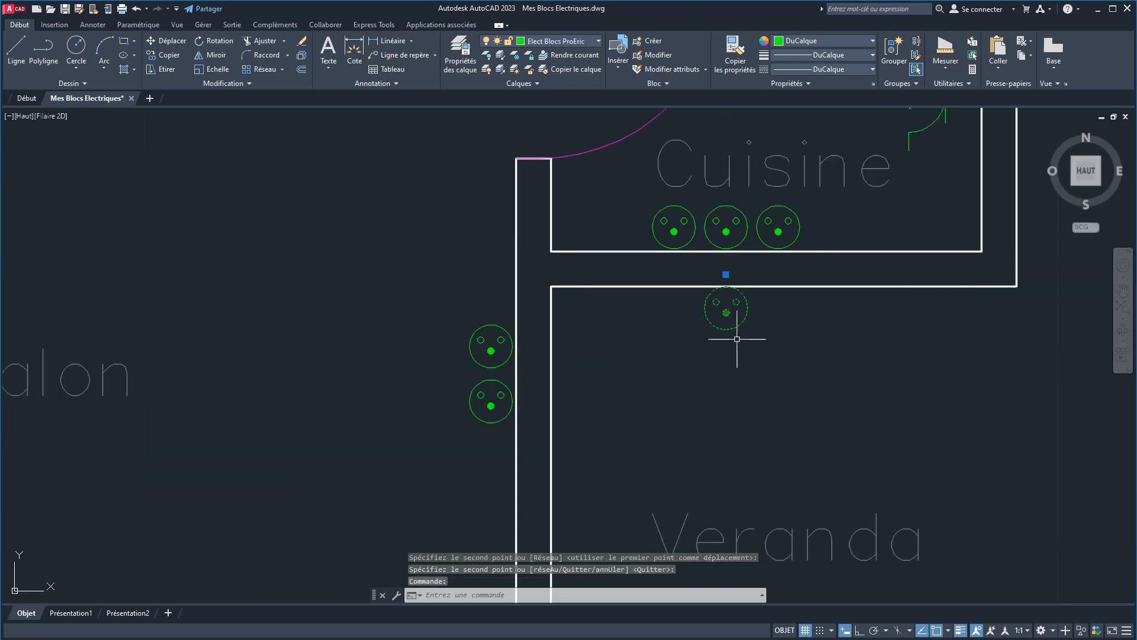
key(ctrl+Down)
key(ctrl+Down)
key(ctrl+Down)
key(ctrl+Down)
key(ctrl+Down)
key(ctrl+Down)
key(ctrl+Down)
key(ctrl+Down)
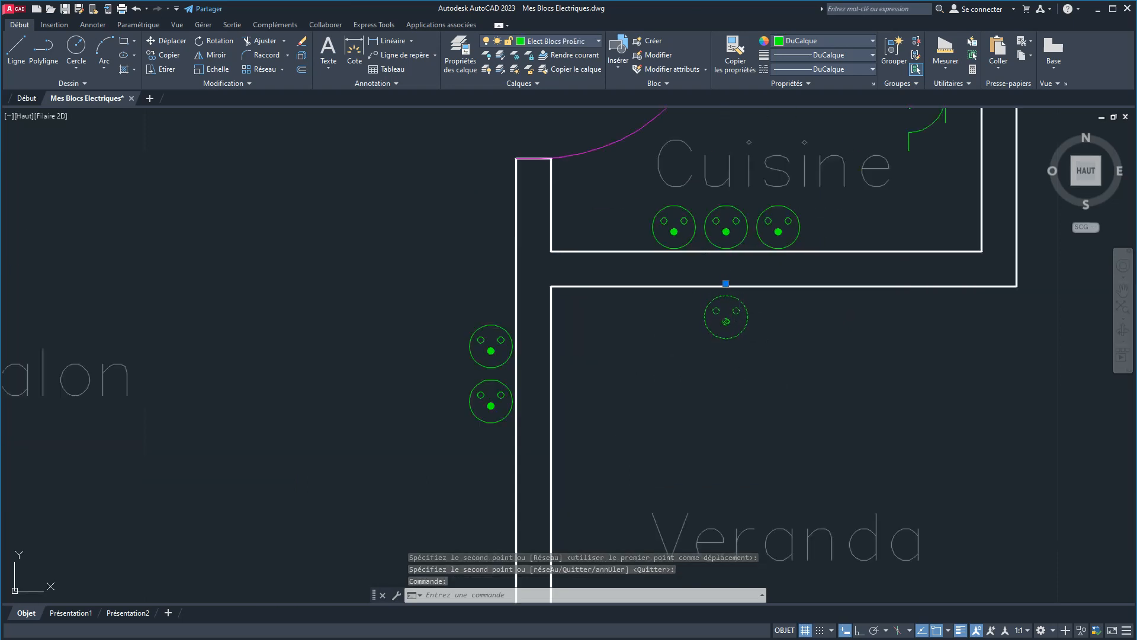
key(Escape)
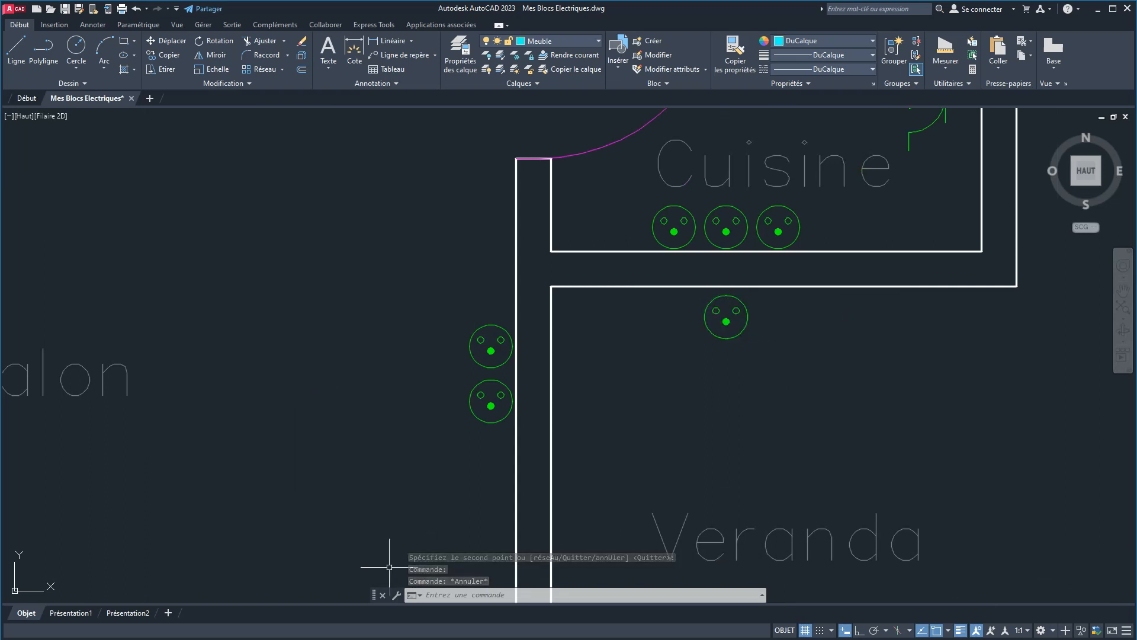
Look through the PDF guide's sections from socket circuits to electric vehicles, and return to the AutoCAD drawing.
key(alt+Tab)
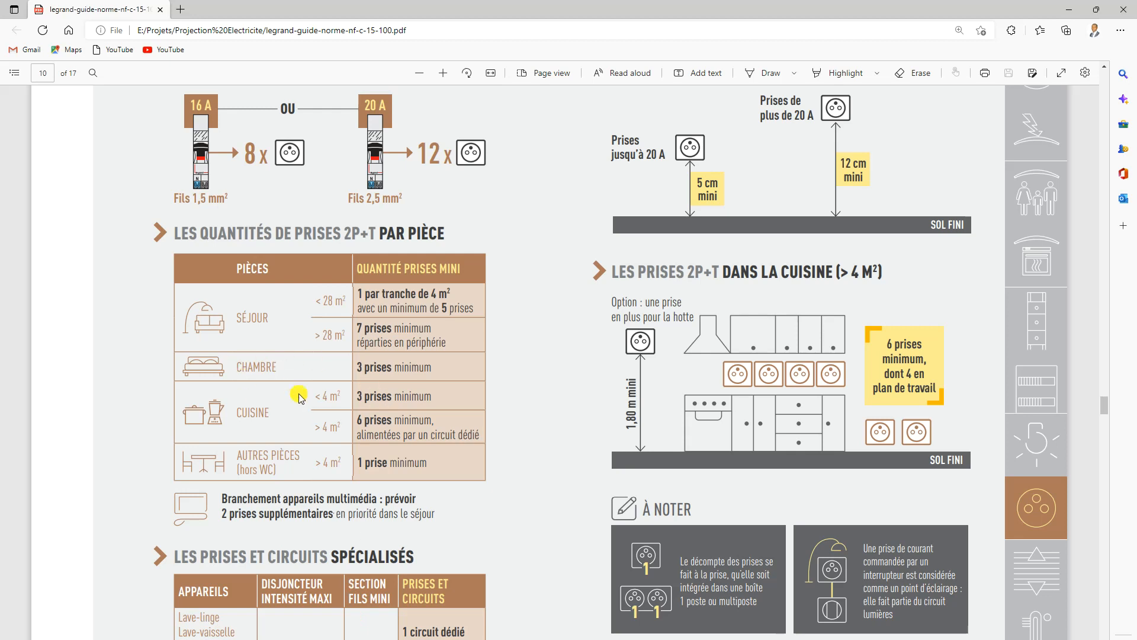
scroll(403, 368, up, 2)
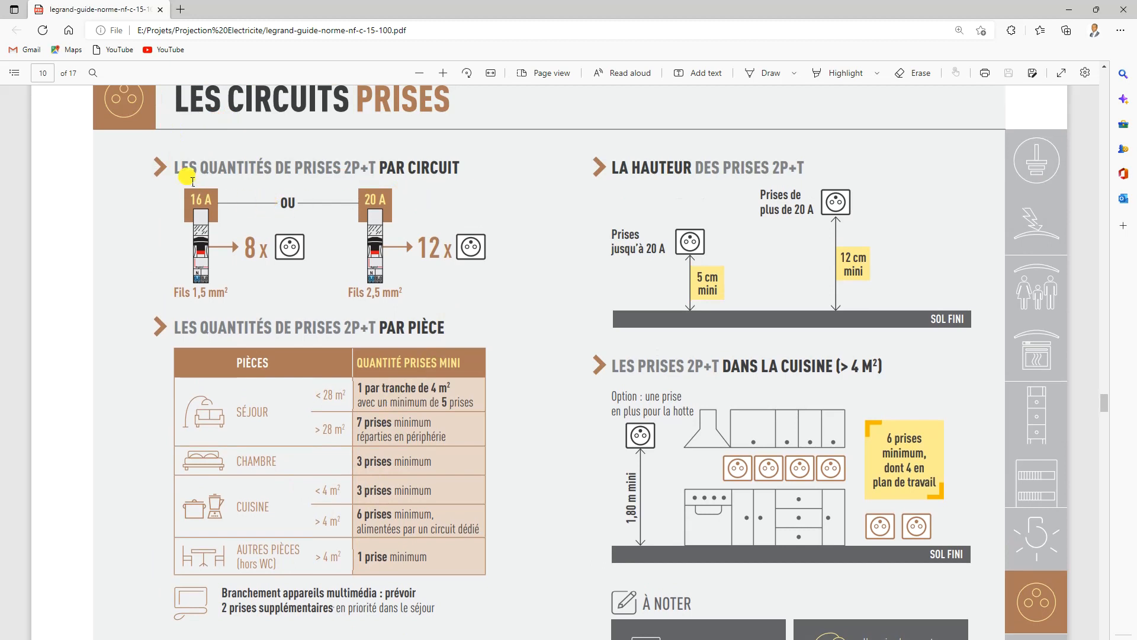
scroll(304, 241, down, 15)
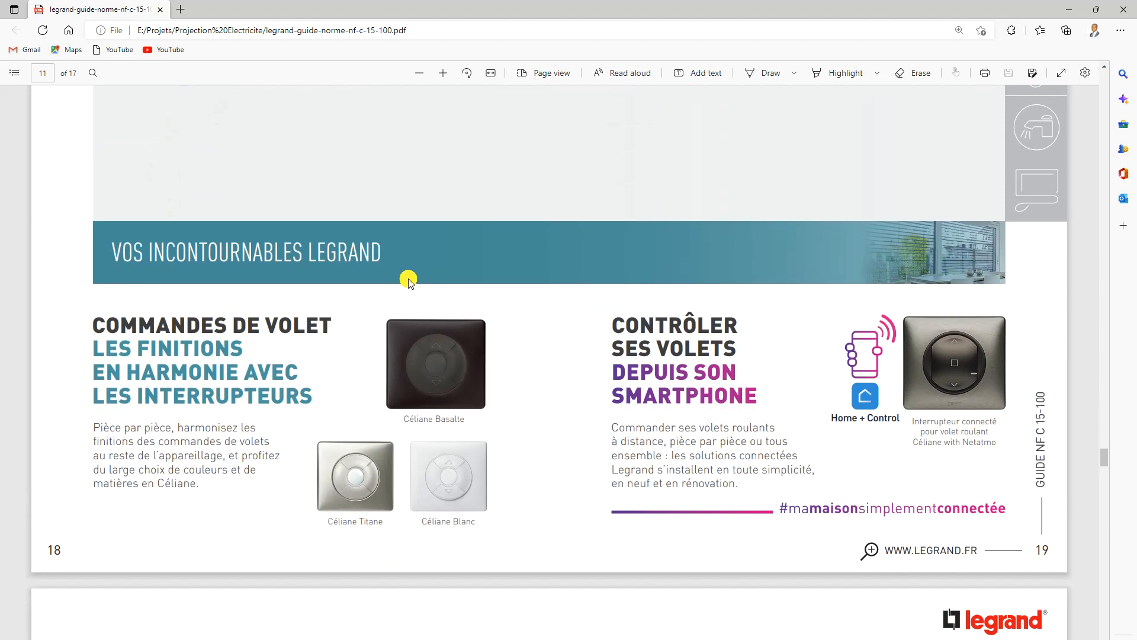
scroll(448, 233, down, 10)
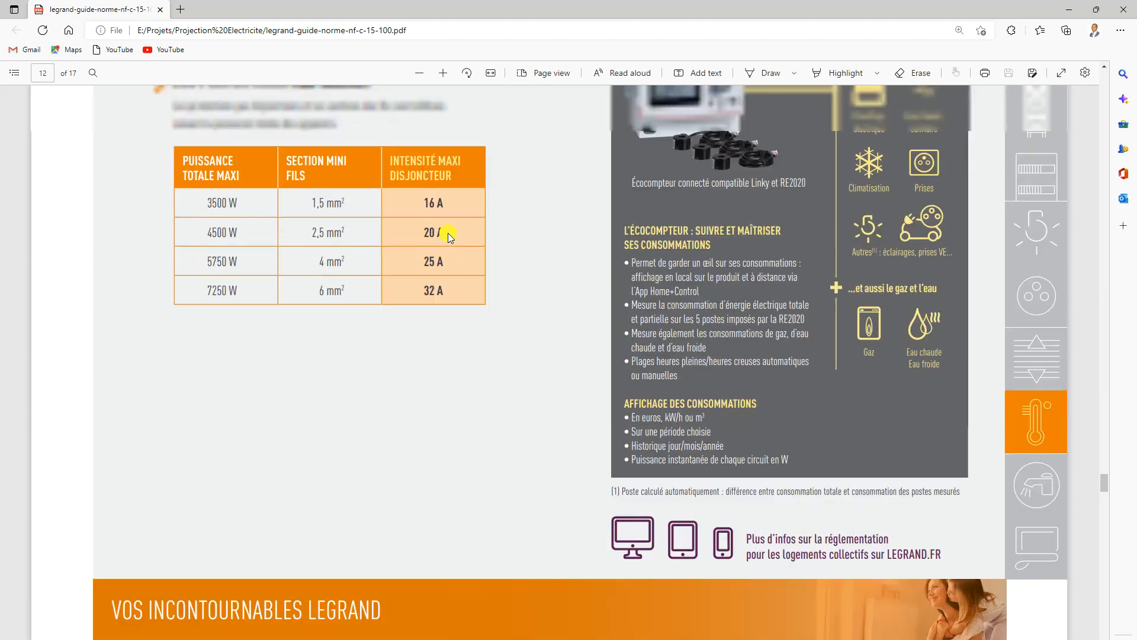
scroll(448, 233, up, 7)
scroll(448, 233, down, 8)
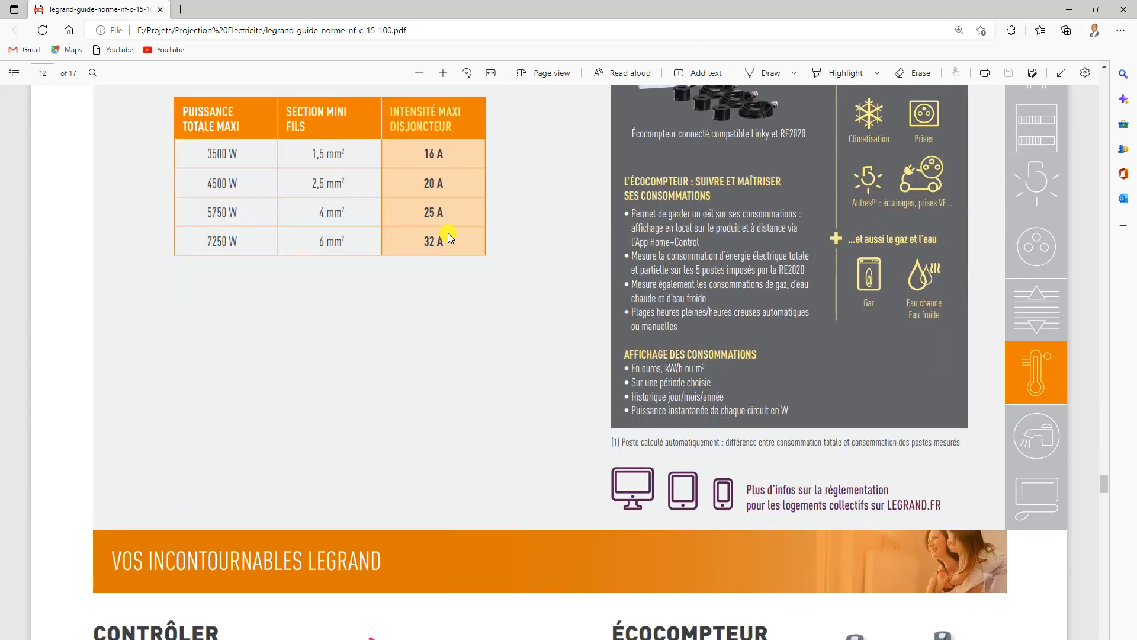
scroll(448, 232, down, 9)
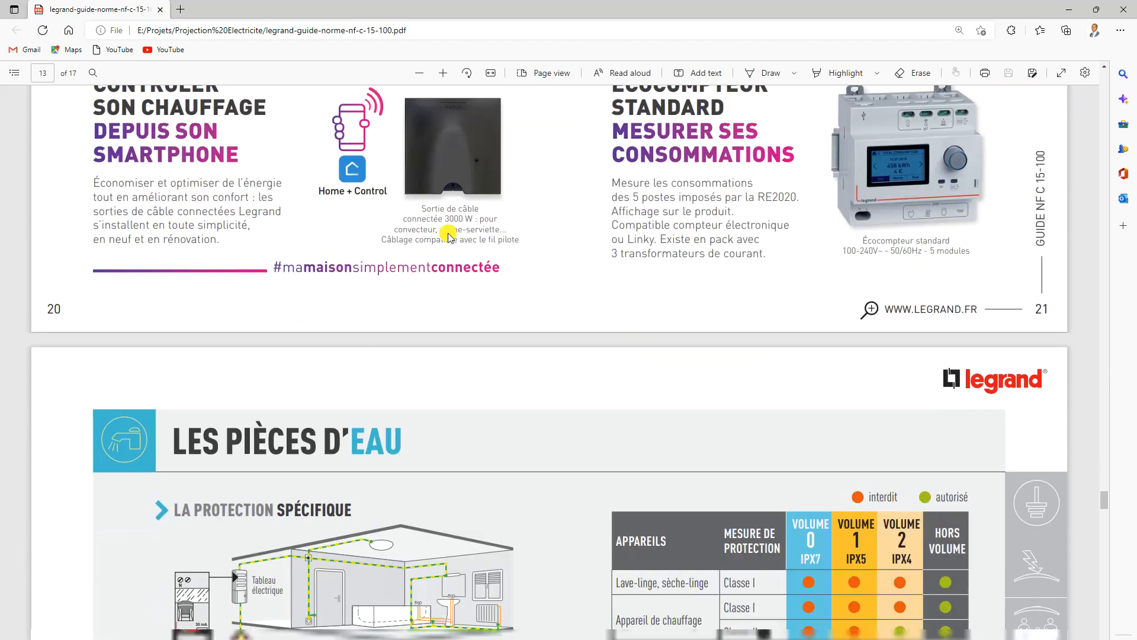
scroll(448, 235, down, 5)
scroll(449, 235, down, 10)
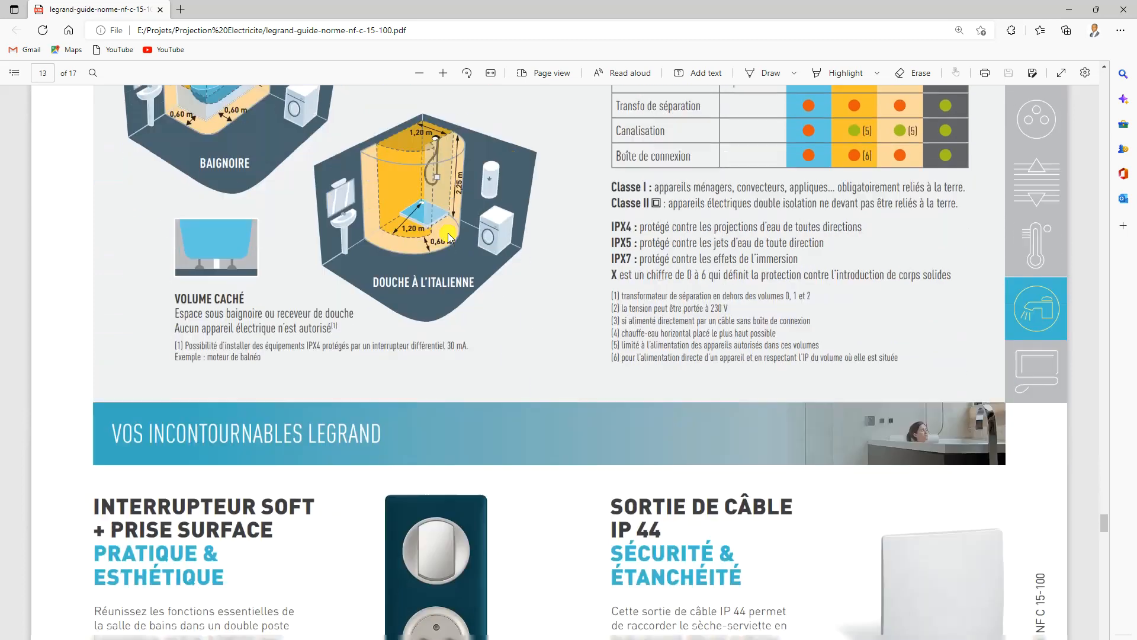
scroll(449, 235, down, 14)
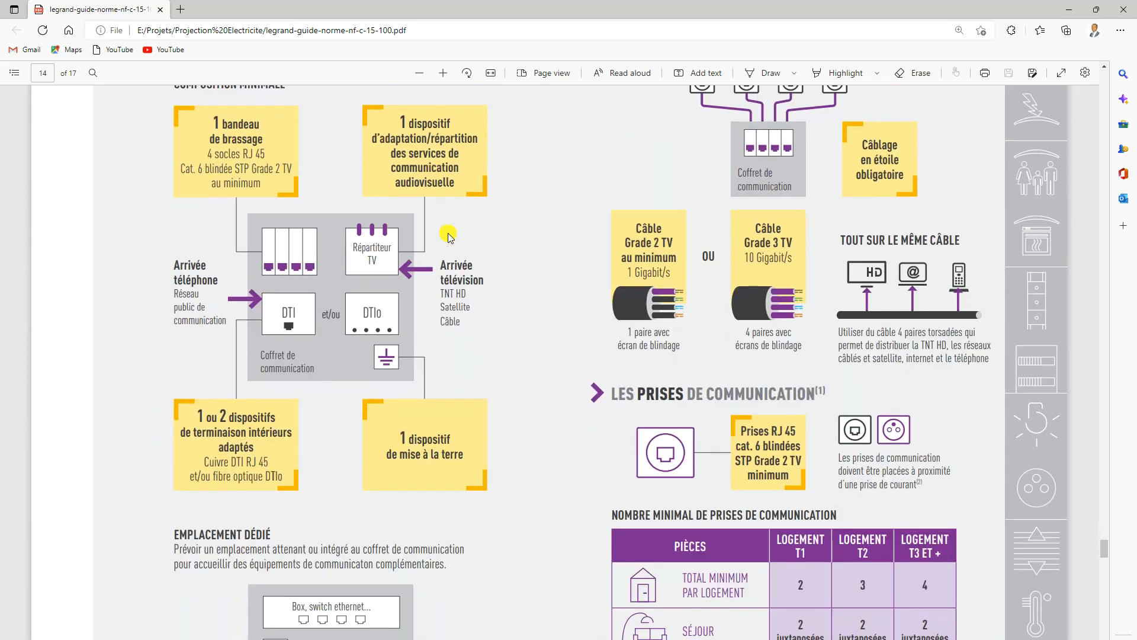
scroll(448, 234, down, 8)
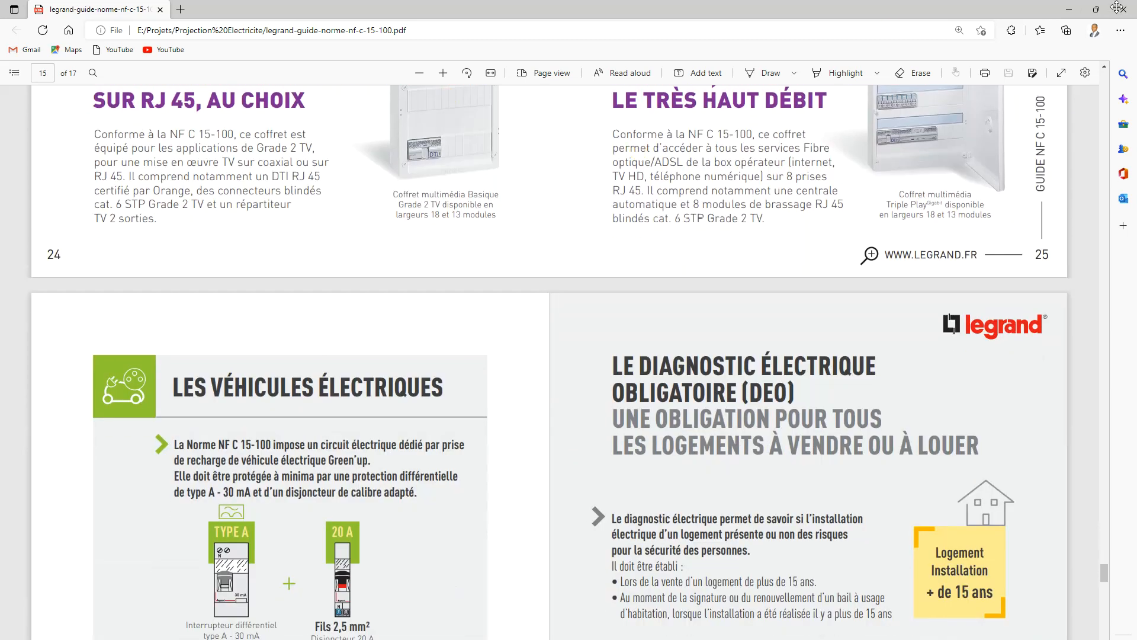
click(1069, 9)
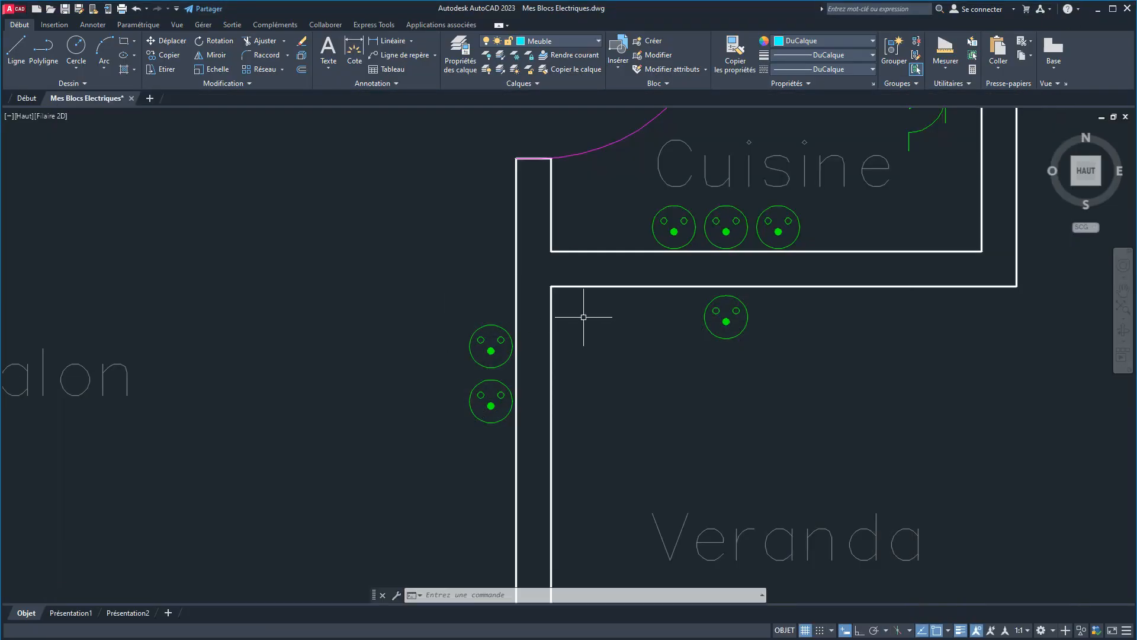
scroll(584, 317, down, 4)
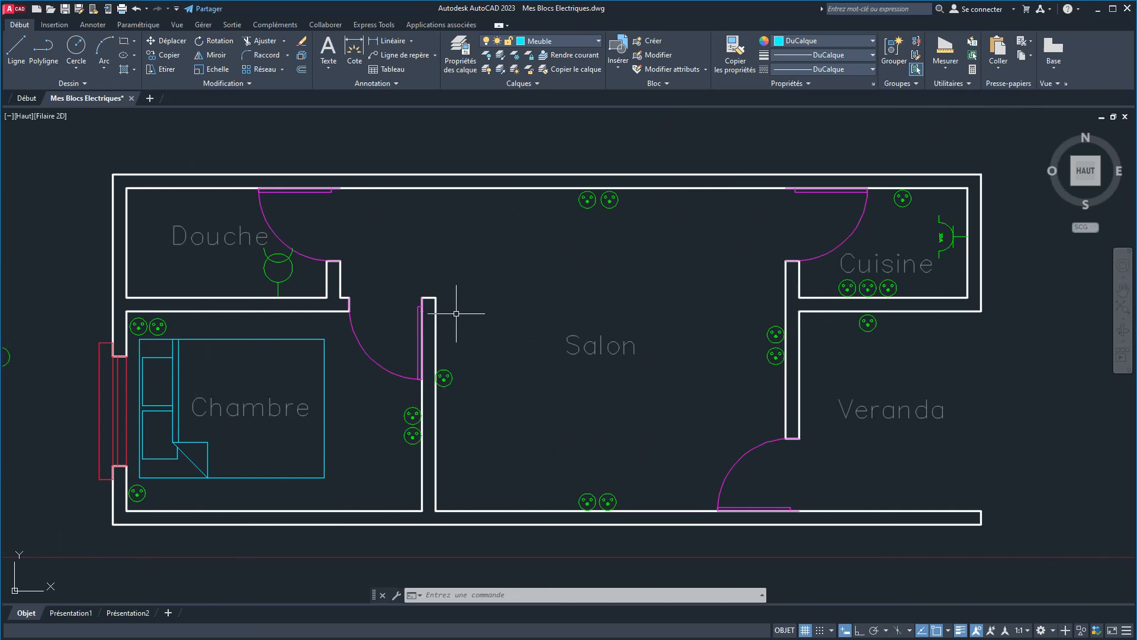
mouse_move(461, 317)
middle_down()
mouse_move(579, 318)
mouse_move(465, 330)
middle_up()
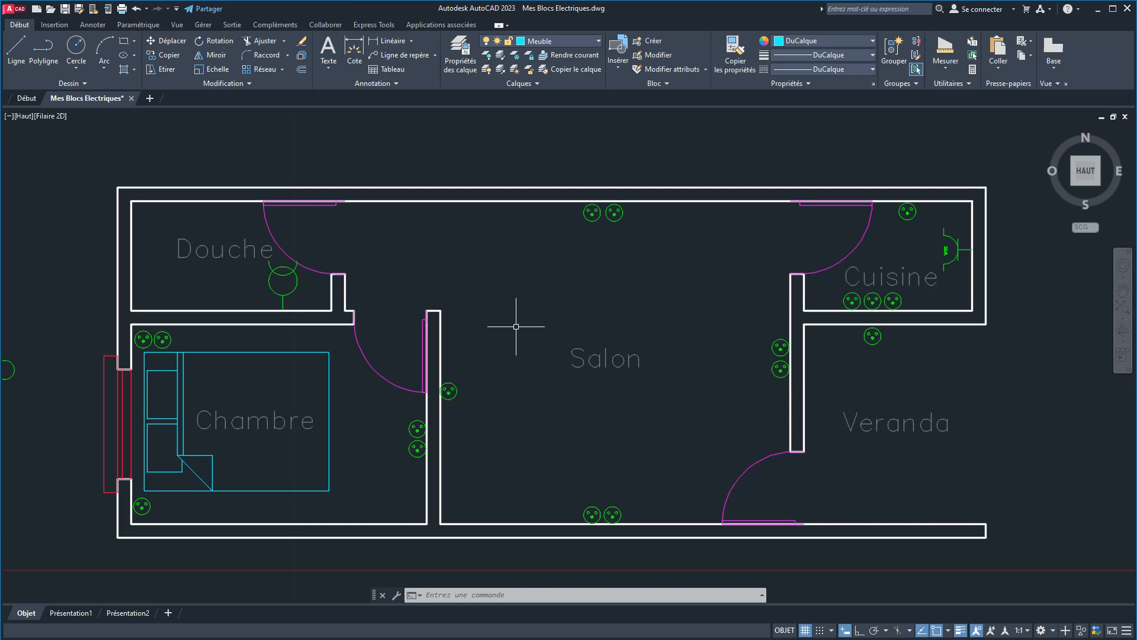
scroll(516, 327, down, 2)
scroll(505, 326, up, 2)
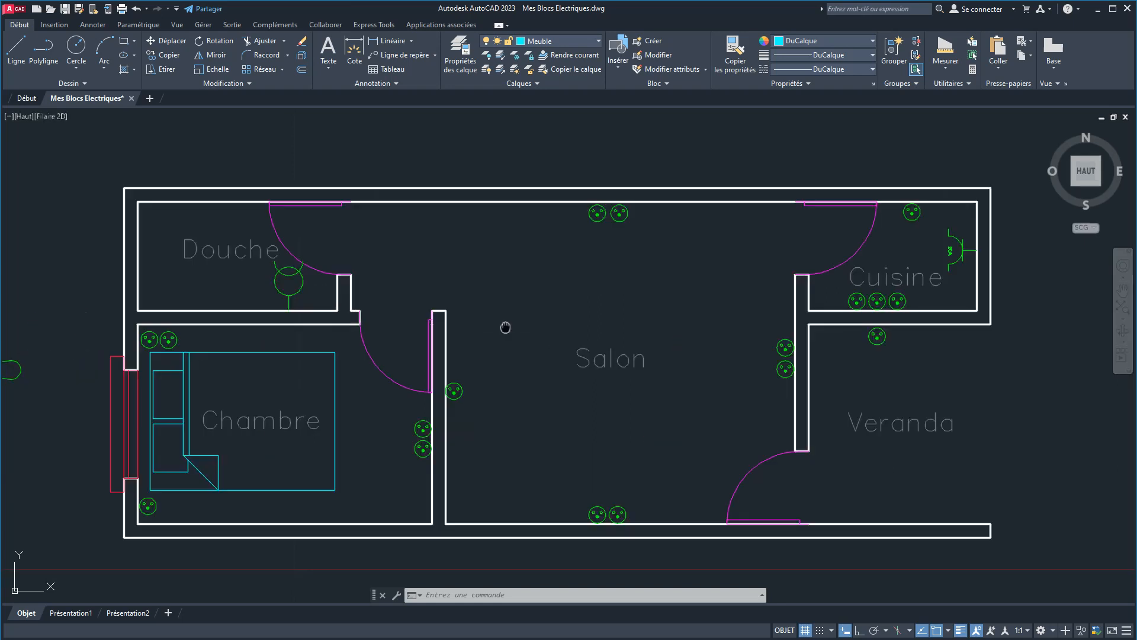
middle_drag(505, 327, 483, 317)
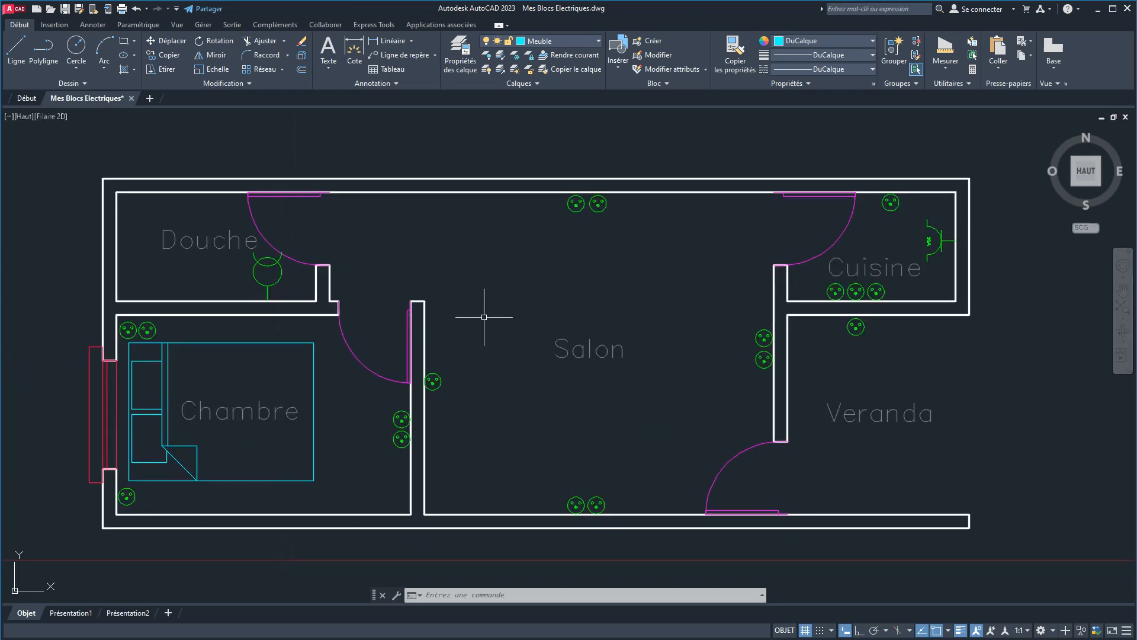
Examine the four separate switch symbols in the top row of the symbol library beside the floor plan.
scroll(481, 314, down, 4)
middle_drag(481, 314, 608, 314)
scroll(325, 311, up, 4)
scroll(322, 307, up, 3)
scroll(355, 311, down, 1)
scroll(267, 302, up, 1)
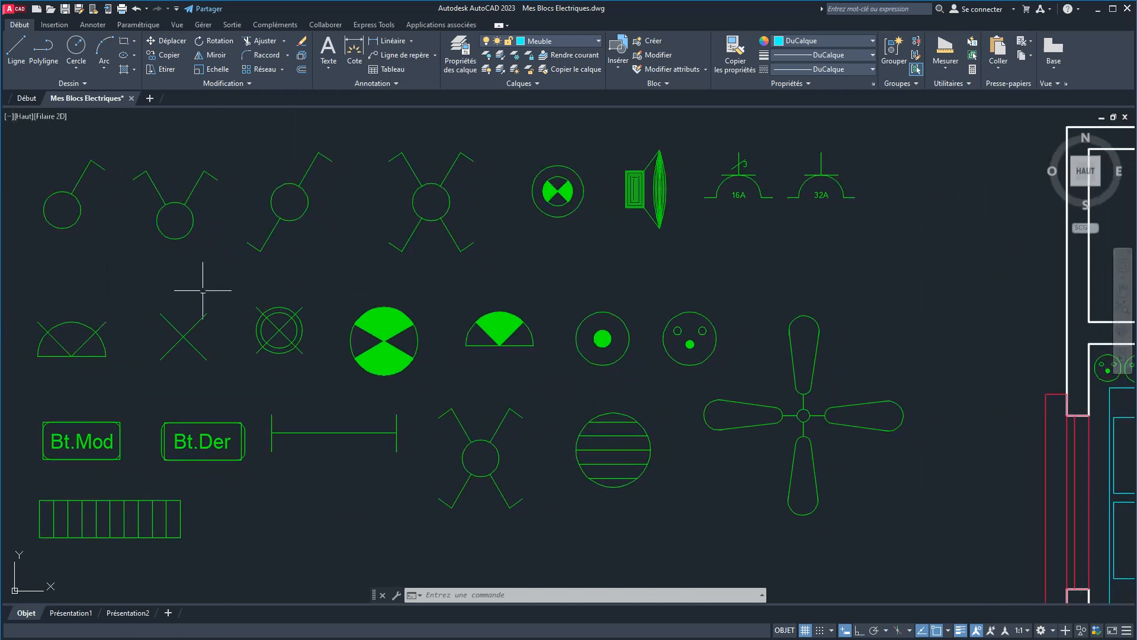
click(49, 146)
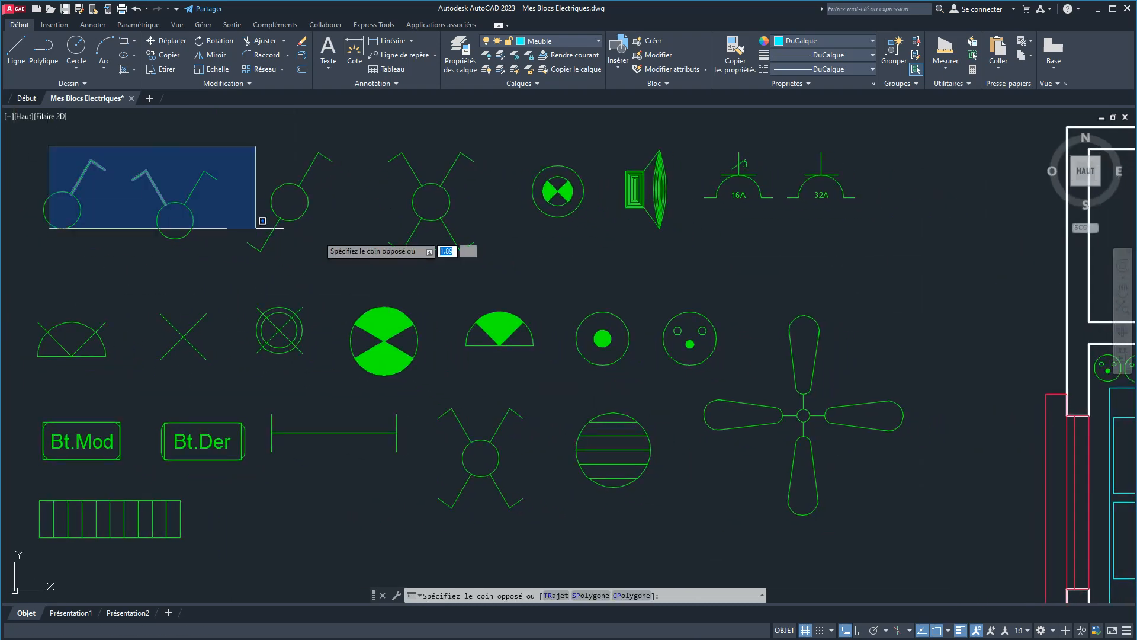
click(499, 256)
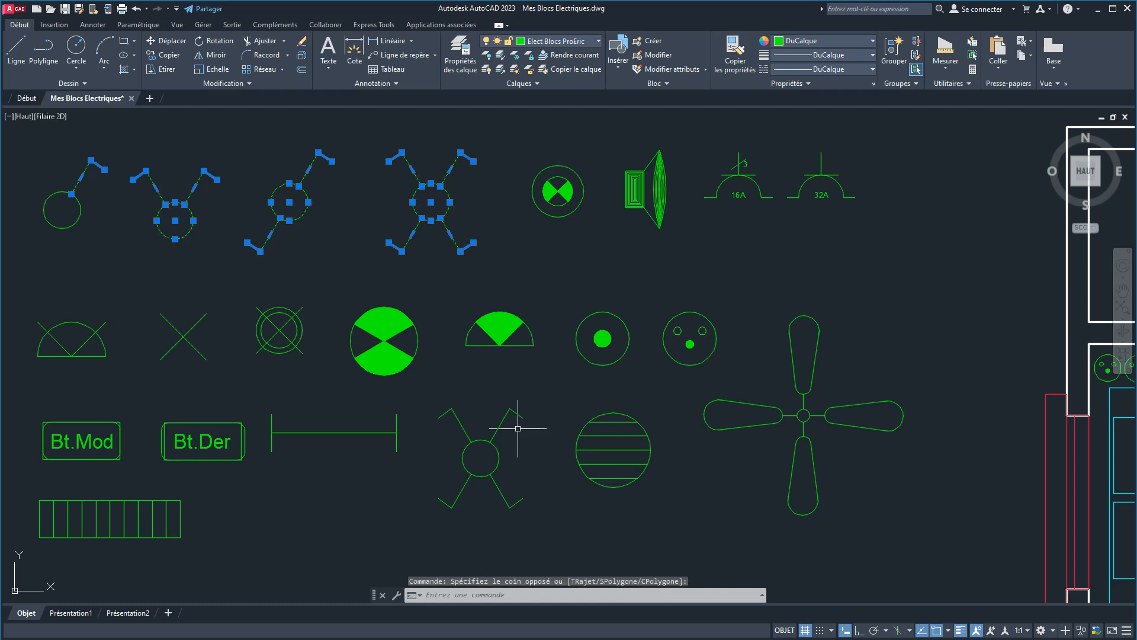
key(Escape)
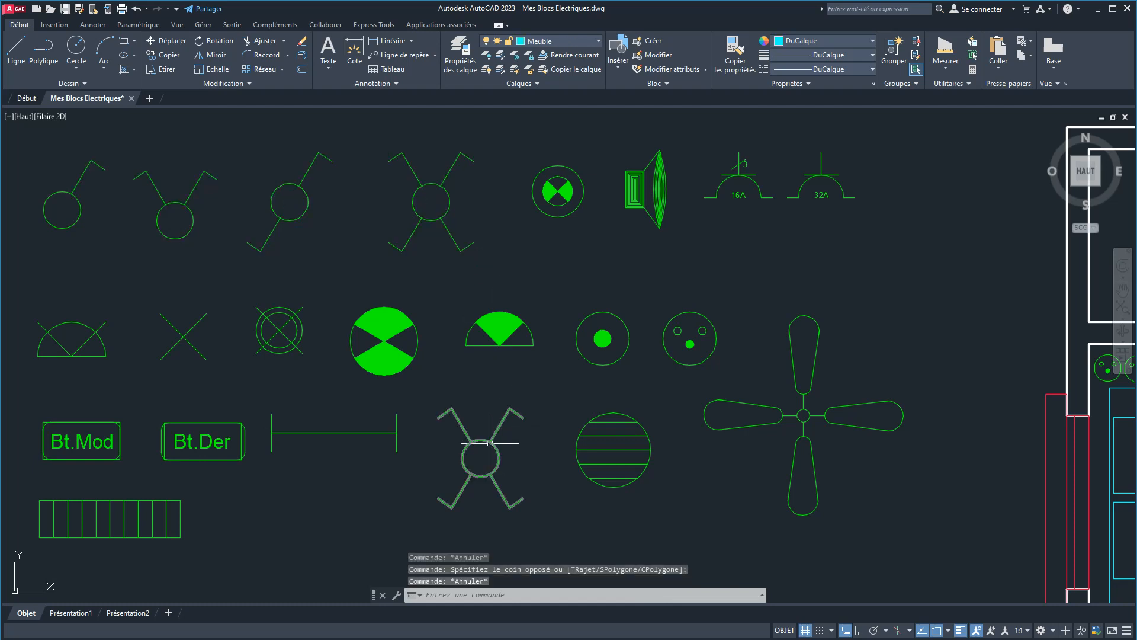
Set the dynamic switch block in the symbol library to the Interrupteur SA visibility state.
click(490, 444)
scroll(490, 444, up, 5)
middle_drag(490, 447, 403, 319)
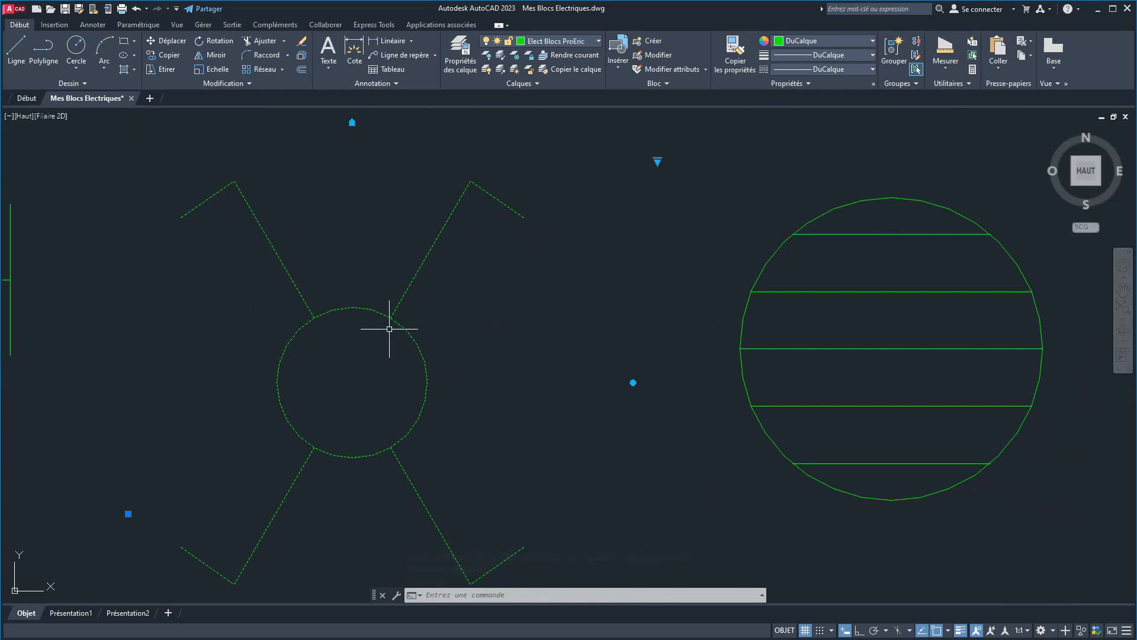
middle_drag(389, 329, 384, 315)
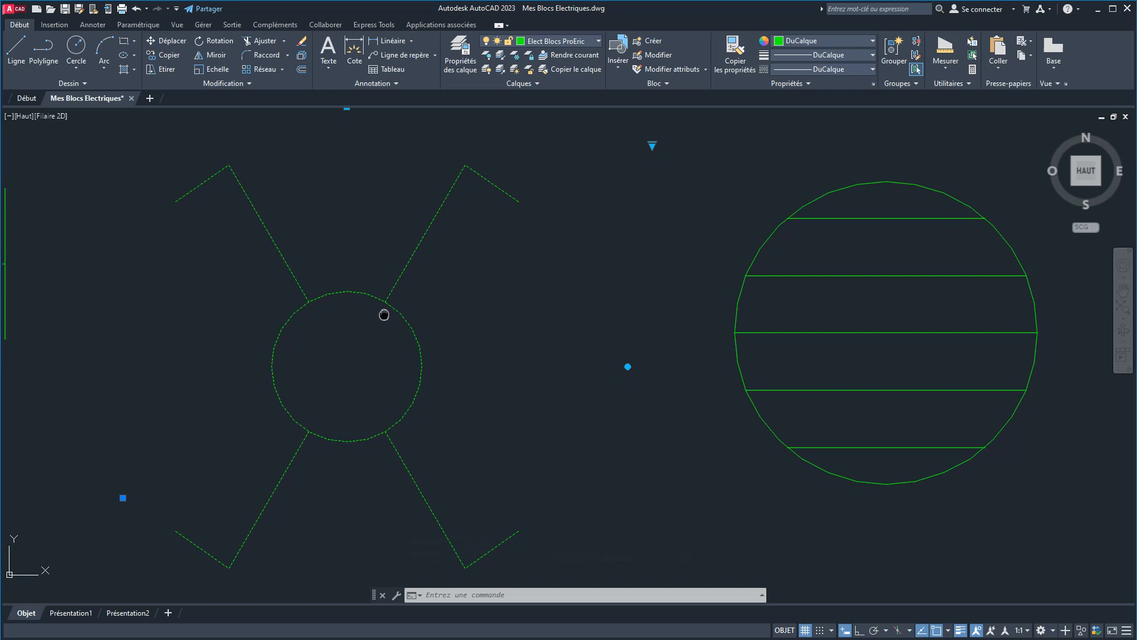
click(652, 145)
click(666, 153)
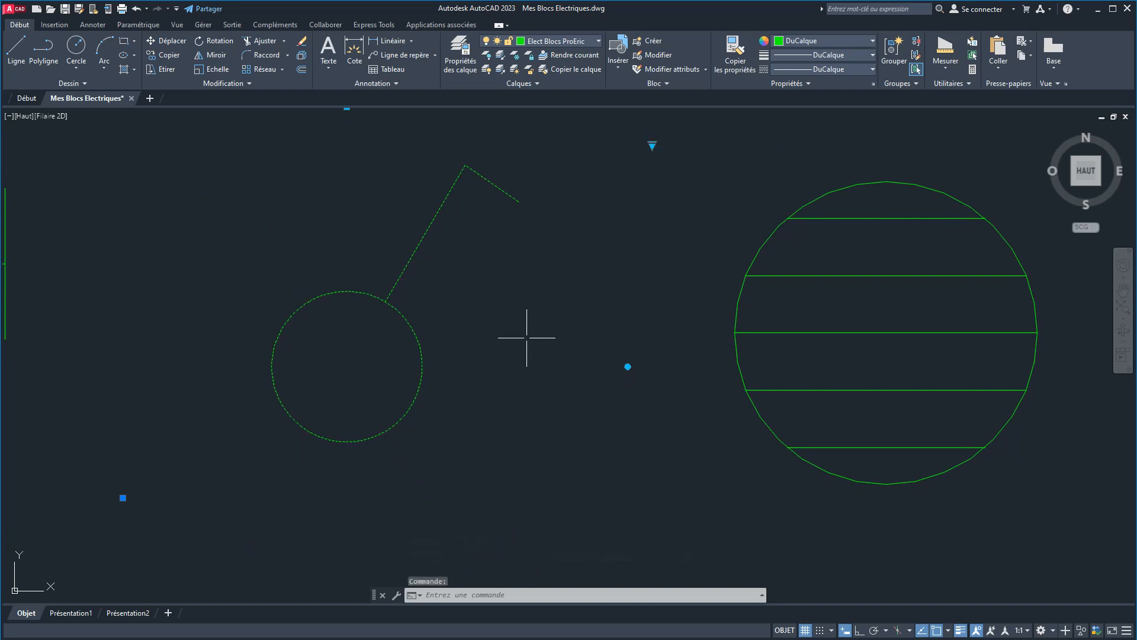
Cycle the dynamic switch block through the Interrupteur SA Double, Interrupteur VV Simple and Interrupteur VV Double states.
click(652, 144)
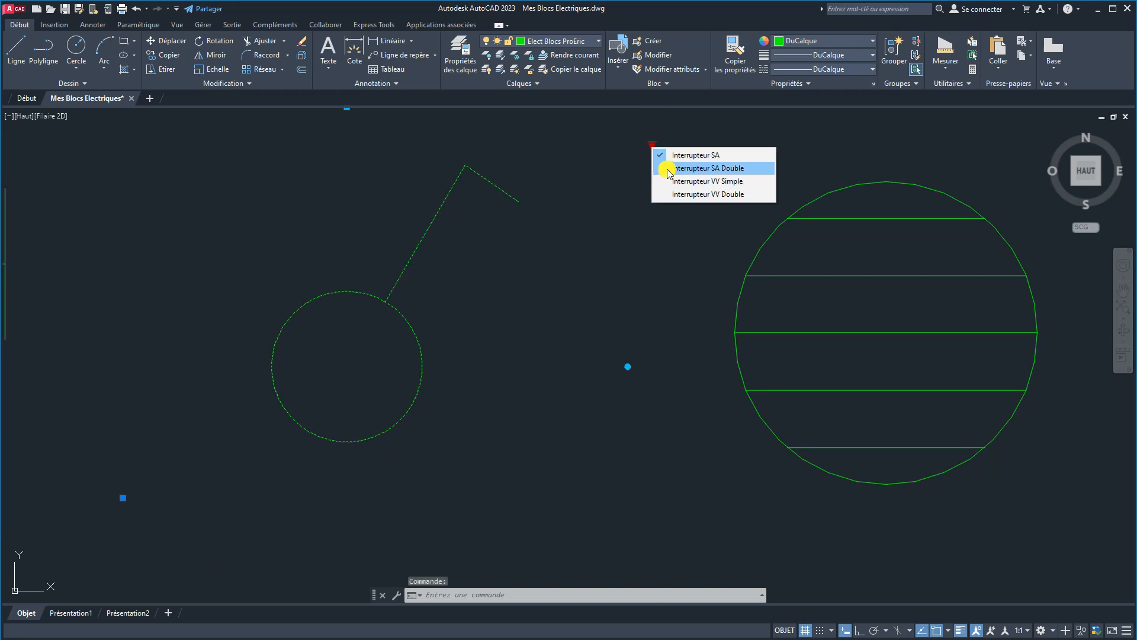
click(667, 167)
click(651, 144)
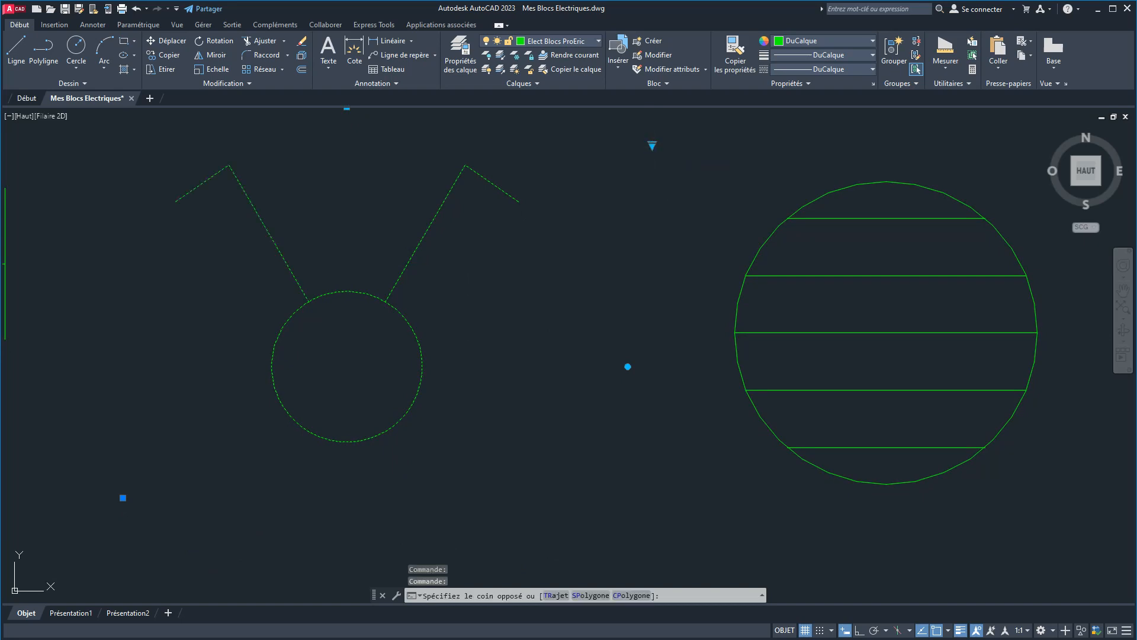
click(652, 145)
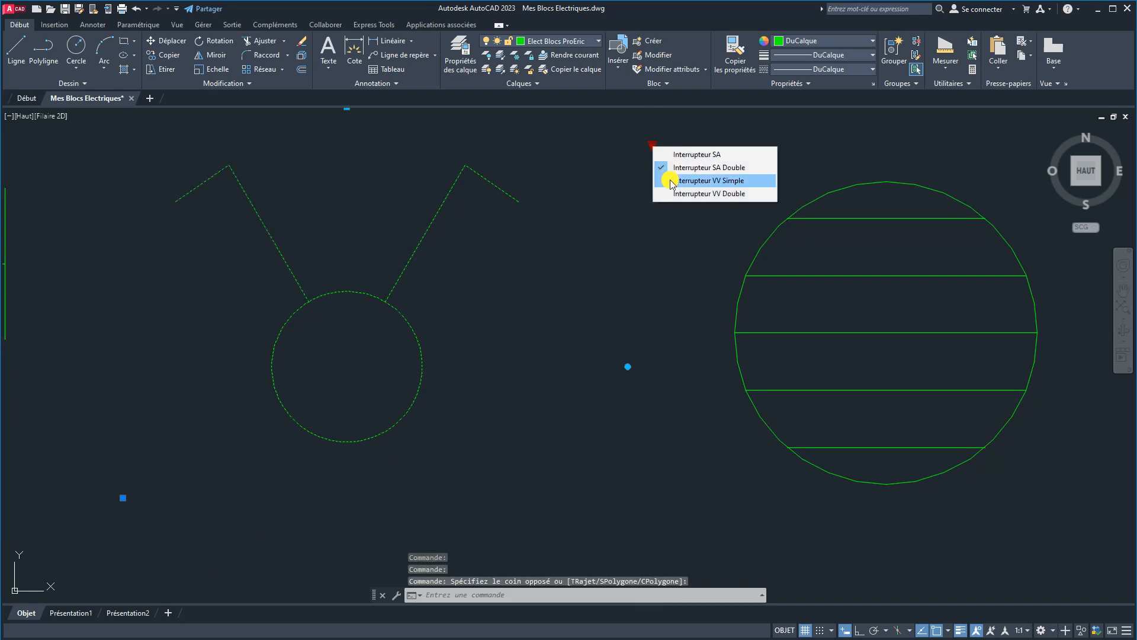
click(670, 180)
click(652, 144)
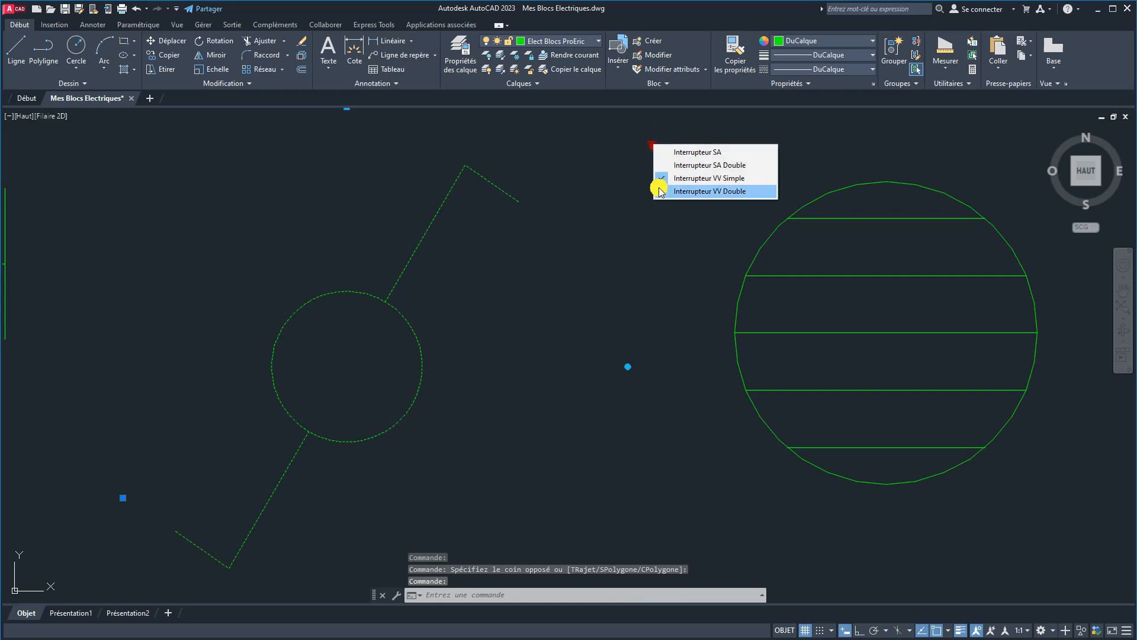
click(669, 192)
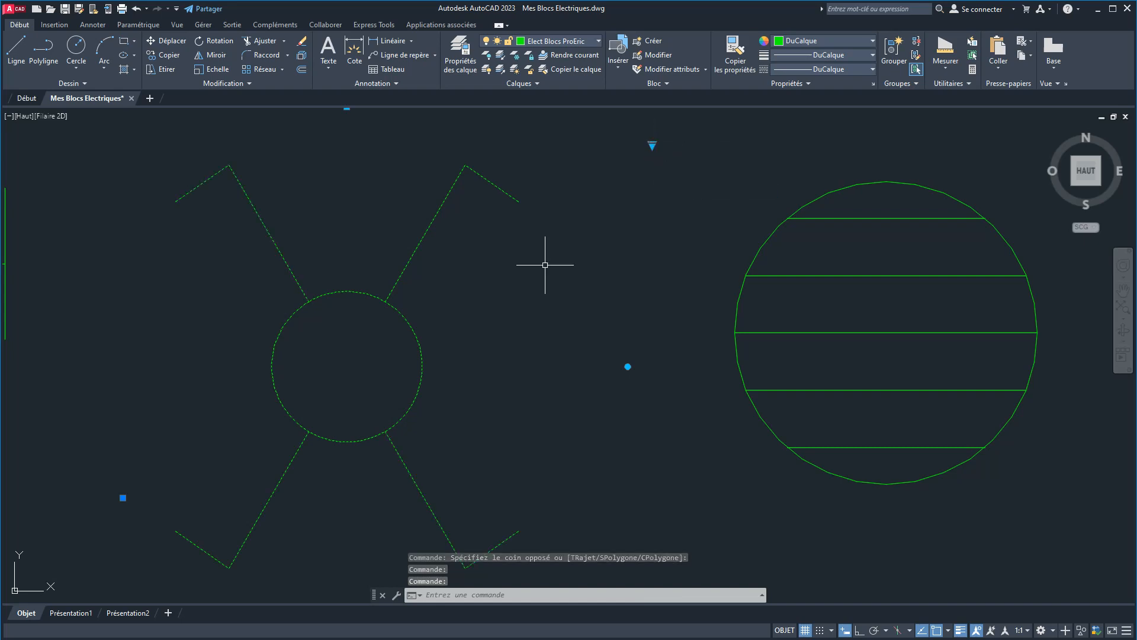
key(Escape)
scroll(584, 271, down, 2)
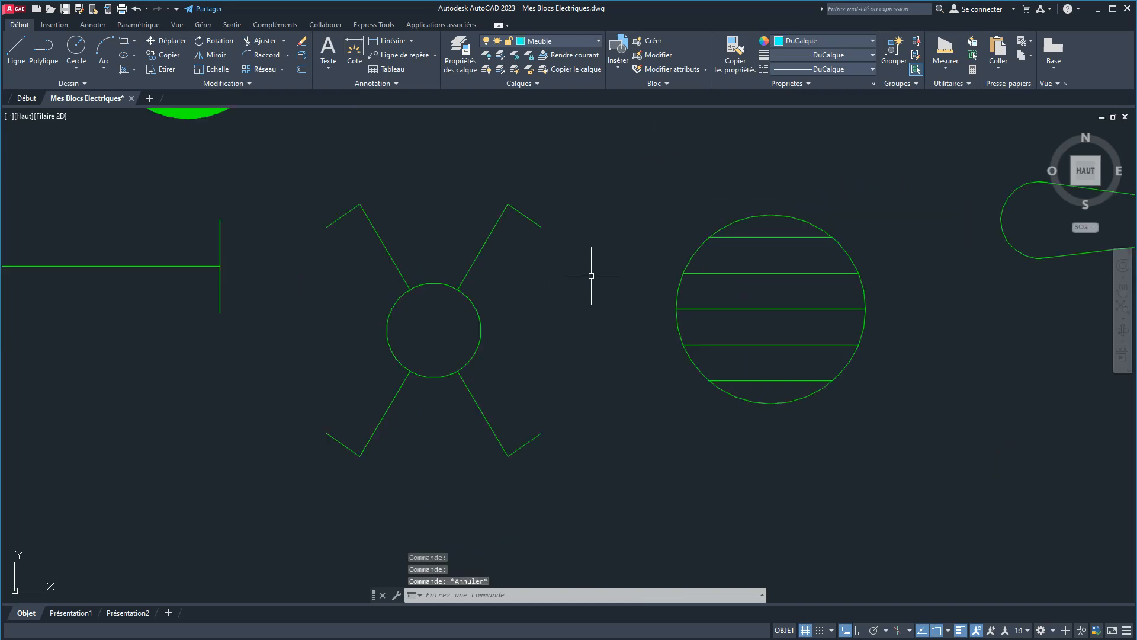
click(693, 265)
scroll(691, 262, down, 3)
middle_drag(692, 263, 551, 338)
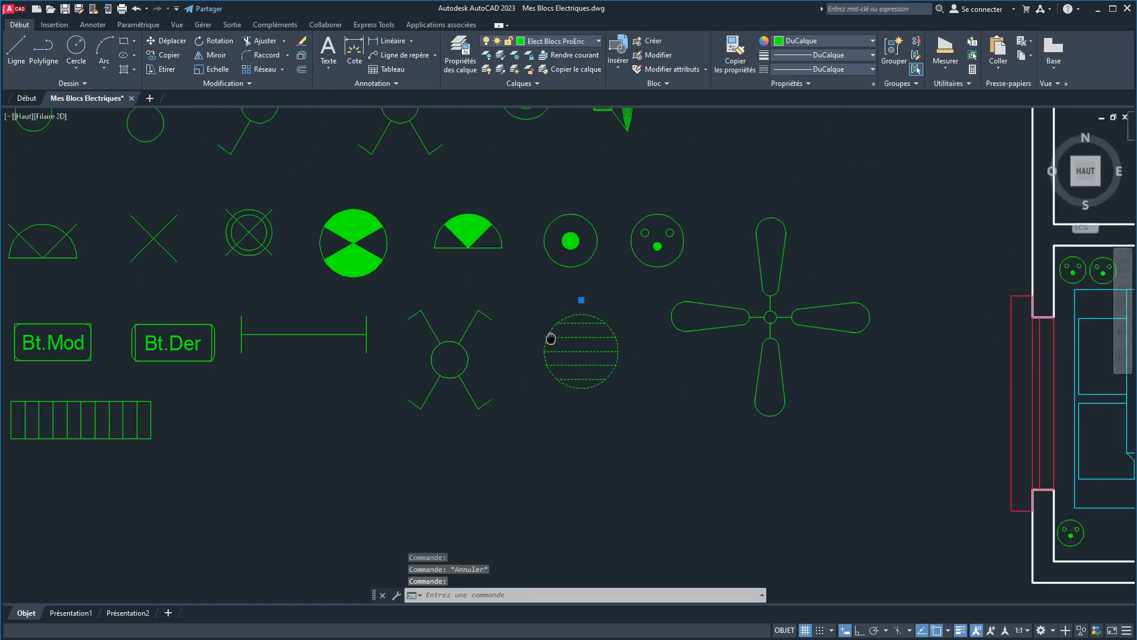
scroll(551, 338, down, 2)
click(690, 308)
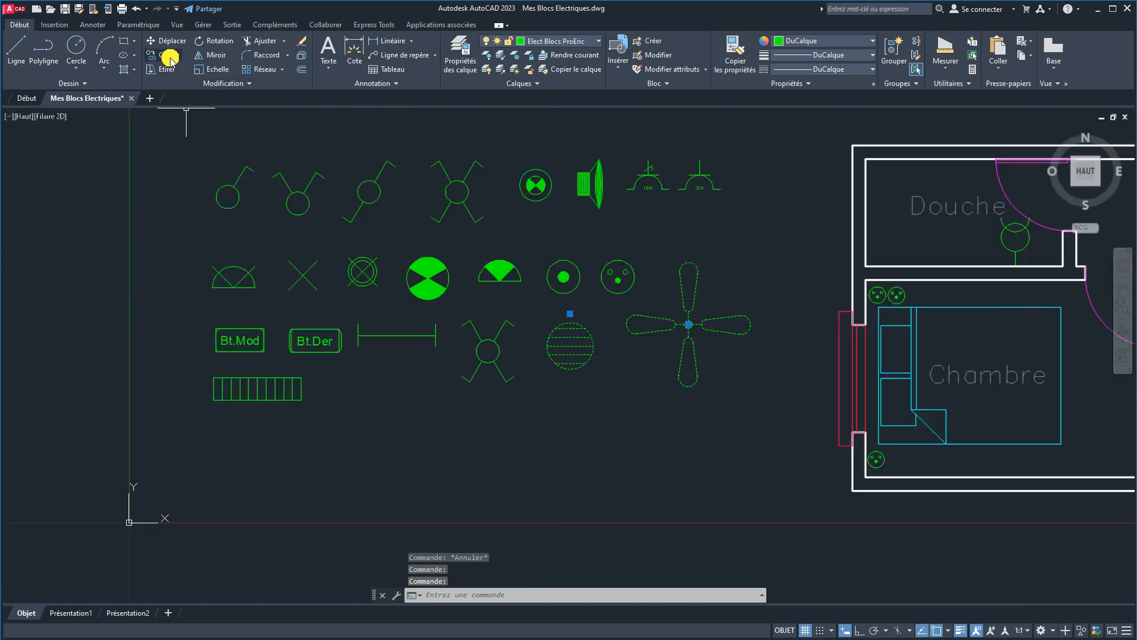
key(Escape)
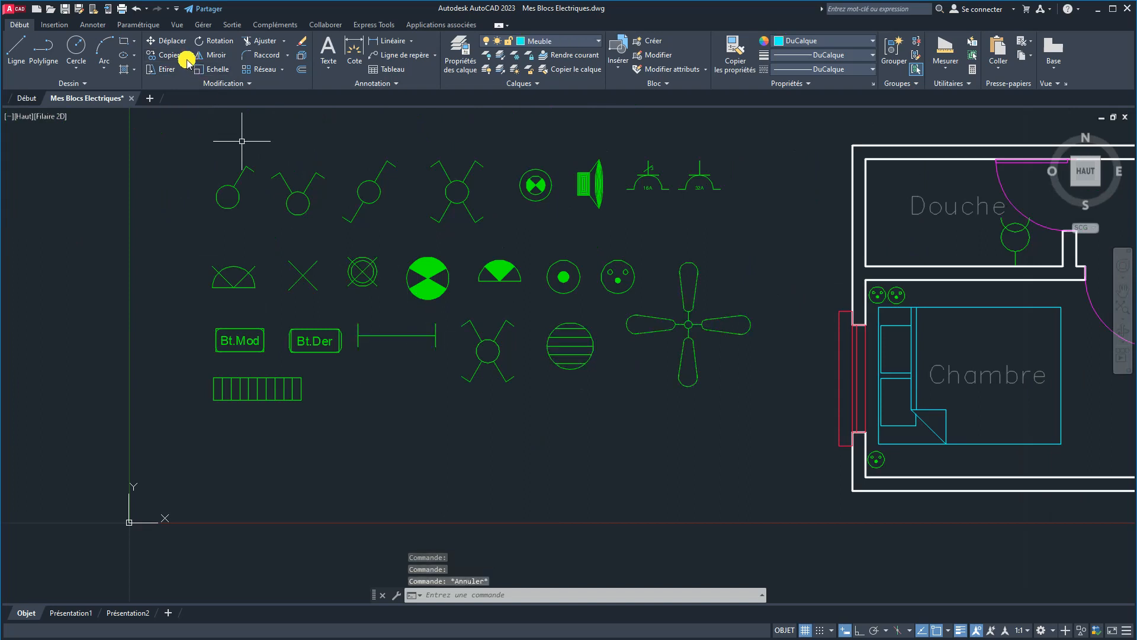
Copy the four-blade fan symbol from the symbol library, using its centre as base point, to the middle of the Salon.
click(169, 60)
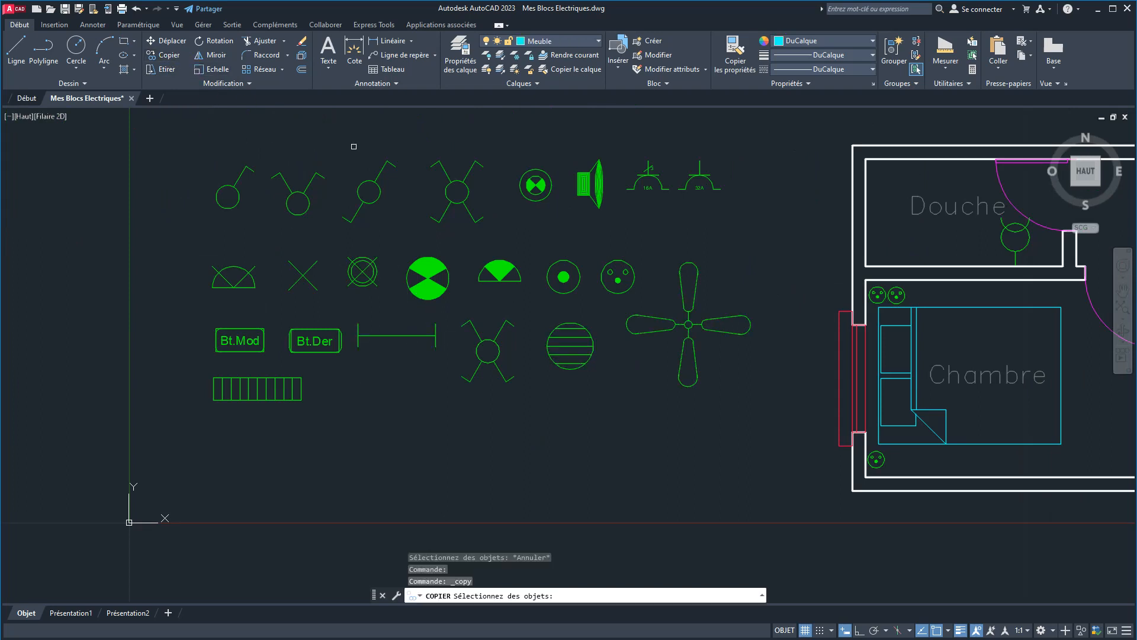
click(691, 303)
key(Return)
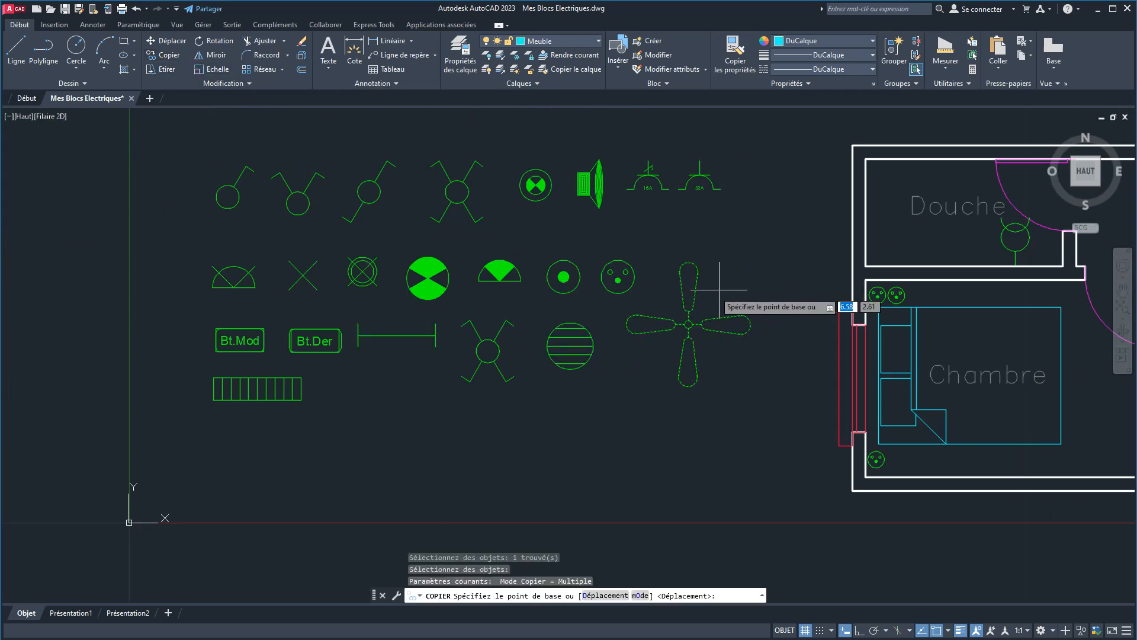
click(688, 323)
scroll(699, 331, down, 5)
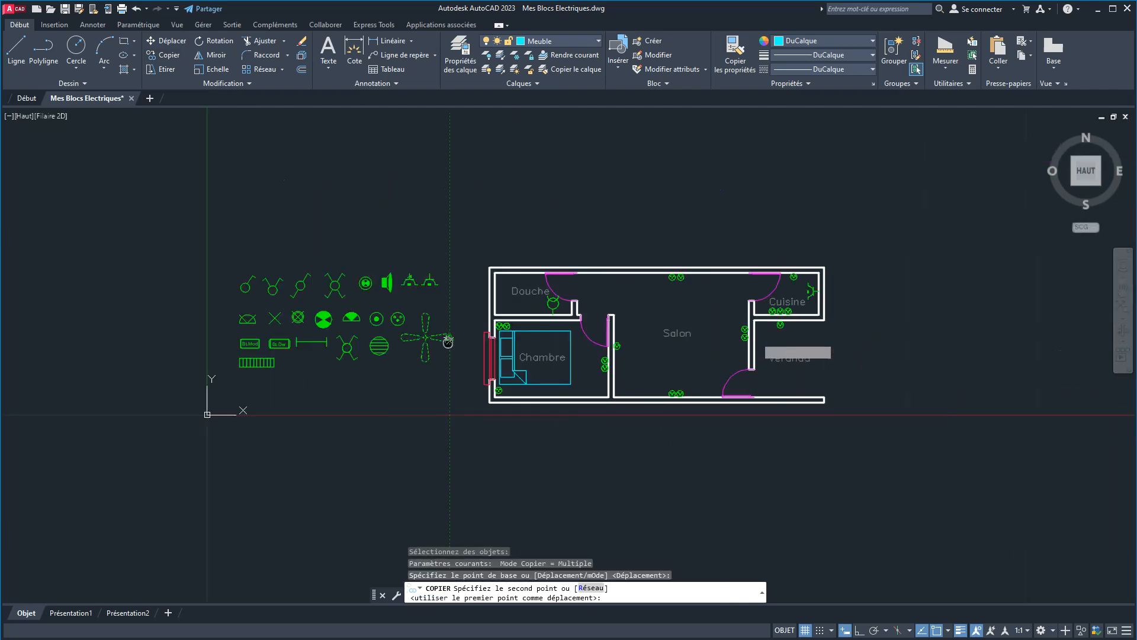
scroll(518, 342, up, 5)
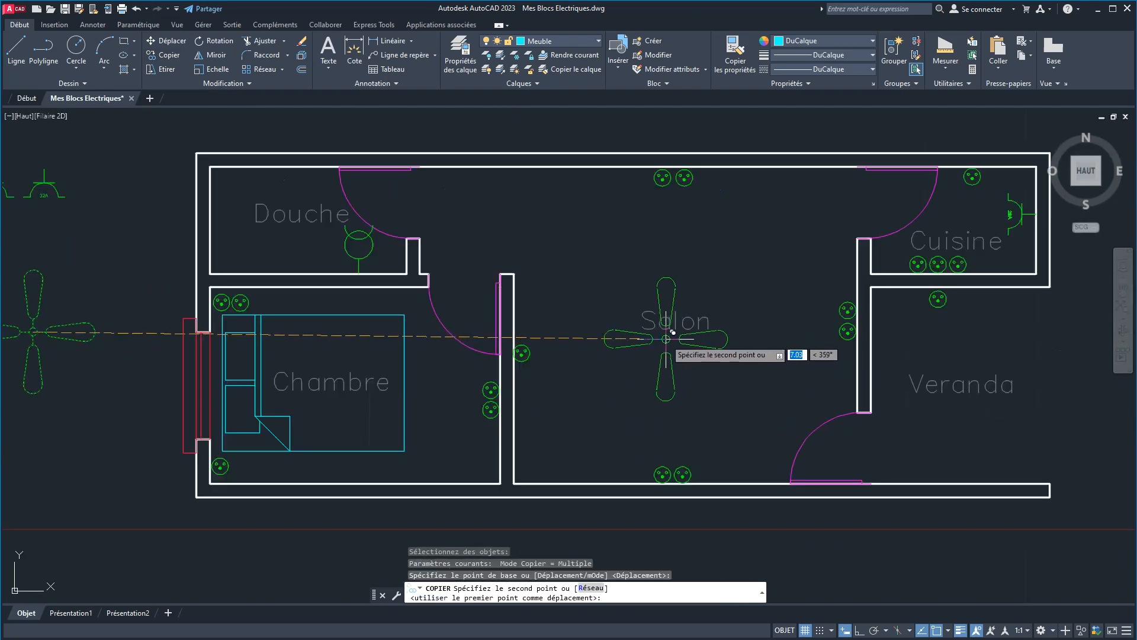
click(671, 339)
right_click(689, 259)
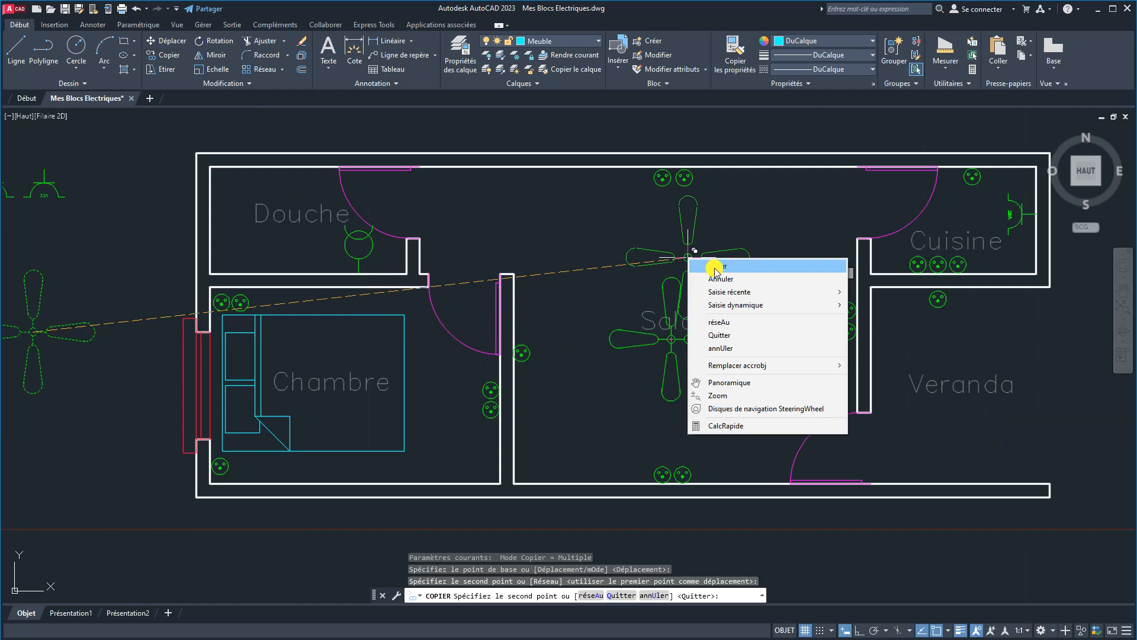
click(714, 266)
Move the Salon room label above and to the right of the fan so the two do not overlap.
click(703, 324)
click(680, 324)
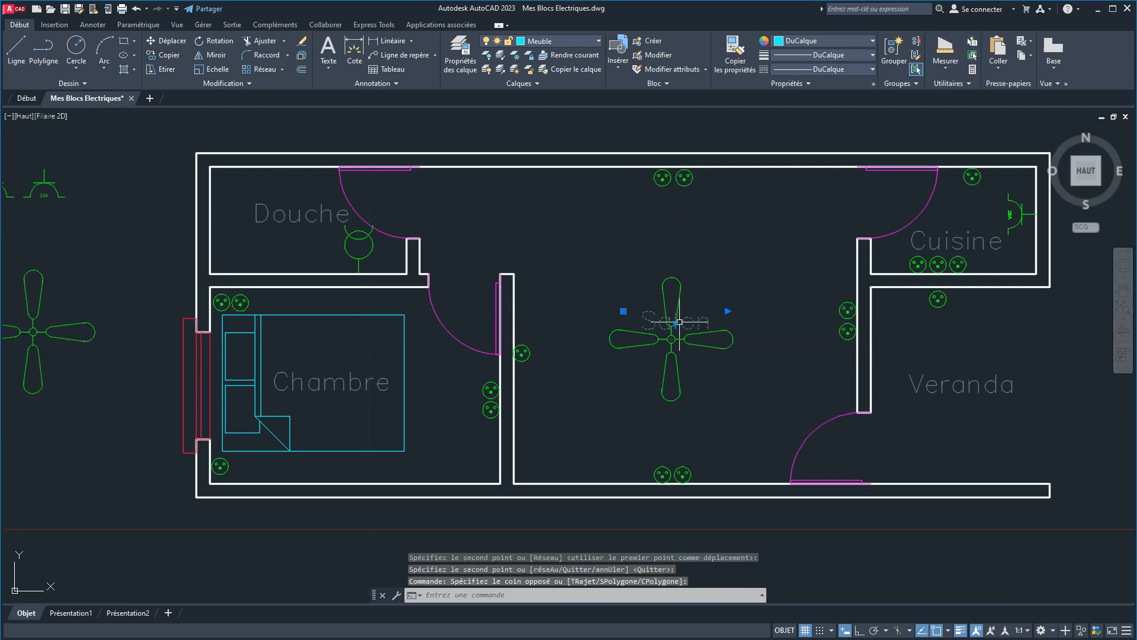
click(625, 311)
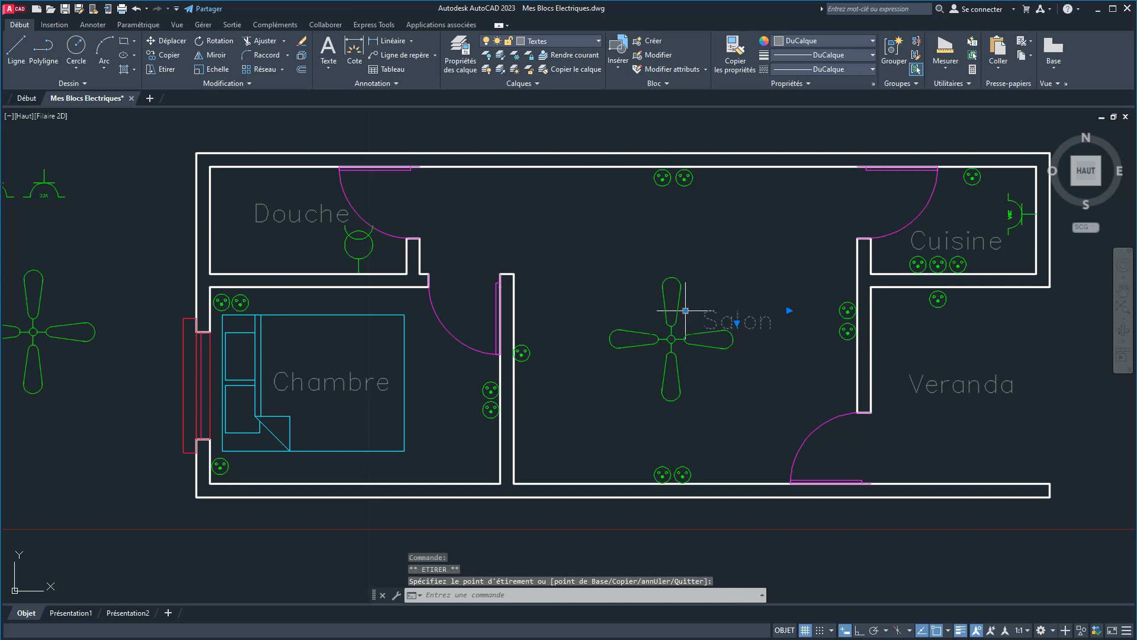
click(688, 300)
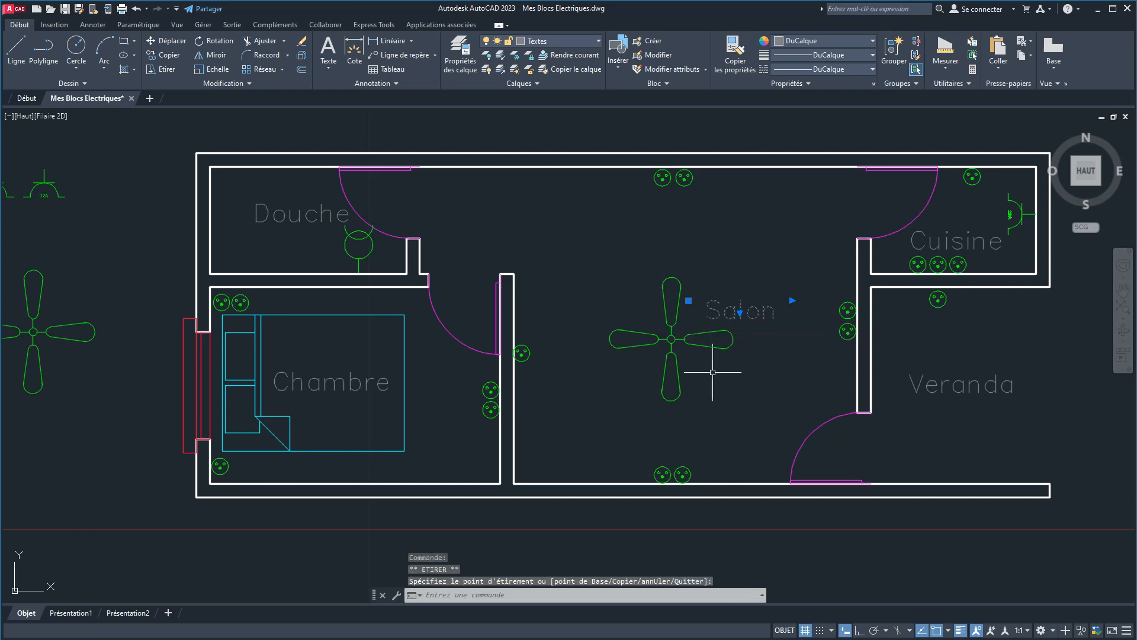
scroll(651, 369, down, 2)
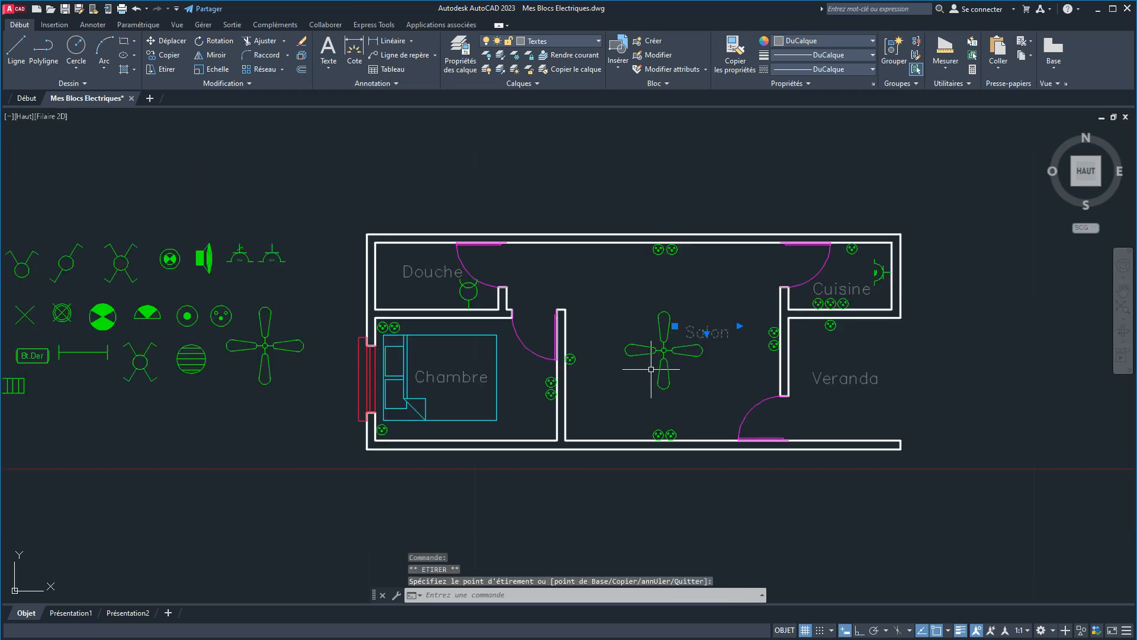
middle_drag(651, 369, 746, 336)
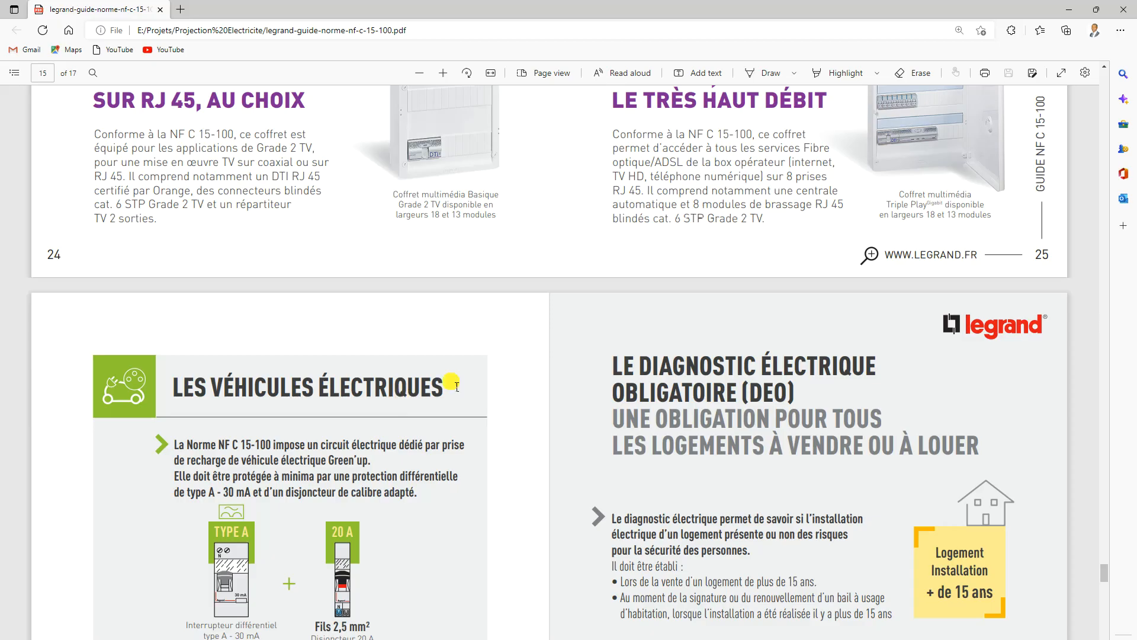
Examine the lighting points required per room and the switch placement in the guide's Les Circuits Lumières section, and return to AutoCAD.
scroll(500, 374, up, 10)
scroll(517, 383, up, 8)
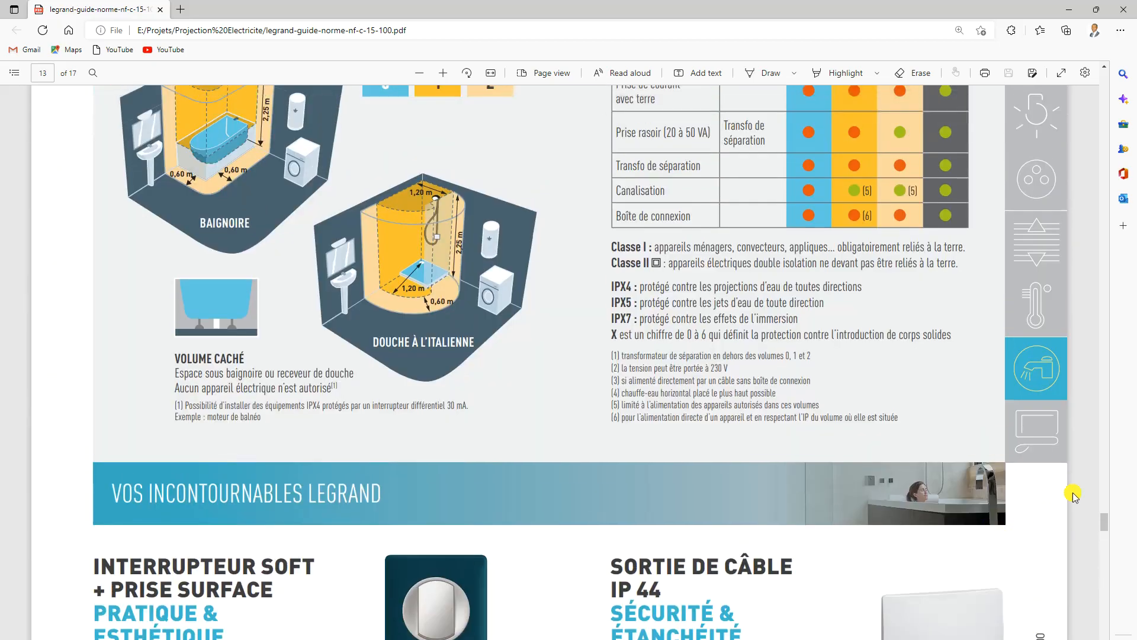
drag(1105, 522, 1084, 235)
mouse_move(1098, 102)
mouse_down()
mouse_move(1099, 87)
mouse_move(1104, 123)
mouse_up()
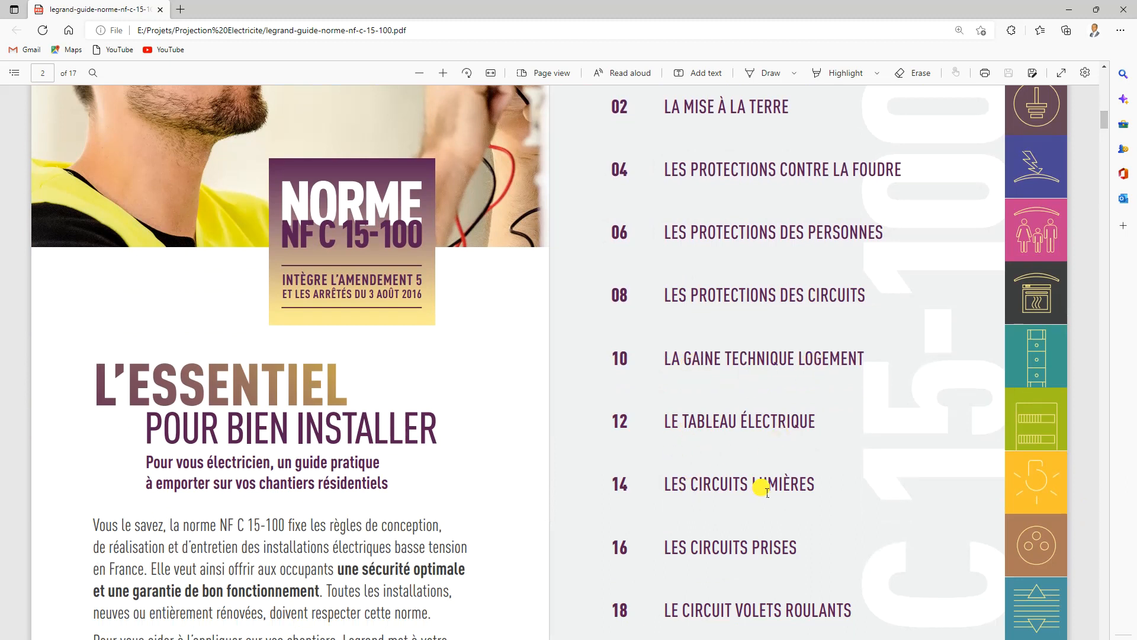
scroll(687, 473, down, 20)
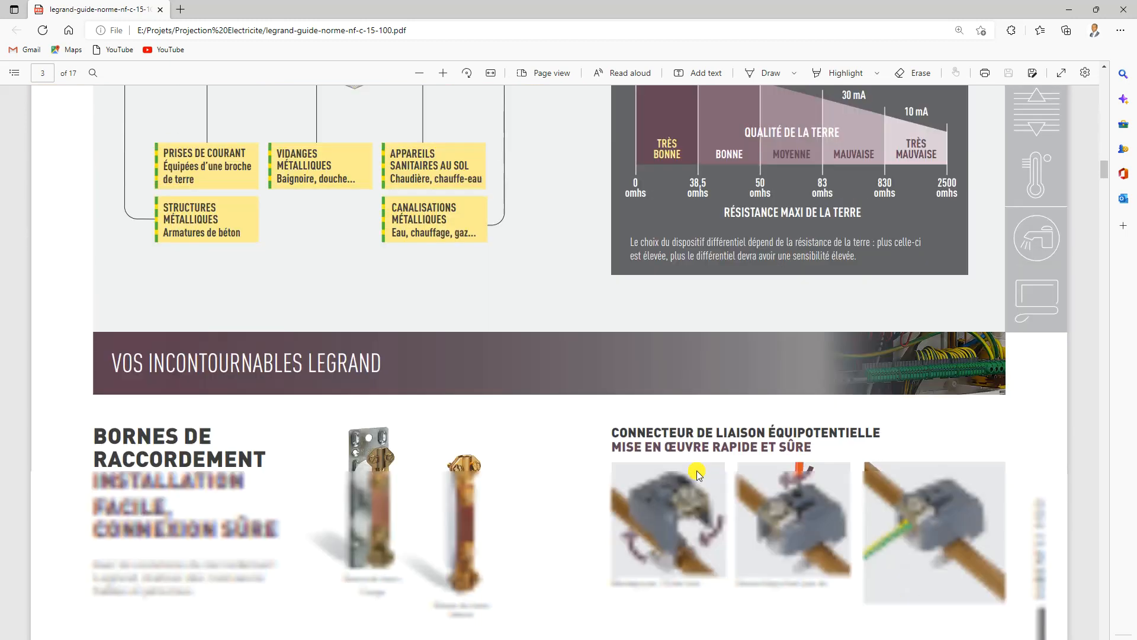
scroll(698, 472, down, 20)
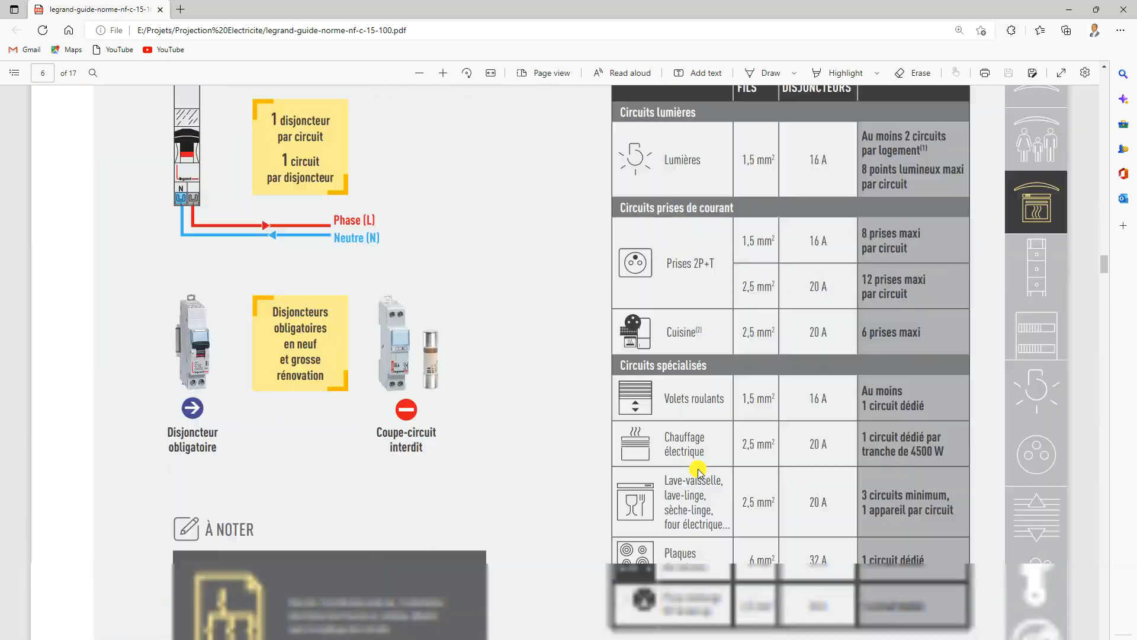
scroll(701, 472, down, 20)
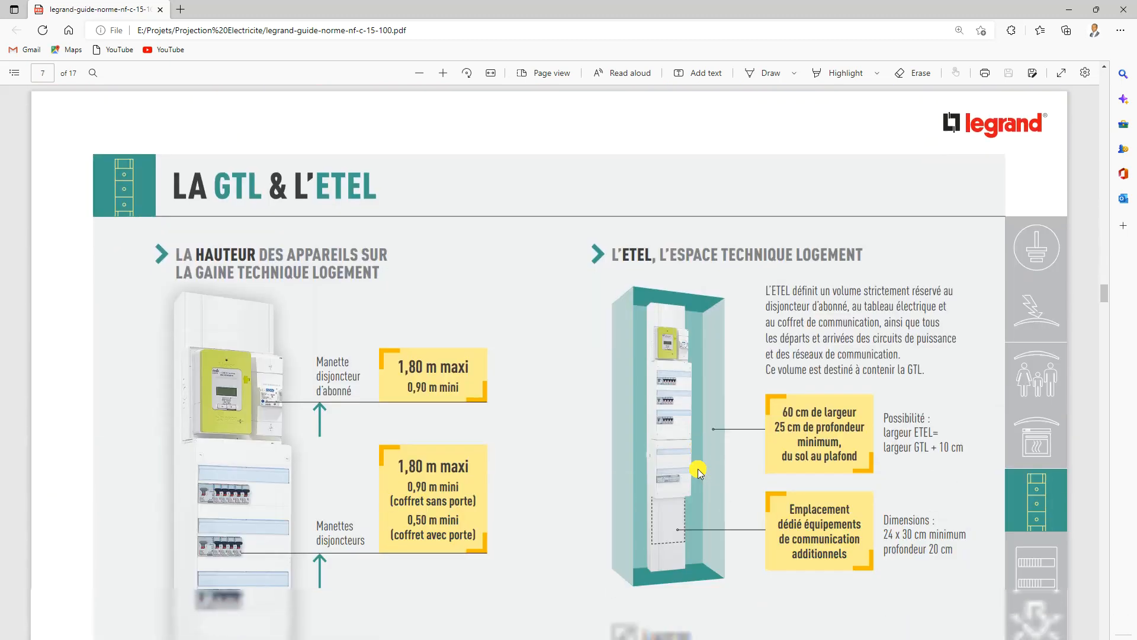
scroll(698, 469, down, 3)
scroll(698, 472, down, 15)
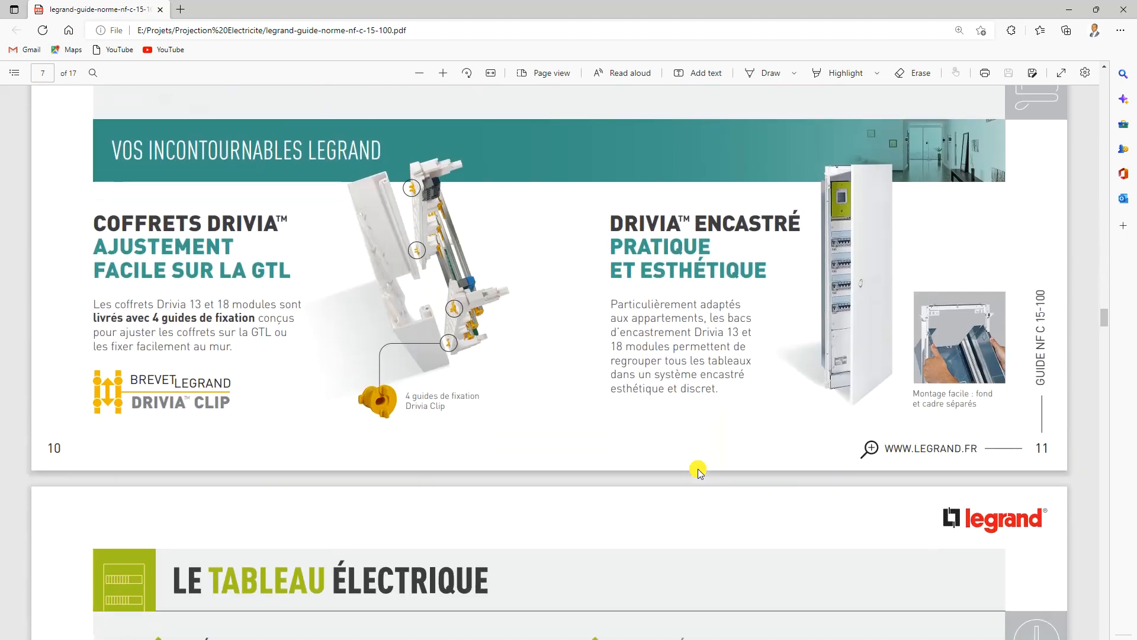
scroll(698, 471, down, 15)
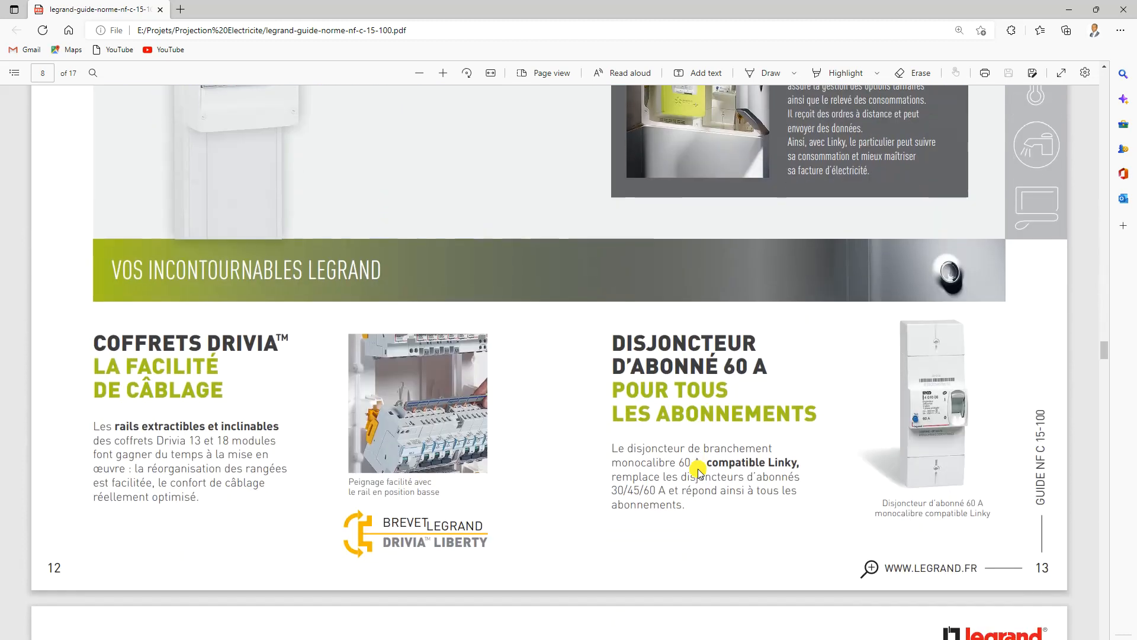
scroll(698, 471, down, 3)
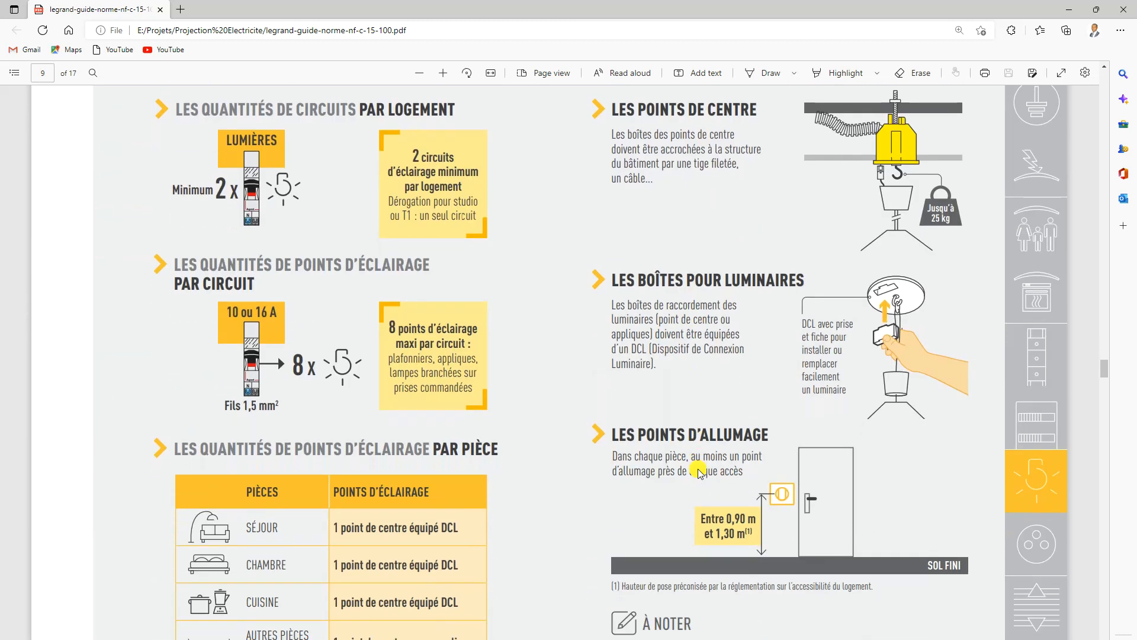
scroll(697, 471, up, 4)
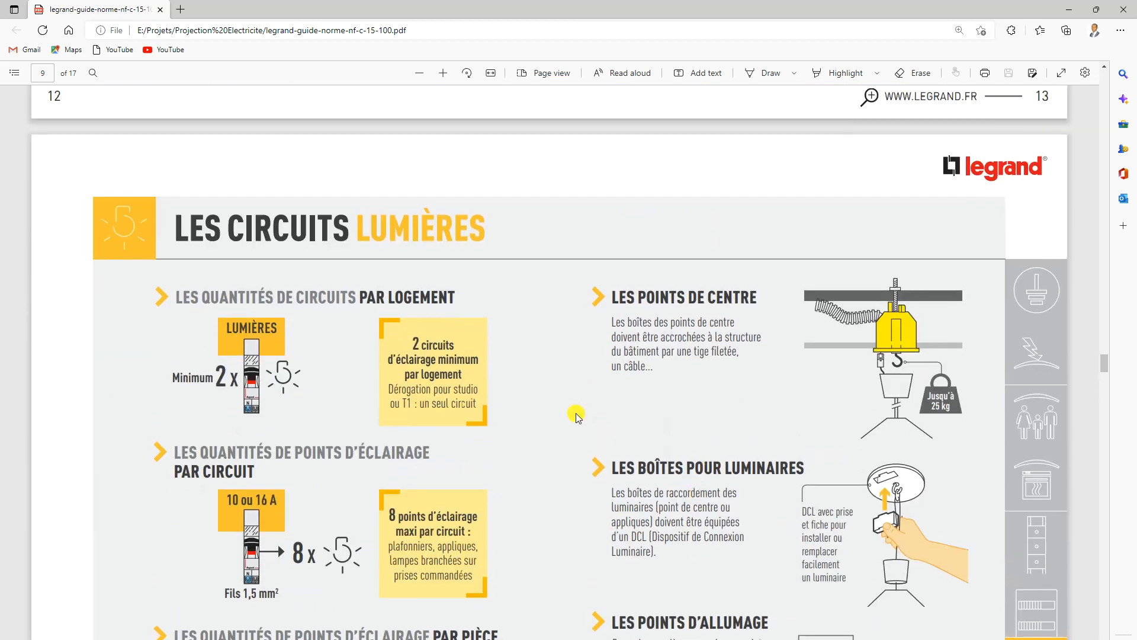
scroll(578, 416, down, 8)
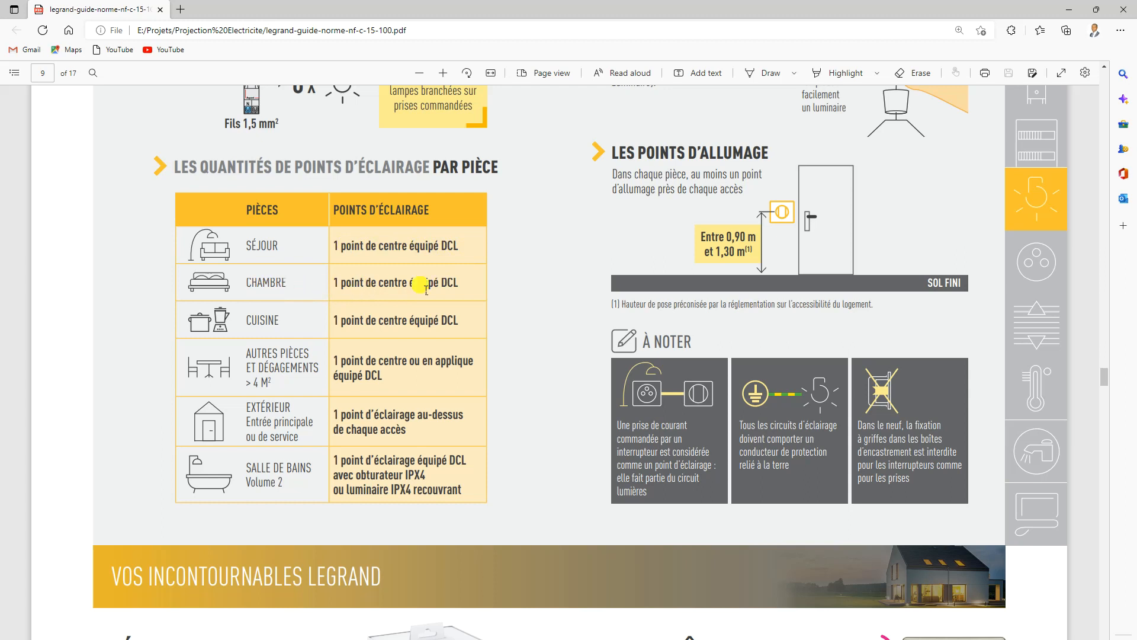
click(1060, 13)
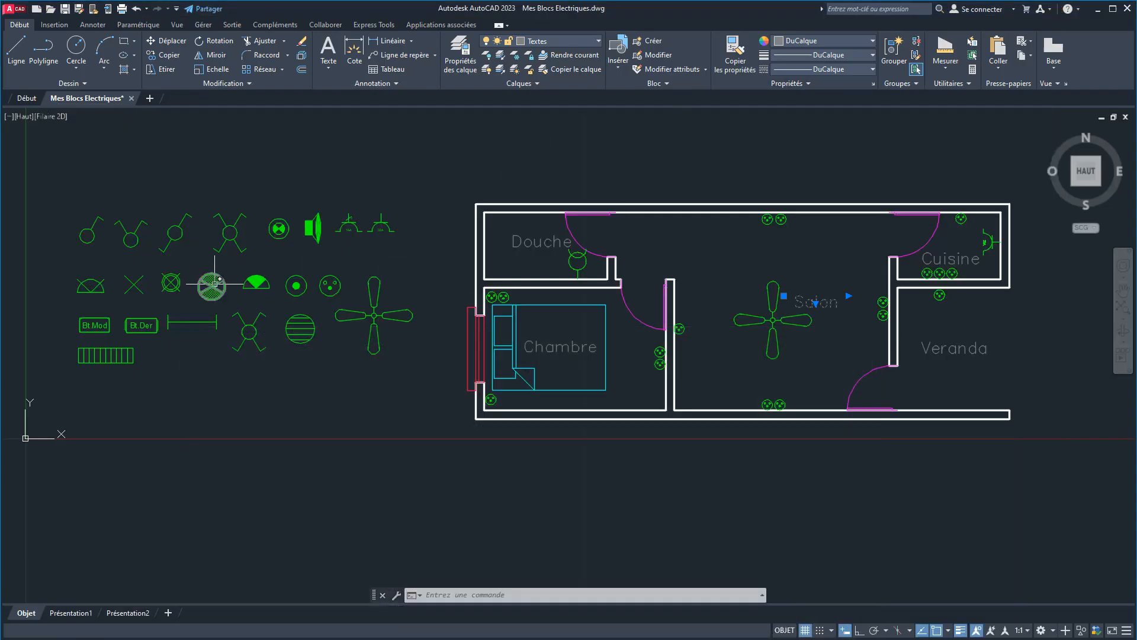
scroll(248, 286, up, 4)
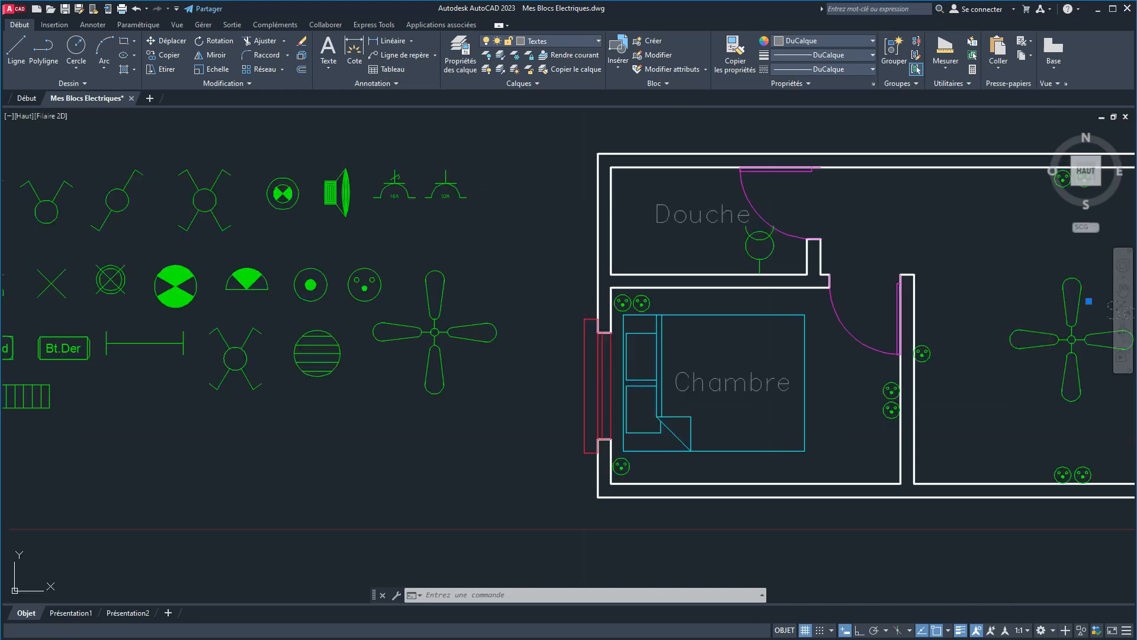
middle_drag(146, 286, 347, 288)
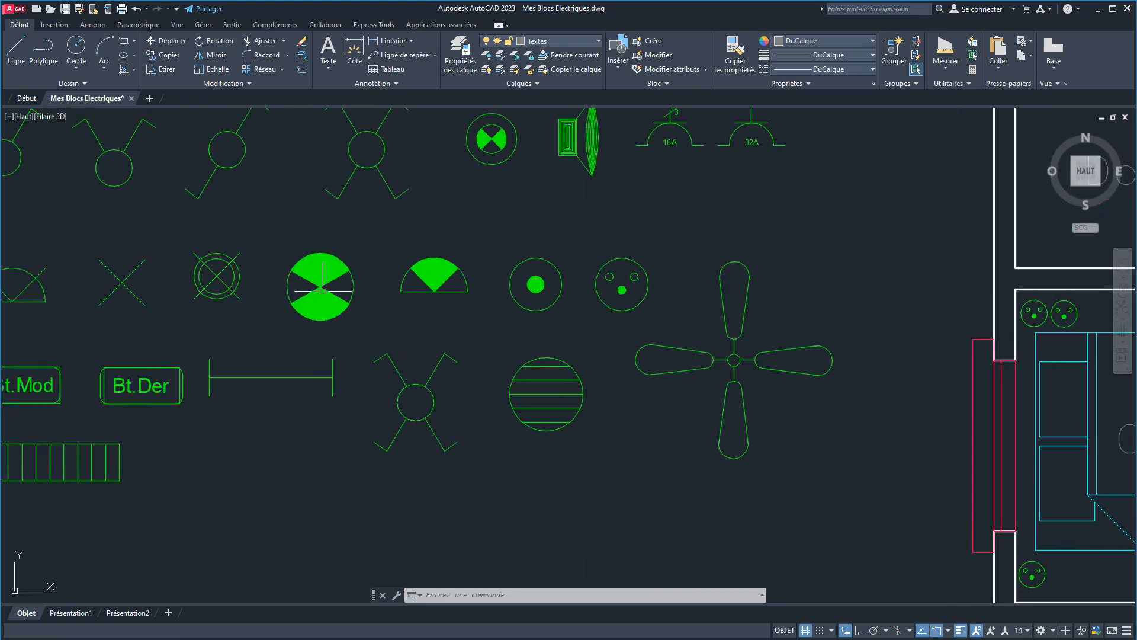
click(122, 282)
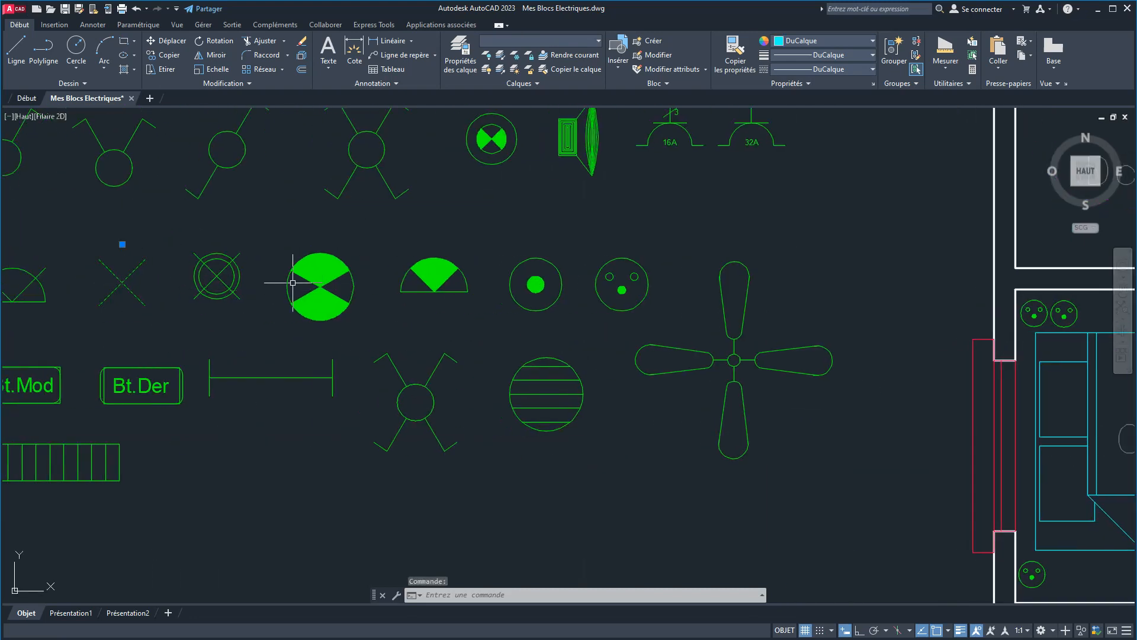
click(313, 287)
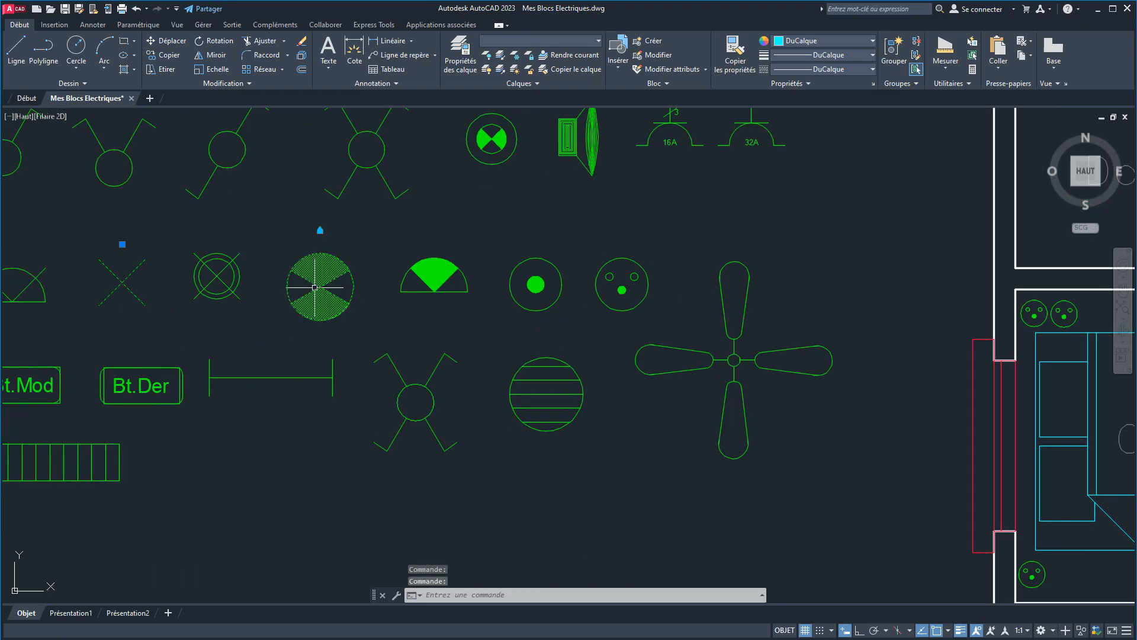
key(Escape)
Copy the circular light symbol with two filled sectors from the symbol library, using its centre as base point, to the middle of the Chambre.
click(320, 286)
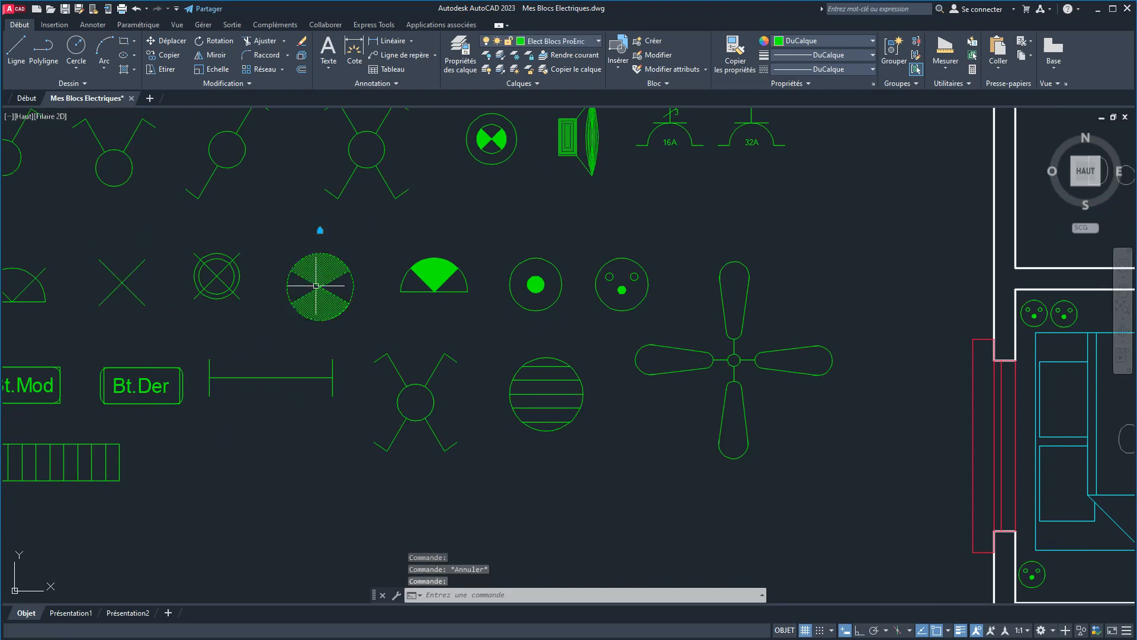
click(163, 55)
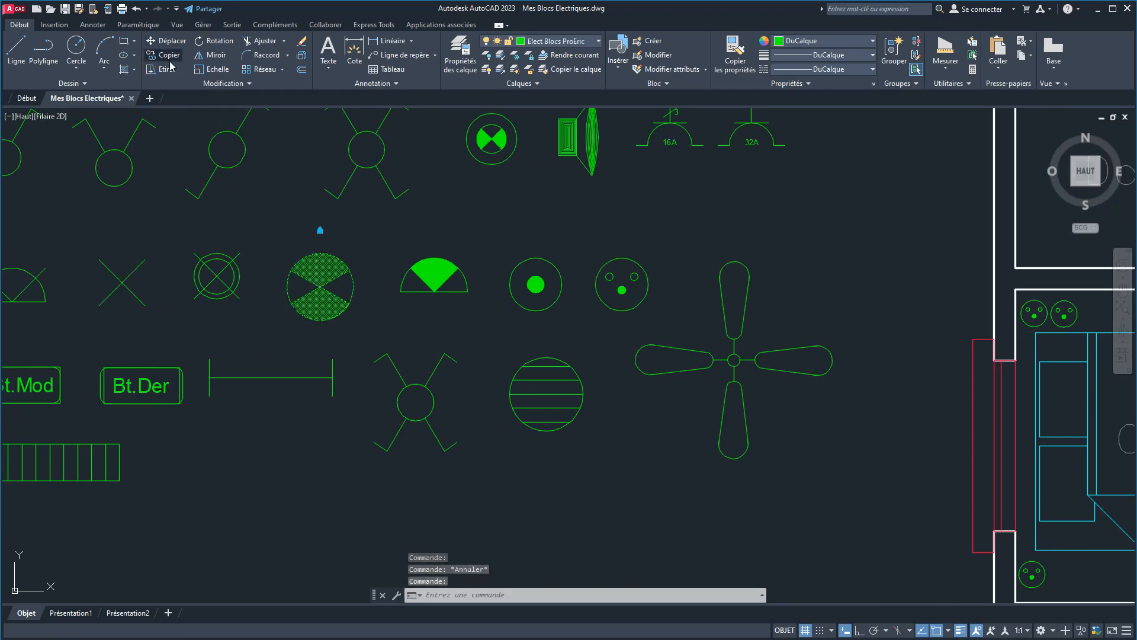
click(320, 286)
scroll(607, 299, down, 4)
middle_drag(607, 299, 276, 281)
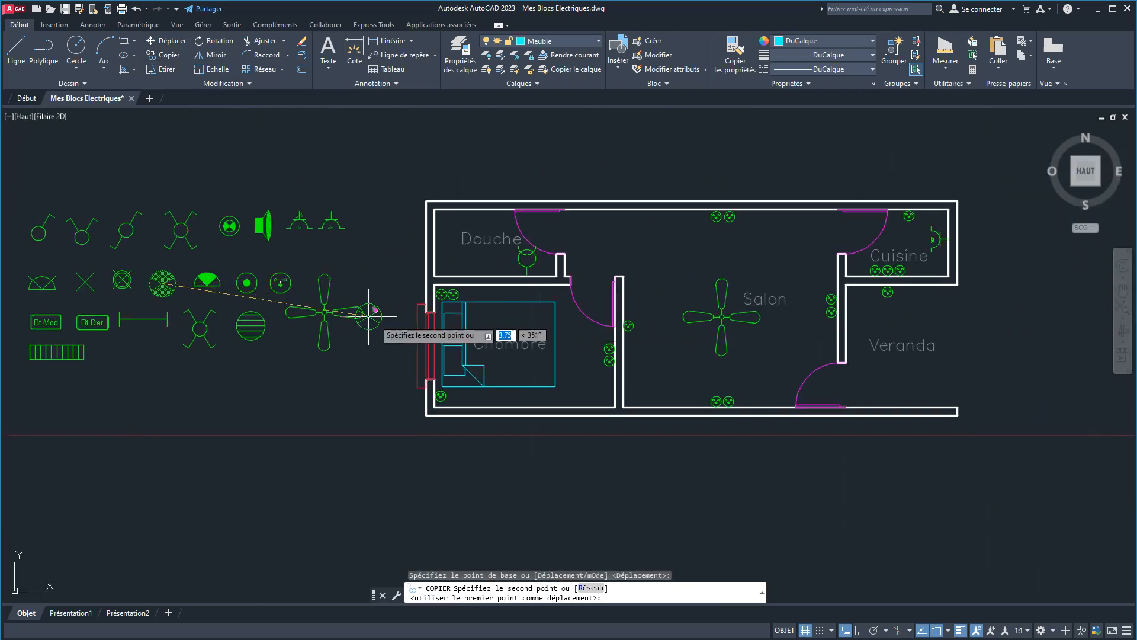
scroll(533, 332, up, 4)
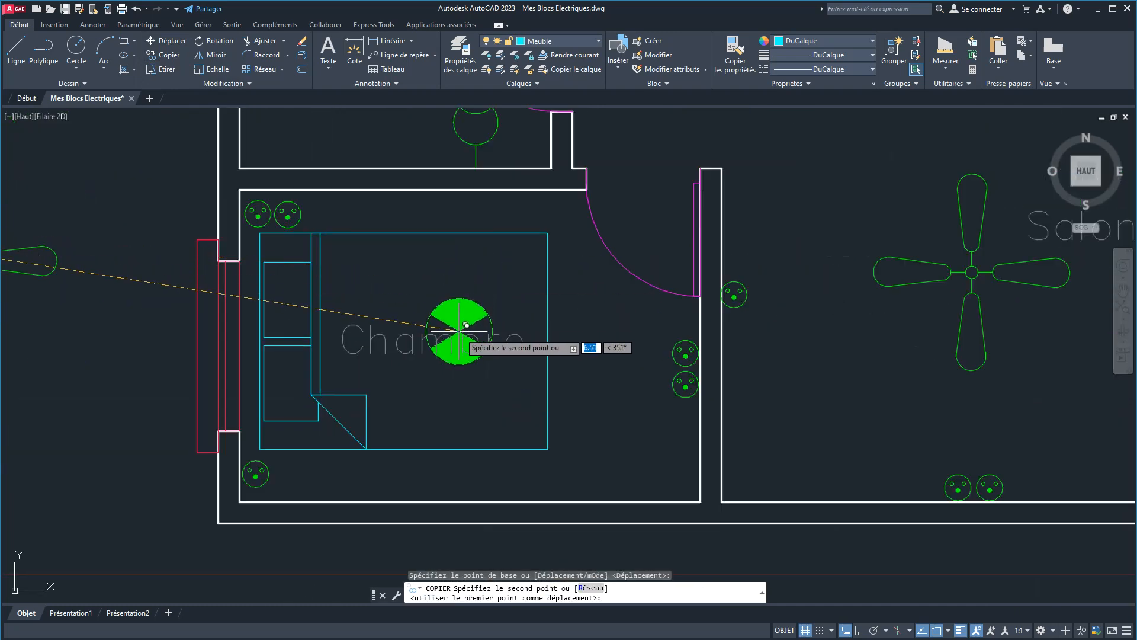
click(463, 338)
Place a second copy of the circular light symbol just above the first one in the Chambre and end the copying.
right_click(463, 289)
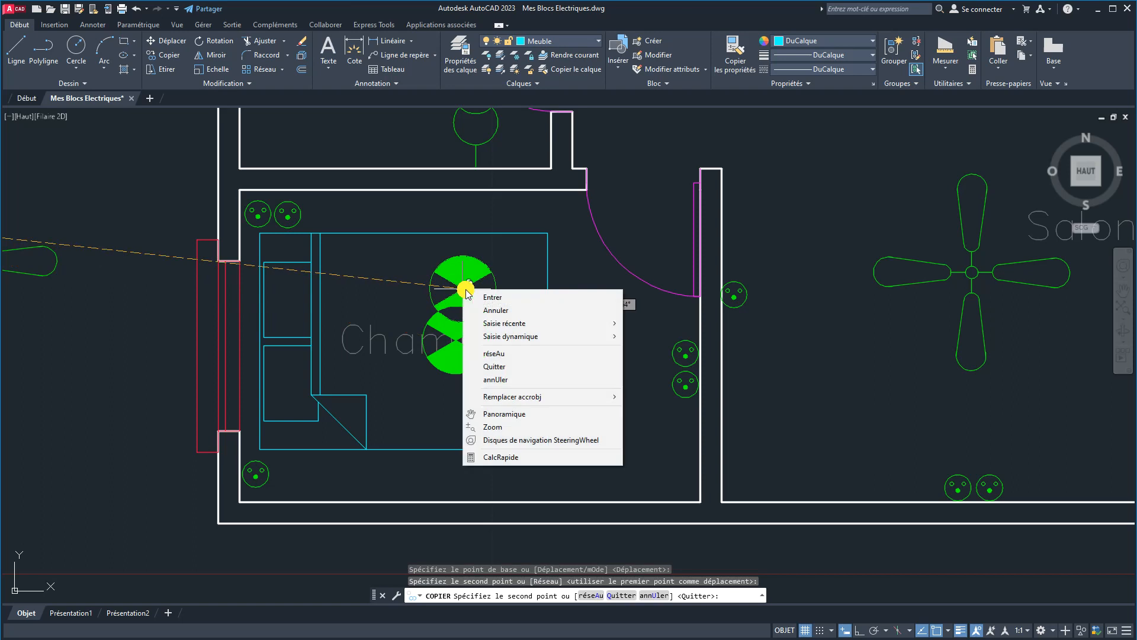
click(432, 278)
mouse_move(566, 260)
middle_down()
mouse_move(566, 357)
mouse_move(566, 344)
middle_up()
right_click(566, 334)
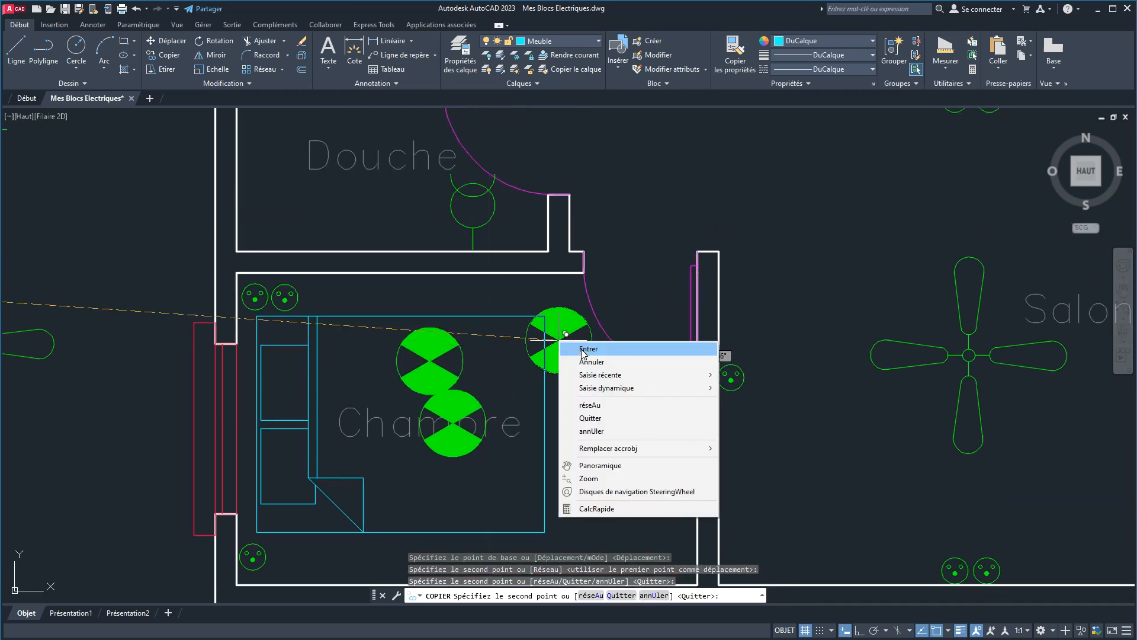
click(577, 351)
Move the upper light symbol in the Chambre by its centre into the Cuisine, just above the room label.
click(432, 361)
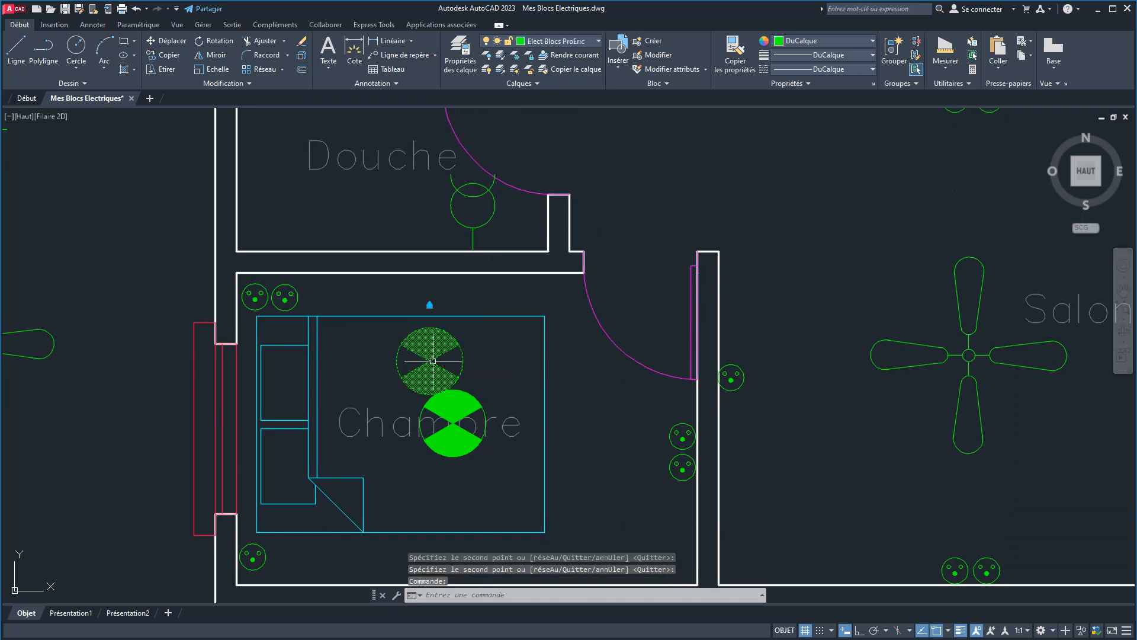
click(165, 40)
click(430, 361)
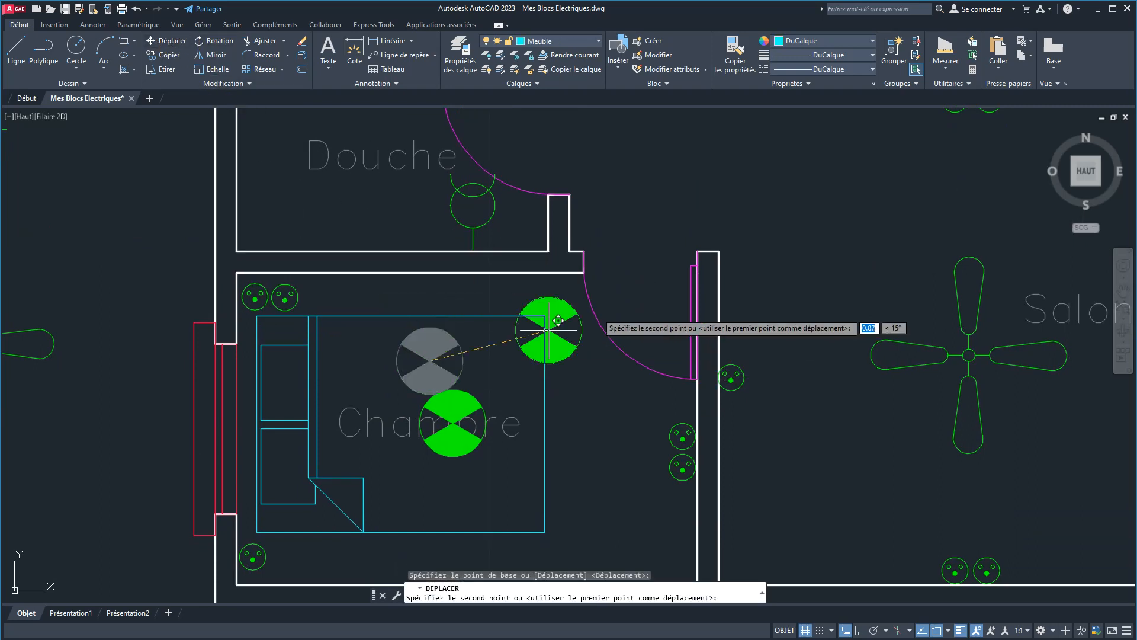
scroll(598, 311, down, 4)
middle_drag(599, 309, 305, 303)
scroll(579, 254, up, 3)
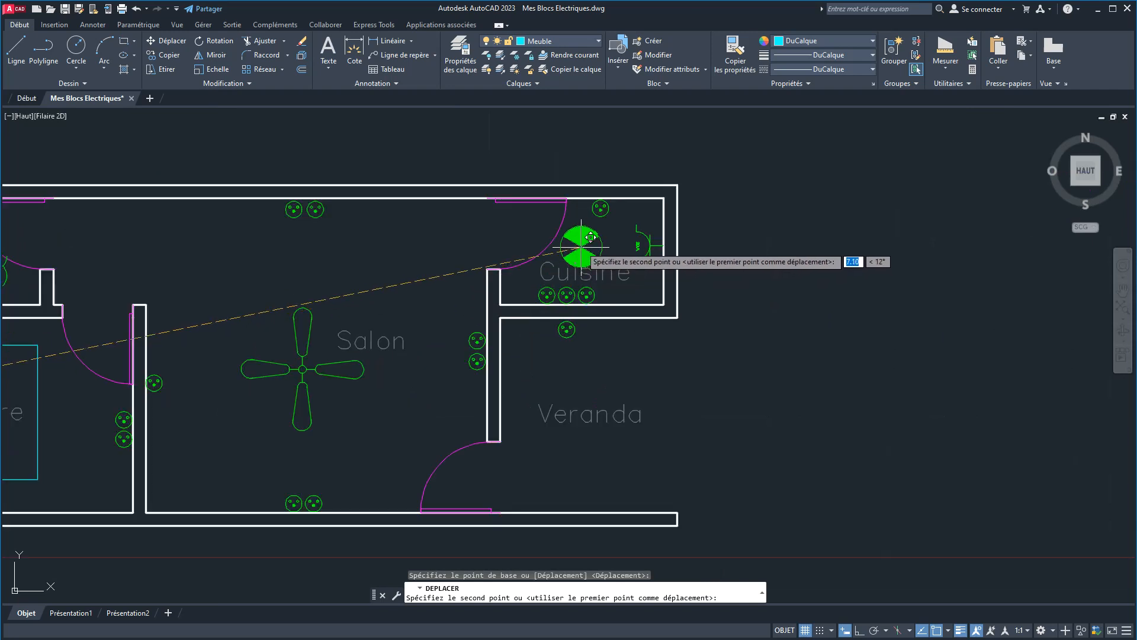
click(584, 245)
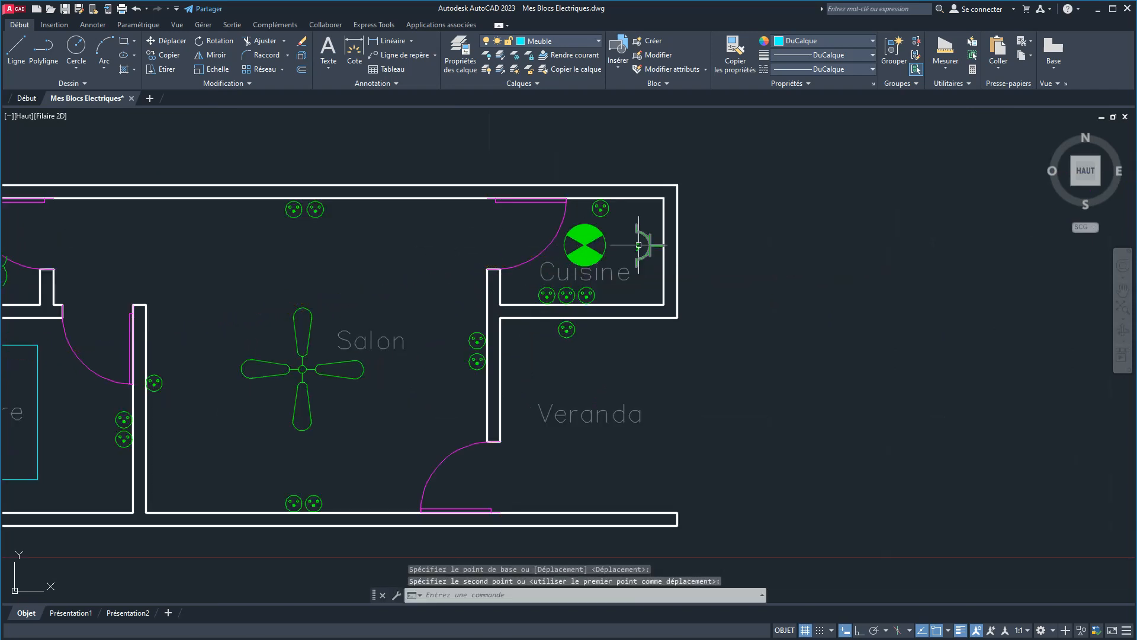
Scale the light symbol in the Cuisine by a factor of 0.5 about its centre.
scroll(595, 246, up, 6)
click(585, 247)
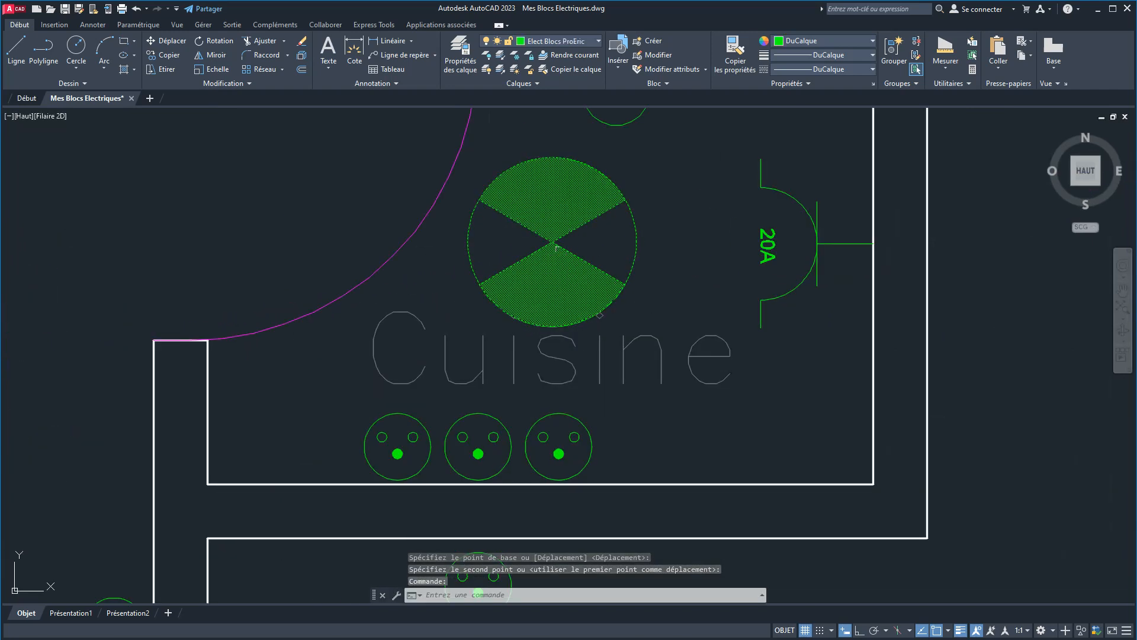
click(216, 68)
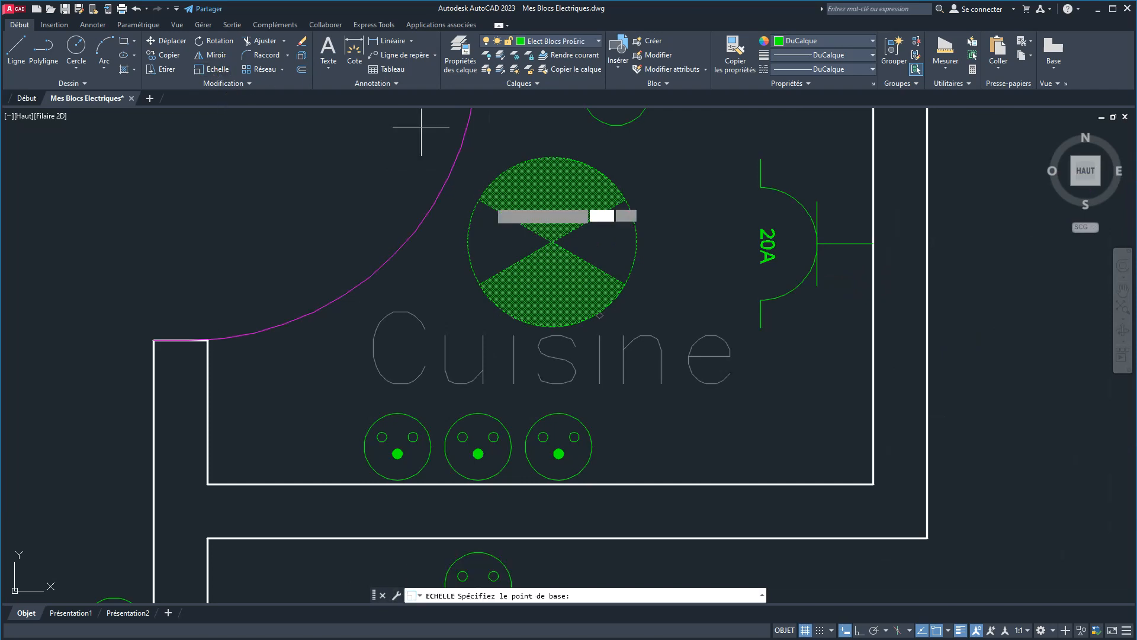
click(553, 240)
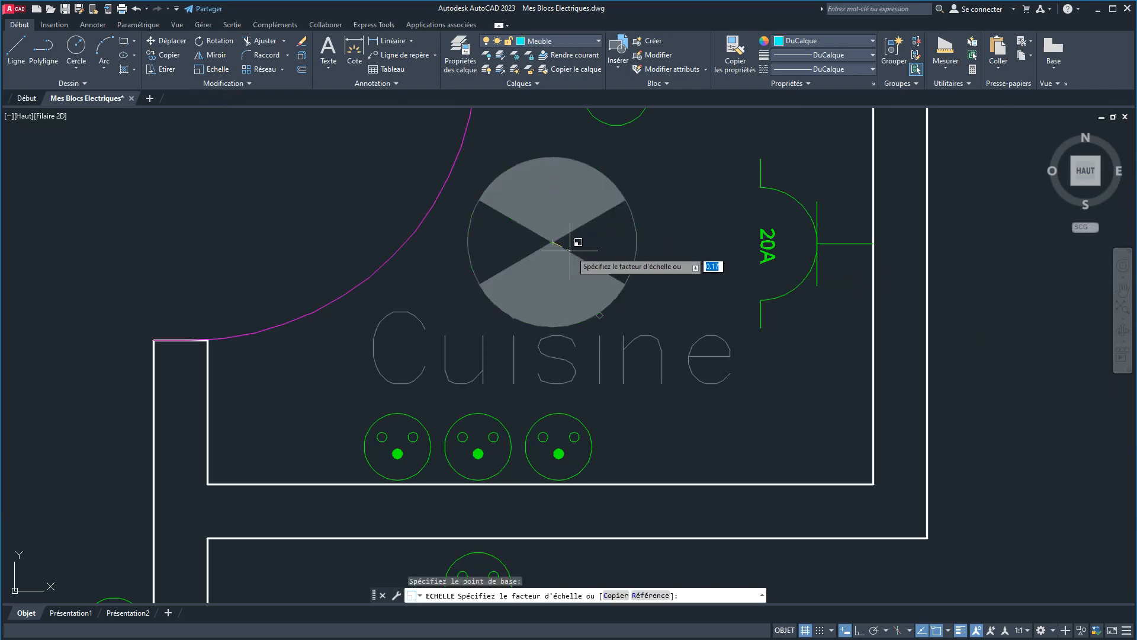
click(576, 253)
text(0)
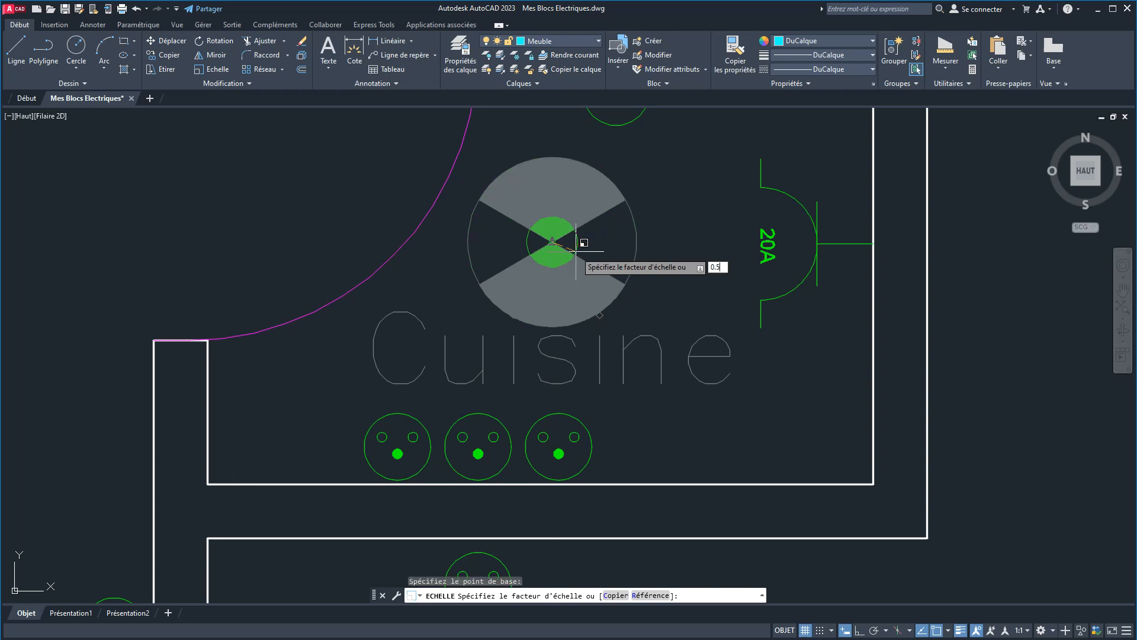
text(.5)
key(Return)
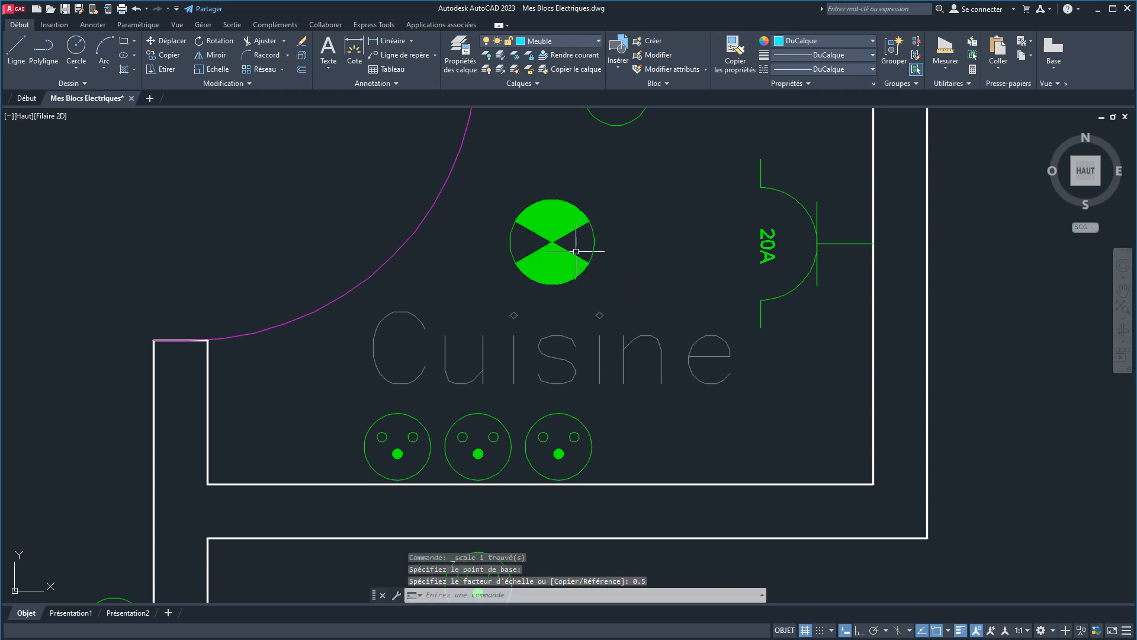
Scale the light symbol in the Chambre by a factor of 0.5 about its centre.
scroll(576, 251, down, 8)
middle_drag(671, 292, 896, 276)
scroll(477, 362, up, 4)
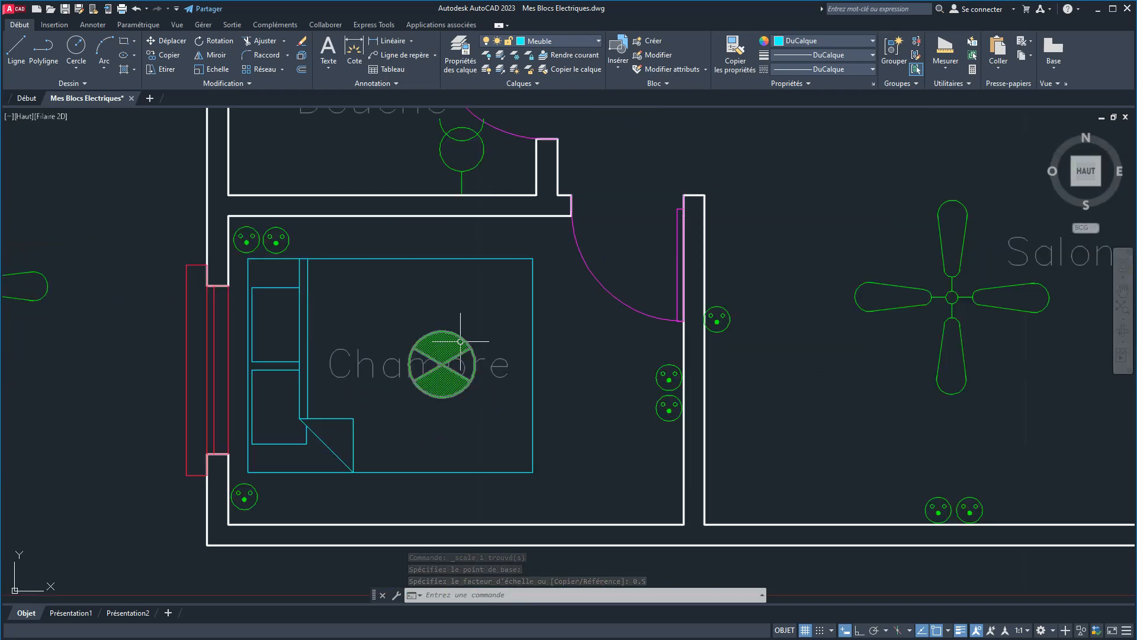
click(460, 342)
text(ECHELLE)
key(Return)
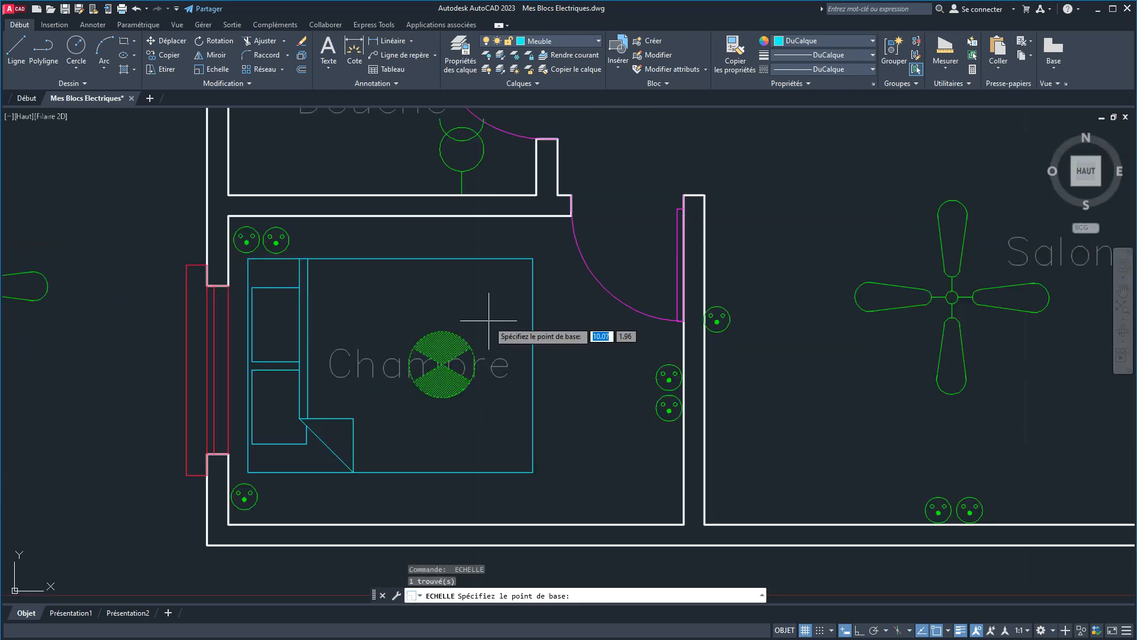
click(441, 364)
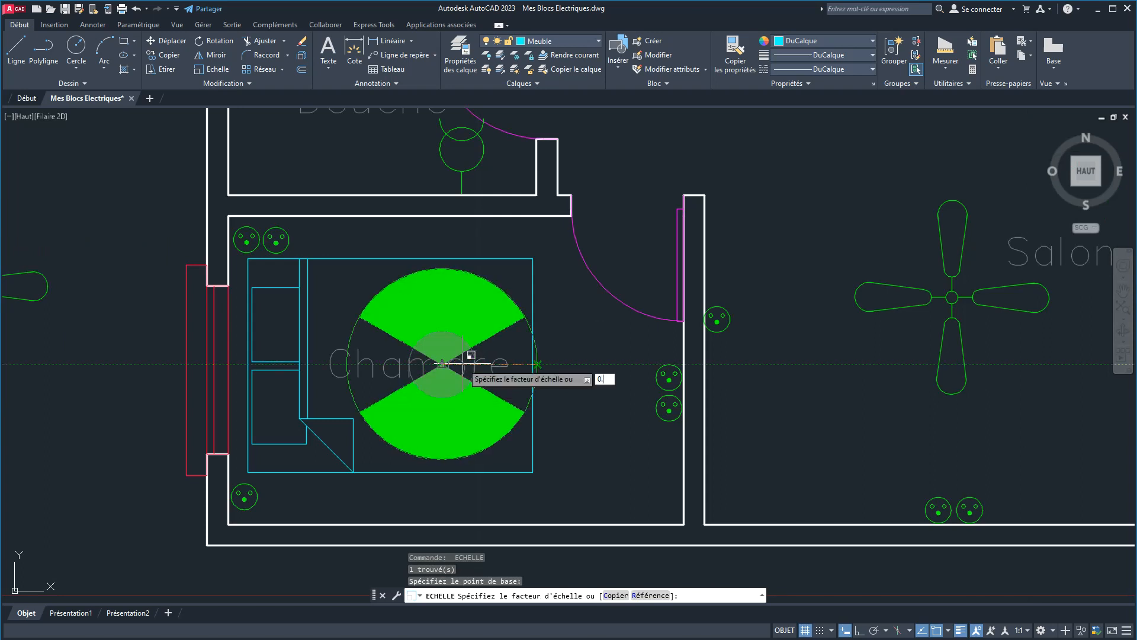
key(Return)
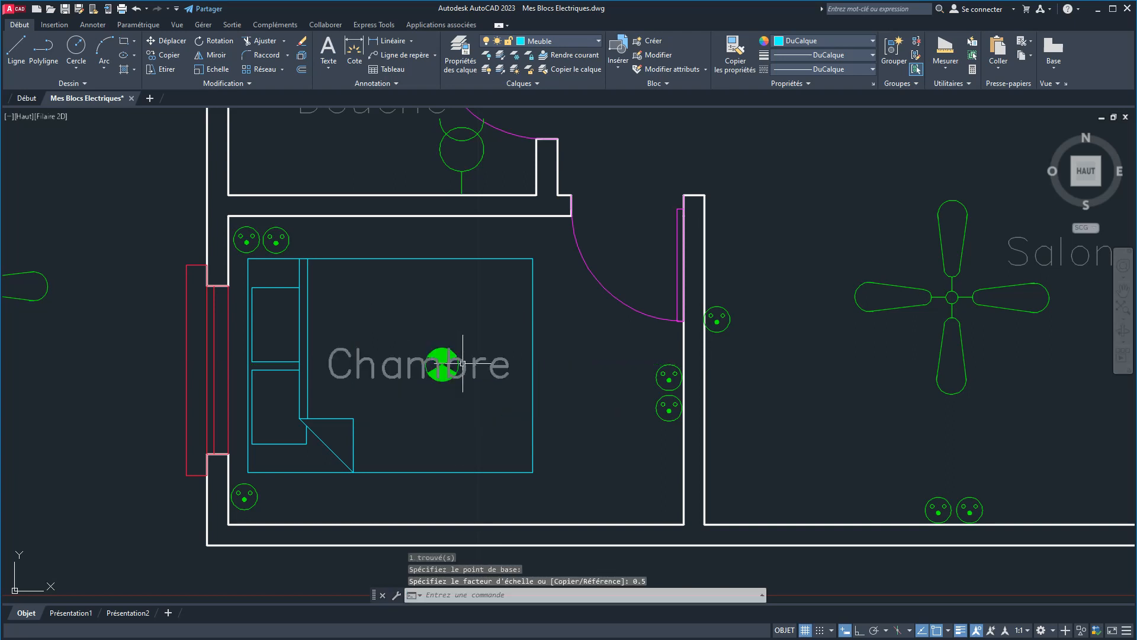
Move the Chambre room label straight up so that it sits above the light symbol on the bed.
click(443, 352)
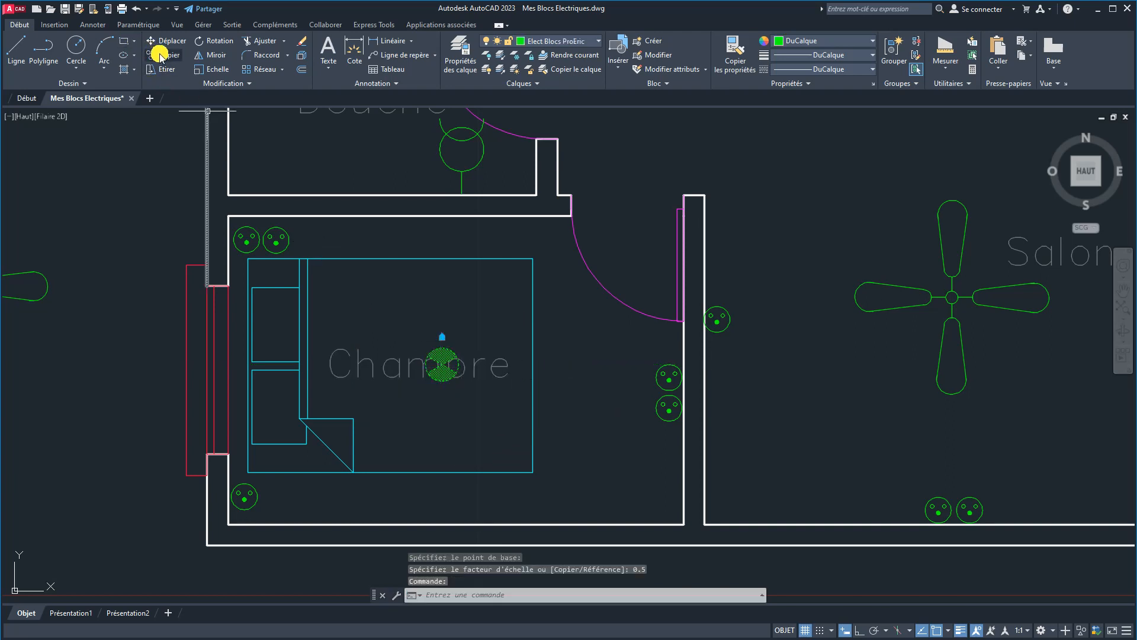
key(Escape)
click(487, 370)
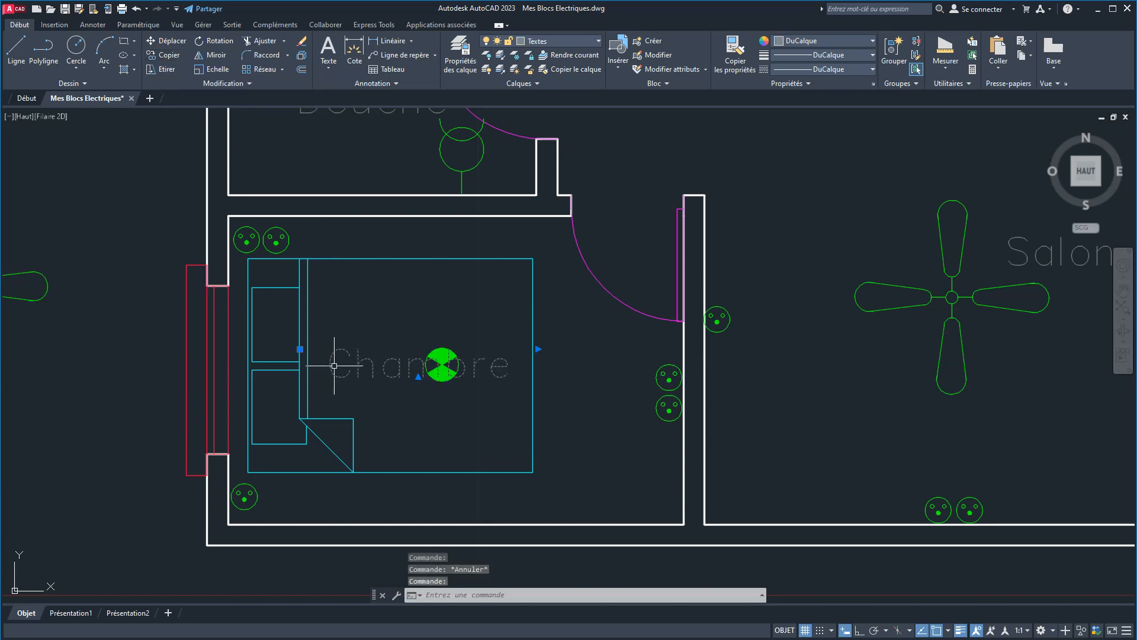
click(301, 349)
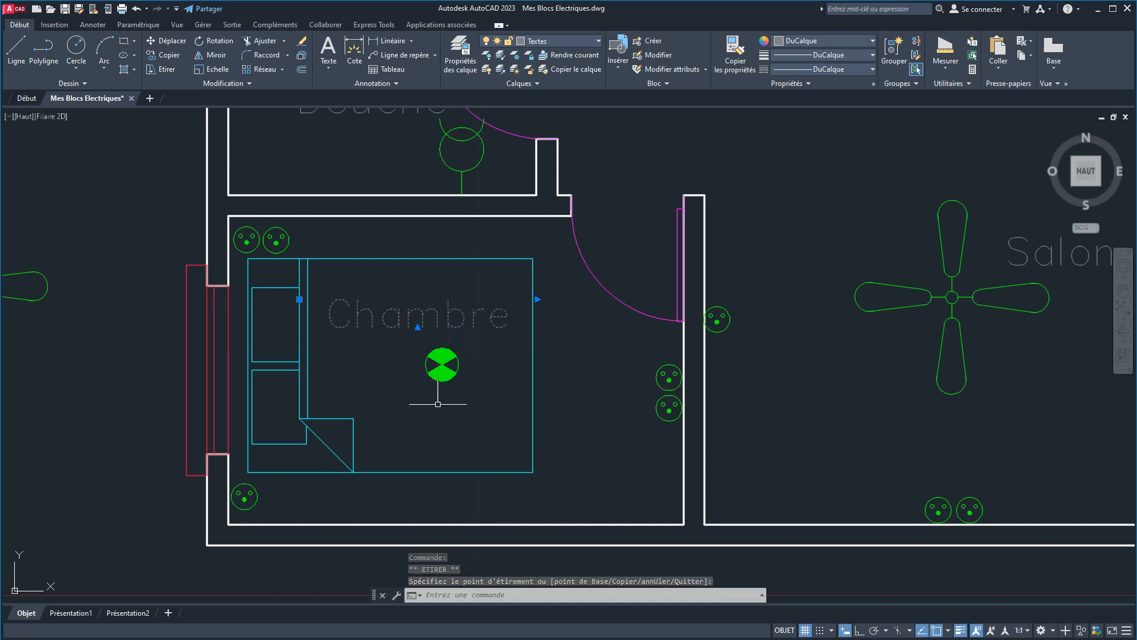
key(Escape)
scroll(440, 404, down, 5)
scroll(467, 381, up, 4)
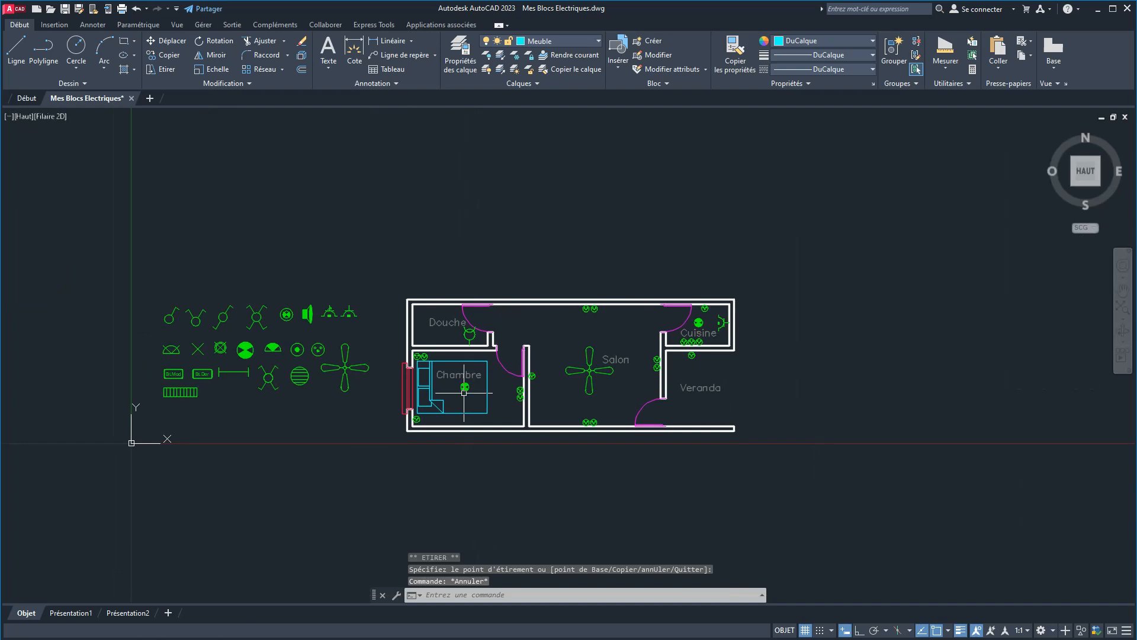
Switch to the NF C 15-100 PDF guide, examine the lighting point requirements per circuit and per room, and return to the drawing.
mouse_move(241, 300)
middle_down()
mouse_move(475, 318)
mouse_move(407, 249)
middle_up()
scroll(462, 277, down, 2)
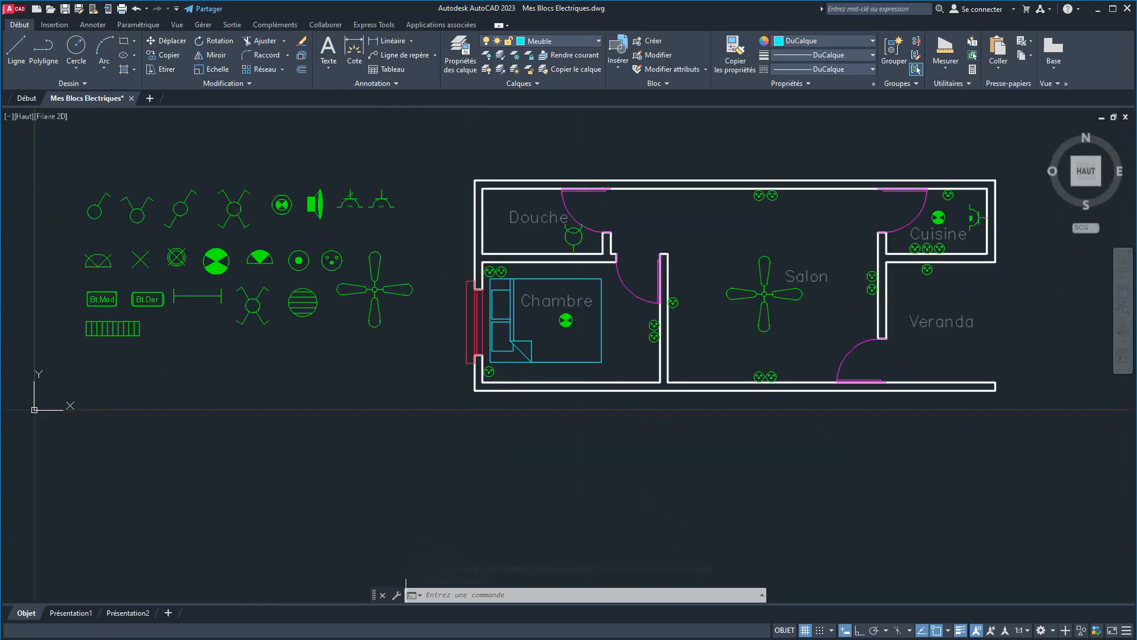
key(alt+Tab)
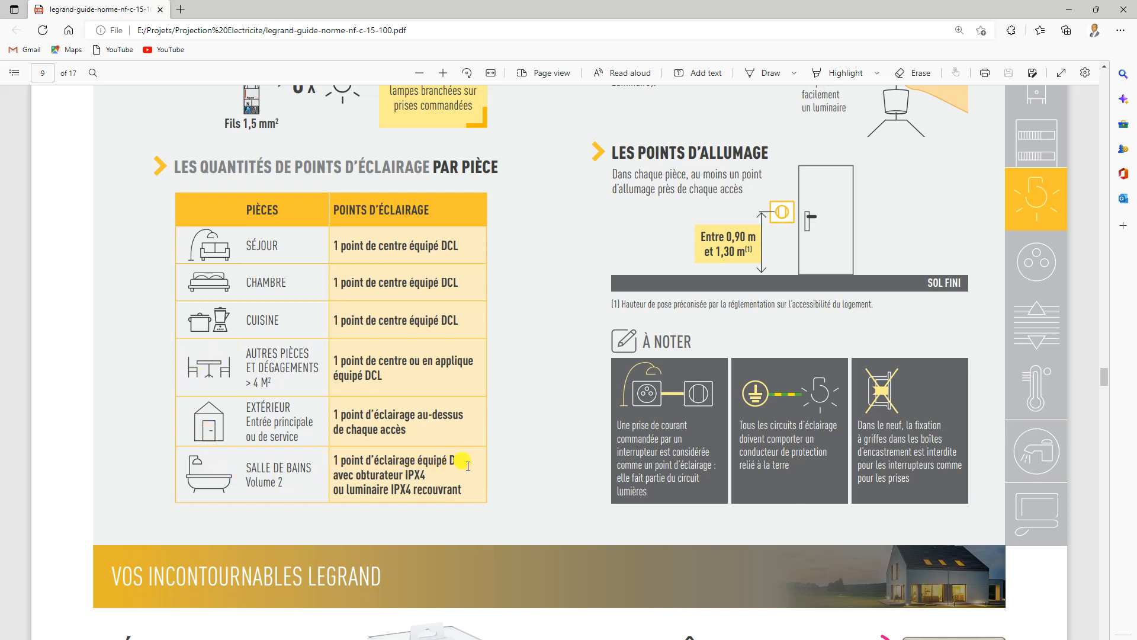
scroll(261, 290, up, 8)
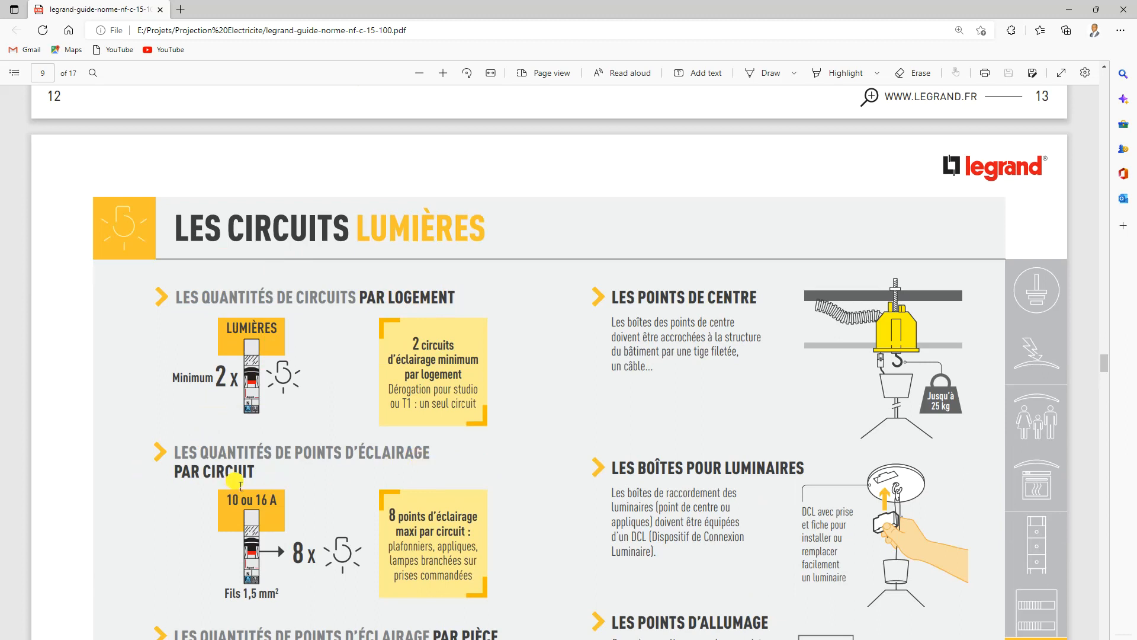
scroll(243, 484, down, 6)
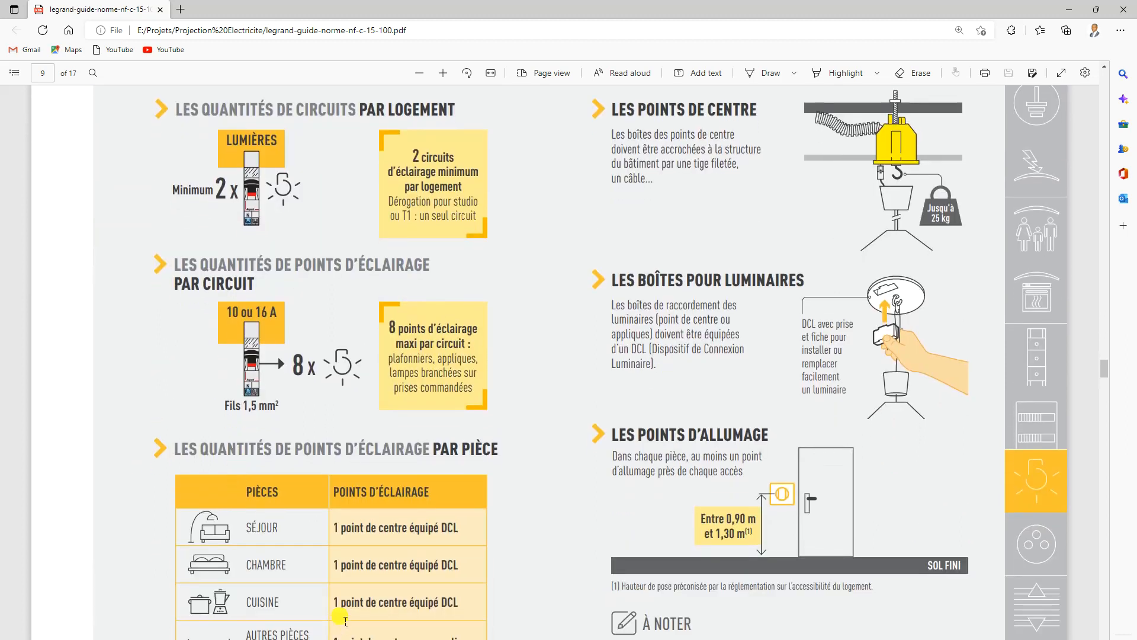
key(alt+Tab)
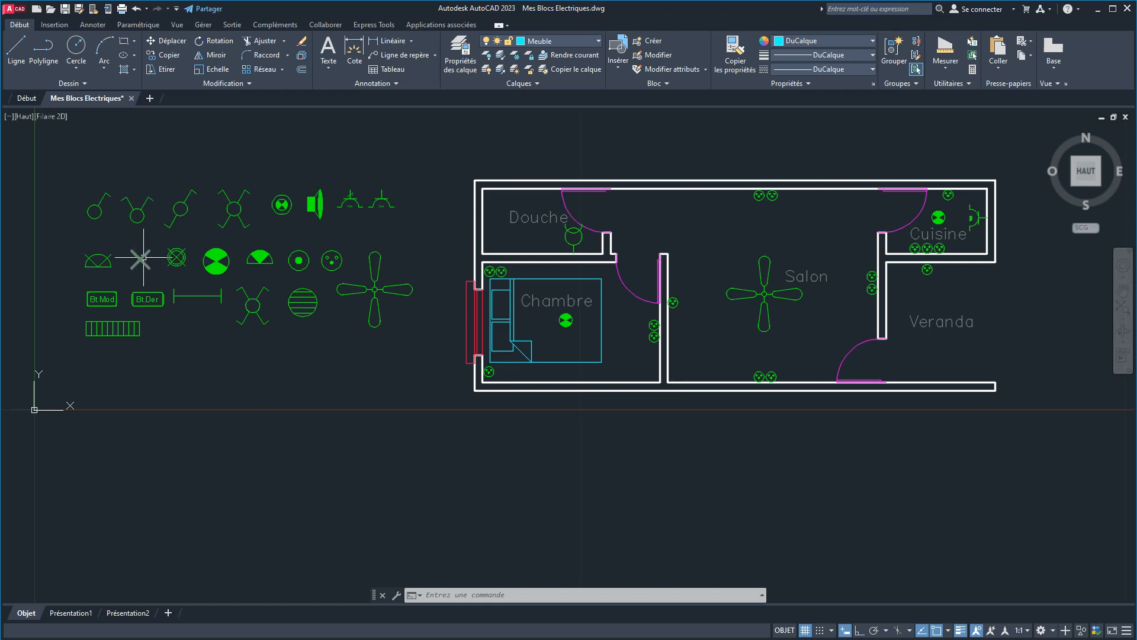
Copy the X-shaped light symbol from the symbol library into the Douche, just below the room label, and end the copying.
mouse_move(144, 258)
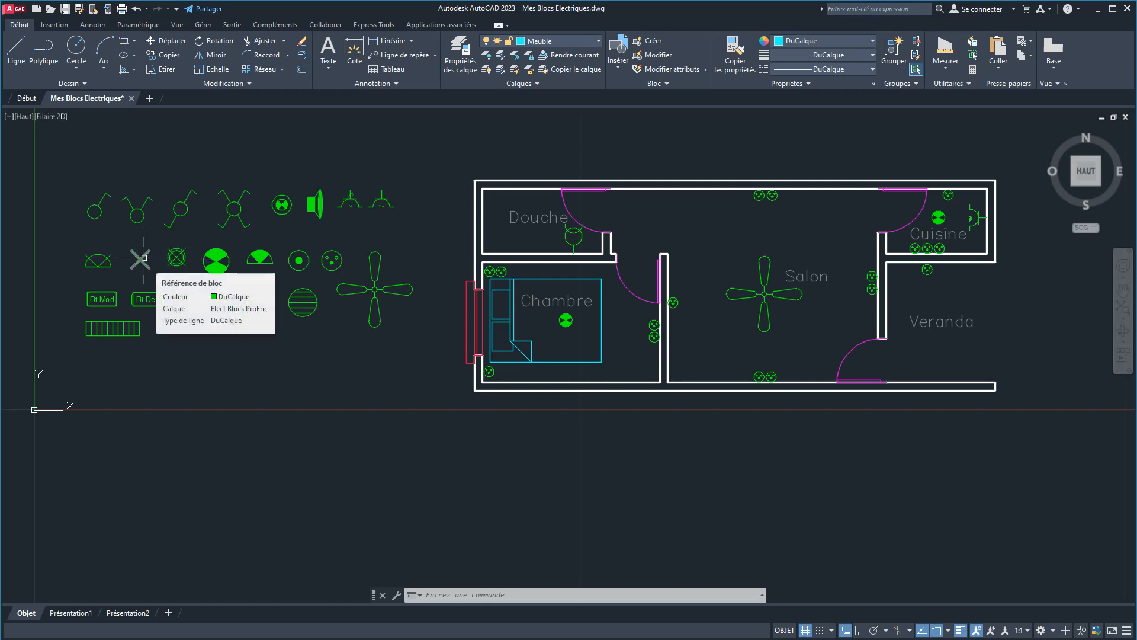
click(144, 258)
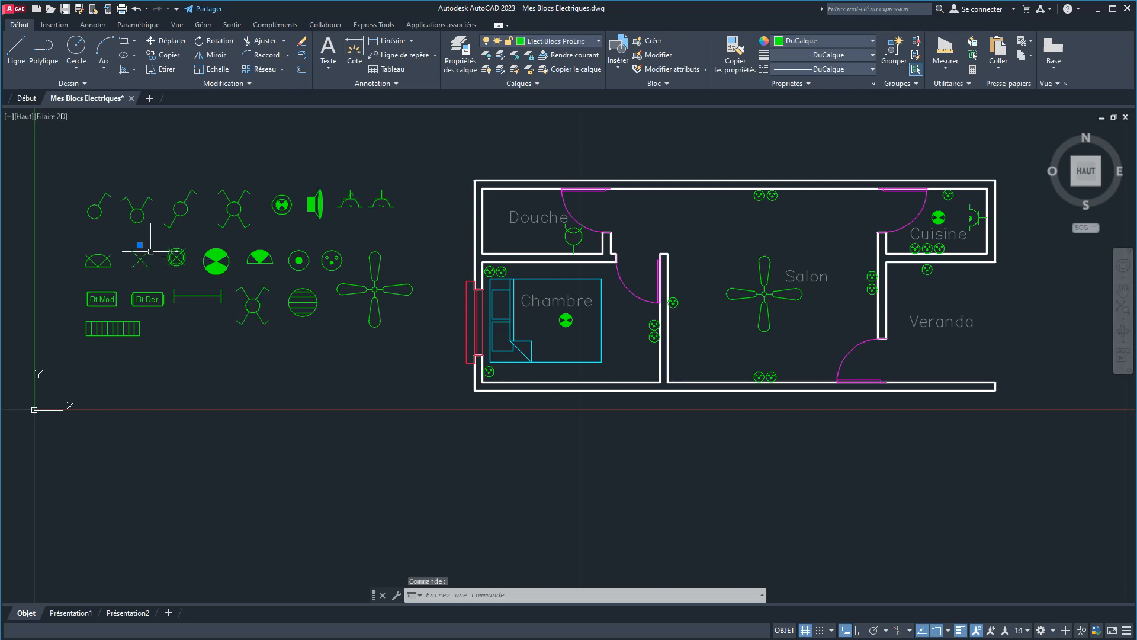
click(168, 55)
click(140, 259)
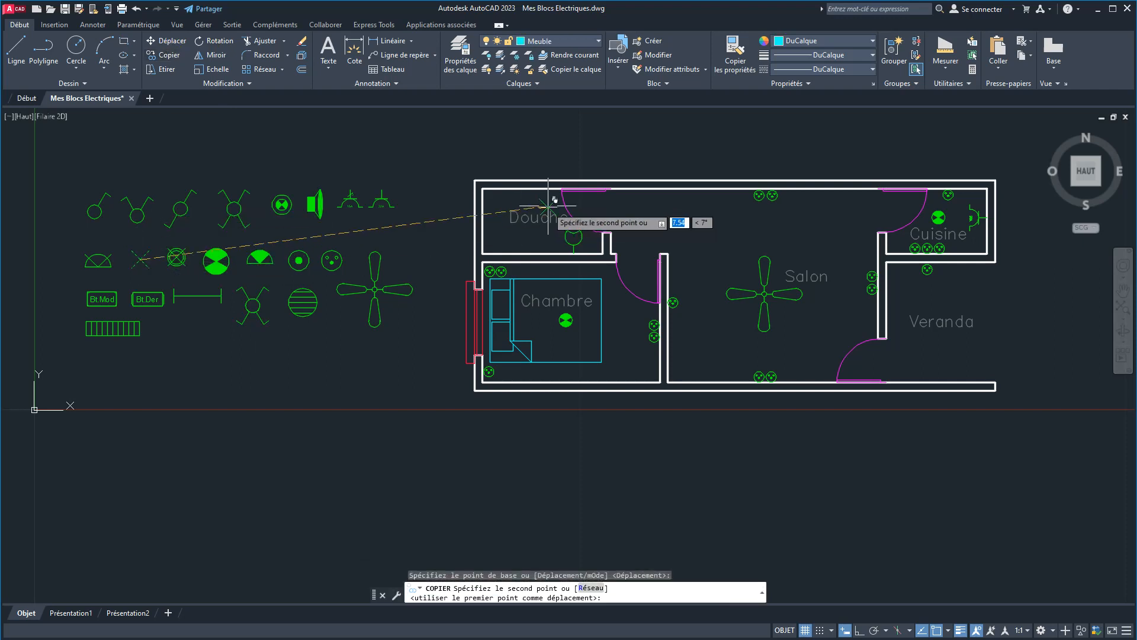
scroll(514, 239, up, 4)
click(547, 217)
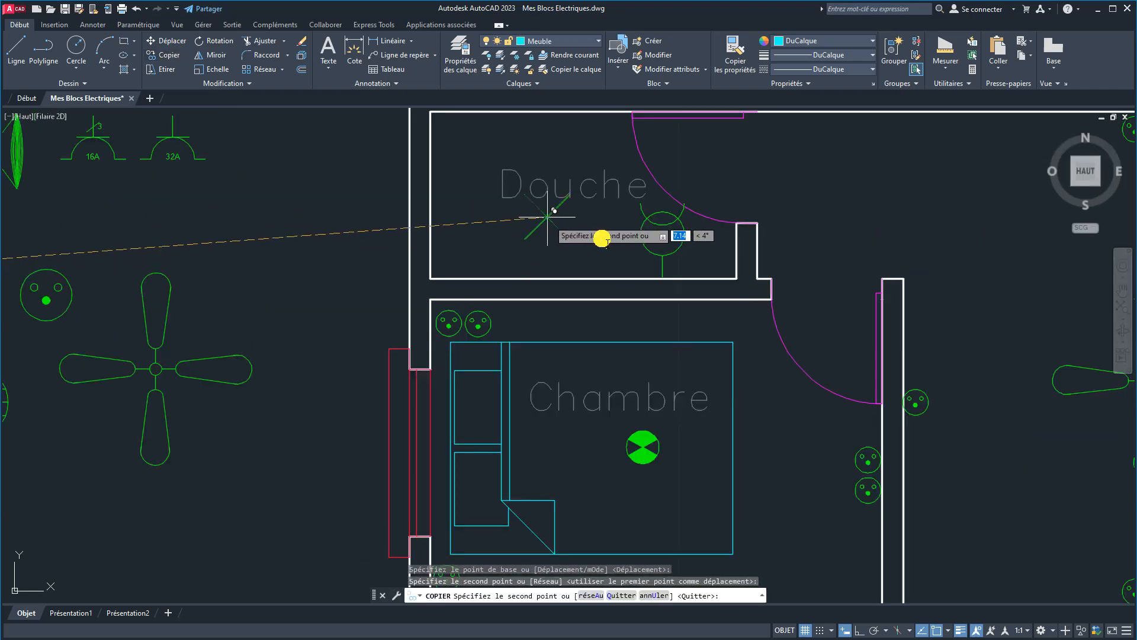
scroll(705, 214, down, 4)
middle_drag(708, 215, 403, 220)
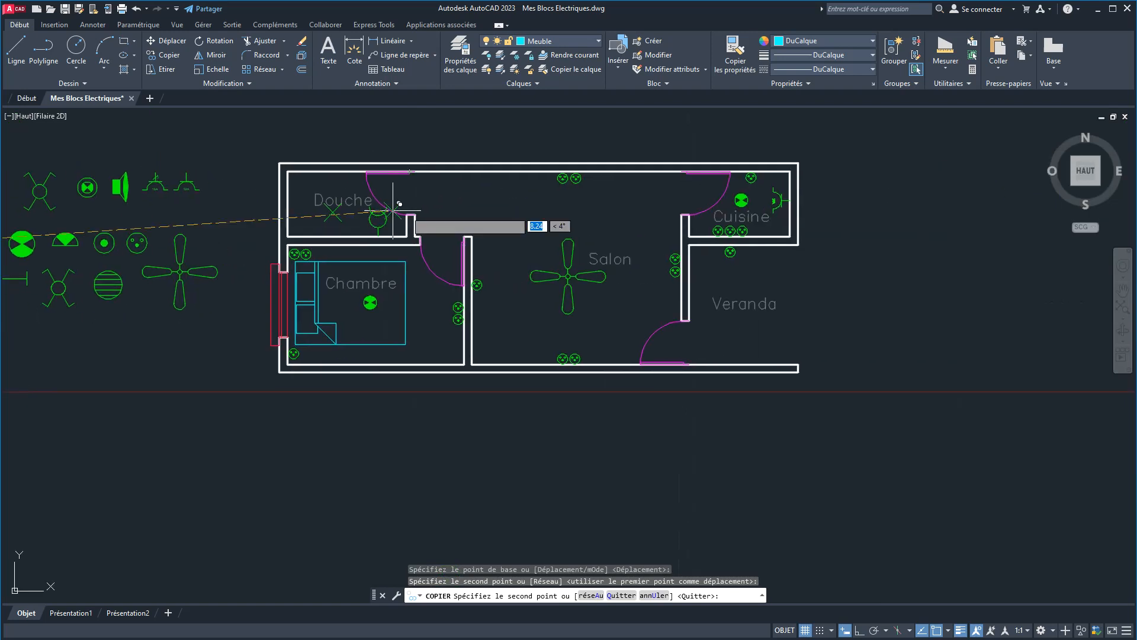
right_click(736, 273)
click(755, 282)
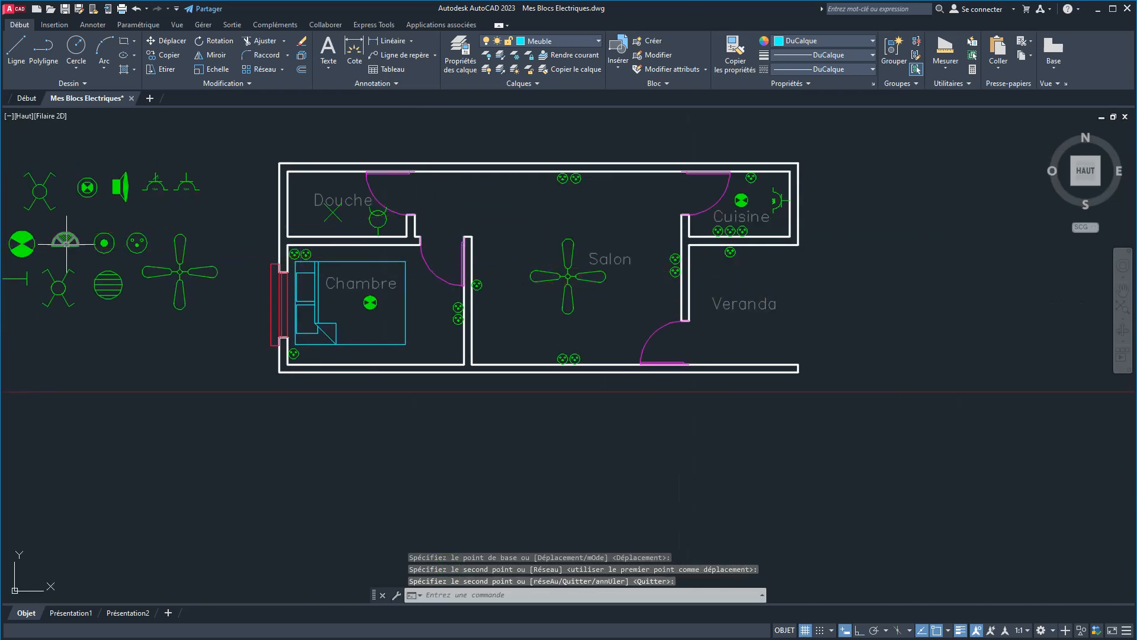
Copy the crossed double-circle light symbol from the symbol library by its centre onto the Veranda label and end the copying.
middle_drag(66, 244, 391, 275)
click(307, 271)
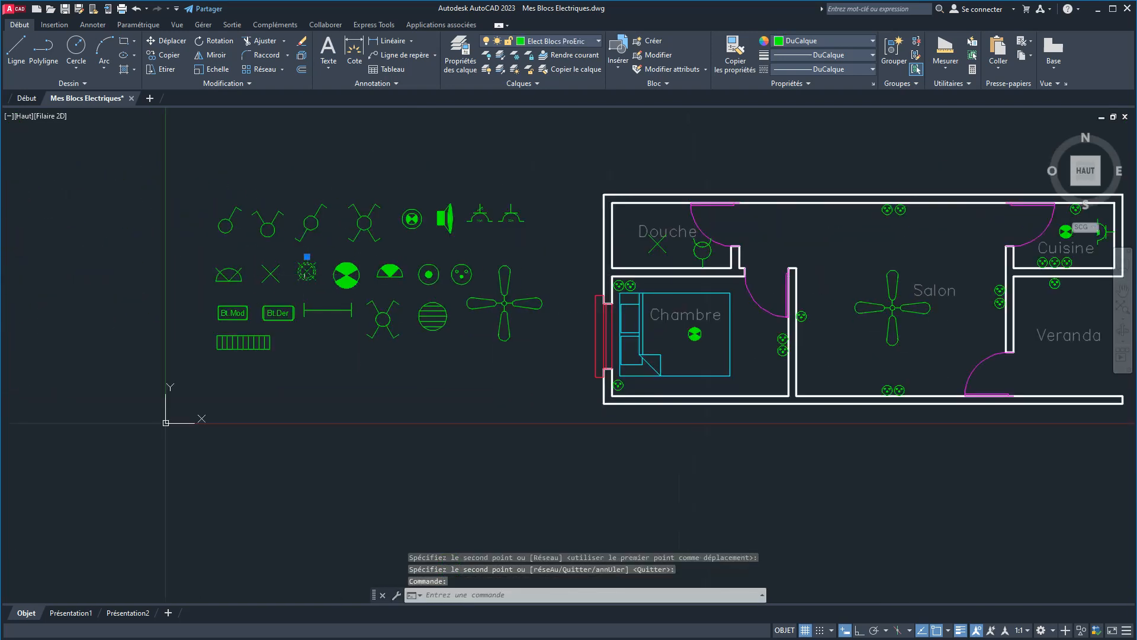
click(169, 54)
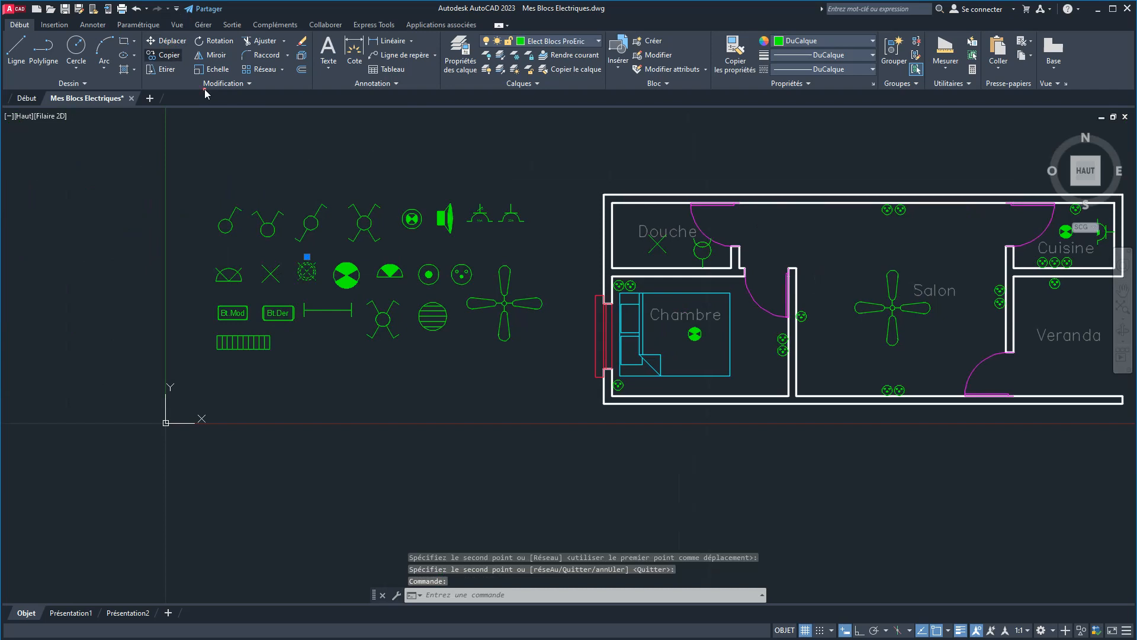
click(307, 272)
scroll(663, 286, down, 4)
middle_drag(853, 299, 468, 305)
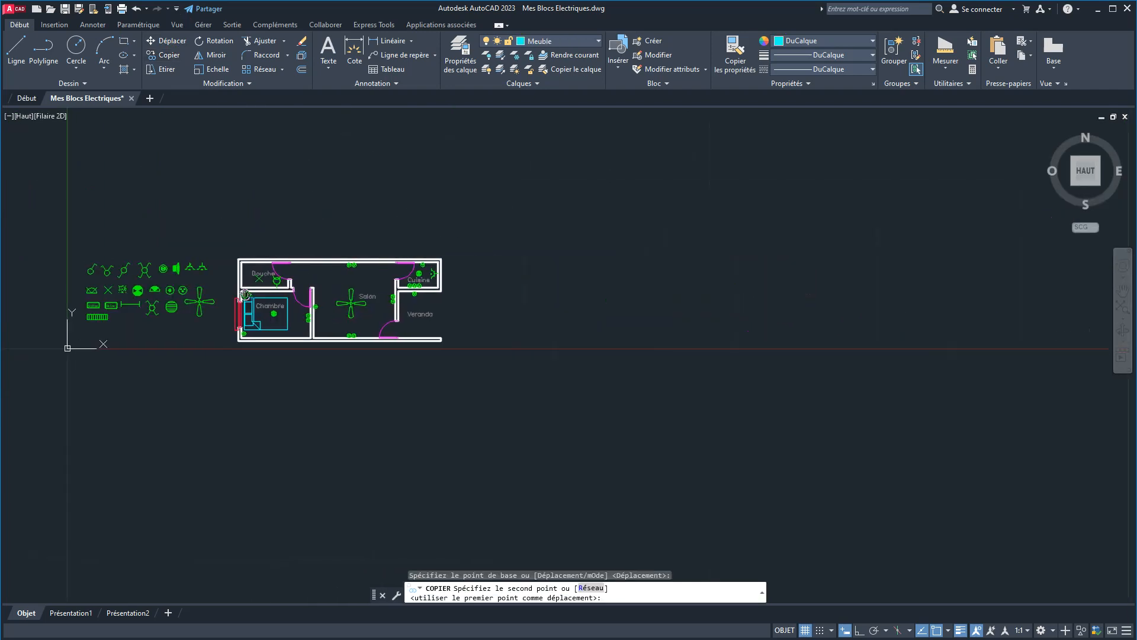
scroll(445, 311, up, 5)
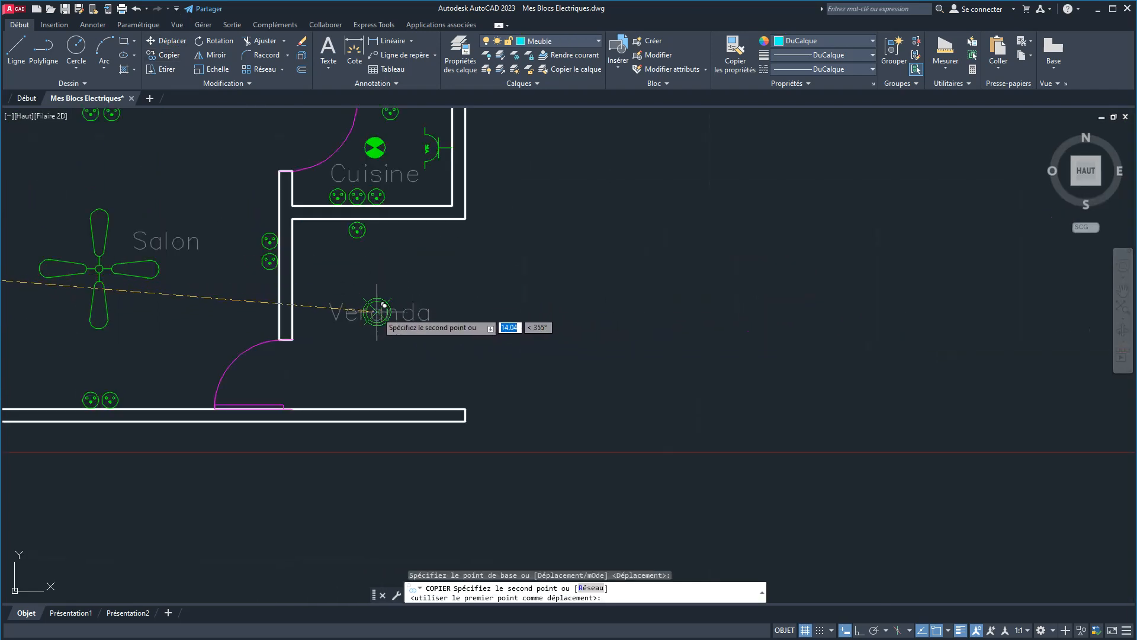
click(377, 311)
right_click(399, 270)
click(426, 275)
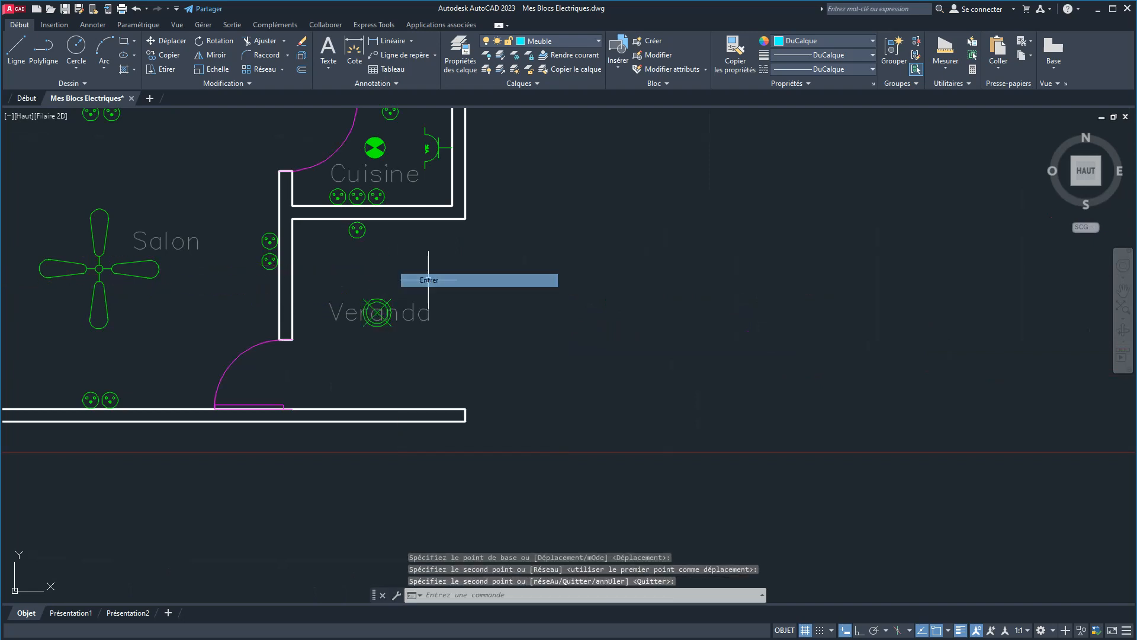
Move the Veranda room label up so that it sits above the crossed double-circle light symbol.
click(399, 317)
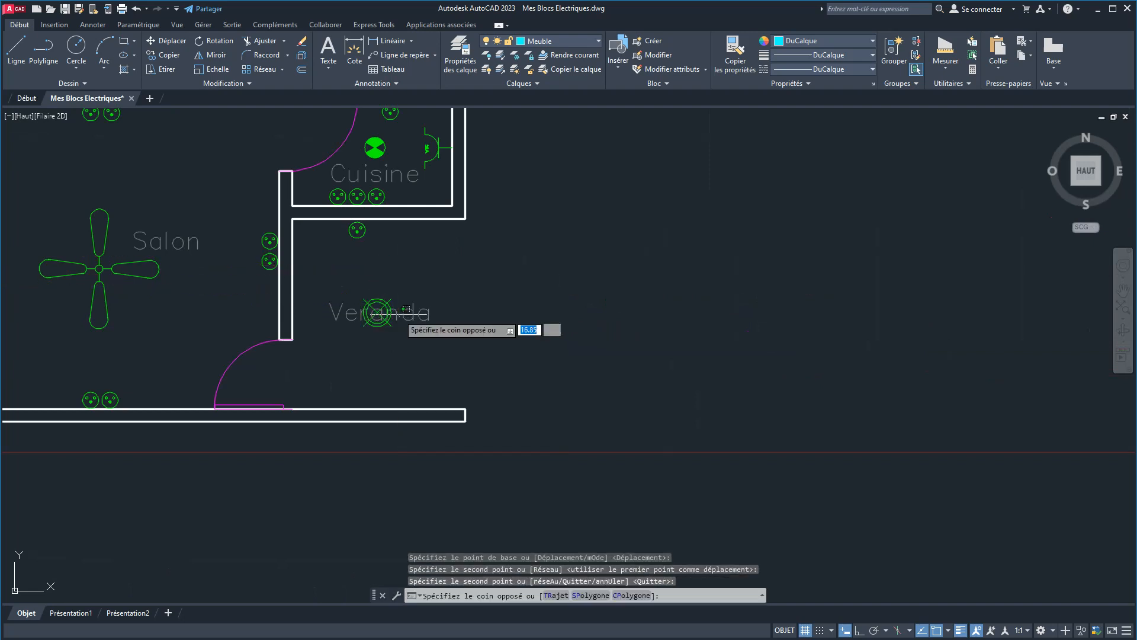
click(335, 316)
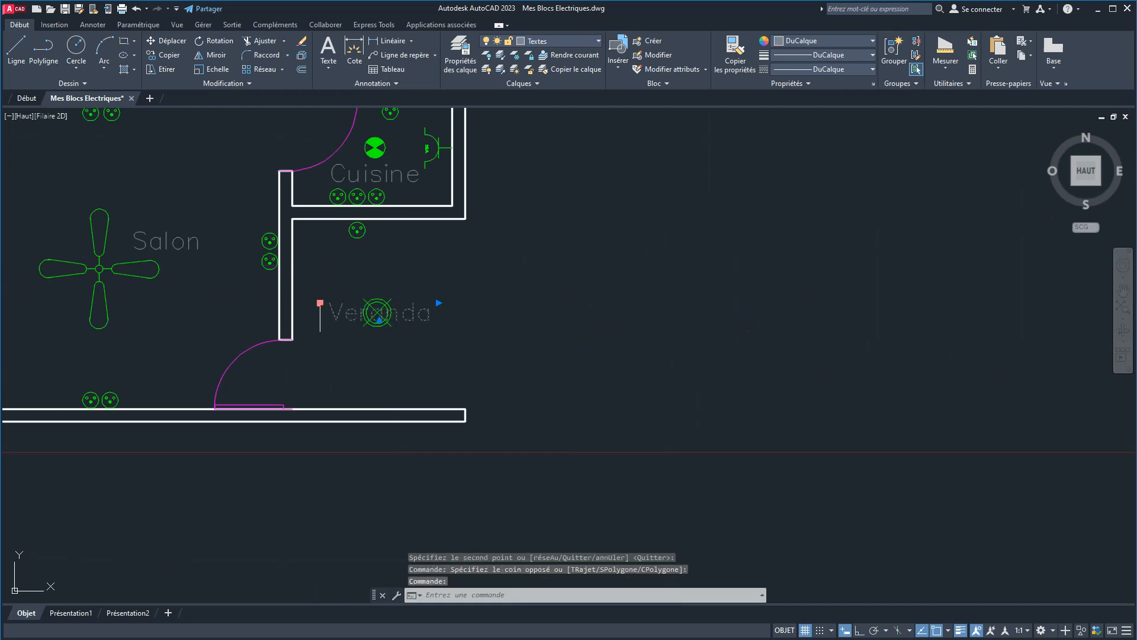
click(320, 303)
scroll(451, 327, down, 4)
scroll(450, 327, up, 4)
mouse_move(483, 299)
middle_down()
mouse_move(687, 336)
mouse_move(687, 353)
middle_up()
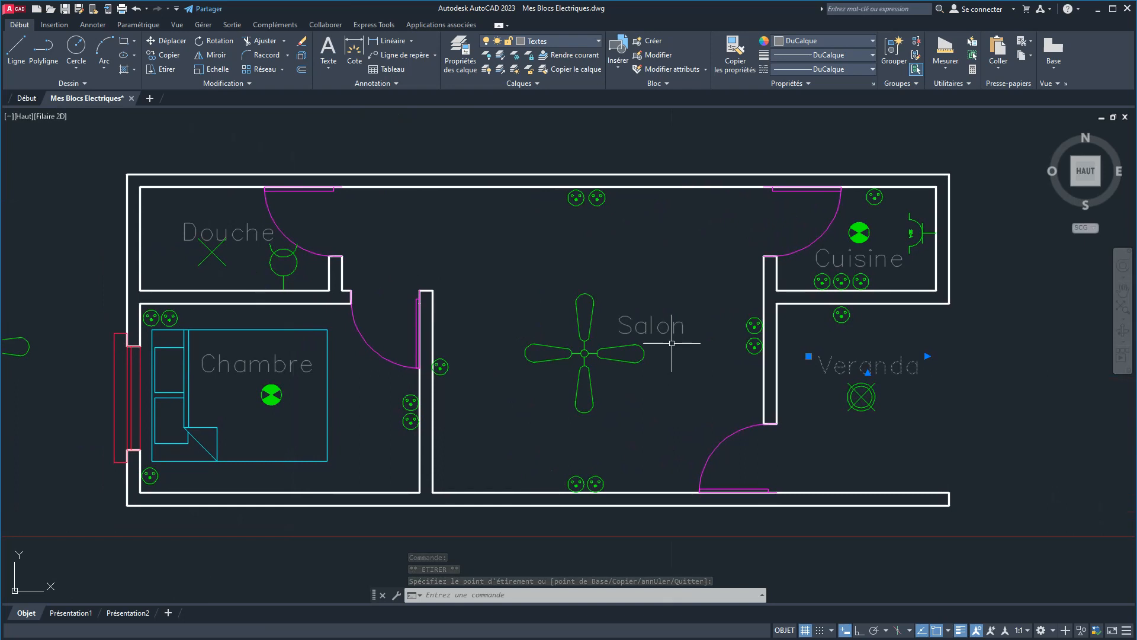
Move the entire floor plan with its electrical symbols horizontally a little closer to the symbol library.
scroll(669, 341, down, 4)
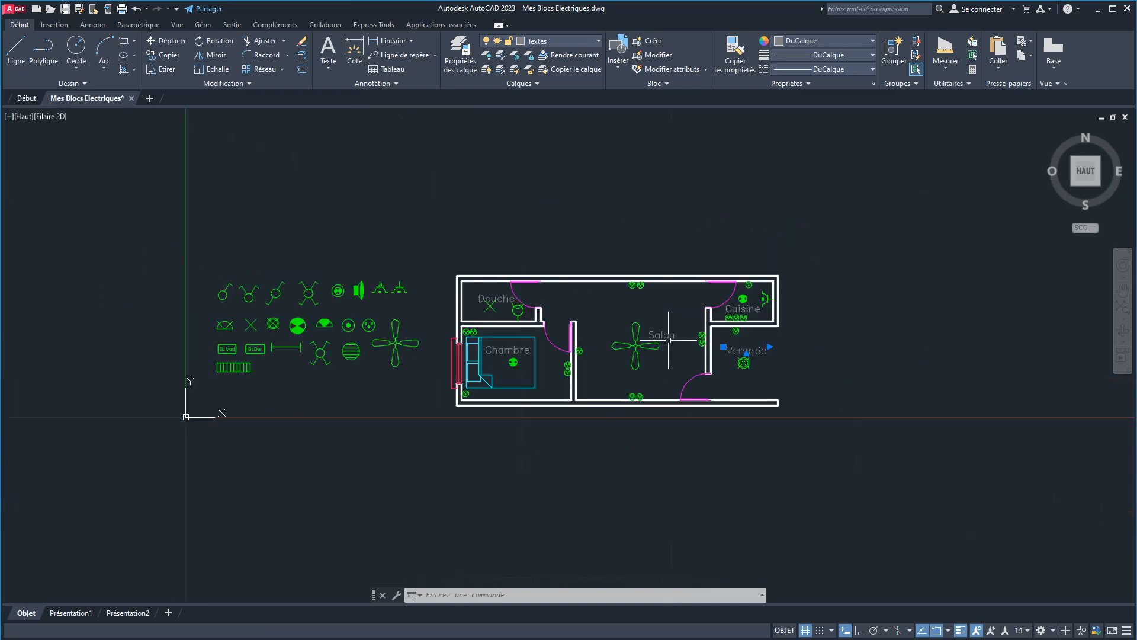
middle_drag(669, 341, 686, 336)
scroll(610, 311, up, 2)
mouse_move(559, 314)
middle_down()
mouse_move(622, 310)
mouse_move(580, 312)
middle_up()
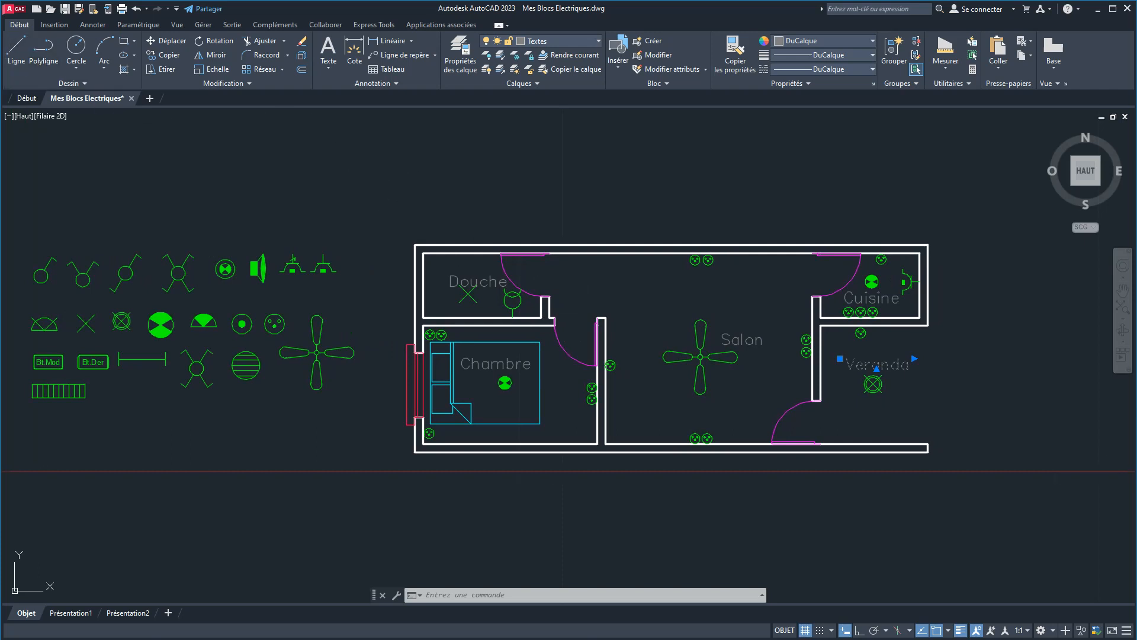
click(367, 187)
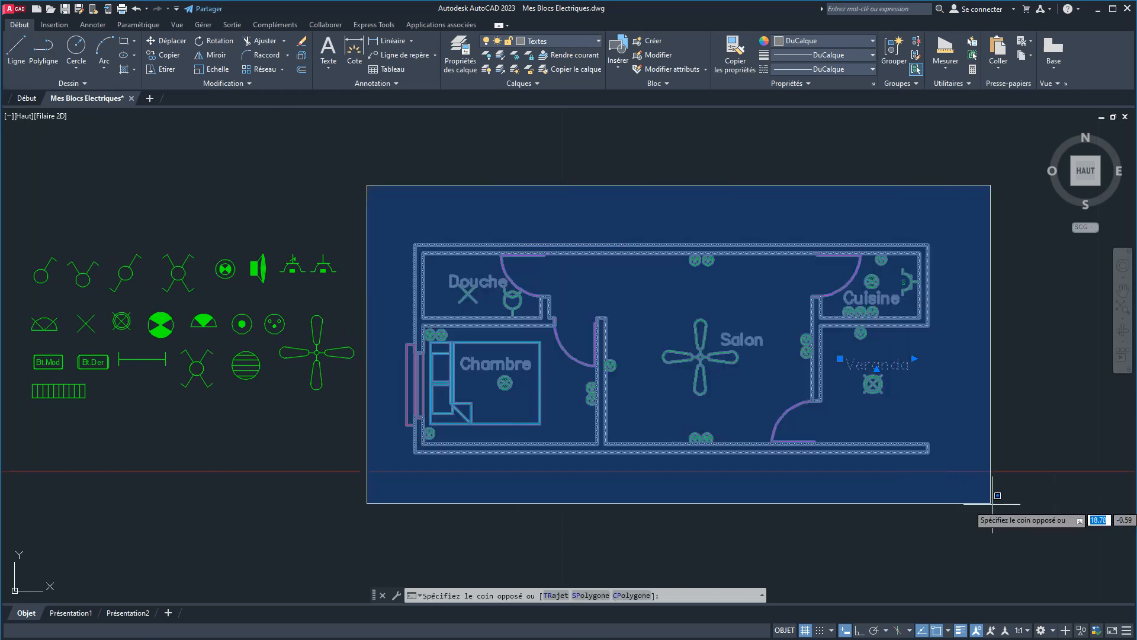
click(994, 504)
click(167, 41)
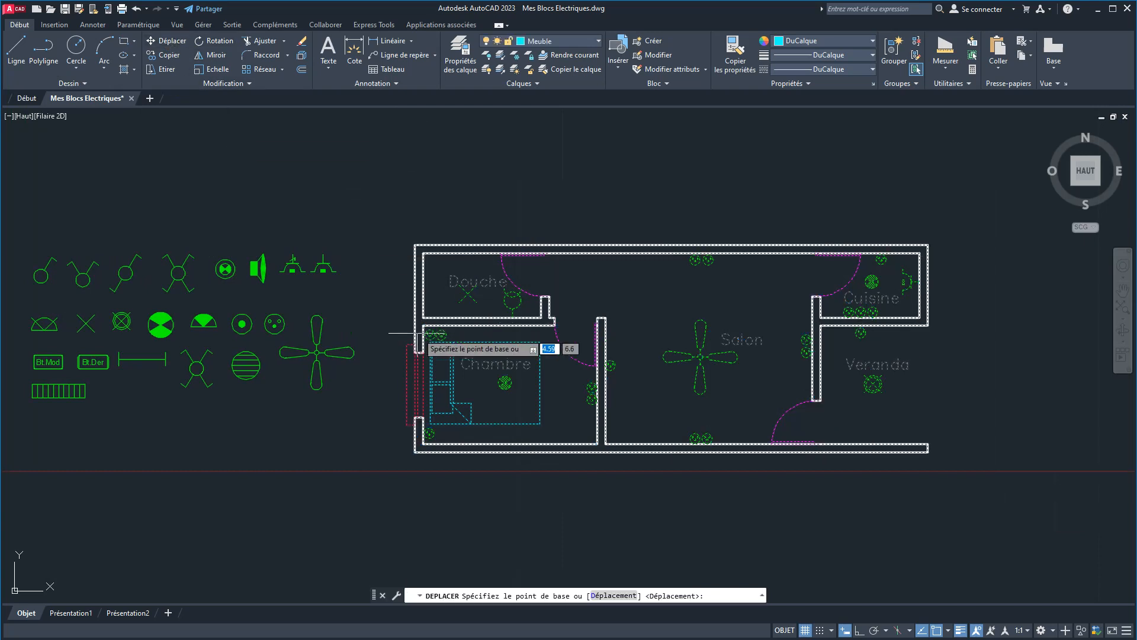
click(612, 297)
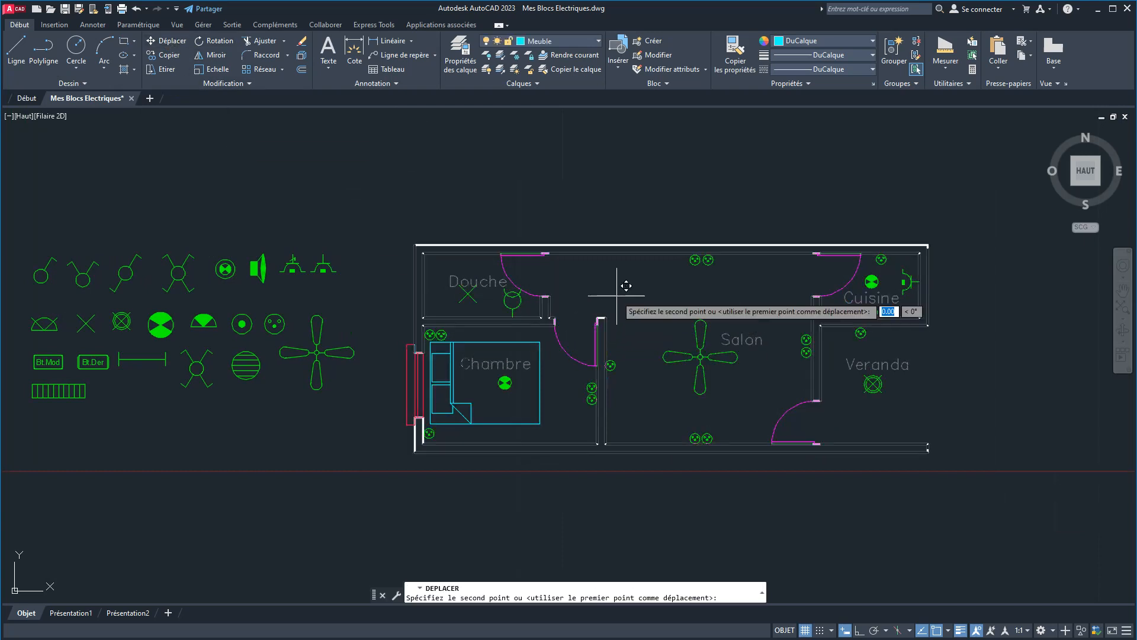
click(571, 297)
Move the fan symbol in the library by its centre to below the other library symbols, keeping the drawing open.
mouse_move(378, 294)
middle_down()
mouse_move(518, 303)
mouse_move(410, 292)
mouse_move(421, 291)
middle_up()
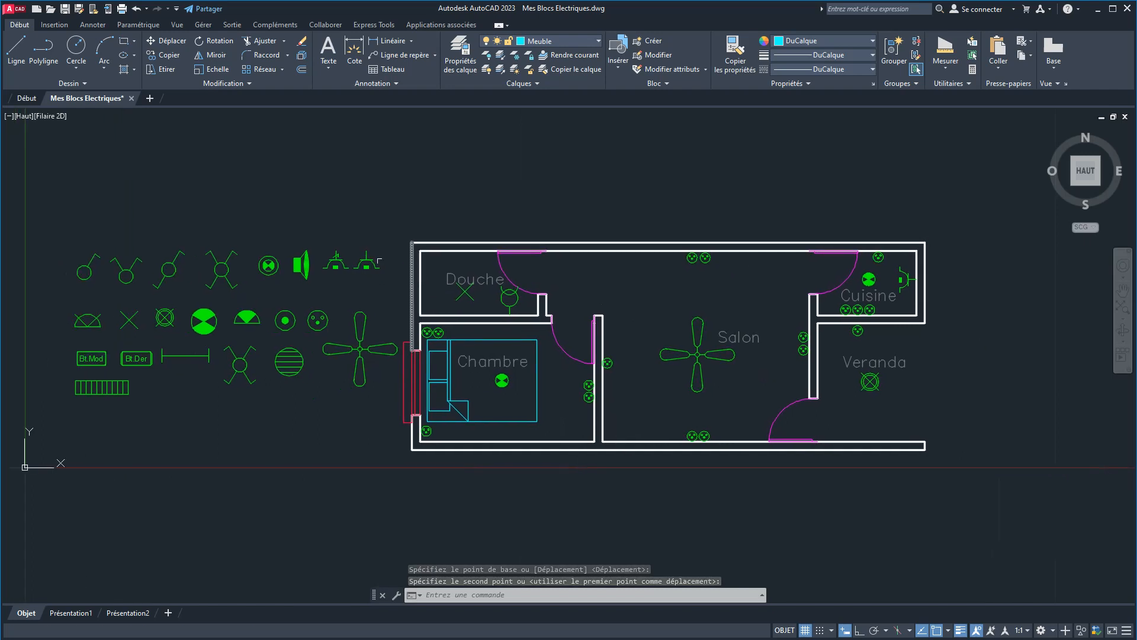
click(360, 349)
click(360, 349)
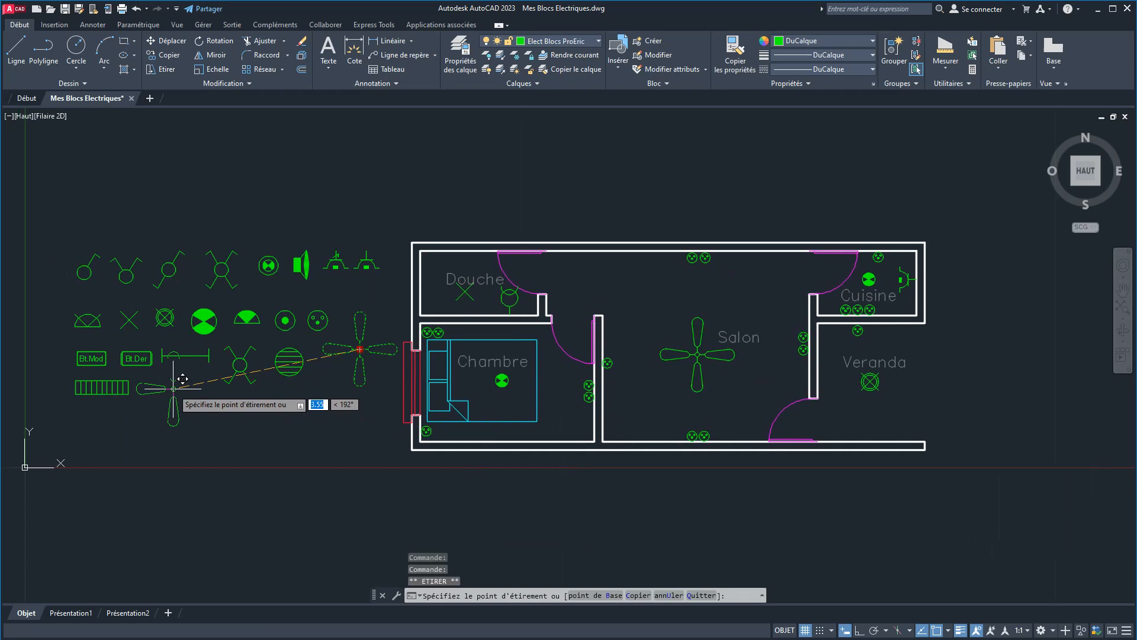
click(179, 411)
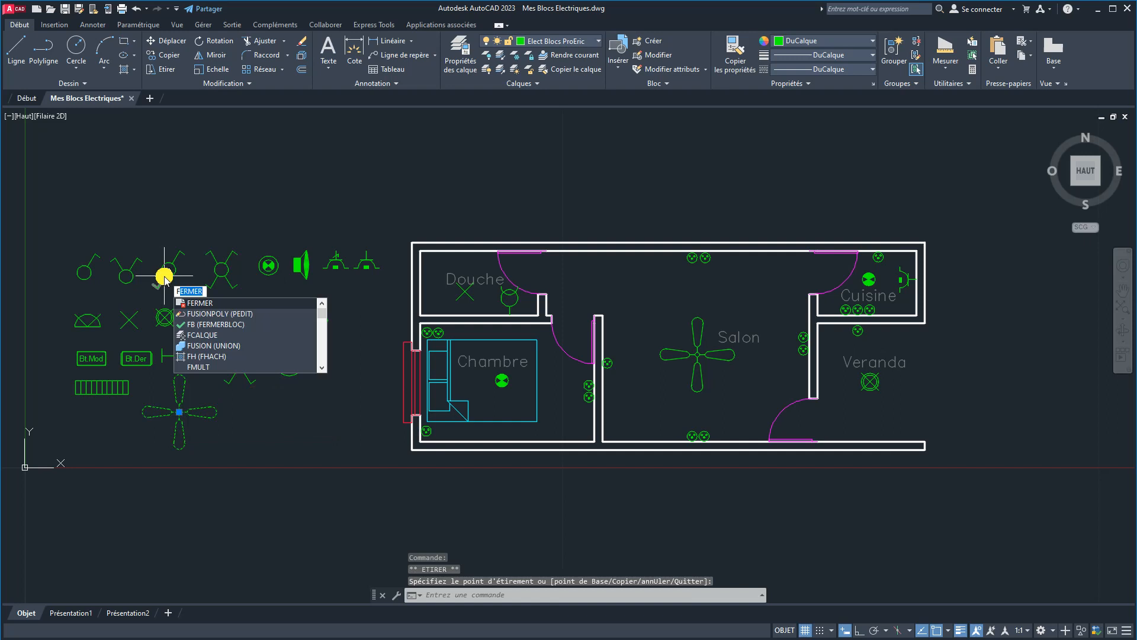
key(Return)
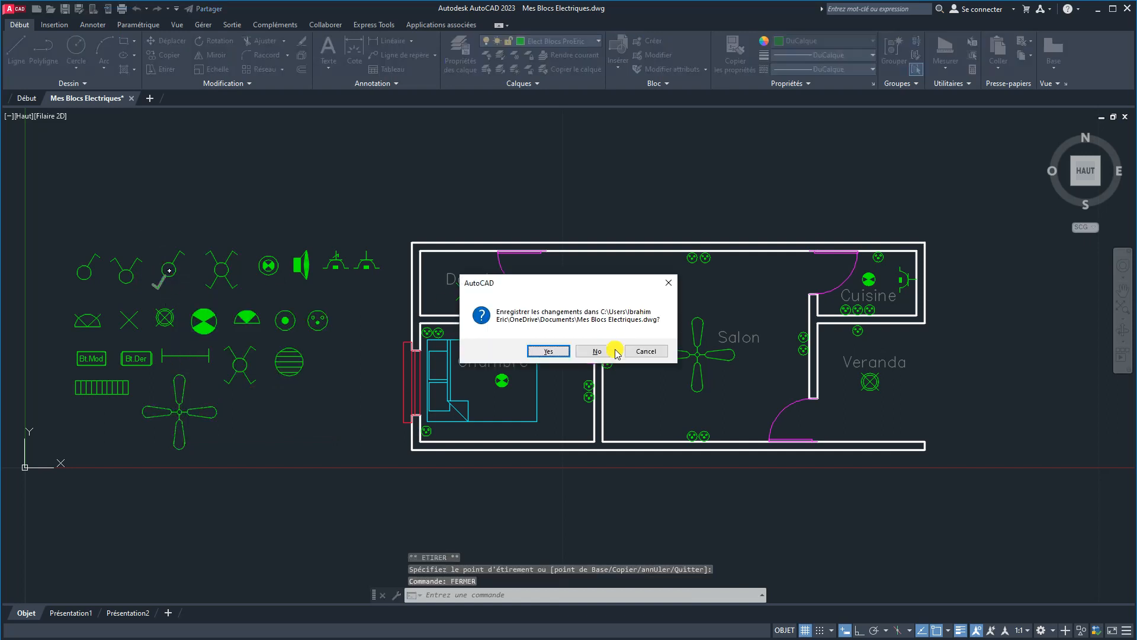
click(647, 352)
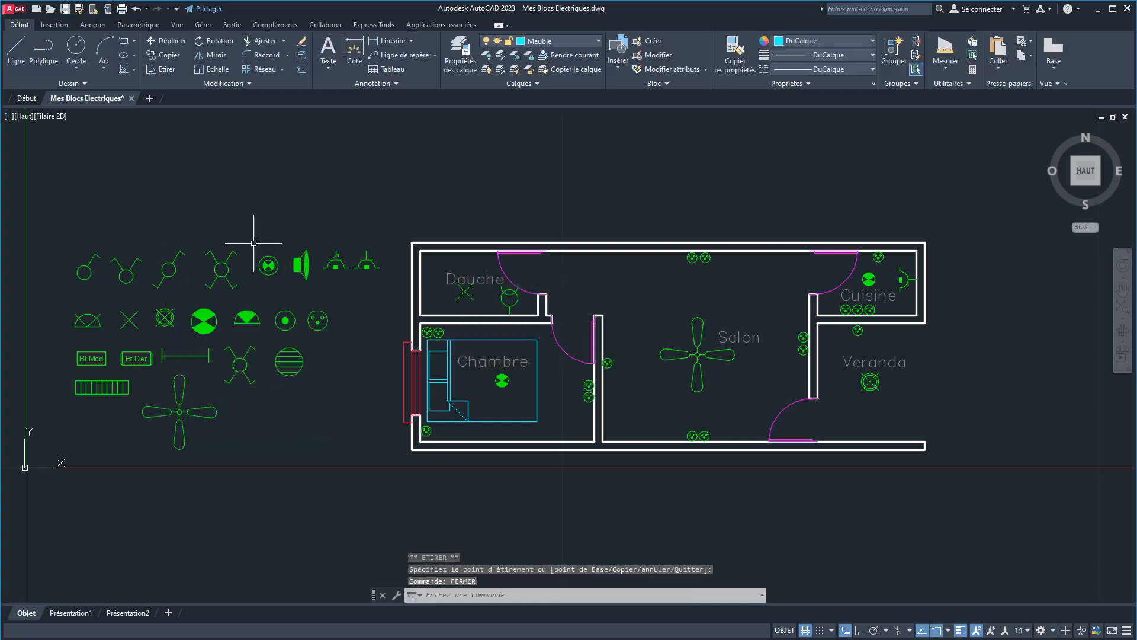
Save the drawing and zoom to a window enclosing the symbol library and the whole floor plan.
key(ctrl+s)
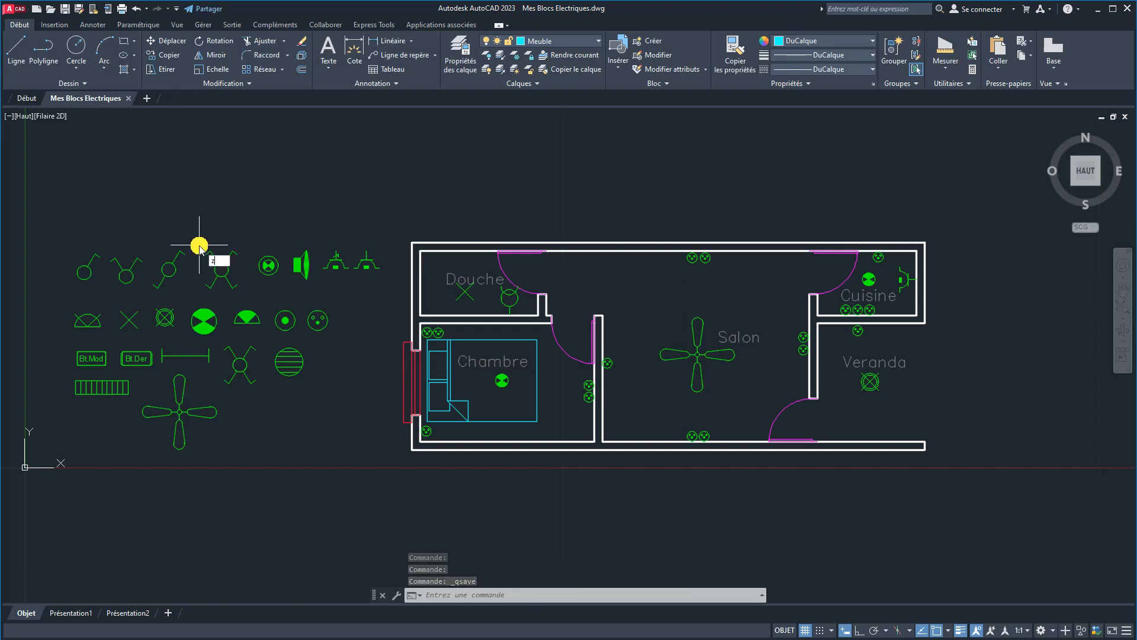
text(z)
key(Return)
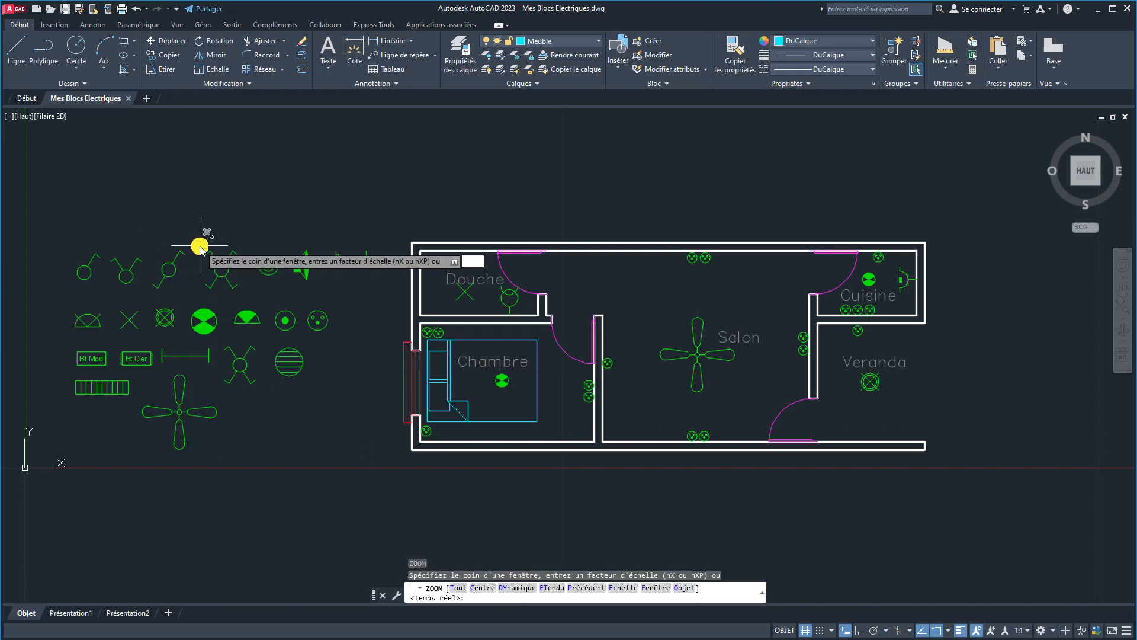
text(f)
key(Return)
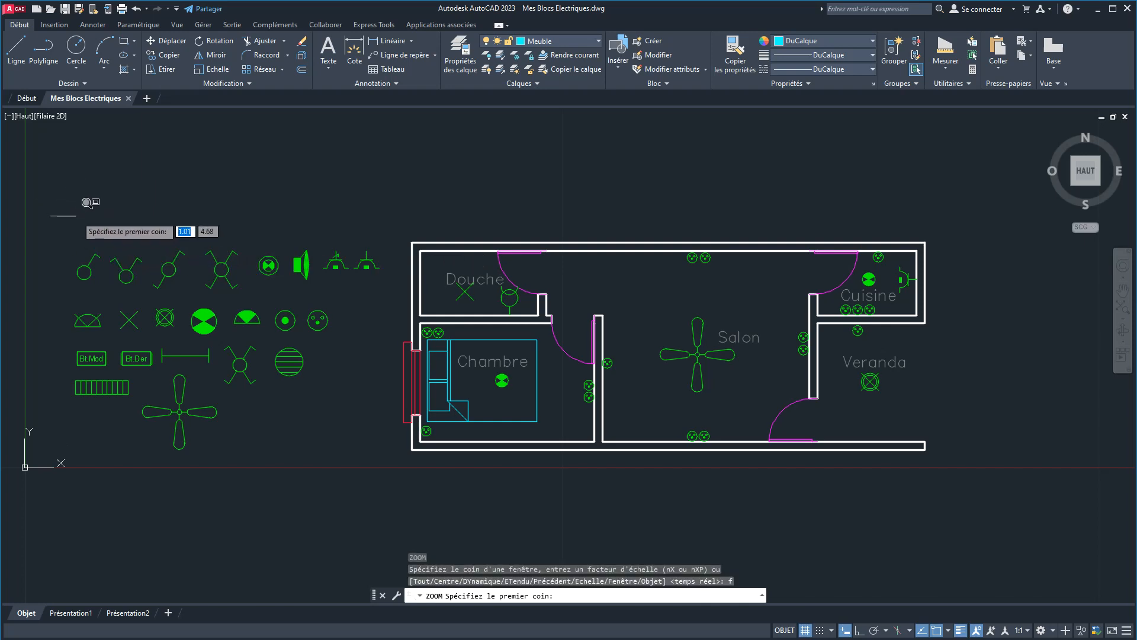
click(65, 209)
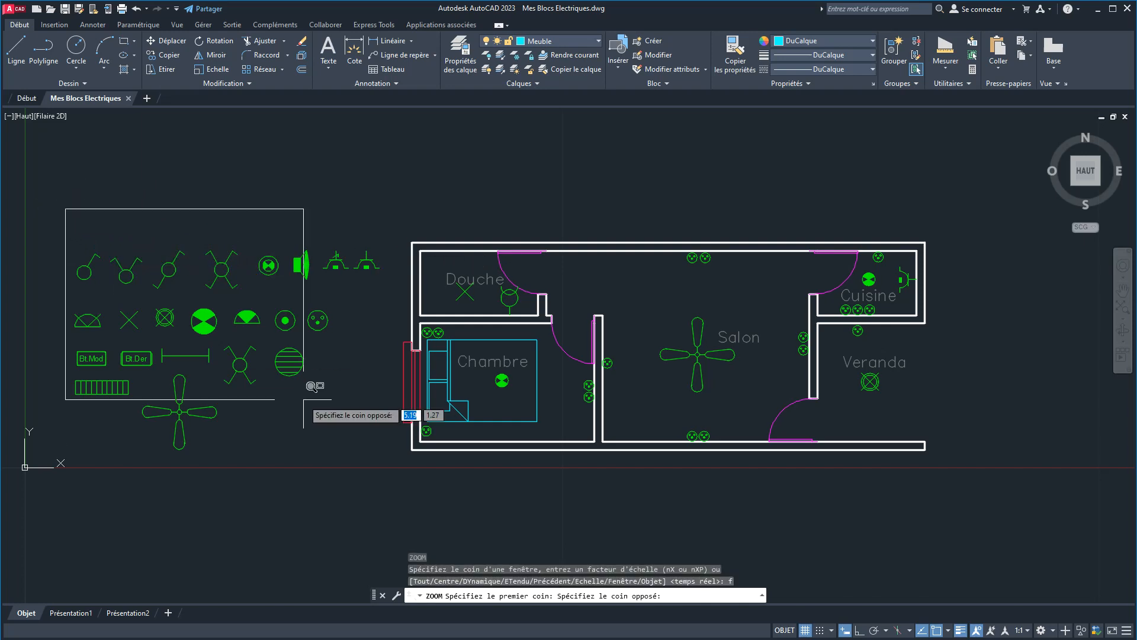
click(949, 460)
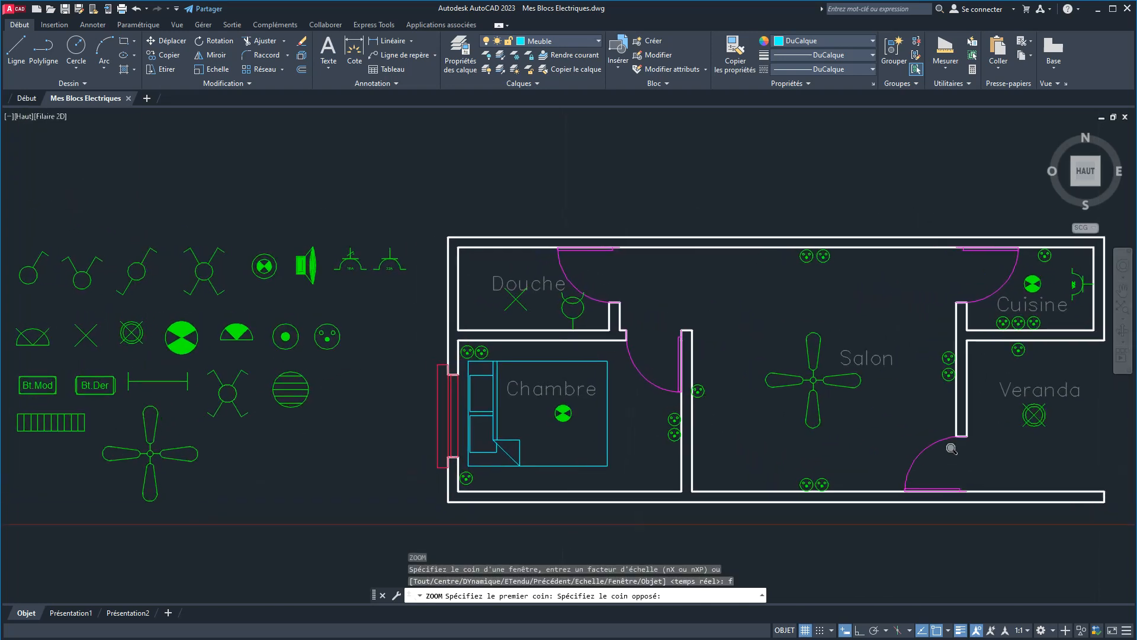
middle_drag(951, 449, 950, 428)
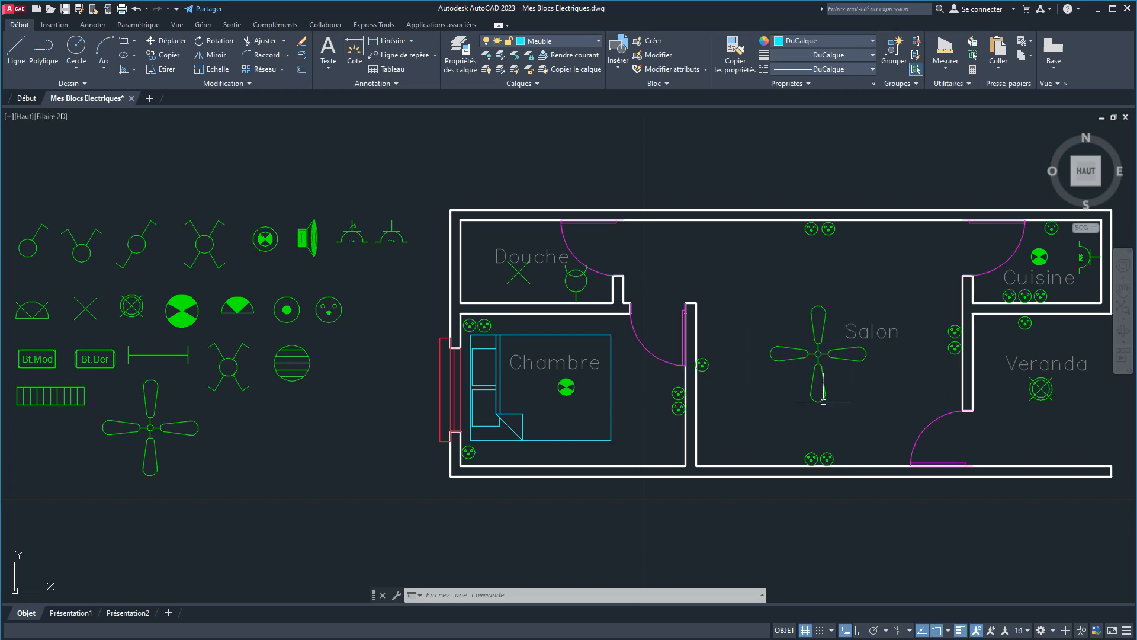
Start a new hatch and set its type to Solide.
click(134, 70)
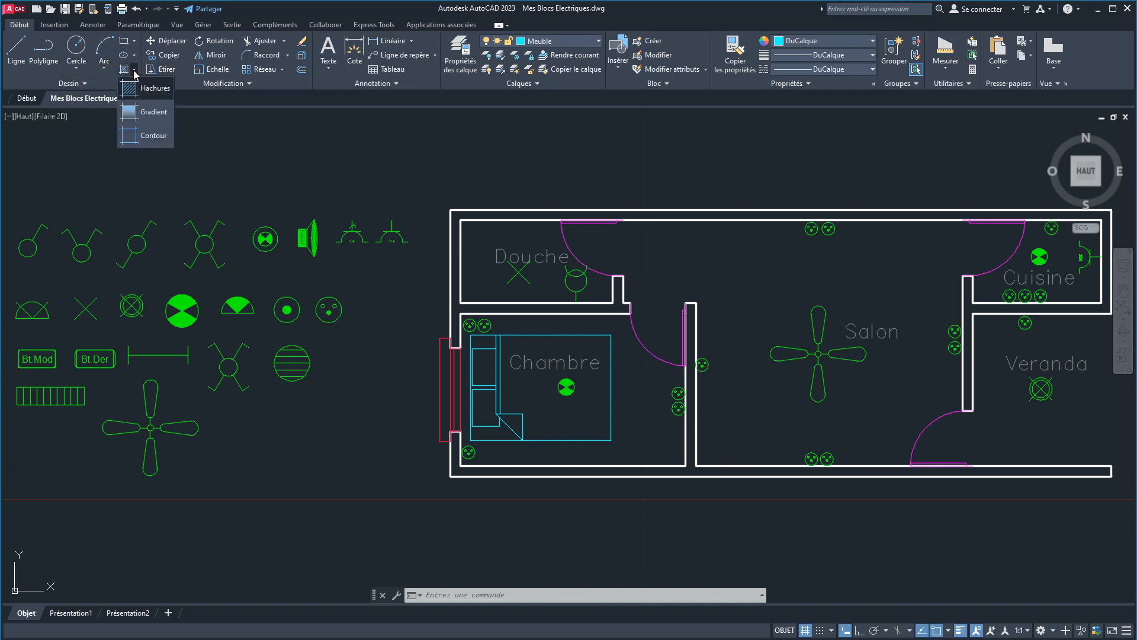
click(142, 89)
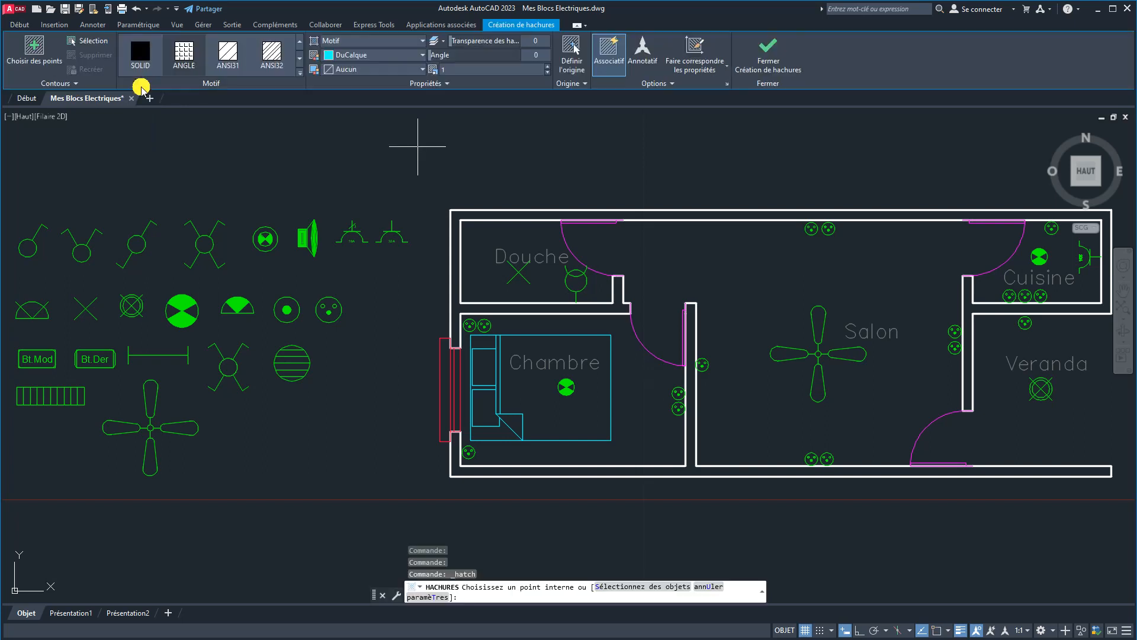
click(369, 48)
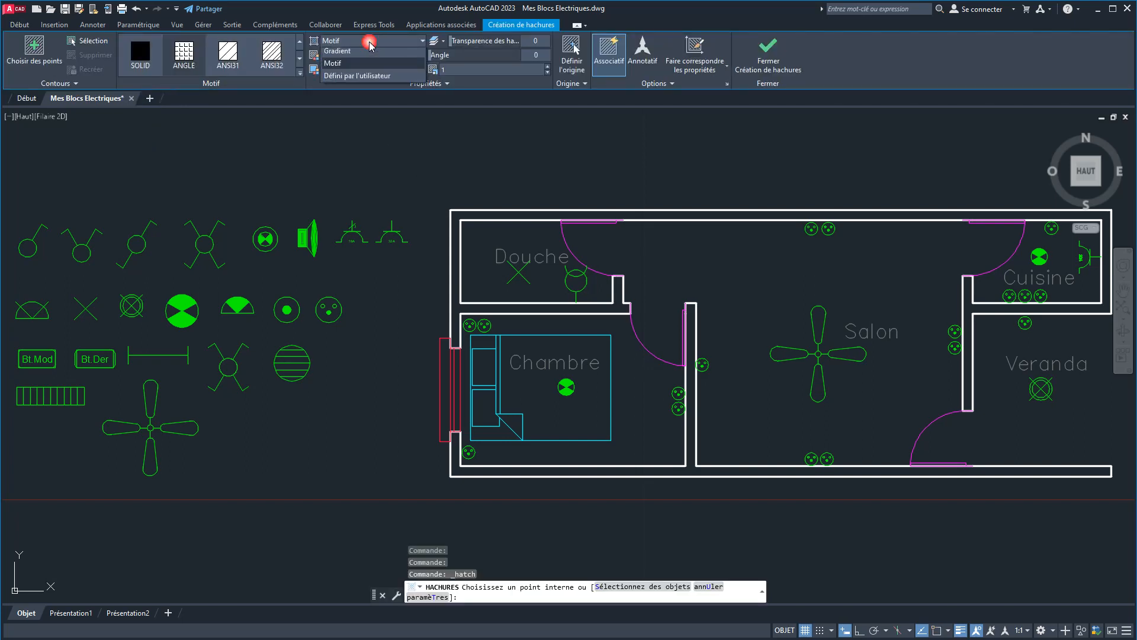
click(369, 45)
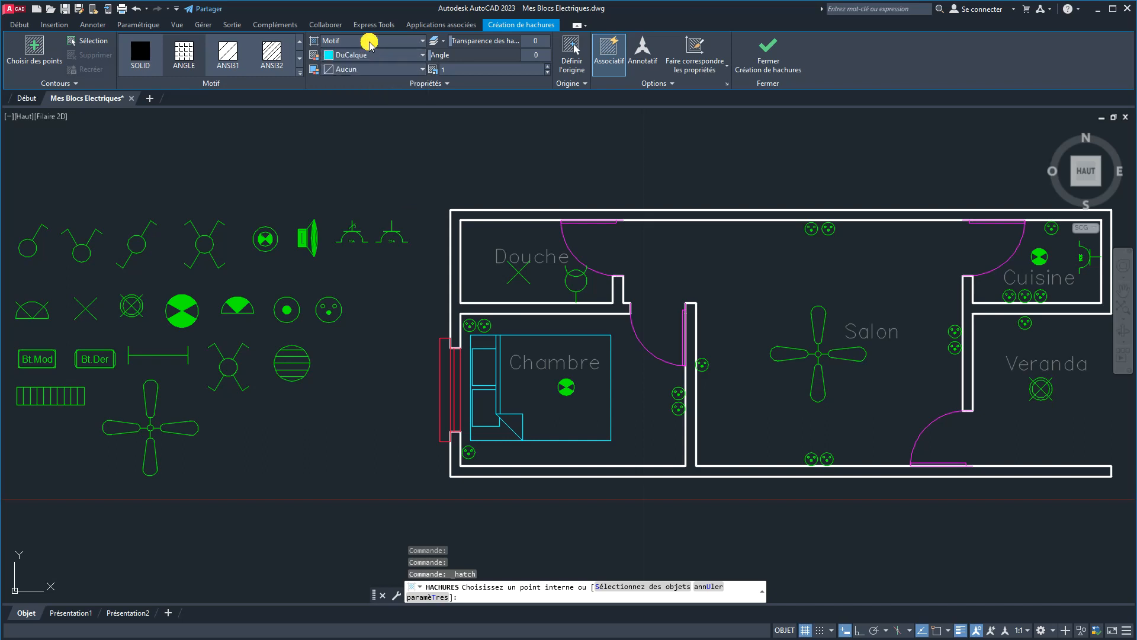
click(300, 73)
click(343, 43)
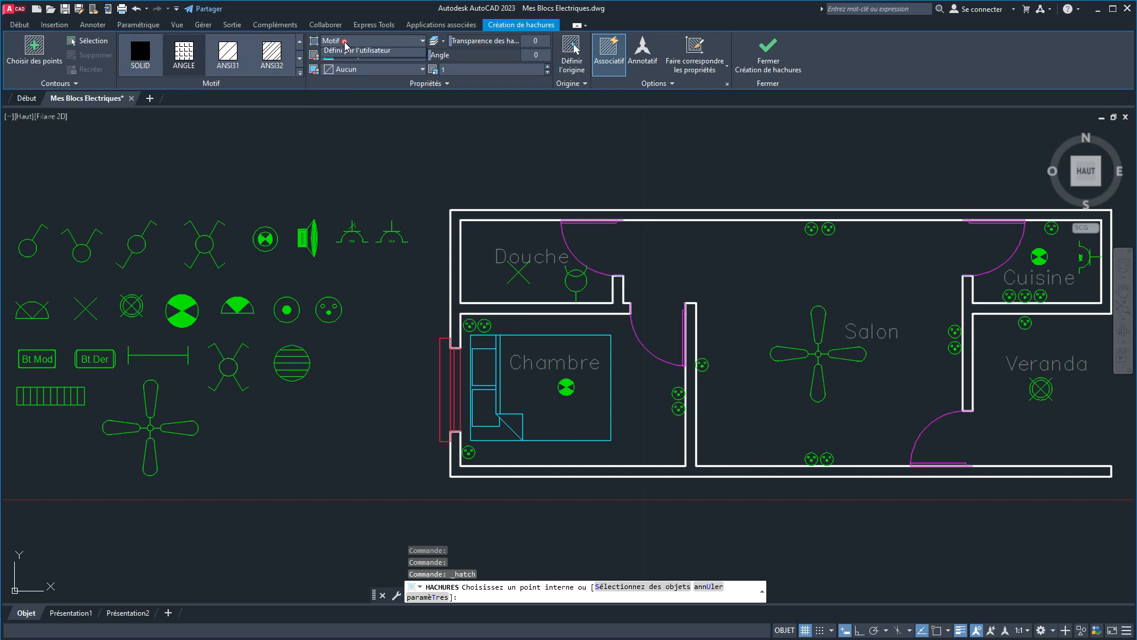
click(346, 43)
click(344, 53)
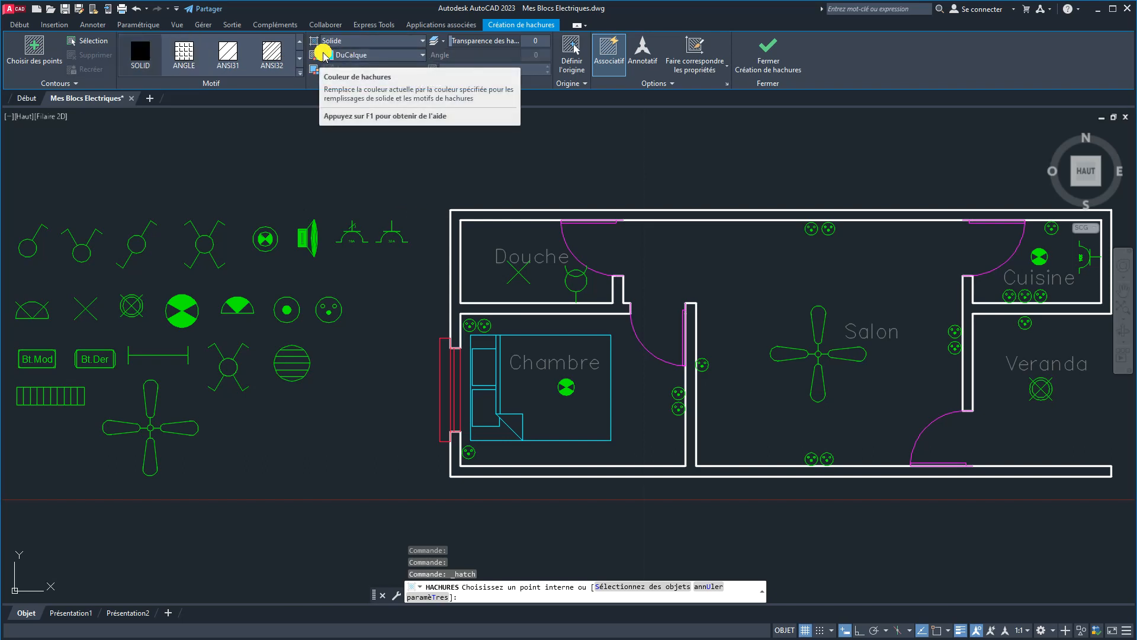
Fill all the walls of the floor plan with the solid hatch in yellow 244,238,81 and end the hatching.
click(325, 55)
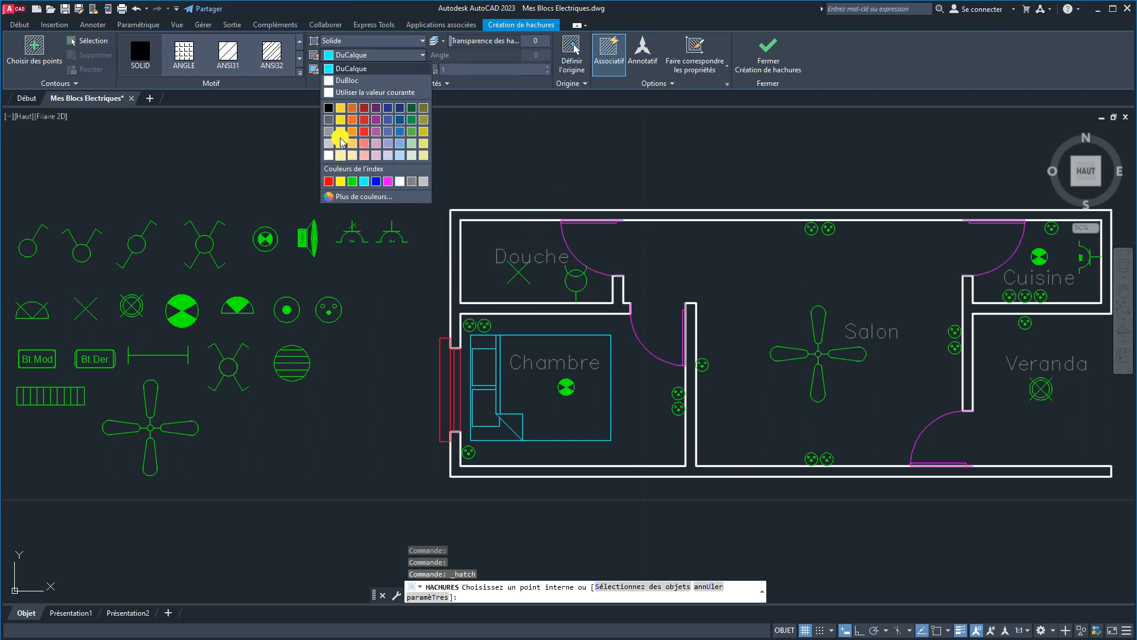
click(341, 120)
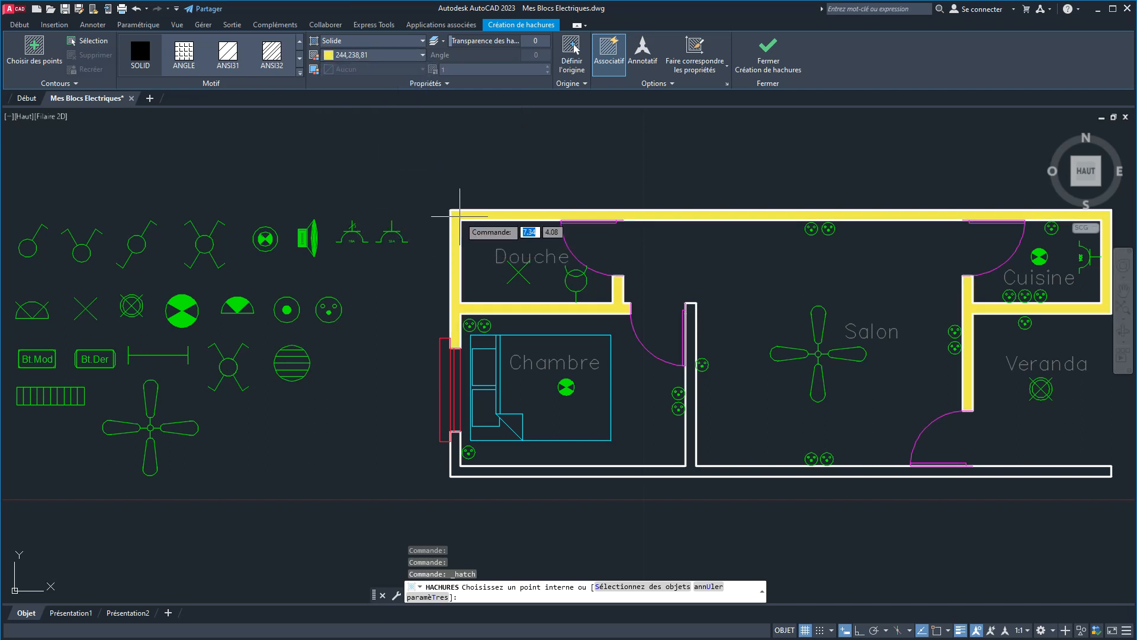
click(460, 216)
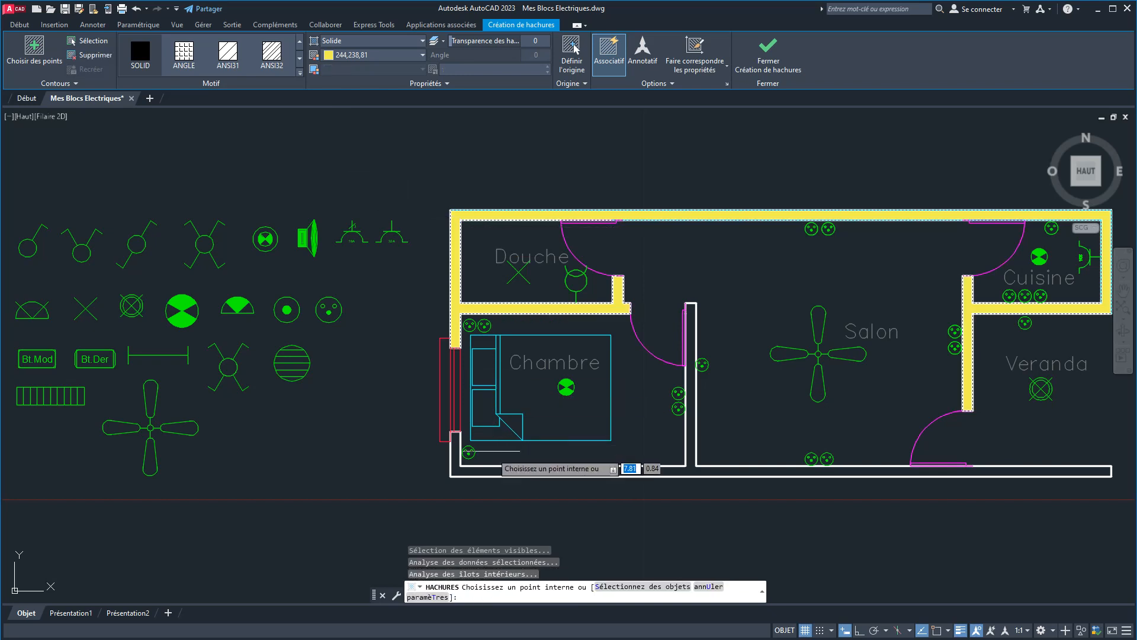
click(494, 471)
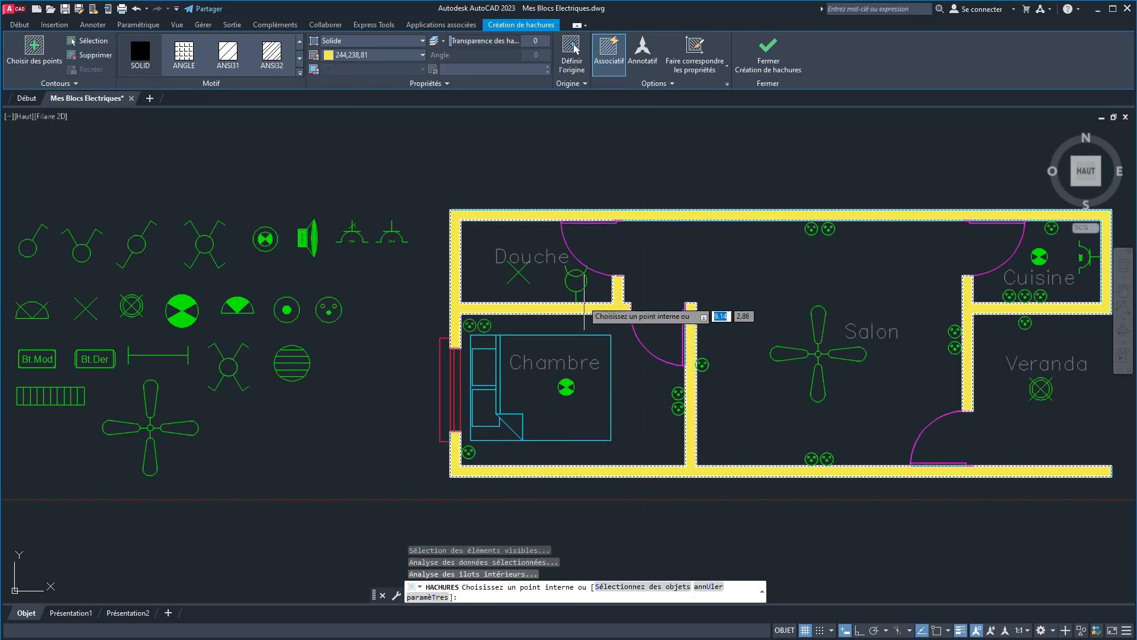
right_click(595, 168)
click(613, 177)
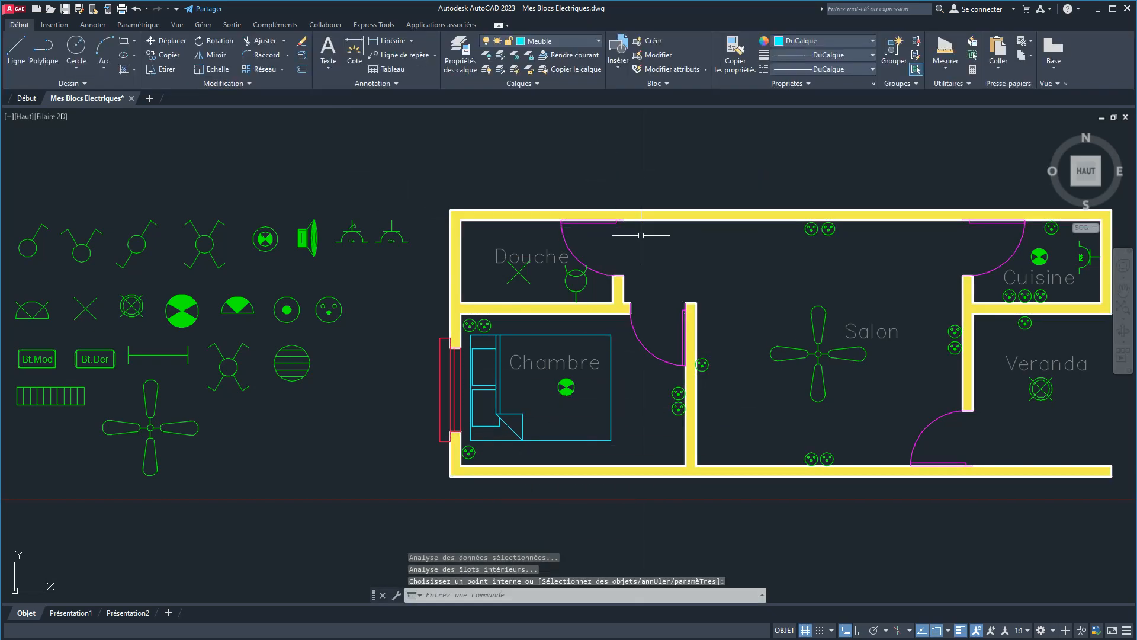
Change the colour of the wall hatch to DuBloc and close the hatch editing.
middle_drag(643, 314, 637, 309)
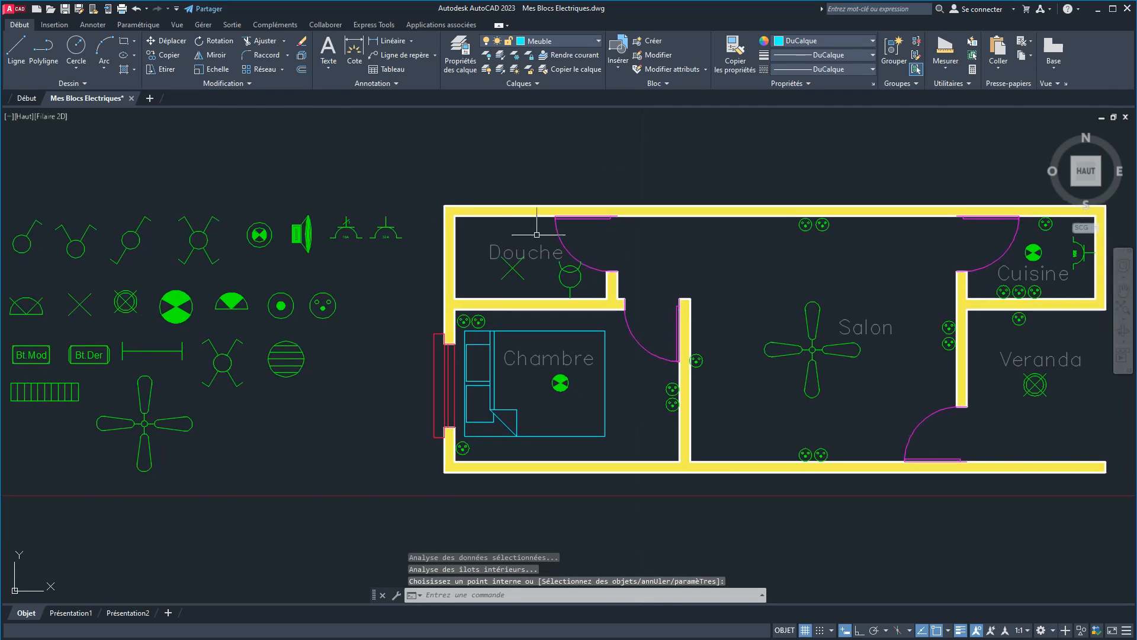
click(449, 218)
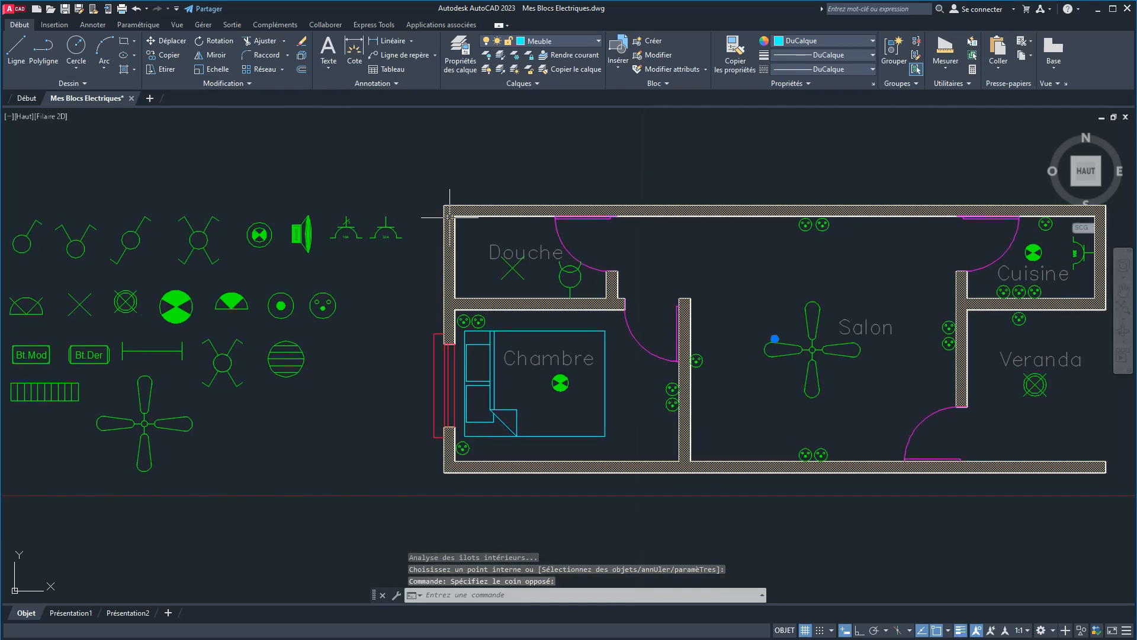
click(334, 56)
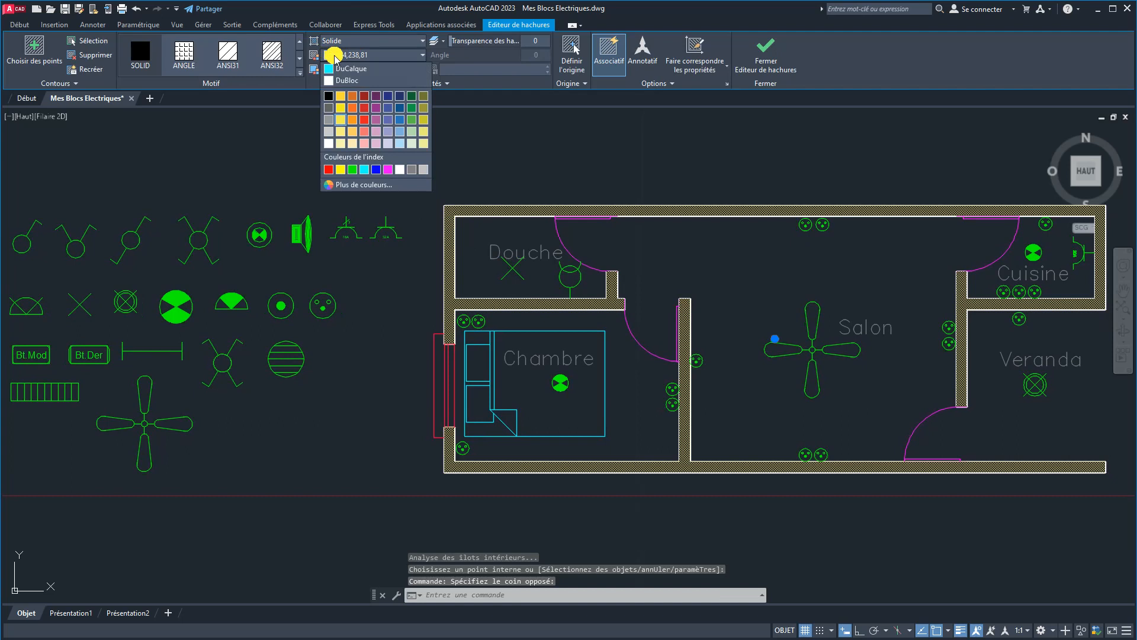
click(347, 81)
click(496, 169)
key(Escape)
right_click(516, 159)
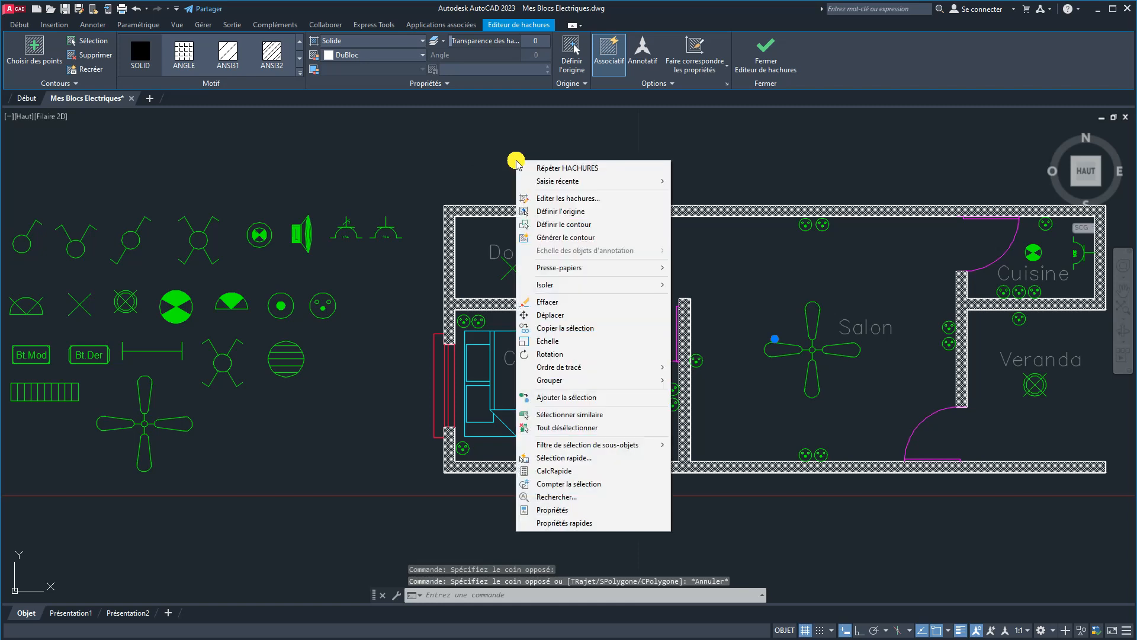
key(Escape)
click(766, 51)
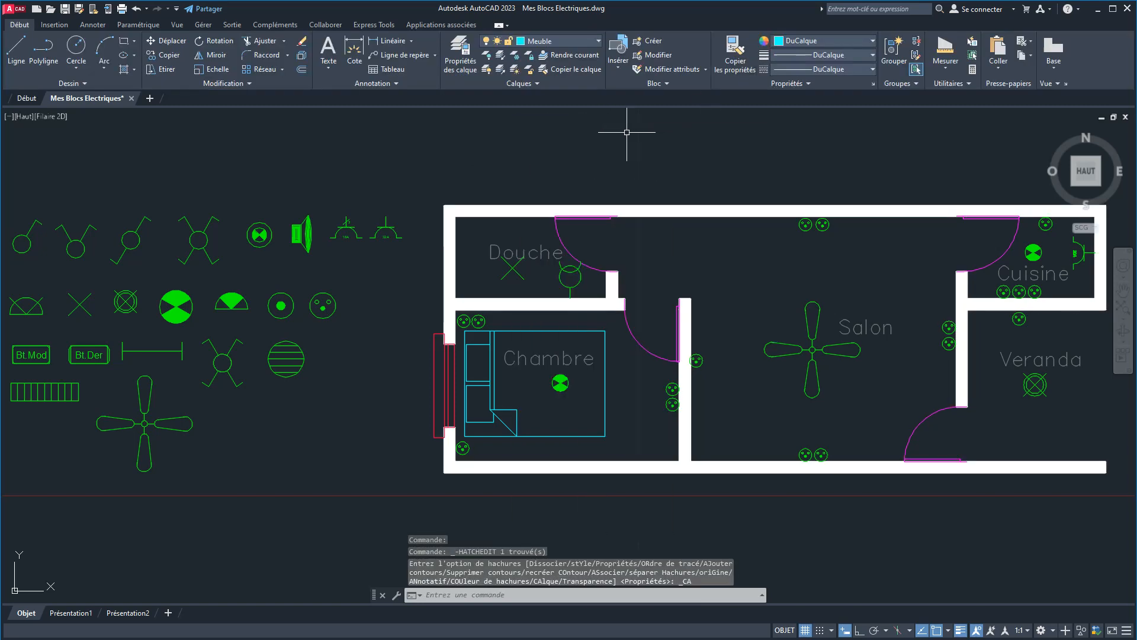
Copy the four-armed circle switch symbol from the library's third row by its centre to beside the Chambre door opening.
mouse_move(619, 135)
middle_down()
mouse_move(589, 137)
mouse_move(625, 137)
middle_up()
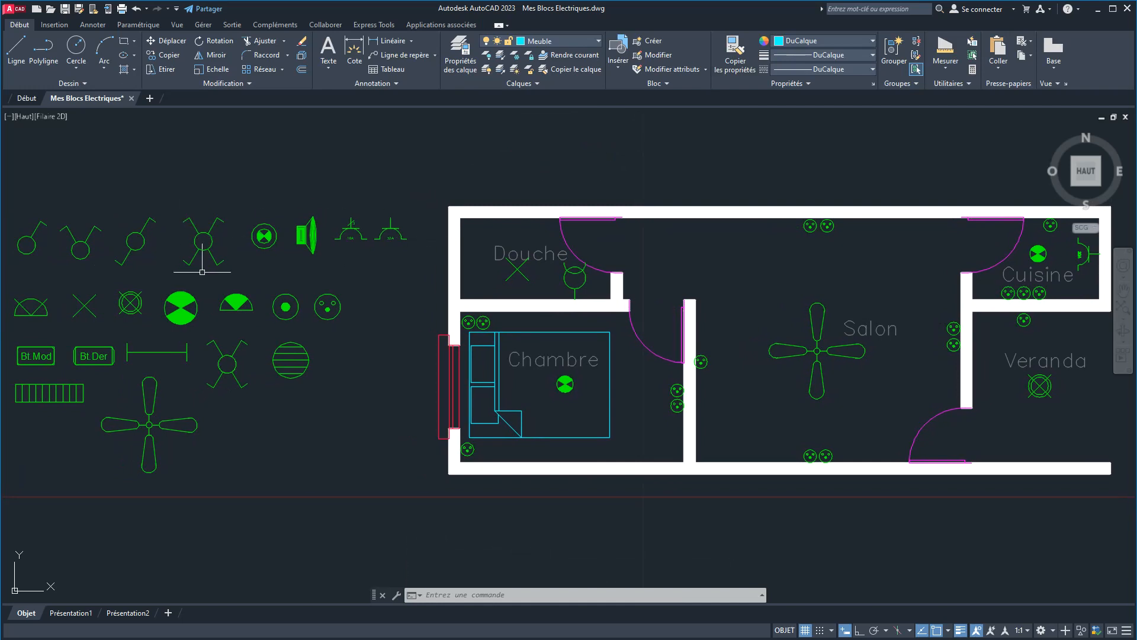
click(235, 365)
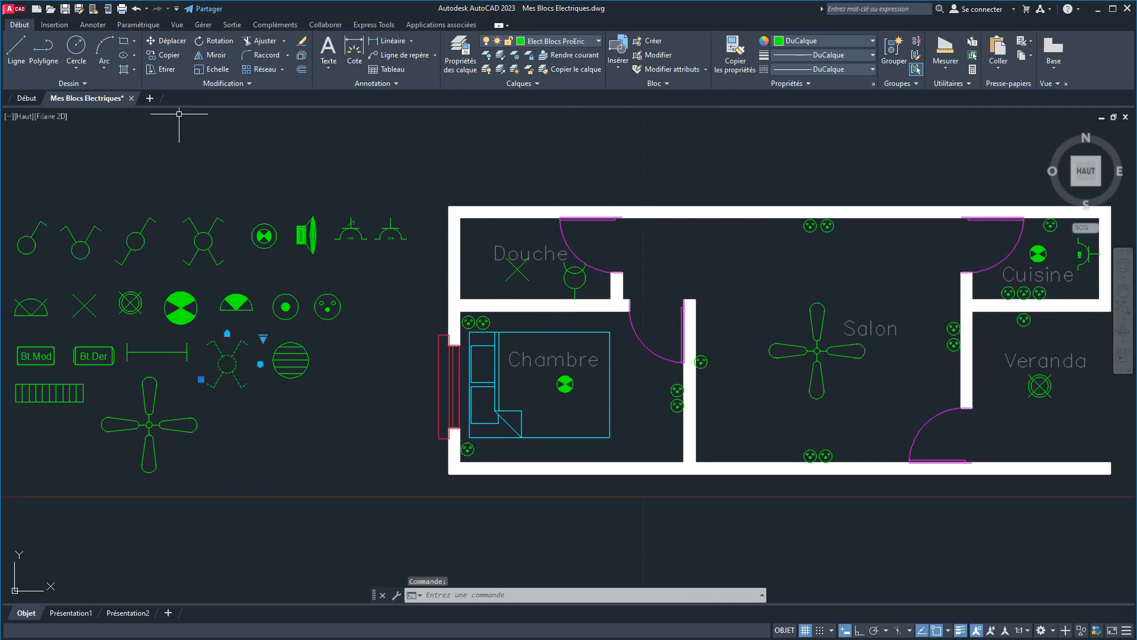
click(168, 54)
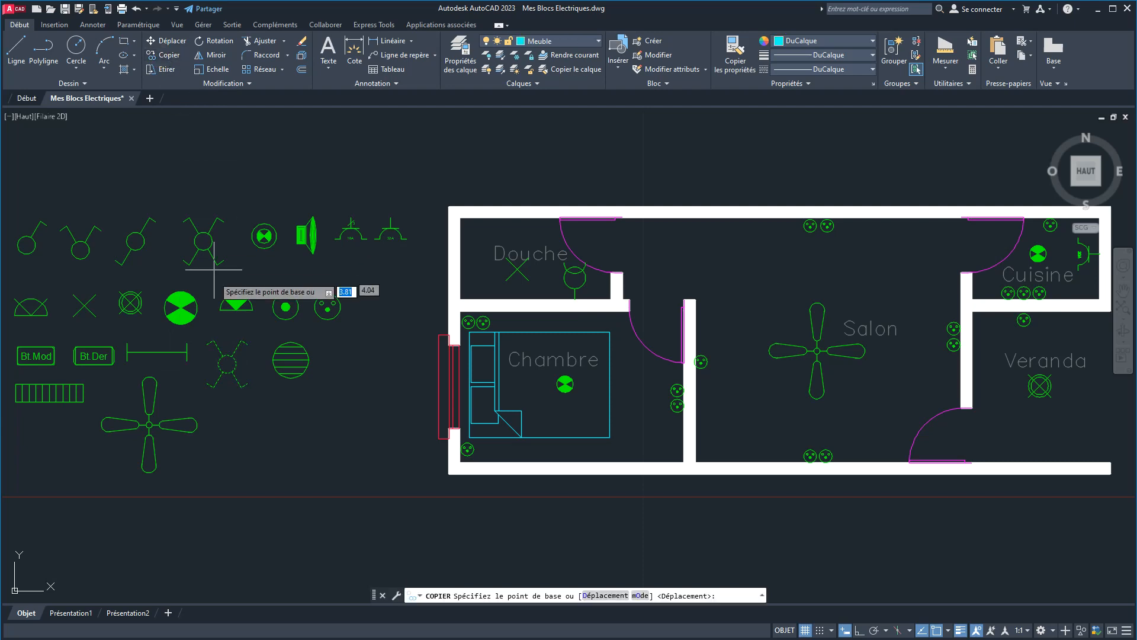
click(227, 363)
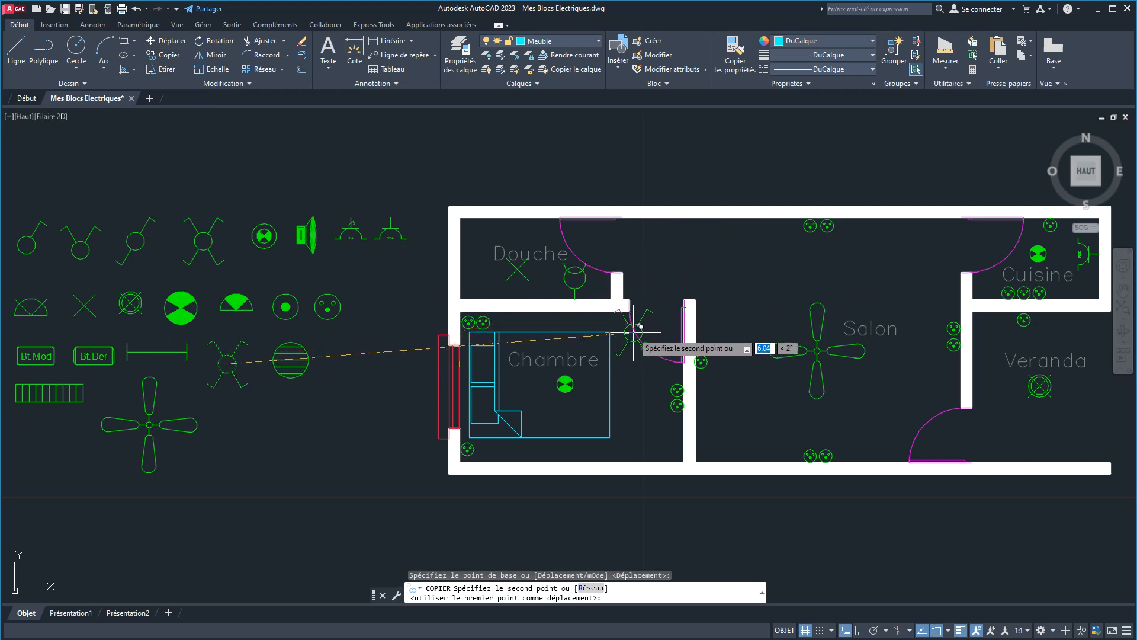
scroll(637, 324, up, 4)
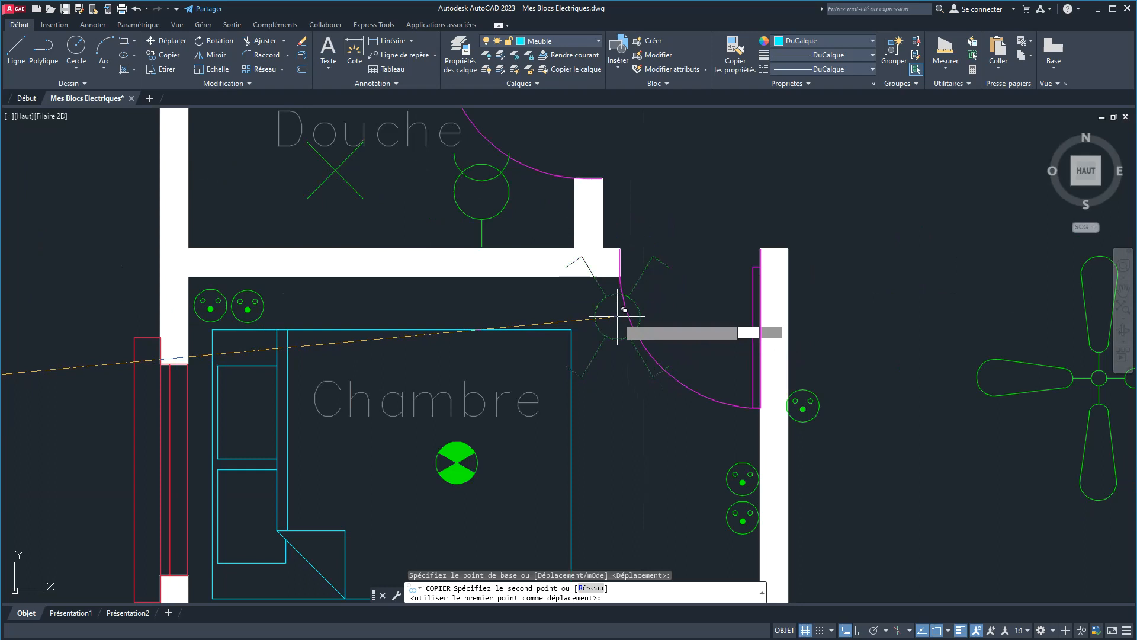
click(617, 317)
right_click(678, 241)
click(707, 252)
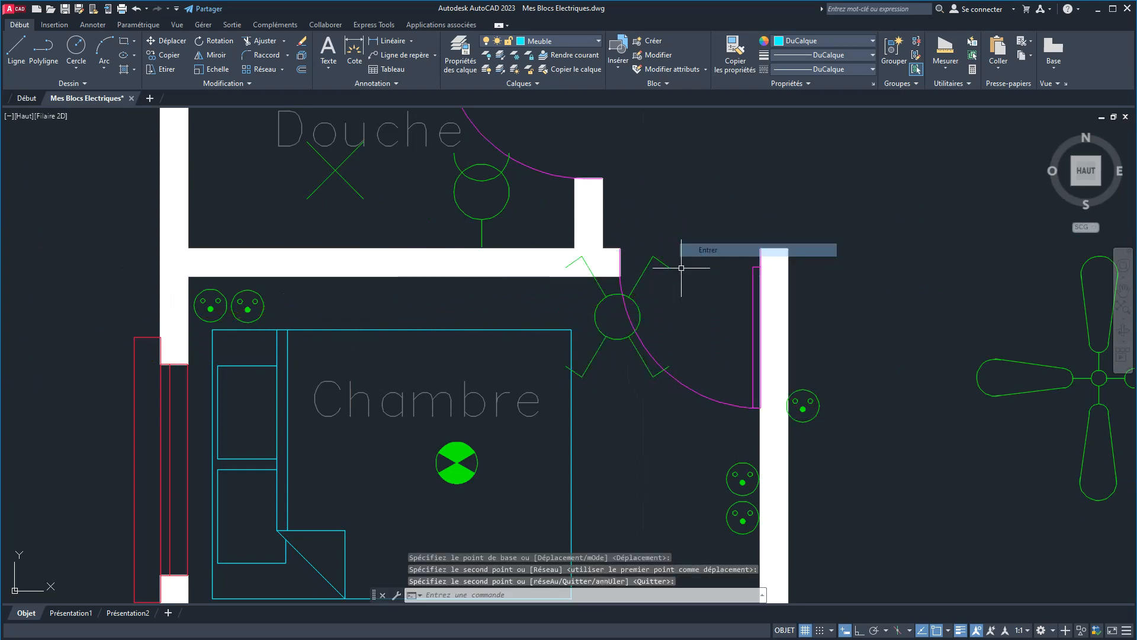
Scale the copied four-armed switch symbol about its centre by a factor of 0.5.
click(637, 309)
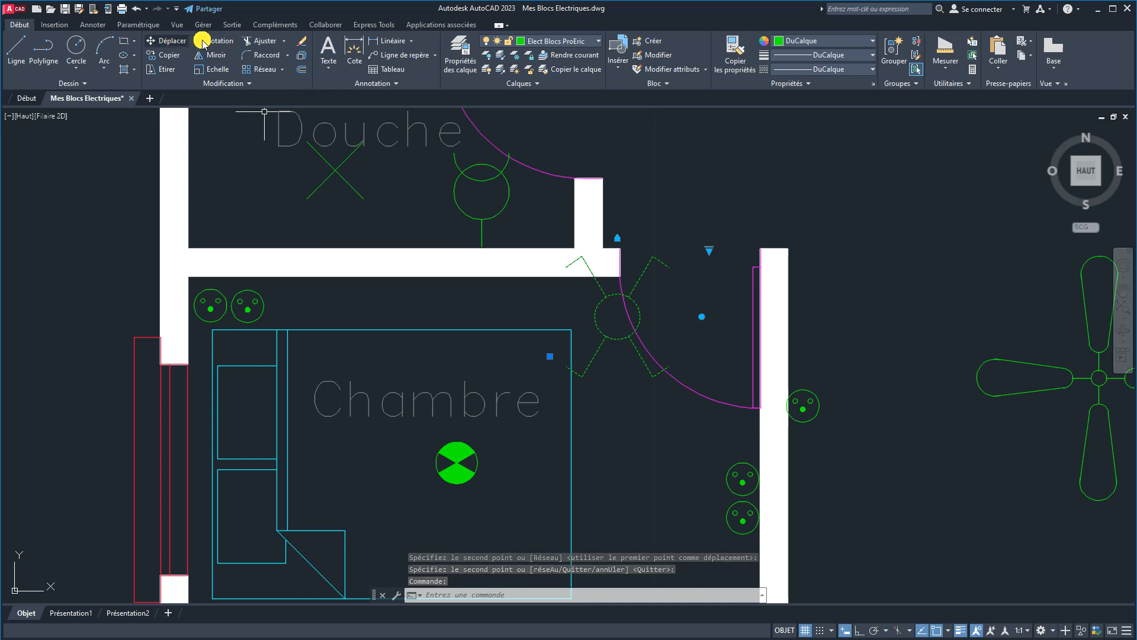
click(212, 69)
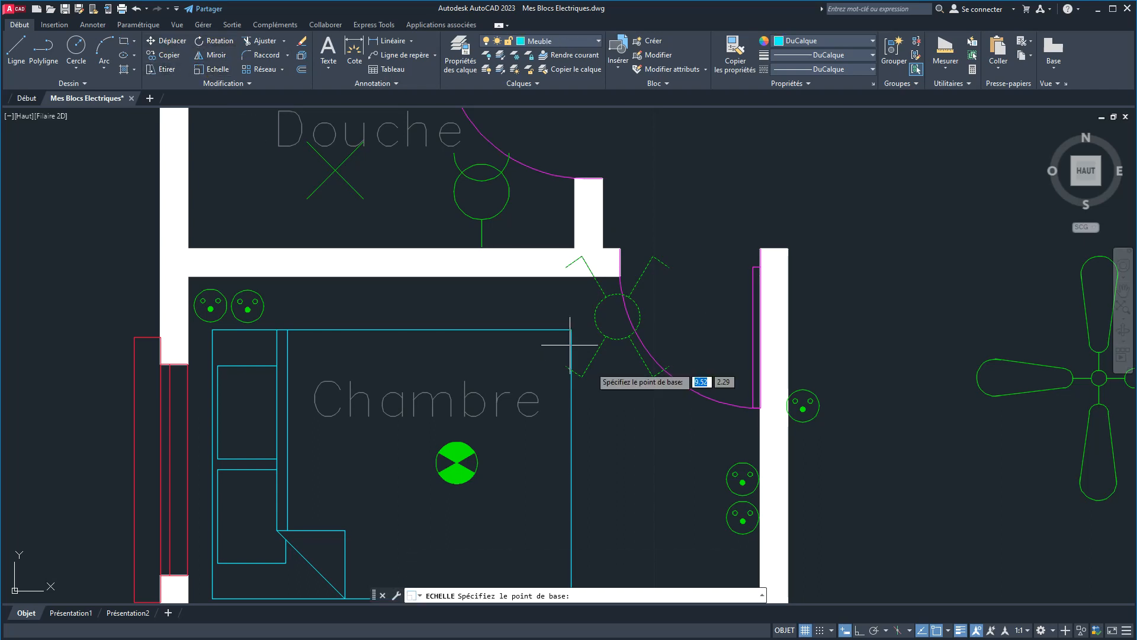
click(616, 318)
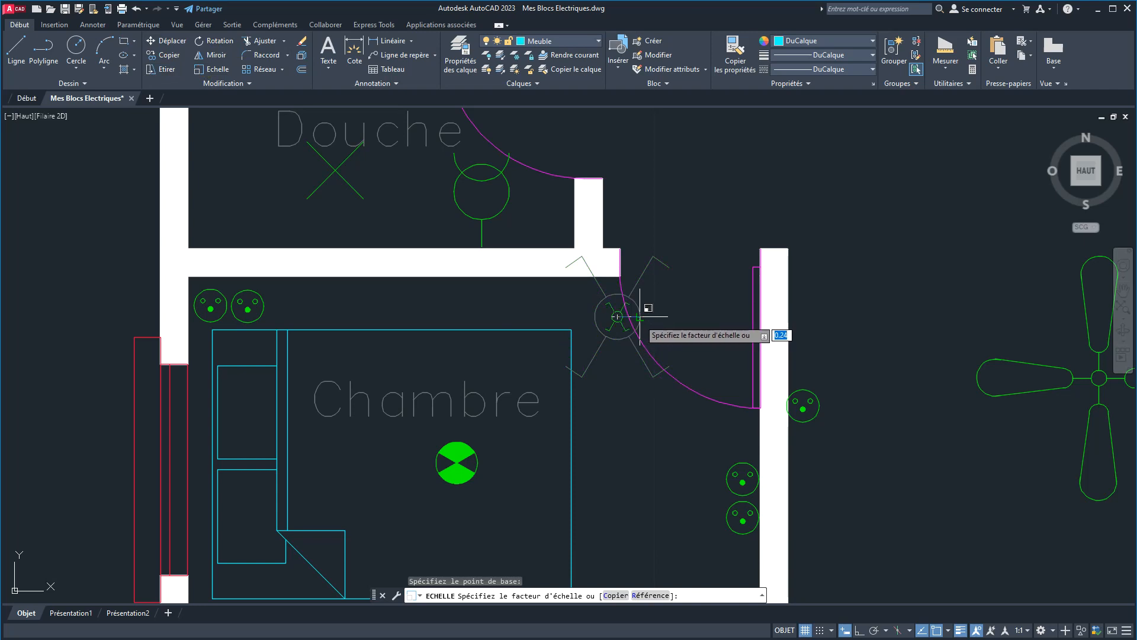
text(0.5)
key(Return)
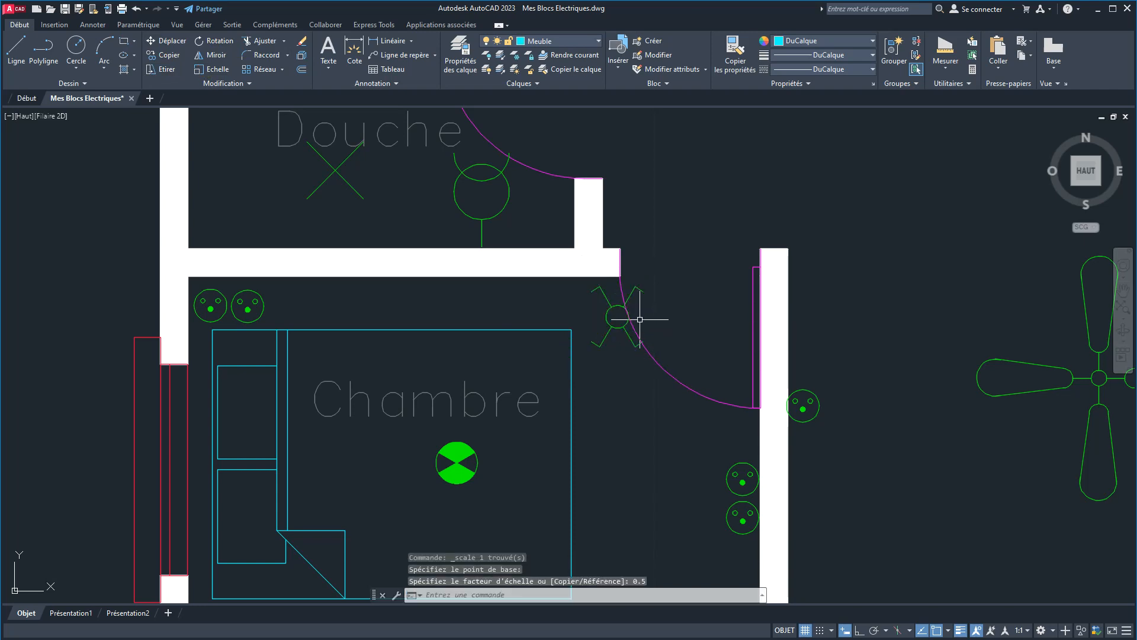
Move the four-armed switch symbol by its alignment grip against the Chambre's upper wall, just beside the door opening.
click(622, 320)
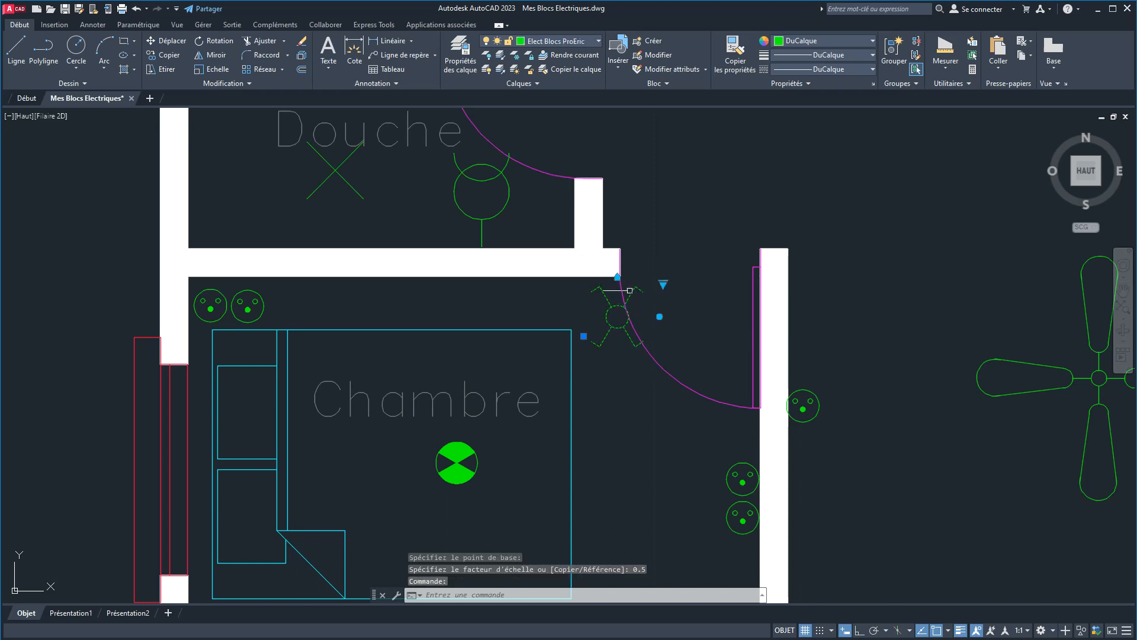
click(617, 276)
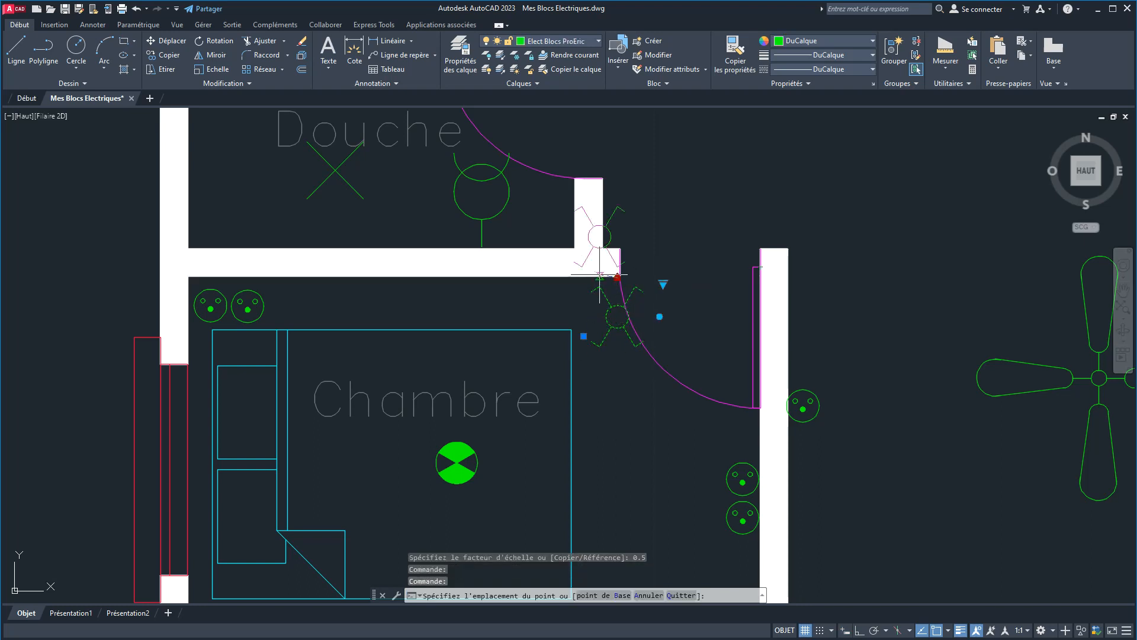
click(599, 275)
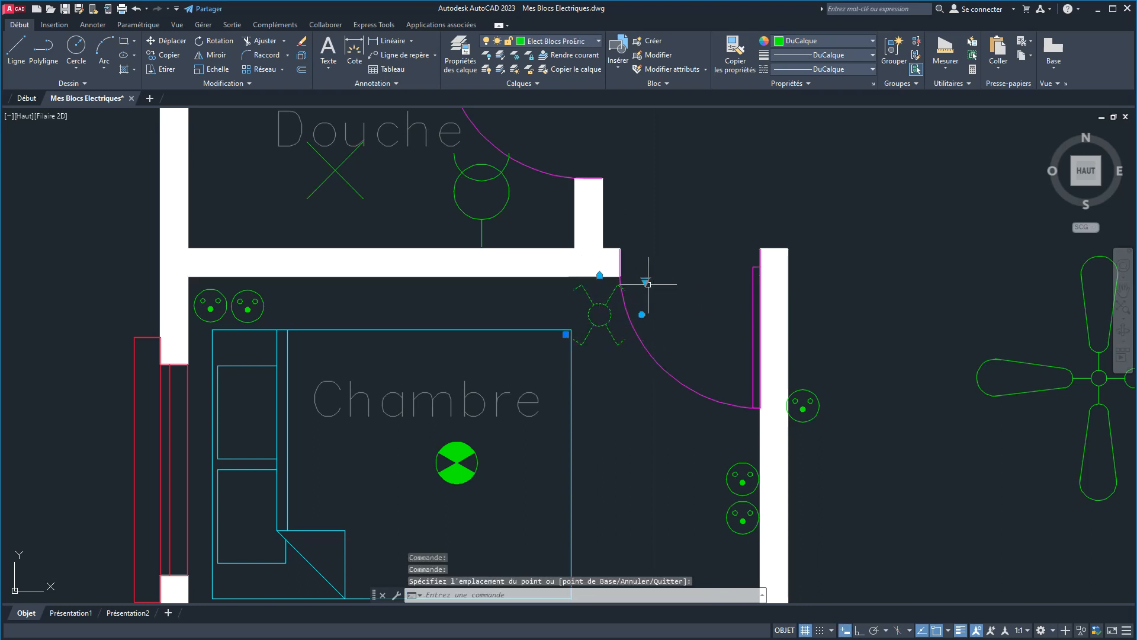
Set the Chambre door switch to Interrupteur VV Simple and copy it by its centre to the window wall near the lower corner of the bed.
click(645, 282)
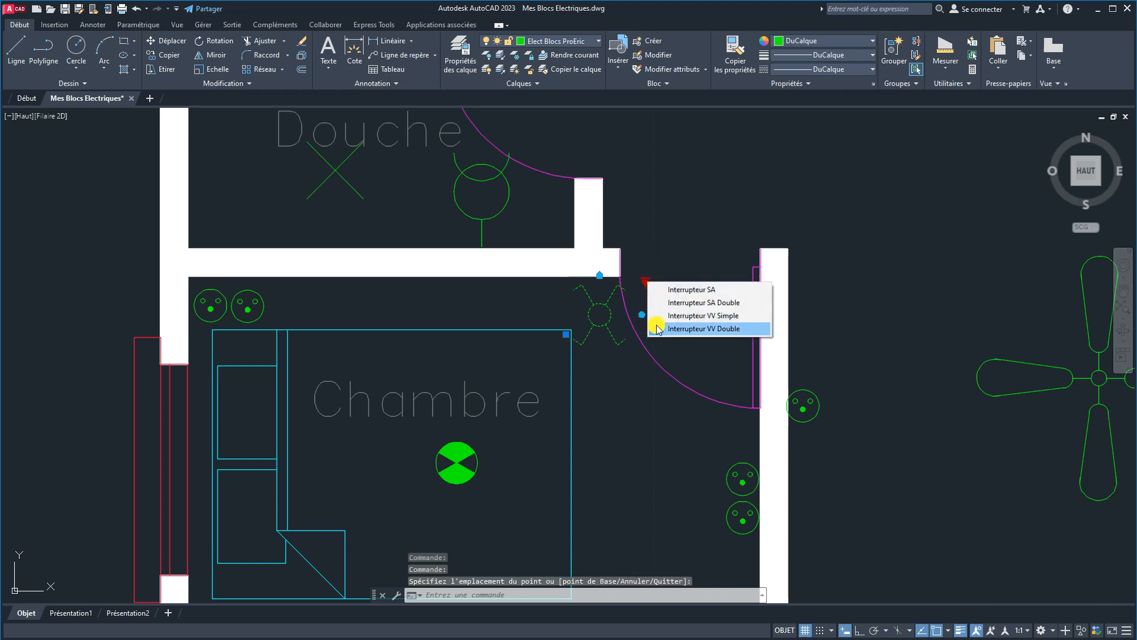
click(681, 315)
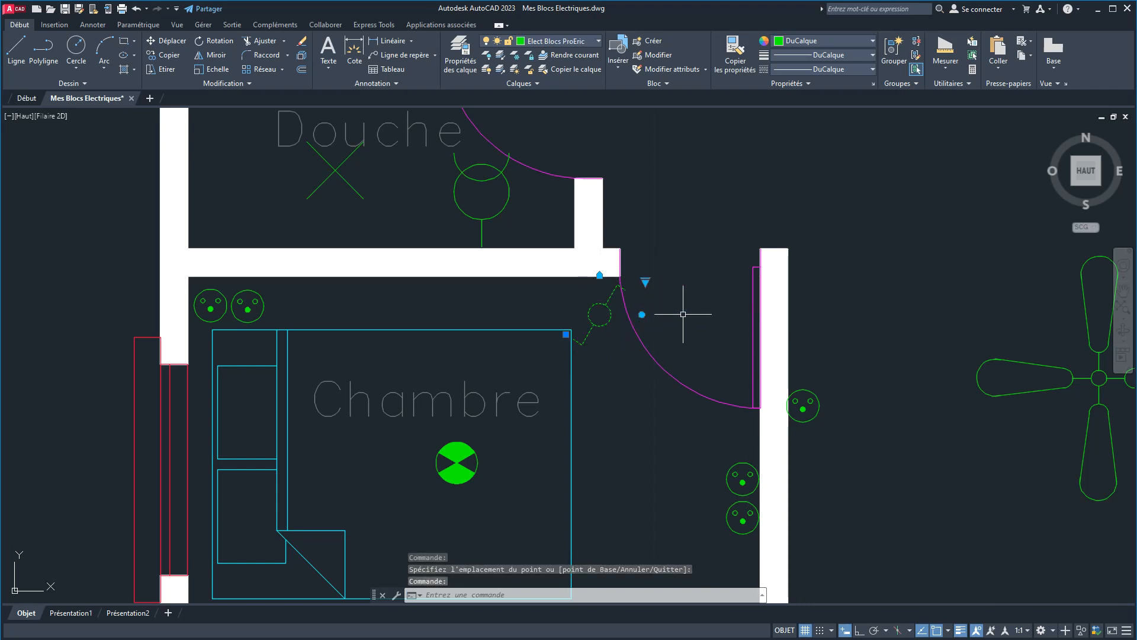
click(168, 56)
click(599, 315)
scroll(536, 367, down, 4)
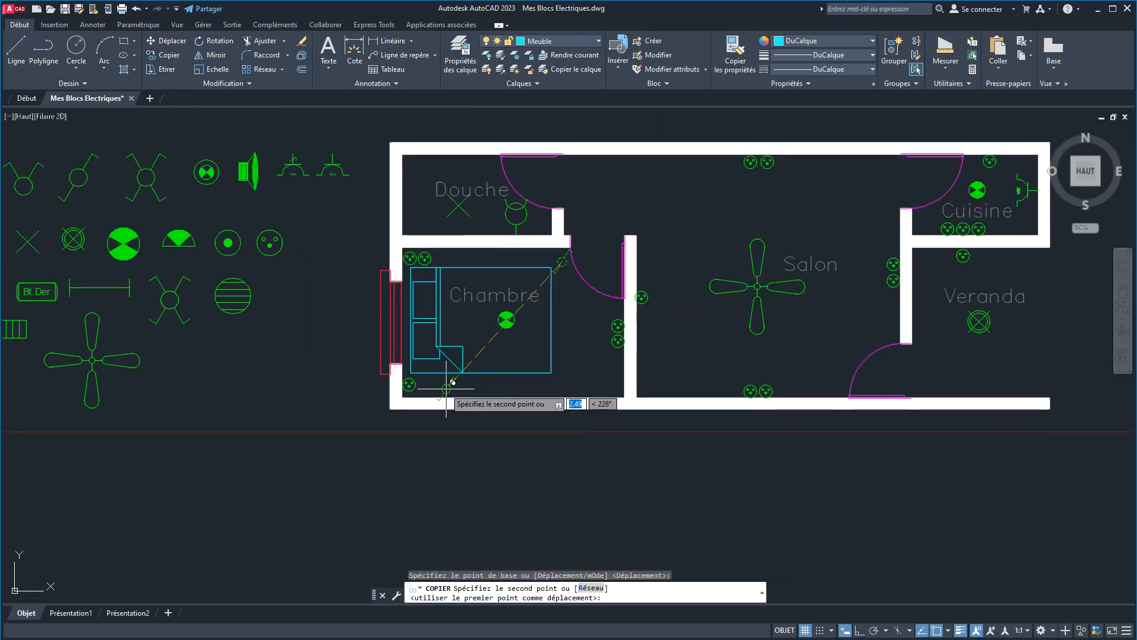
scroll(435, 384, up, 4)
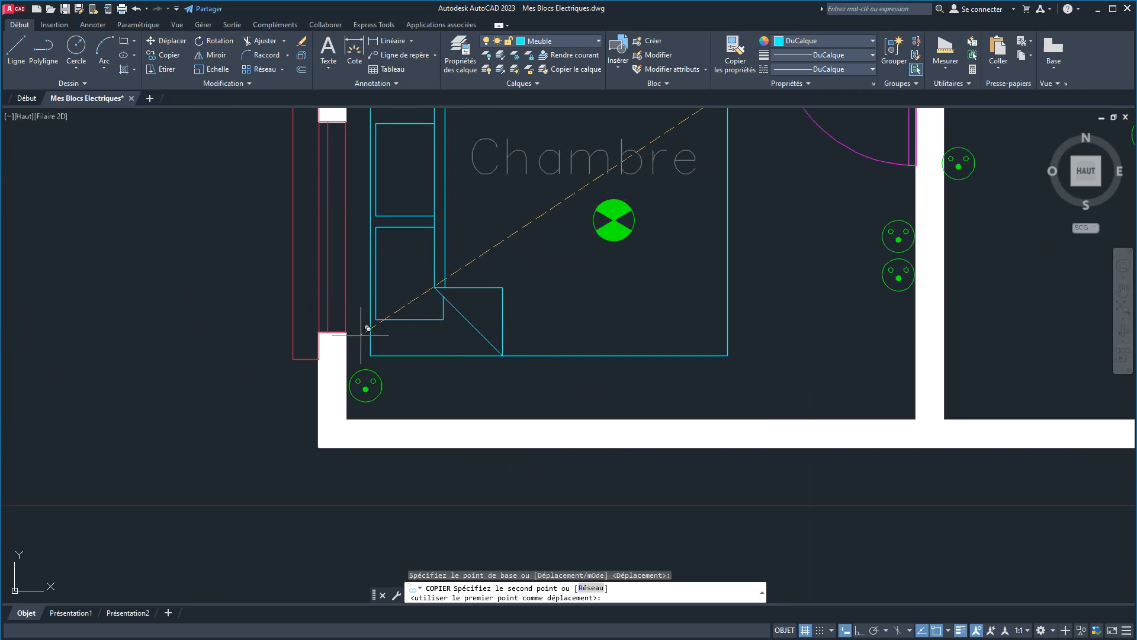
click(365, 327)
right_click(610, 314)
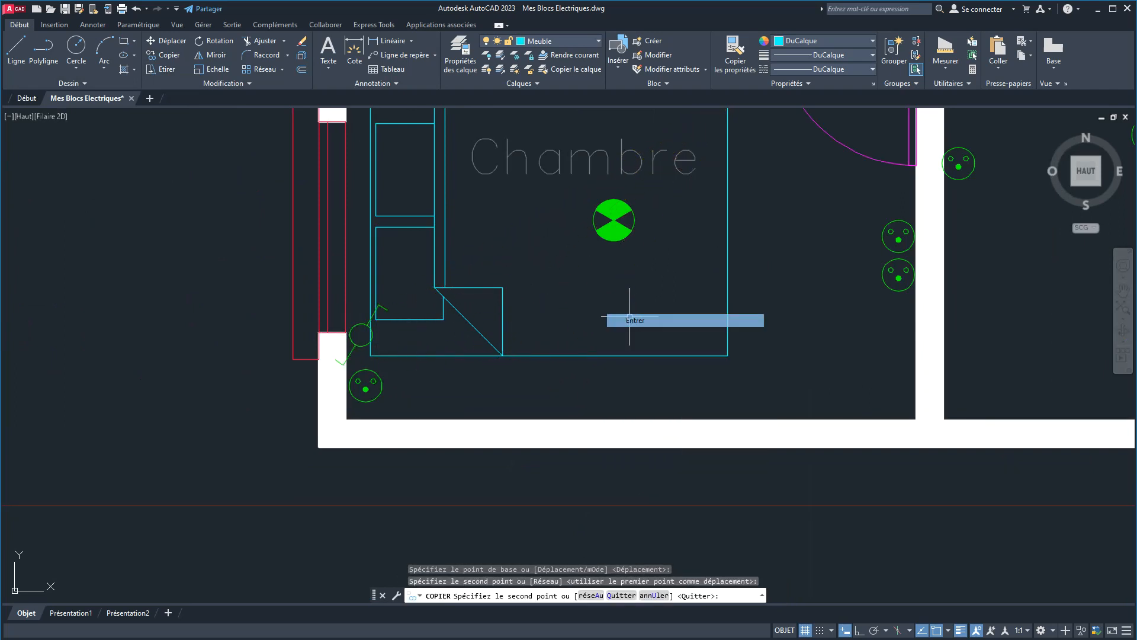
click(631, 318)
Copy the Chambre door's VV Simple switch by its centre to the upper wall beside the Douche door.
scroll(574, 334, down, 5)
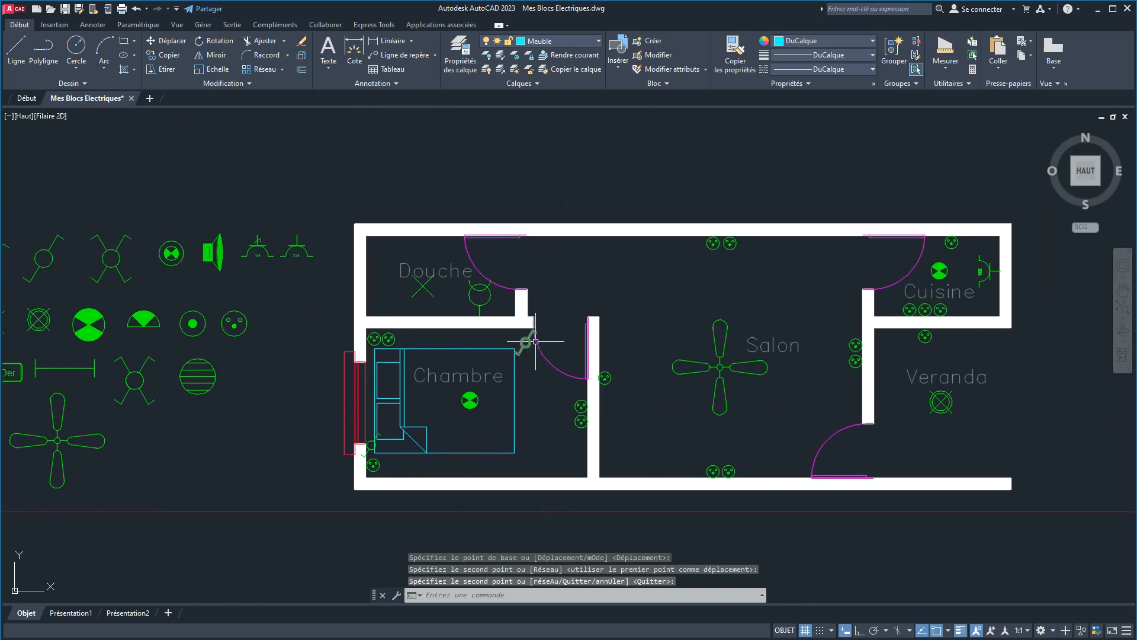
scroll(535, 341, up, 4)
key(Return)
click(514, 342)
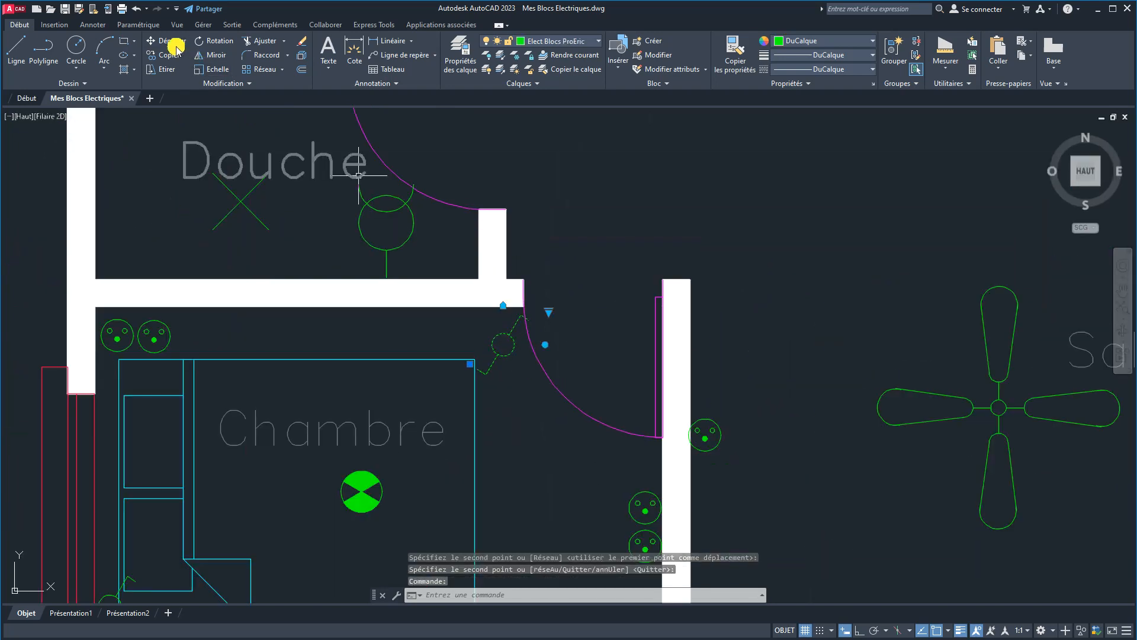
click(169, 55)
click(501, 341)
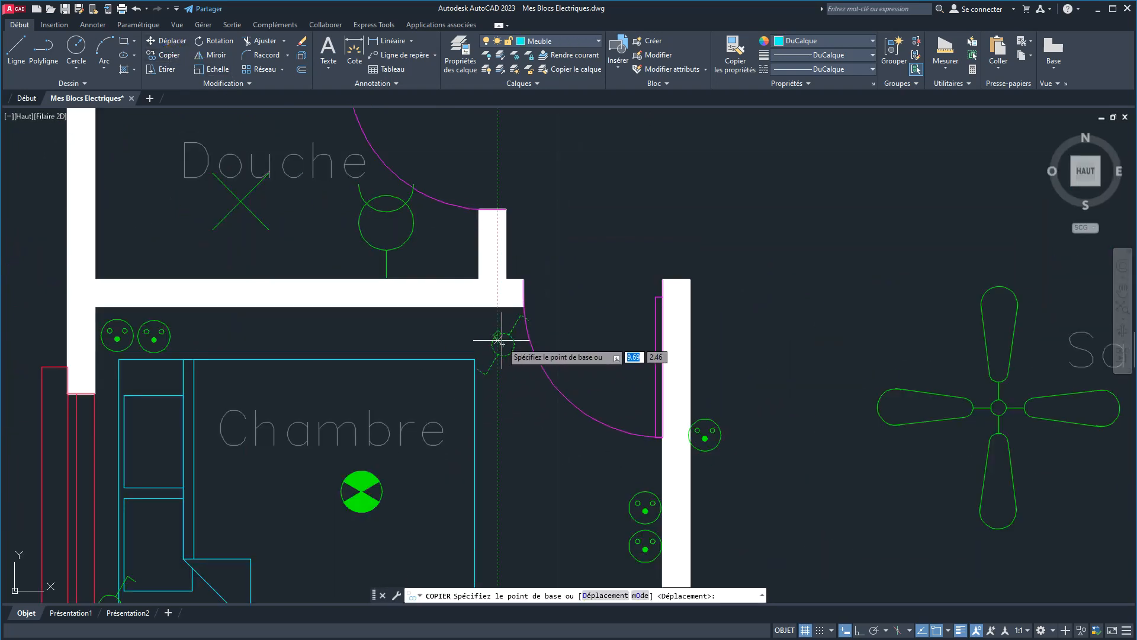
middle_drag(503, 342, 446, 542)
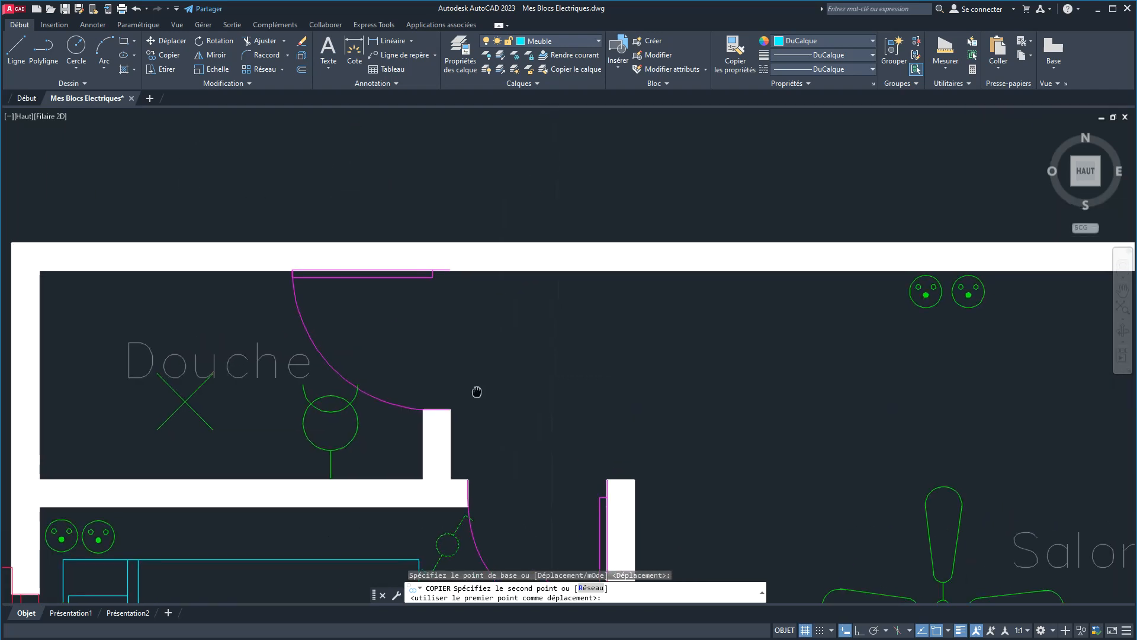
click(471, 290)
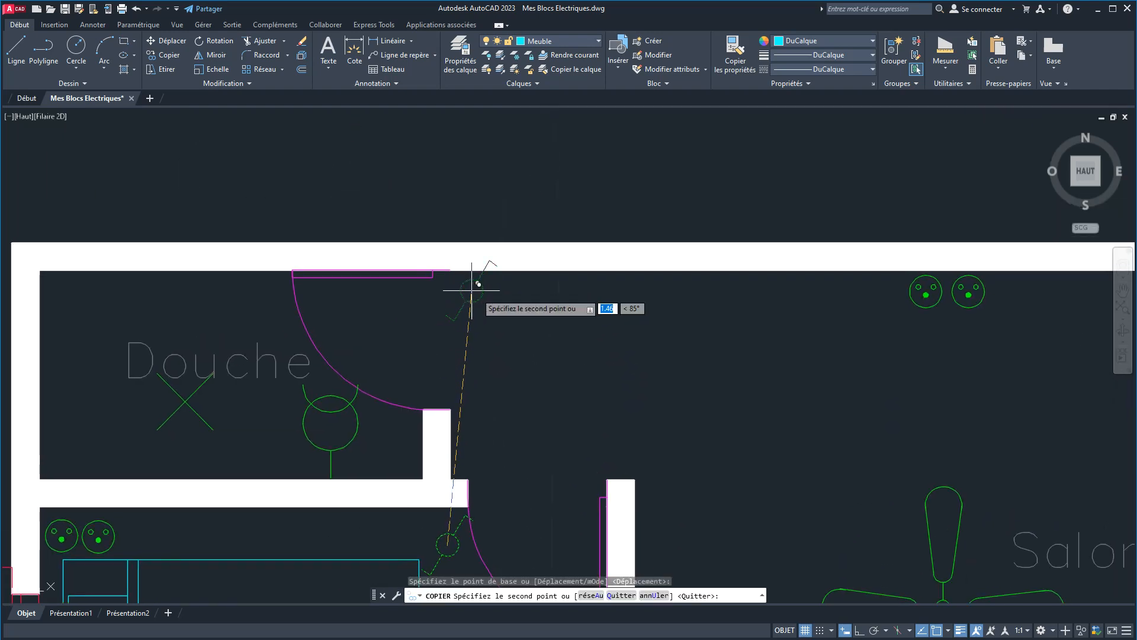
Place two more switch copies, one above the other, on the Salon side of the wall just above the Veranda door.
scroll(608, 323, down, 6)
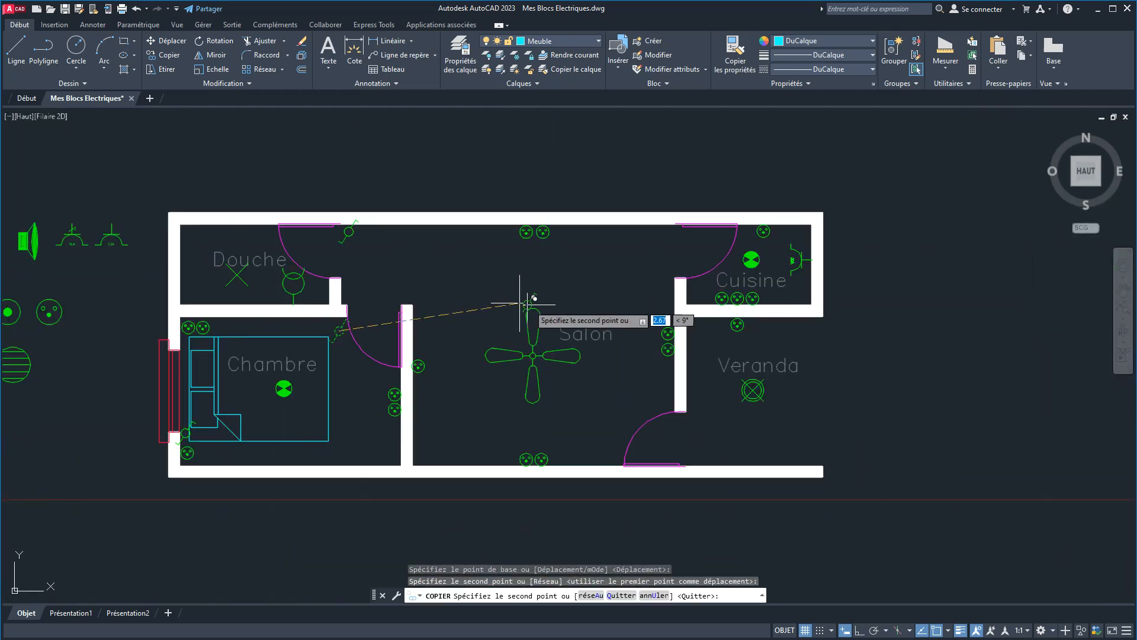
middle_drag(508, 307, 524, 245)
scroll(637, 317, up, 2)
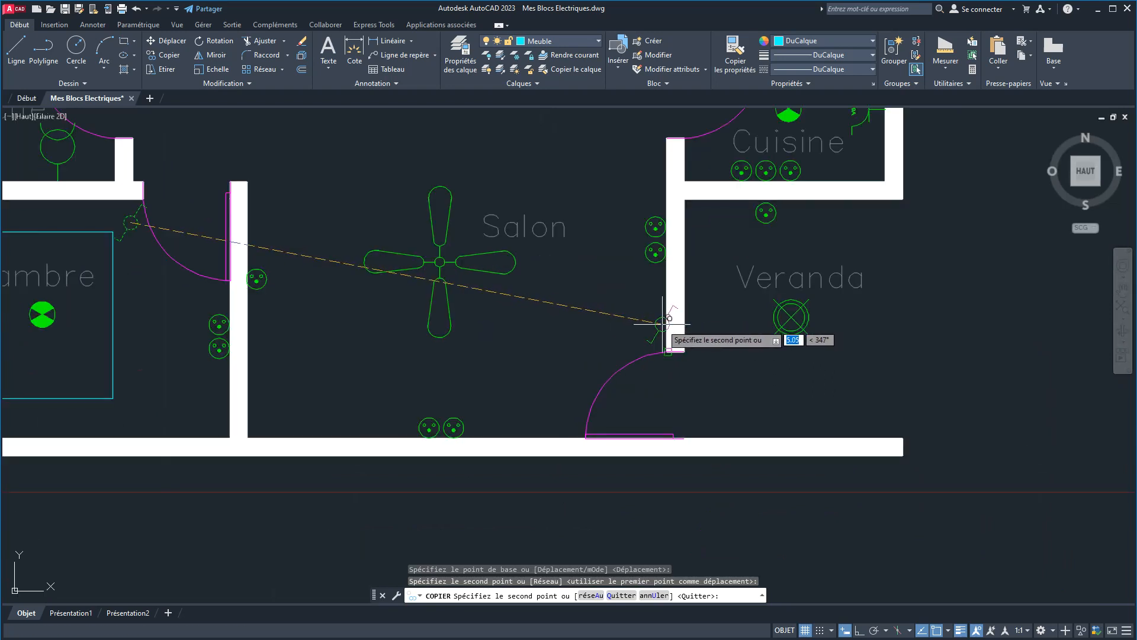
click(656, 325)
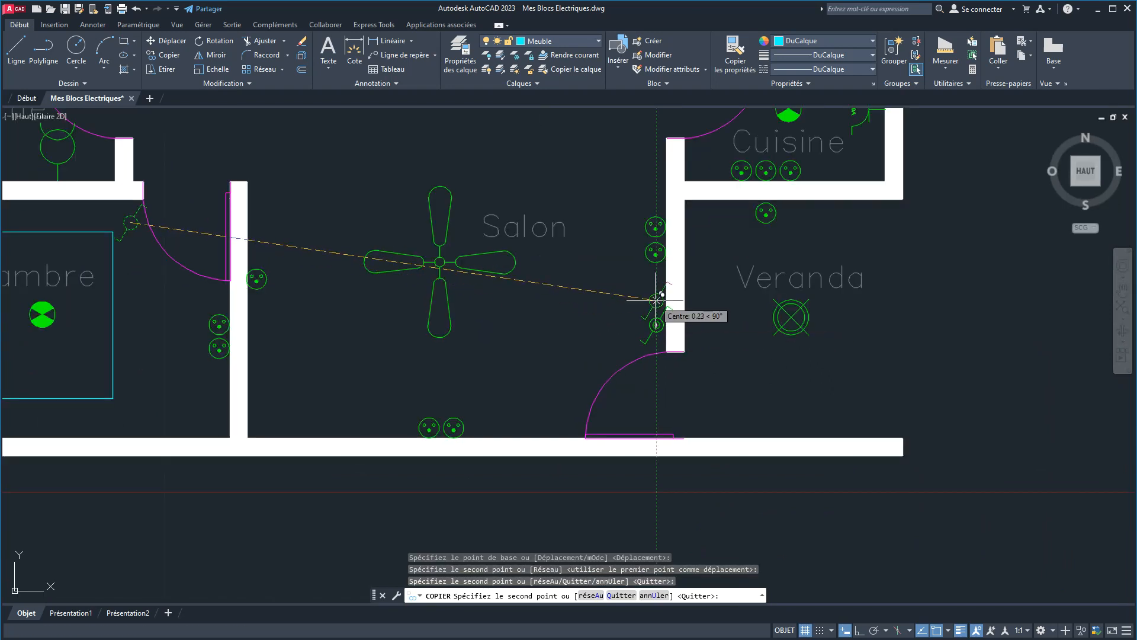
Copy the switch to the upper wall beside the Cuisine door and twice onto the Salon side of the Chambre wall, finishing the copying.
middle_drag(770, 247, 728, 366)
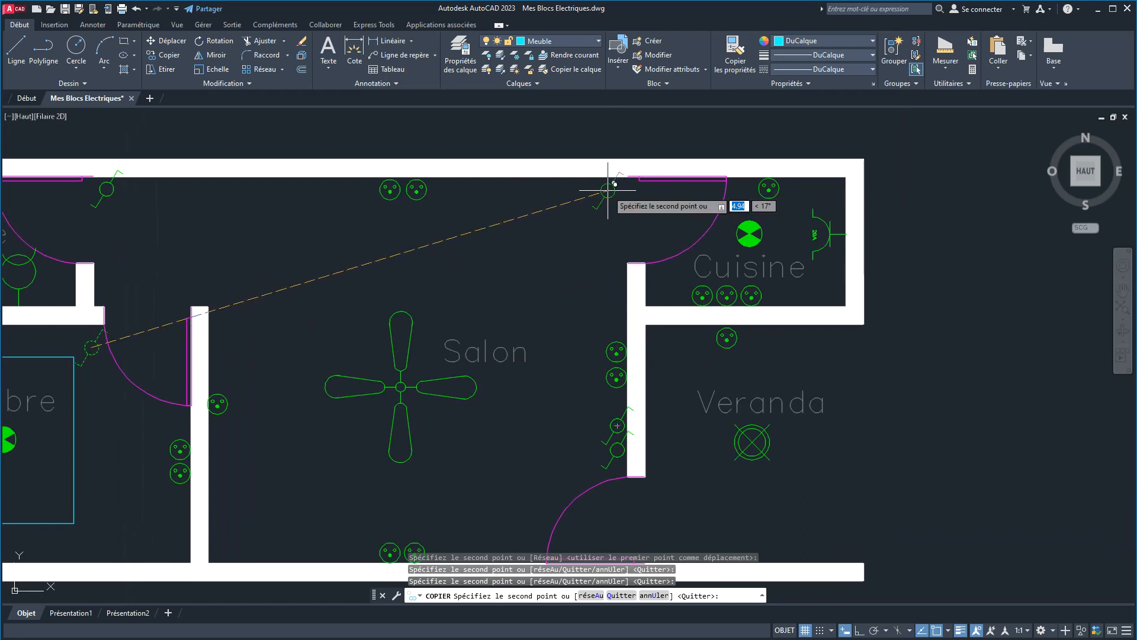
click(608, 190)
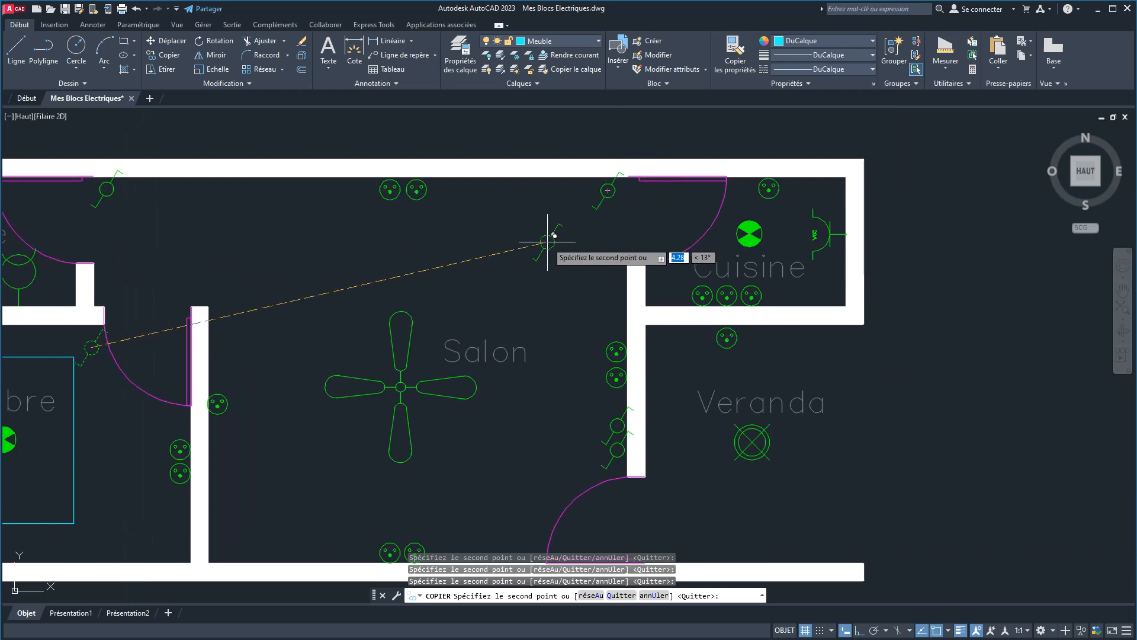
click(217, 324)
right_click(267, 300)
click(291, 310)
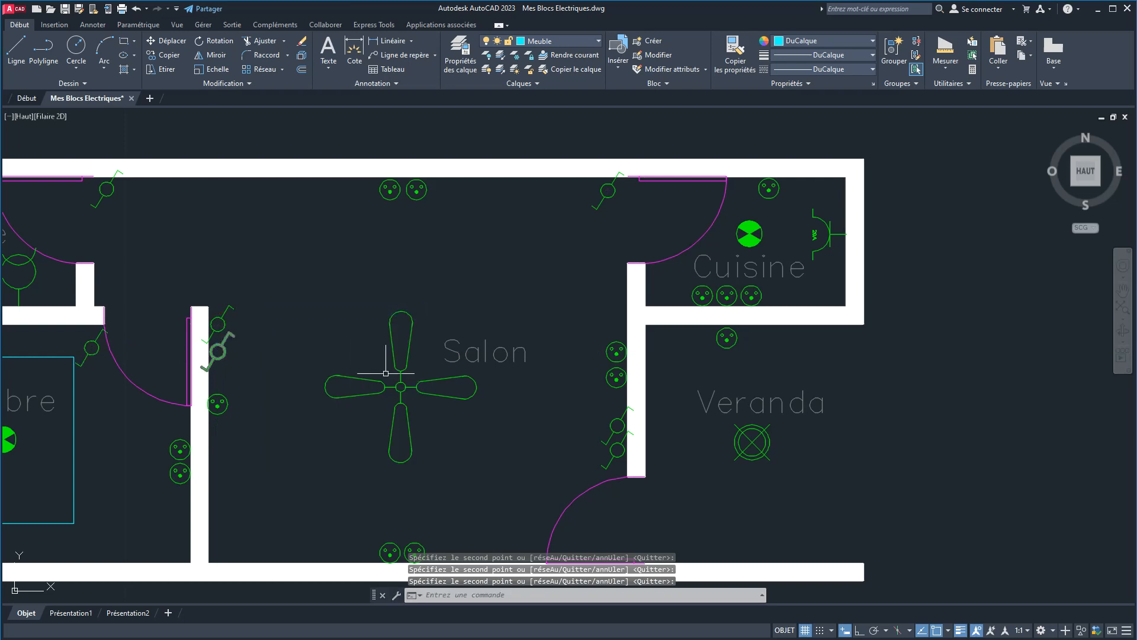
Change the lower of the two Salon switches above the Veranda door to Interrupteur SA.
scroll(617, 426, up, 2)
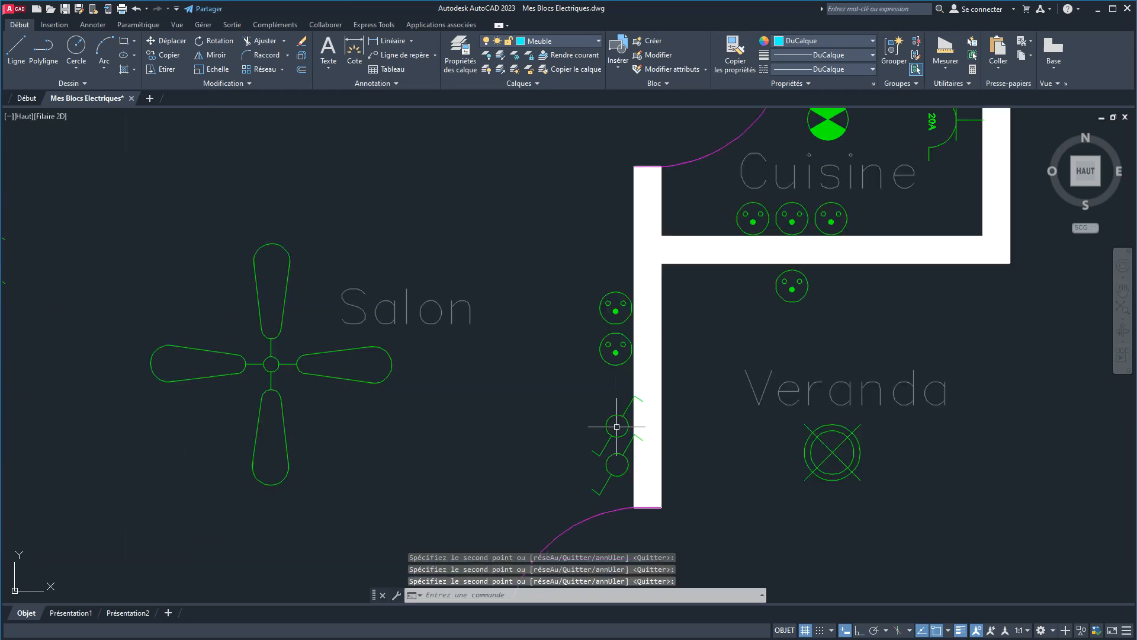
click(626, 456)
click(662, 432)
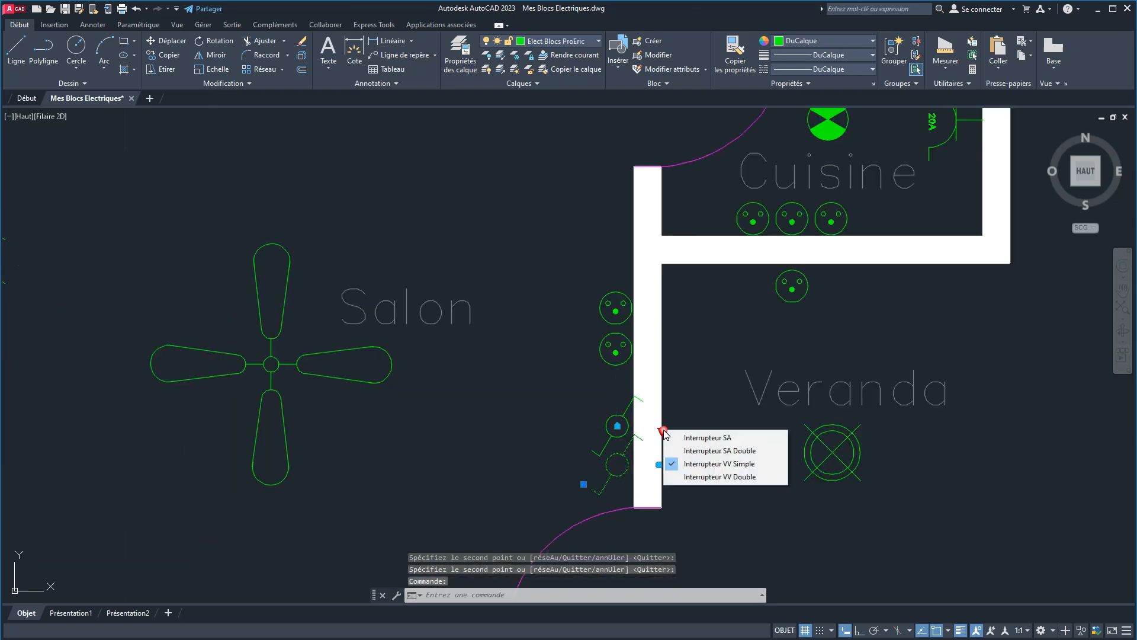
click(687, 438)
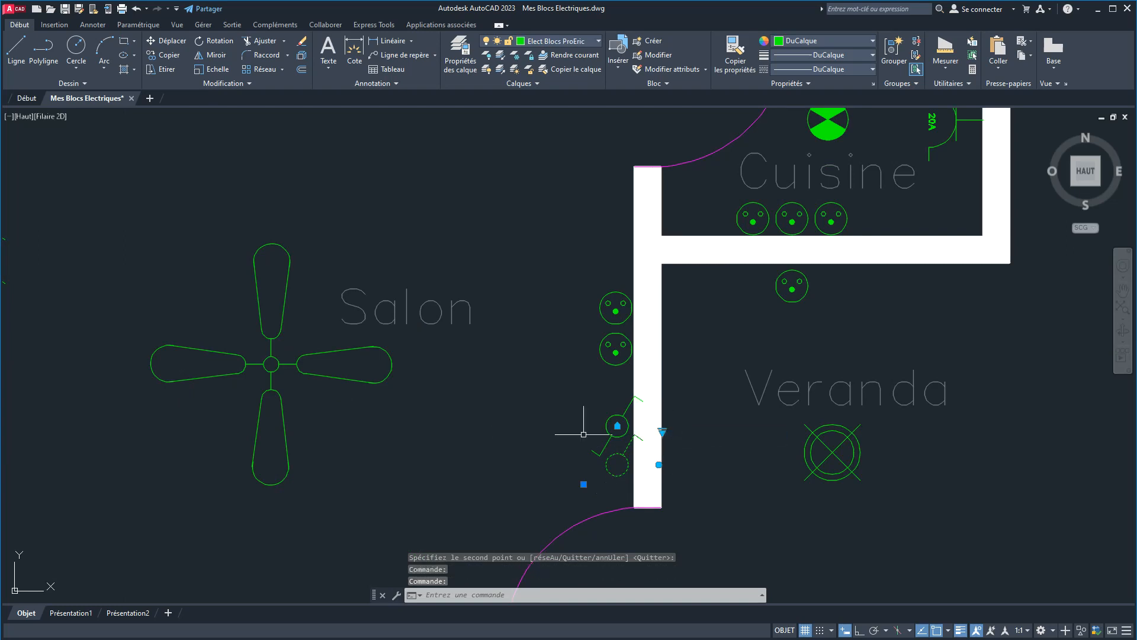
Change the lower of the two switches on the Salon side of the Chambre wall to Interrupteur SA.
scroll(592, 438, down, 2)
middle_drag(137, 347, 282, 356)
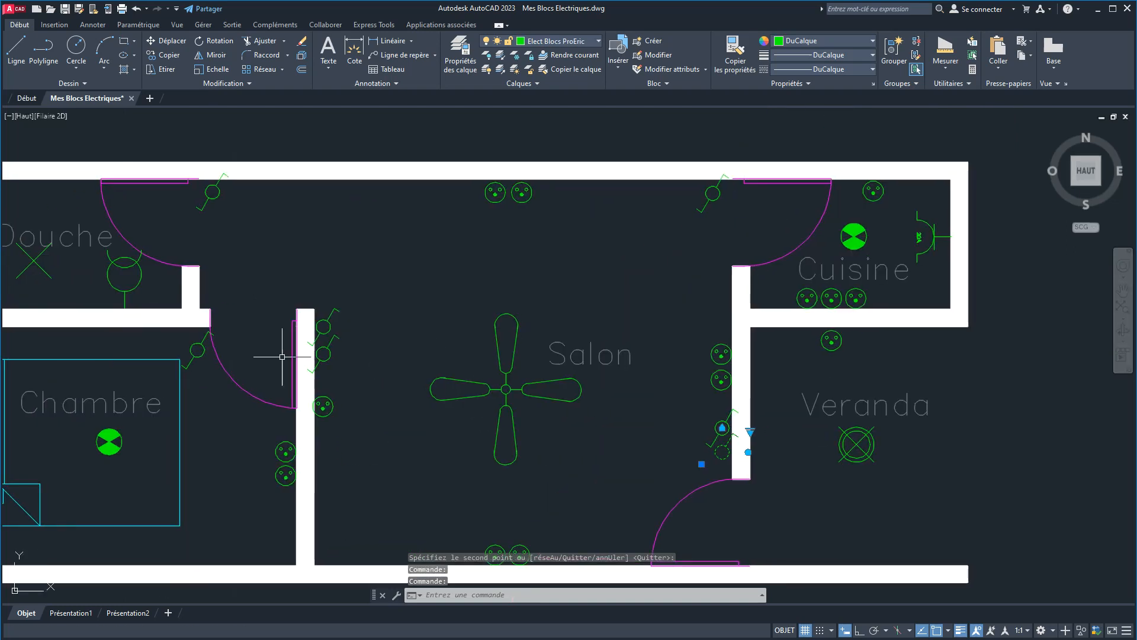
click(332, 354)
click(350, 334)
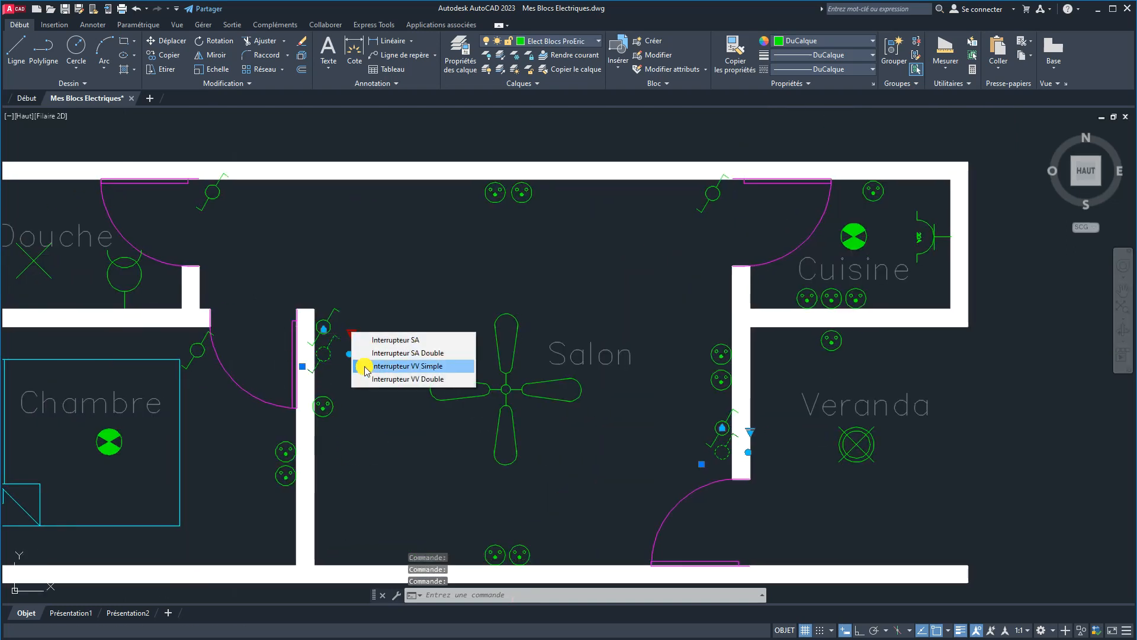
click(377, 340)
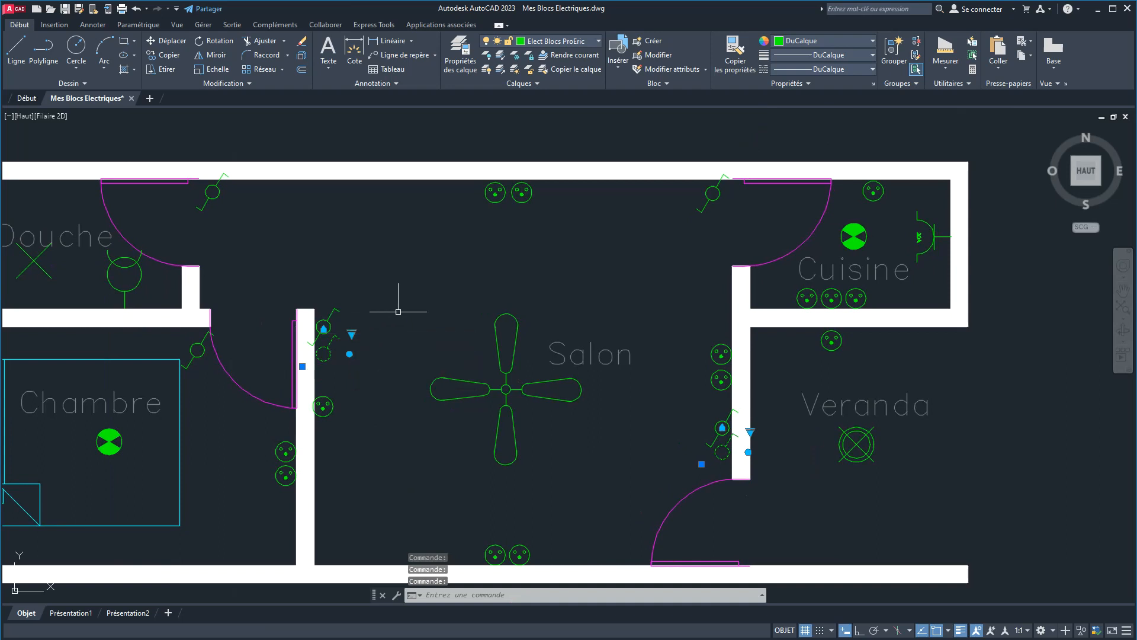
key(Escape)
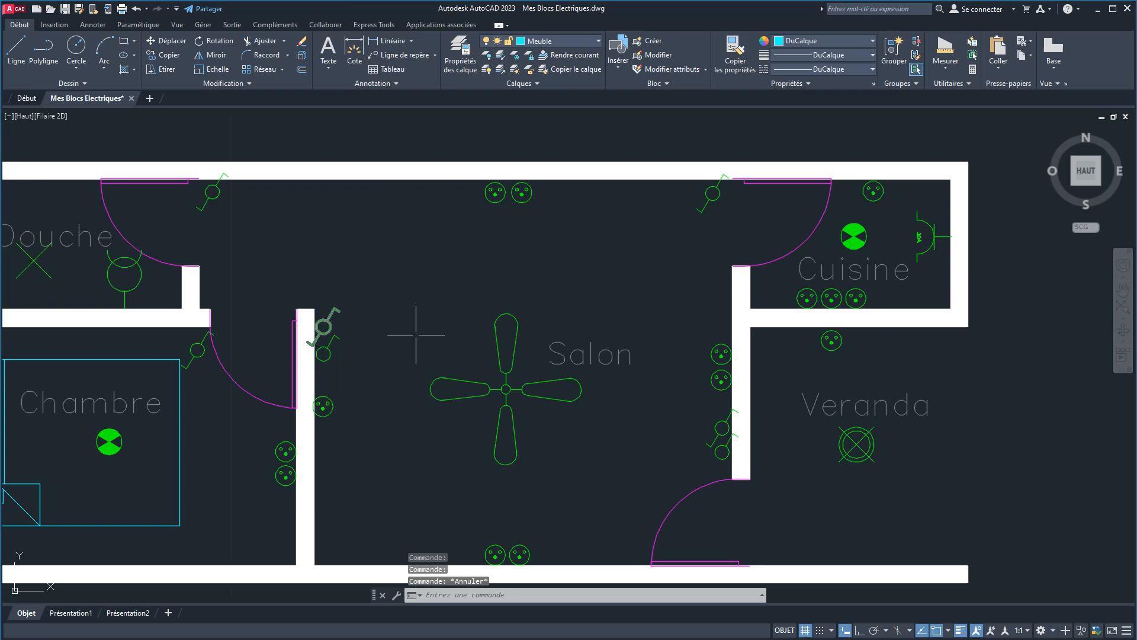
Set the switch beside the Cuisine door to Interrupteur SA and align it against the inner face of the upper wall.
mouse_move(740, 226)
middle_down()
mouse_move(693, 266)
mouse_move(589, 317)
middle_up()
scroll(539, 325, up, 2)
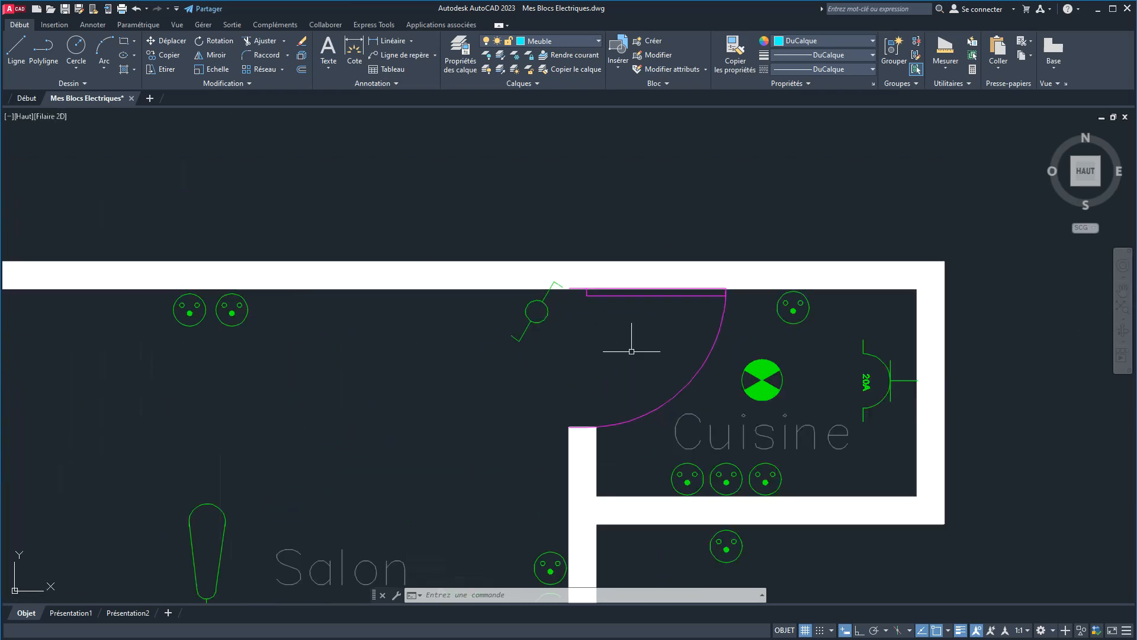
click(547, 308)
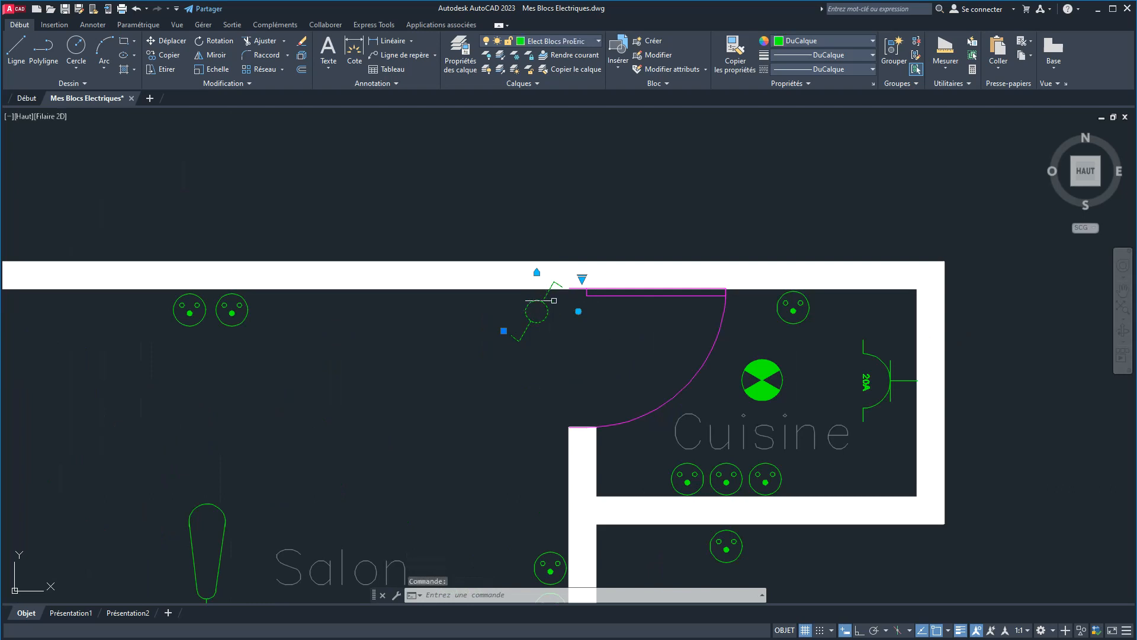
click(582, 278)
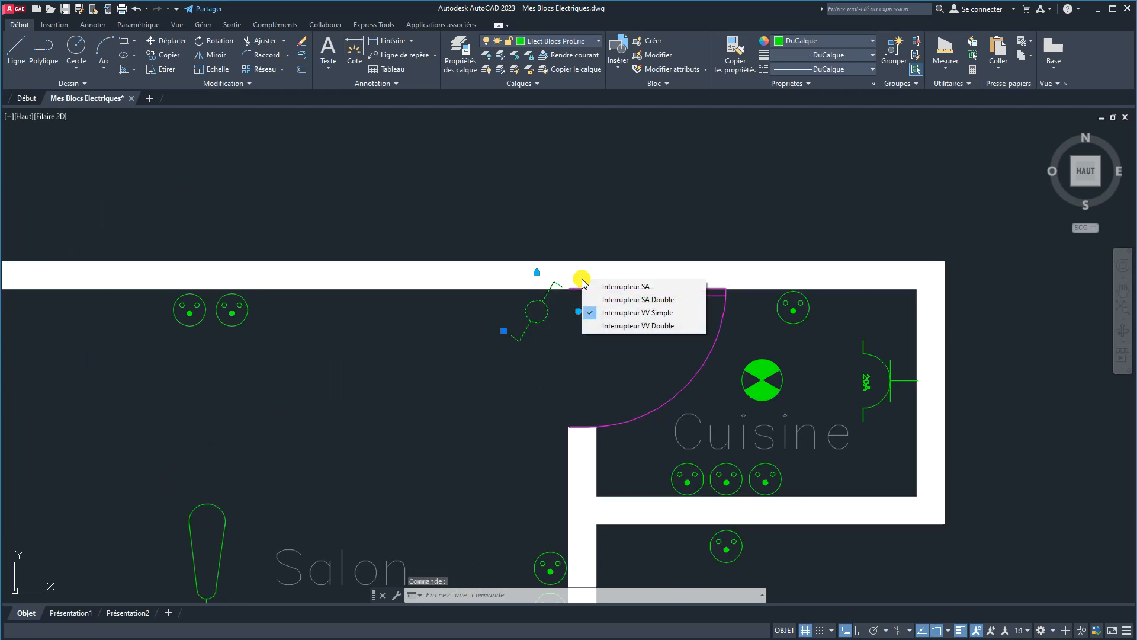
click(606, 288)
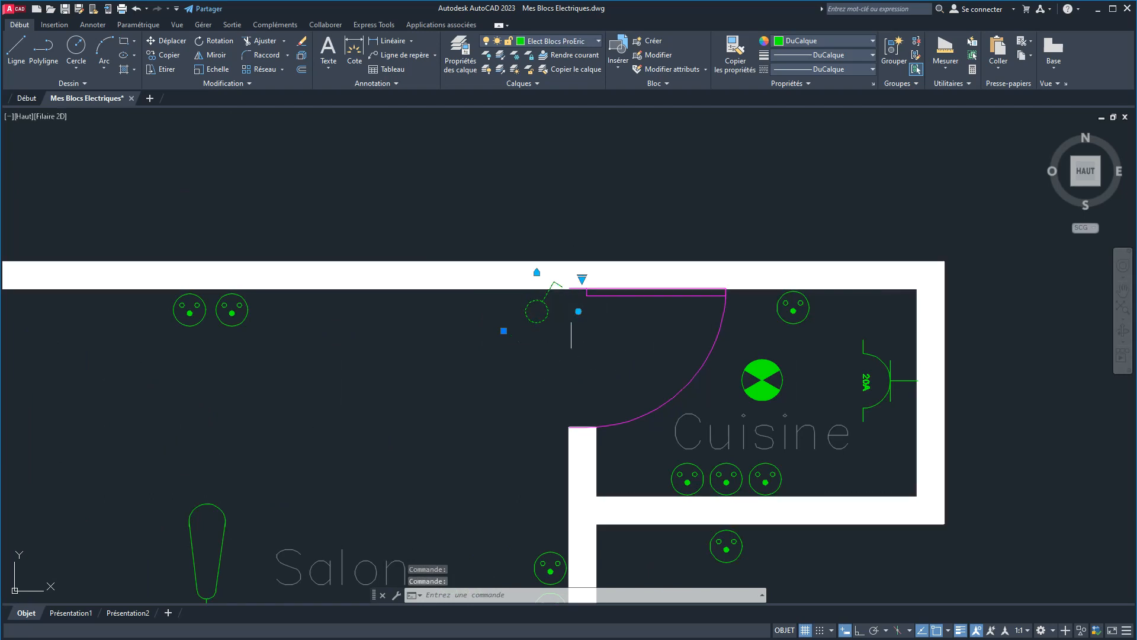
click(536, 272)
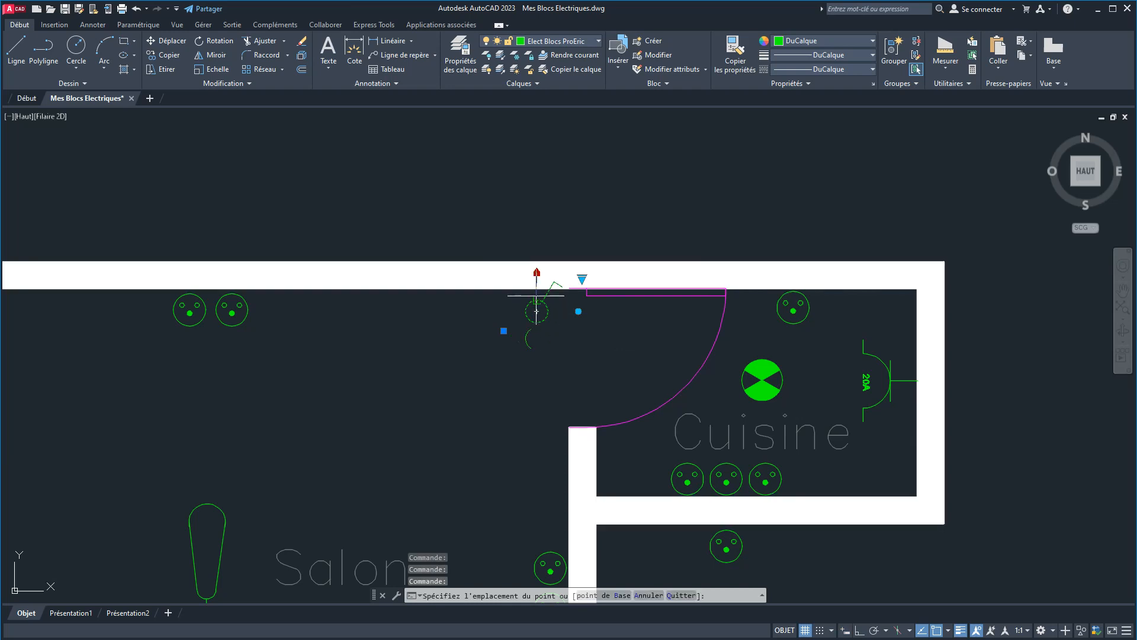
click(537, 289)
Set the switch beside the Douche door to Interrupteur SA and align it against the inner face of the upper wall.
scroll(540, 353, down, 3)
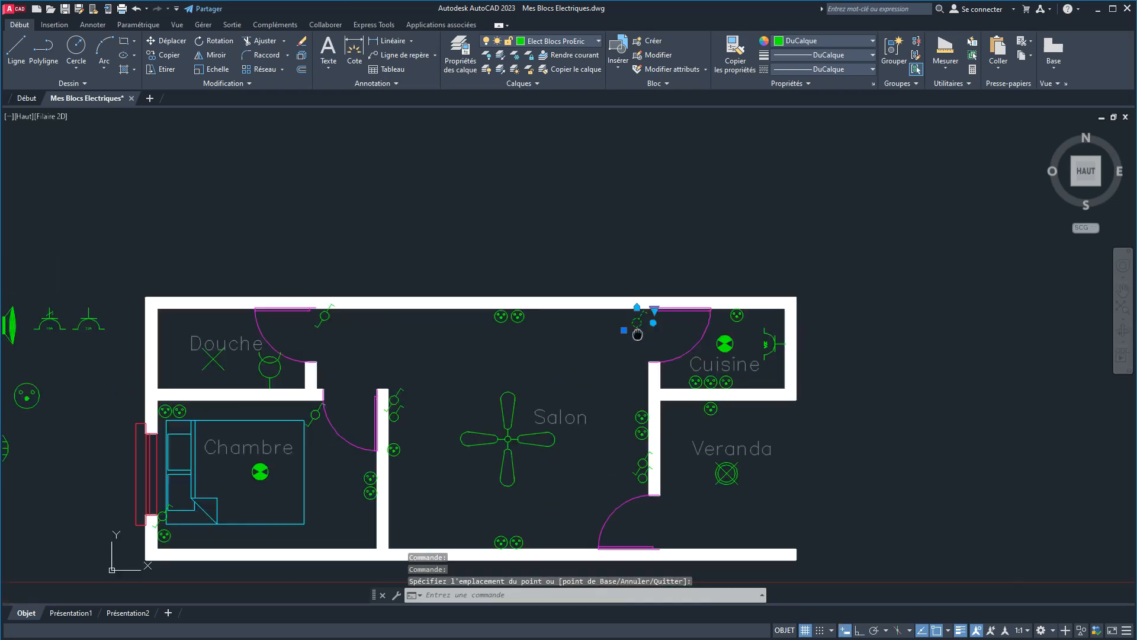
scroll(420, 314, up, 3)
click(423, 304)
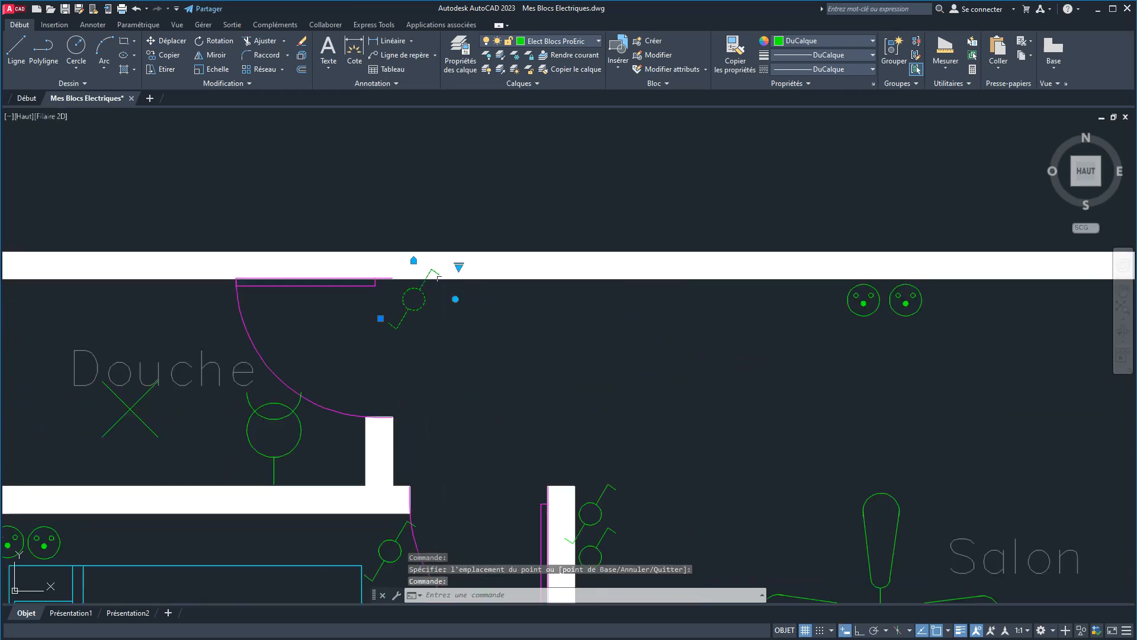
click(460, 265)
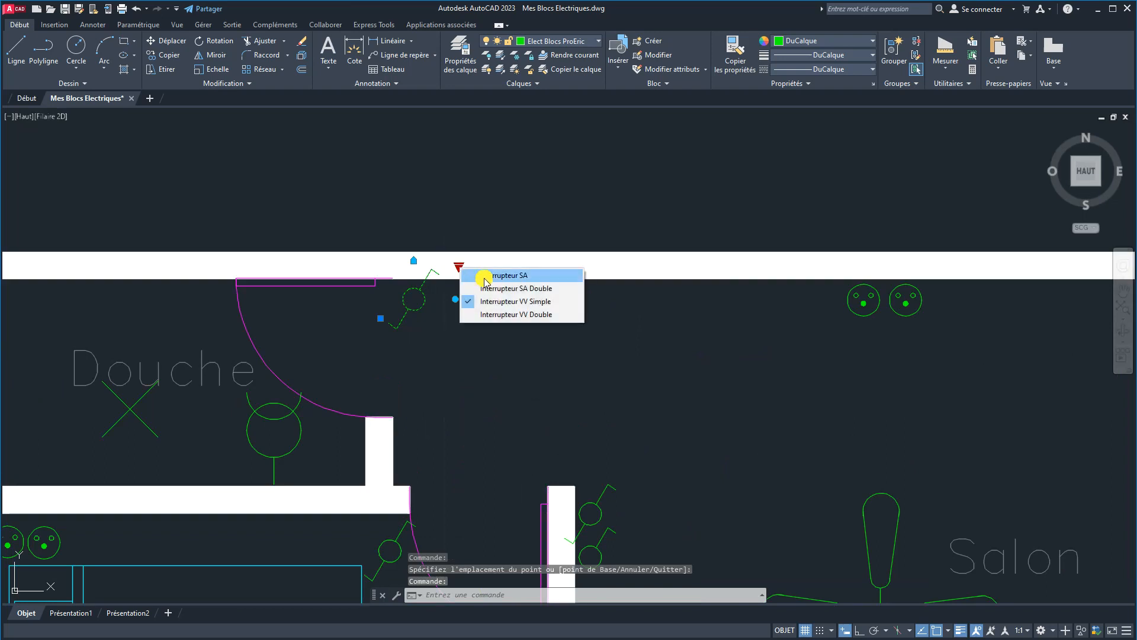
click(481, 276)
click(414, 261)
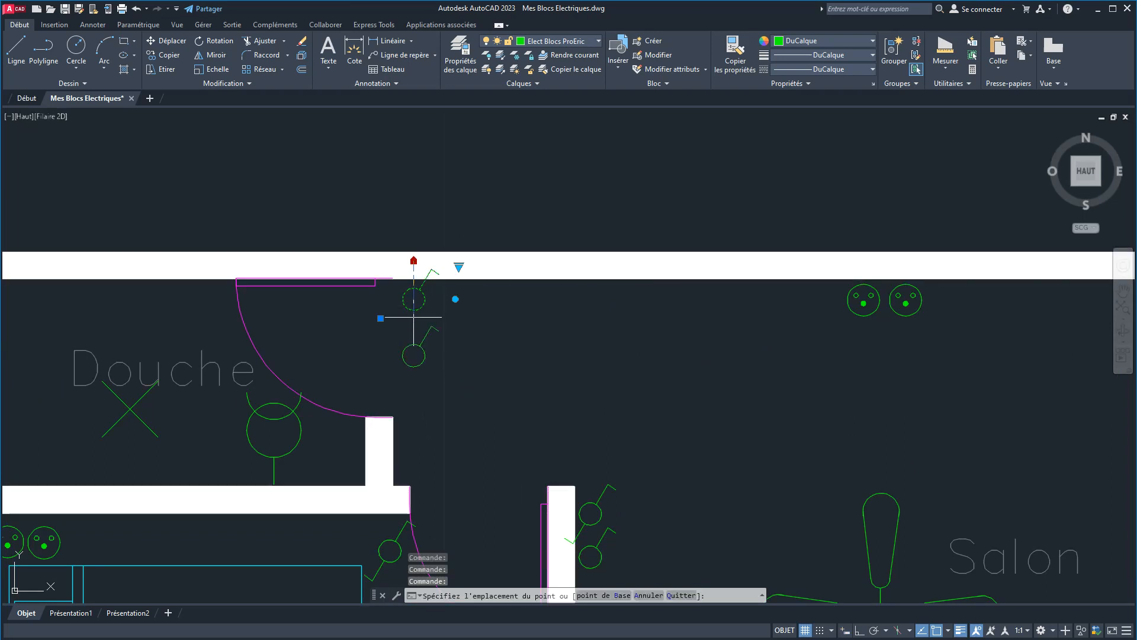
click(417, 282)
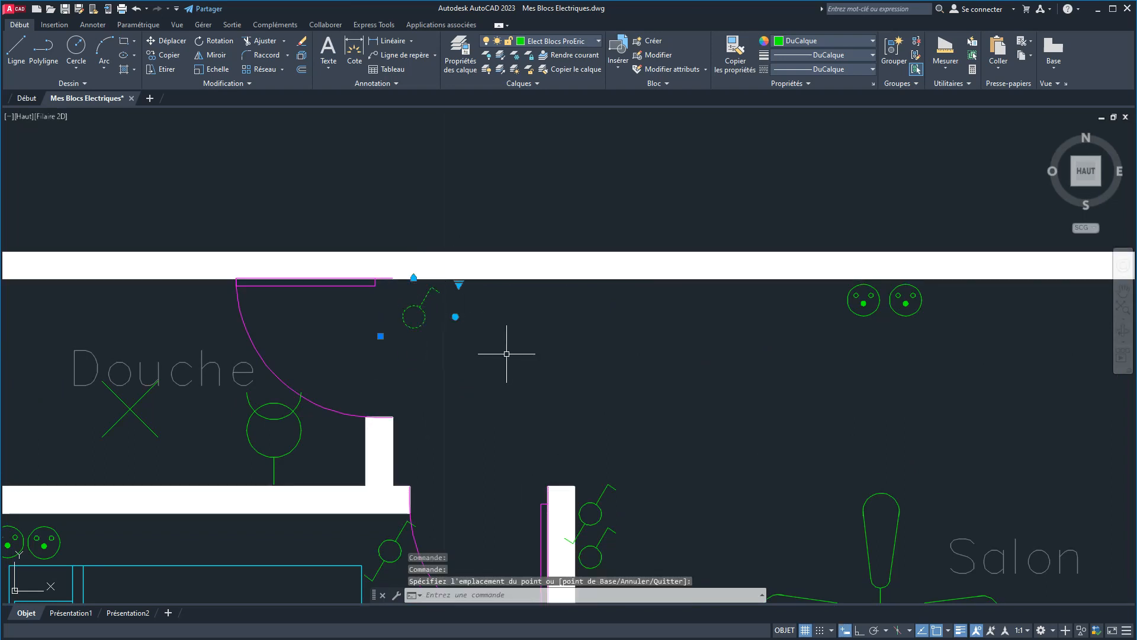
key(Escape)
scroll(533, 367, down, 3)
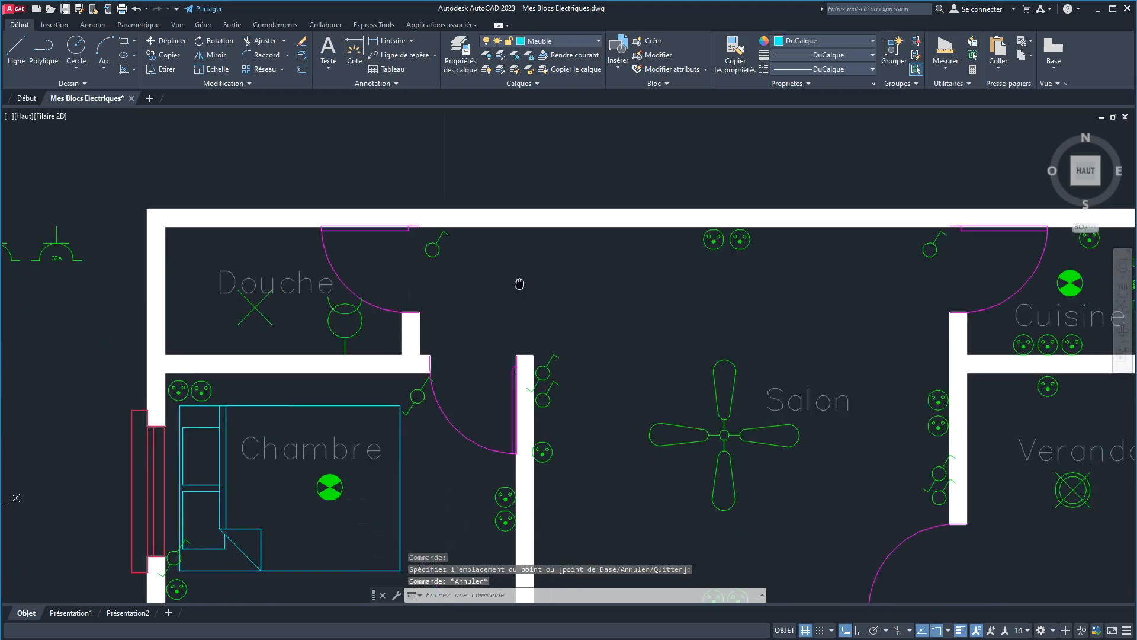
middle_drag(522, 302, 493, 263)
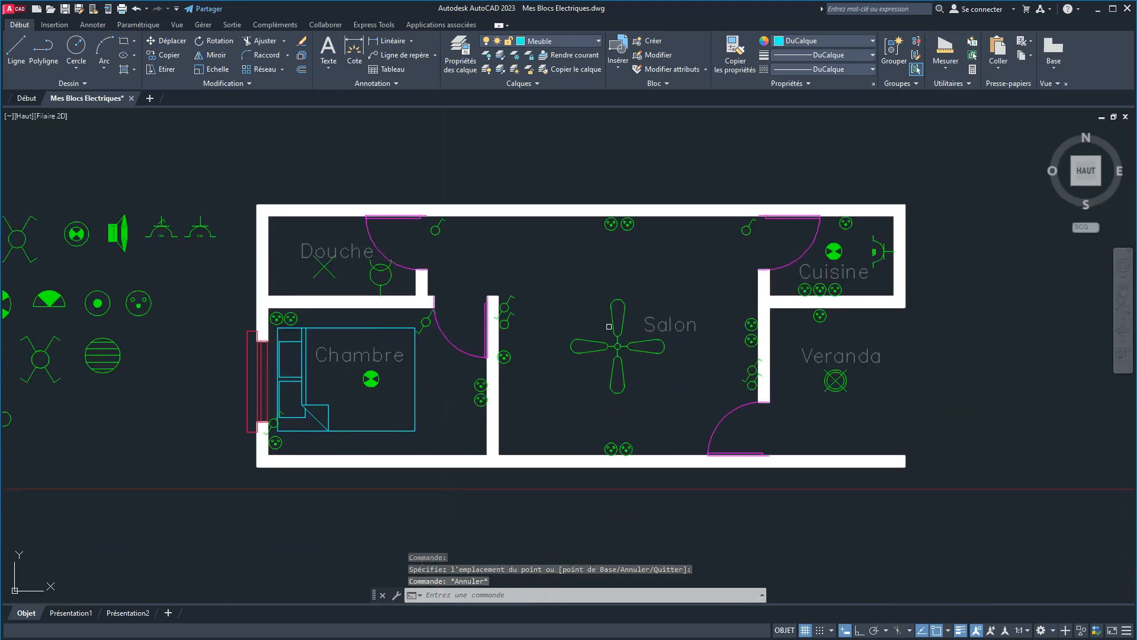
Create a new layer named Elect Connec and make it the current layer.
click(460, 55)
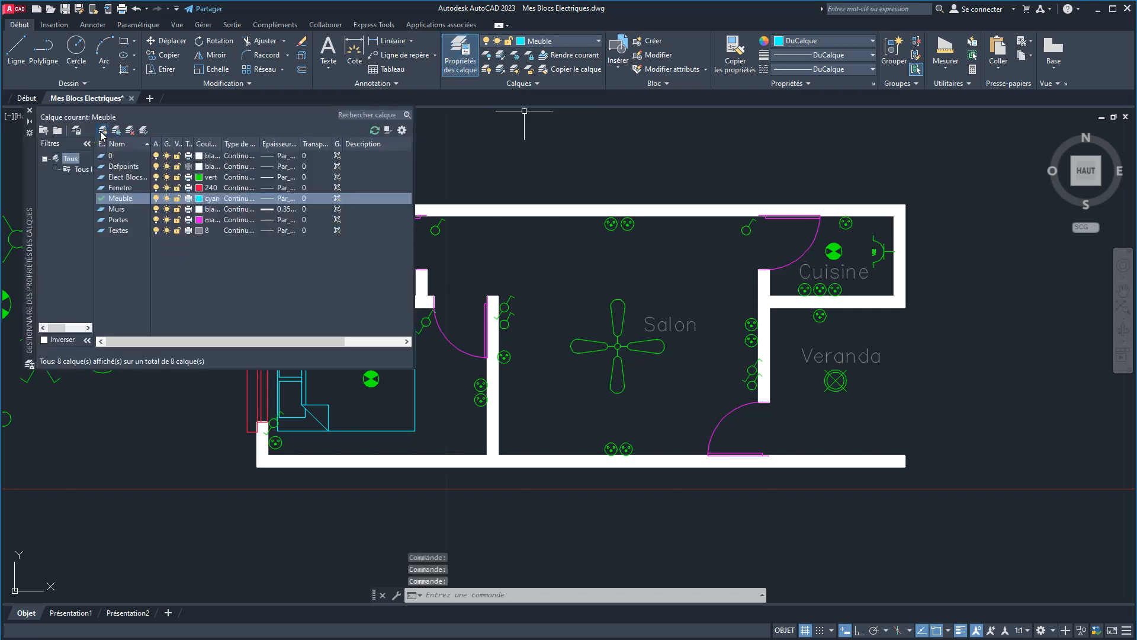
click(102, 131)
text(Elect Connec)
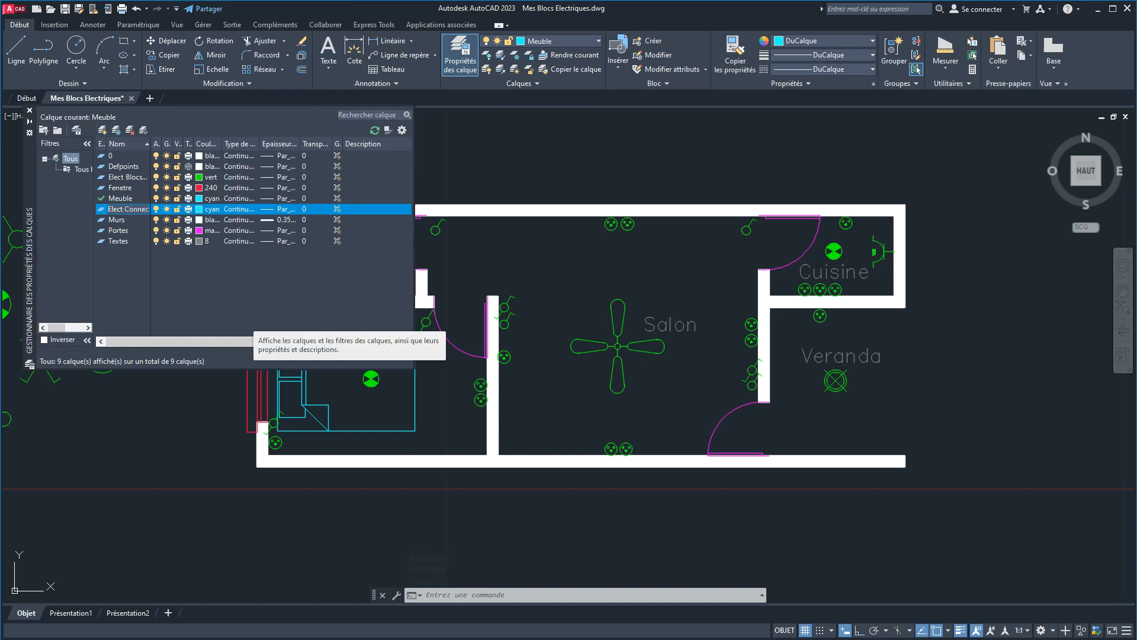
double_click(102, 211)
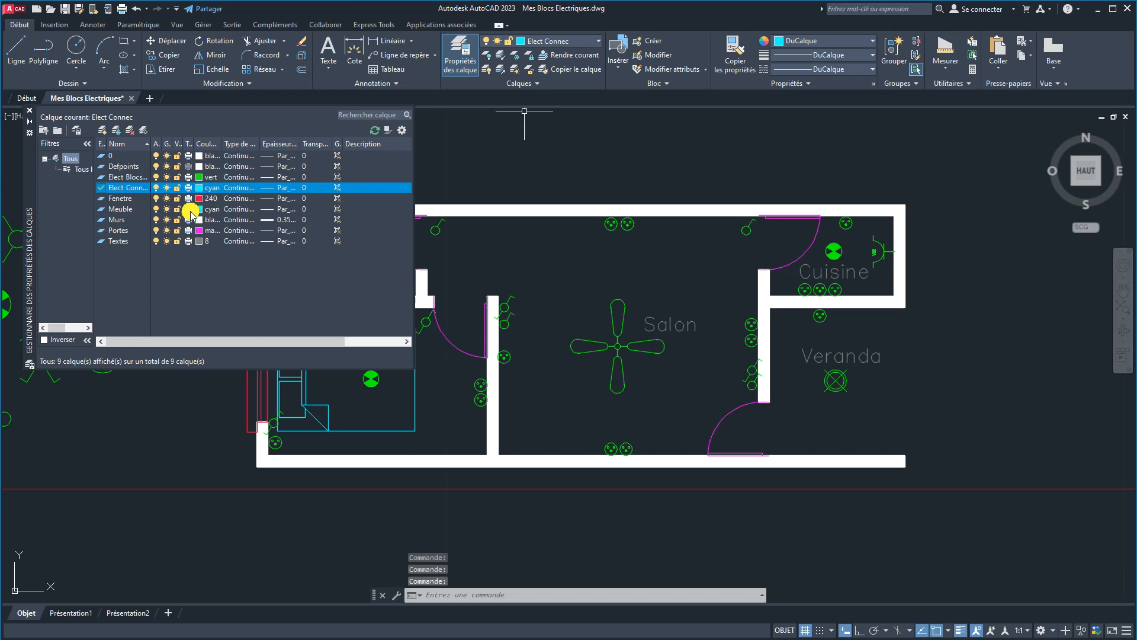
Set the Elect Connec layer's colour to red (rouge) and its linetype to INTERROMPU.
click(199, 189)
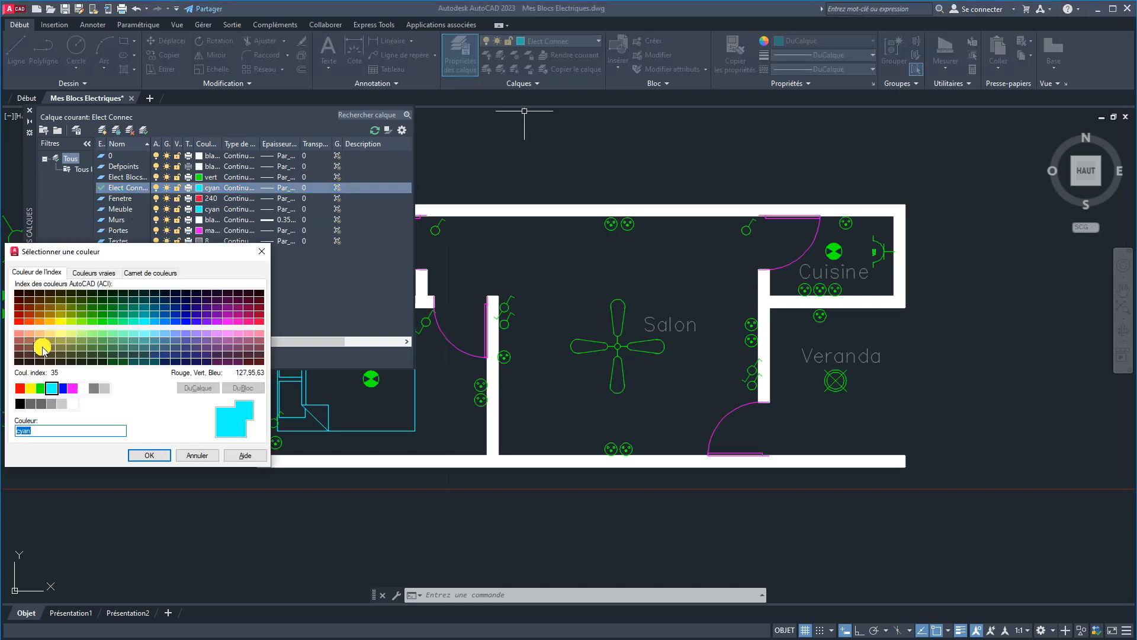
click(21, 388)
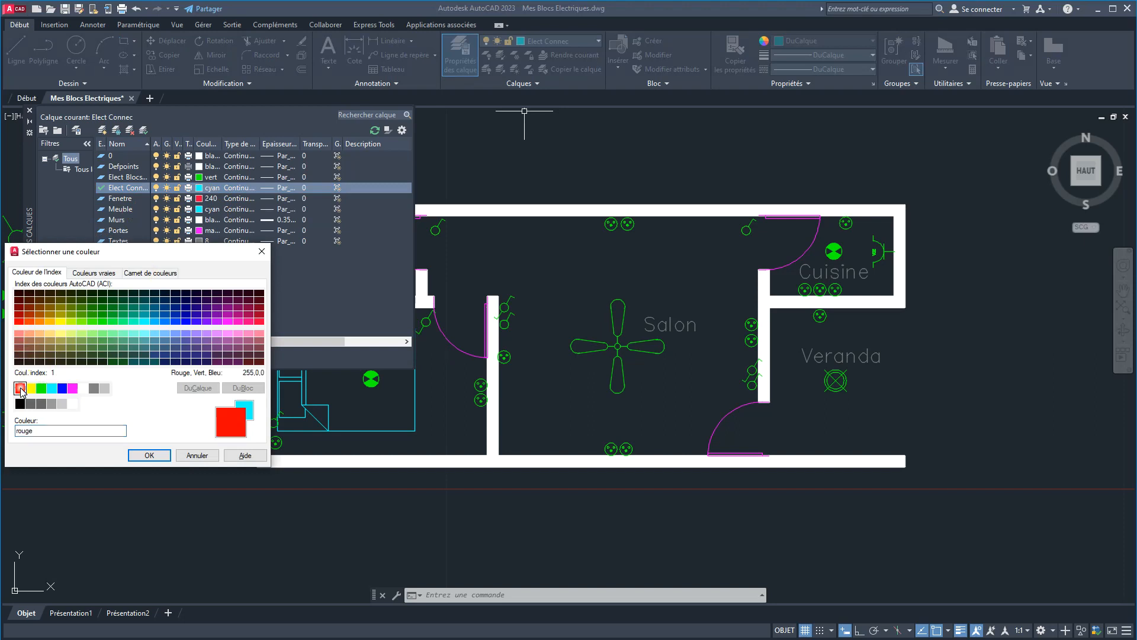
click(149, 456)
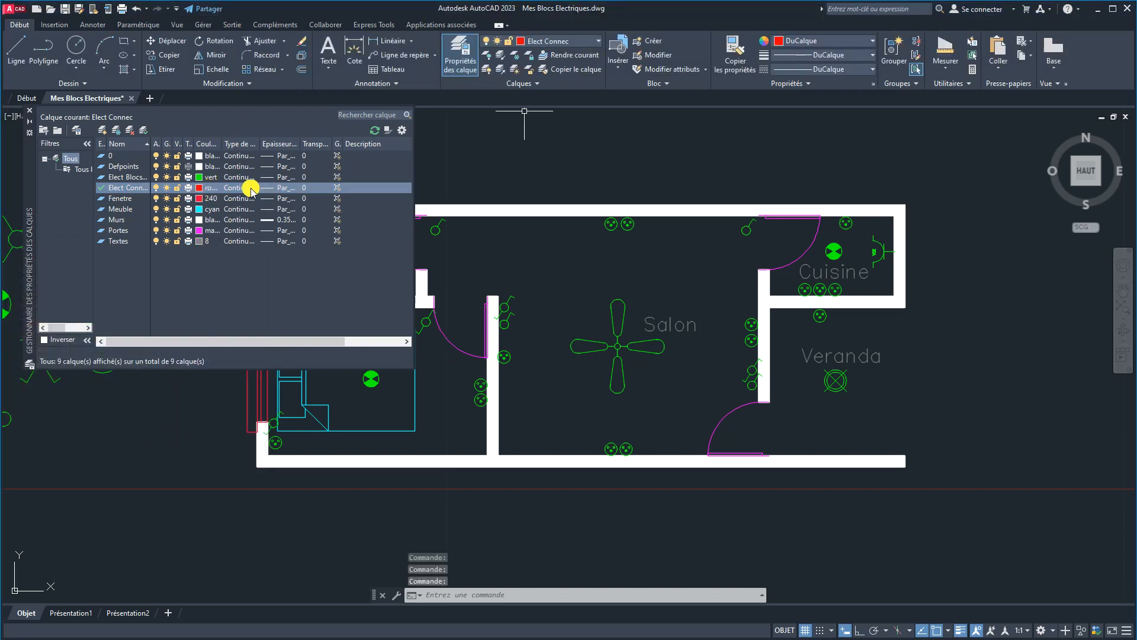
click(231, 188)
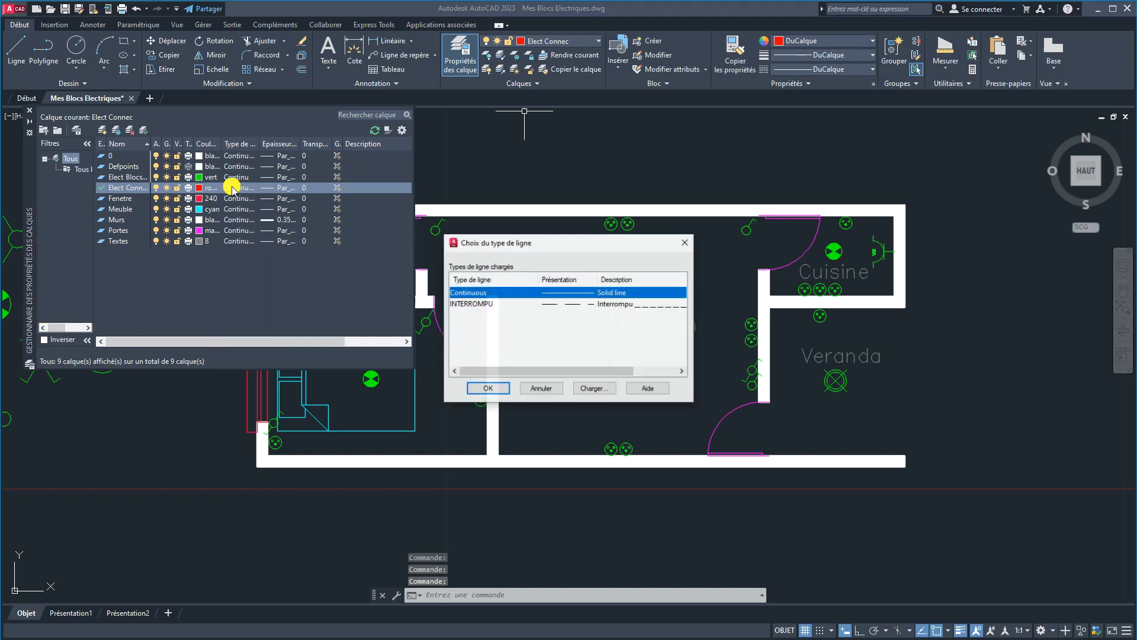
click(567, 305)
click(484, 388)
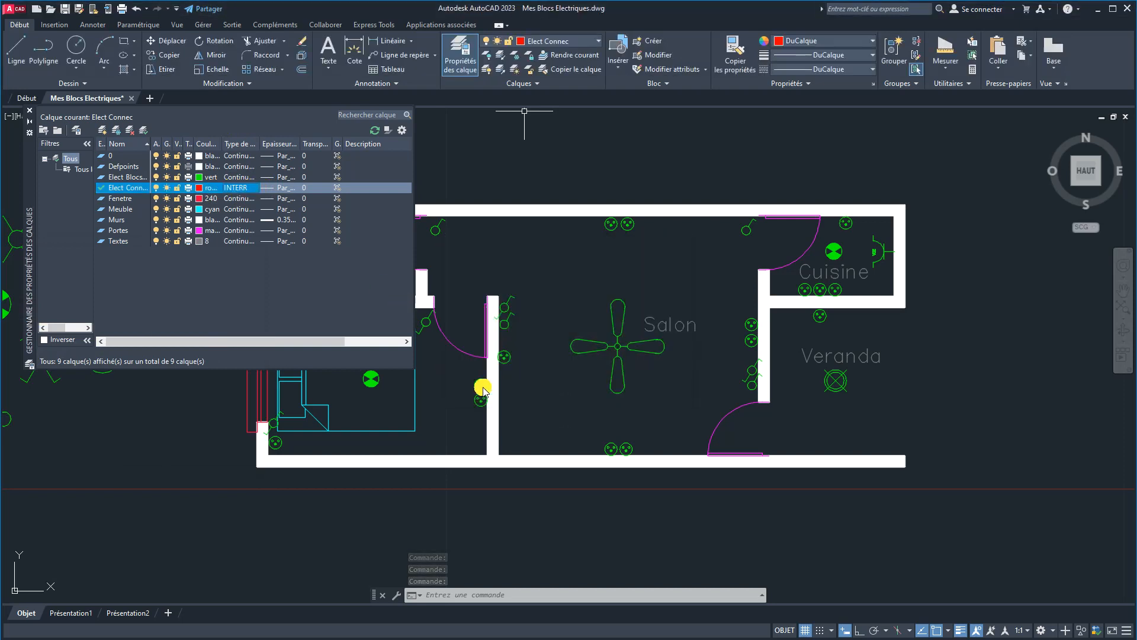
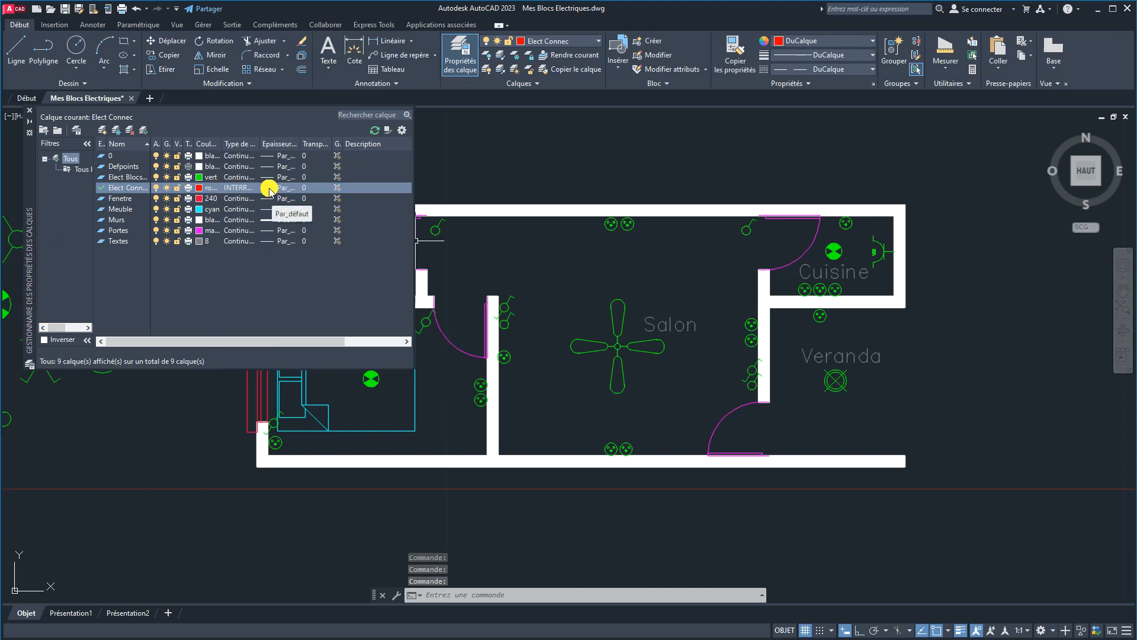
click(240, 188)
click(685, 242)
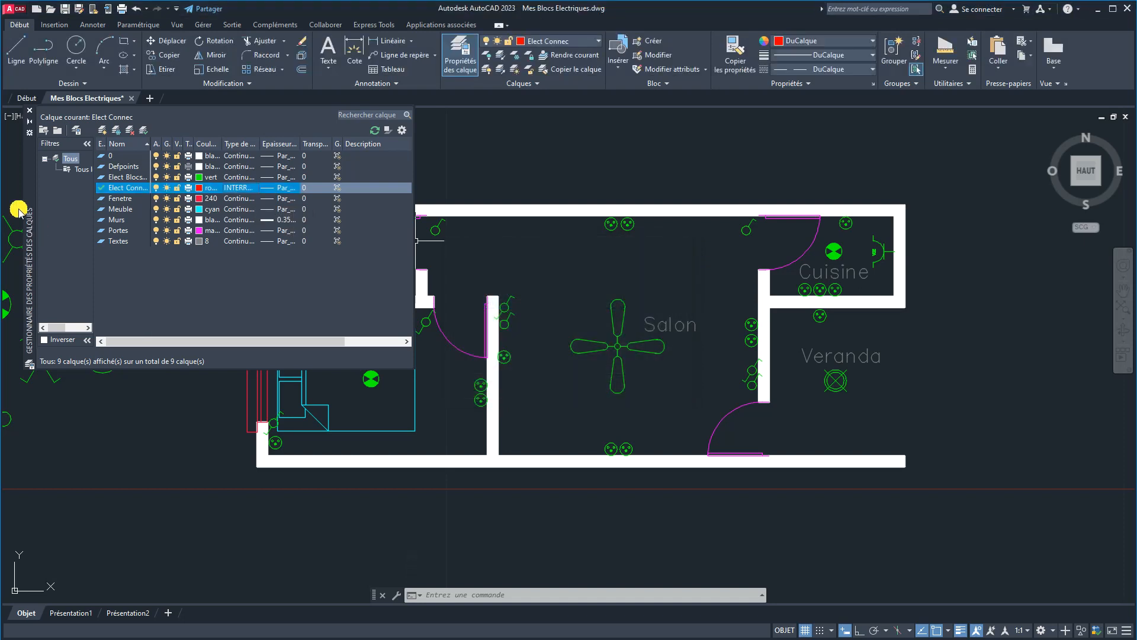
click(30, 110)
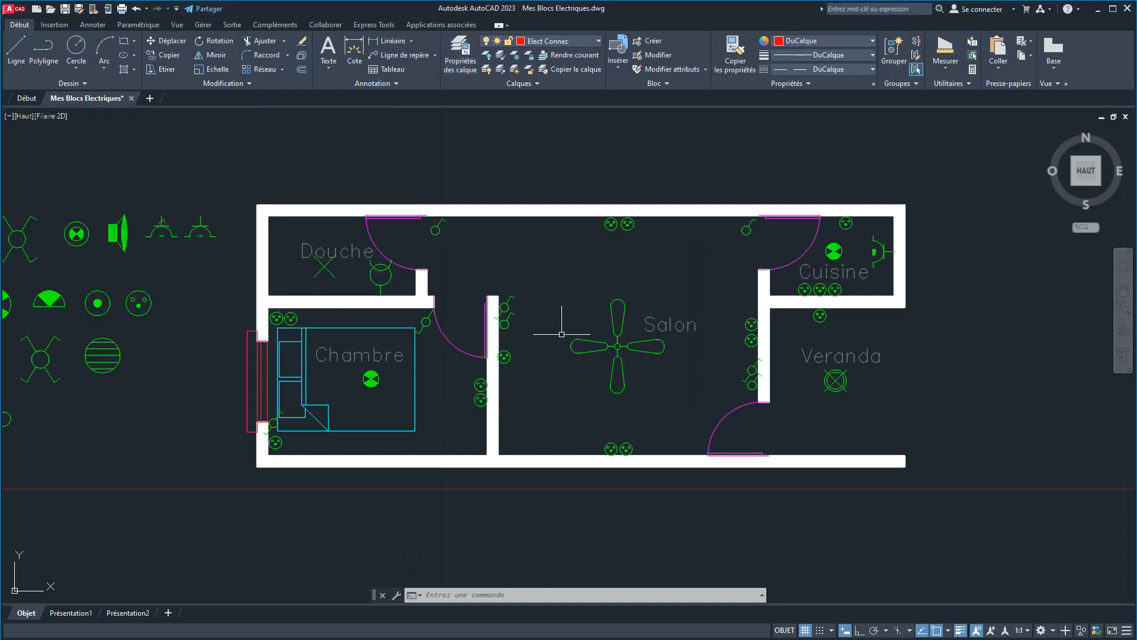
Draw a curved spline from the switch beside the Chambre door to the light in the centre of the Chambre.
scroll(623, 362, up, 2)
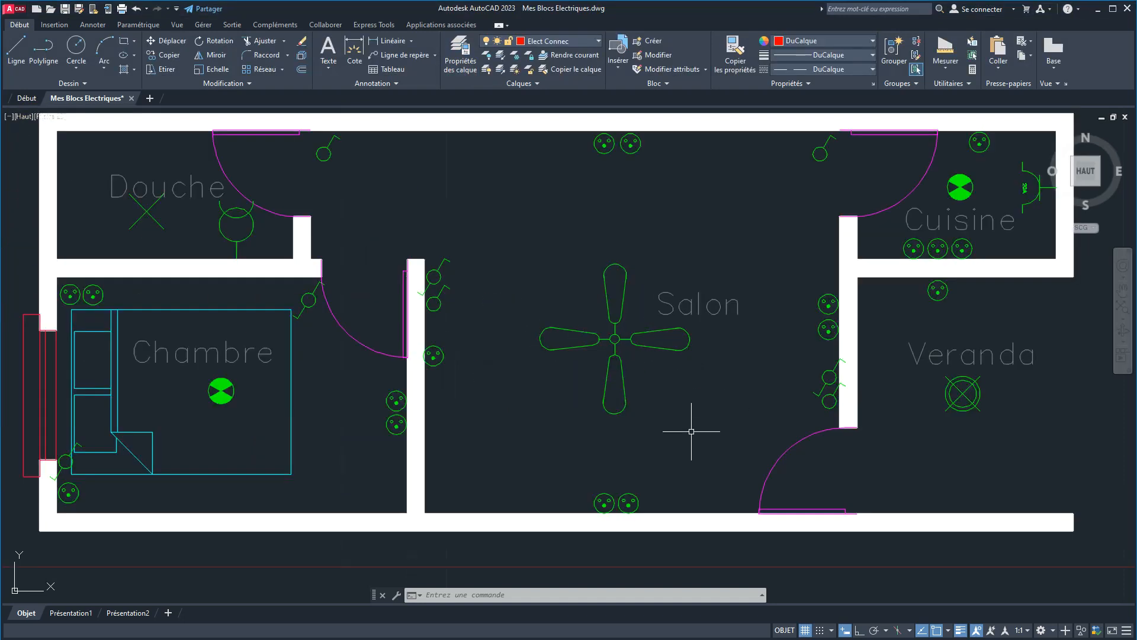
text(spl)
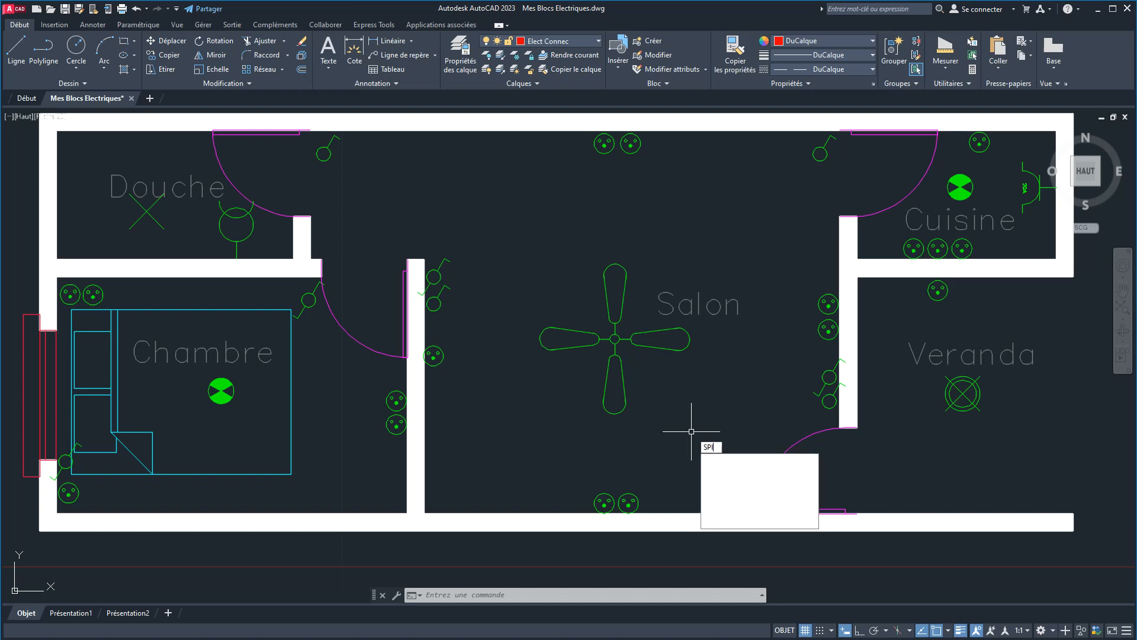
key(Return)
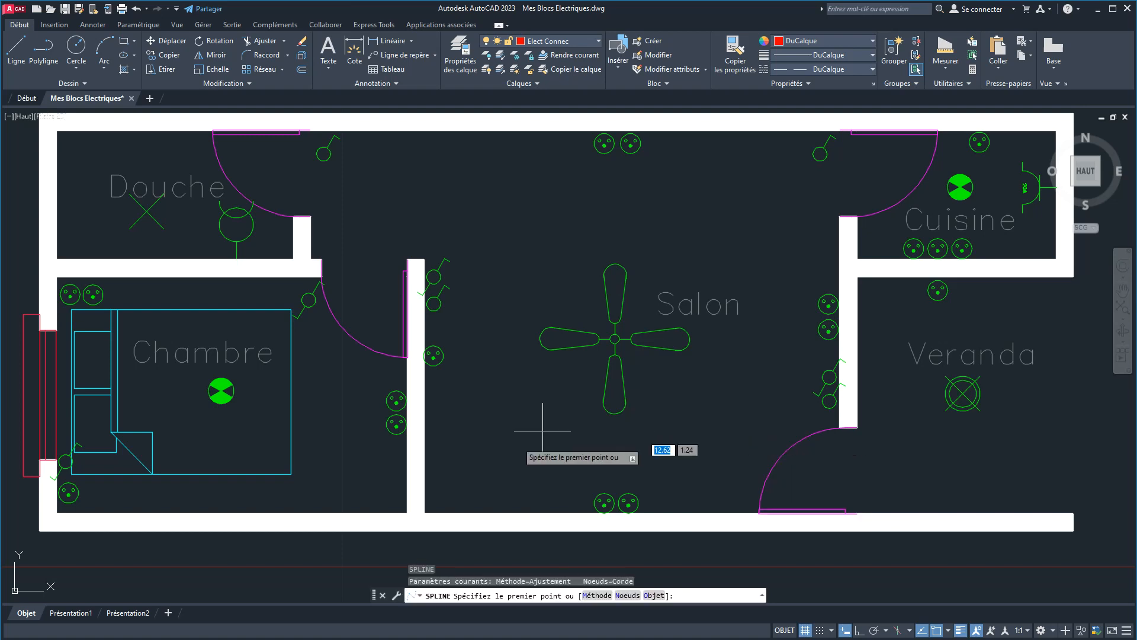
click(309, 300)
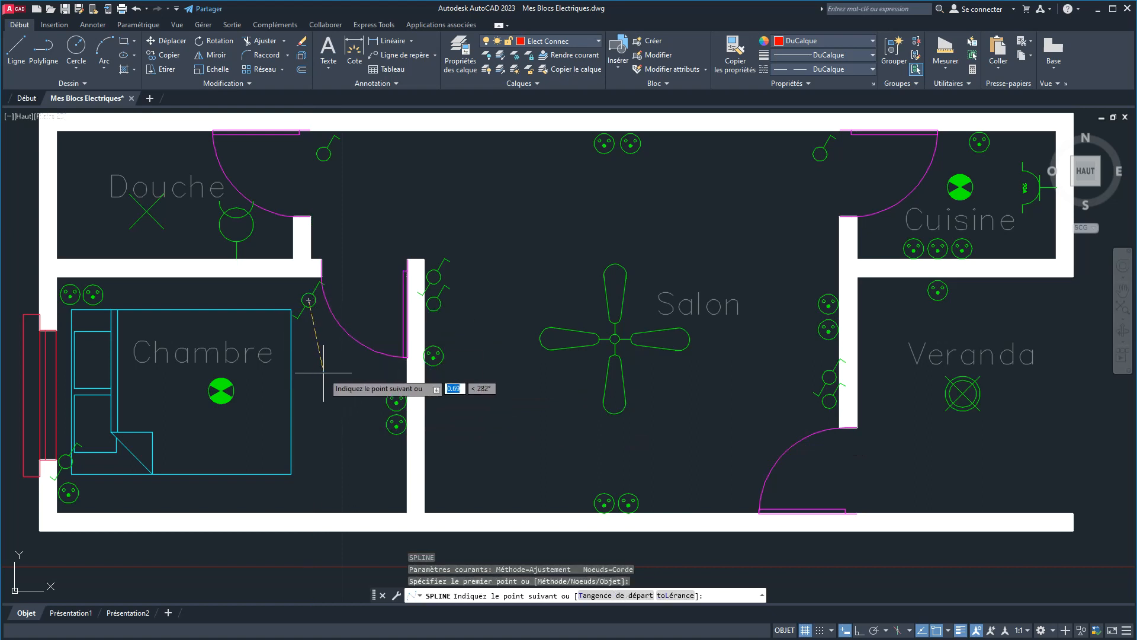
click(325, 374)
click(221, 390)
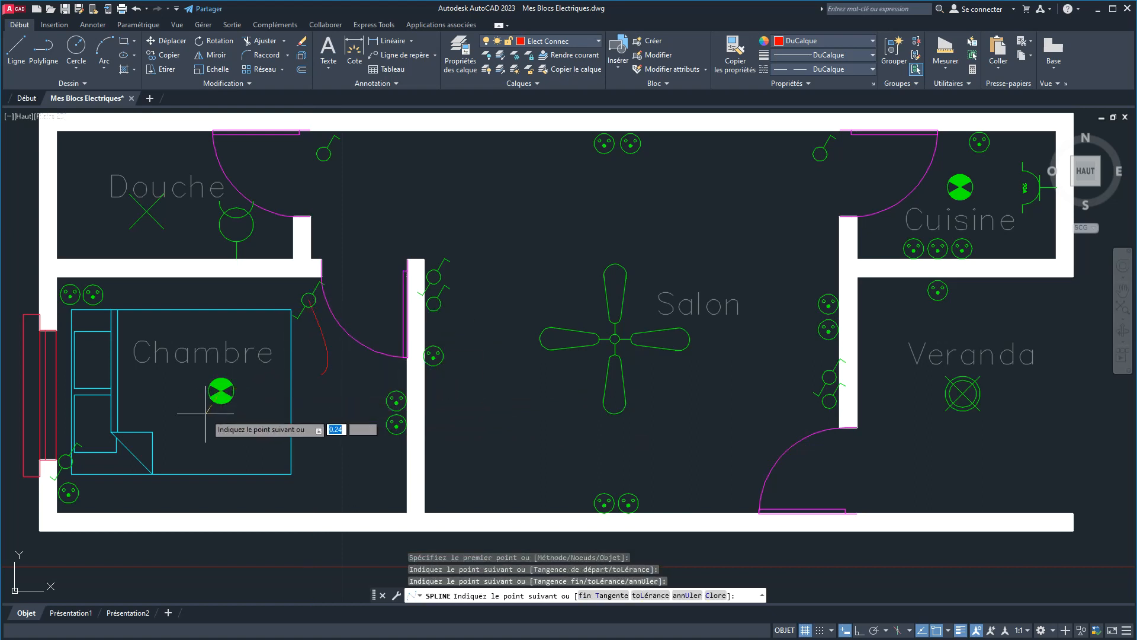
right_click(190, 393)
click(208, 398)
Draw a second curved spline from the Chambre light to the switch below the Chambre window.
right_click(202, 426)
click(214, 436)
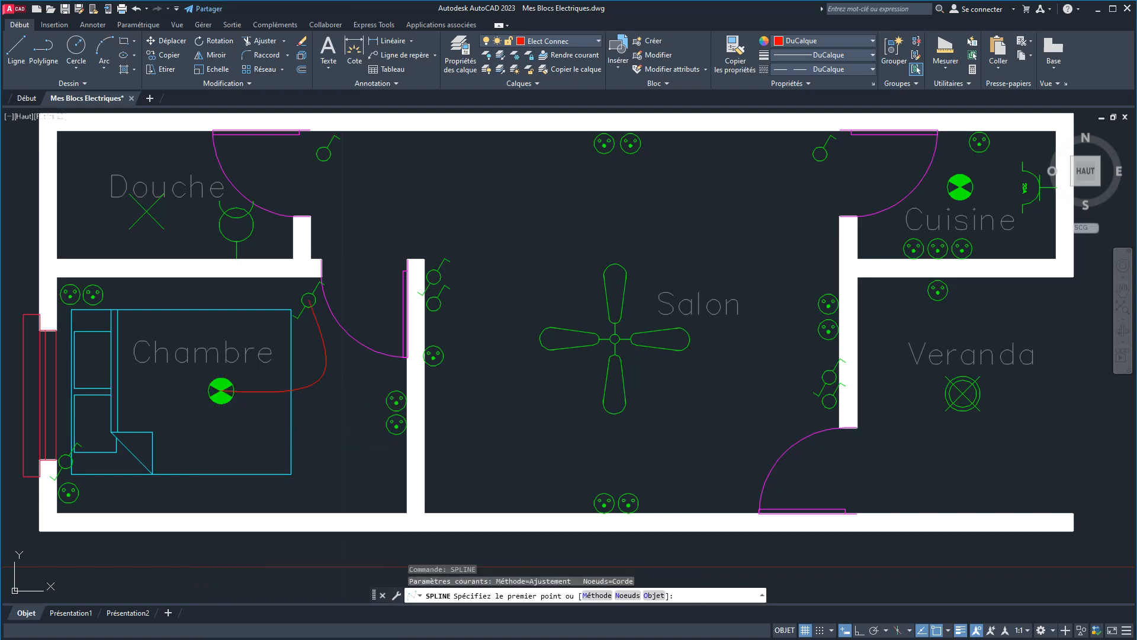
click(220, 392)
click(153, 471)
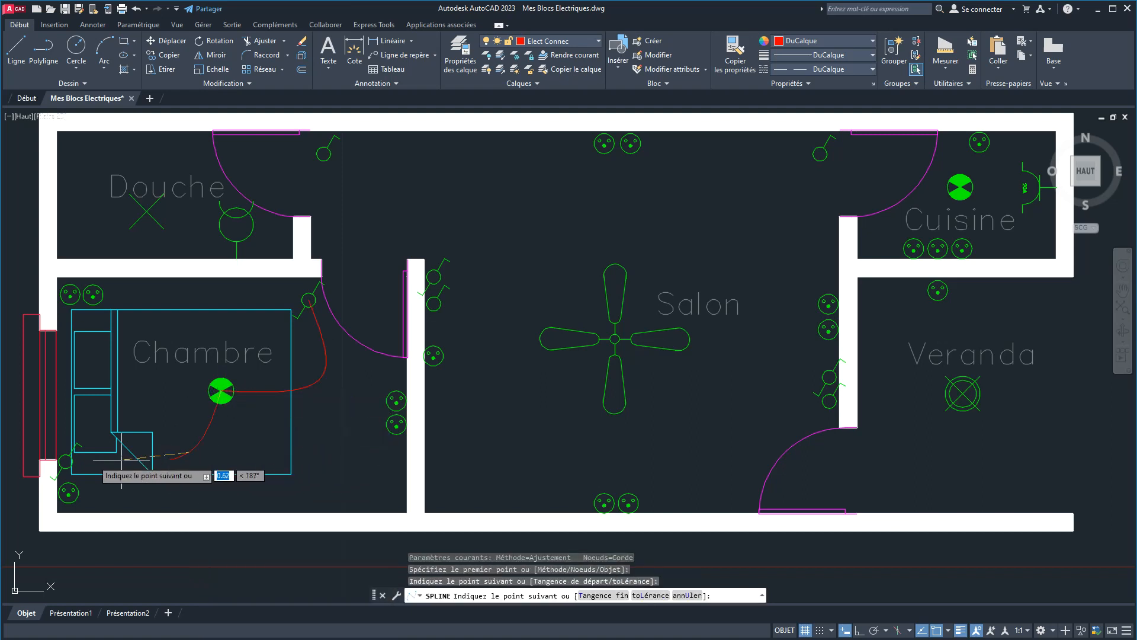
click(64, 463)
right_click(65, 462)
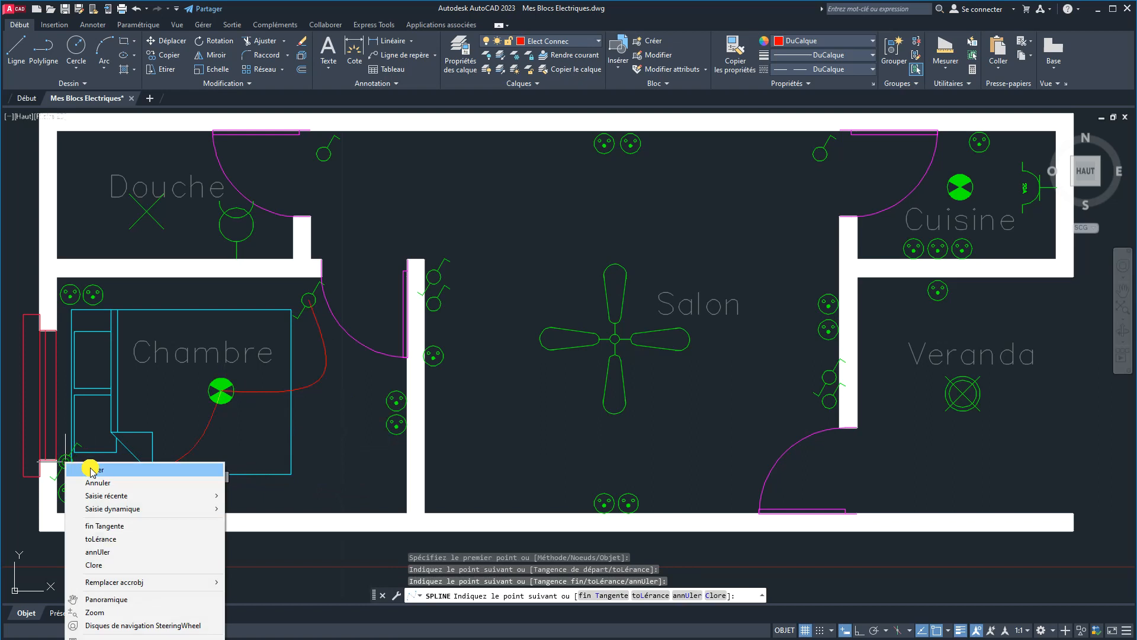
click(86, 477)
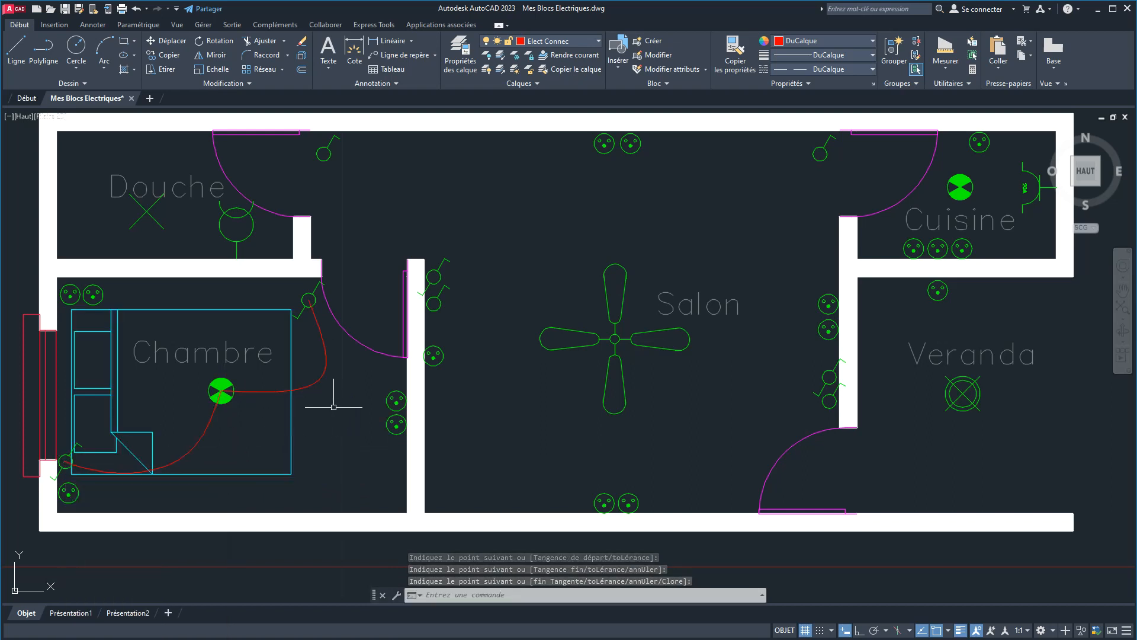
Set the global linetype scale (LTSCALE) to 0.01 and regenerate the drawing.
middle_drag(294, 408, 324, 415)
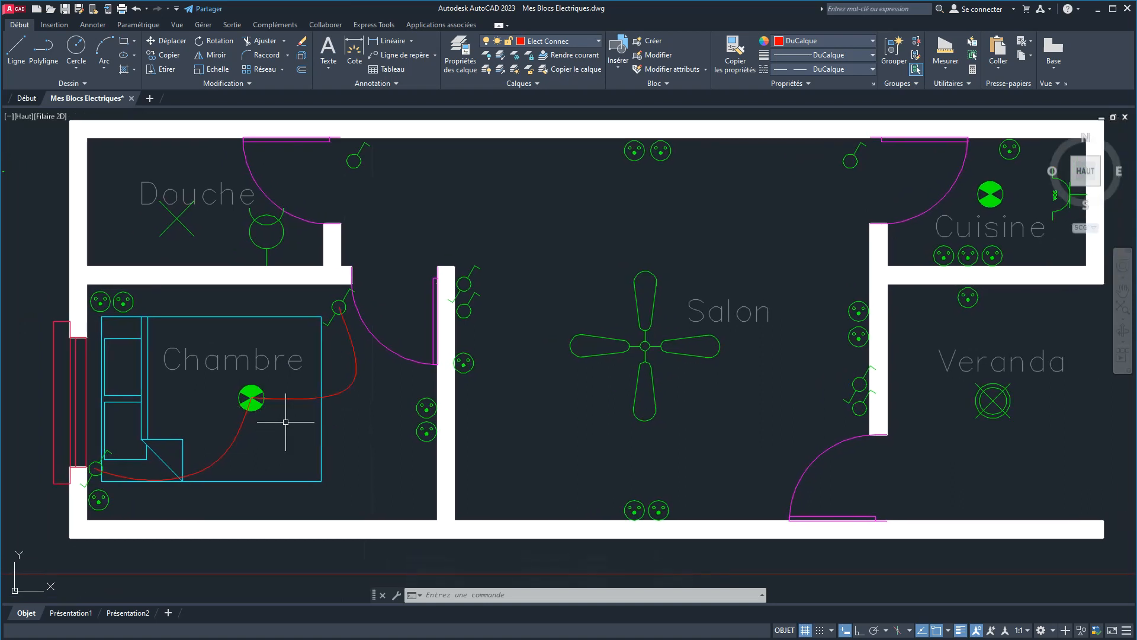
middle_drag(279, 452, 254, 450)
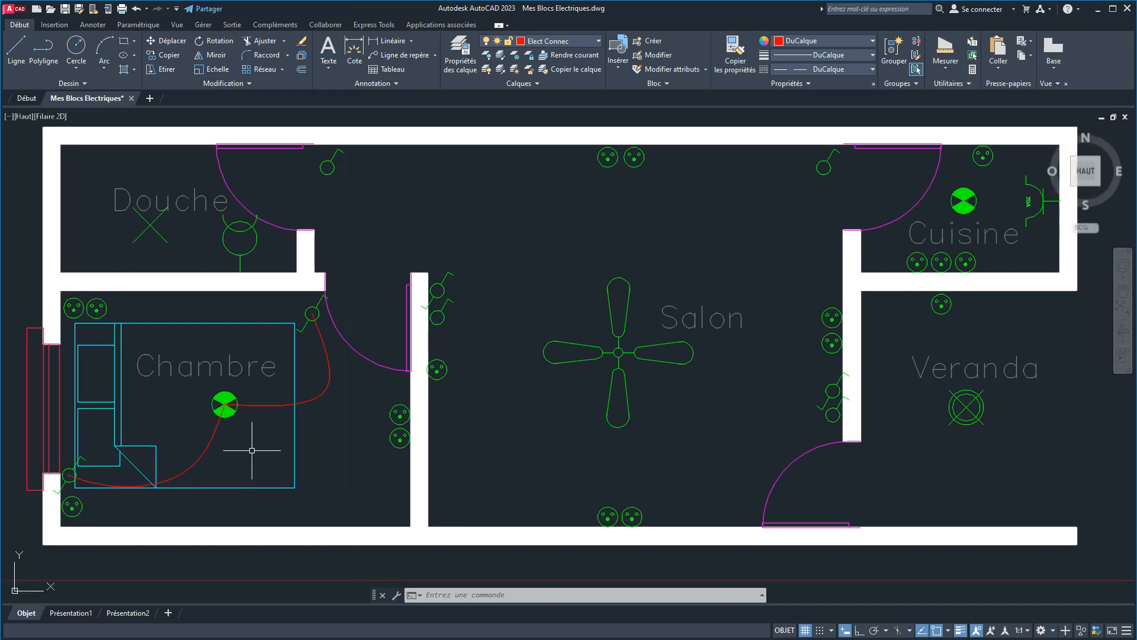
key(Return)
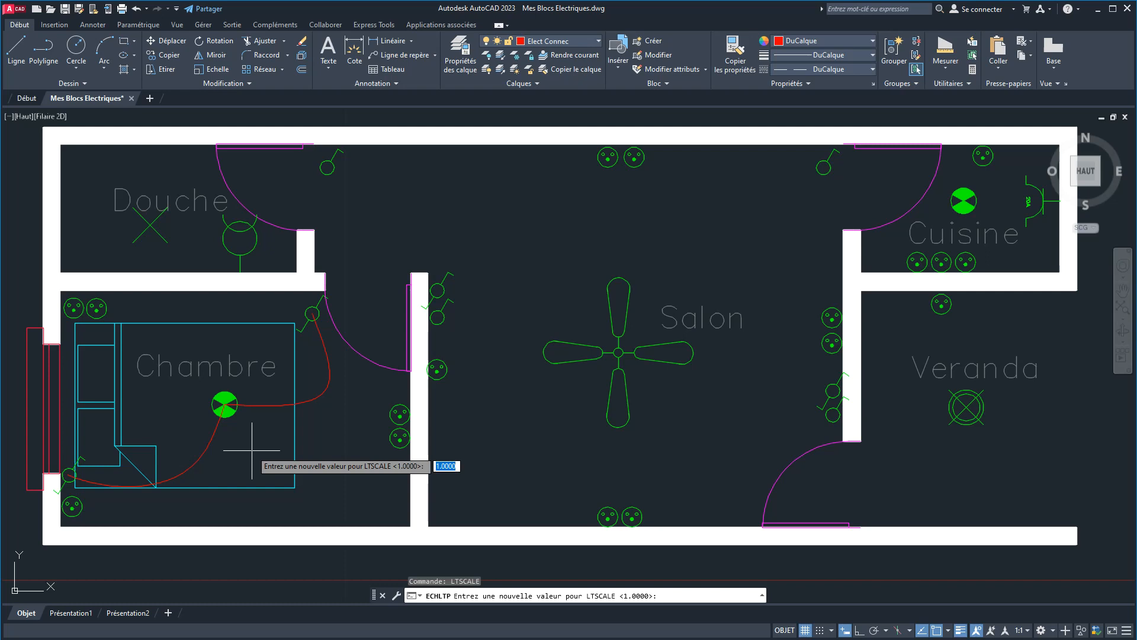
text(0.01)
key(Return)
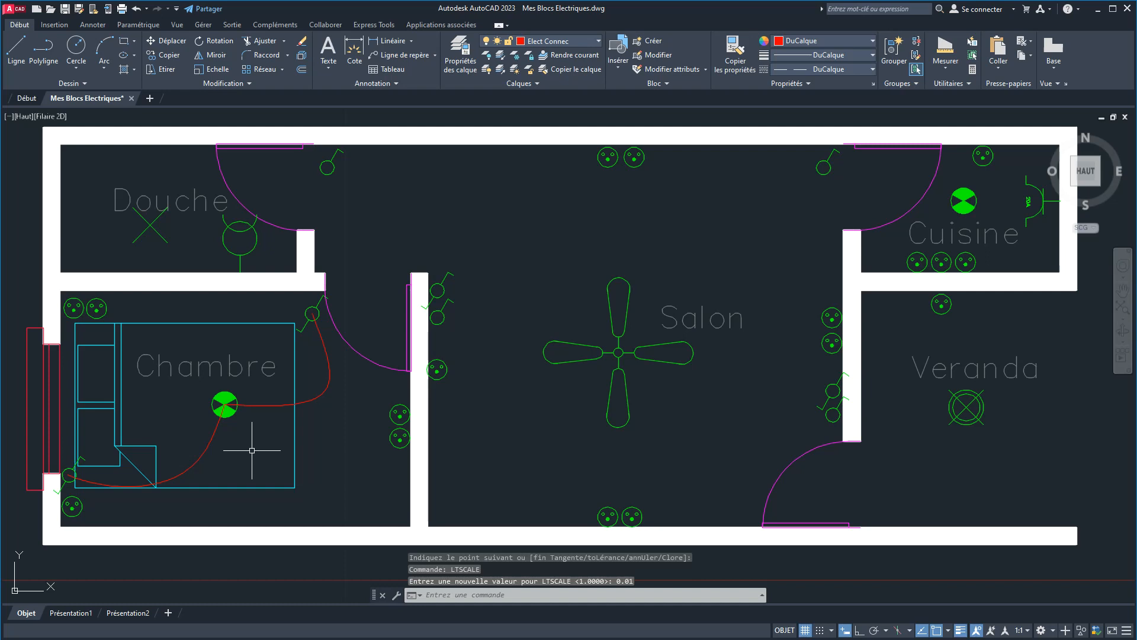
text(regen)
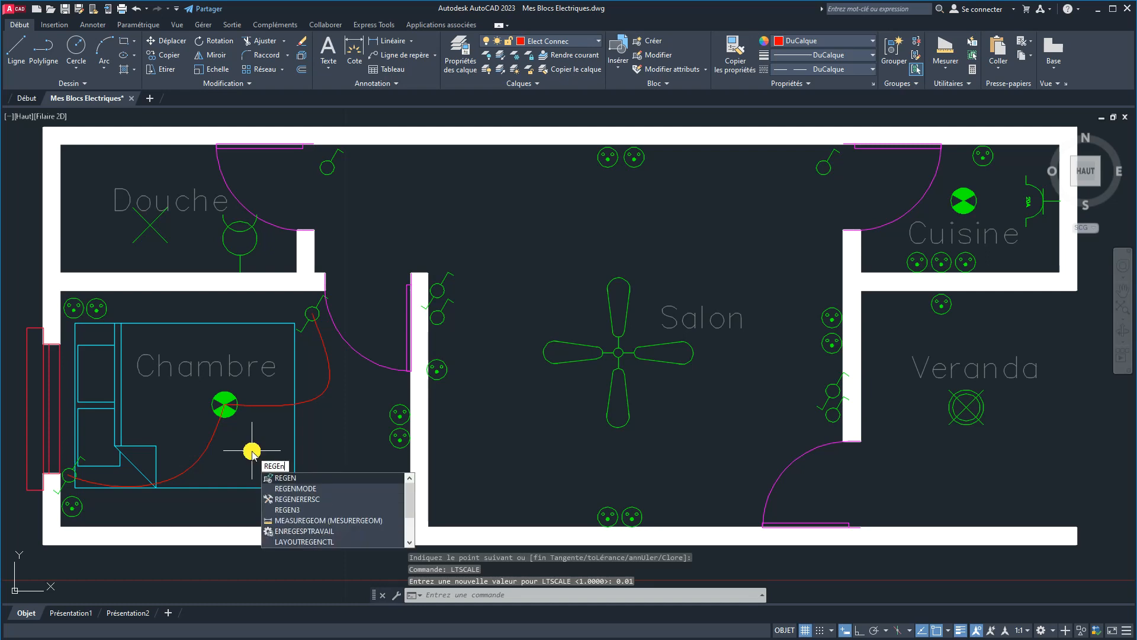
key(Return)
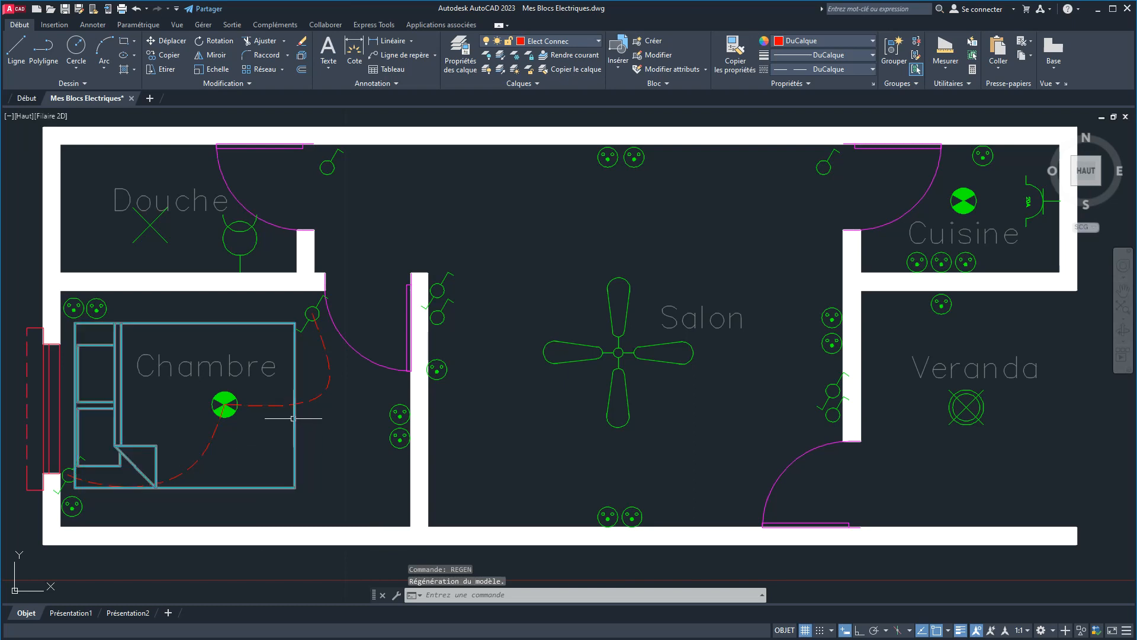
Change the colour of the dashed outline outside the Chambre window to golden yellow.
scroll(308, 437, up, 2)
scroll(338, 400, down, 2)
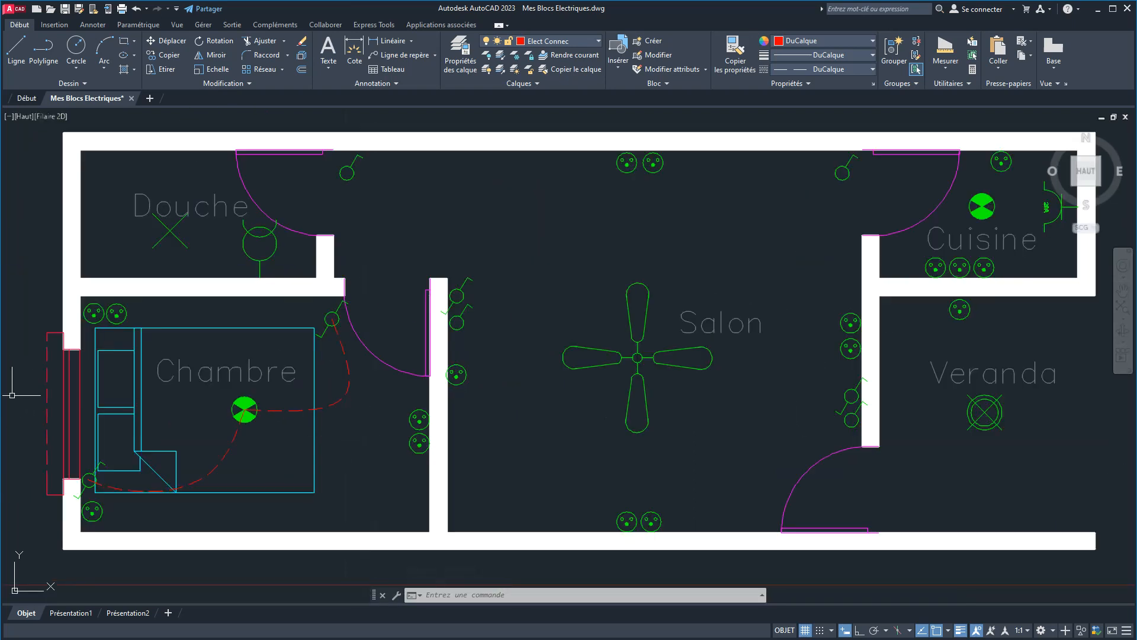
click(45, 381)
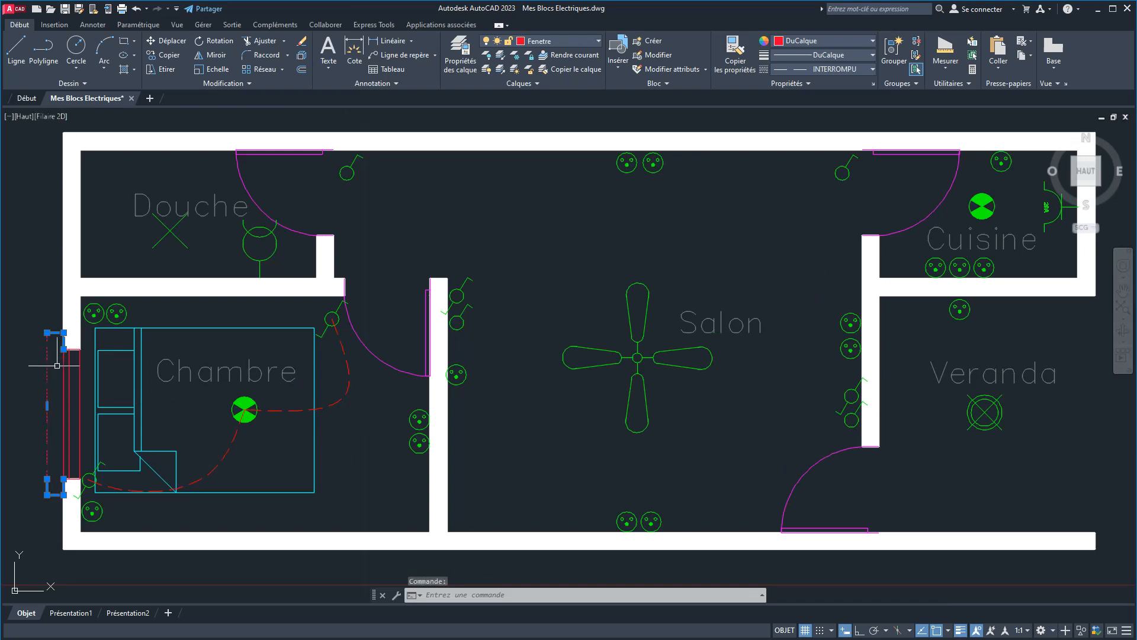
click(814, 52)
click(782, 43)
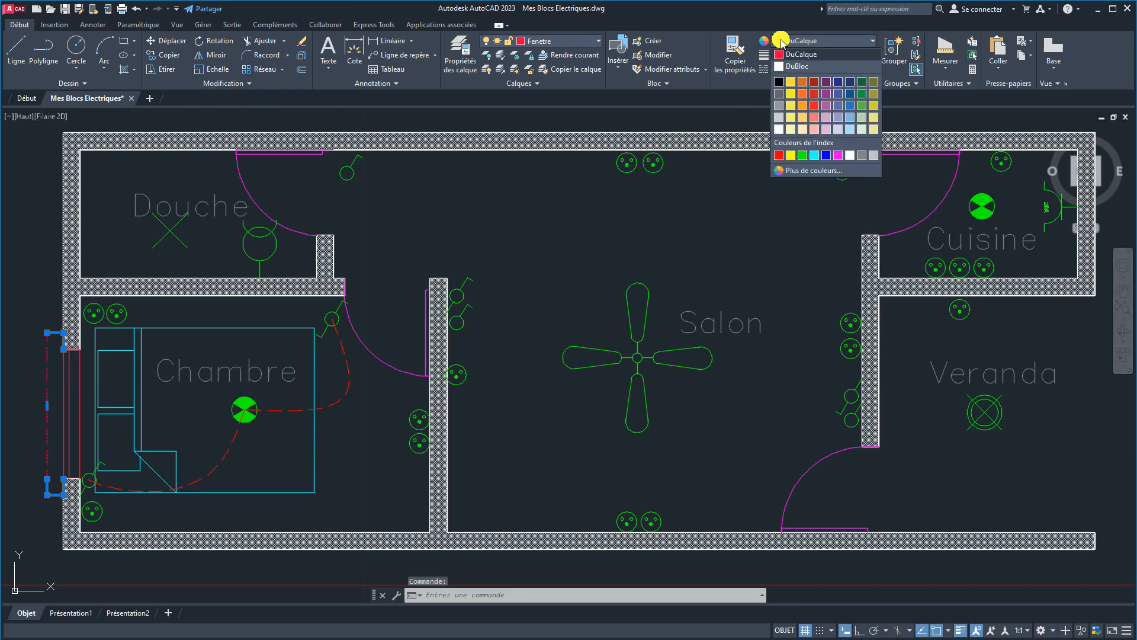
click(792, 83)
key(Escape)
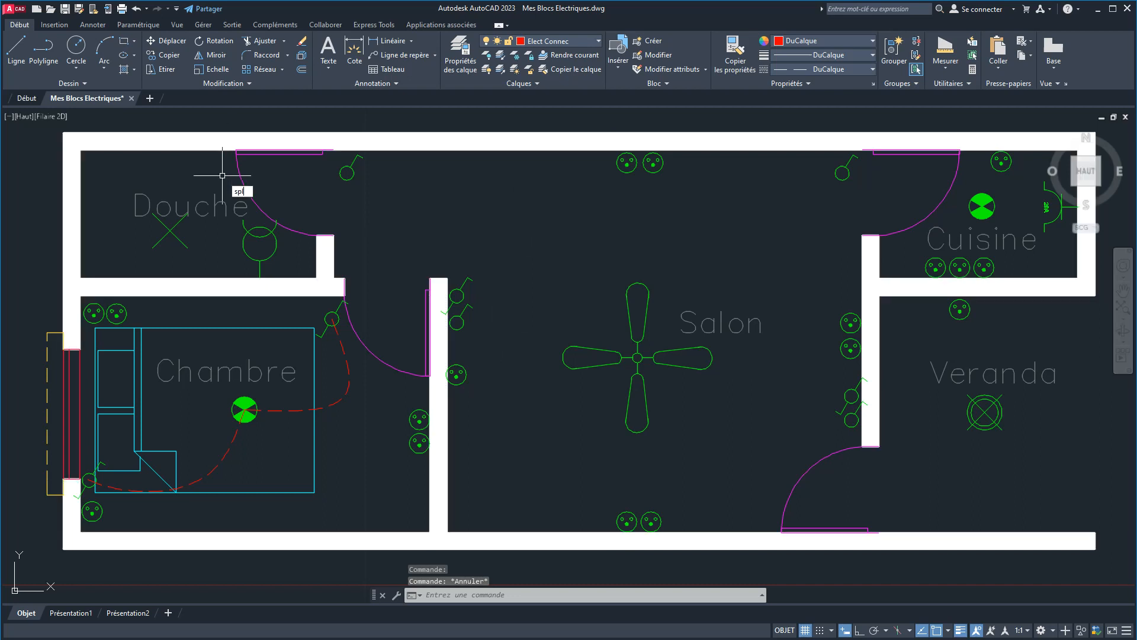
Draw a curved spline from the switch beside the Douche door to the Douche light, bending through the door opening.
key(Return)
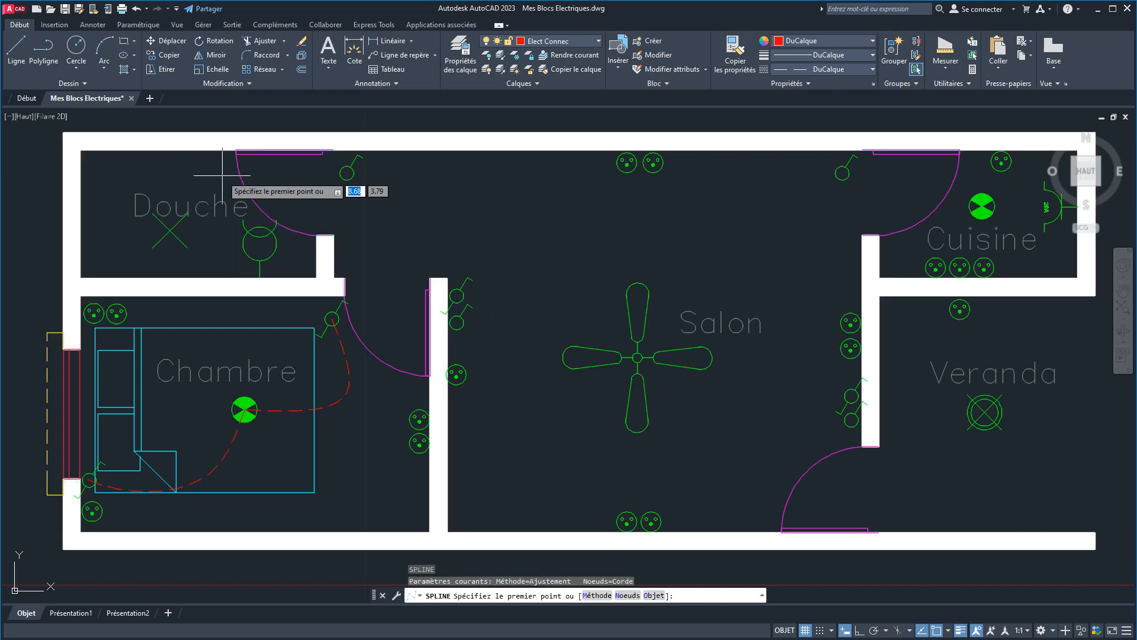
click(346, 173)
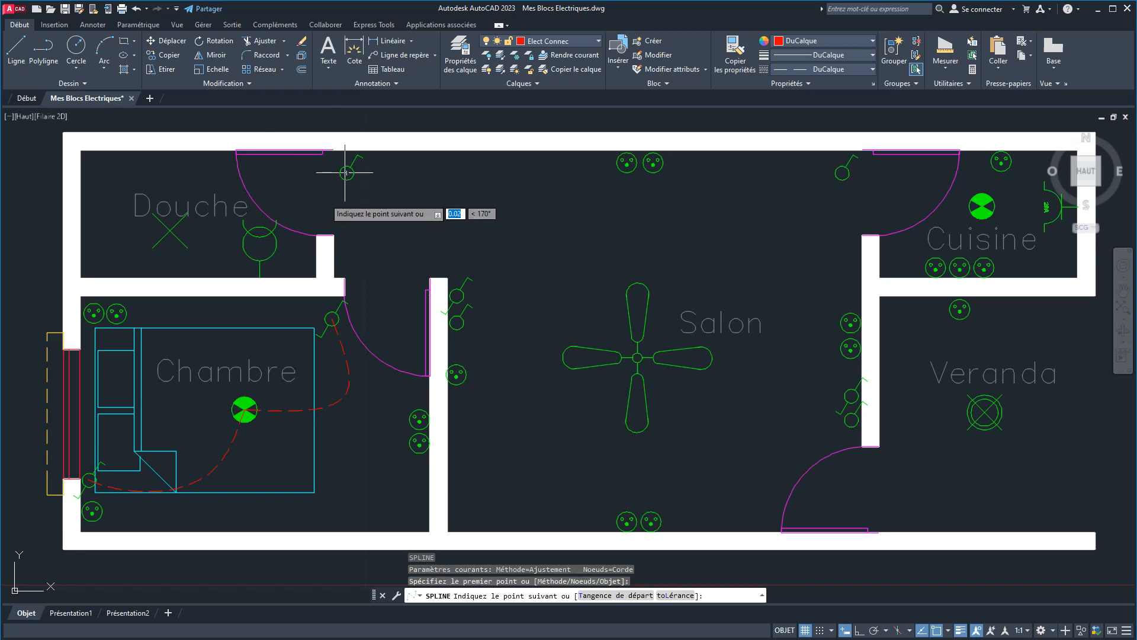
click(258, 180)
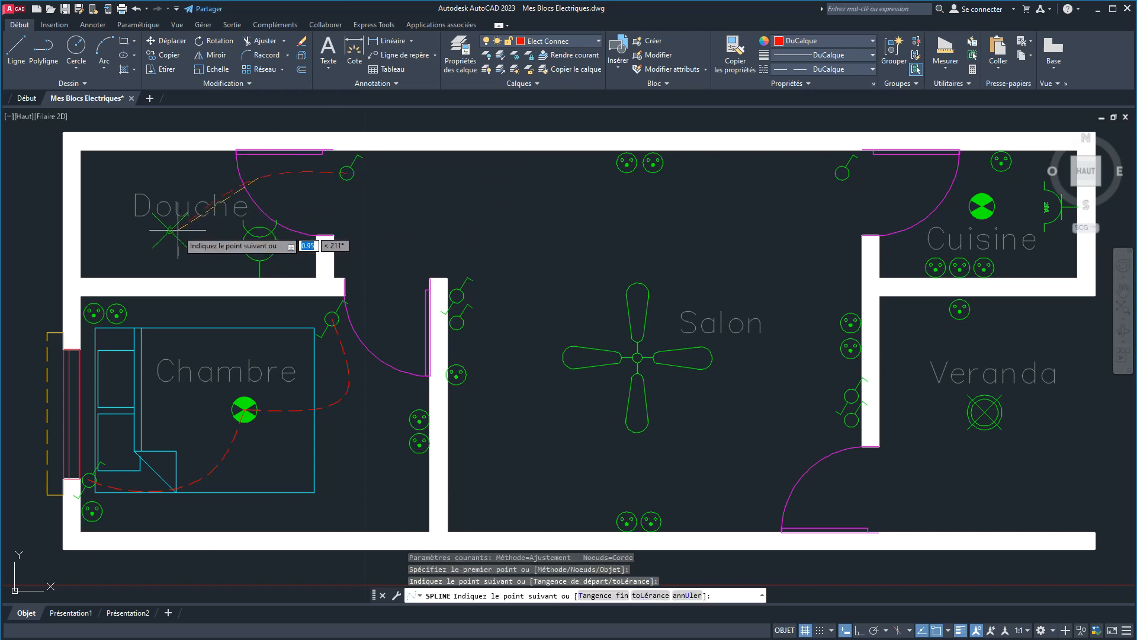
click(175, 230)
right_click(135, 248)
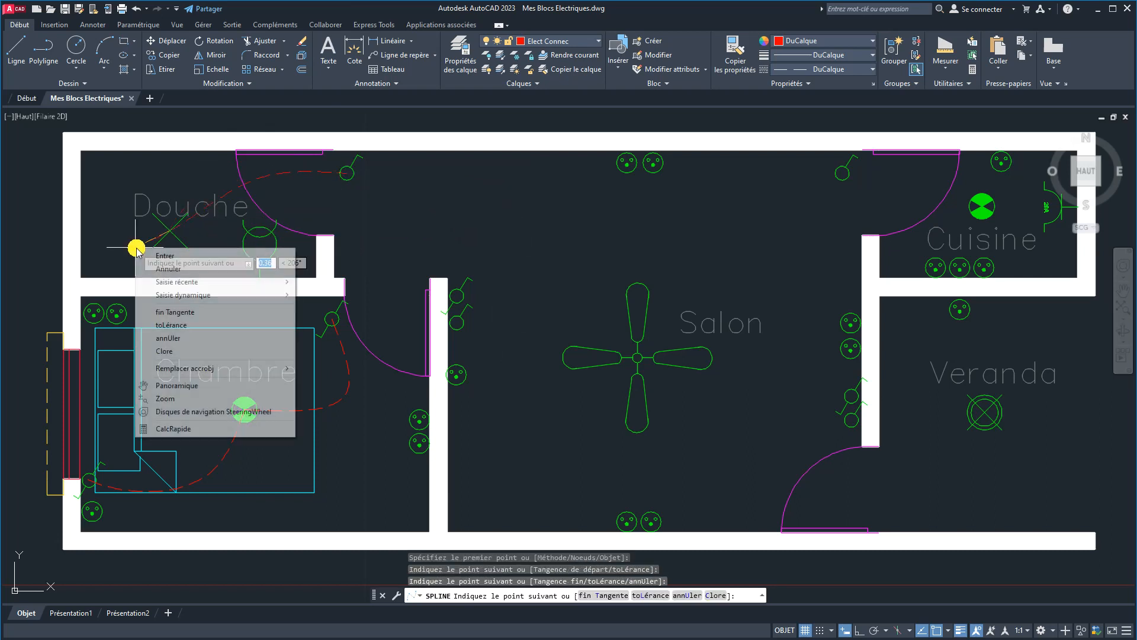
click(183, 255)
Stretch the middle fit point of the Douche spline further into the room, away from the door.
click(224, 192)
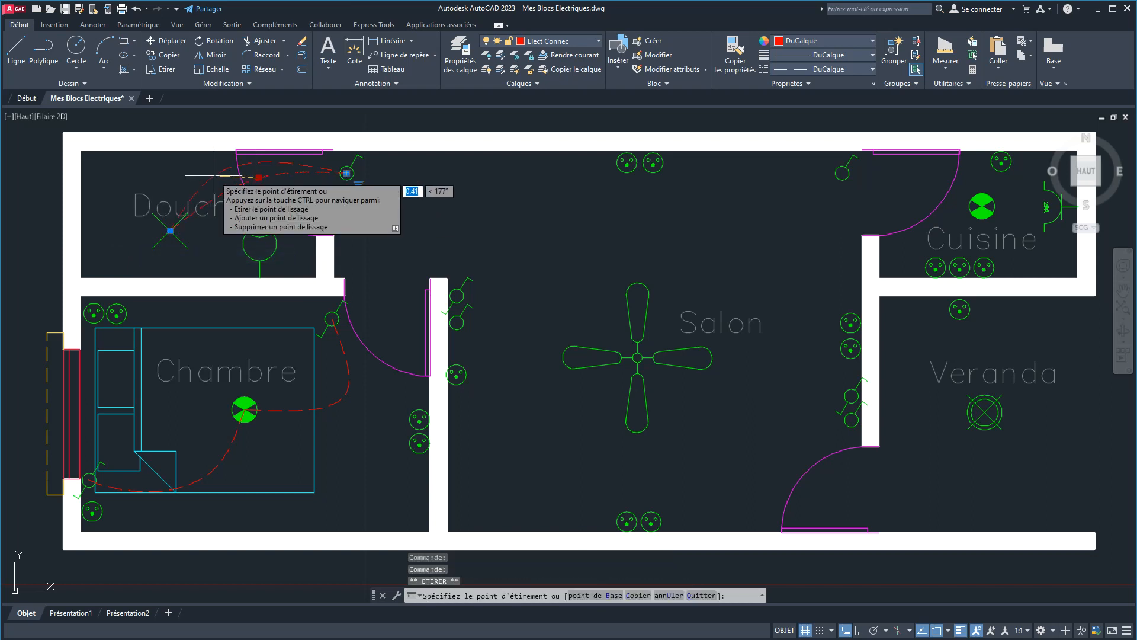
click(259, 178)
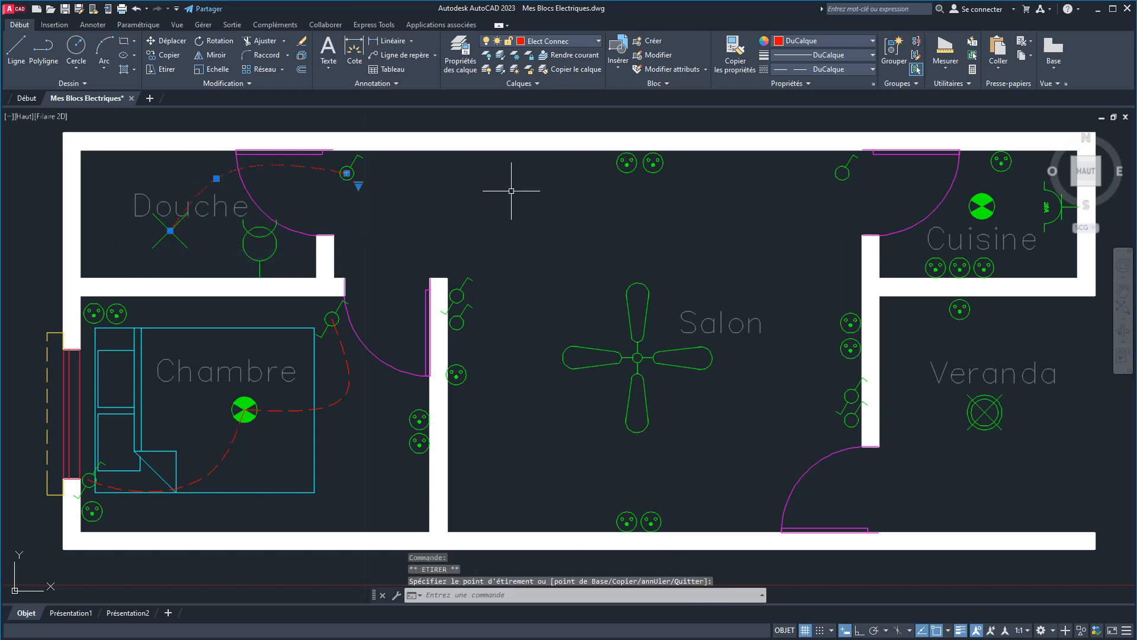
key(Escape)
Draw a curved spline from the switch beside the Cuisine door through the door opening to the Cuisine light.
key(Return)
scroll(530, 197, down, 2)
middle_drag(530, 197, 401, 196)
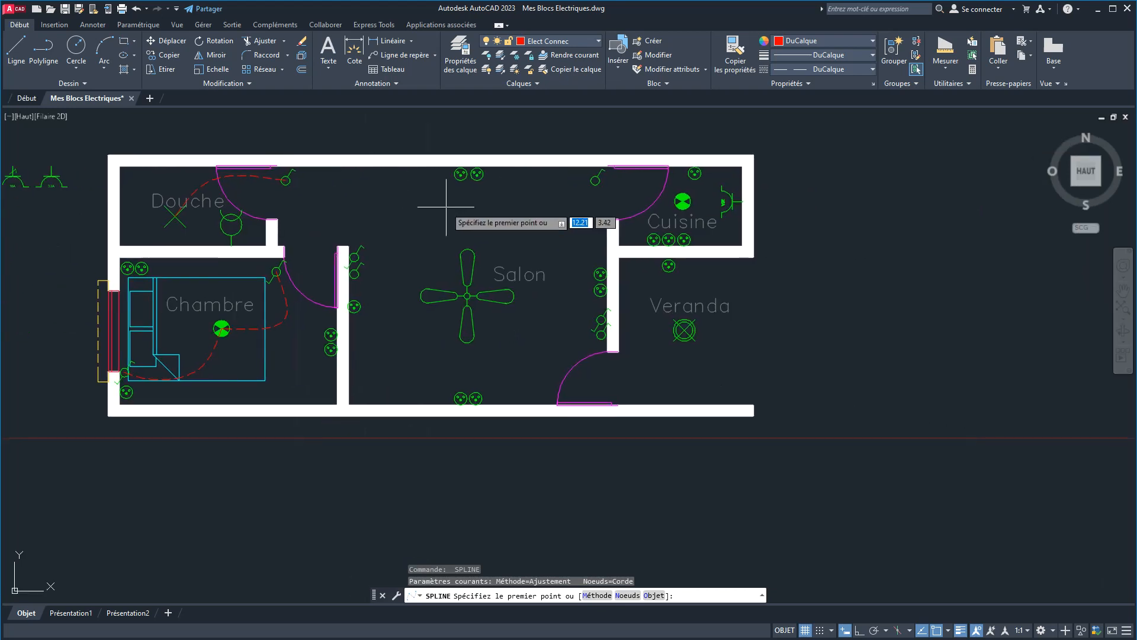
scroll(676, 192, up, 3)
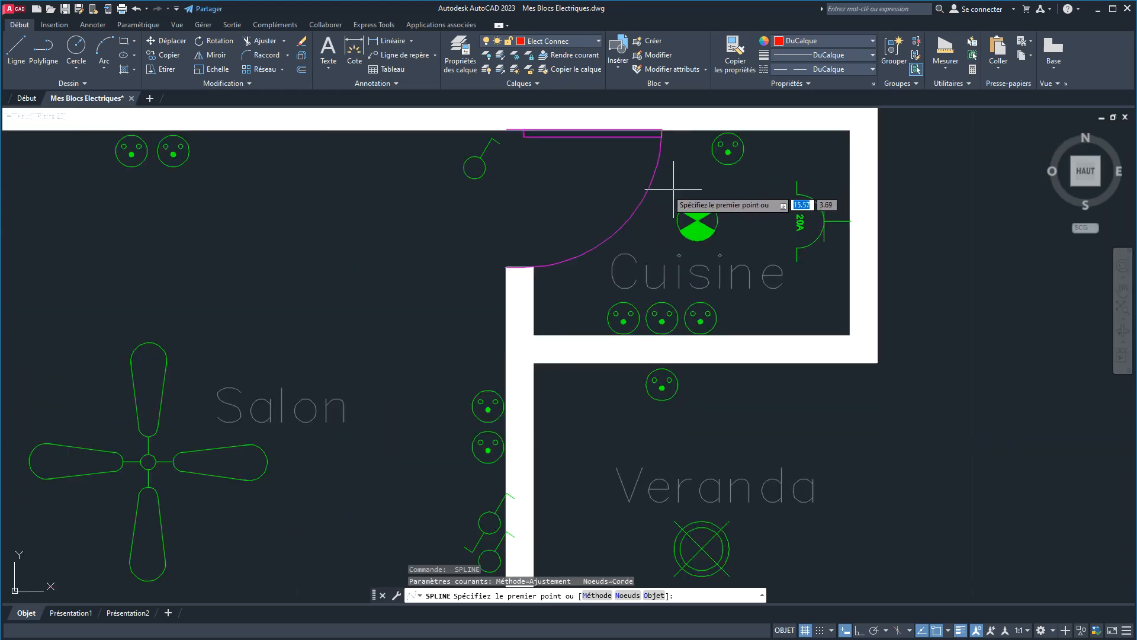
click(474, 168)
click(599, 158)
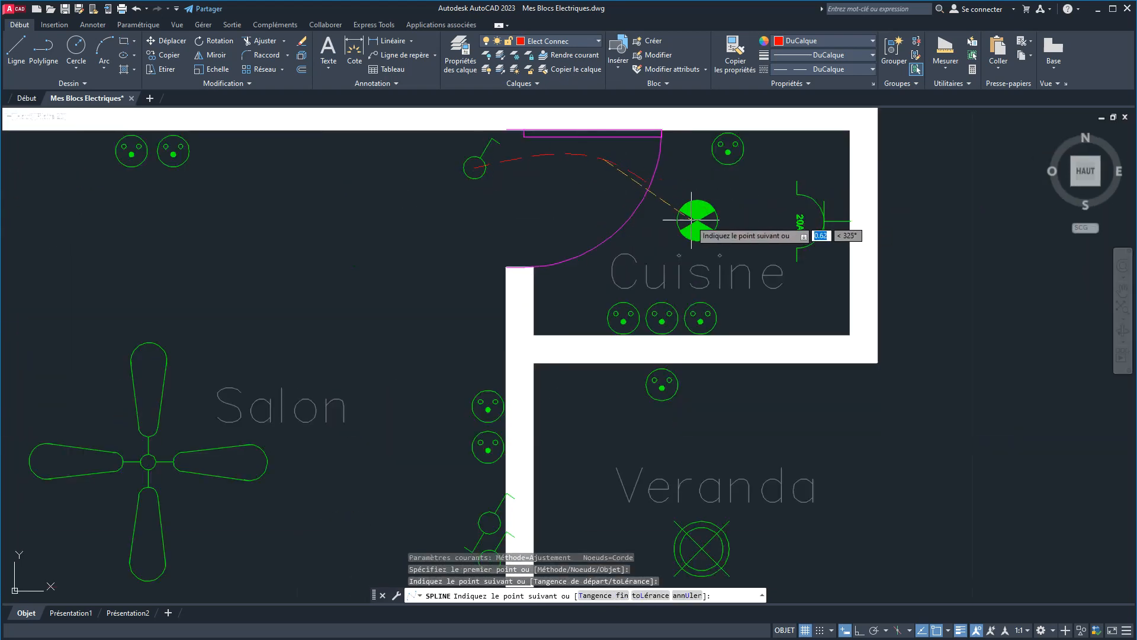
click(698, 219)
right_click(736, 235)
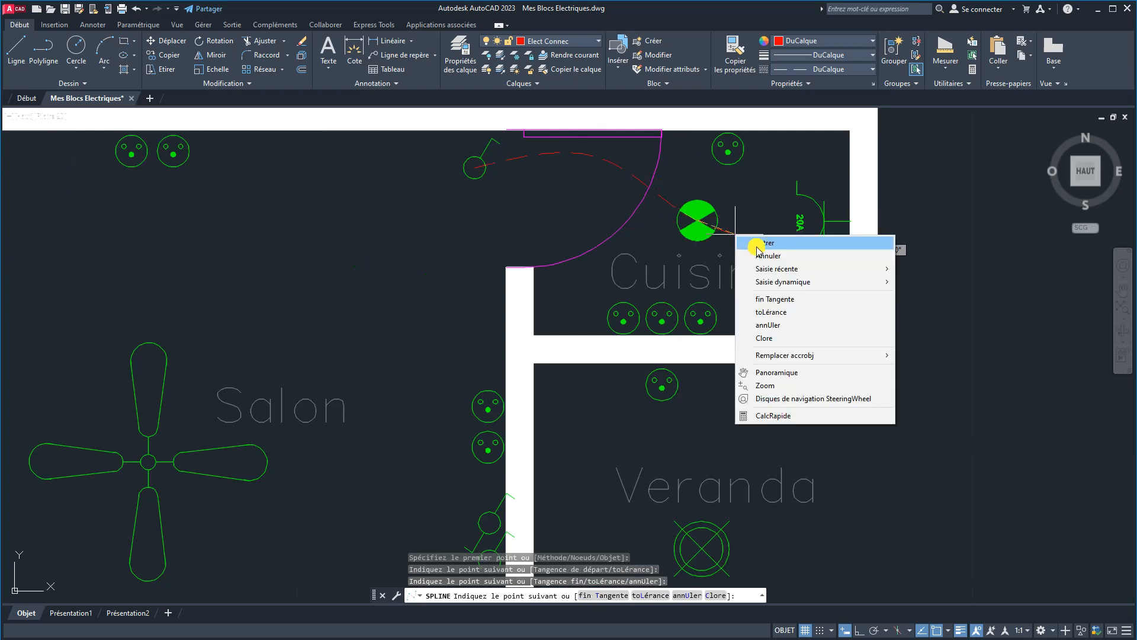
click(759, 249)
Draw a curved spline from the lower switch on the Salon–Veranda wall across the wall to the Veranda light.
middle_drag(575, 527, 577, 437)
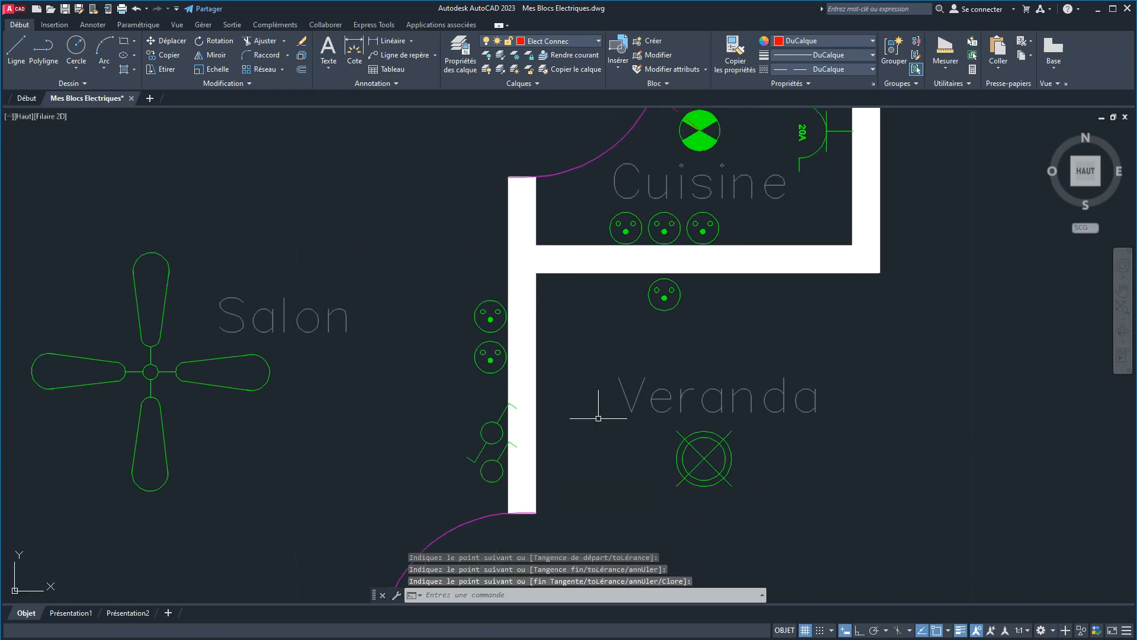
key(Return)
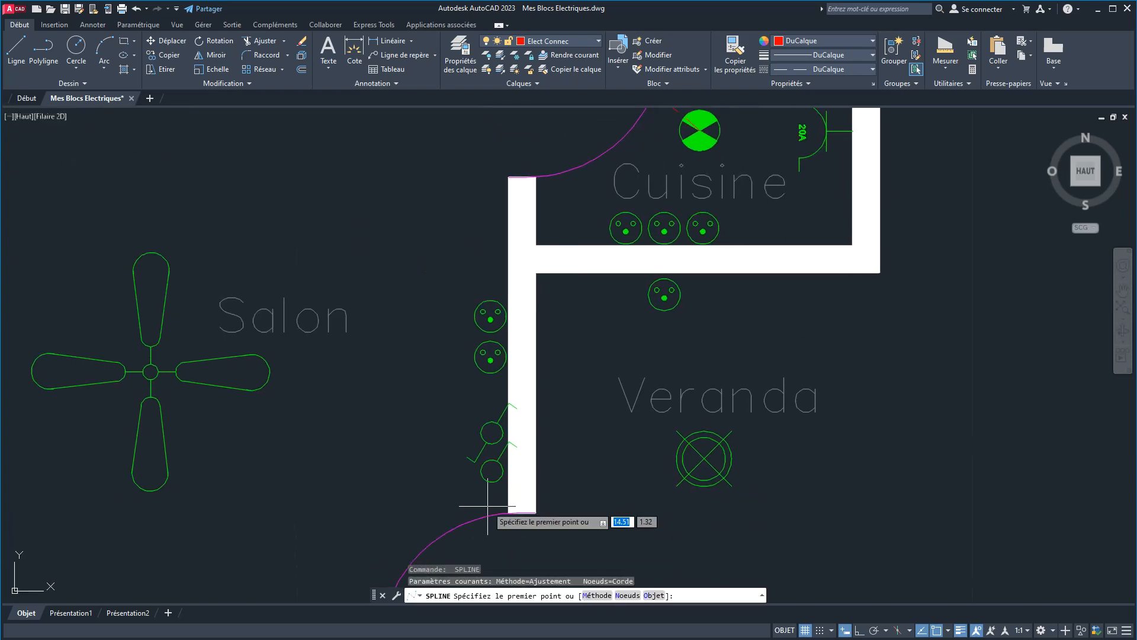
click(492, 471)
click(594, 410)
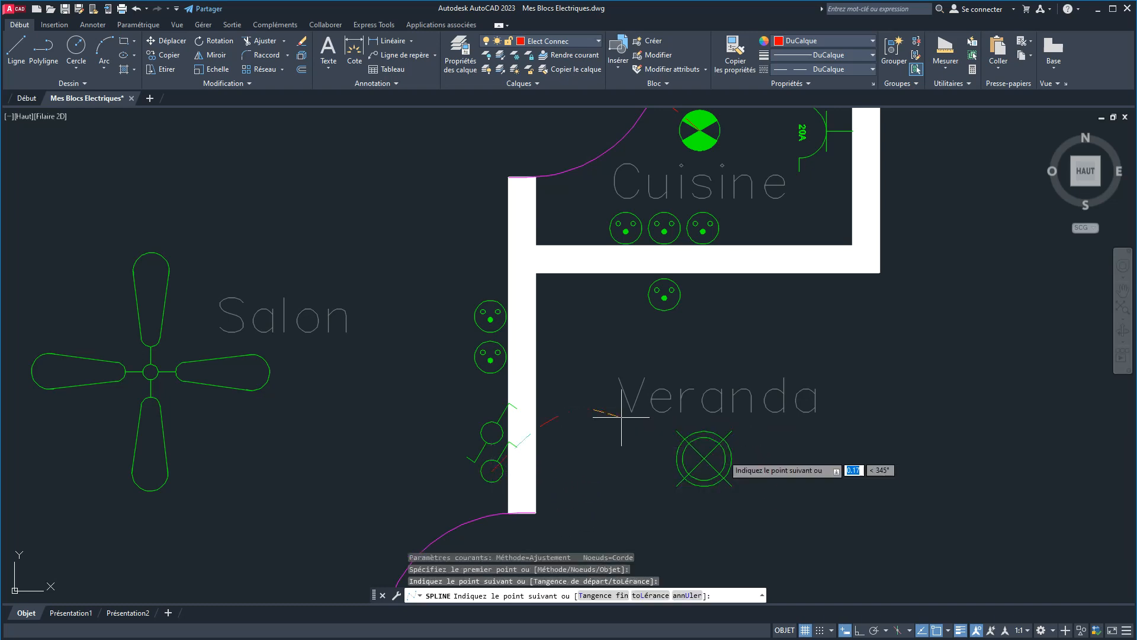
click(700, 457)
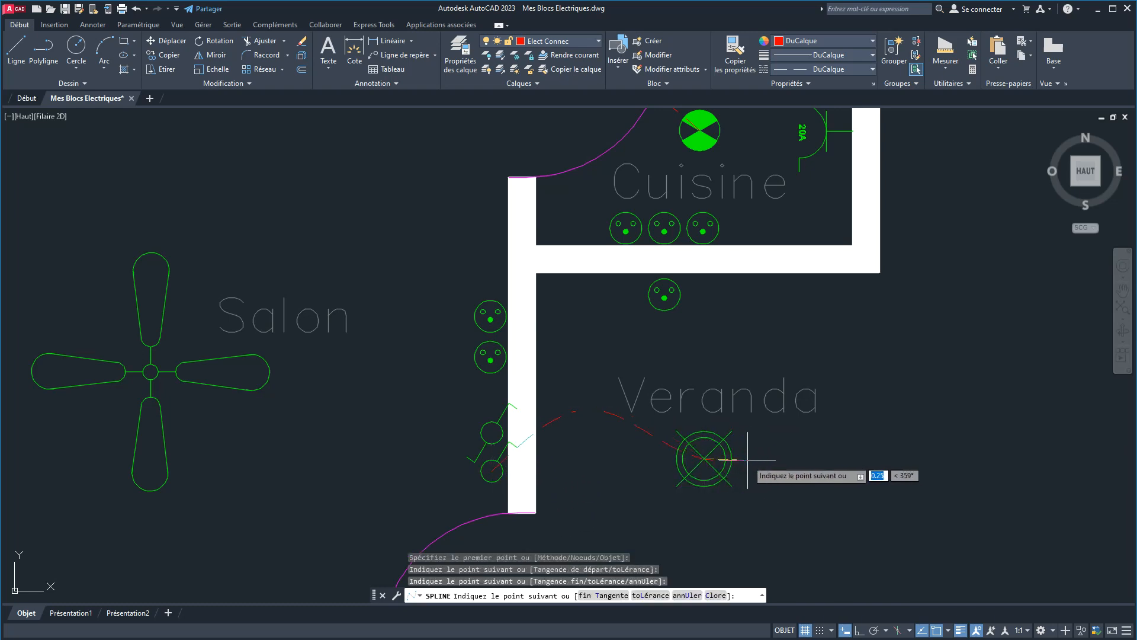
right_click(751, 480)
click(779, 495)
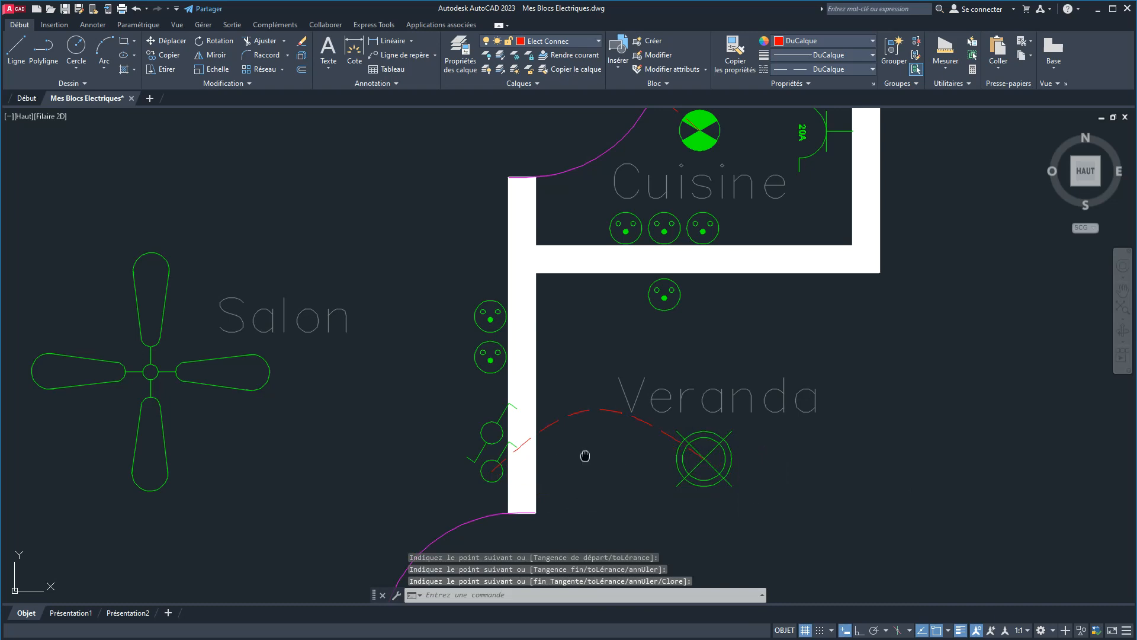
Copy the linear tube light symbol from the block library into the Salon twice, once above and once below the ceiling fan.
middle_drag(539, 456, 648, 404)
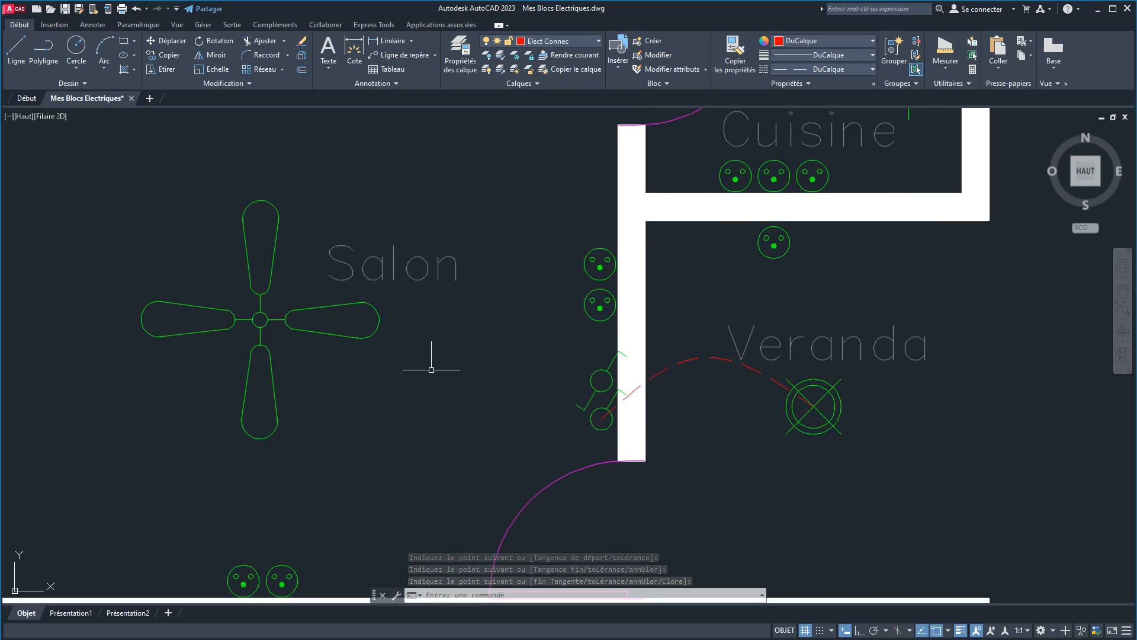
scroll(436, 371, down, 1)
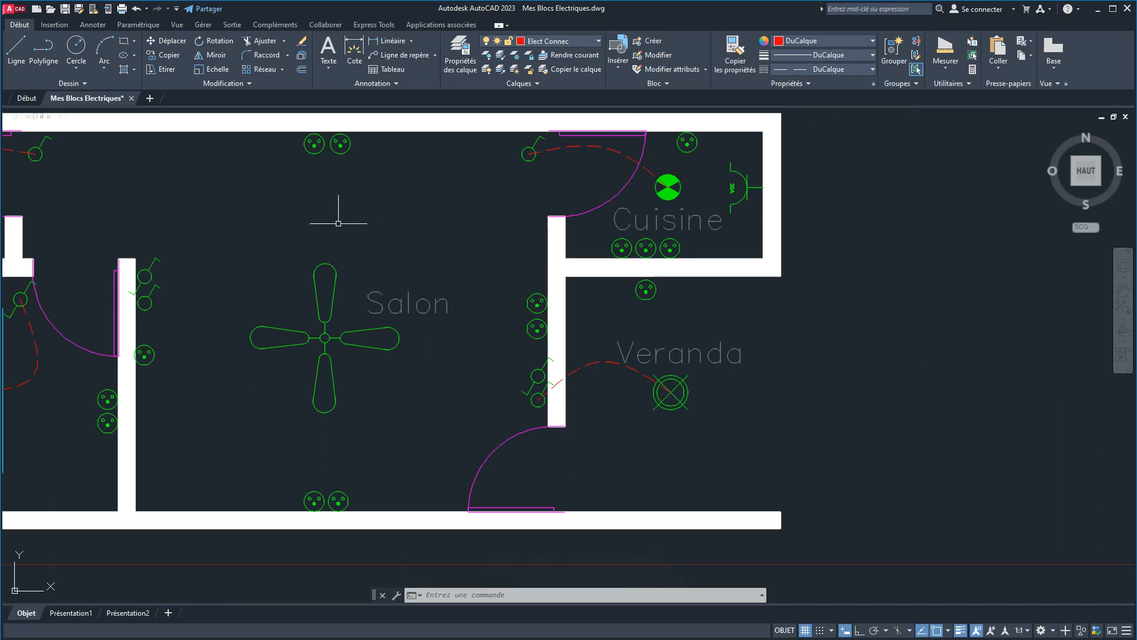
scroll(300, 246, down, 1)
mouse_move(300, 247)
middle_down()
mouse_move(913, 260)
mouse_move(819, 267)
middle_up()
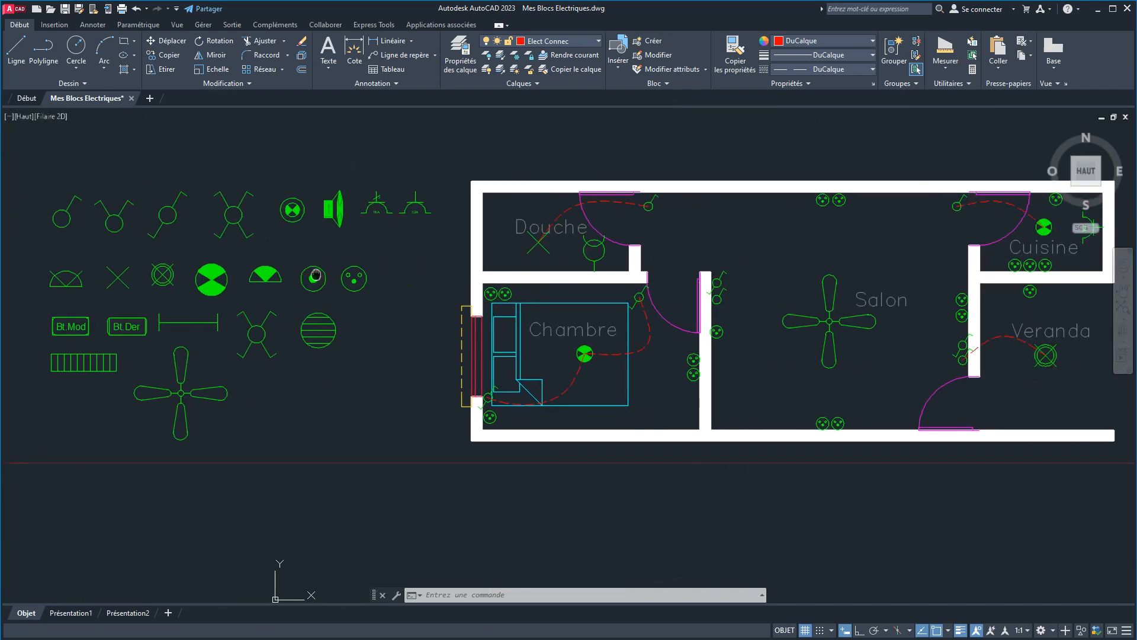
click(197, 321)
click(166, 55)
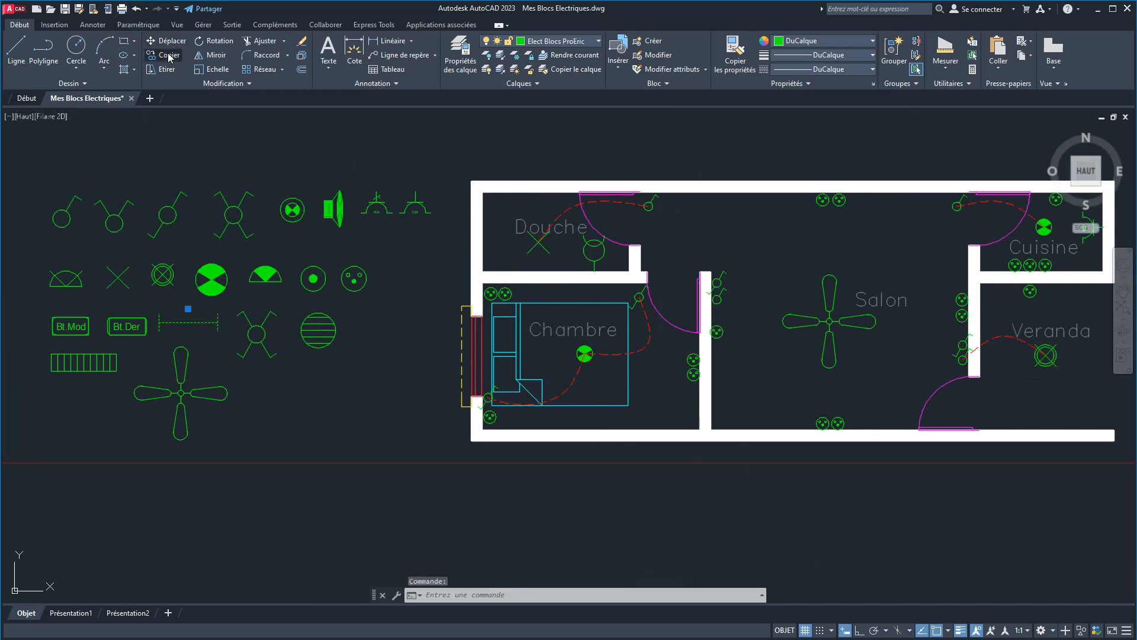
click(195, 320)
middle_drag(840, 235, 593, 269)
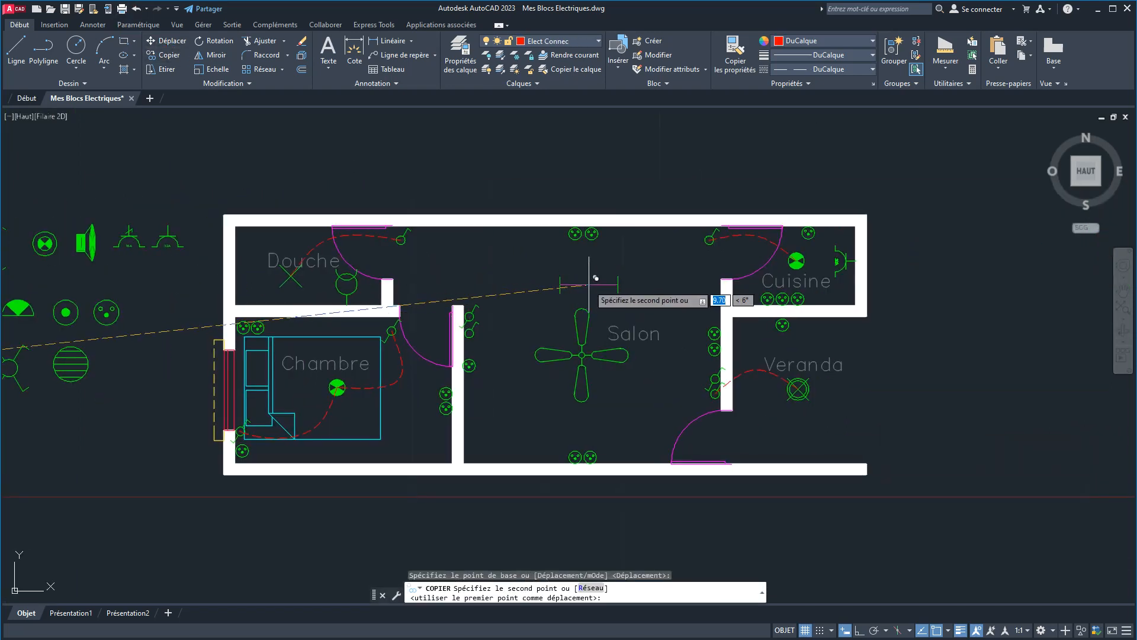
click(589, 285)
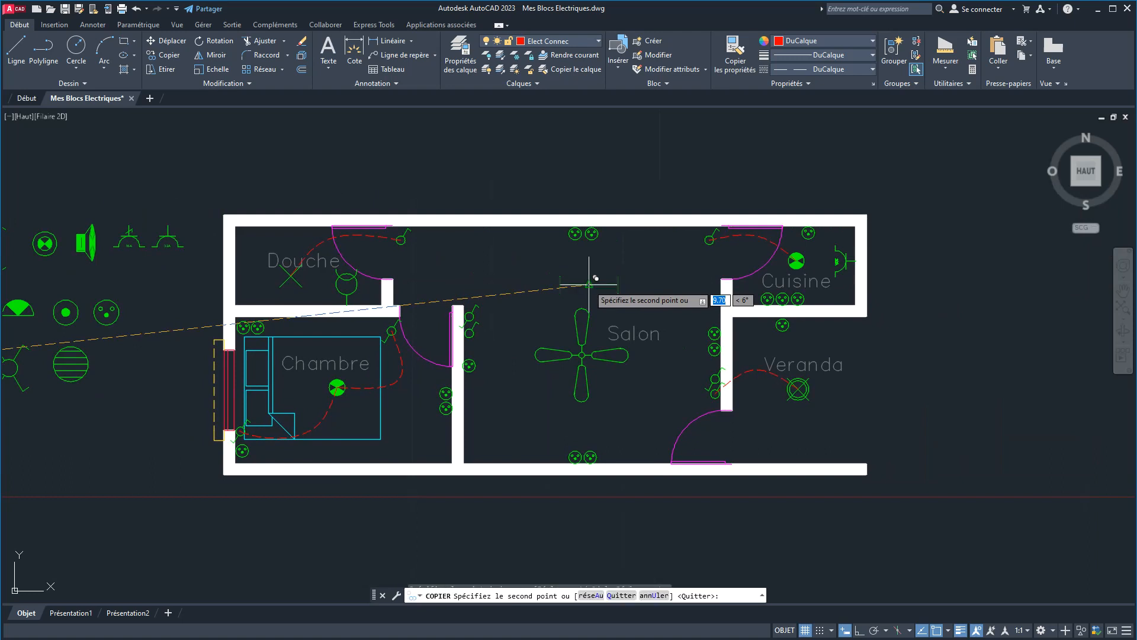
click(585, 417)
right_click(648, 394)
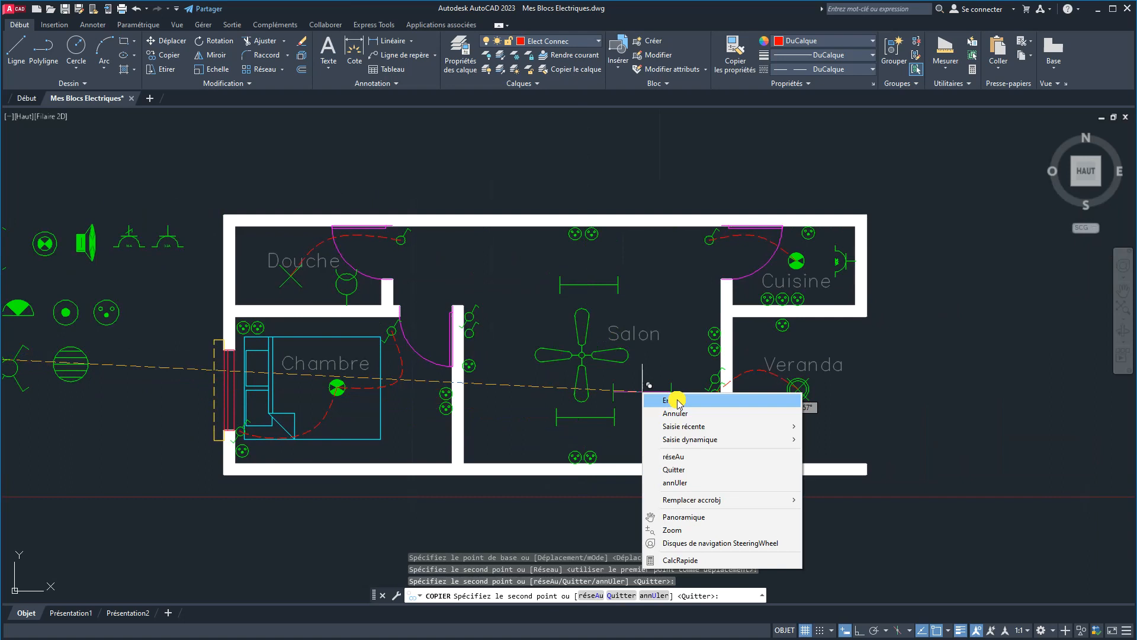
click(652, 409)
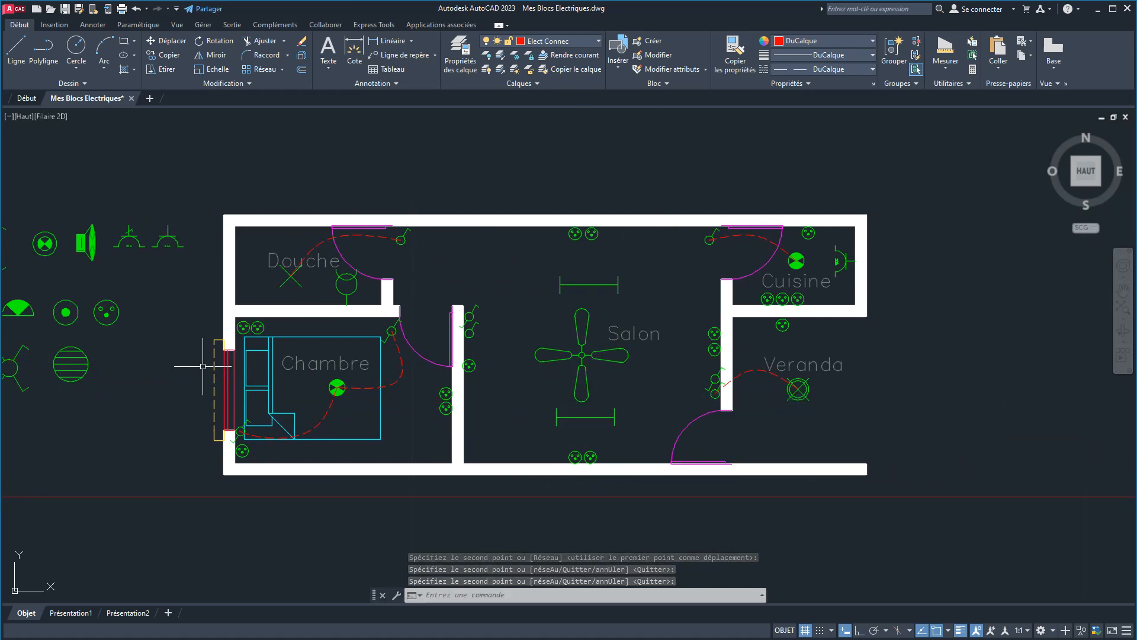
Draw a curved spline from the upper switch on the Salon–Veranda wall to the middle of the tube light above the fan.
key(Return)
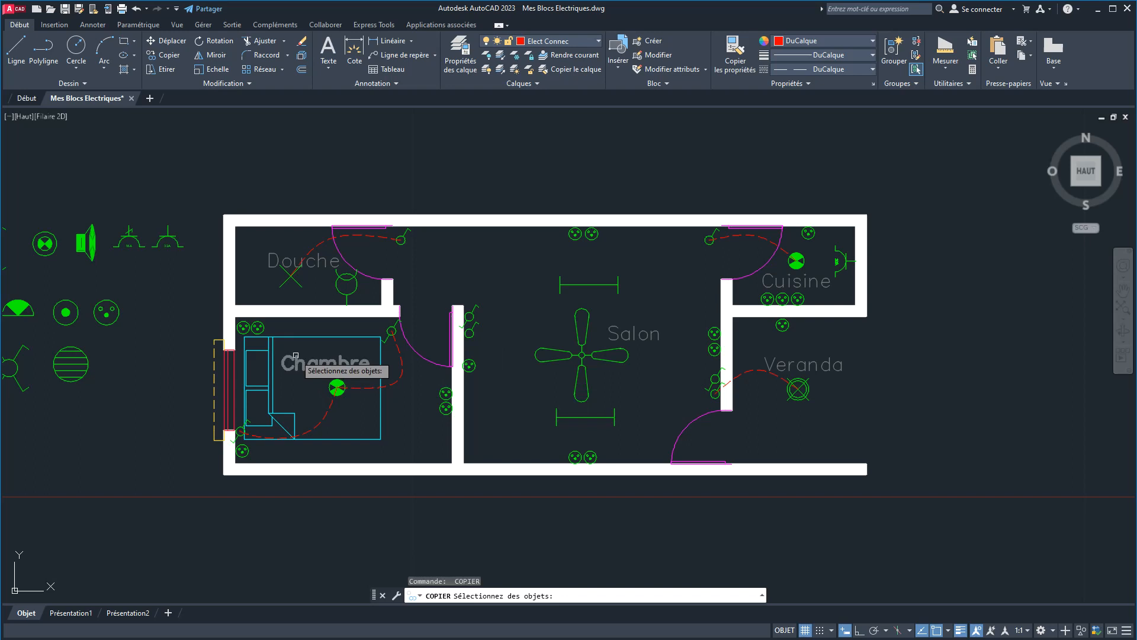
key(Escape)
text(spl)
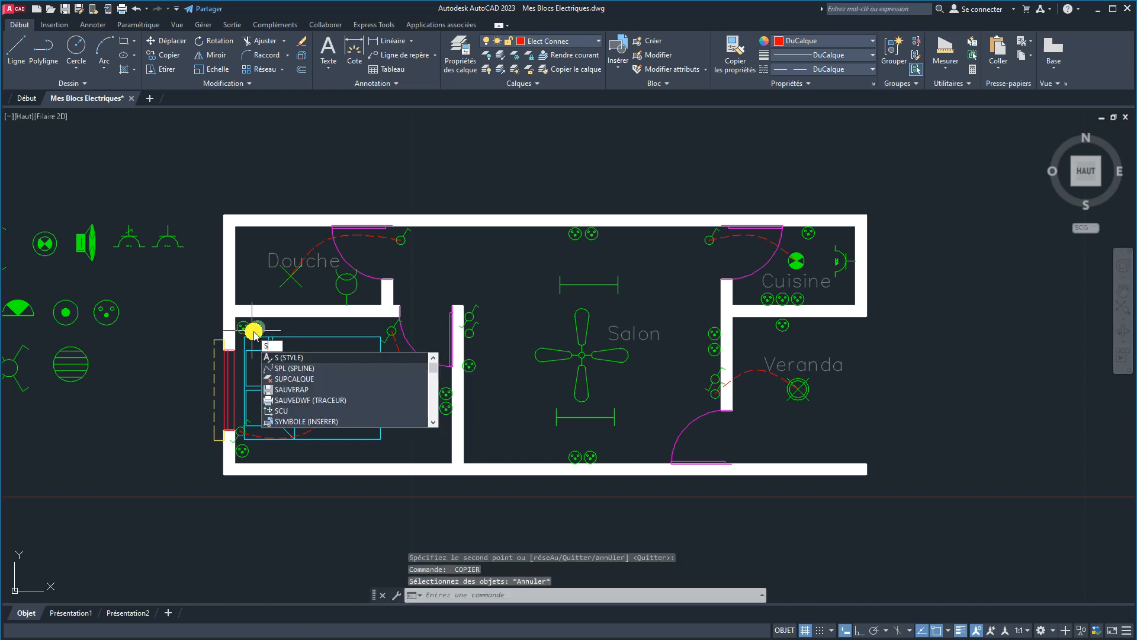
key(Return)
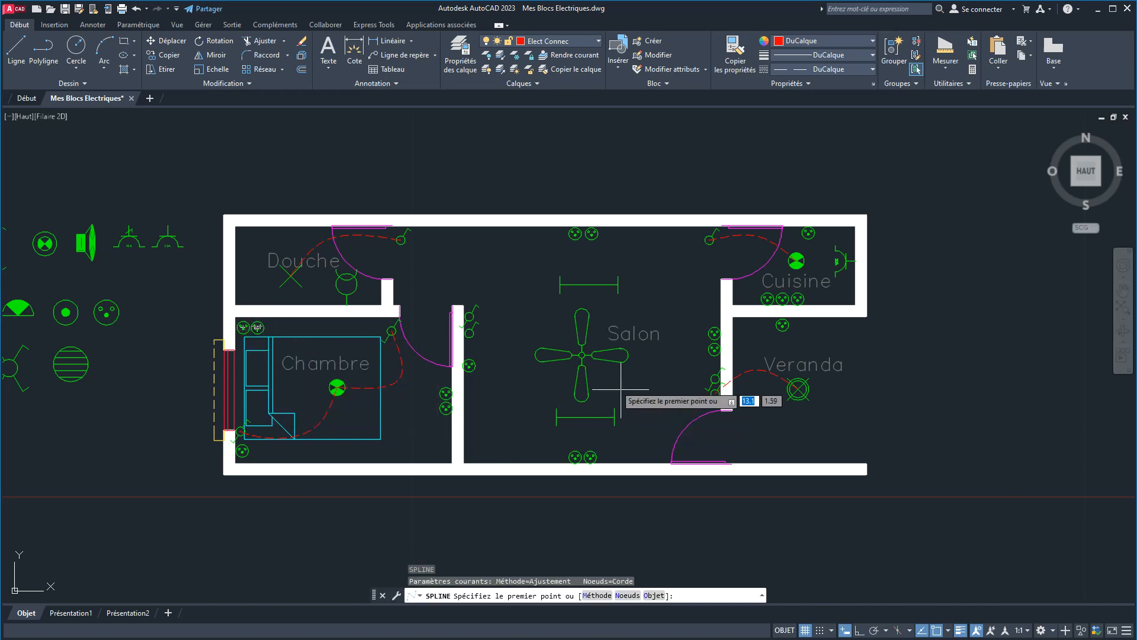
scroll(715, 378, up, 2)
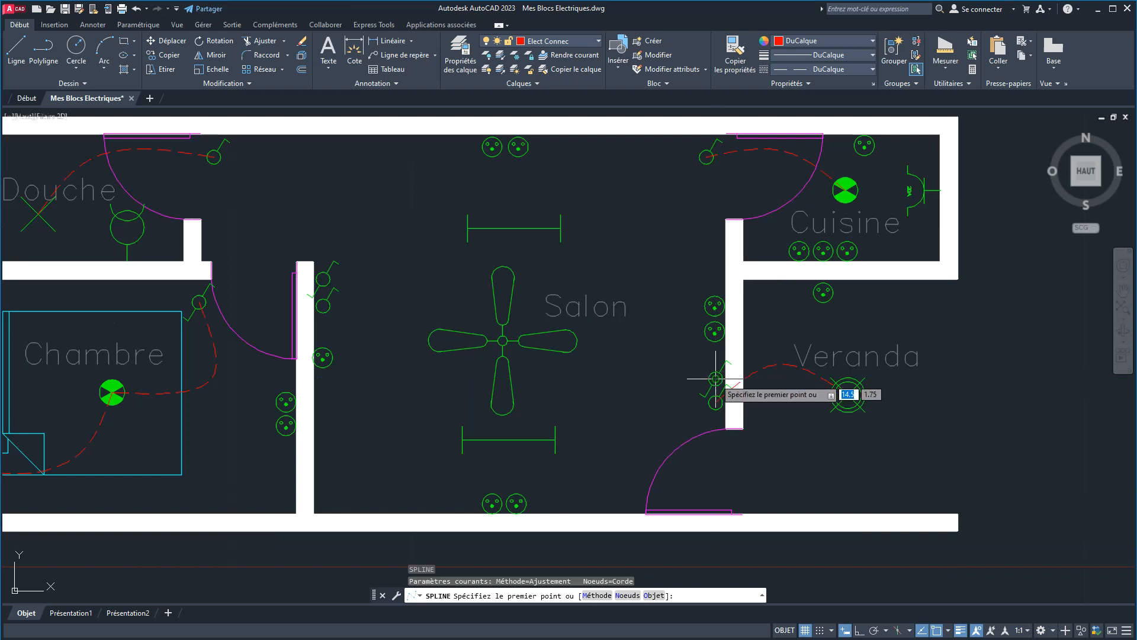
click(715, 377)
click(651, 259)
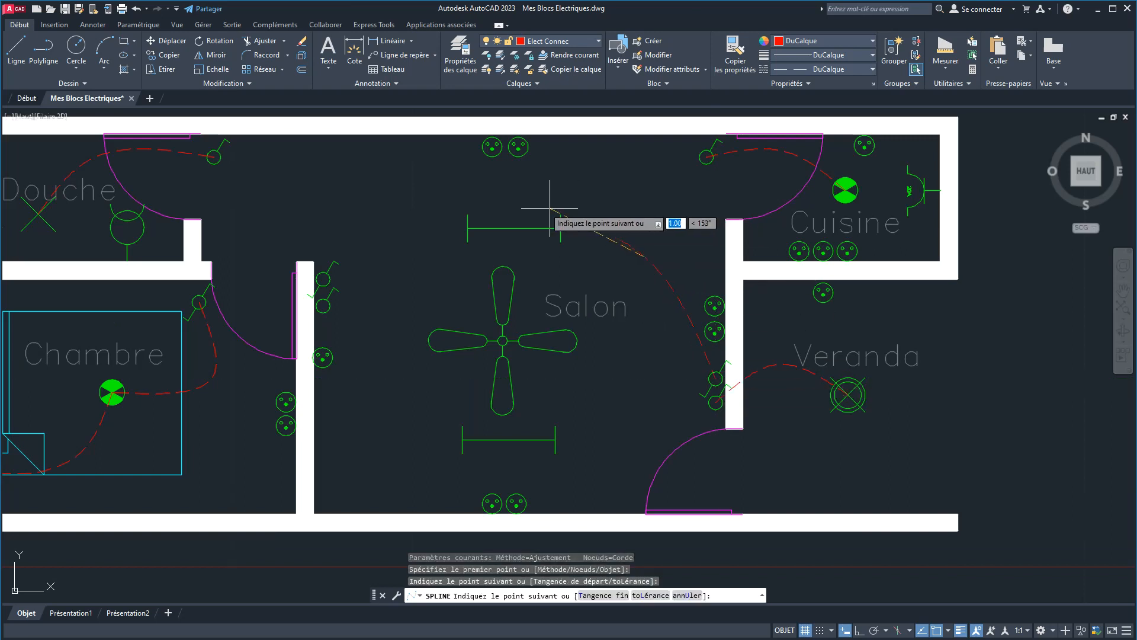
click(514, 227)
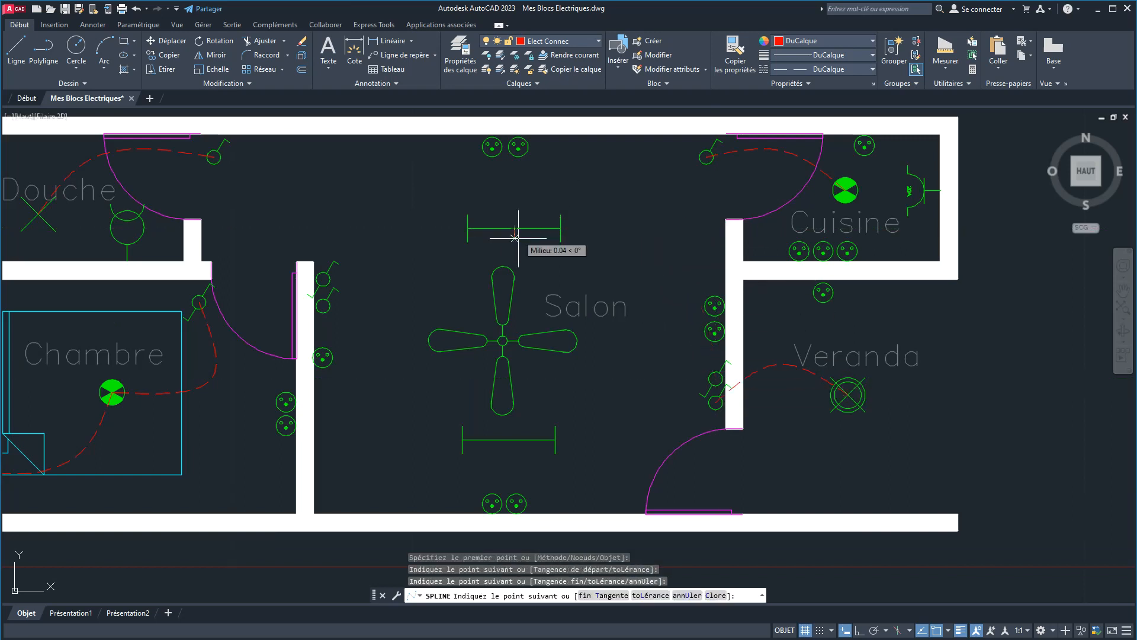
right_click(495, 227)
click(513, 232)
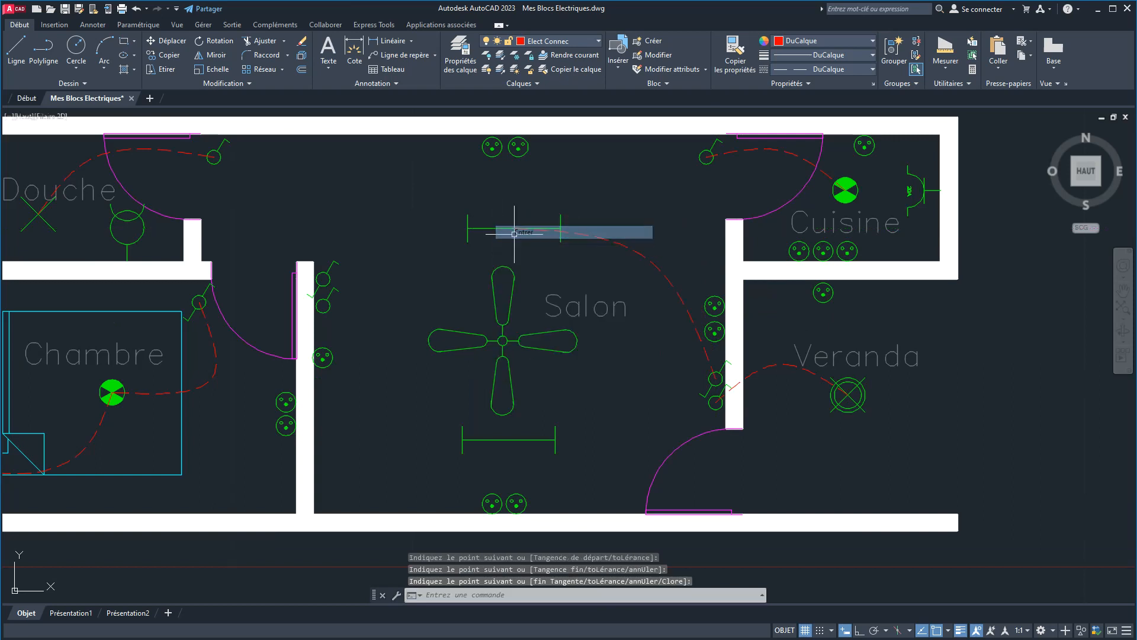
Draw a curved spline linking the tube light above the fan to the one below it, bowing out on the Veranda side.
right_click(516, 194)
click(530, 201)
click(513, 227)
click(597, 291)
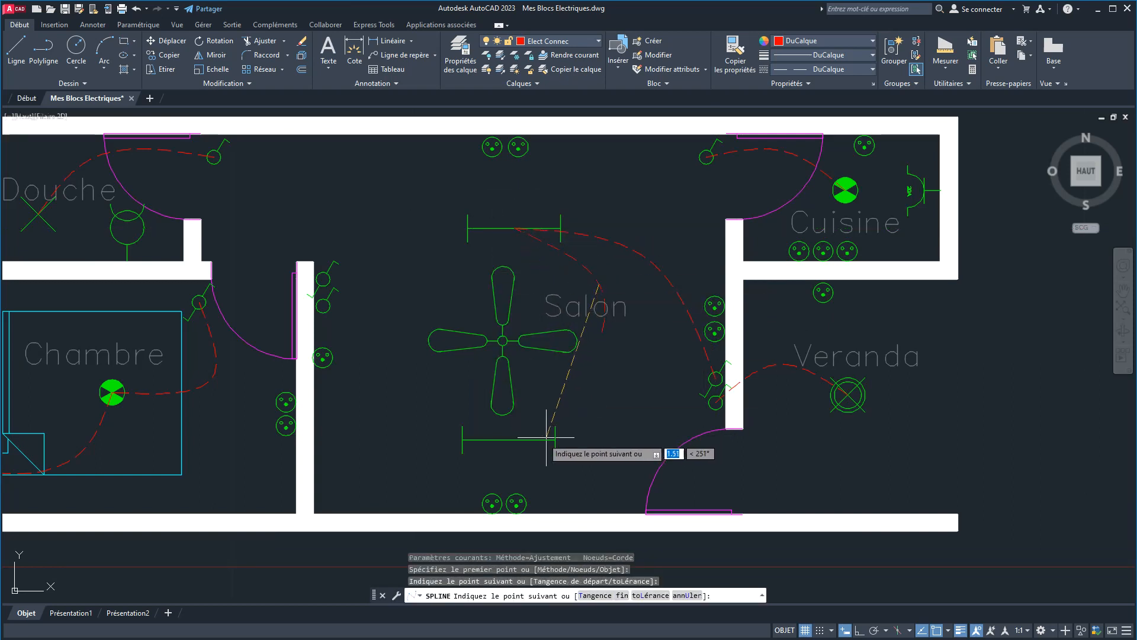
click(508, 440)
right_click(655, 443)
click(667, 448)
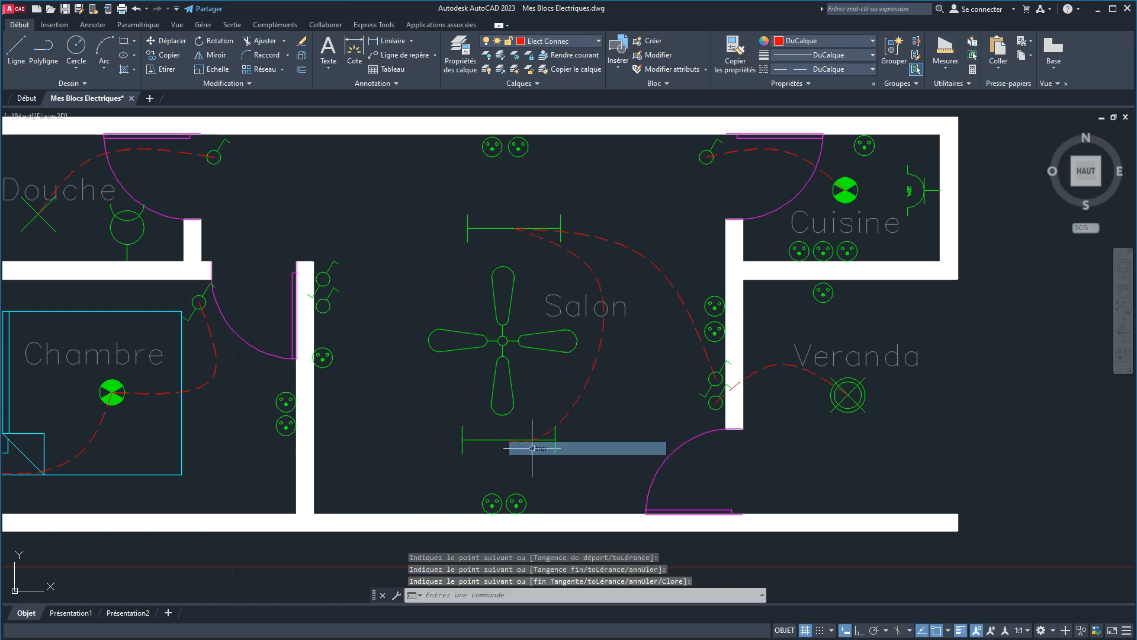
Stretch the middle fit point of the spline between the two tube lights closer to the ceiling fan.
click(581, 396)
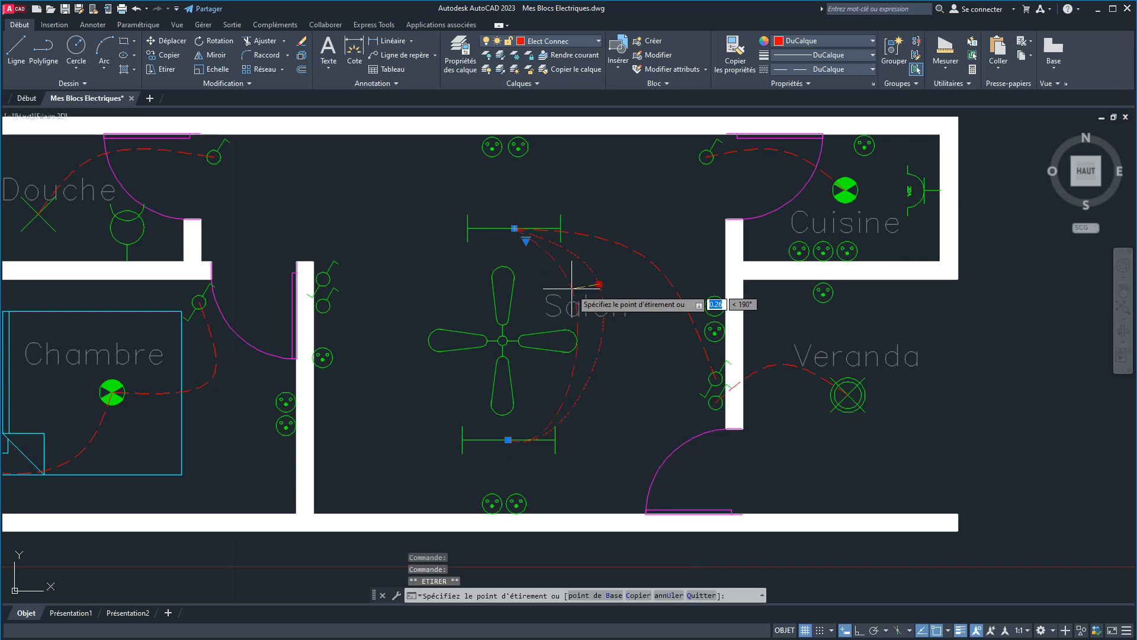
click(565, 289)
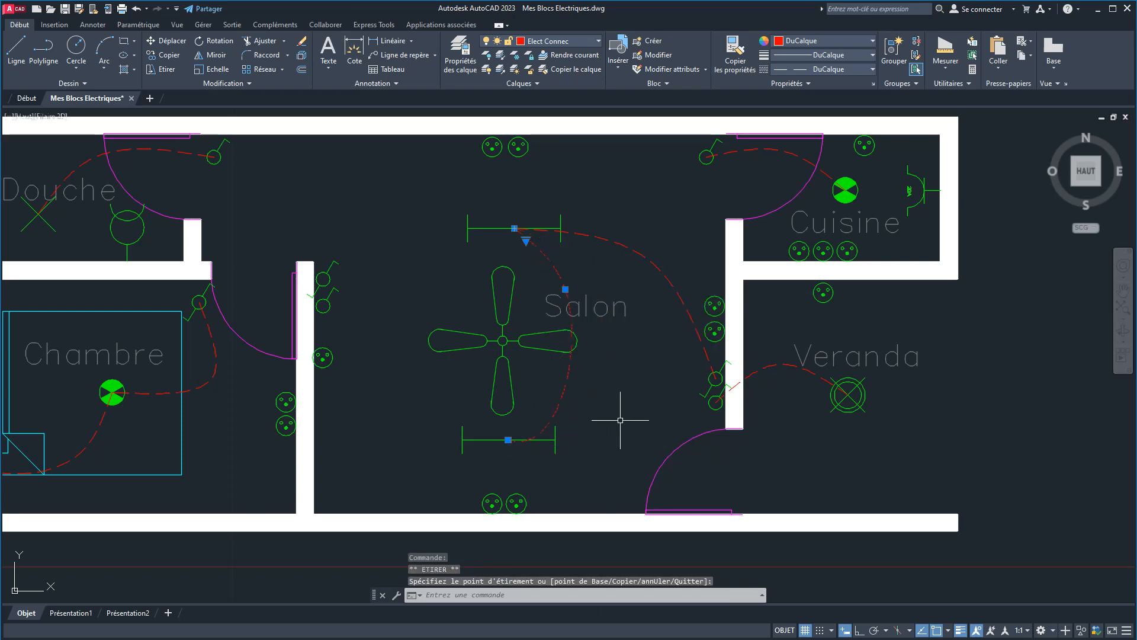
key(Escape)
Draw a curved spline from the tube light below the fan to the upper Salon switch beside the Chambre door.
text(spl)
key(Return)
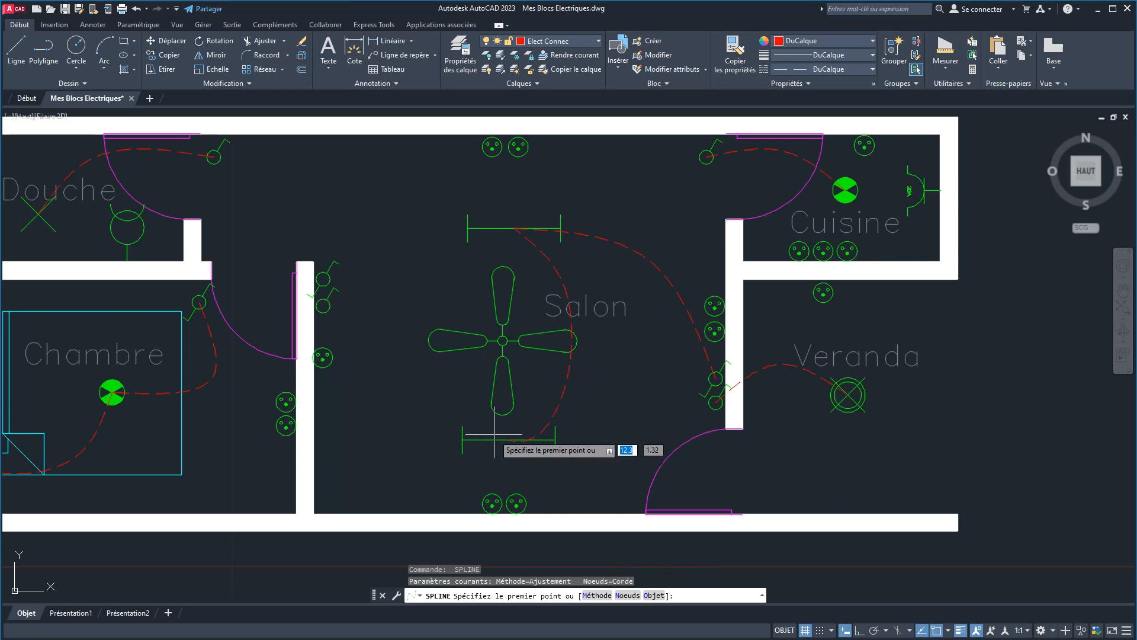
click(508, 440)
click(389, 364)
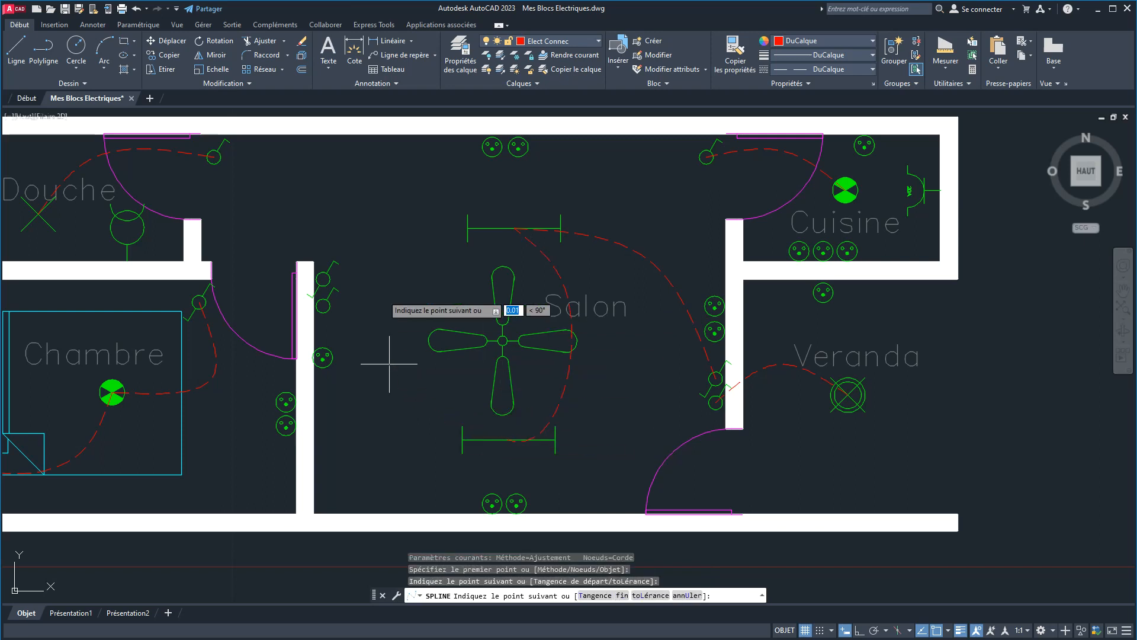
click(323, 278)
right_click(303, 240)
click(332, 246)
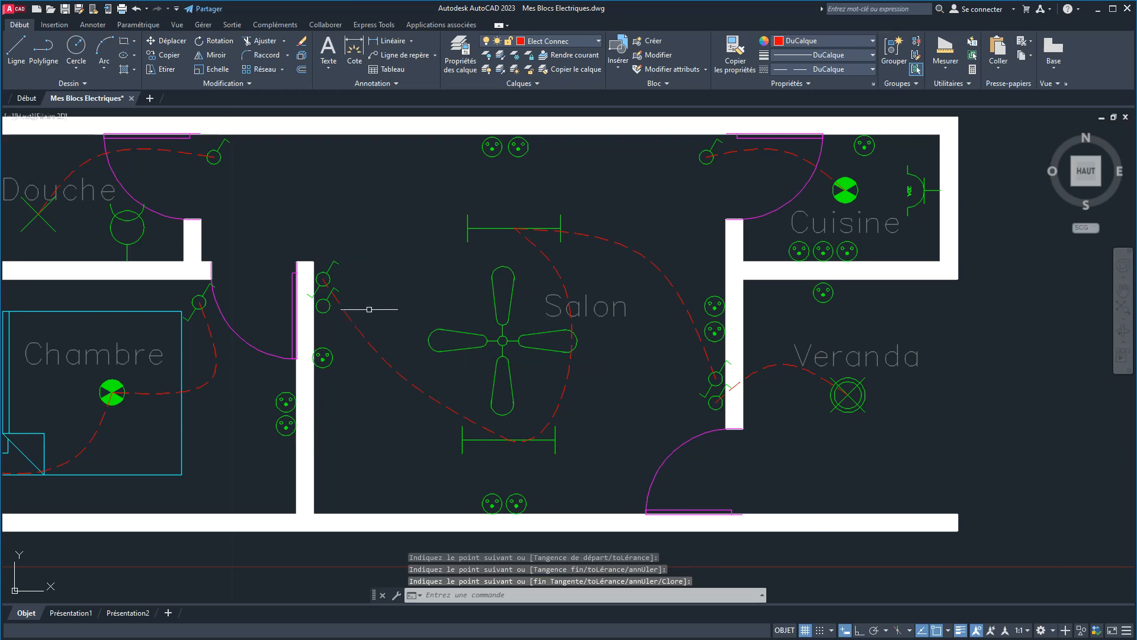
Draw a curved spline from the lower Salon switch beside the Chambre door to the centre of the ceiling fan.
key(Return)
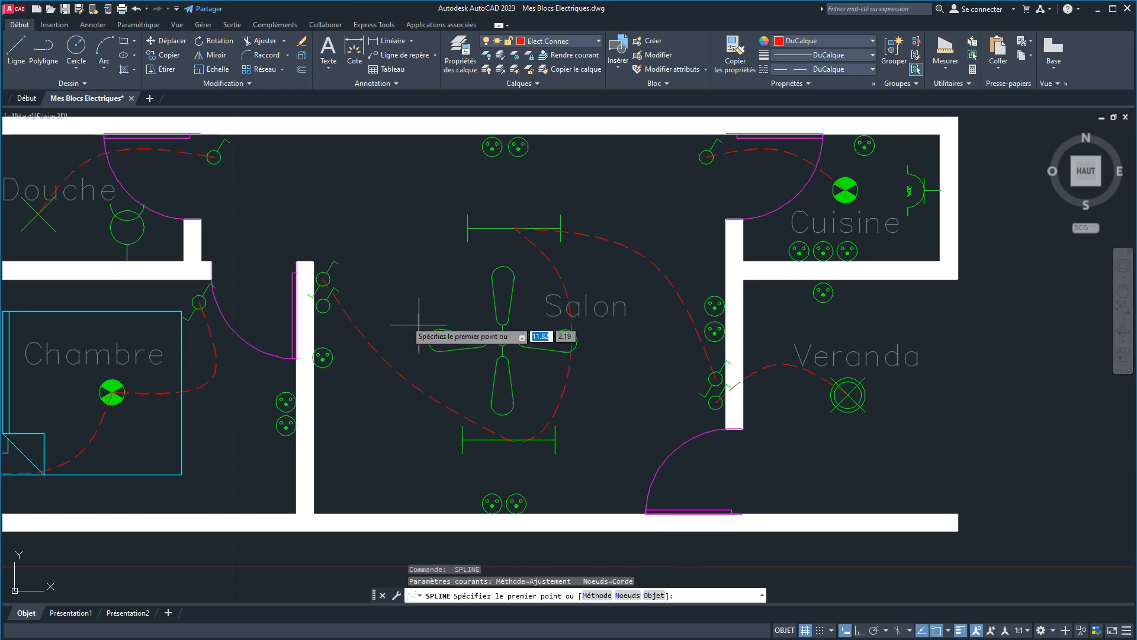
click(324, 305)
click(398, 277)
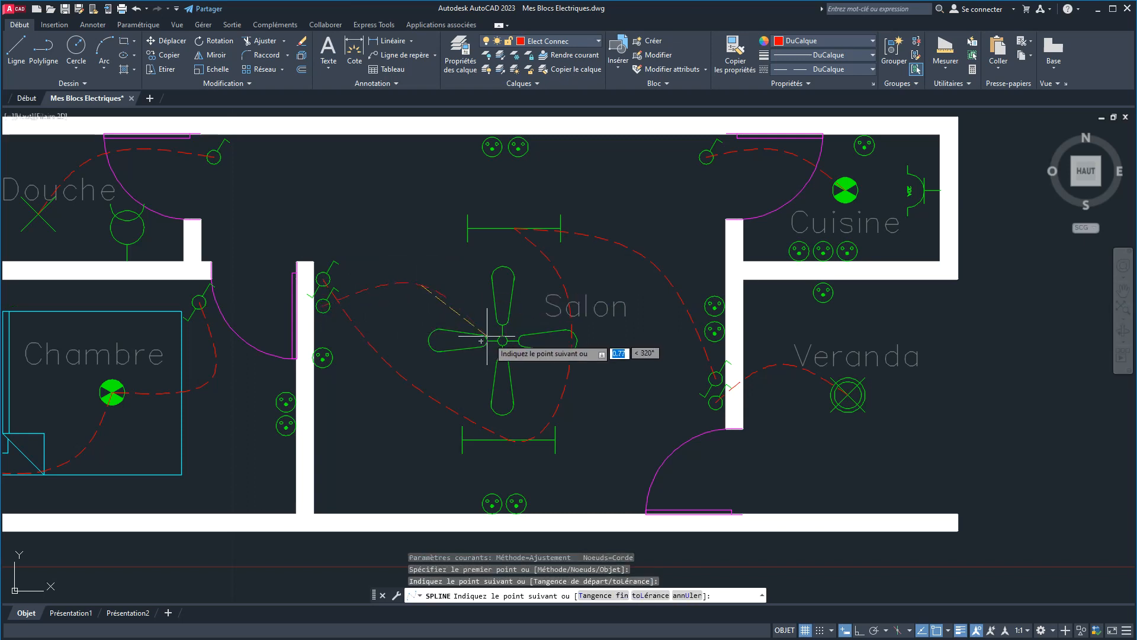
click(502, 341)
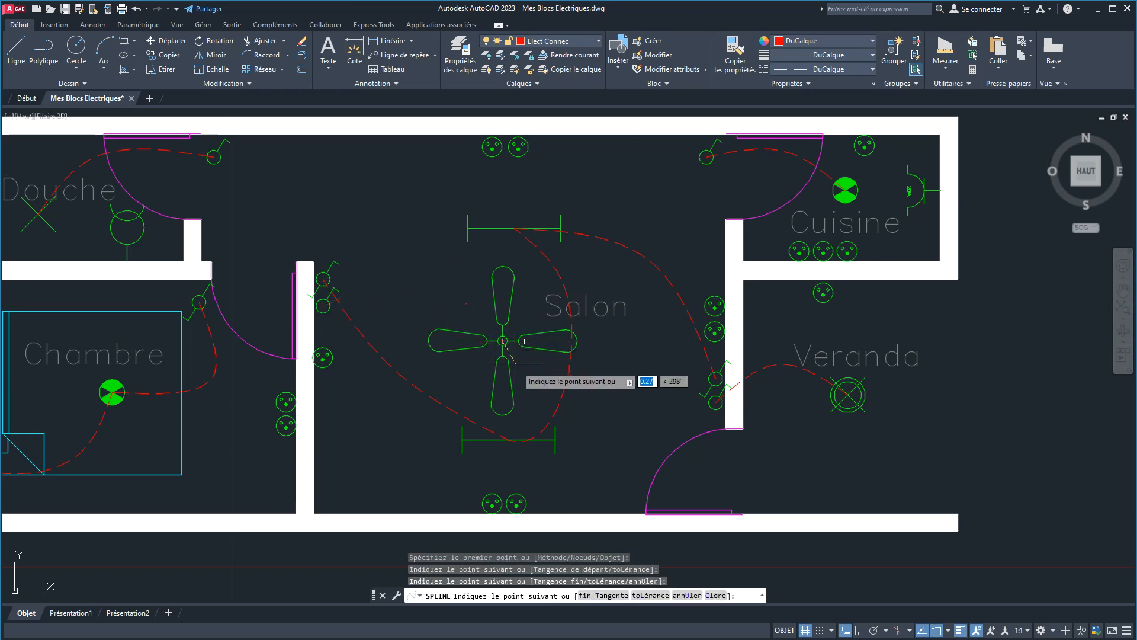
right_click(525, 380)
click(546, 389)
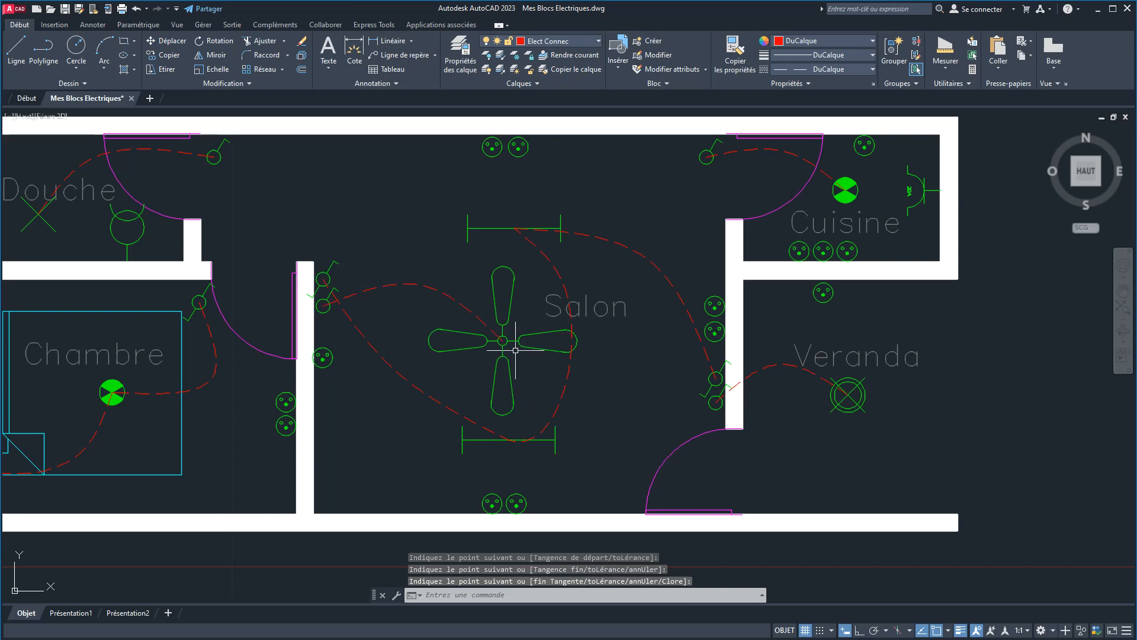
scroll(516, 350, down, 3)
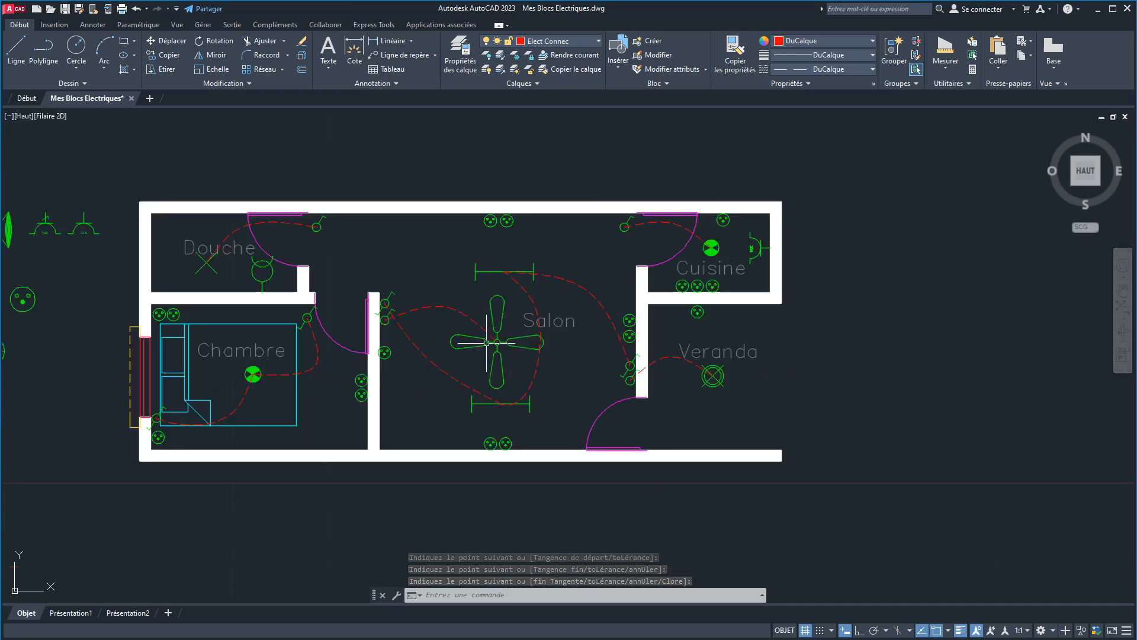
scroll(266, 331, up, 4)
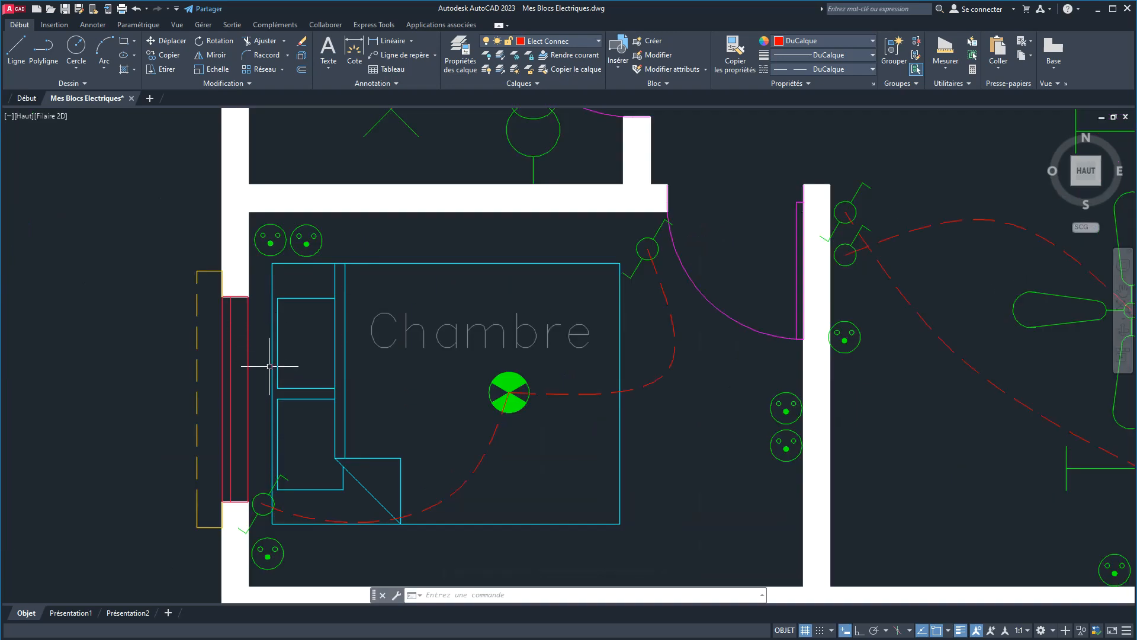
scroll(269, 381, down, 4)
middle_drag(465, 366, 471, 366)
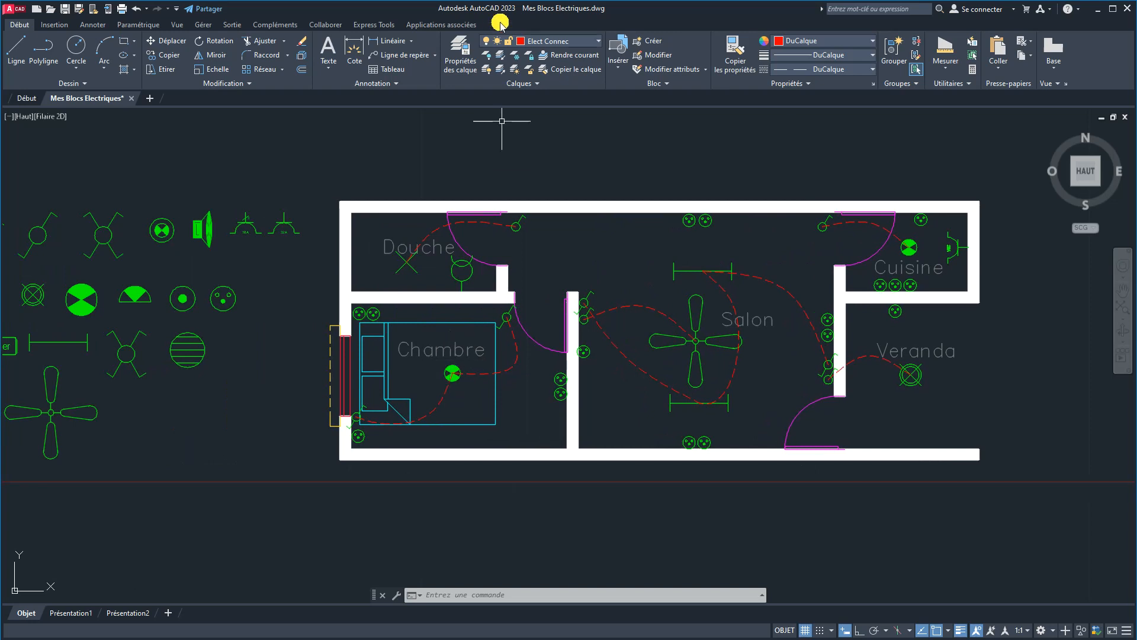
click(545, 43)
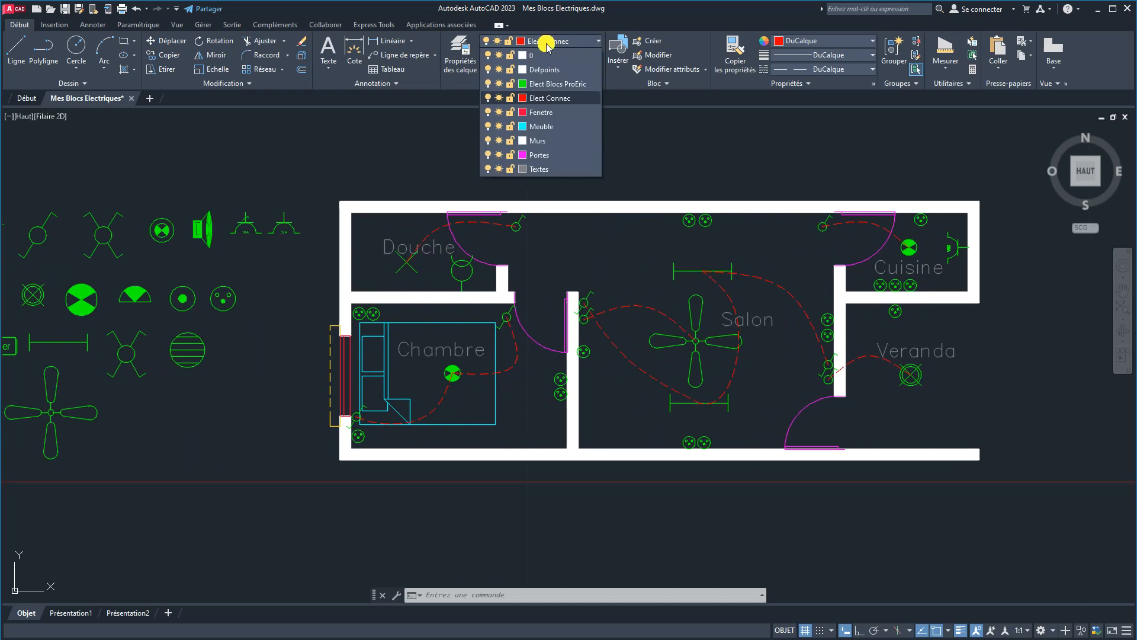
click(368, 150)
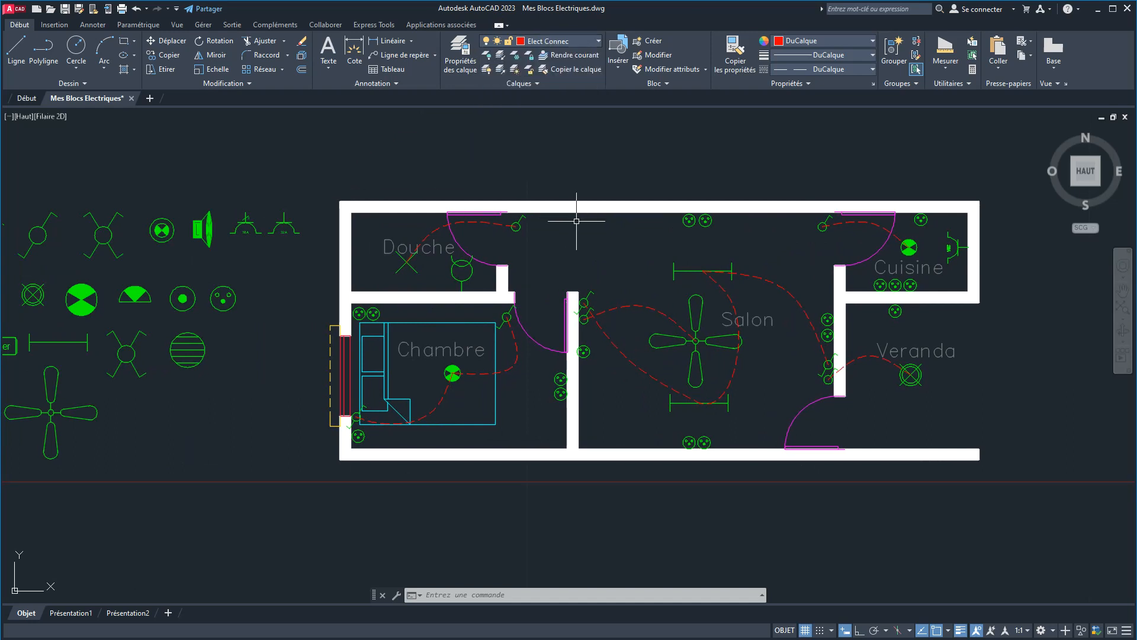
Try to erase the solid hatch filling the house walls, and undo the deletion.
click(468, 206)
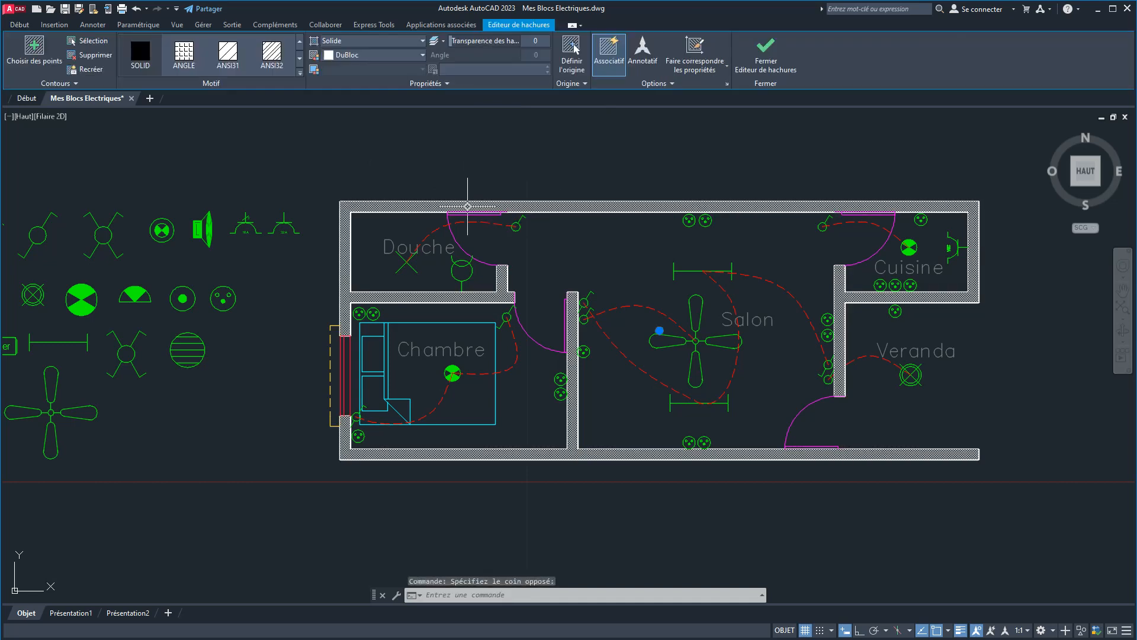
key(Delete)
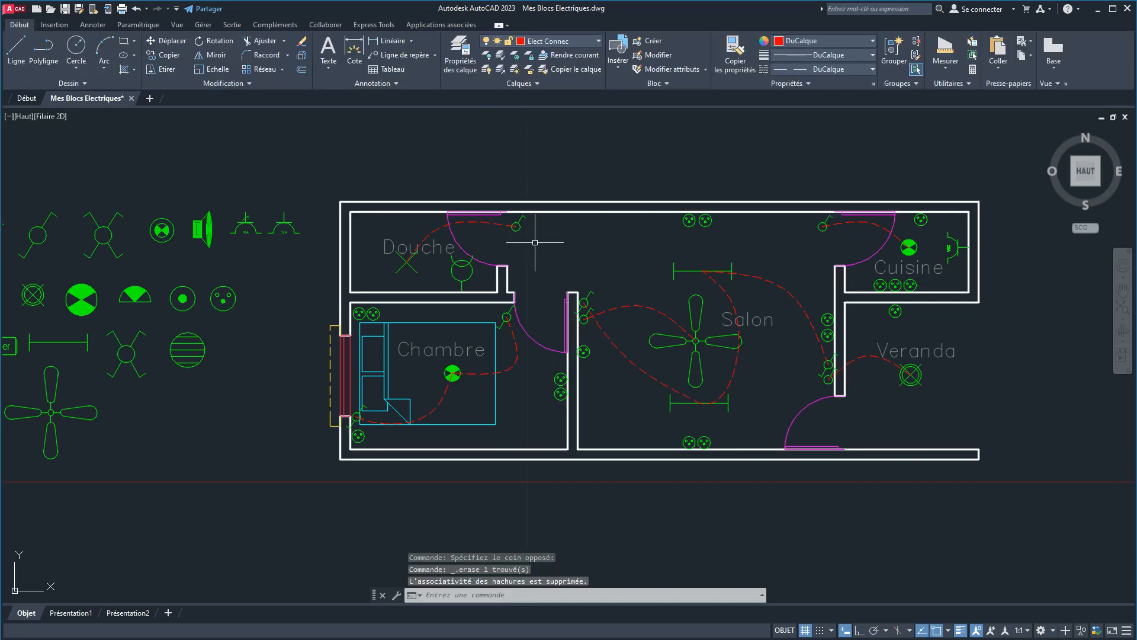
key(ctrl+z)
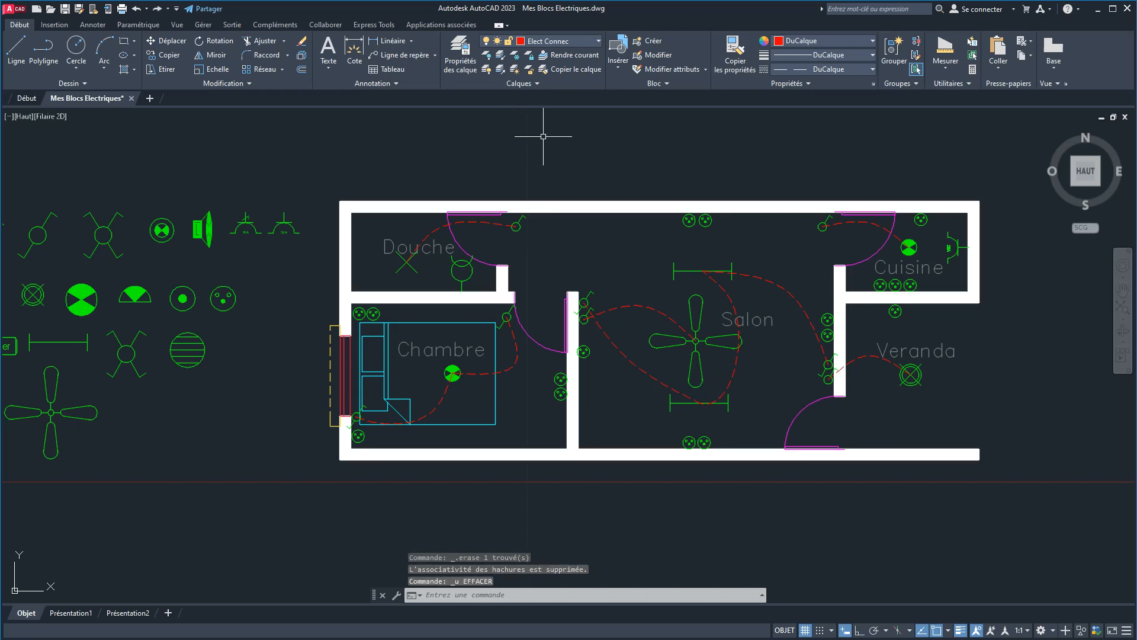
click(445, 201)
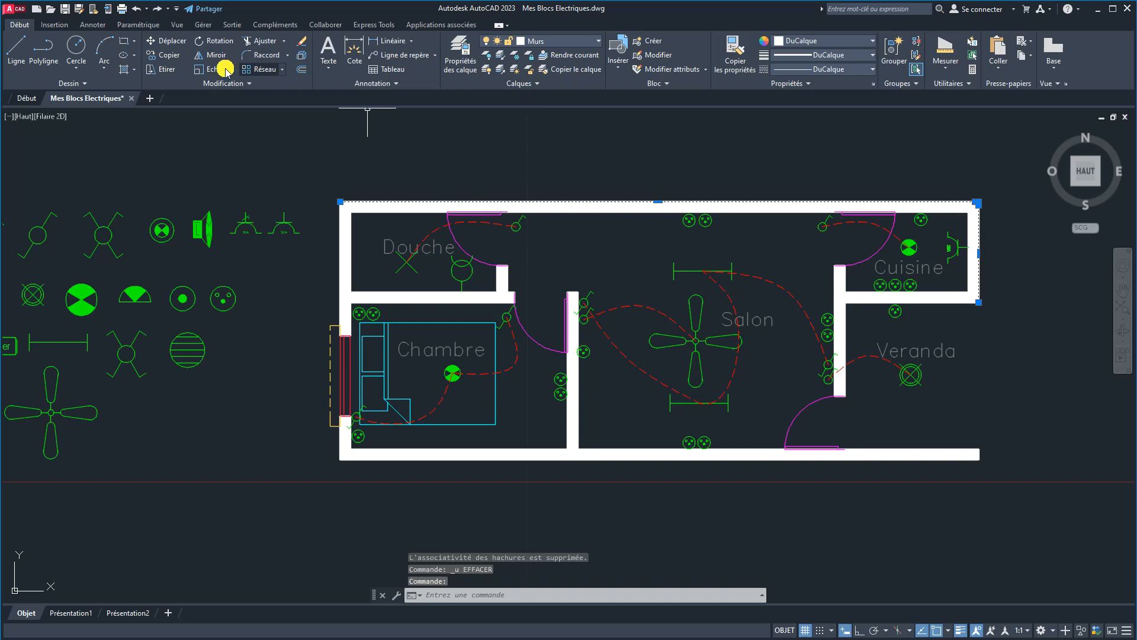
click(449, 240)
click(409, 205)
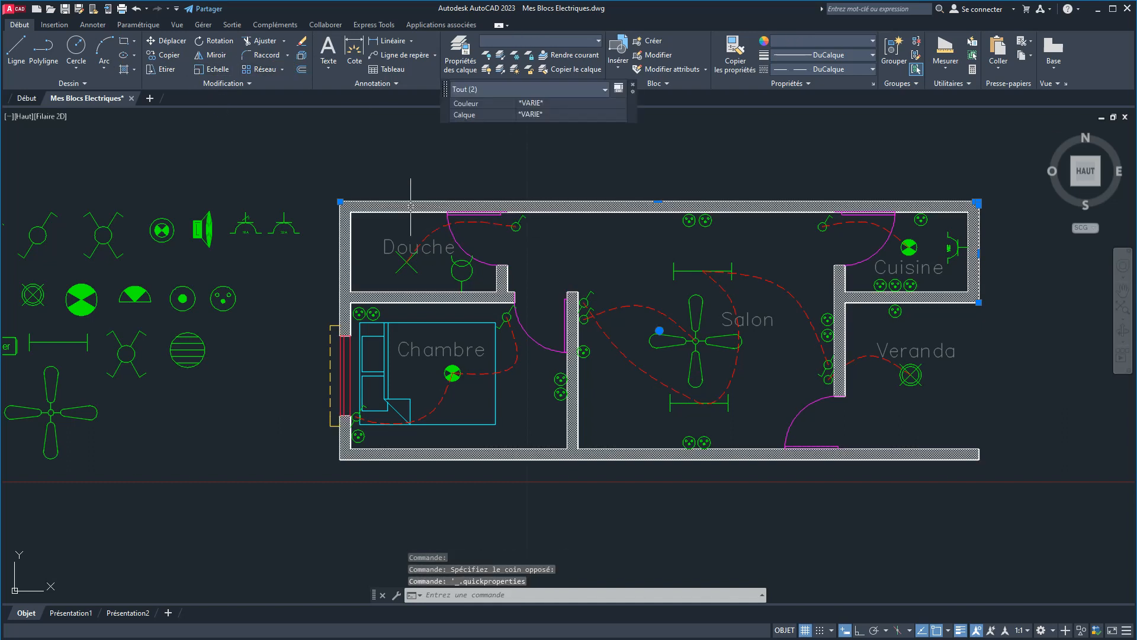
key(Escape)
Change the colour of the walls' solid hatch to blue 39,118,187 and close the hatch editor.
click(411, 207)
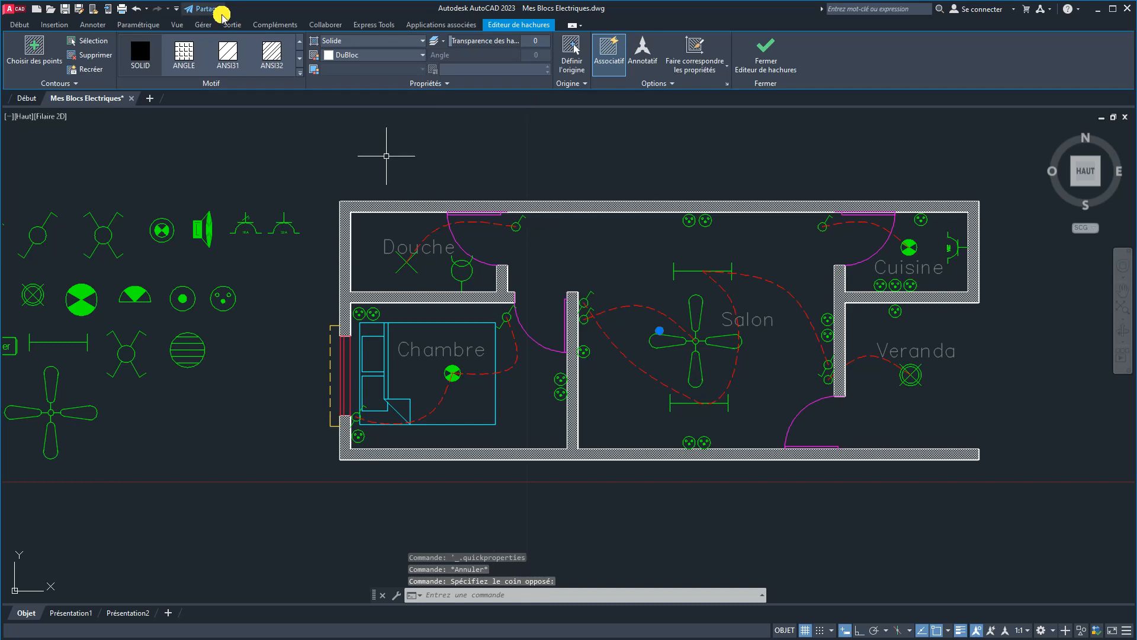
click(338, 56)
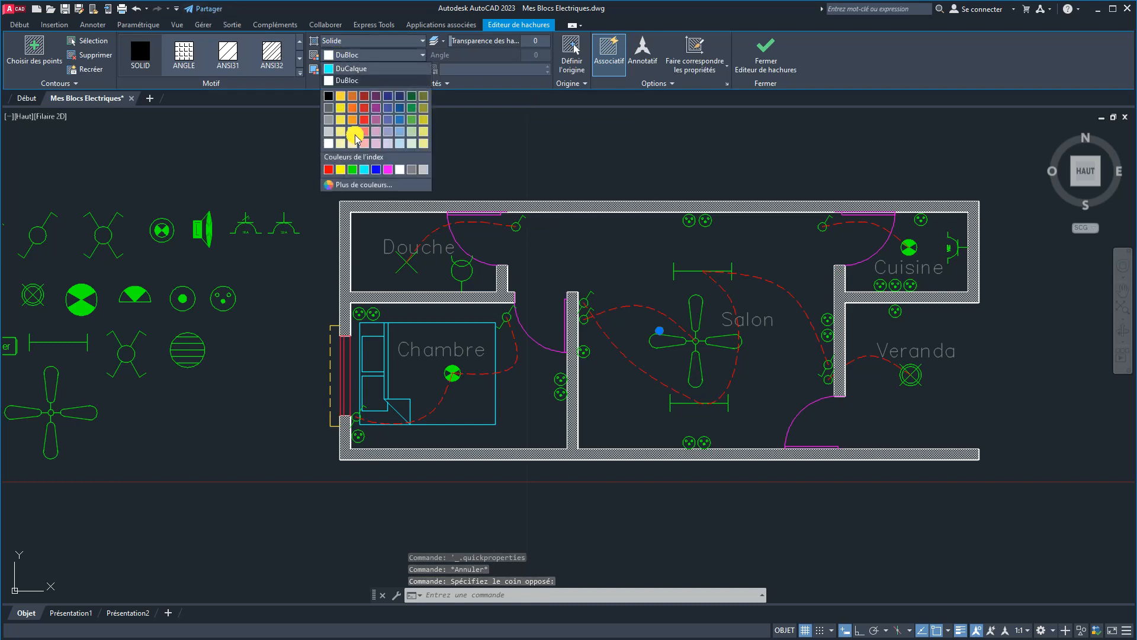
click(400, 119)
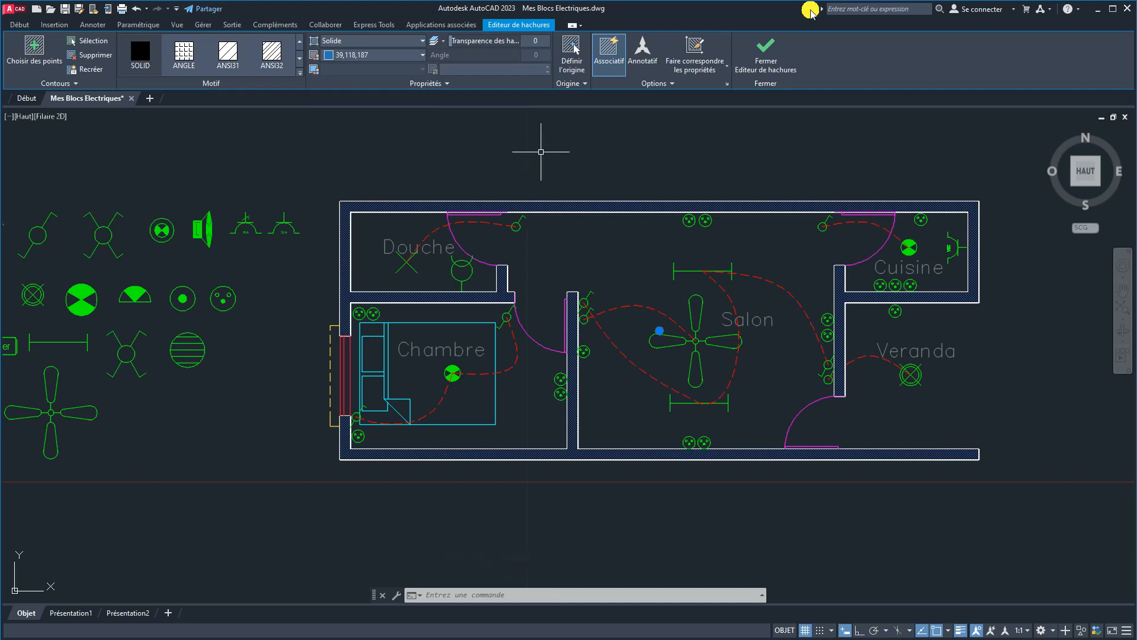
click(766, 47)
mouse_move(670, 168)
middle_down()
mouse_move(774, 167)
mouse_move(764, 168)
mouse_move(780, 170)
mouse_move(770, 170)
mouse_move(773, 184)
middle_up()
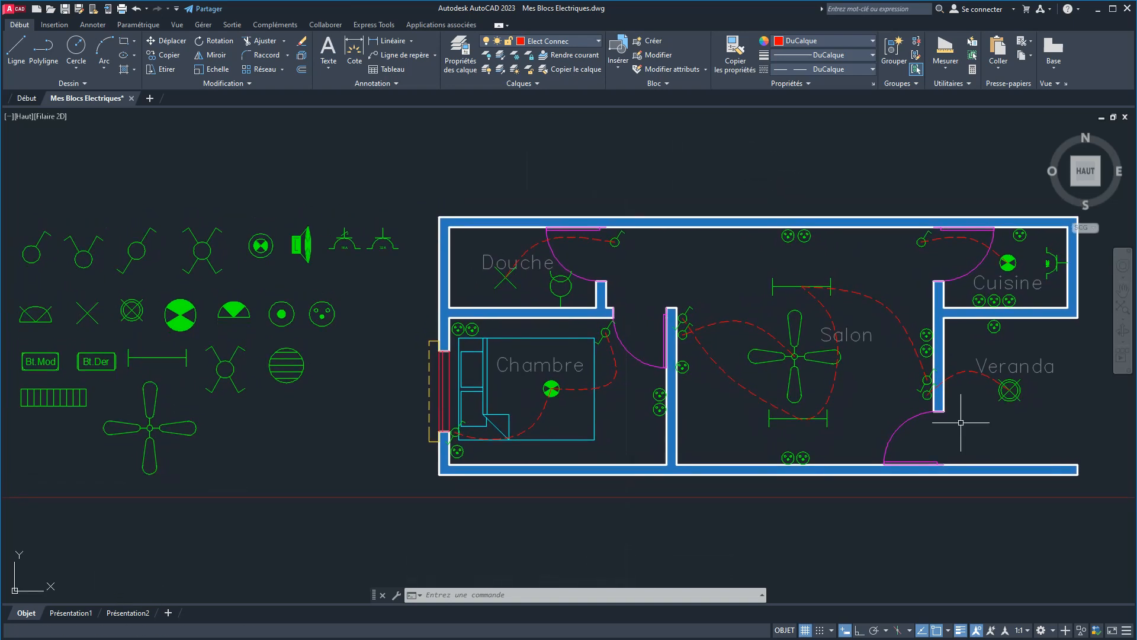